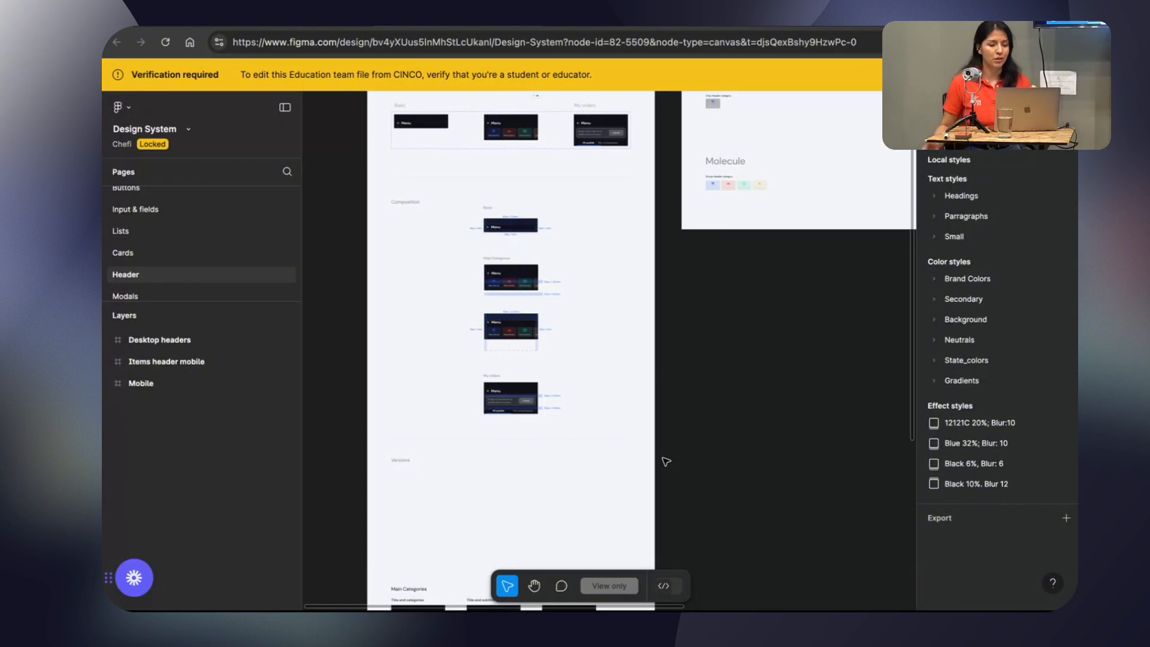
Switch to the Chefi production file and examine the mobile headers of the Restaurantes, Categorías and Fuertes screens.
scroll(539, 285, up, 5)
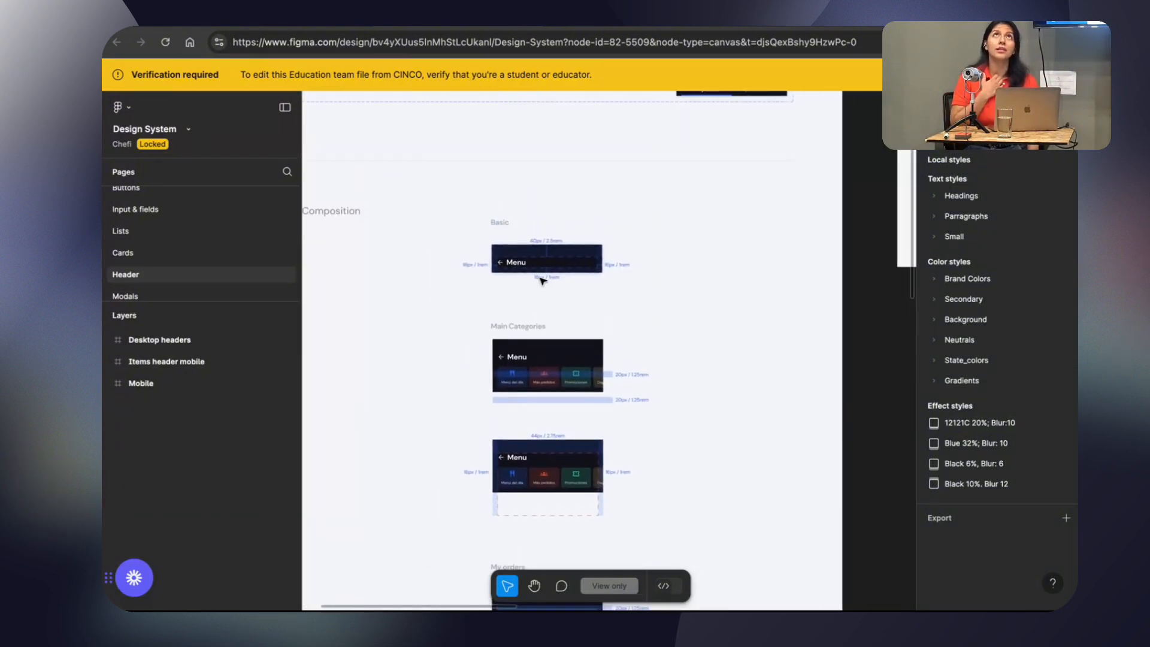
click(582, 21)
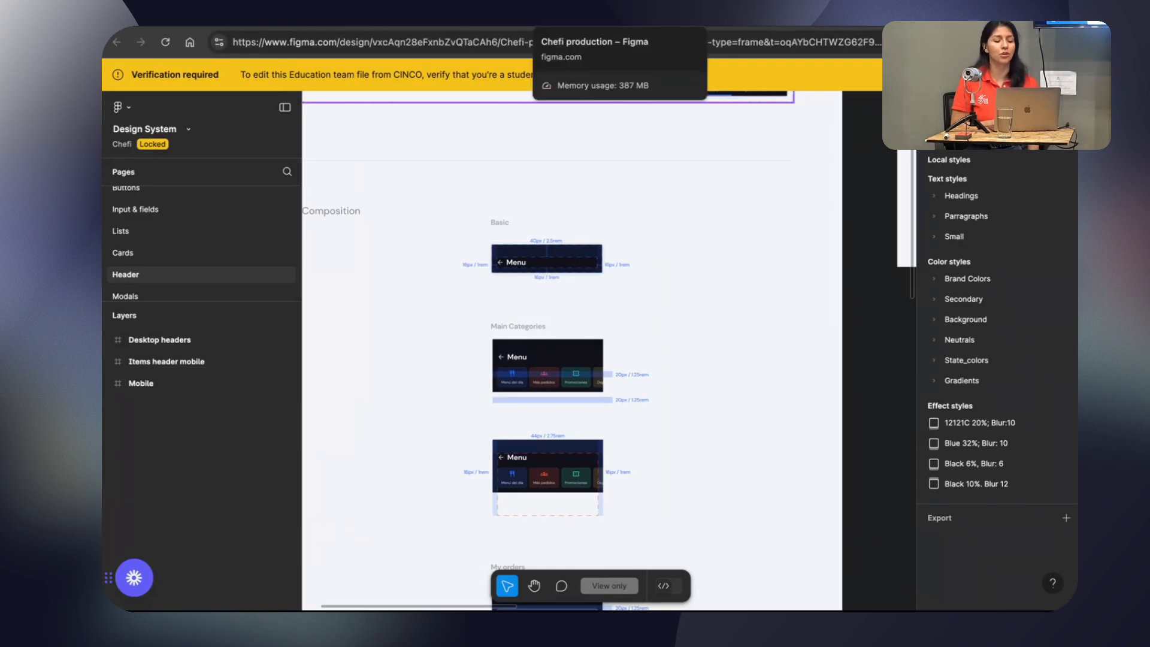
scroll(411, 200, up, 4)
scroll(411, 201, down, 3)
scroll(410, 201, left, 3)
scroll(411, 200, right, 3)
scroll(411, 200, up, 2)
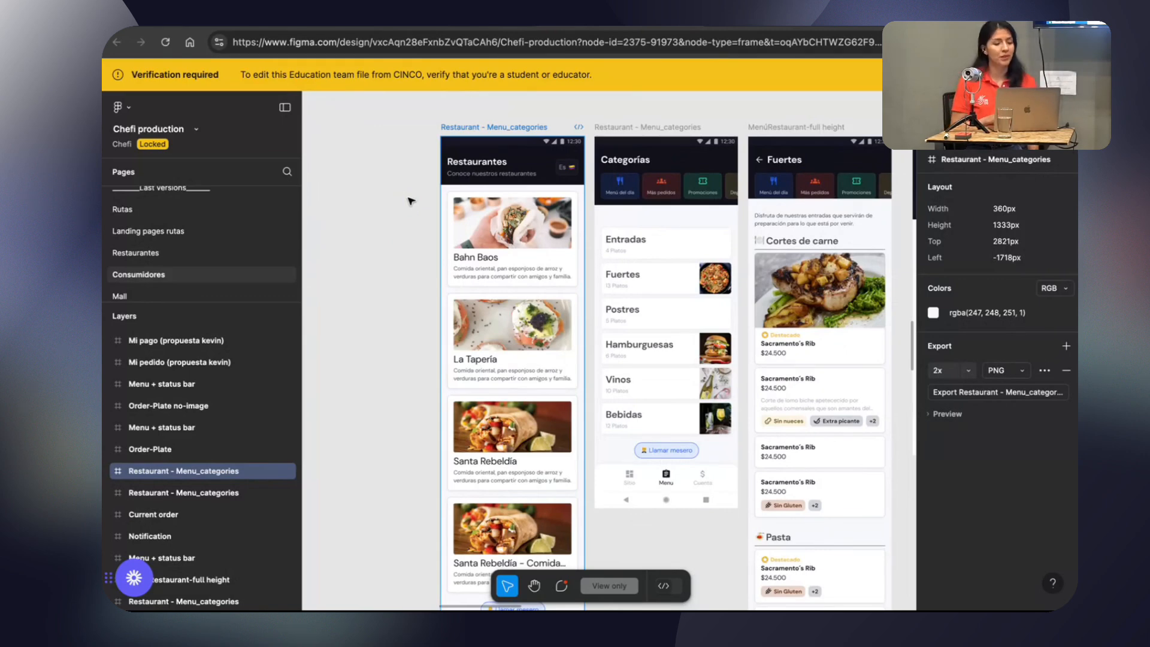
scroll(411, 200, up, 3)
scroll(411, 201, right, 3)
scroll(411, 201, up, 1)
scroll(411, 200, left, 1)
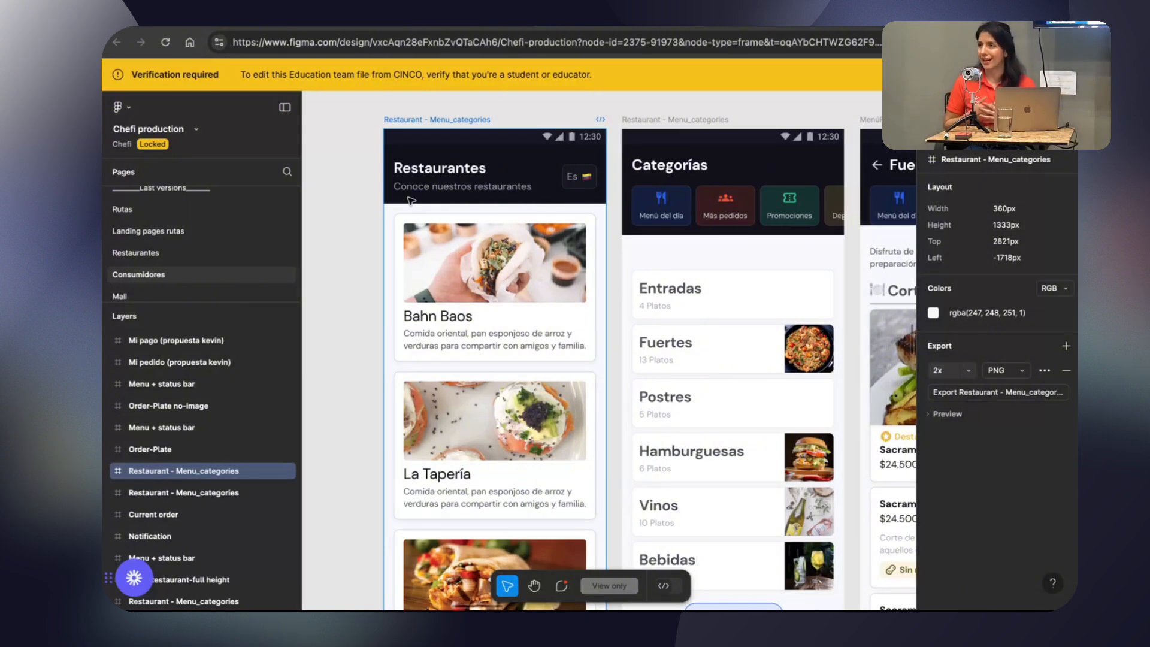
scroll(347, 189, up, 5)
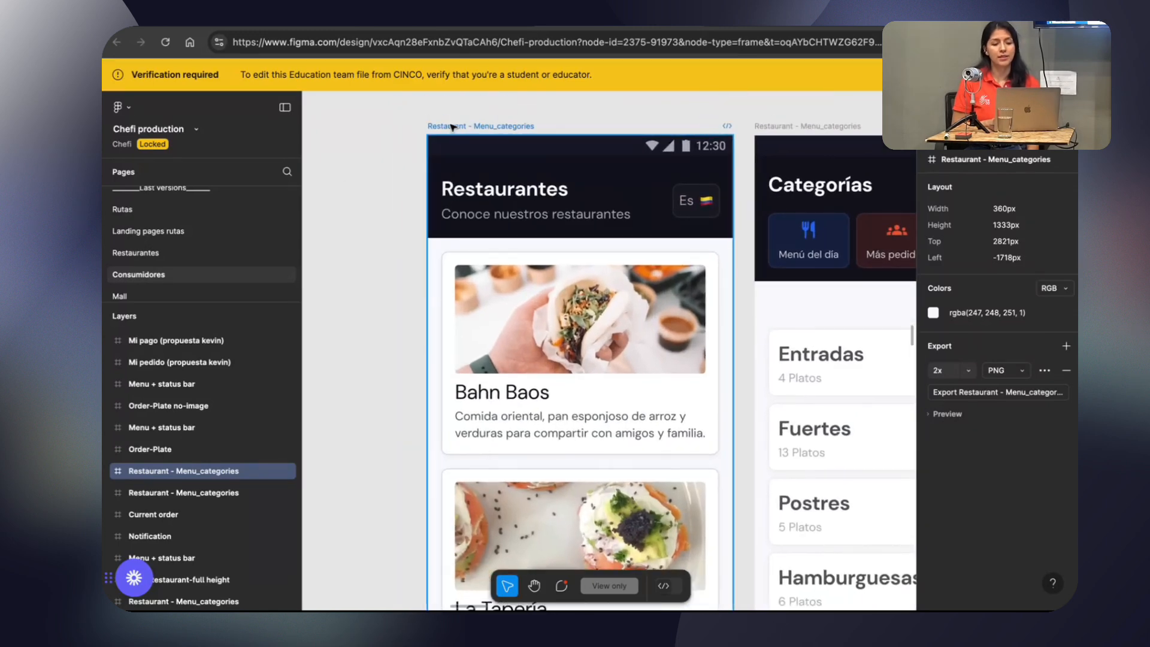
scroll(408, 183, down, 3)
scroll(408, 184, left, 3)
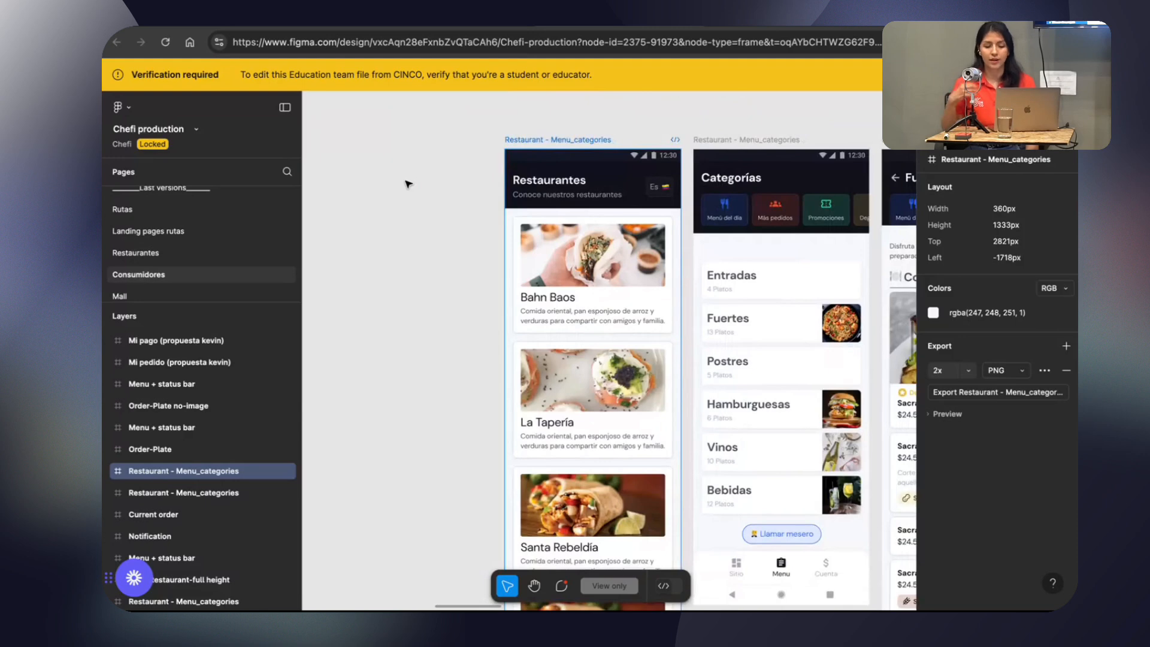
scroll(408, 184, right, 3)
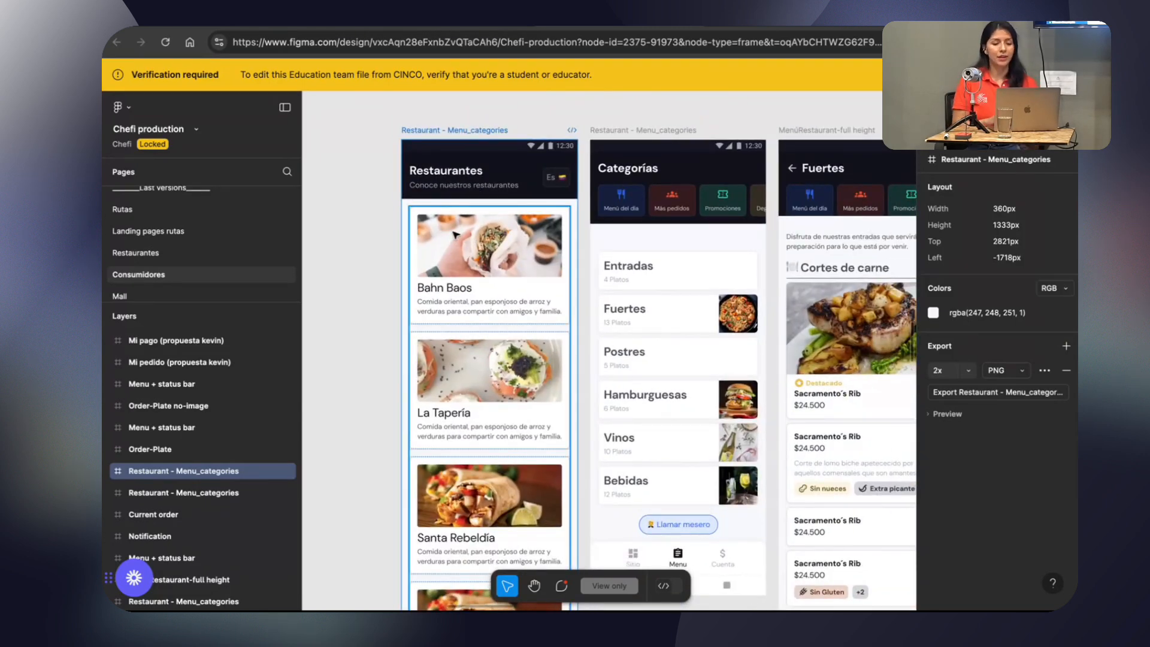
Inspect the layout dimensions of the Head-menú frame on the Restaurantes screen, then clear the selection.
click(369, 197)
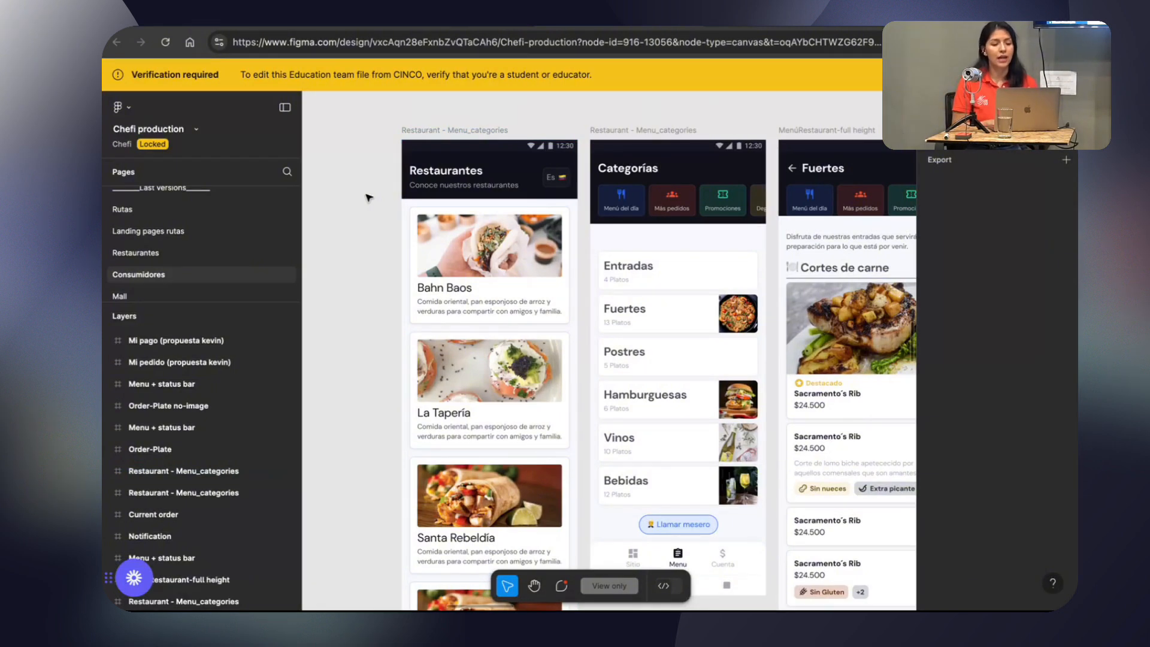
click(446, 166)
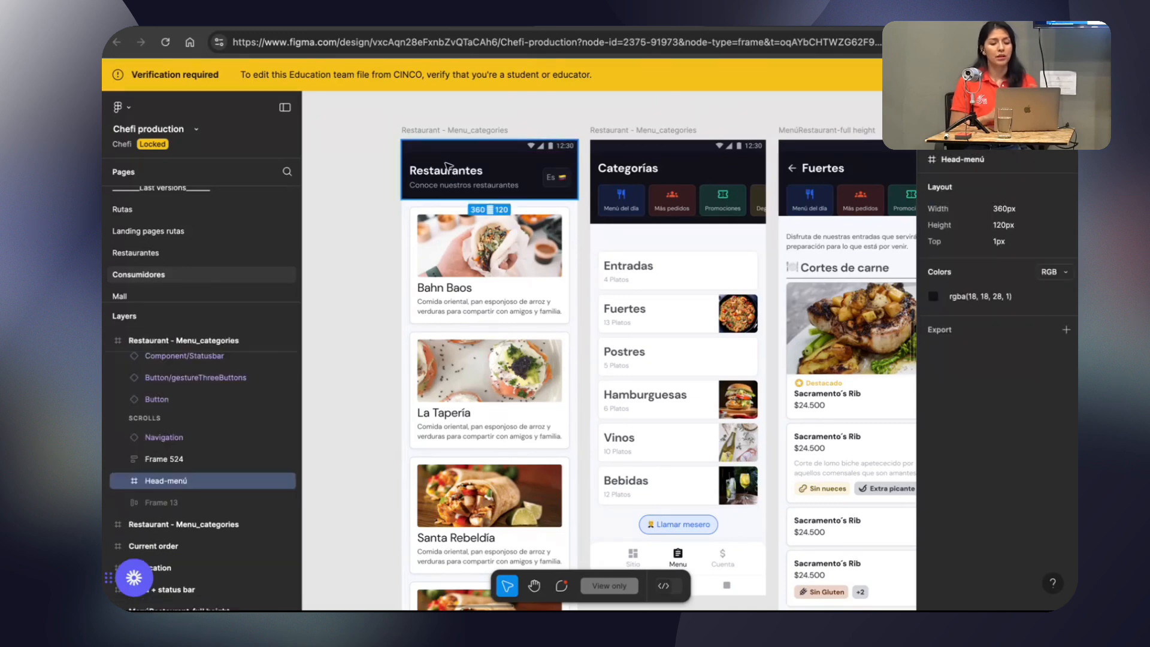
click(394, 178)
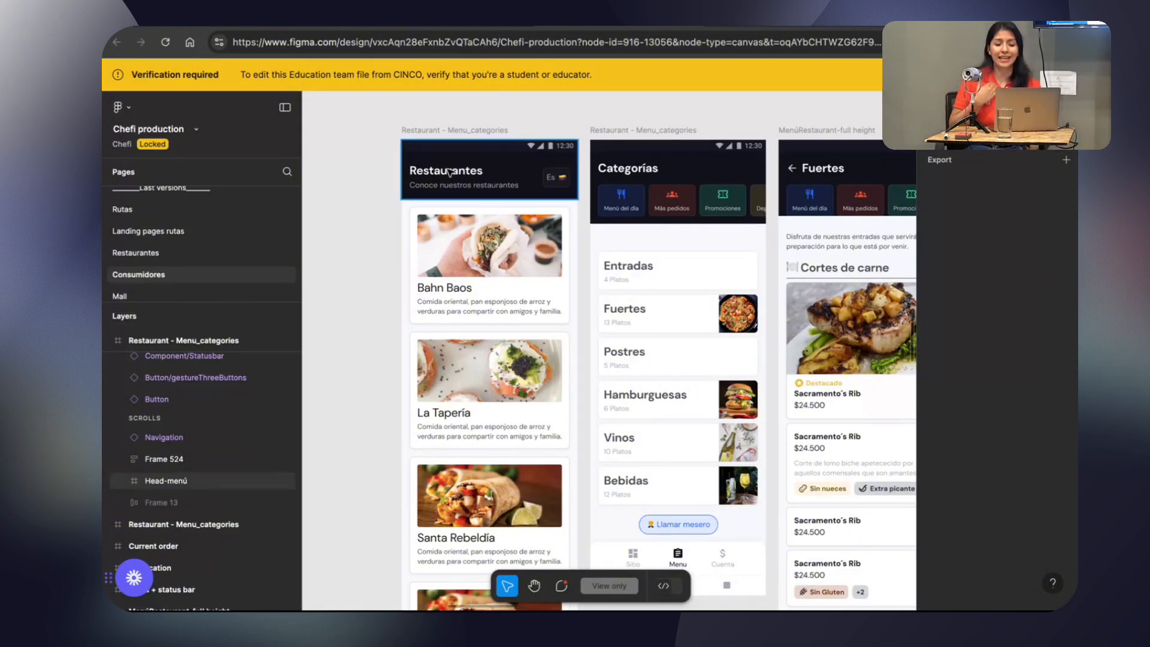
scroll(449, 172, right, 3)
scroll(449, 172, down, 1)
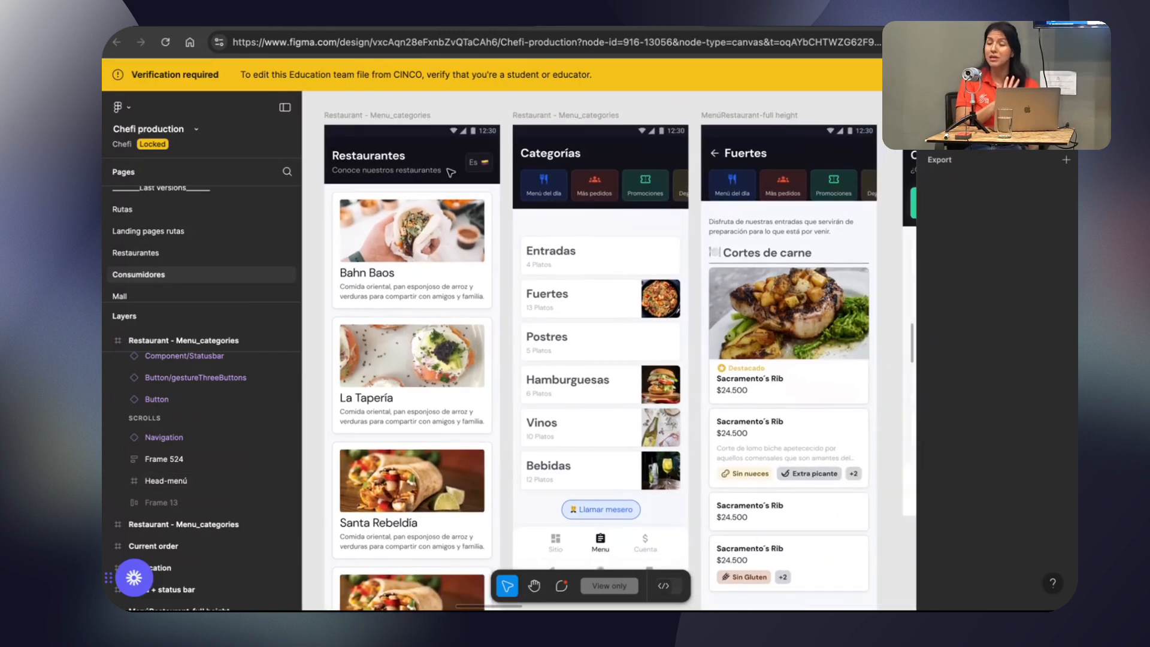
Return to the Design System file and examine the spacing specifications of the Basic and Main Categories header compositions.
key(ctrl+Tab)
scroll(545, 175, down, 2)
scroll(544, 175, left, 1)
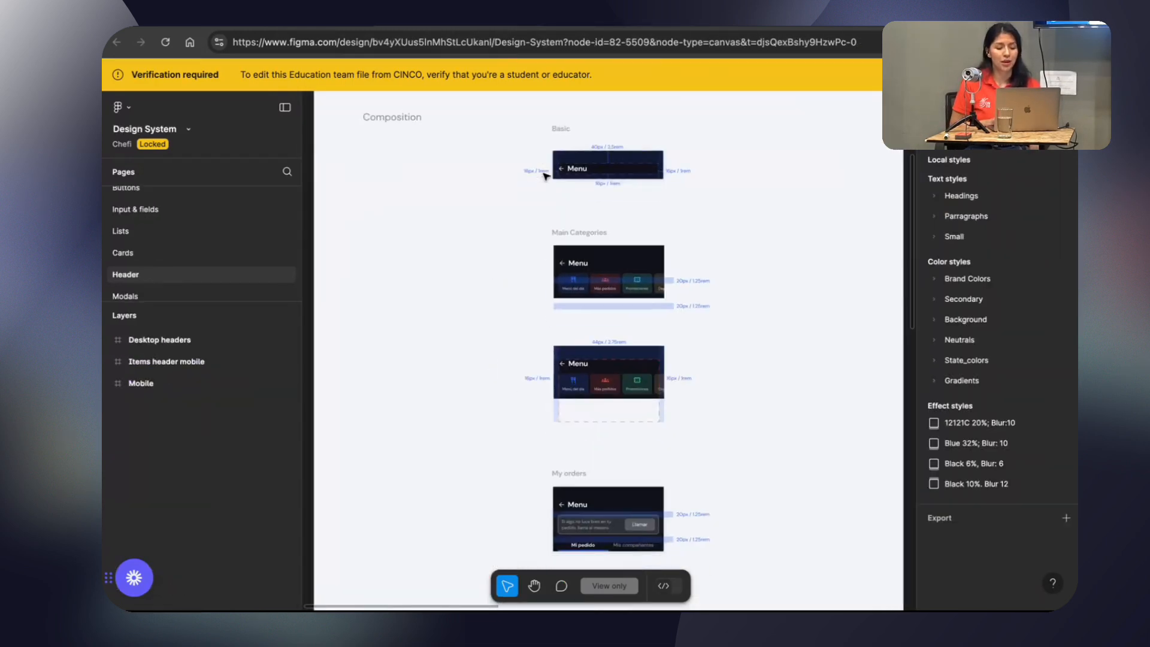
scroll(586, 204, up, 5)
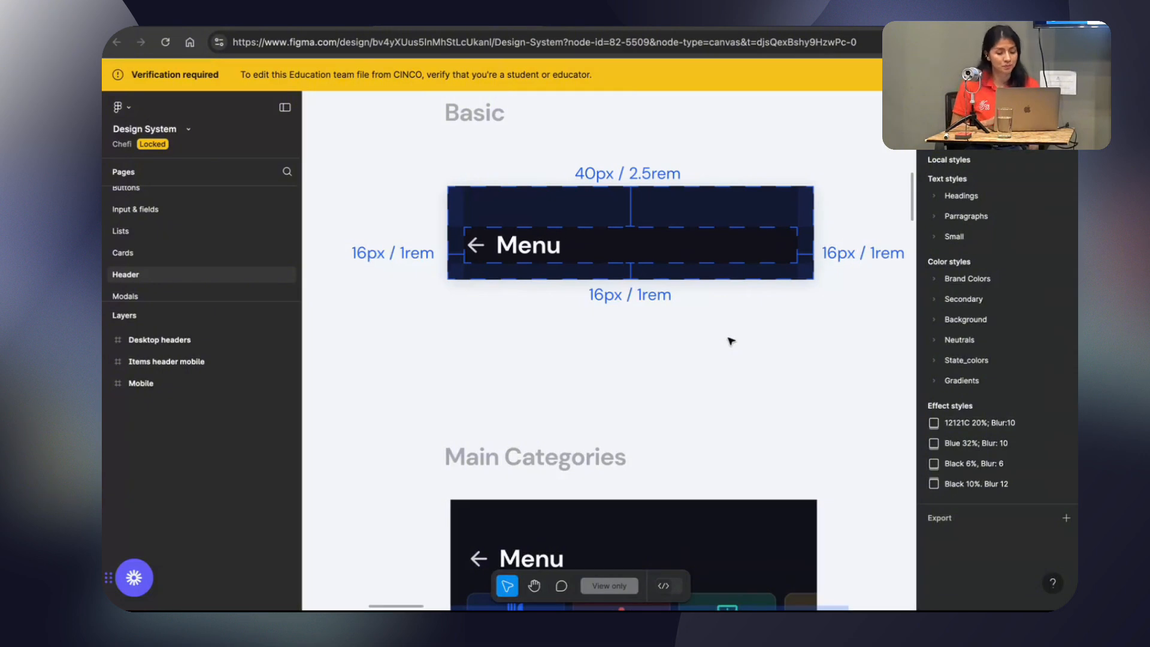
scroll(731, 341, down, 3)
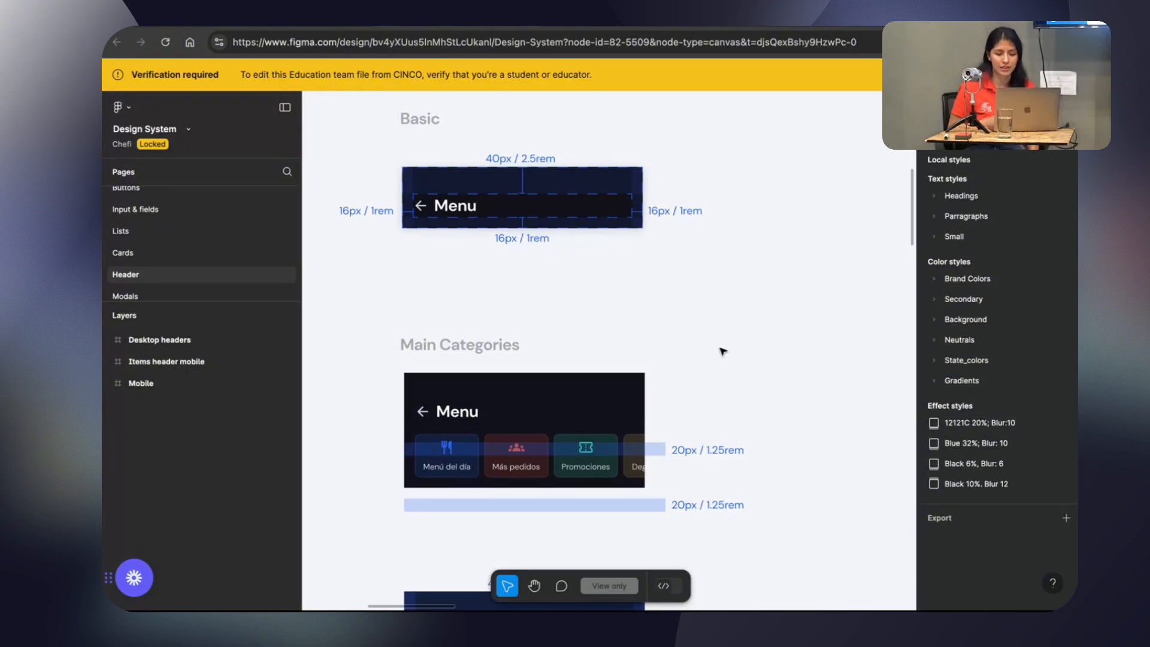
scroll(723, 351, down, 5)
scroll(723, 351, up, 3)
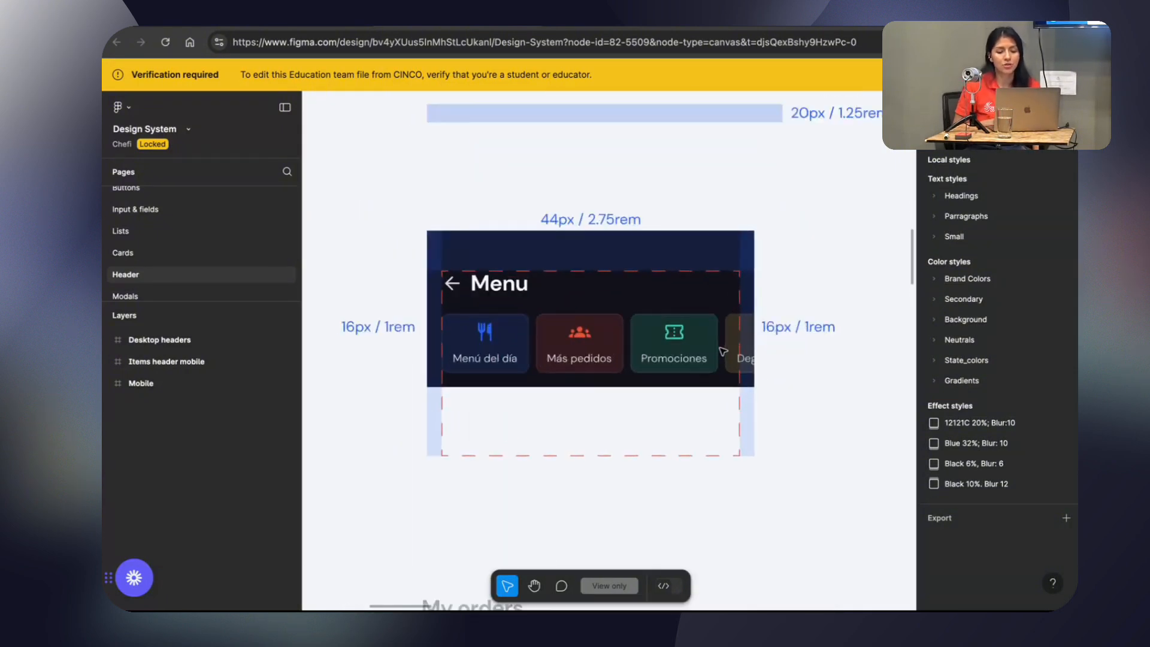
scroll(723, 351, down, 2)
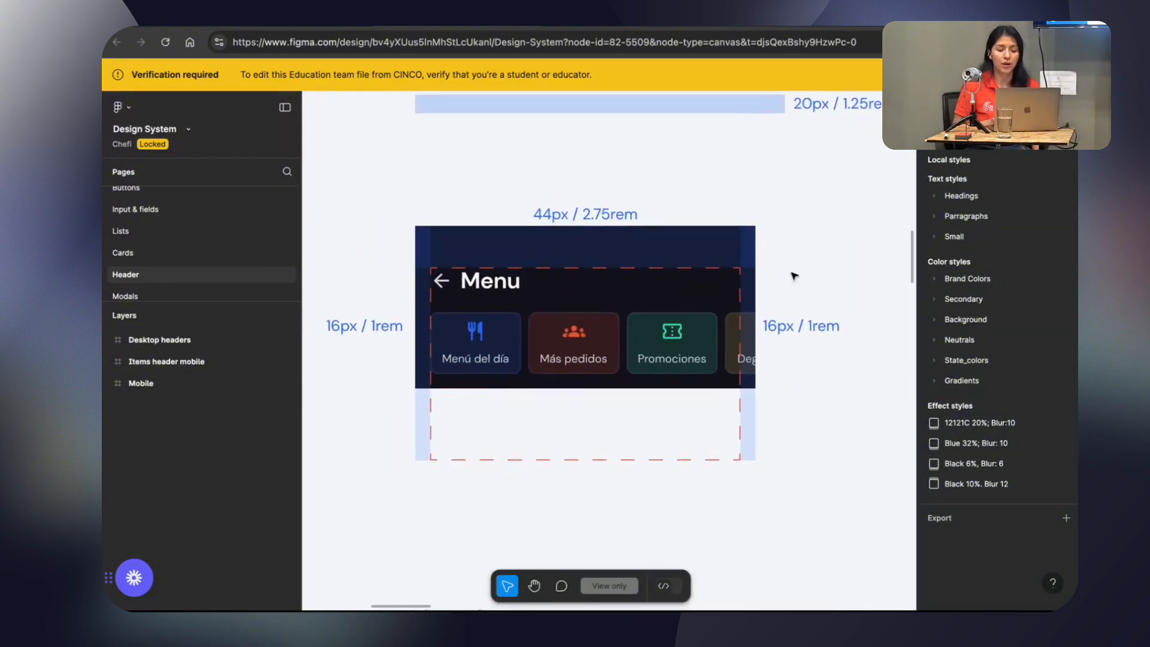
Inspect the top spacing label and side margin rectangle of the second Main Categories header, and view the My orders composition.
click(598, 213)
click(716, 197)
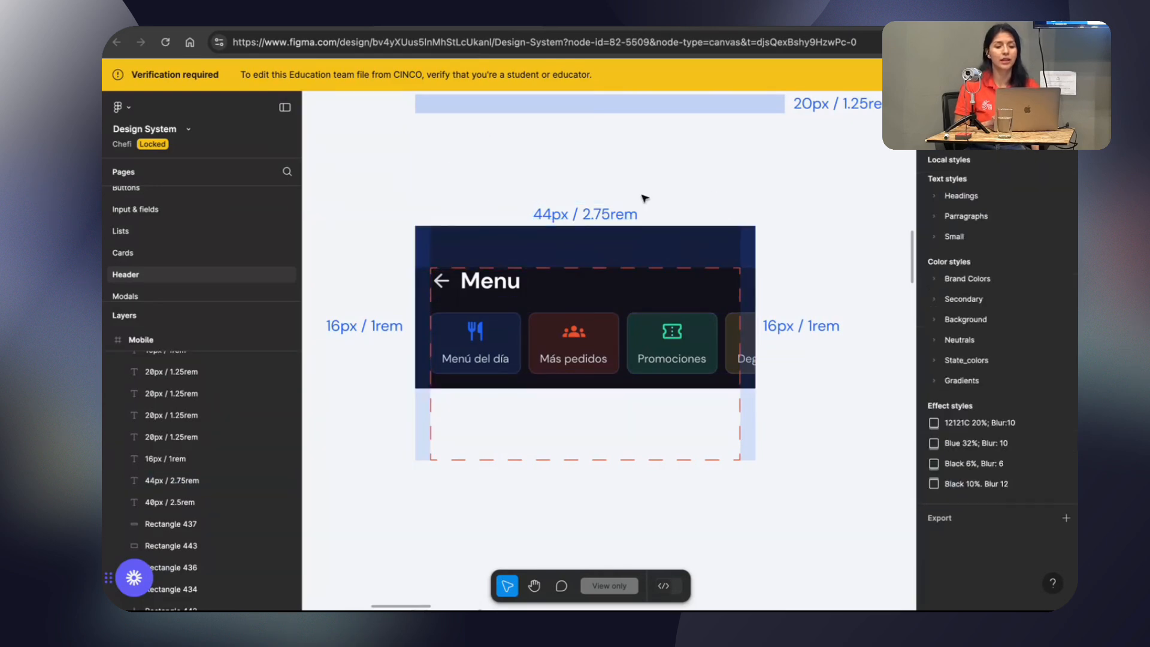
click(561, 213)
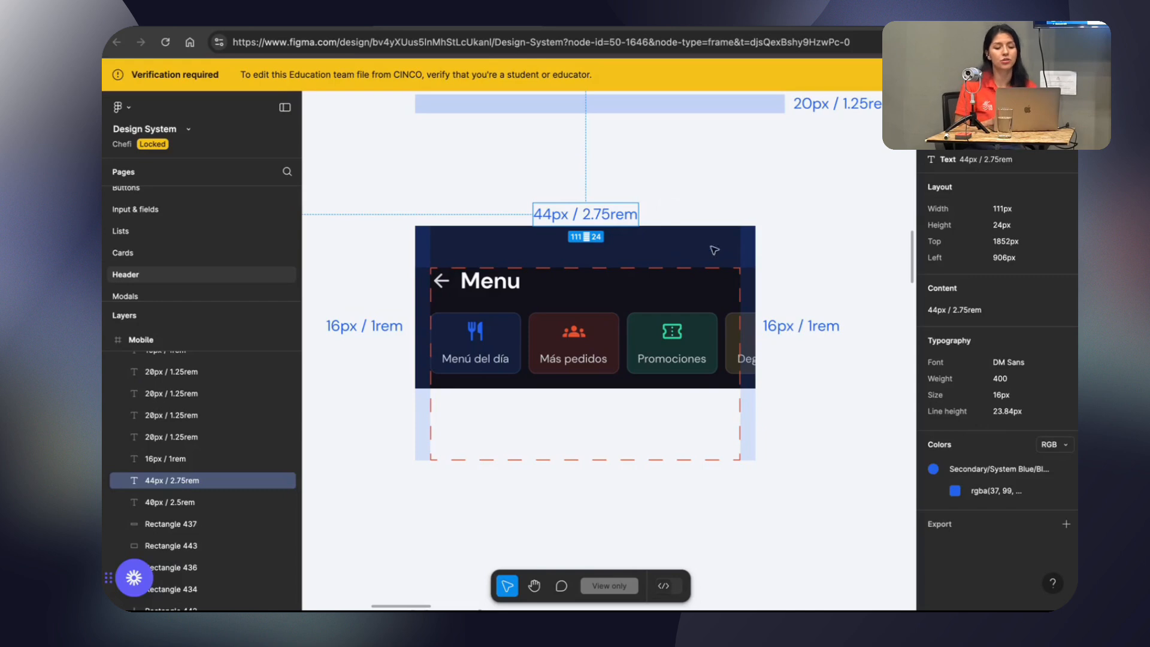
click(749, 285)
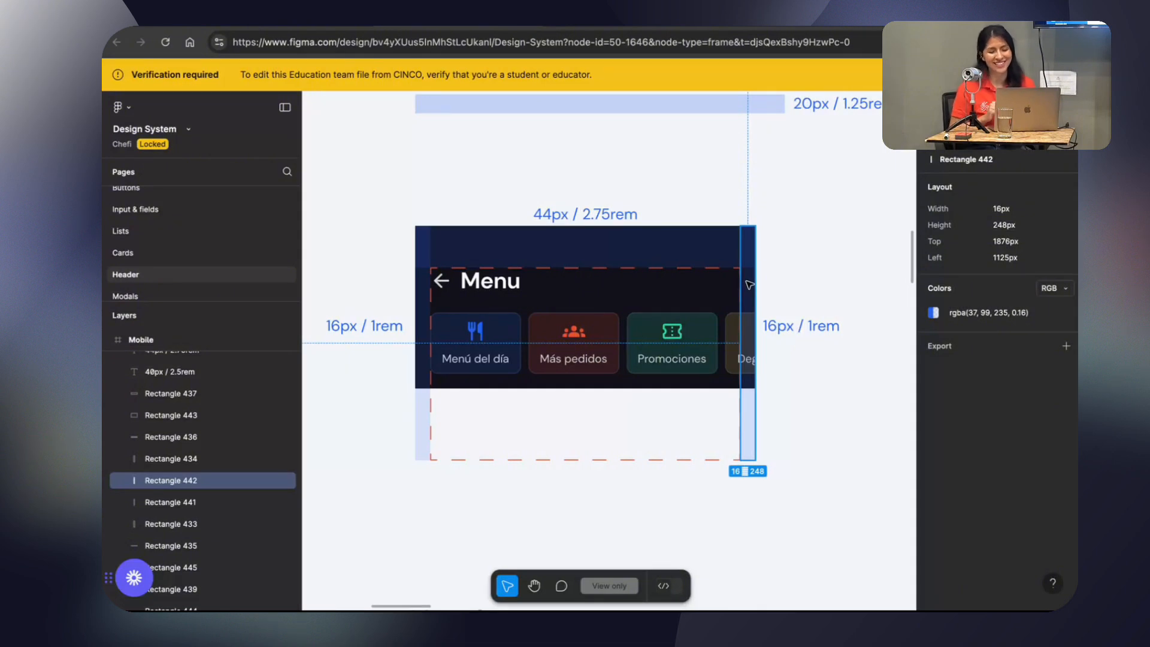
click(798, 276)
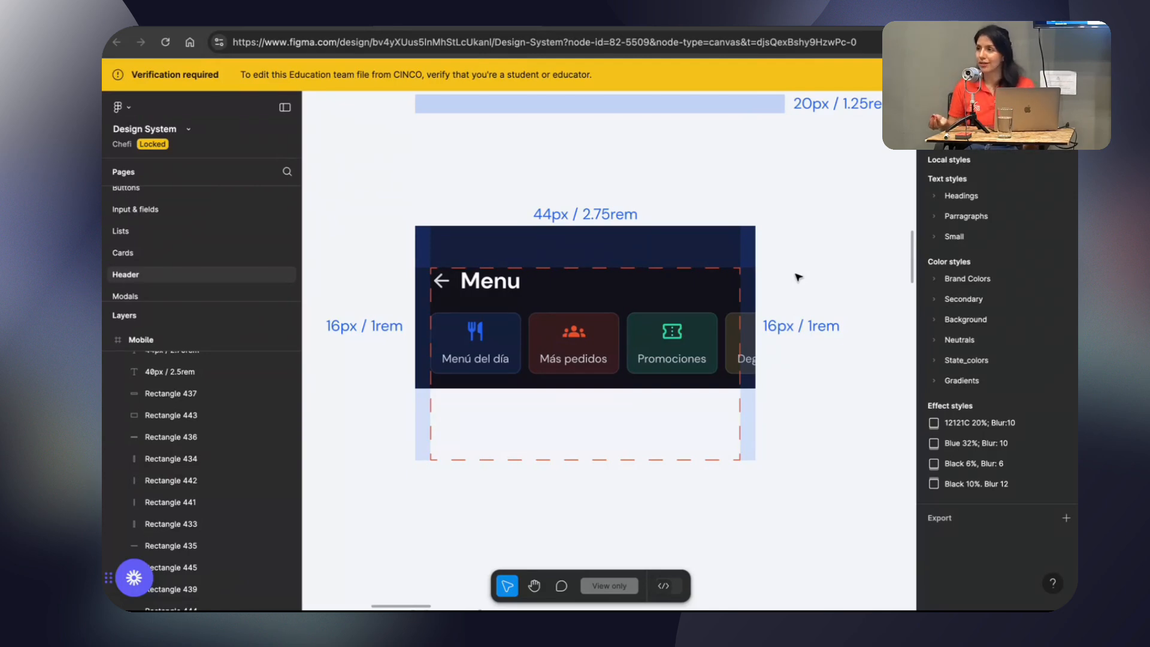
scroll(700, 148, down, 10)
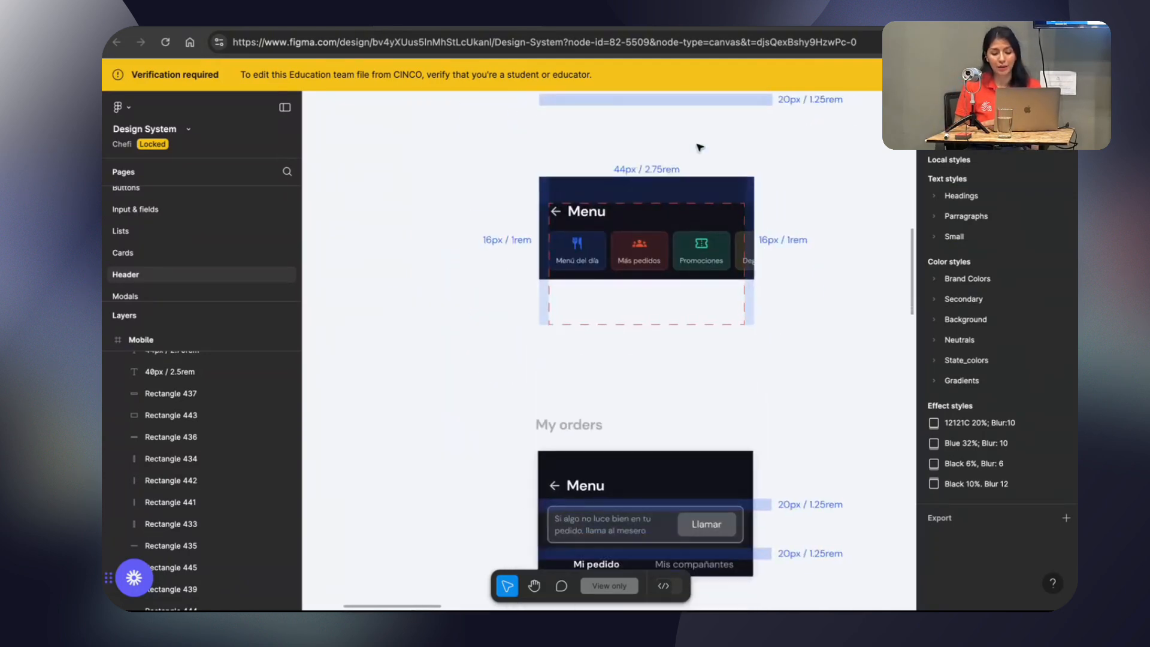
scroll(700, 148, up, 3)
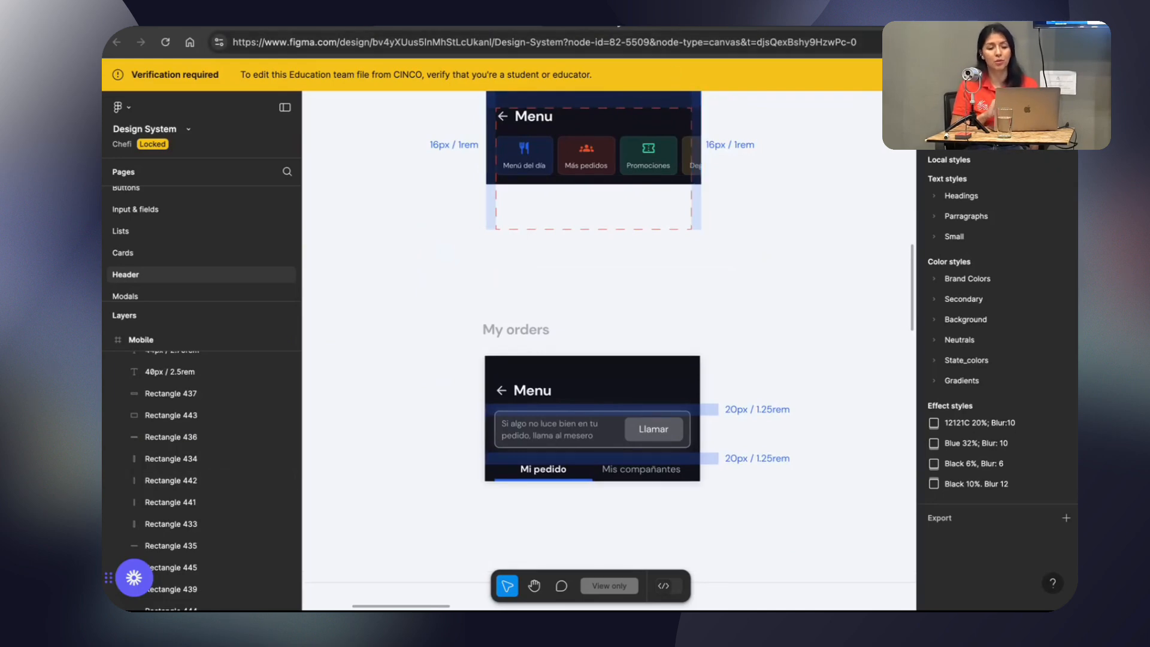
Return to the Chefi production file and compare the dimensions of the Restaurantes screen's status bar and Head-menú frame.
click(620, 25)
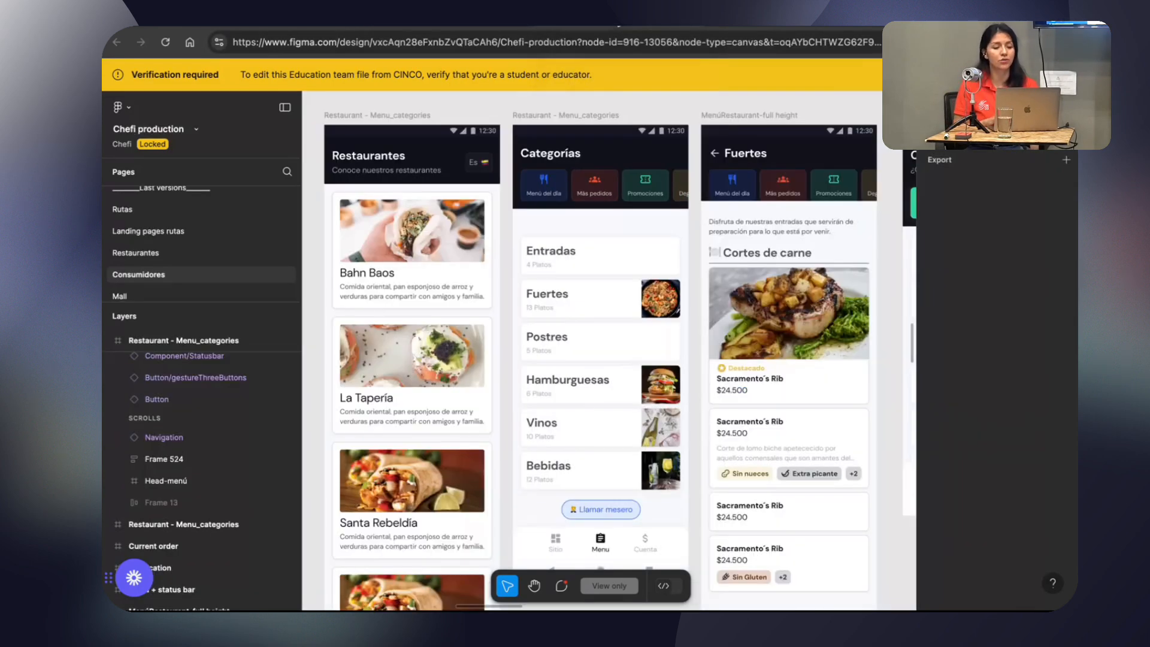
scroll(535, 139, up, 1)
scroll(535, 139, left, 1)
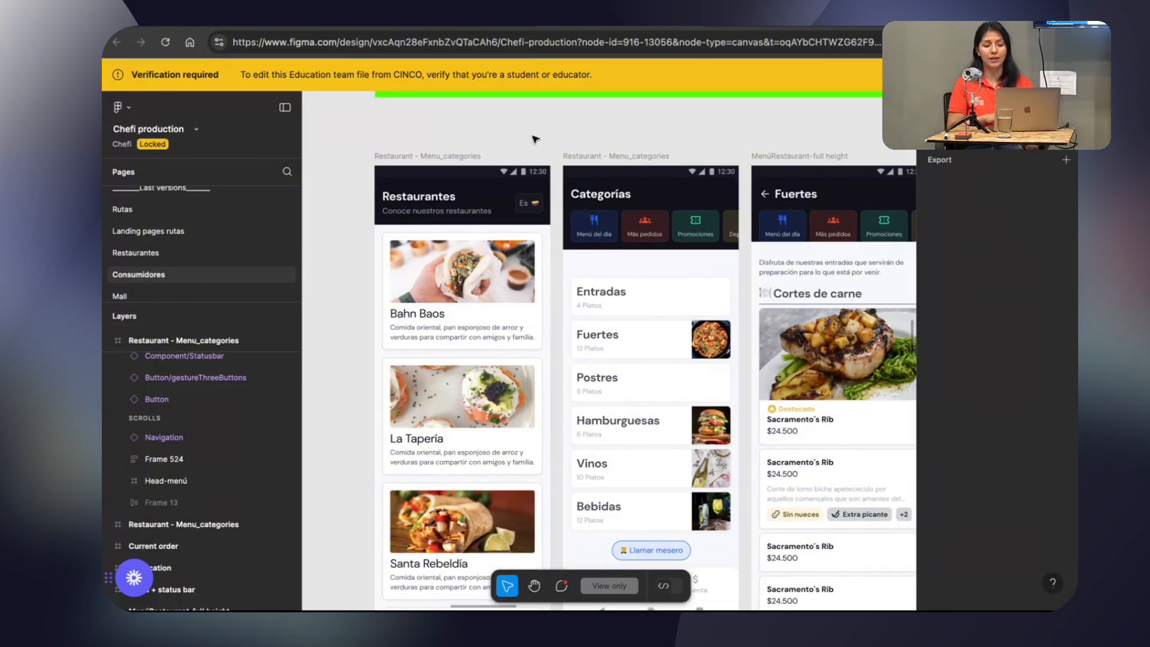
click(479, 174)
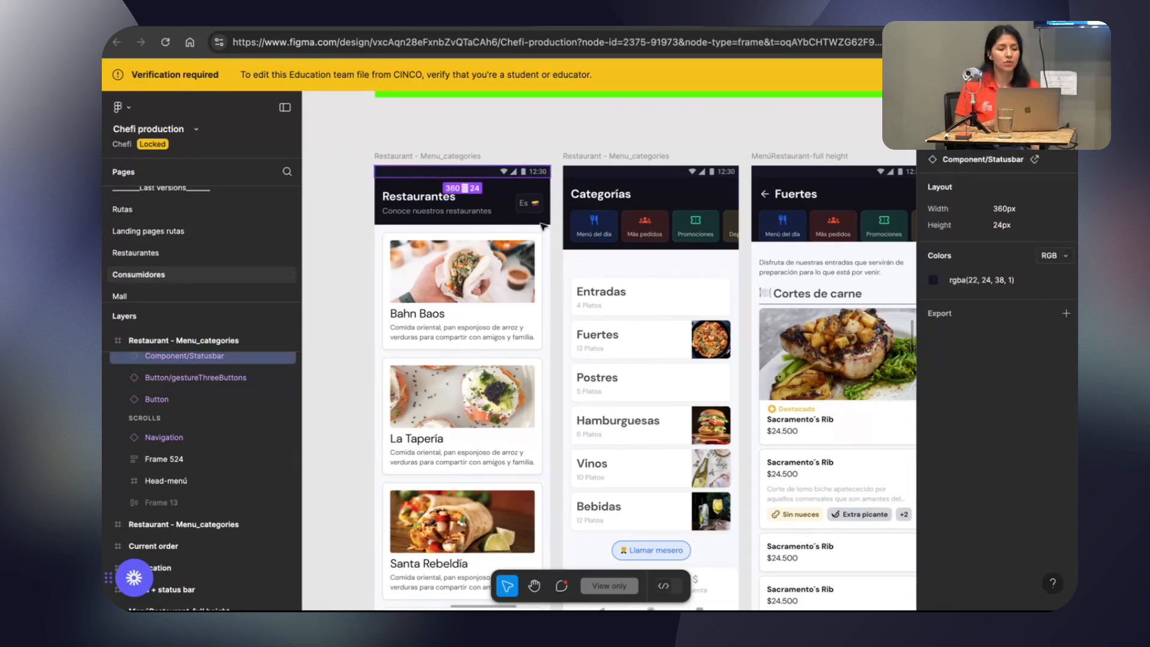
click(466, 216)
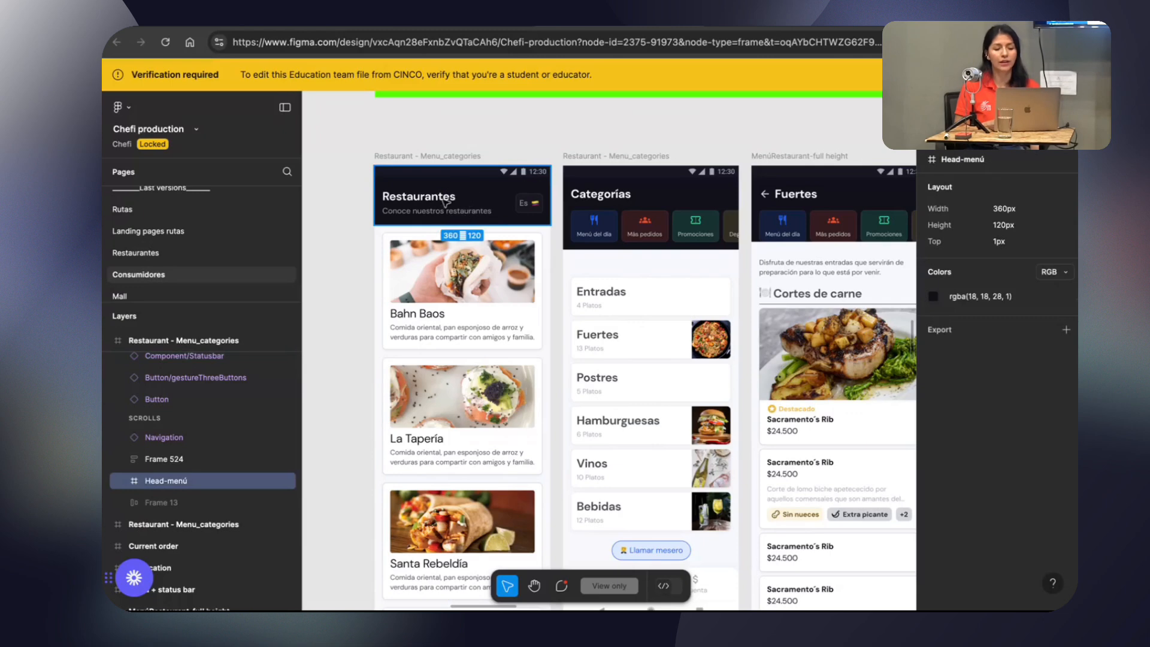
scroll(432, 204, up, 2)
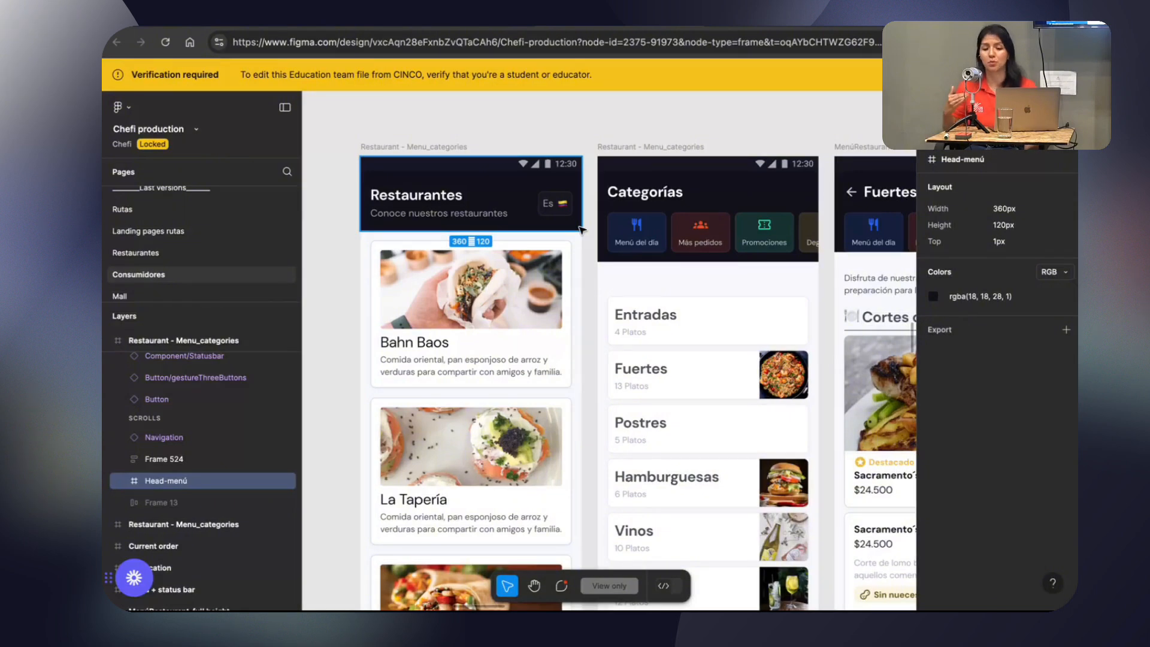
click(584, 138)
scroll(584, 138, down, 3)
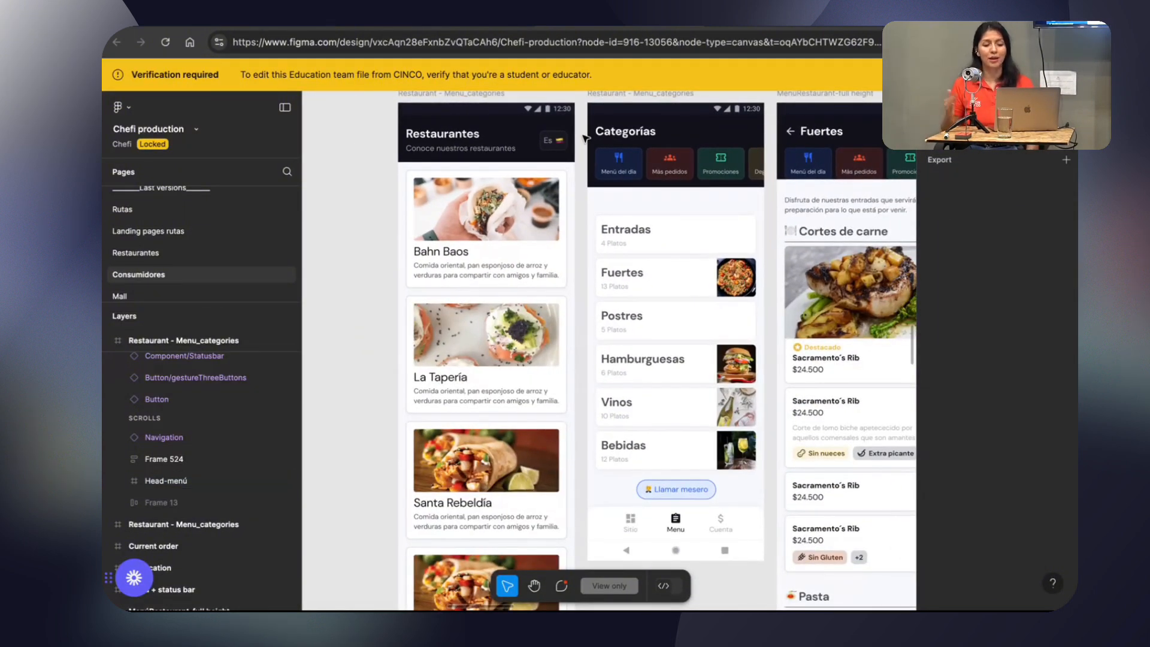
scroll(585, 139, up, 3)
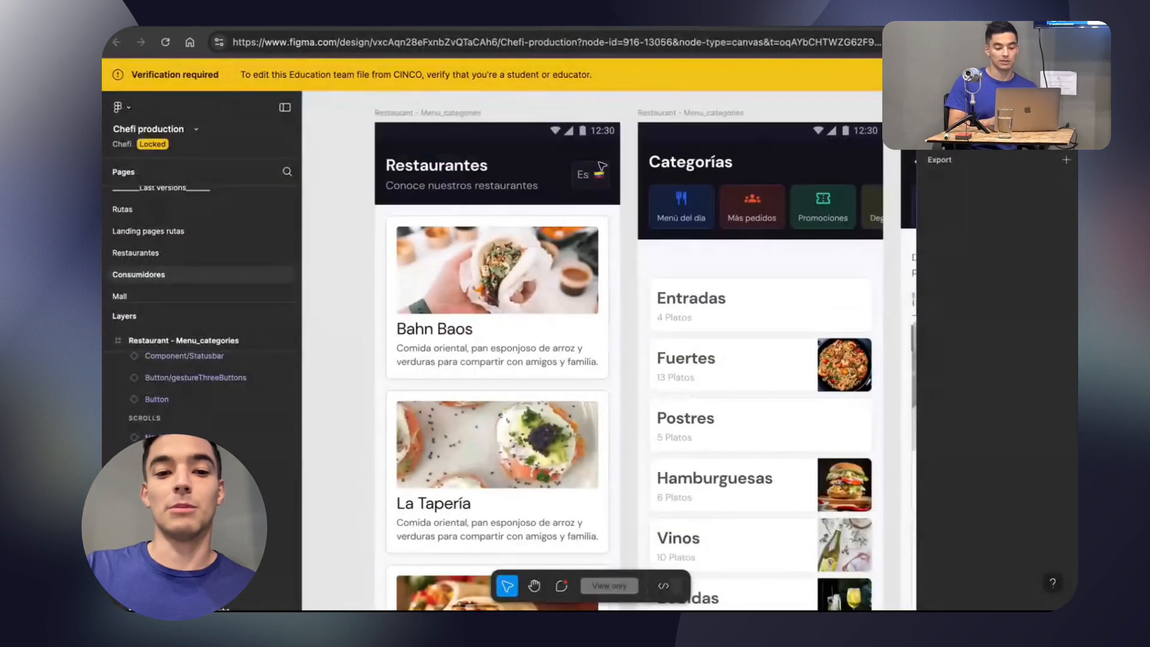
scroll(602, 166, down, 2)
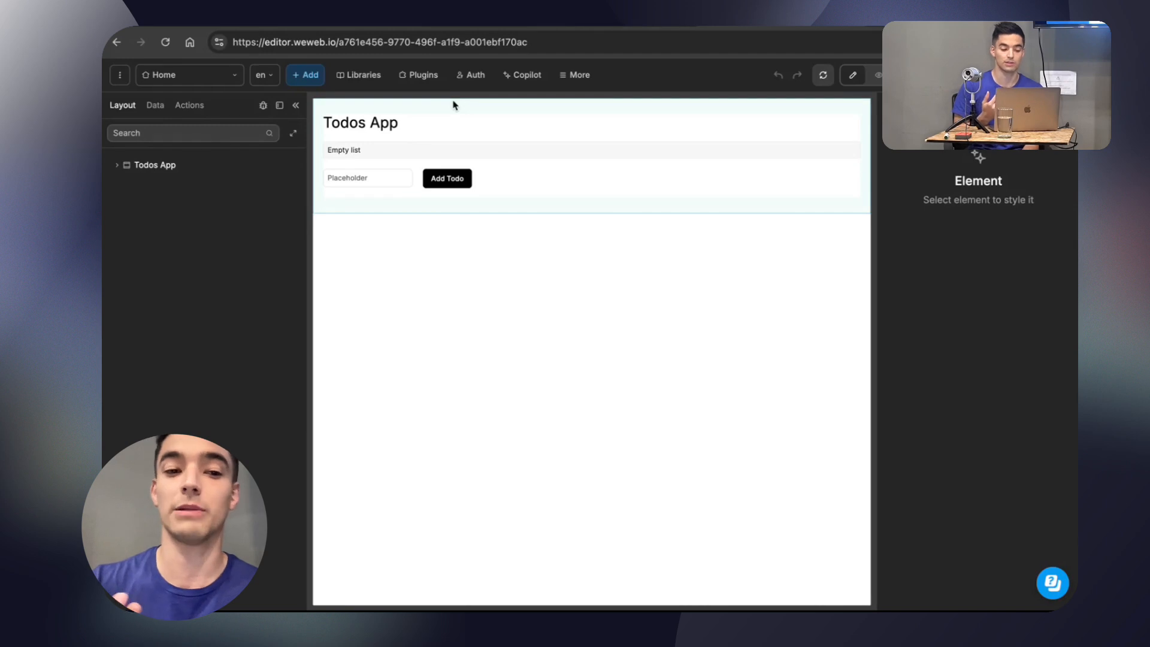
In the WeWeb editor, create a page named menu from Empty Page with the default path menu.
click(226, 81)
click(236, 114)
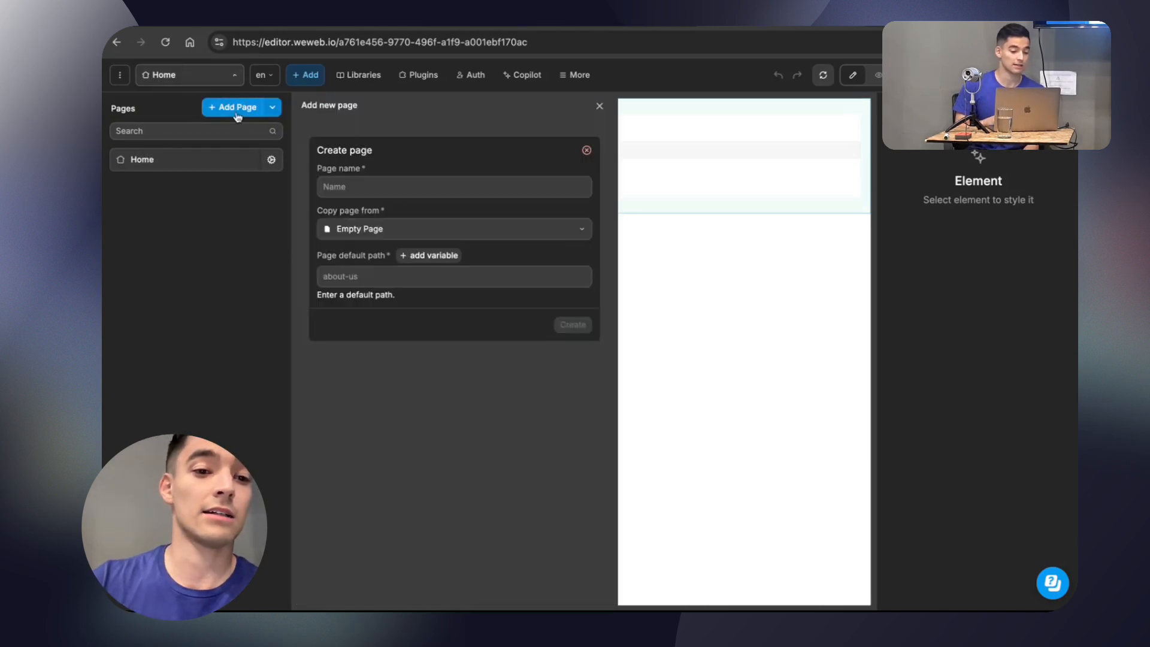
click(366, 182)
text(menu)
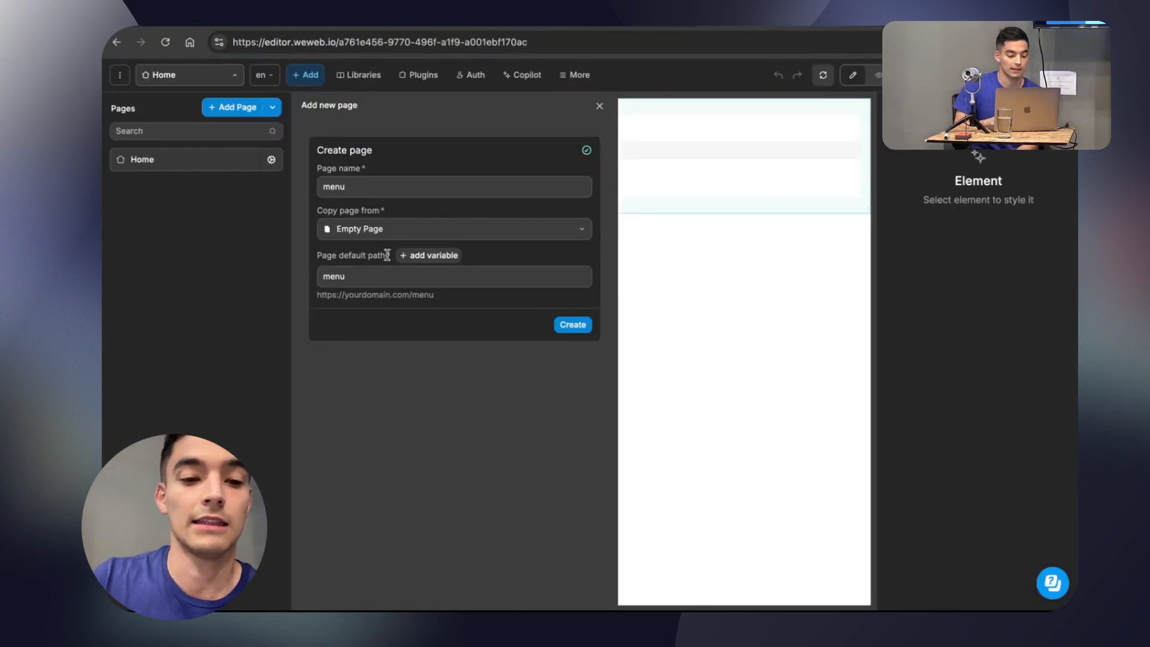
click(573, 324)
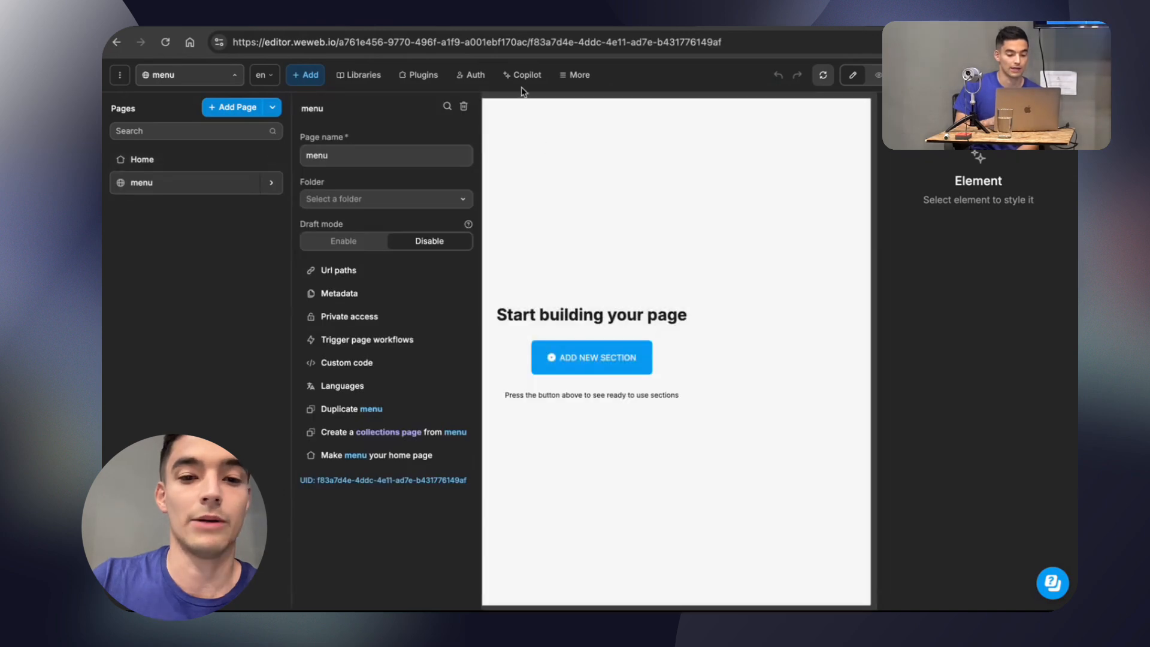
click(627, 200)
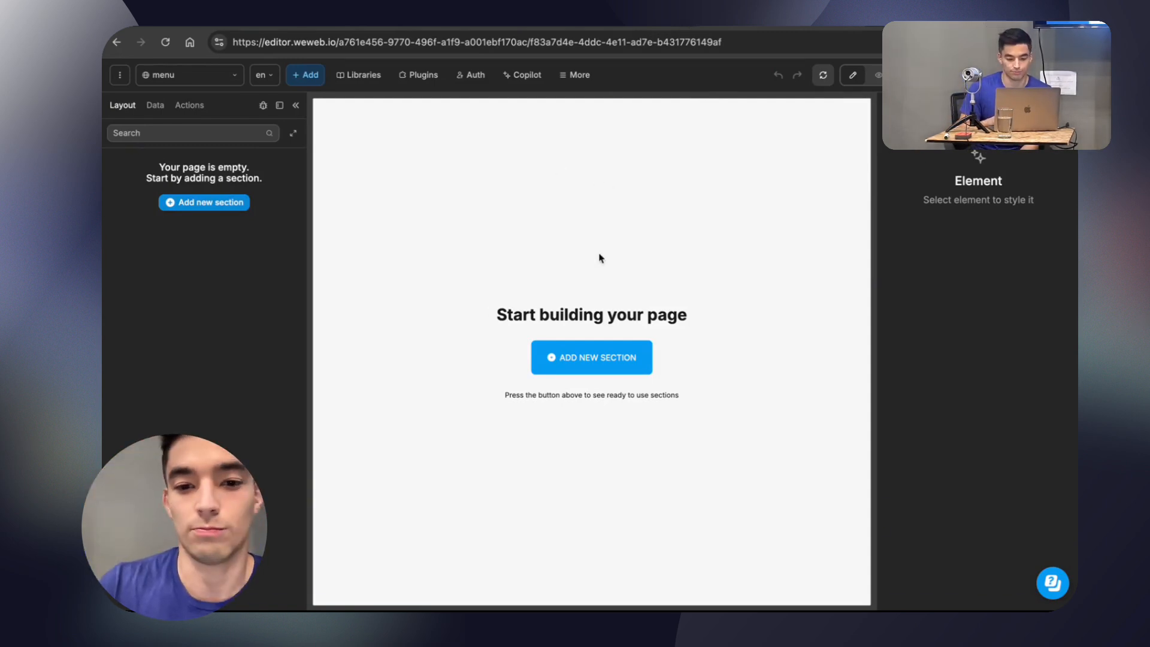
Add an empty Section from the basic layout elements to the menu page.
click(597, 355)
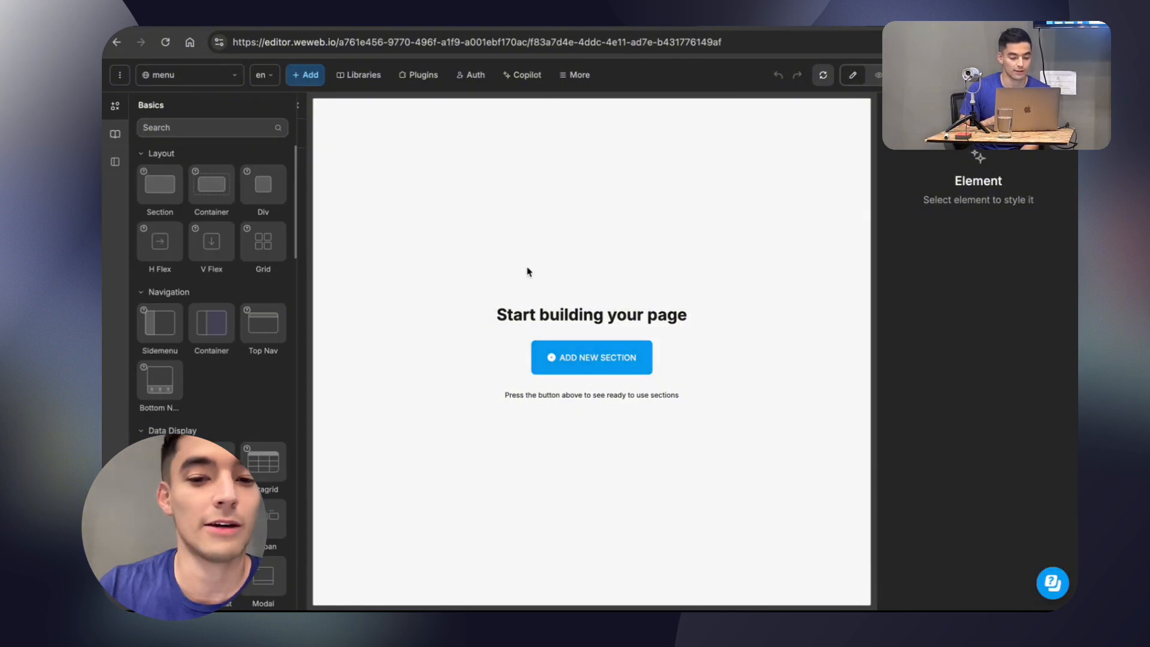
drag(154, 193, 220, 203)
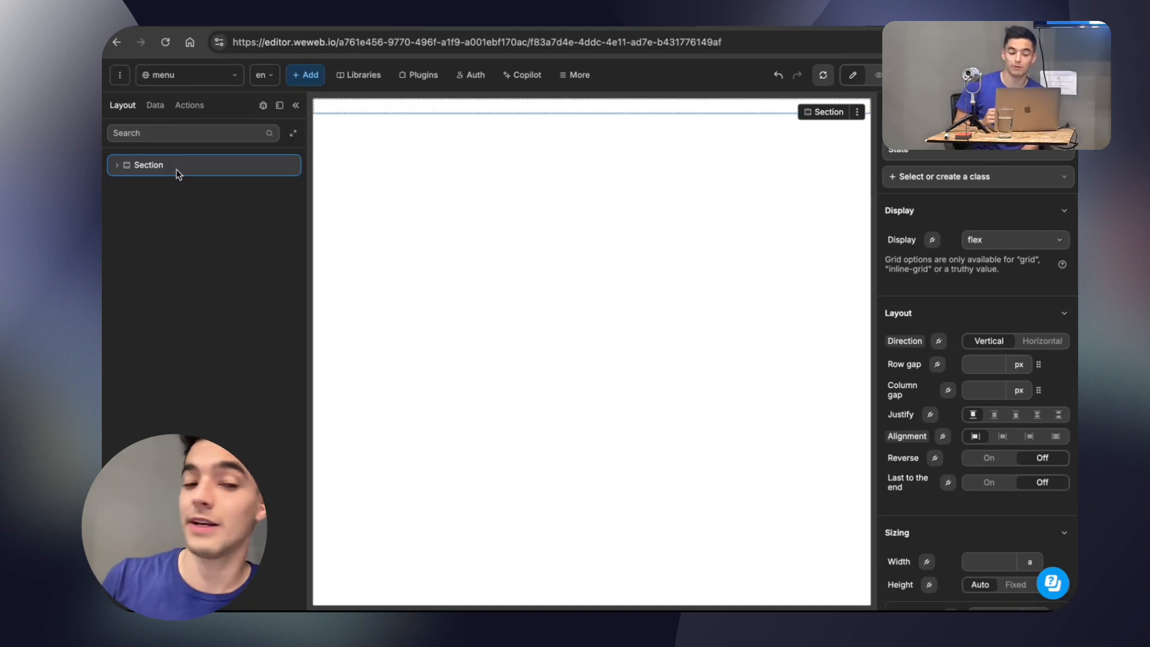
click(304, 74)
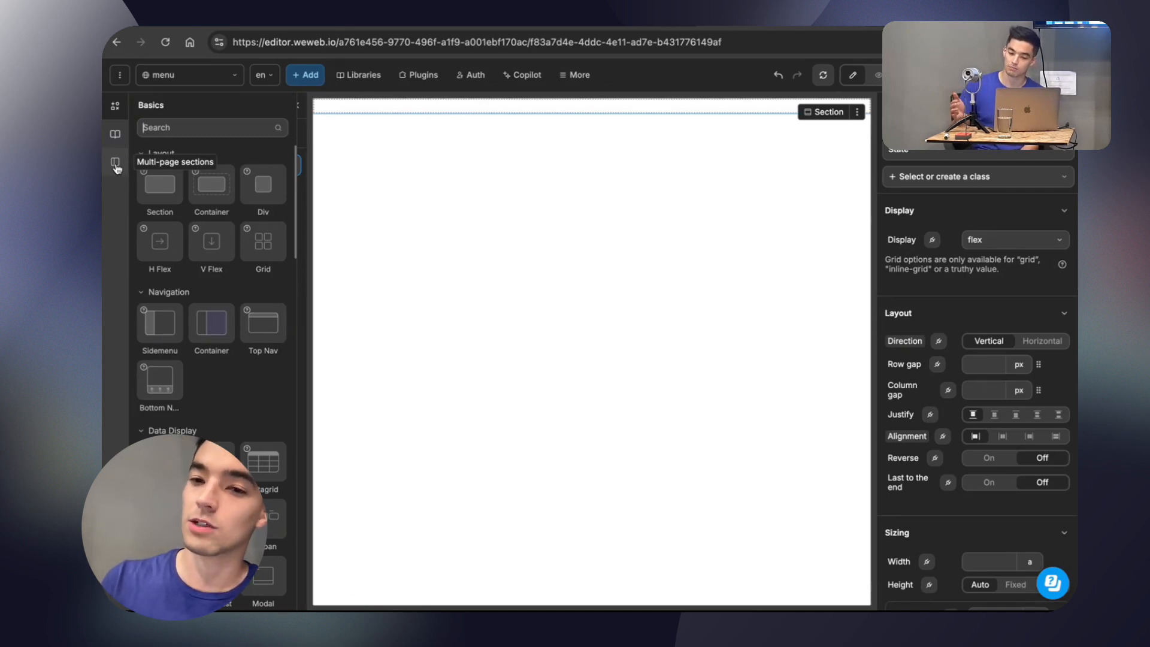
click(442, 288)
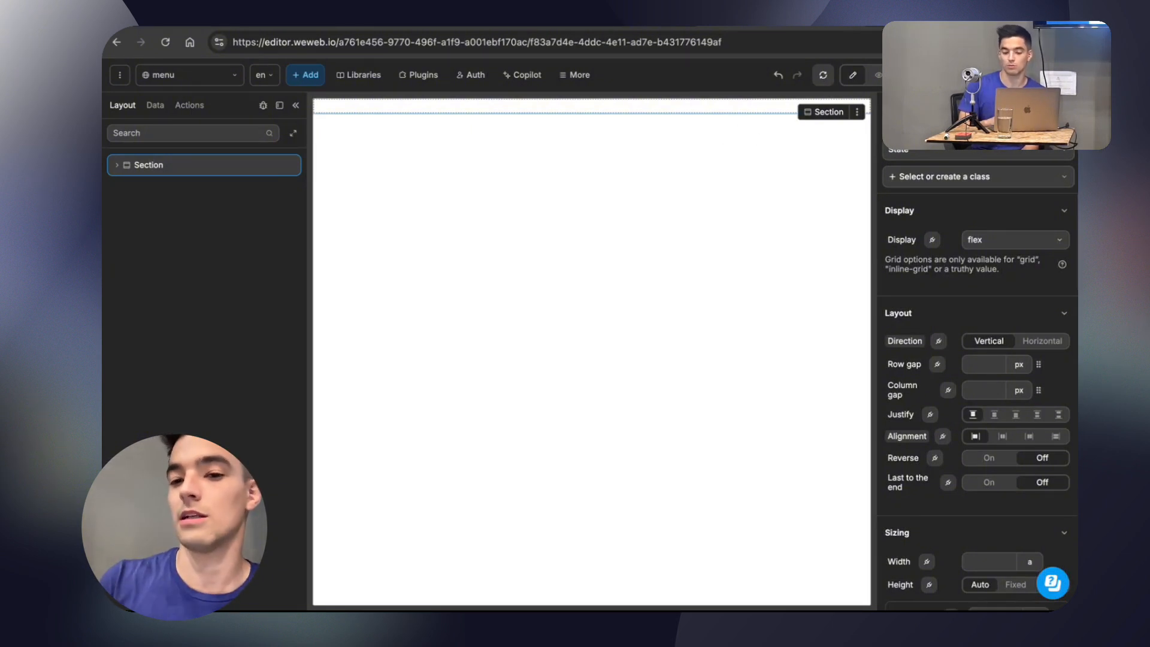
Switch the canvas to the Mobile breakpoint and resize its preview to 450 × 639.
click(936, 75)
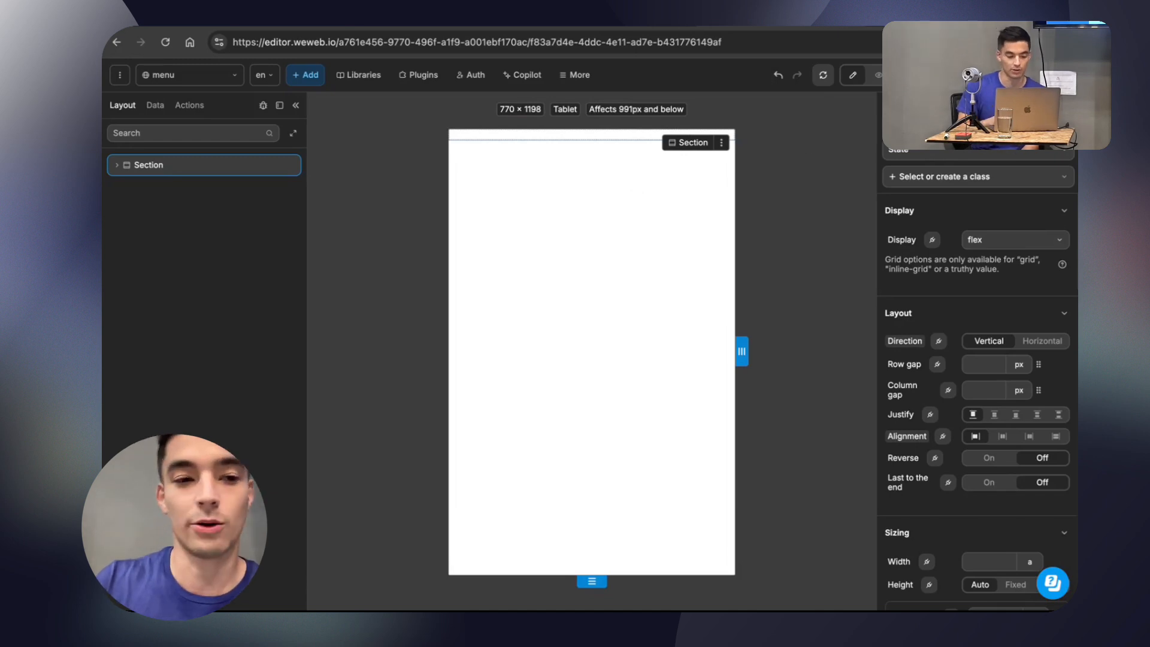
click(960, 75)
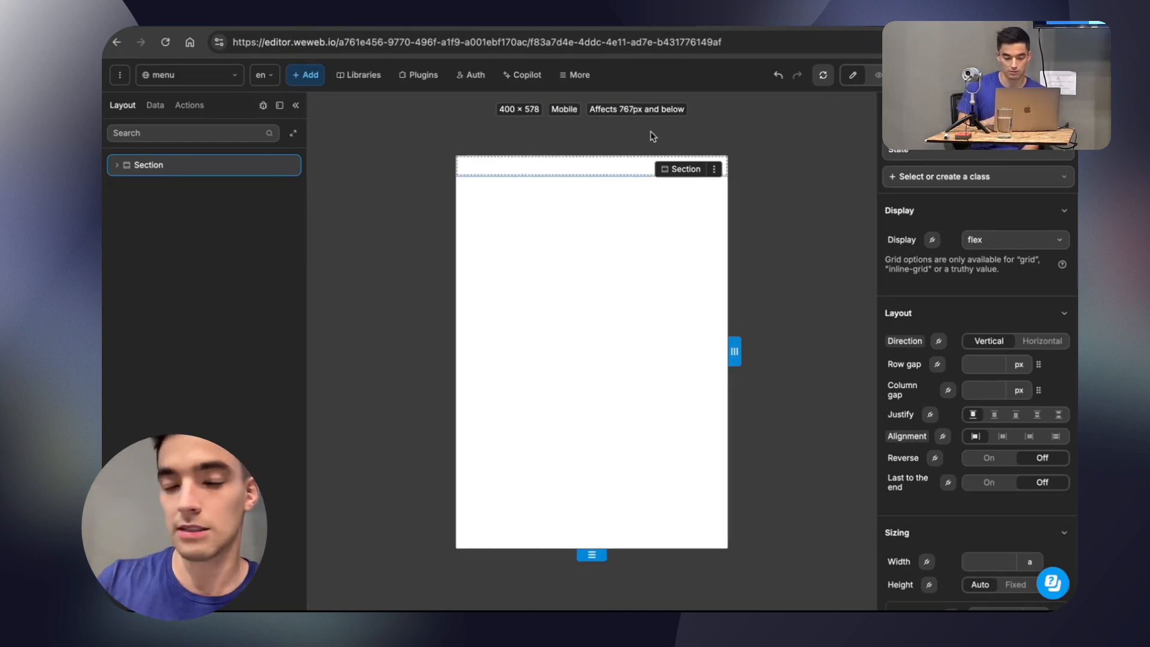
mouse_move(733, 349)
mouse_down()
mouse_move(699, 354)
mouse_move(756, 351)
mouse_move(731, 350)
mouse_move(744, 350)
mouse_up()
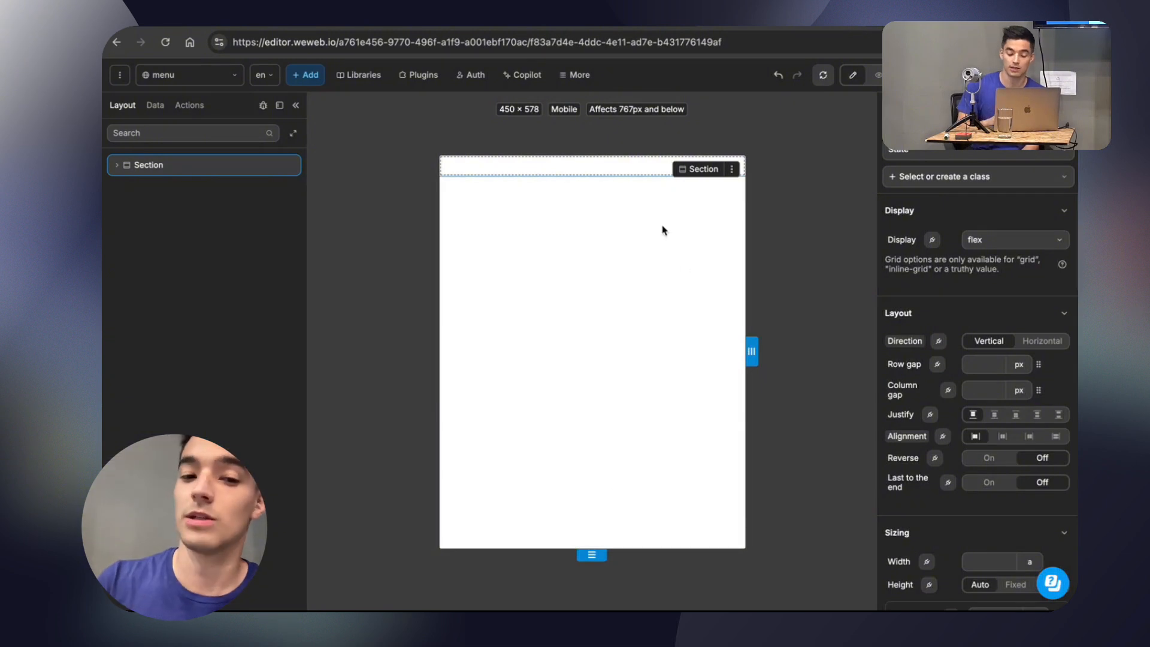
drag(591, 554, 590, 580)
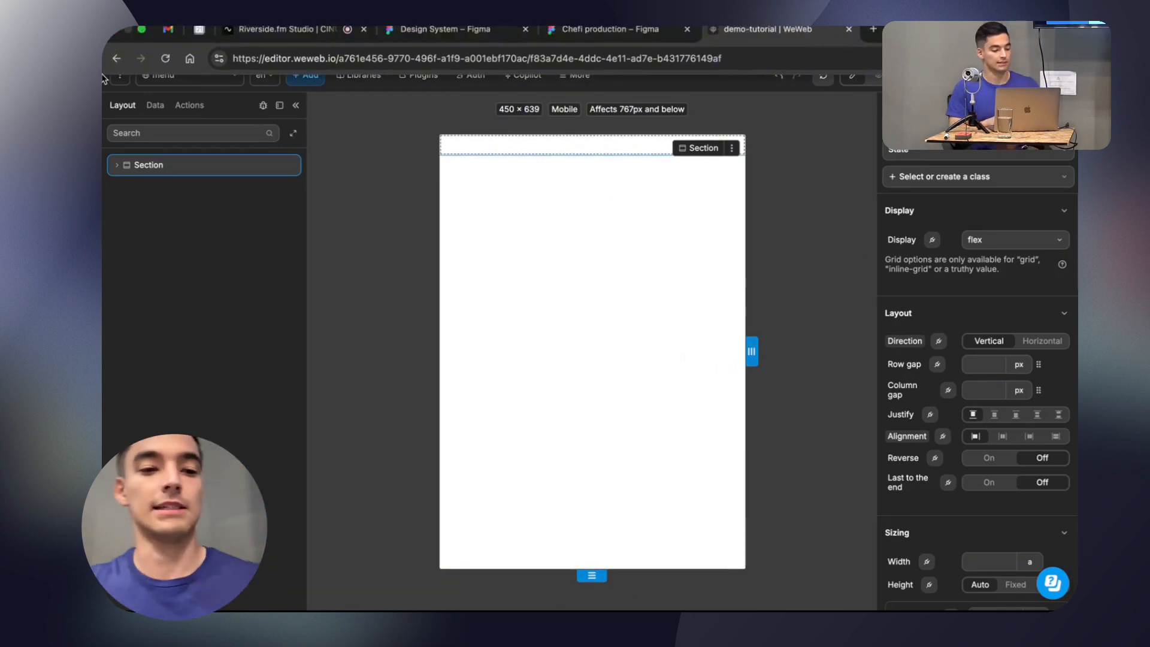
Return to the Chefi production file in Figma and examine the Restaurantes, Categorías and Fuertes screens from their headers to the lower content.
double_click(150, 166)
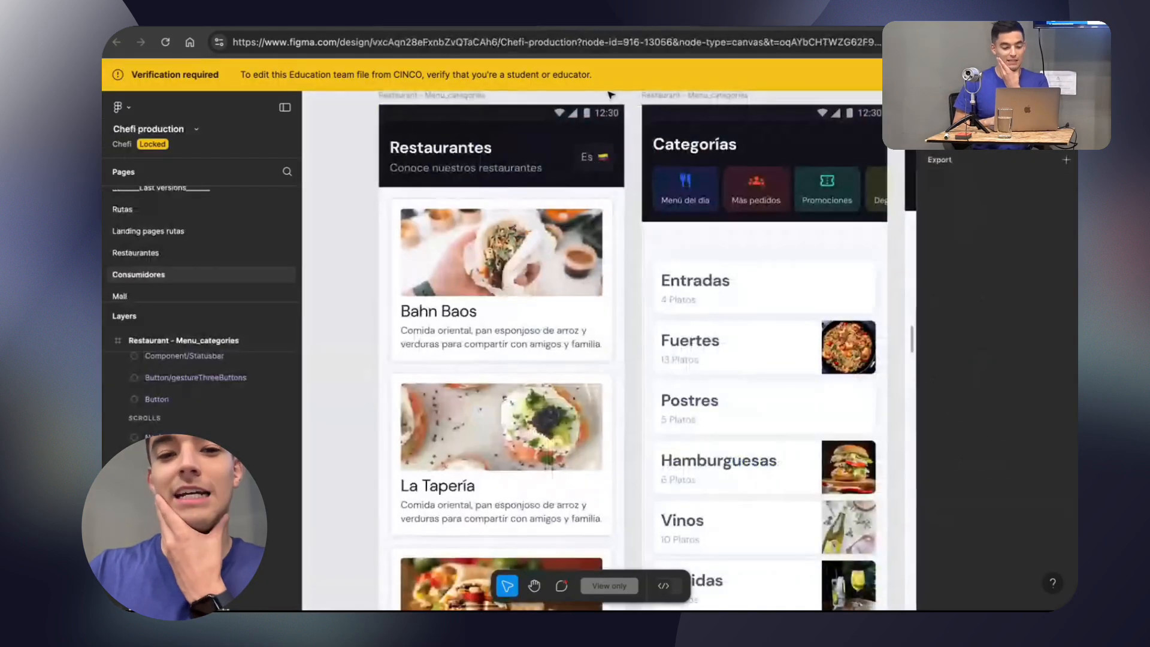
scroll(586, 199, down, 1)
scroll(586, 199, up, 2)
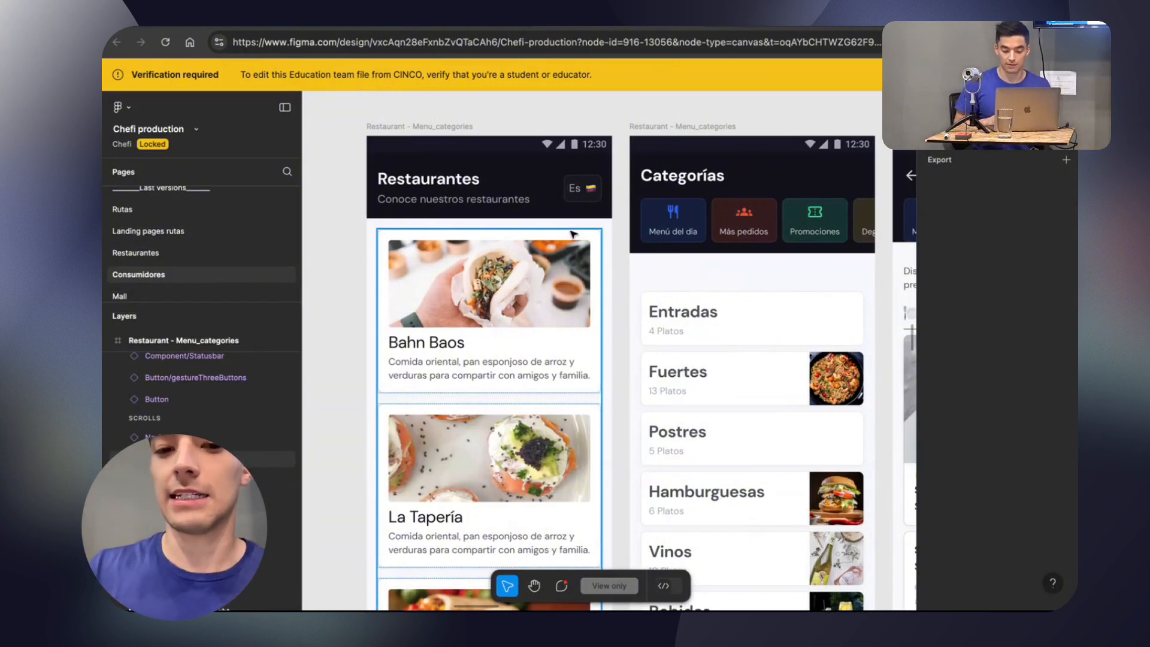
scroll(569, 299, down, 4)
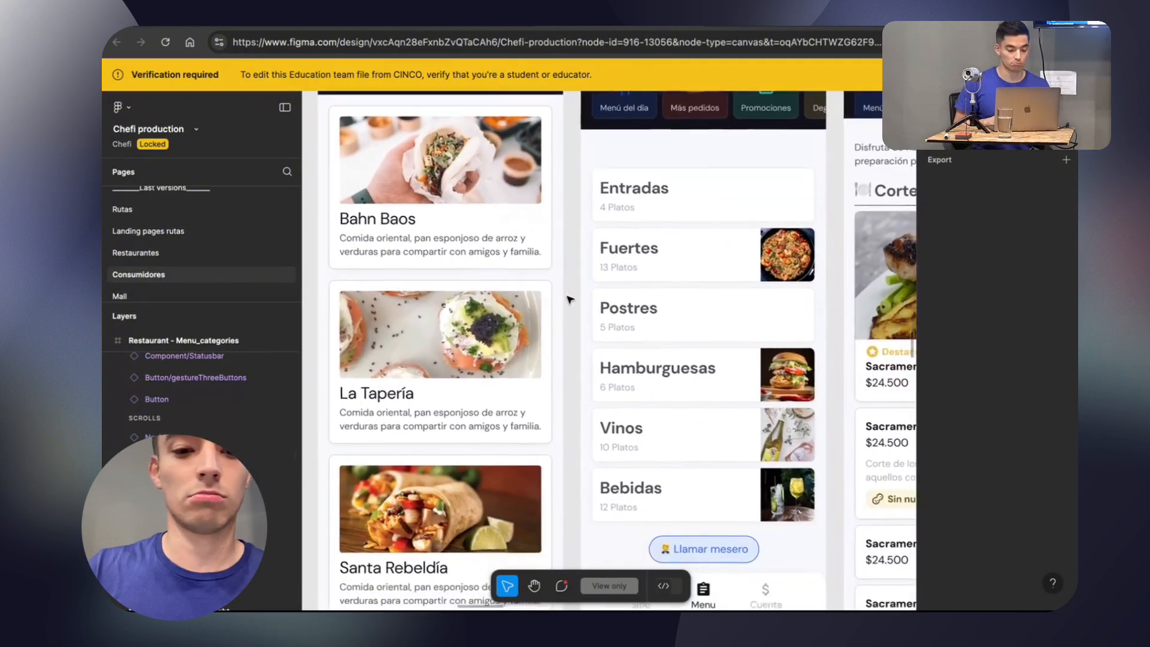
scroll(570, 299, up, 4)
scroll(570, 299, down, 10)
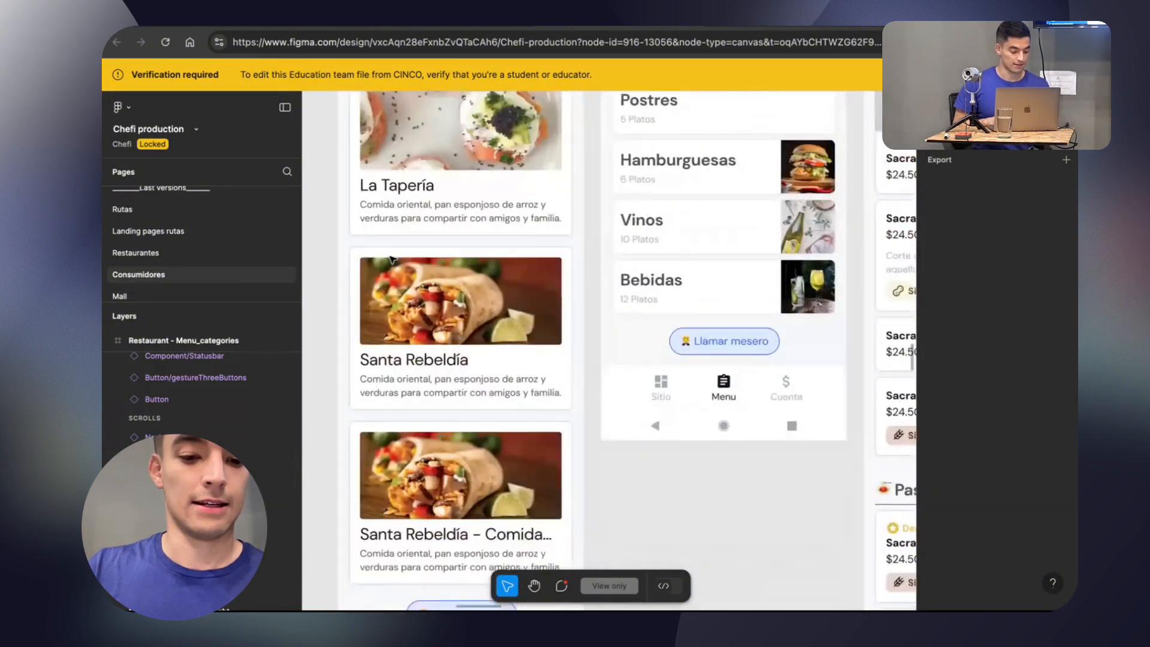
scroll(391, 259, down, 5)
scroll(390, 258, up, 15)
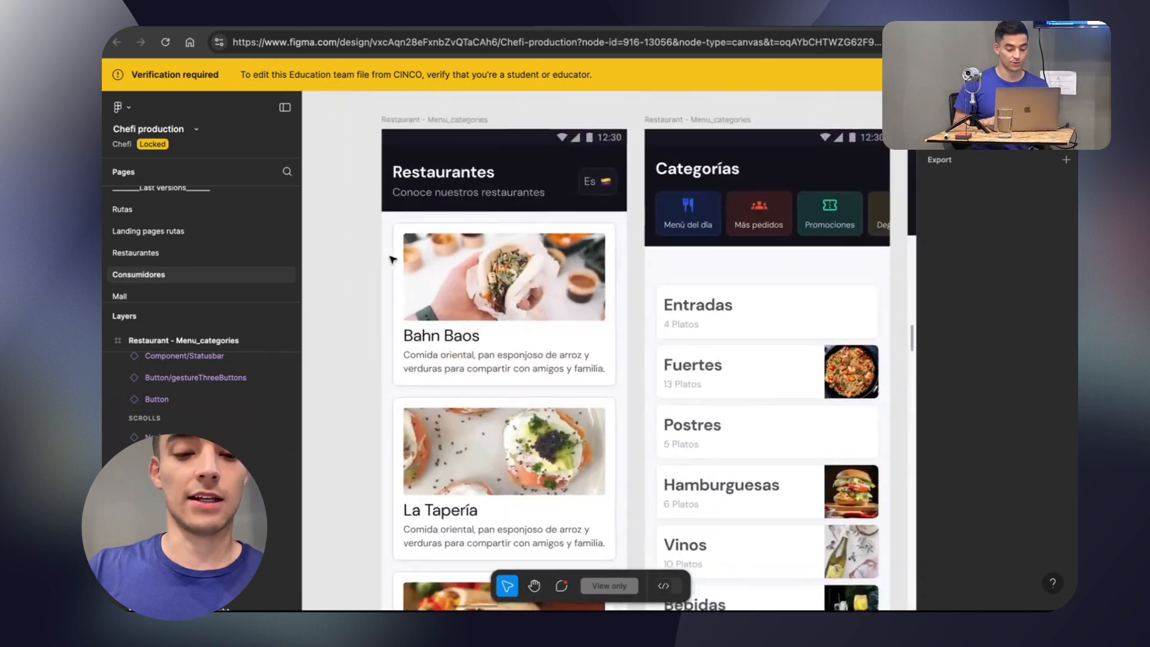
scroll(392, 259, up, 1)
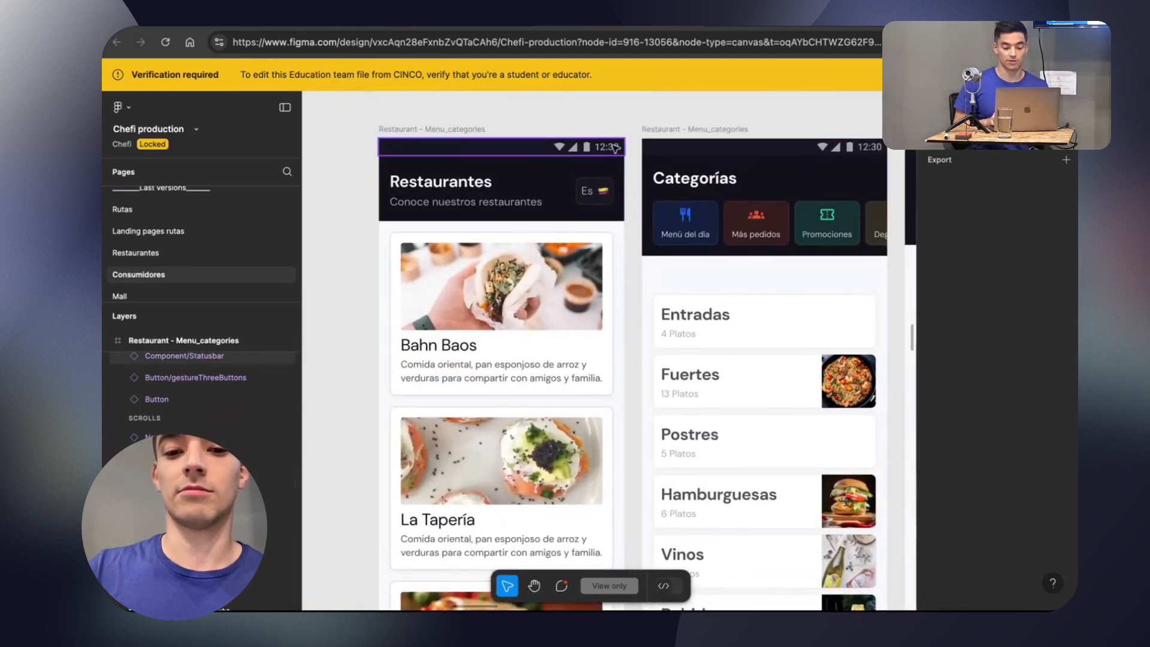
scroll(569, 243, down, 3)
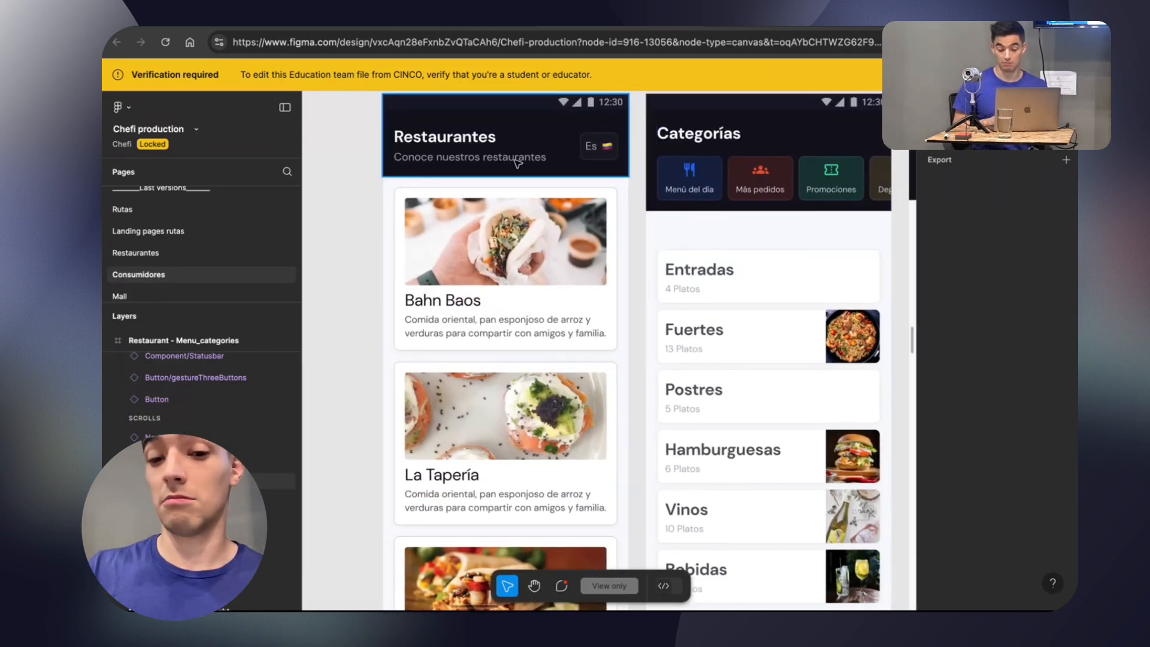
scroll(515, 162, down, 1)
scroll(524, 186, right, 10)
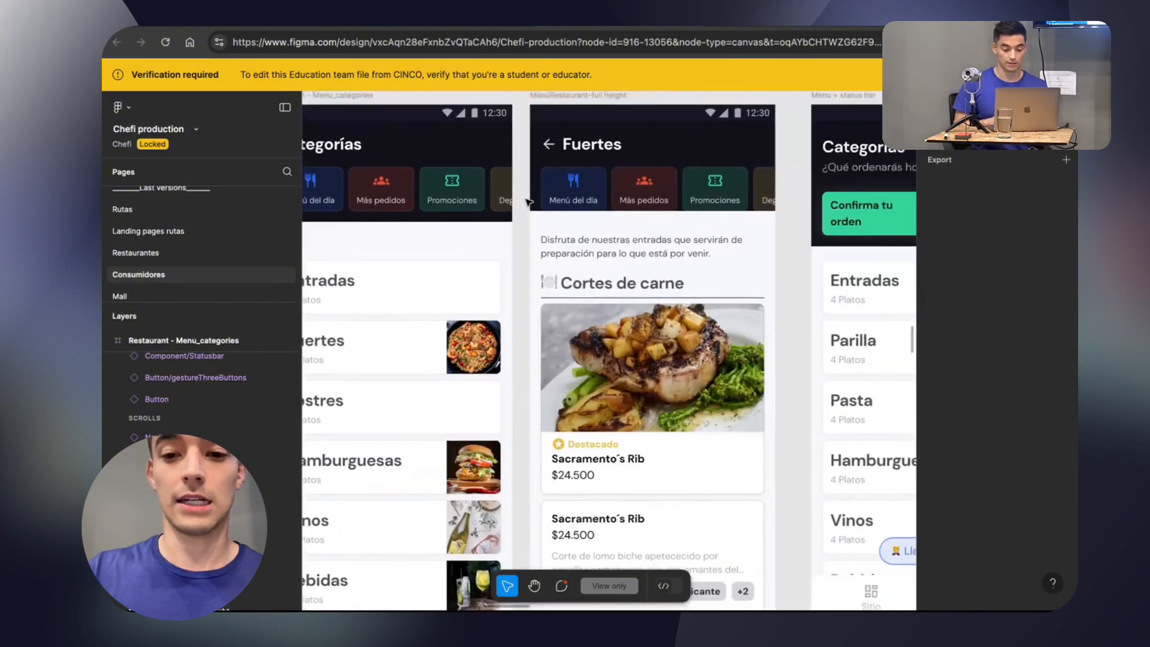
scroll(528, 202, left, 10)
scroll(458, 224, down, 3)
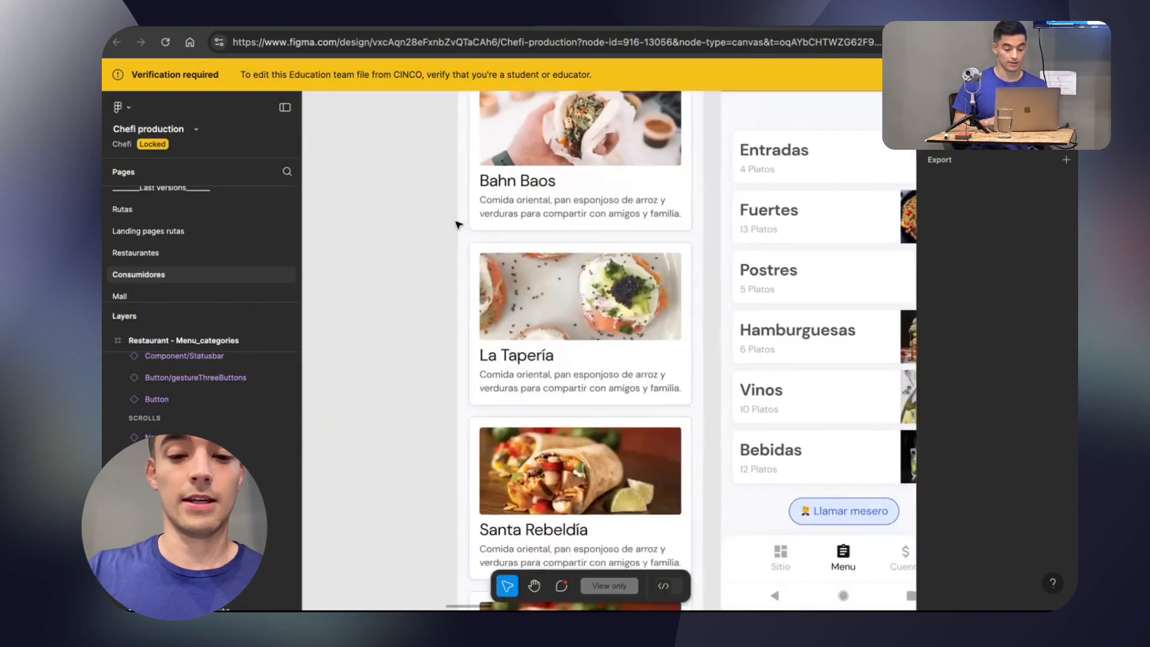
scroll(458, 224, down, 1)
scroll(539, 246, up, 5)
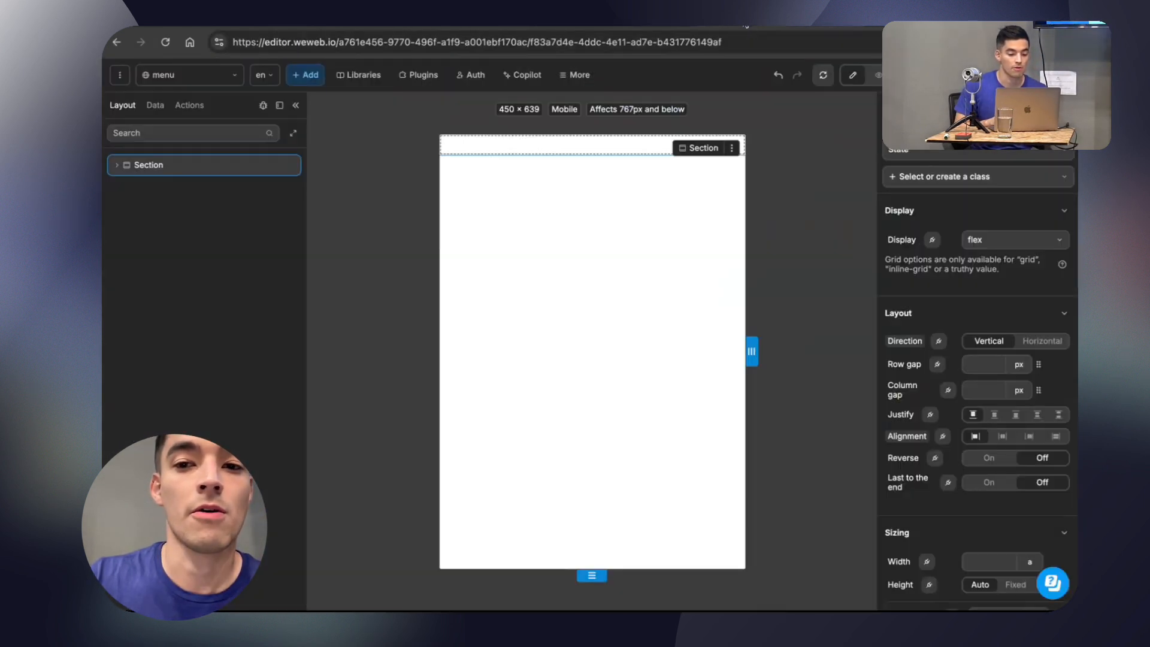
Back in the WeWeb editor, rename the page's section to Header.
double_click(152, 166)
text(He)
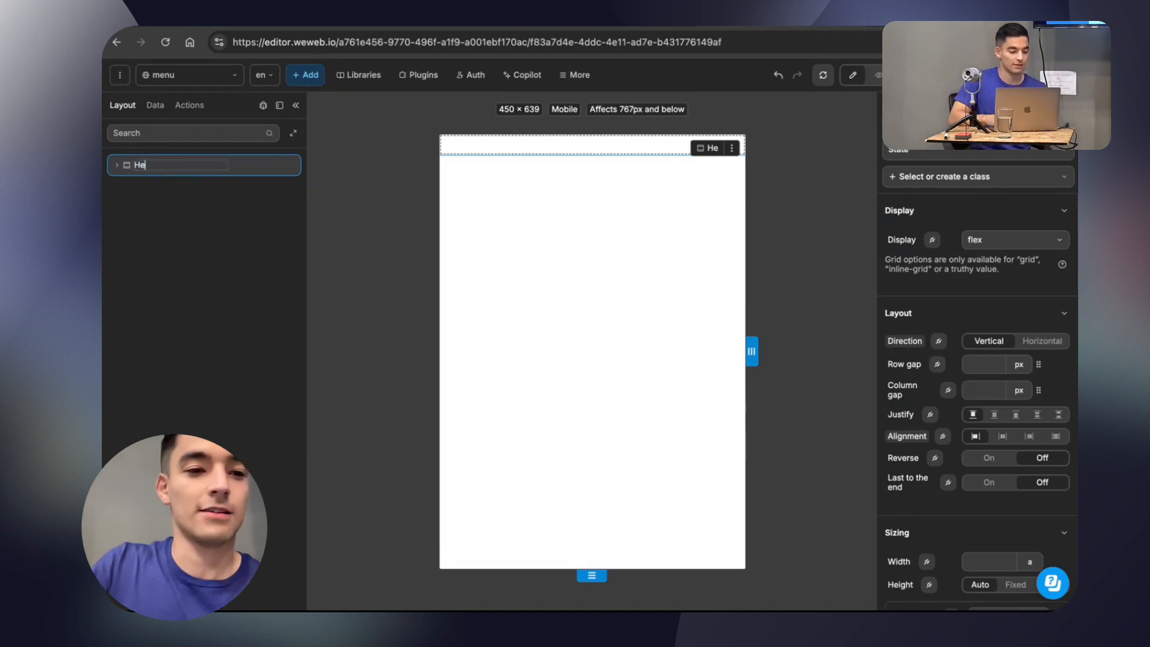
text(ader)
key(Return)
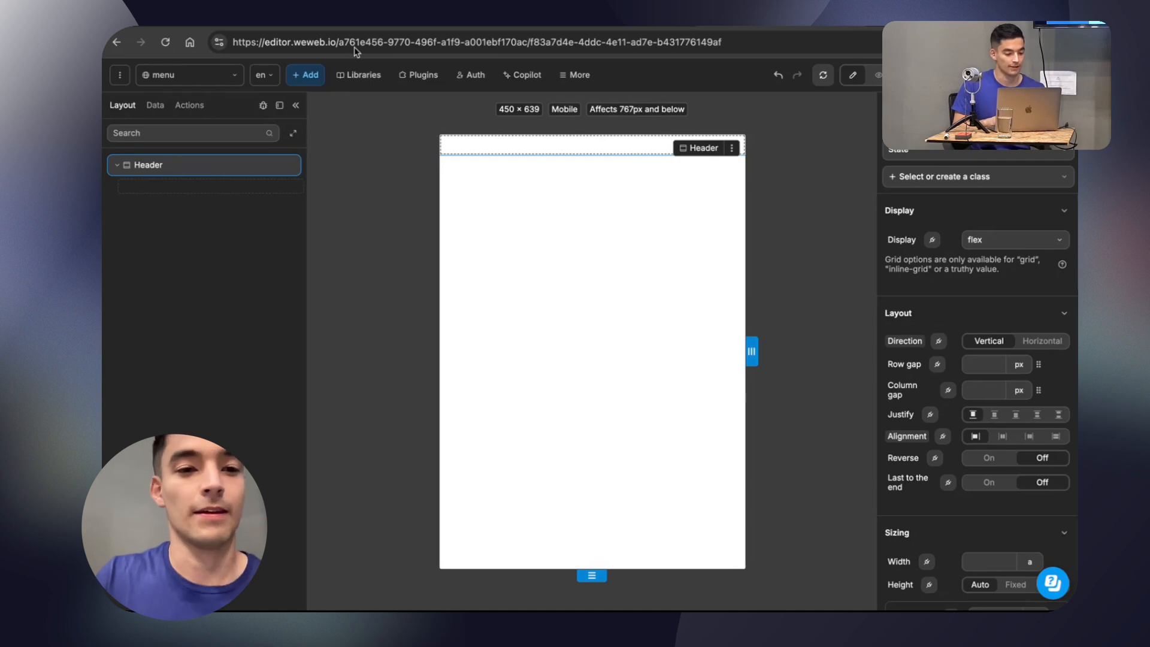
click(313, 75)
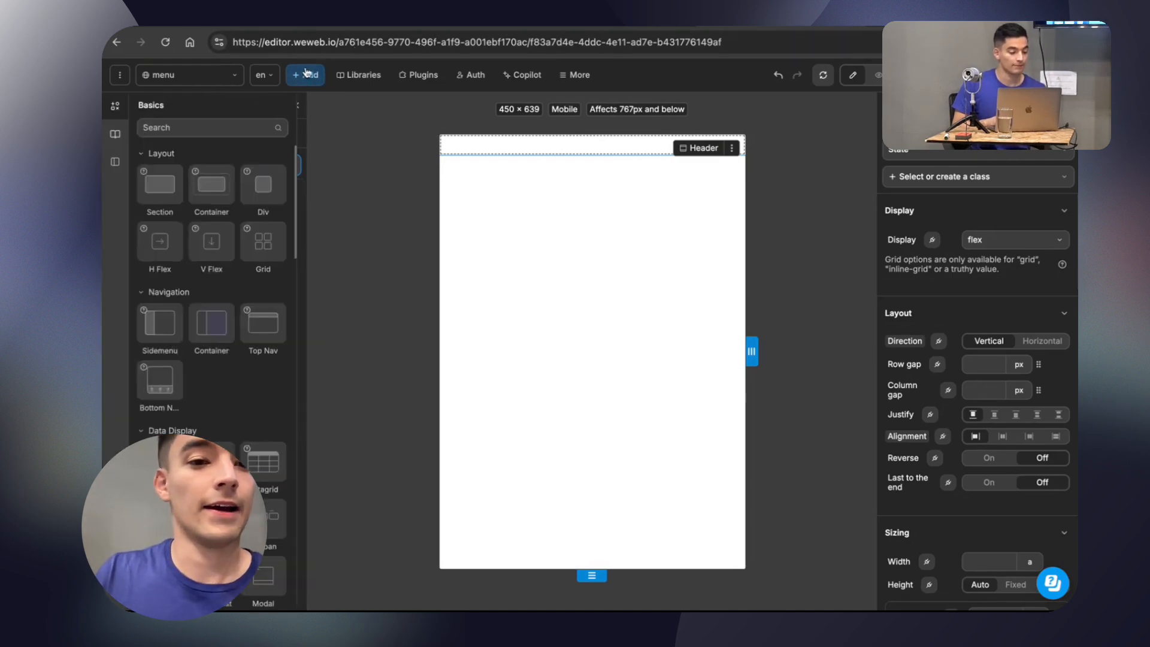
click(311, 75)
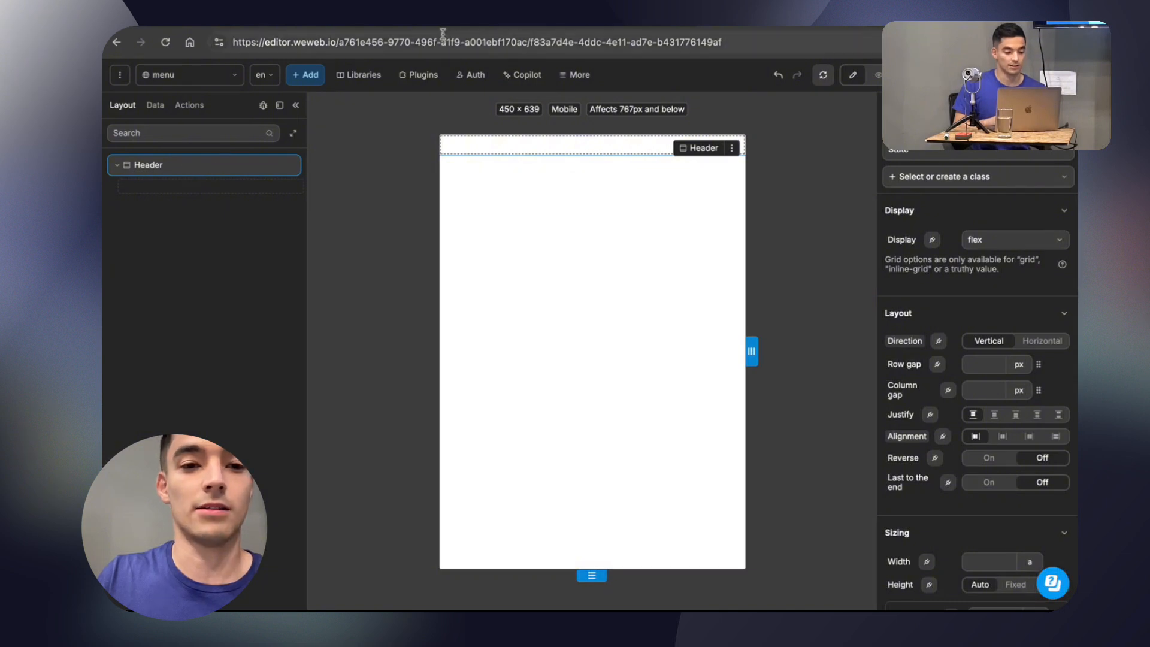
Give the Header section a fixed height, trying 400, 200 and 150 px before setting 120 px to match Figma's Head-menú frame.
scroll(1021, 404, down, 5)
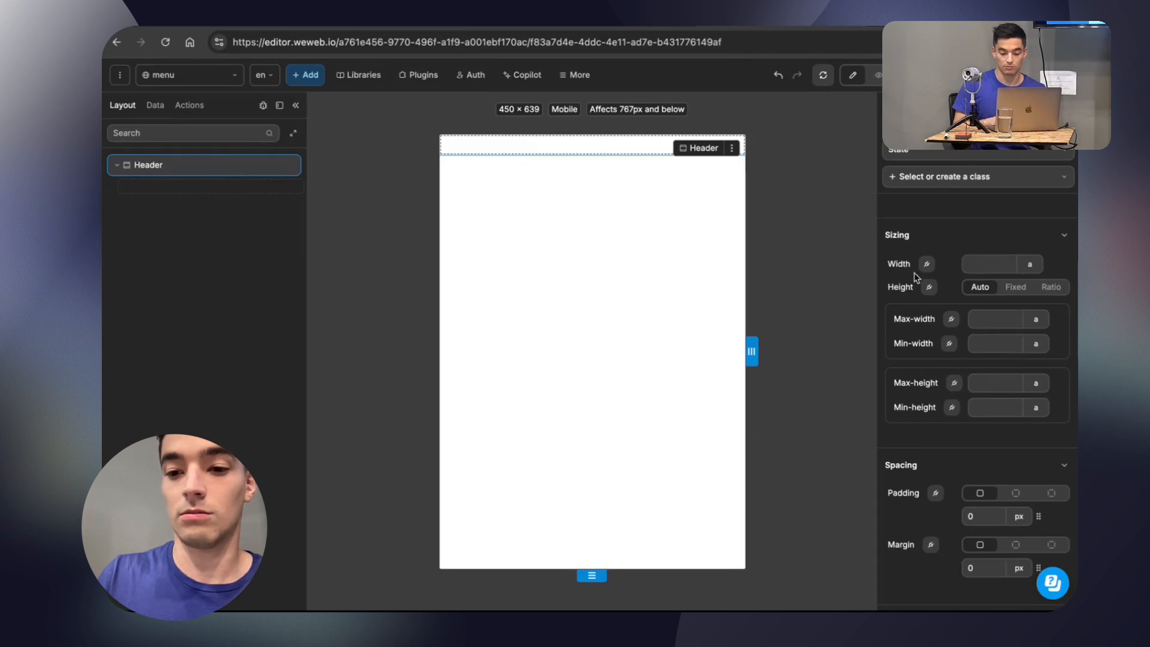
click(1015, 287)
double_click(983, 311)
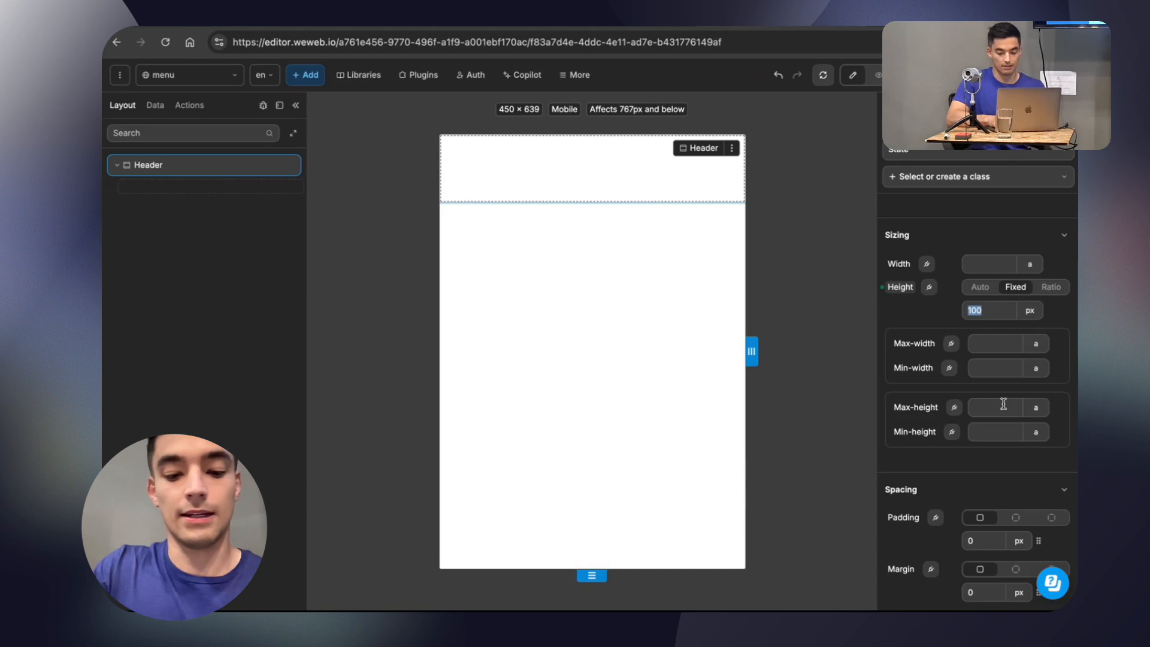
text(400)
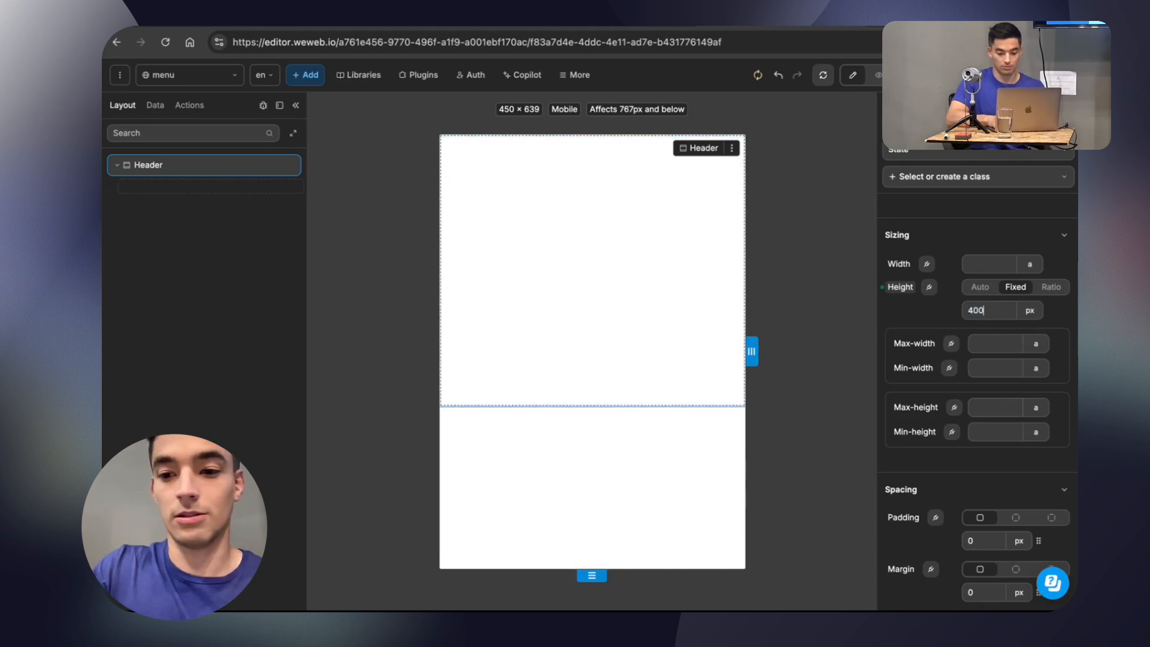
key(BackSpace)
key(BackSpace)
key(BackSpace)
text(200)
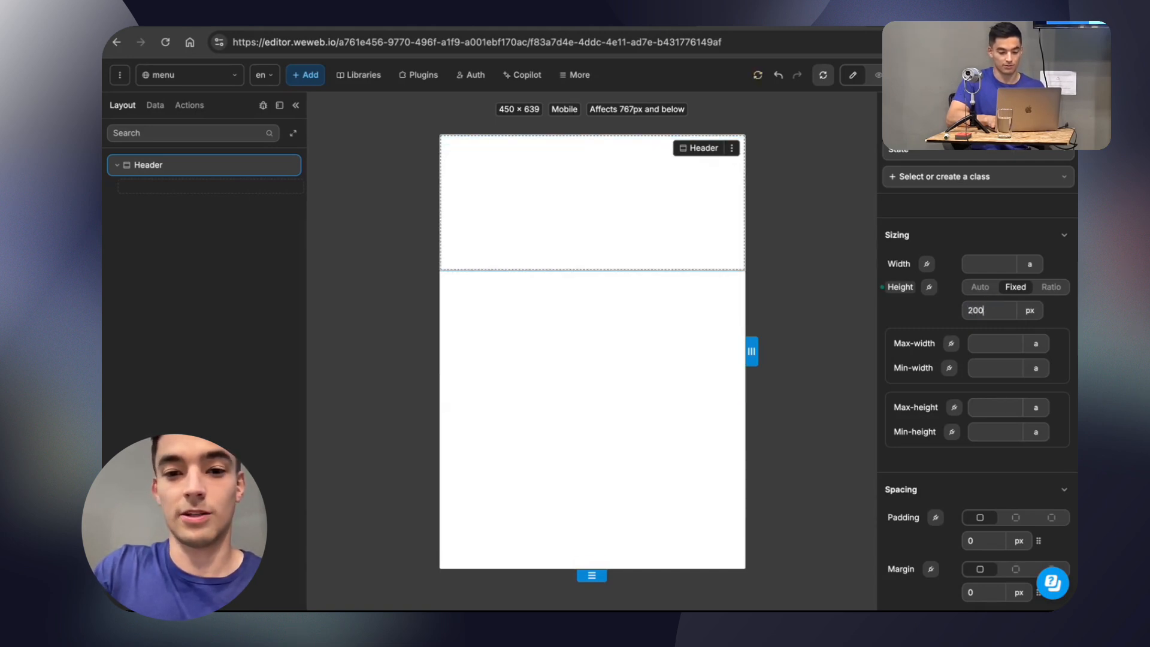
key(BackSpace)
key(BackSpace)
key(BackSpace)
text(150)
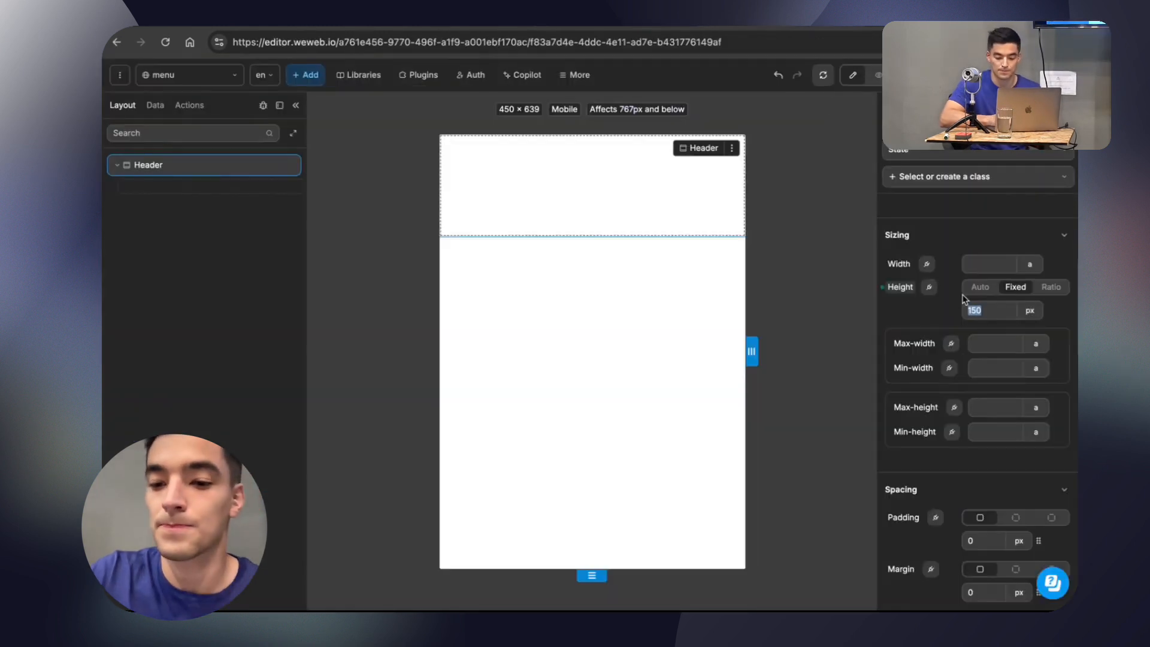
text(120)
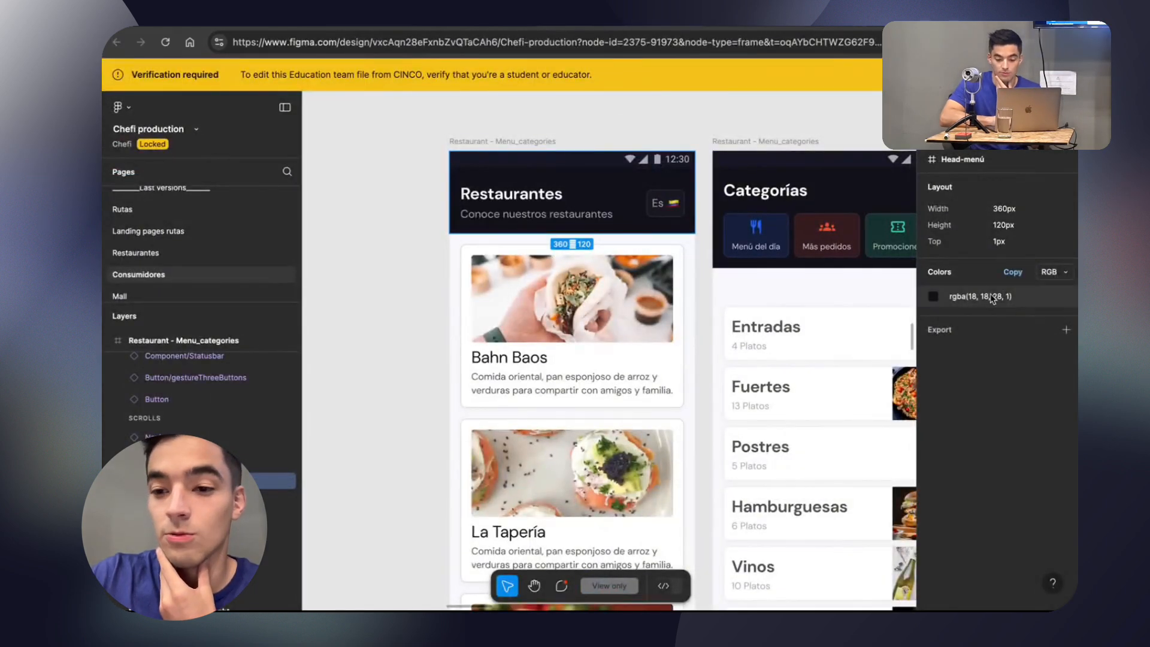
In the Chefi production Figma file, switch the Head-menú frame's colour format to Hex and copy #12121C.
click(991, 296)
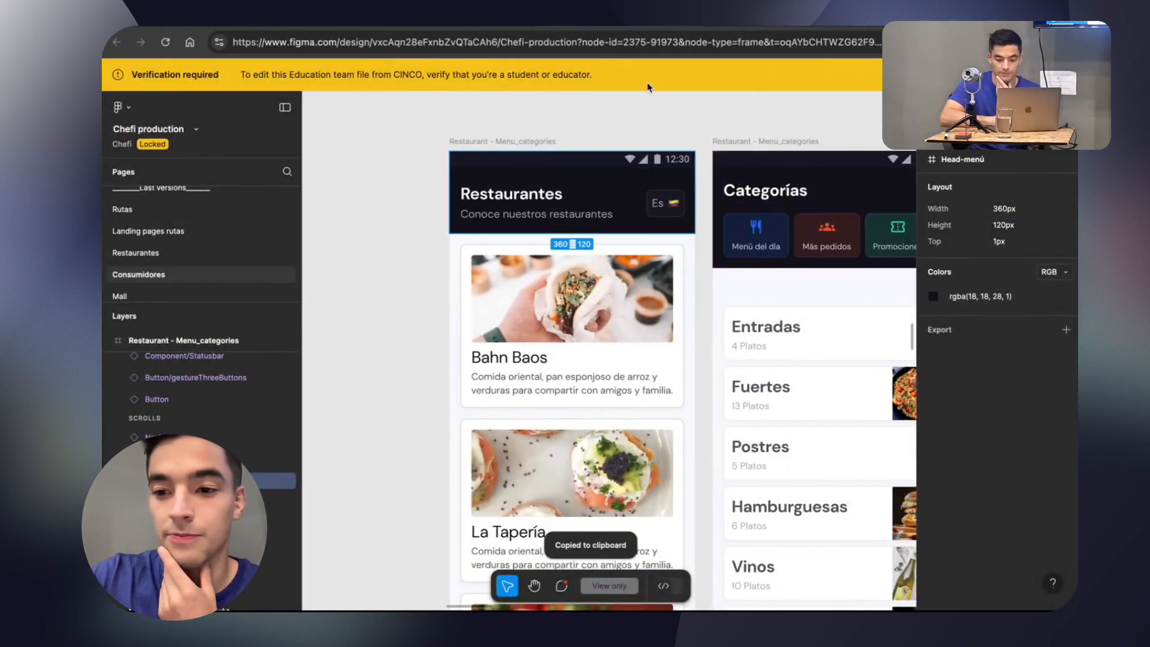
click(1051, 272)
click(1035, 263)
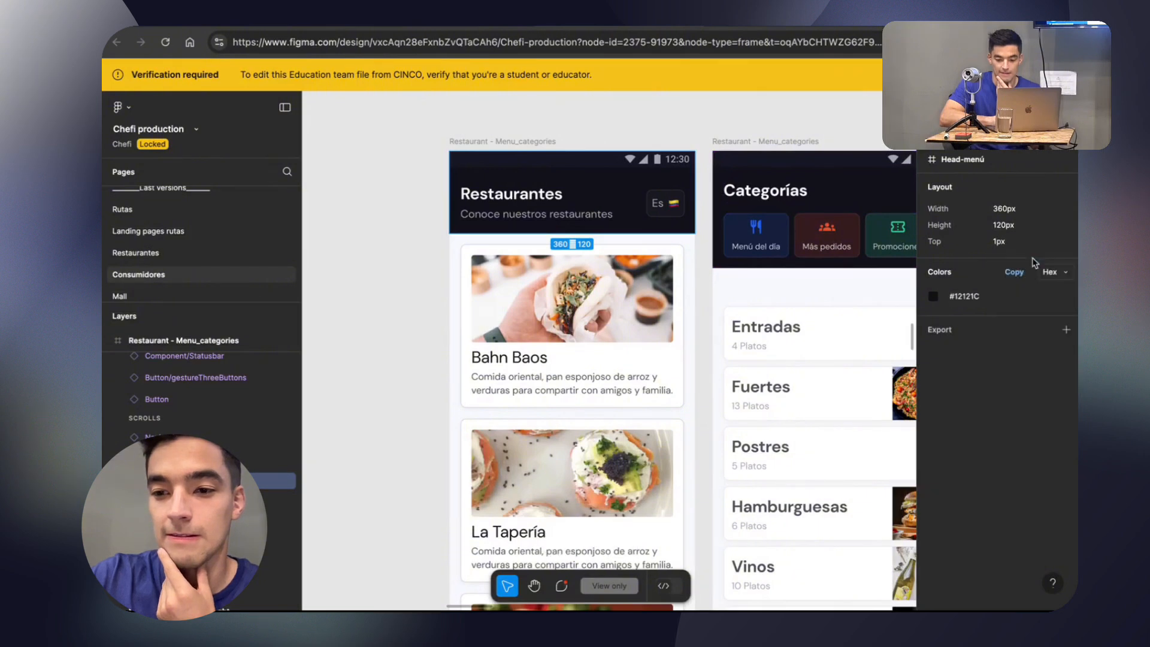
click(1017, 275)
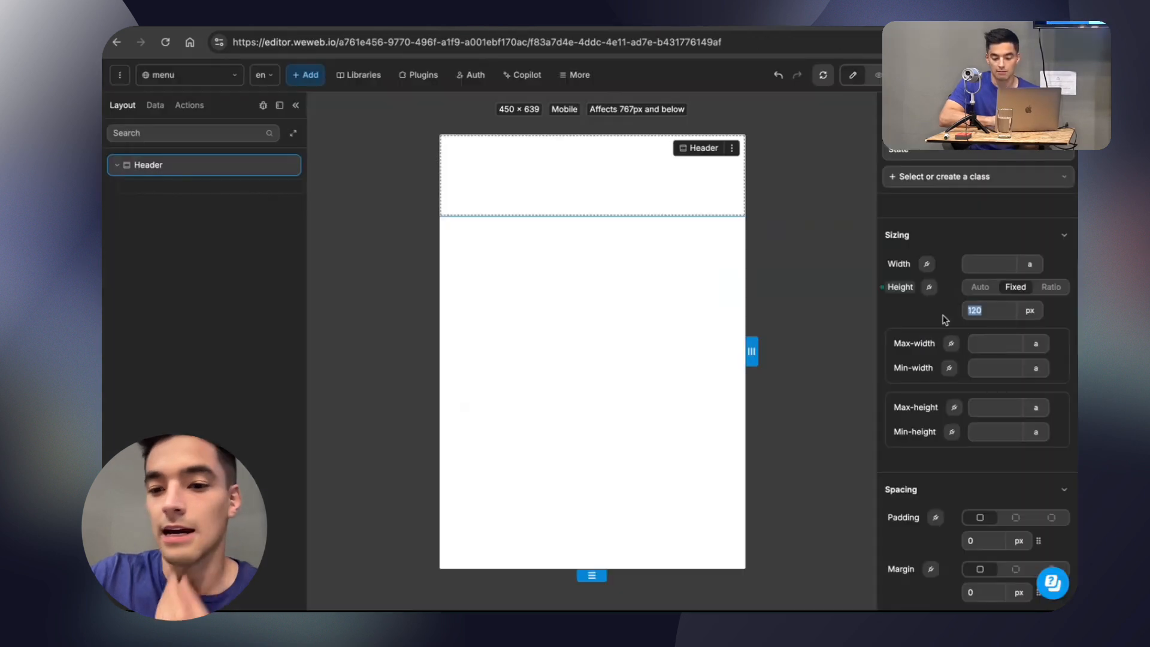
Back in the WeWeb editor, start a new reusable colour named Main Blue for the Header section's background.
scroll(944, 319, down, 3)
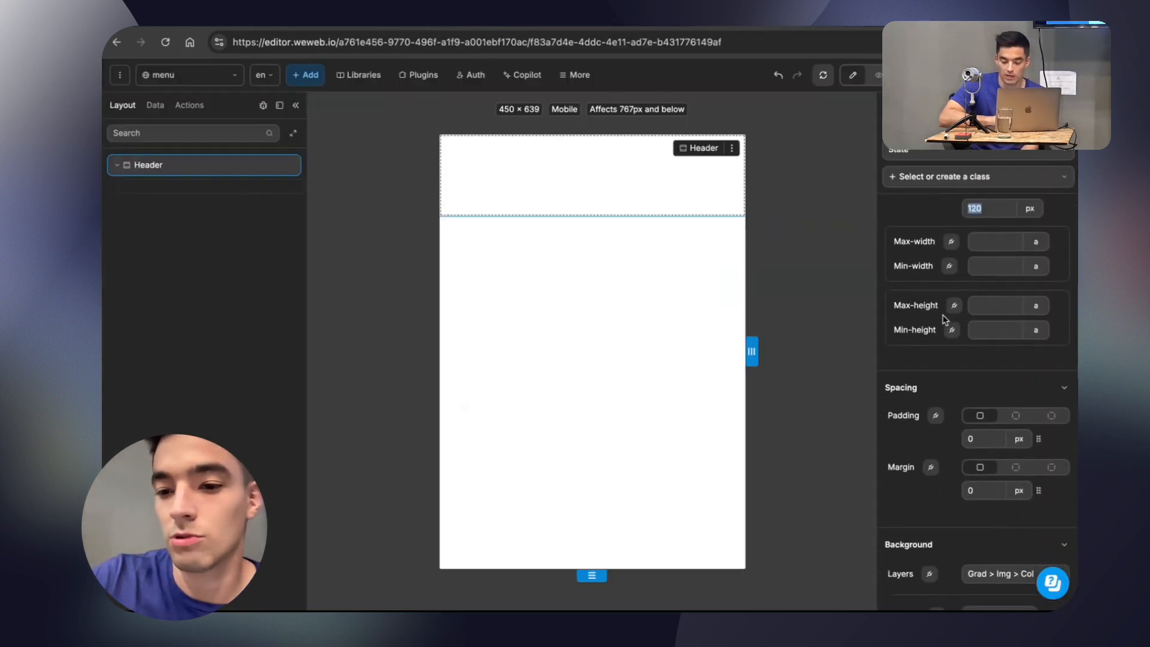
scroll(943, 319, up, 6)
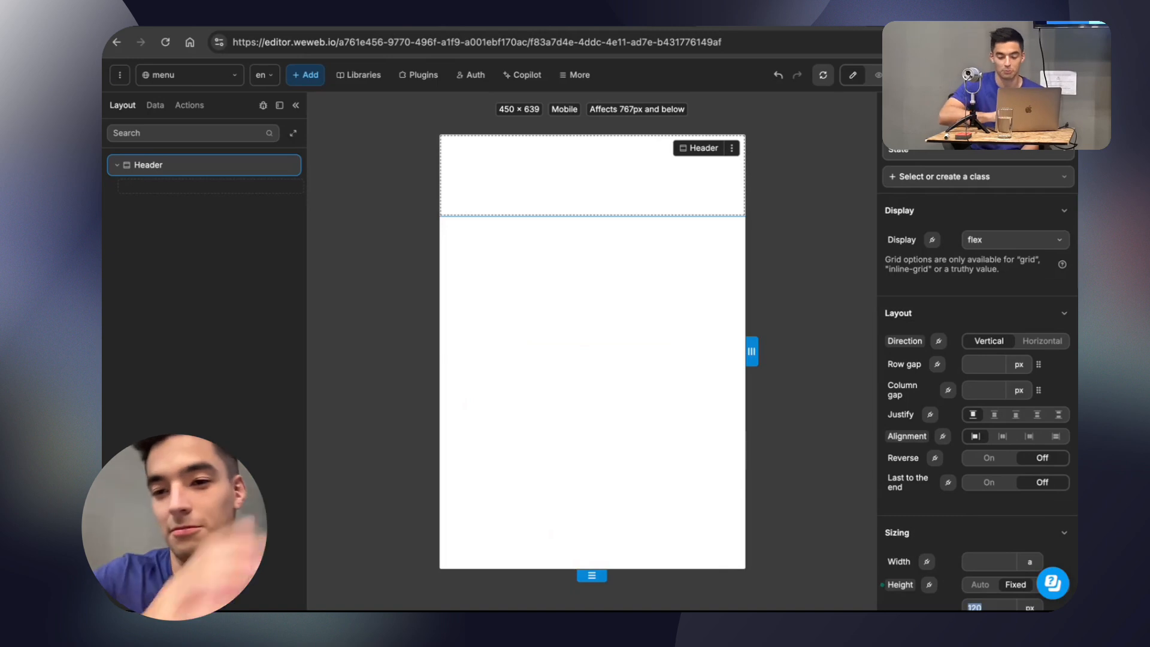
scroll(980, 259, down, 1)
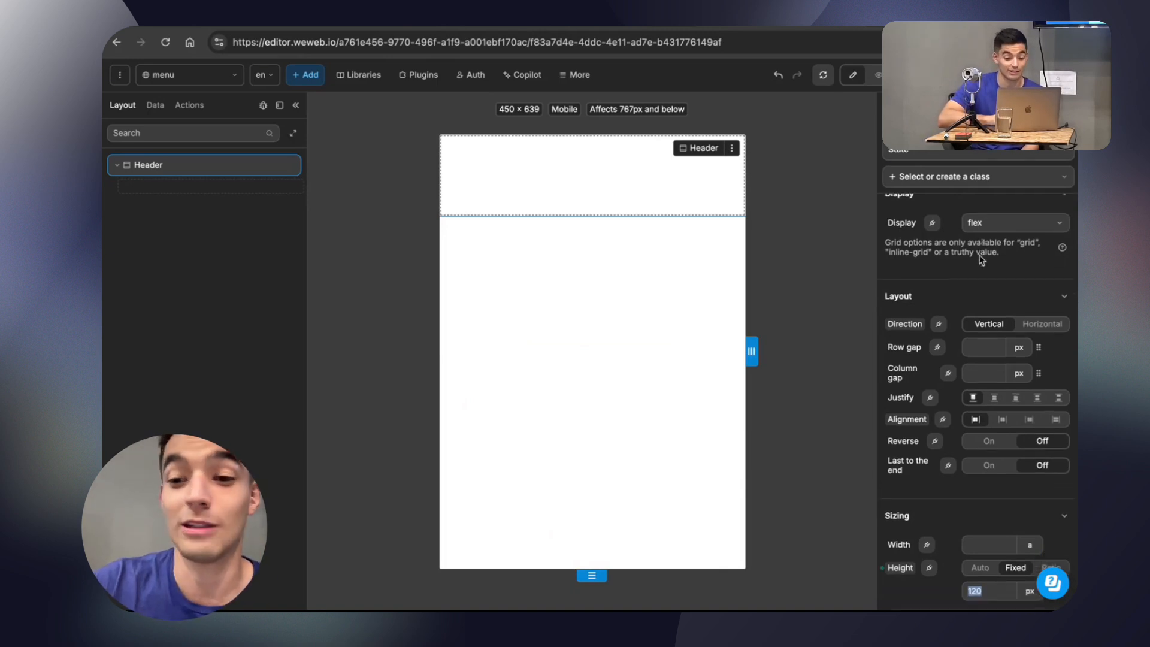
scroll(981, 260, up, 1)
scroll(956, 247, down, 10)
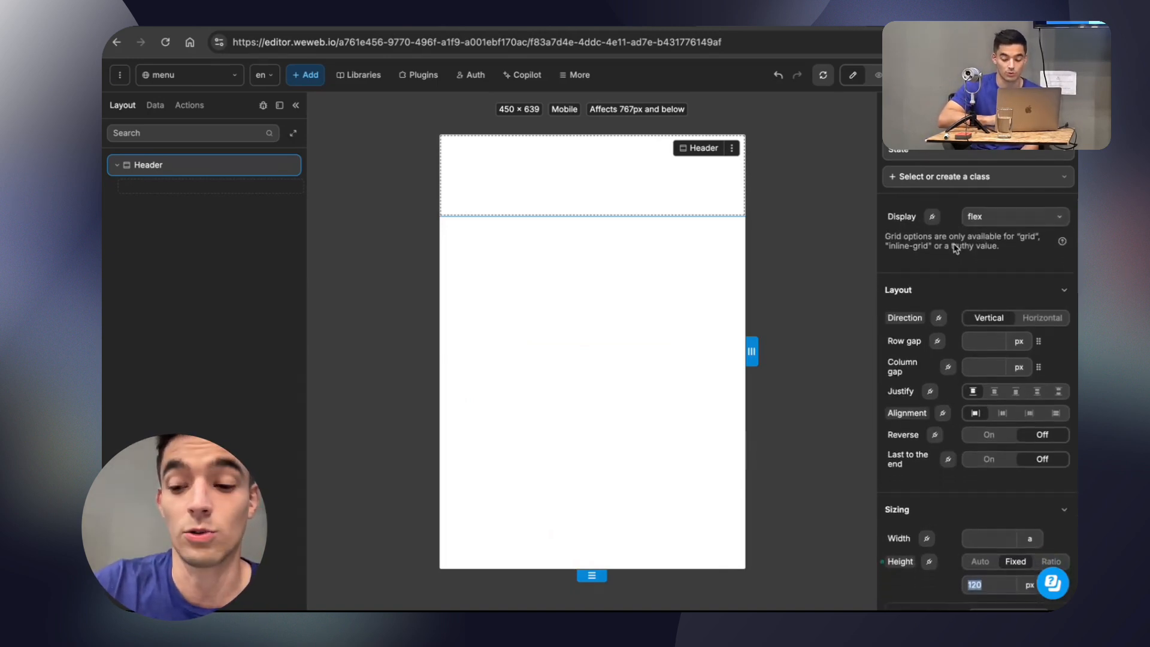
scroll(958, 257, up, 1)
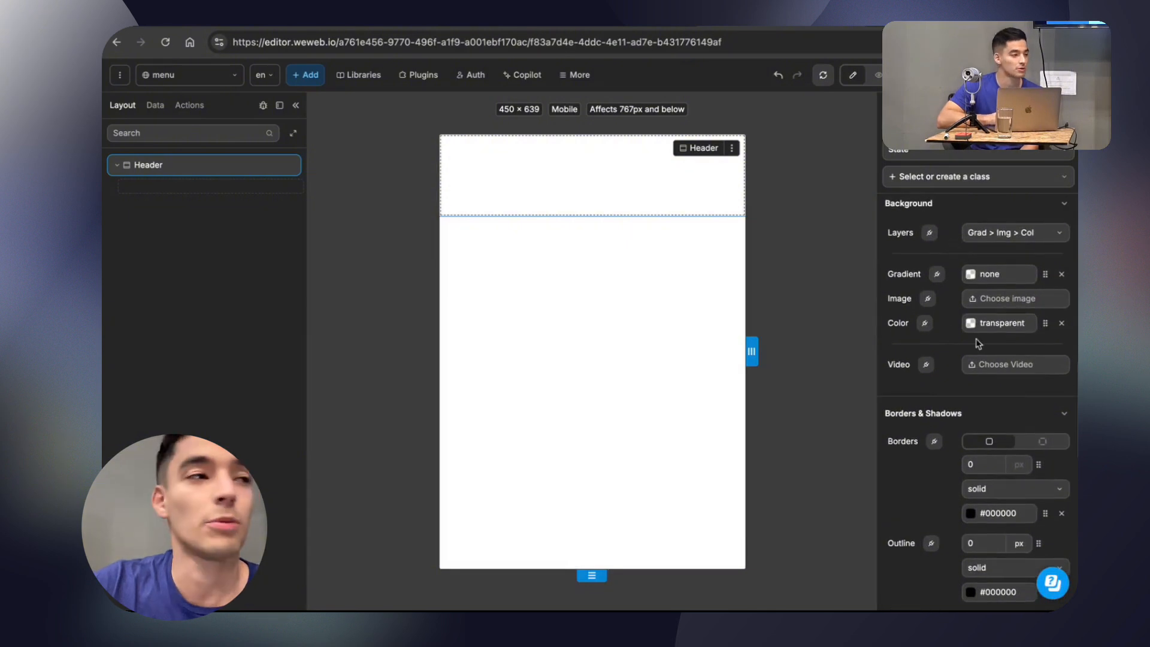
scroll(994, 317, down, 1)
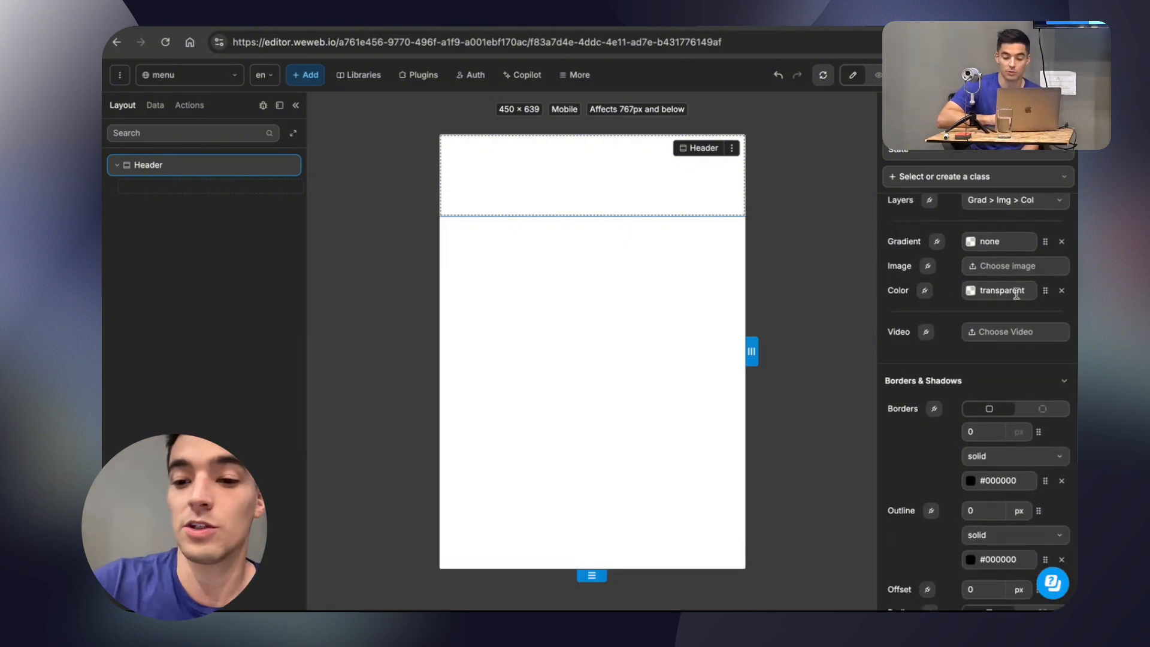
scroll(976, 272, up, 3)
click(1006, 336)
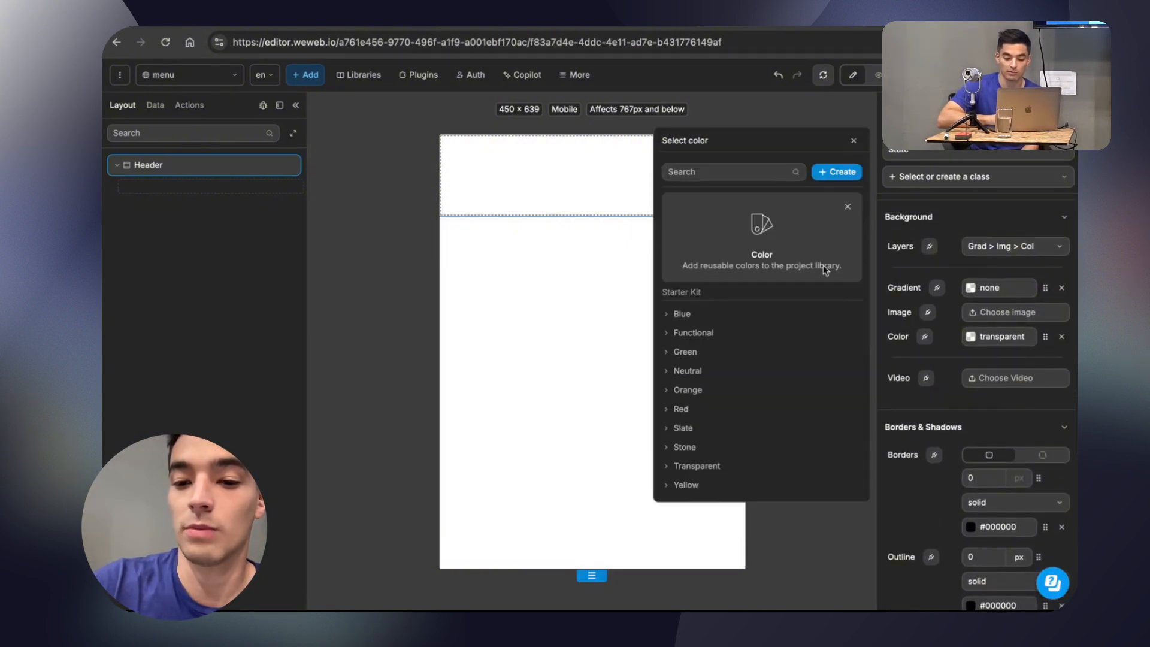
click(829, 173)
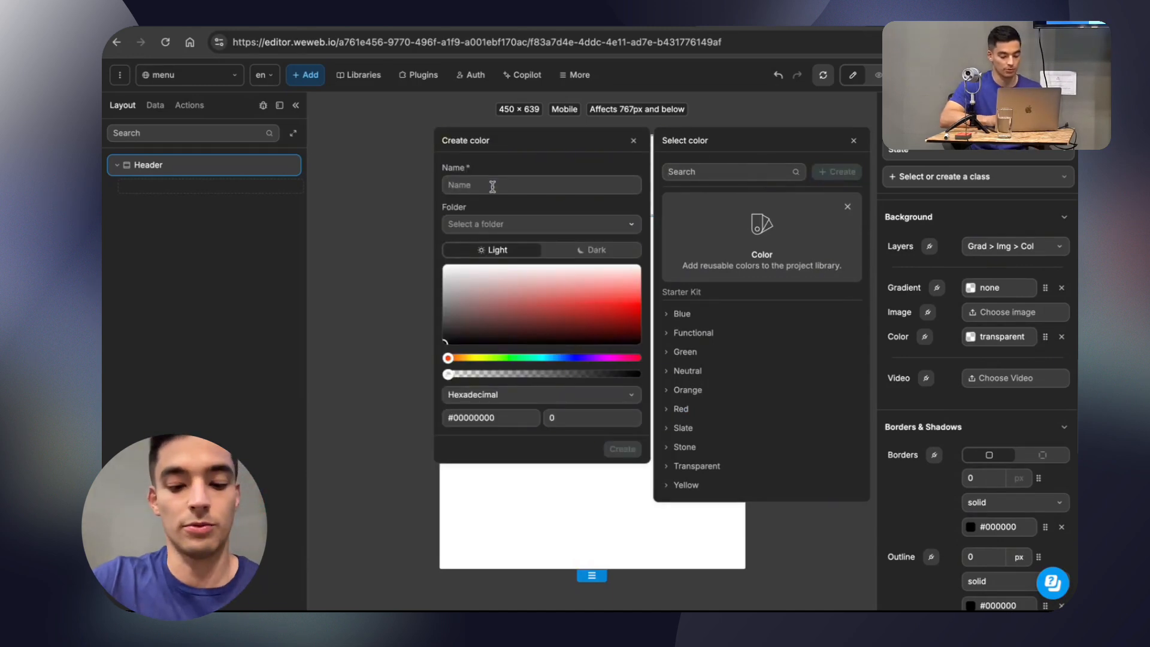
click(492, 186)
text(Main Blue)
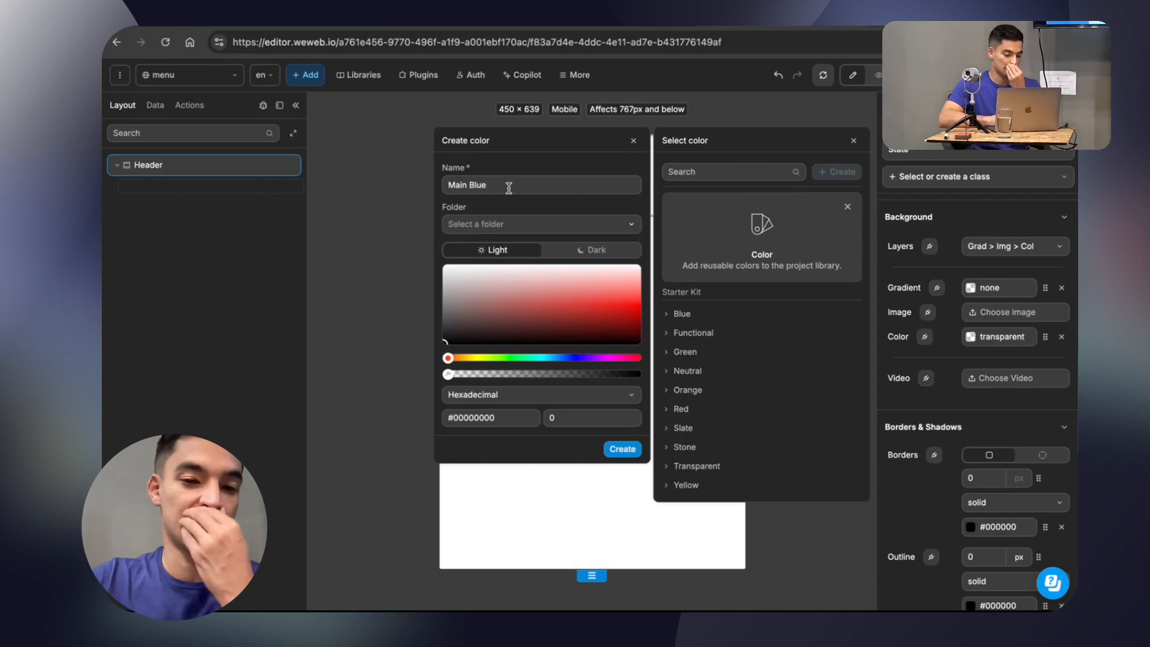
Create a new folder named Main colors and assign the Main Blue colour to it.
click(511, 225)
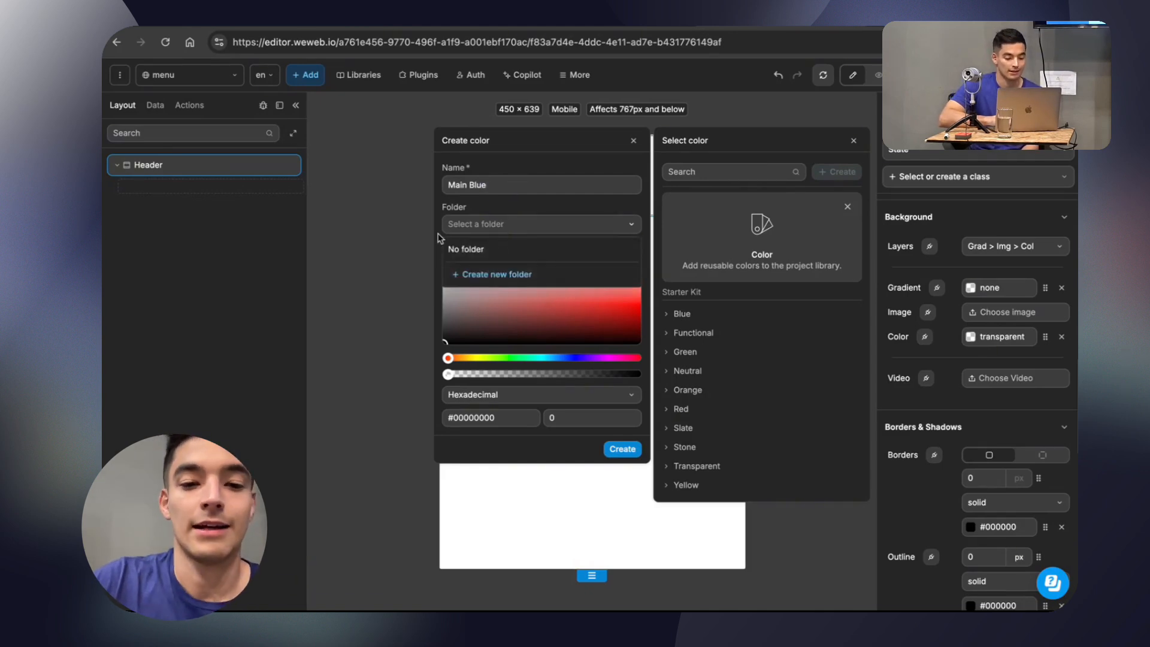
click(497, 274)
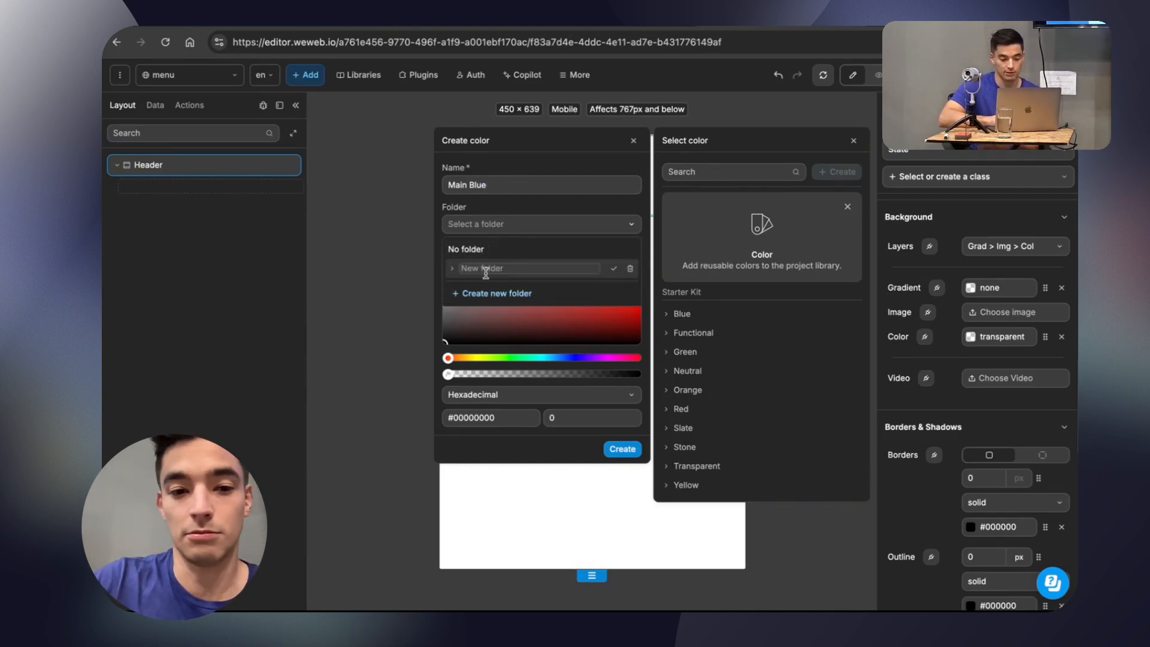
text(Colors)
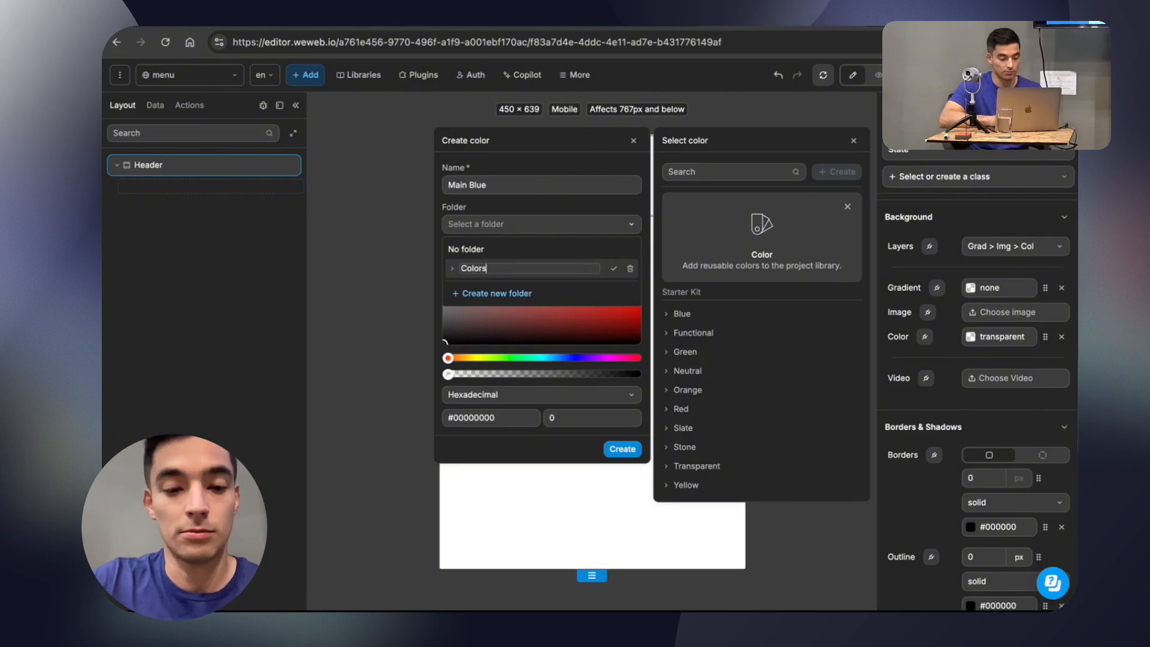
text(l)
key(BackSpace)
key(BackSpace)
key(BackSpace)
text(Main colo)
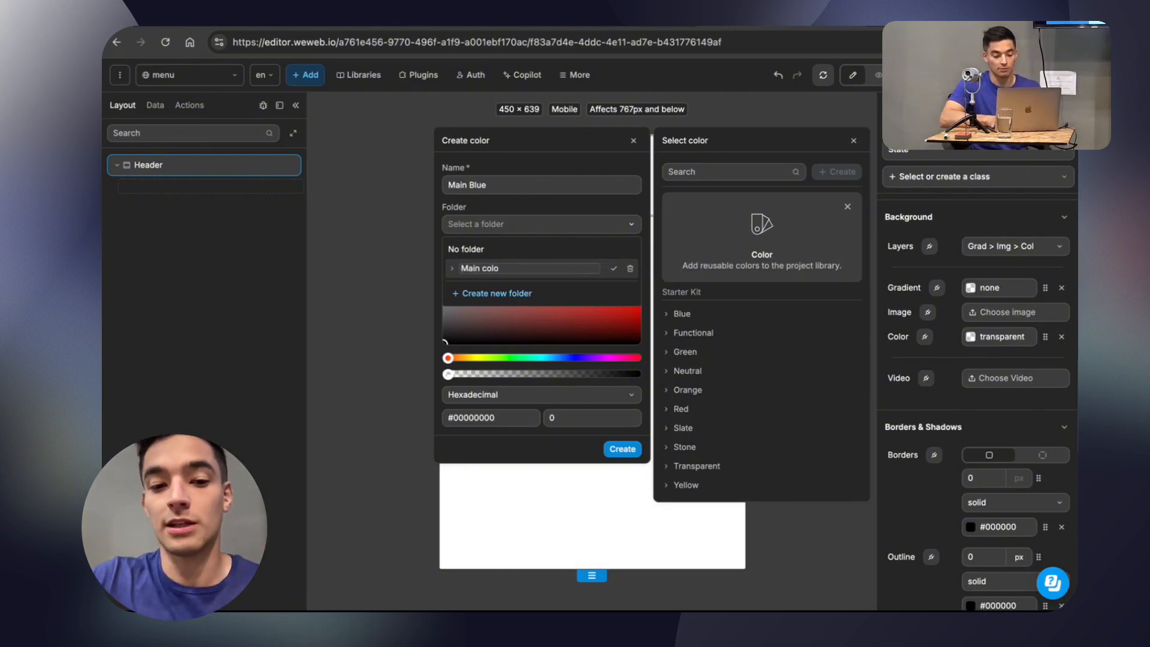
text(rs)
click(613, 268)
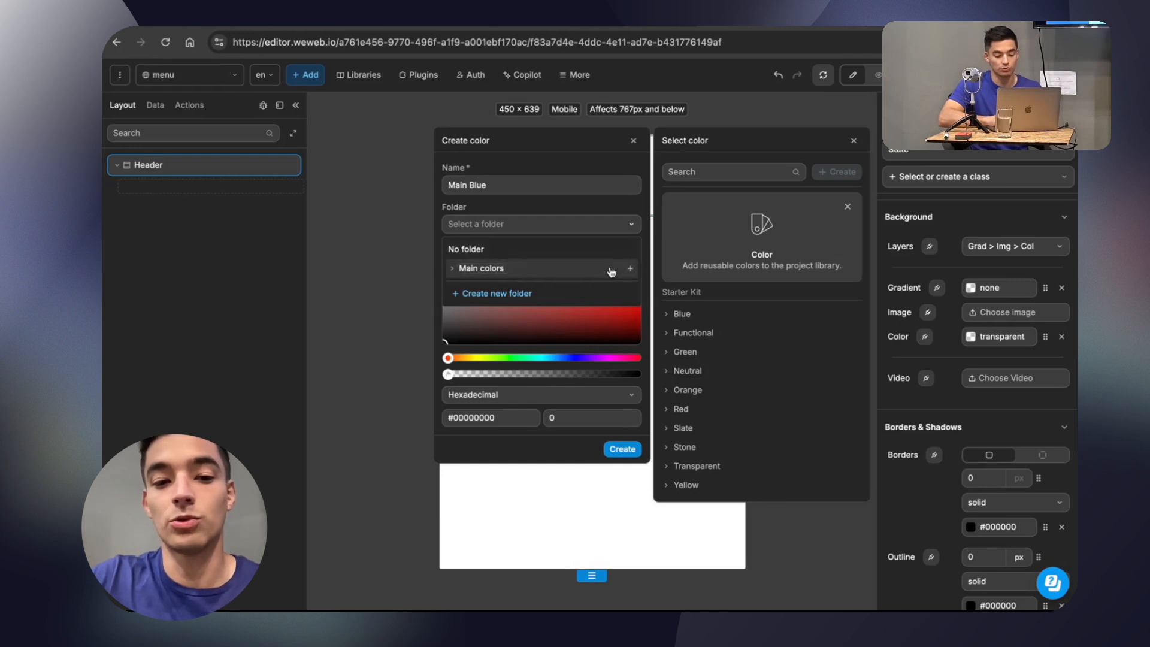
click(533, 270)
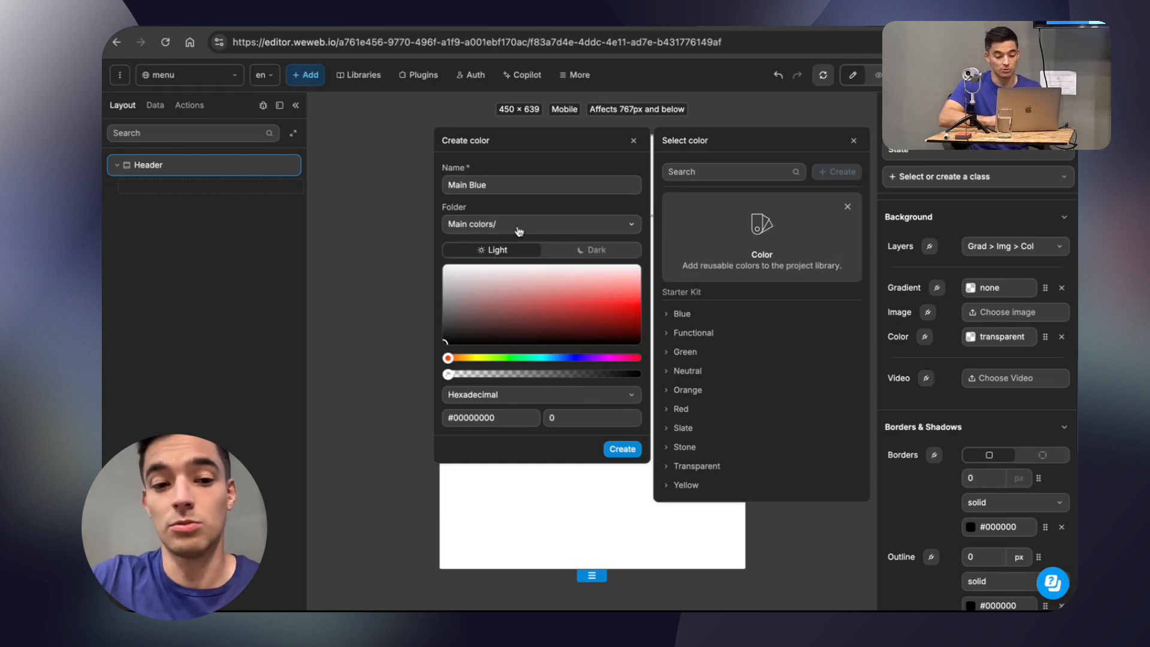
Set the Main Blue colour's hexadecimal value to #12121C and create it as the Header section's background.
click(492, 415)
key(super+v)
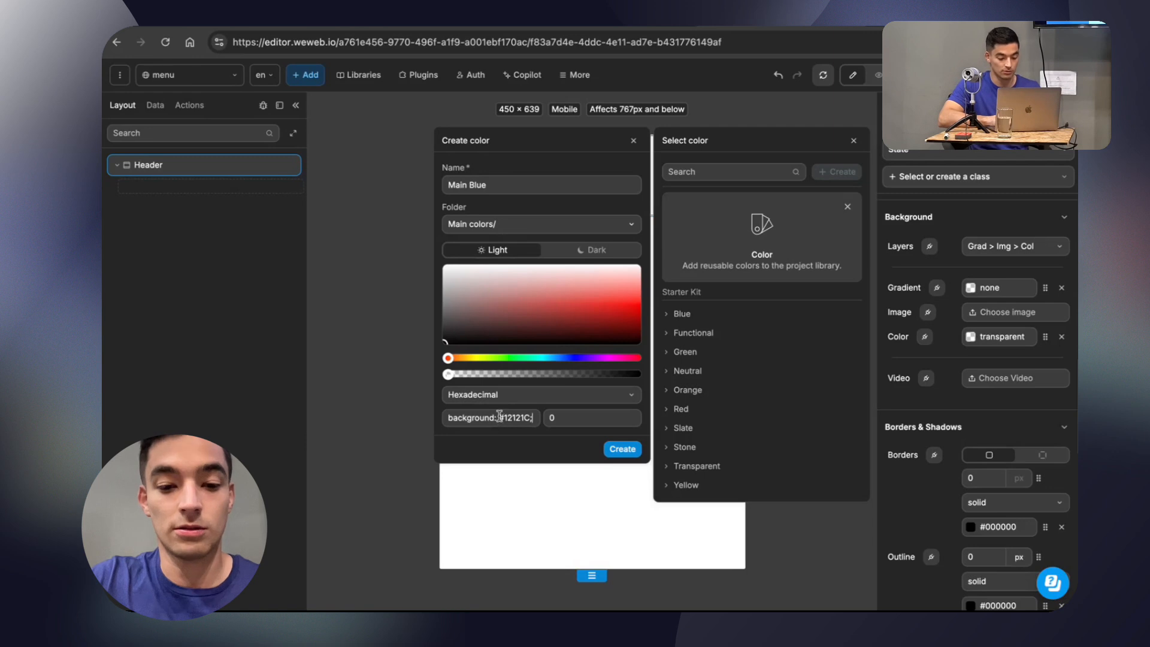
drag(499, 414, 404, 400)
key(BackSpace)
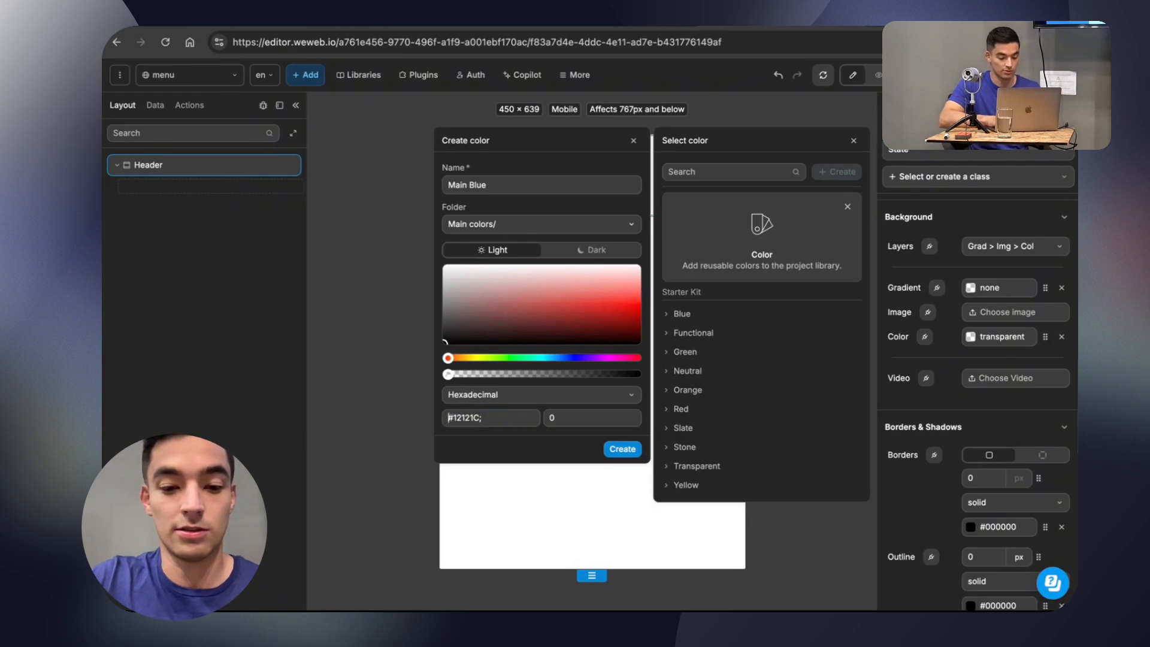
click(492, 417)
key(BackSpace)
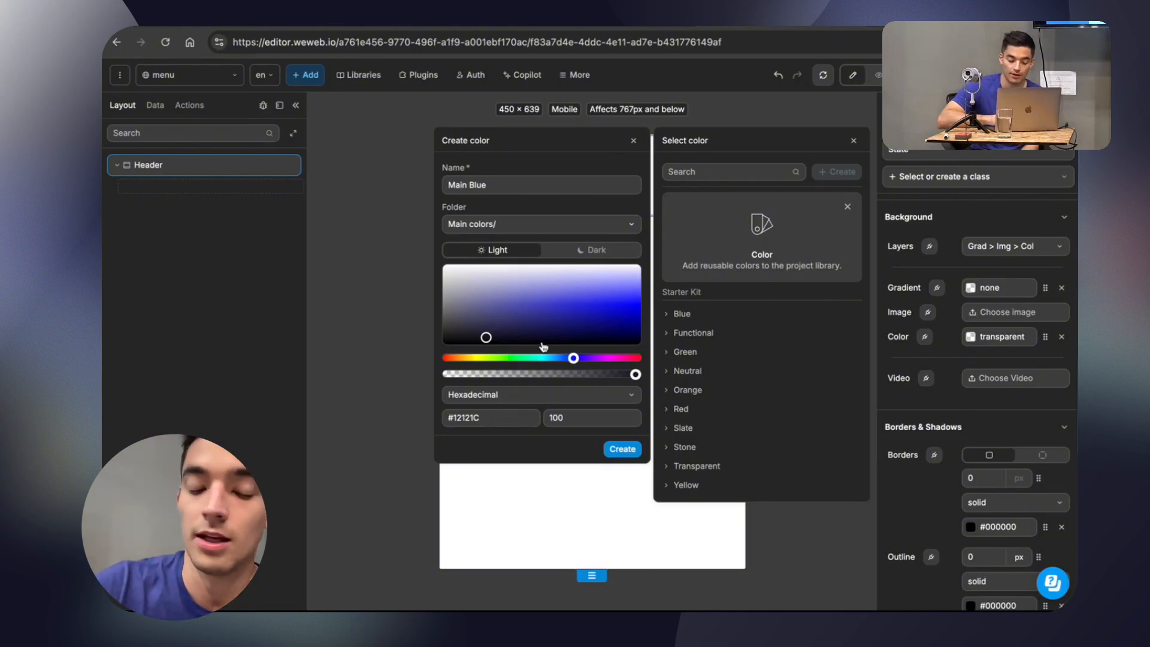
click(623, 450)
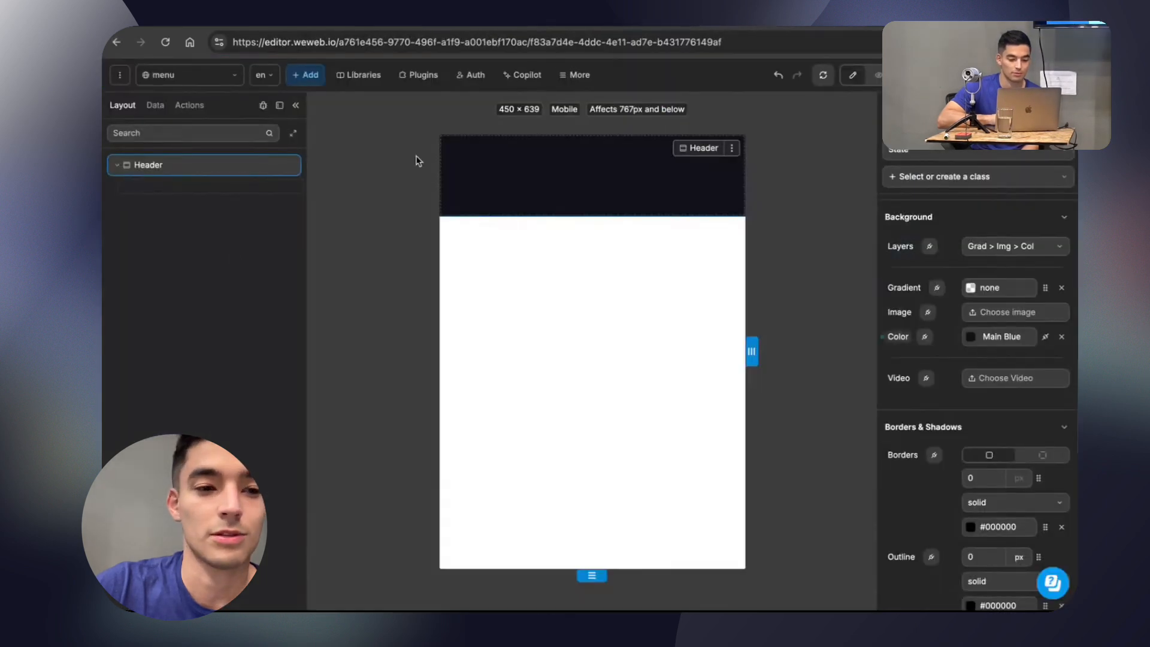
Add a horizontal flexbox inside the Header section and select it.
click(310, 77)
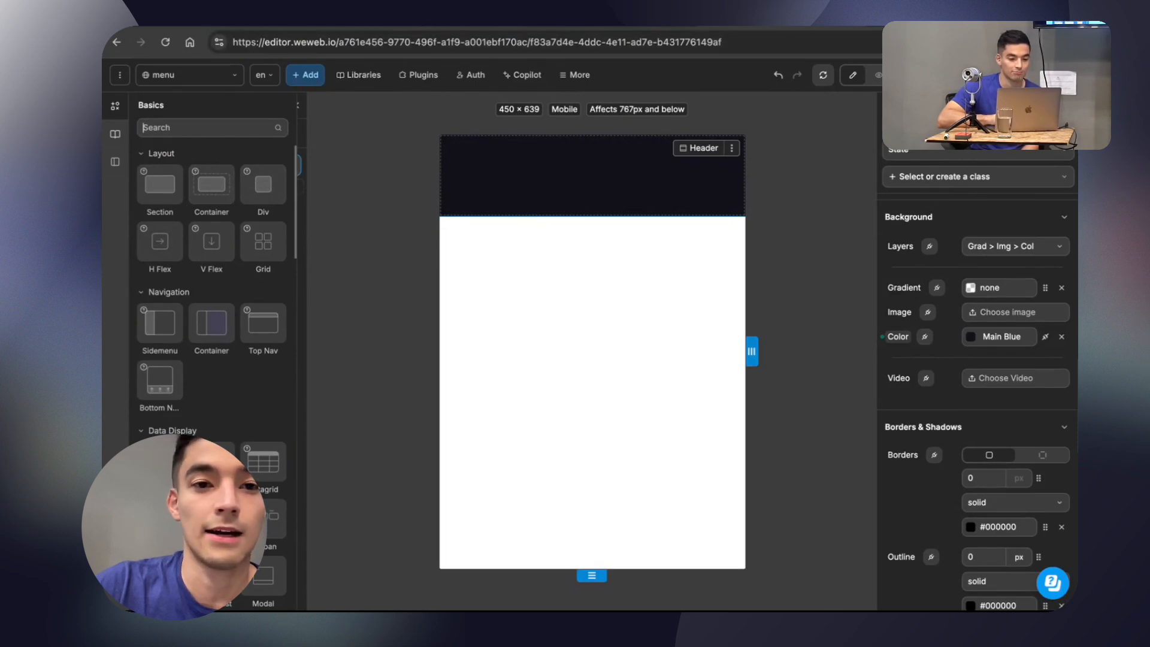
key(ctrl+Tab)
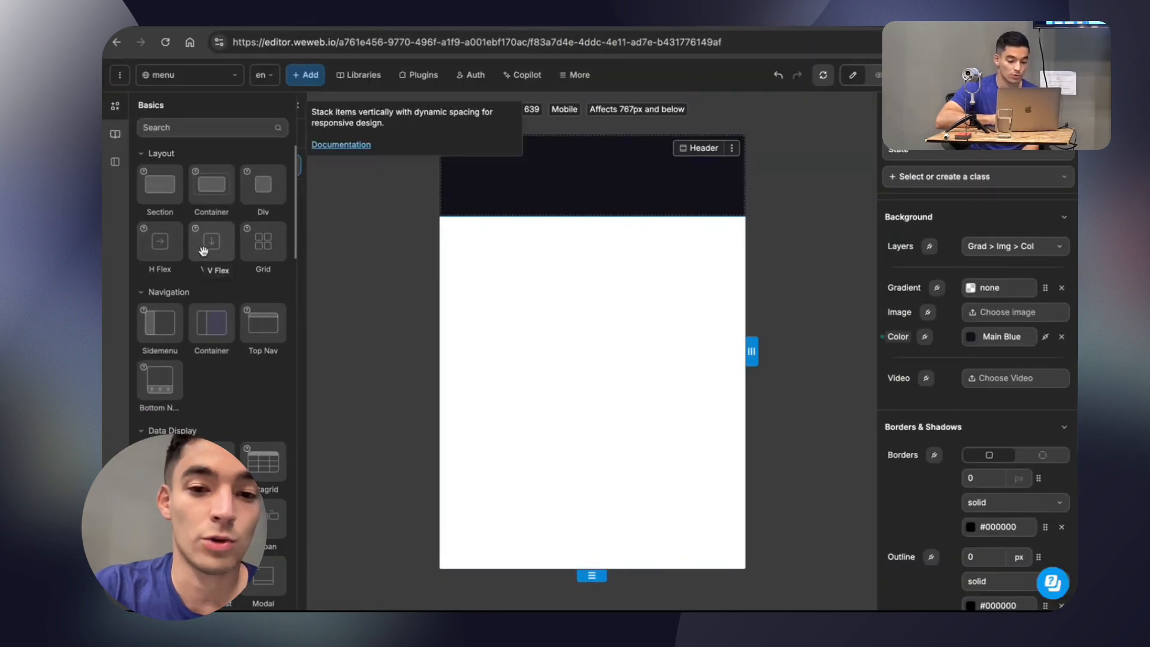
drag(203, 250, 254, 197)
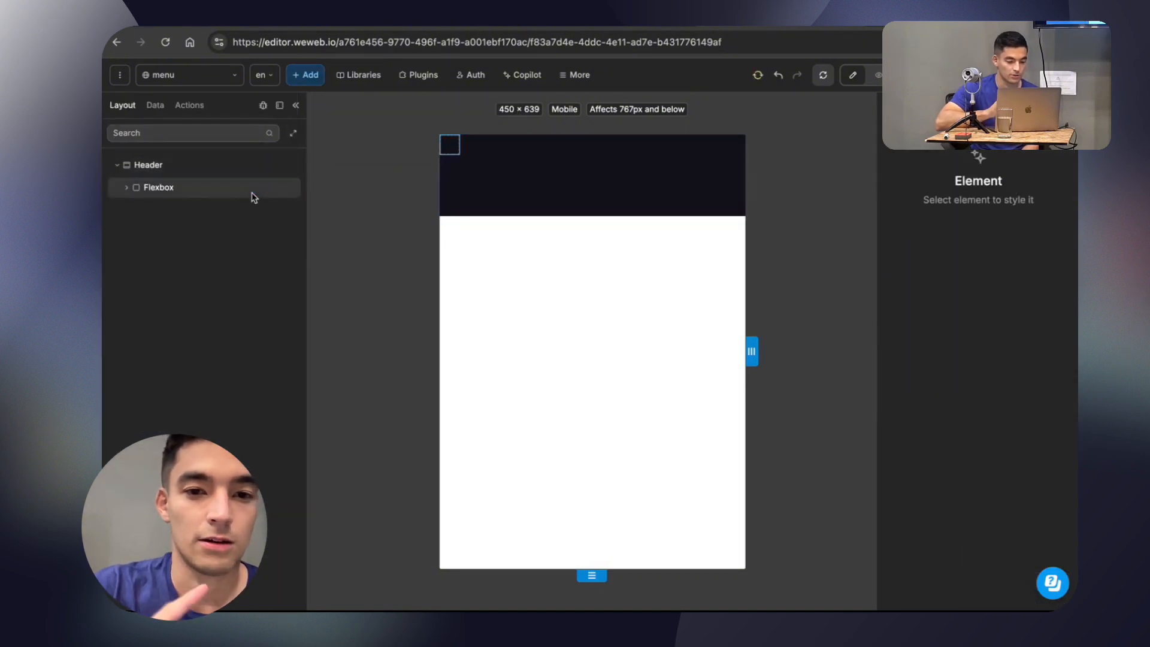
click(185, 188)
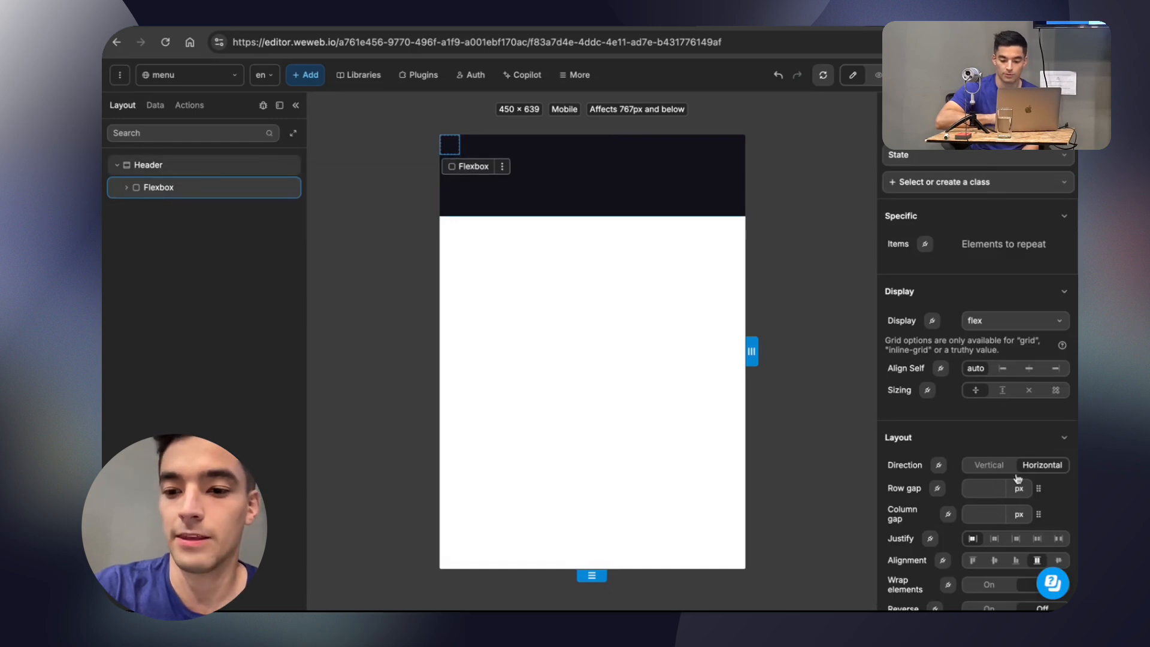
Set the new flexbox's width to 100% and rename it Row.
scroll(1015, 477, down, 5)
text(100%)
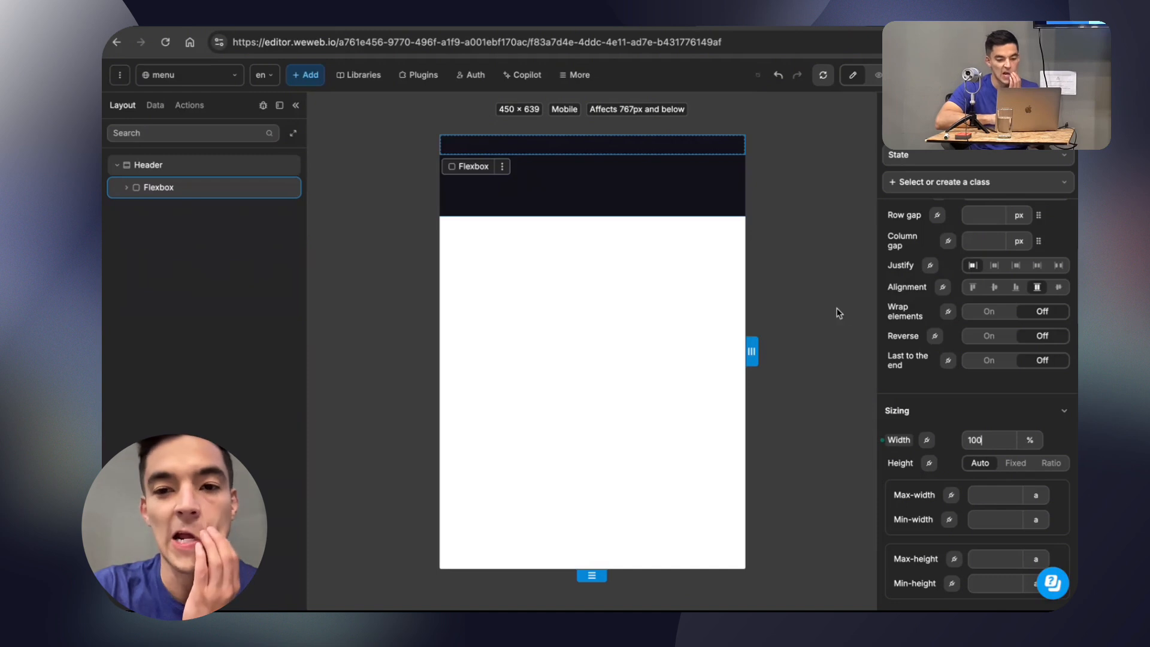
double_click(156, 190)
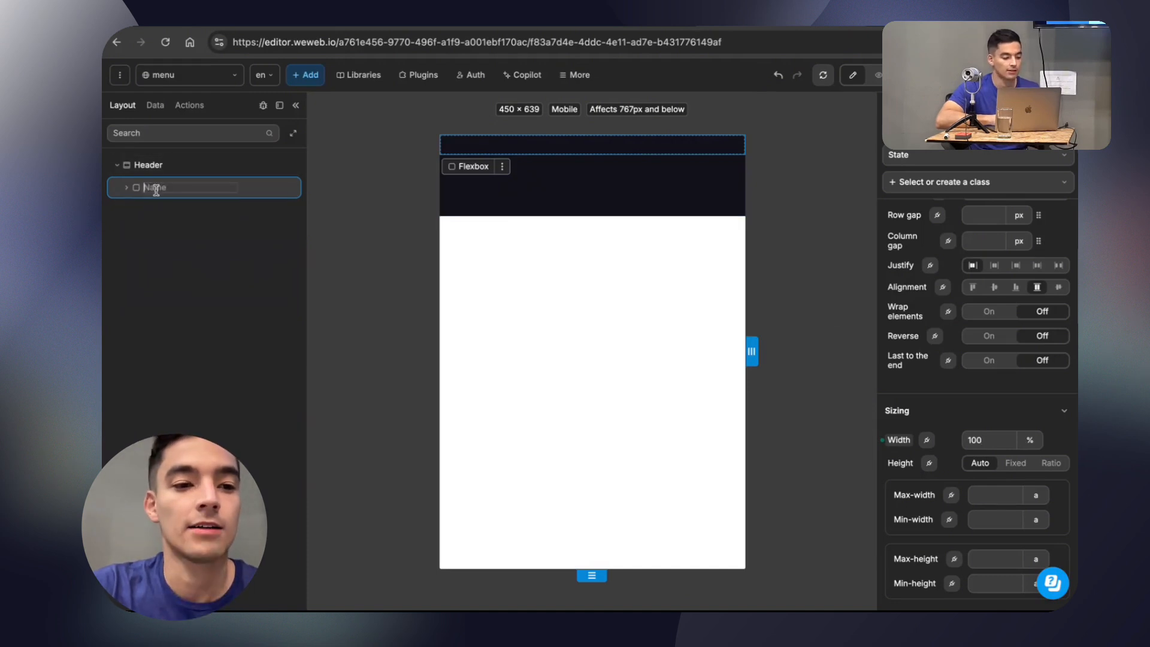
text(Row)
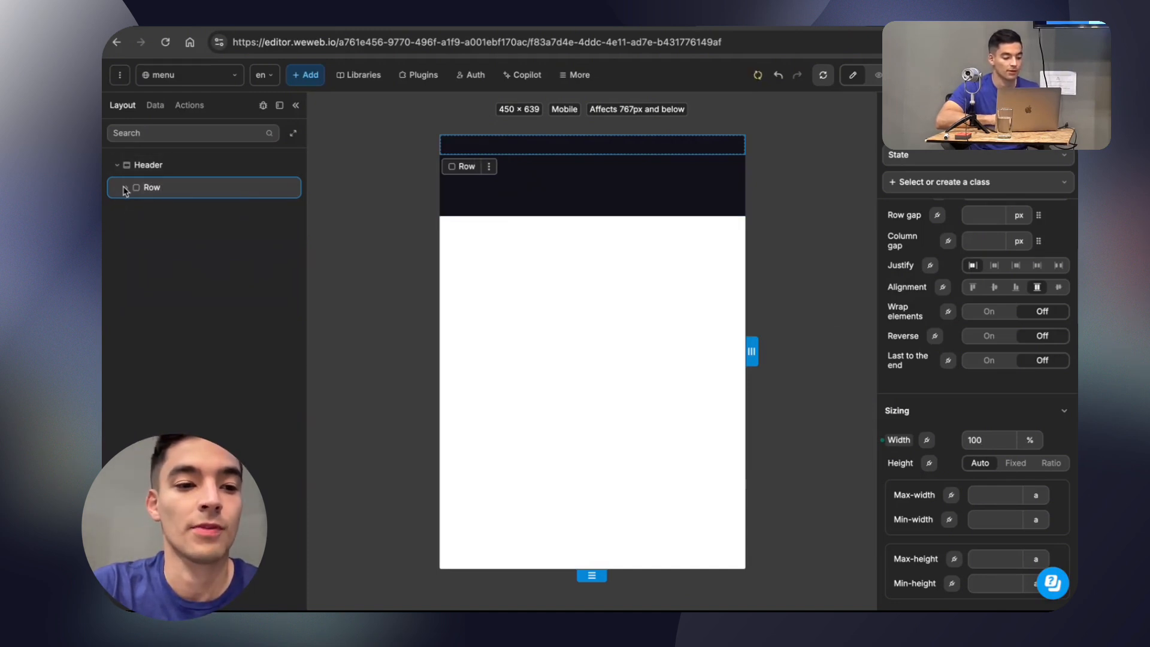
Add a vertical flexbox named Column Title inside Row and duplicate it as Column Language.
click(308, 78)
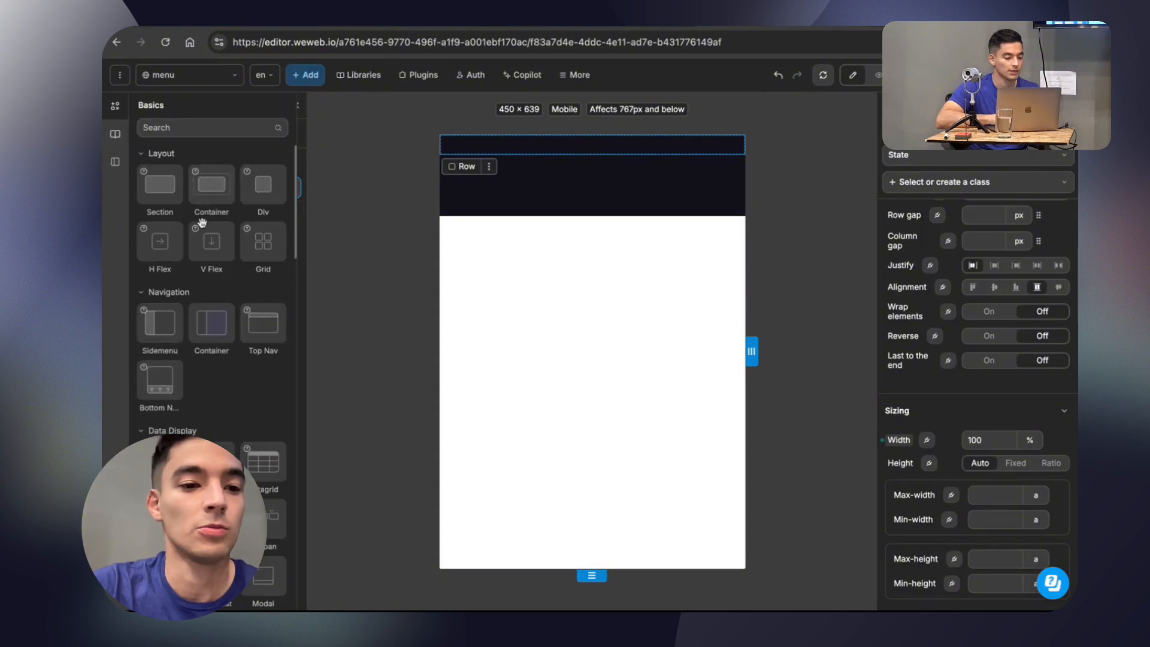
drag(206, 240, 167, 209)
text(Colum)
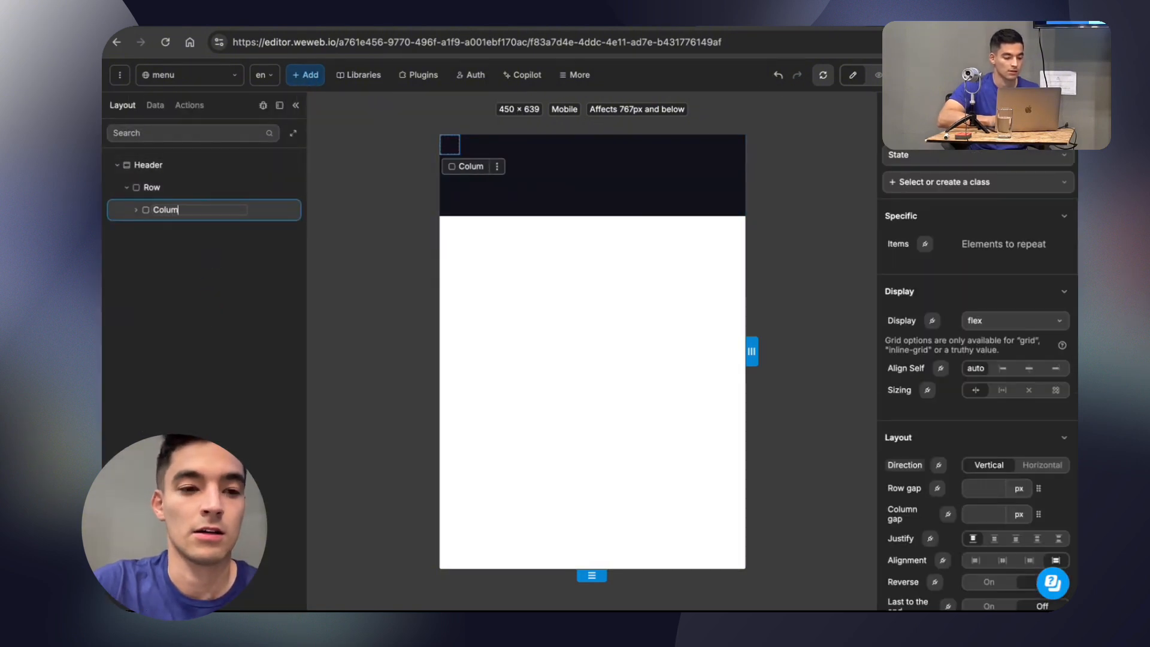
text(n Title)
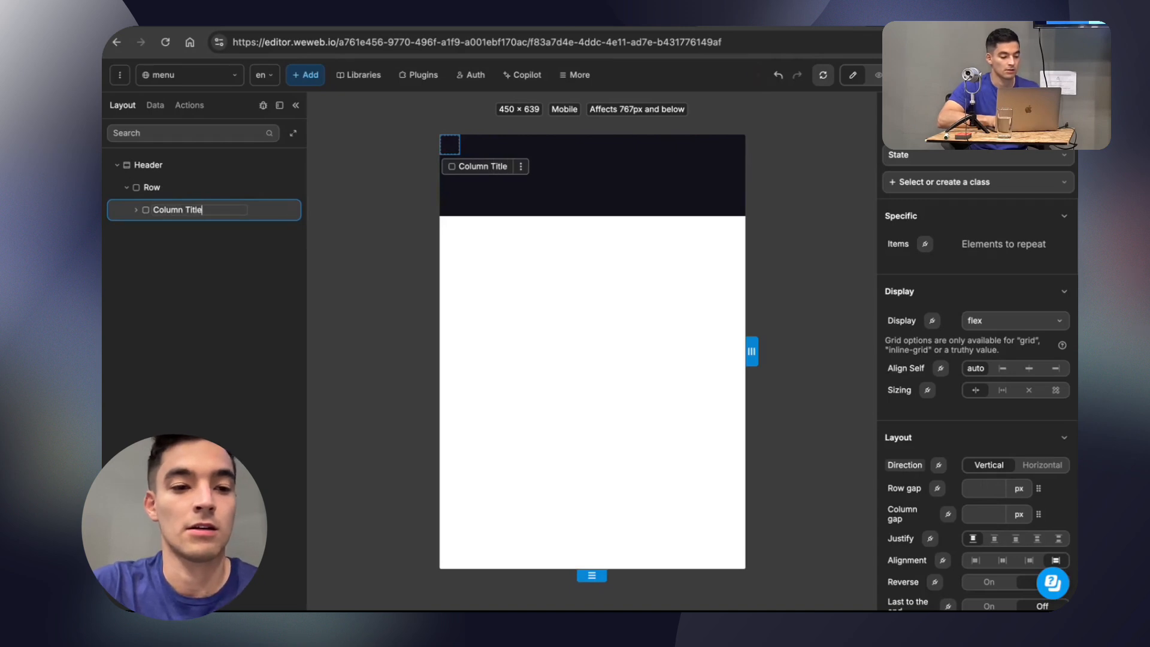
key(ctrl+d)
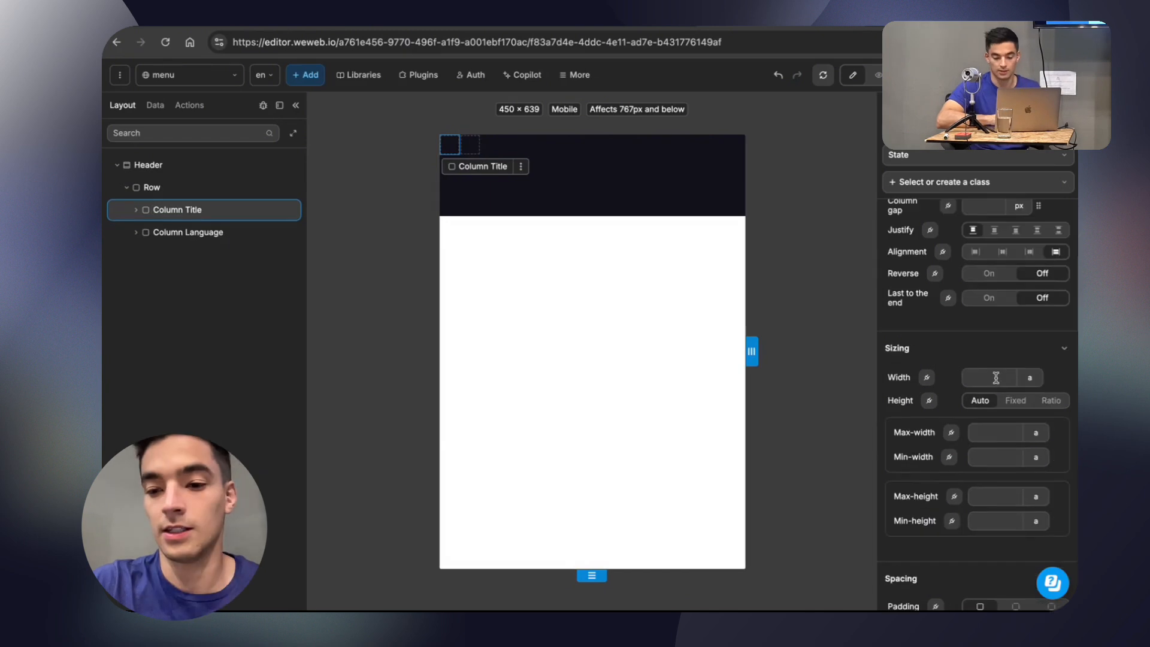
Set the width of Column Title to 80% and the width of Column Language to 20%.
text(80)
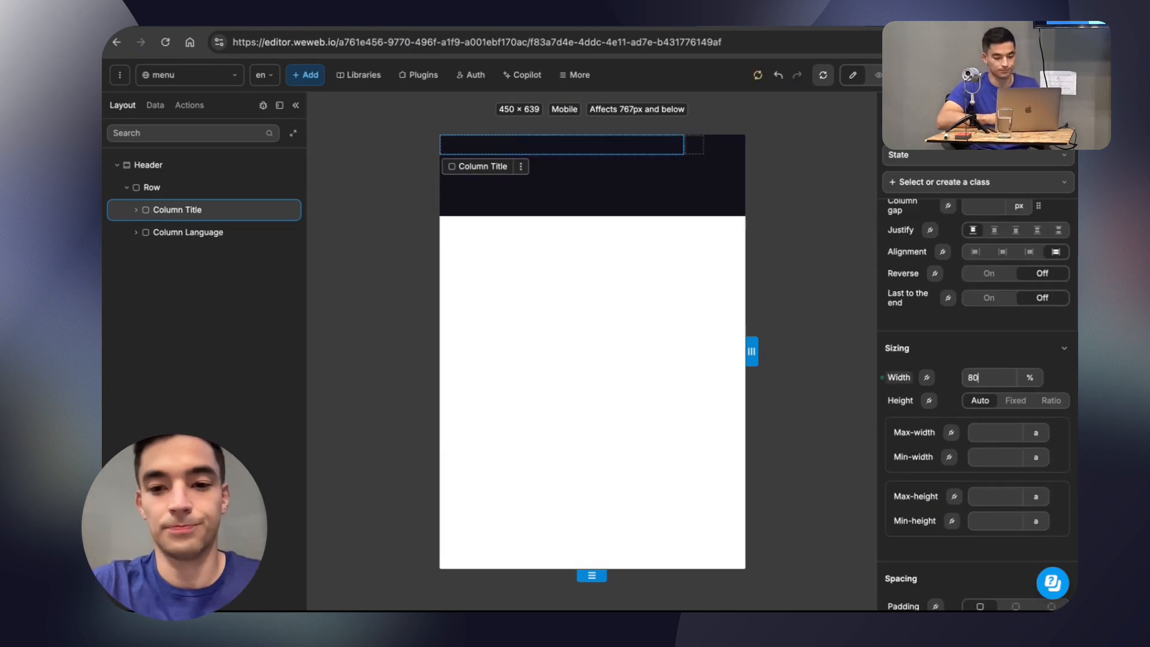
click(187, 235)
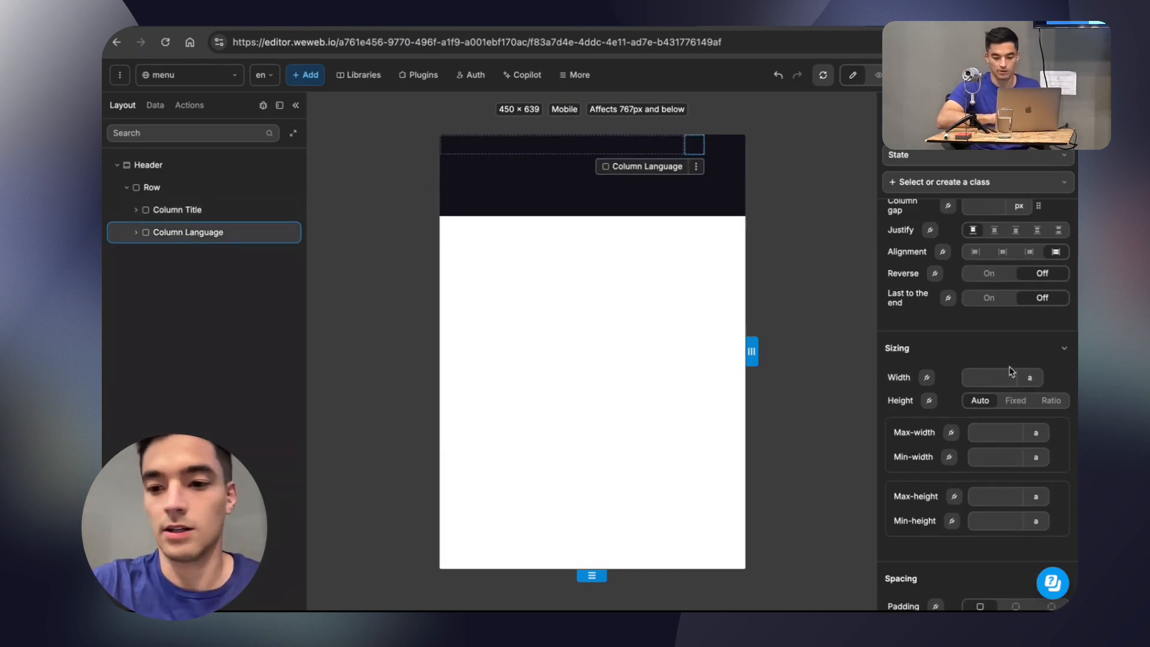
text(20%)
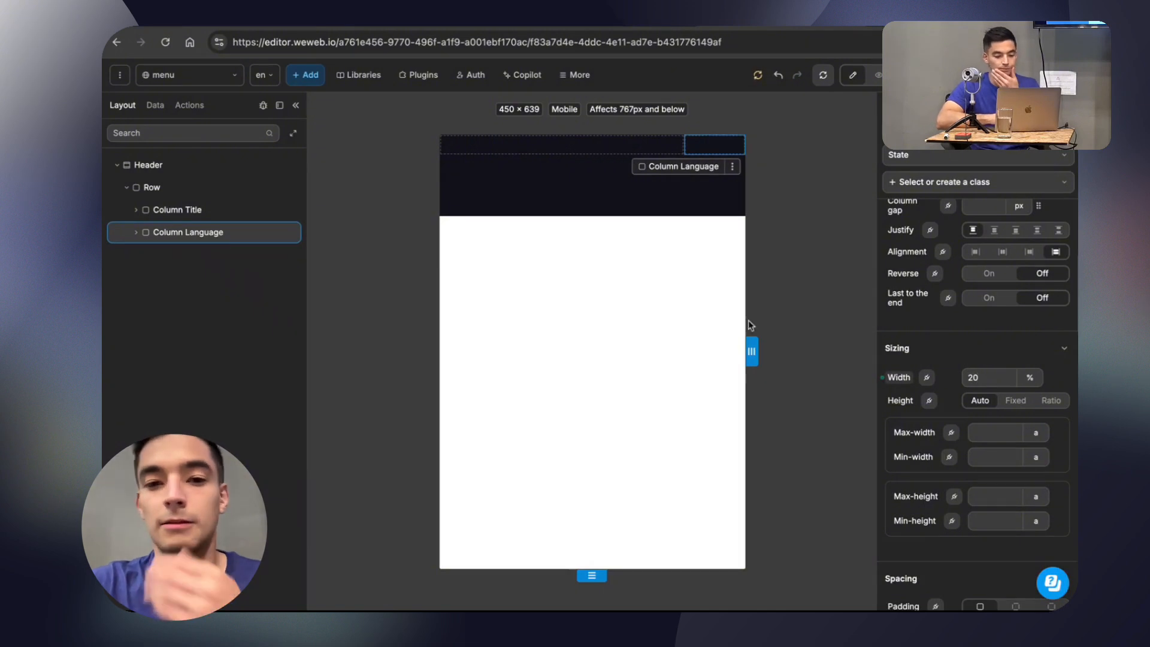
Add a text element to Column Language and move it into Column Title.
click(135, 234)
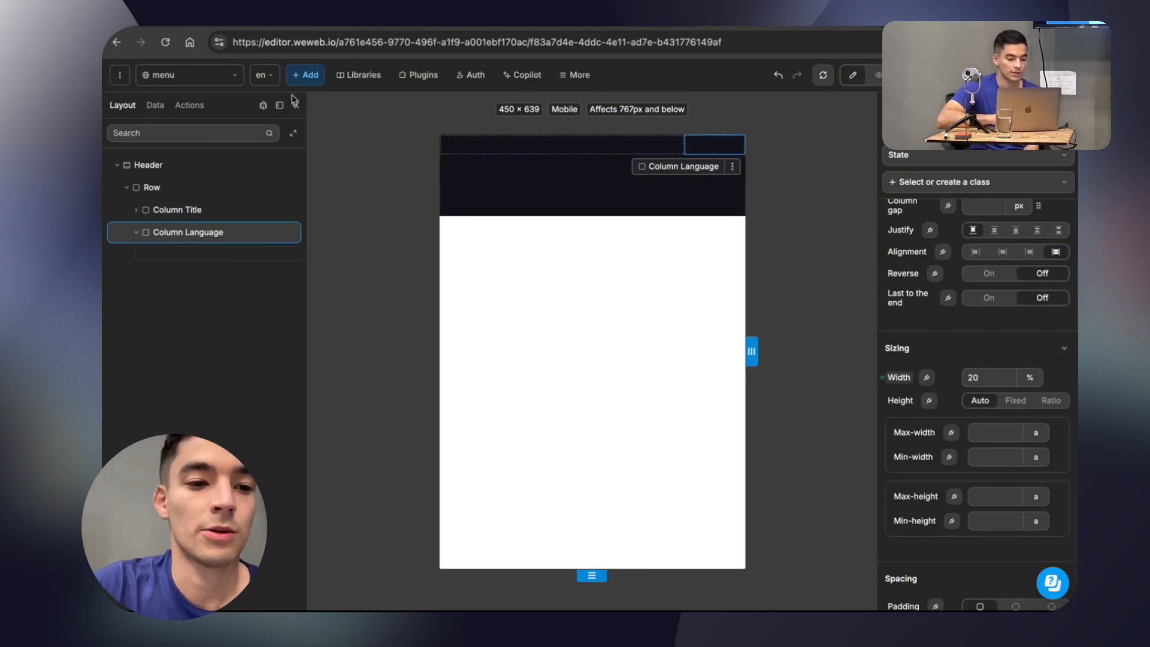
click(309, 75)
text(text)
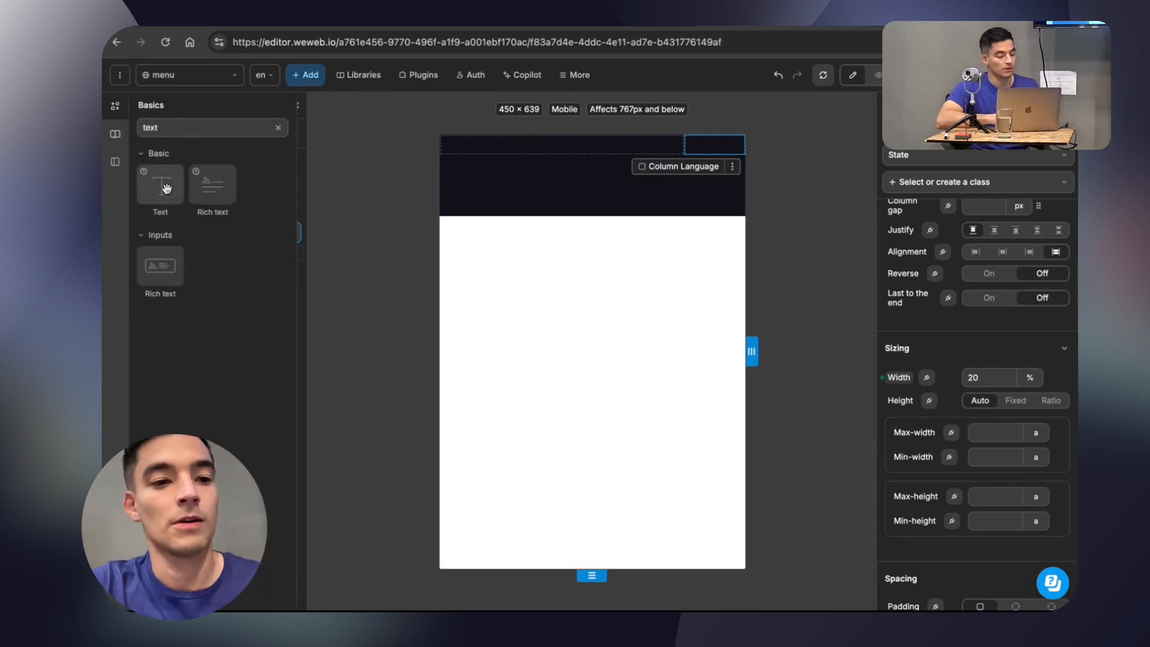
drag(167, 187, 243, 250)
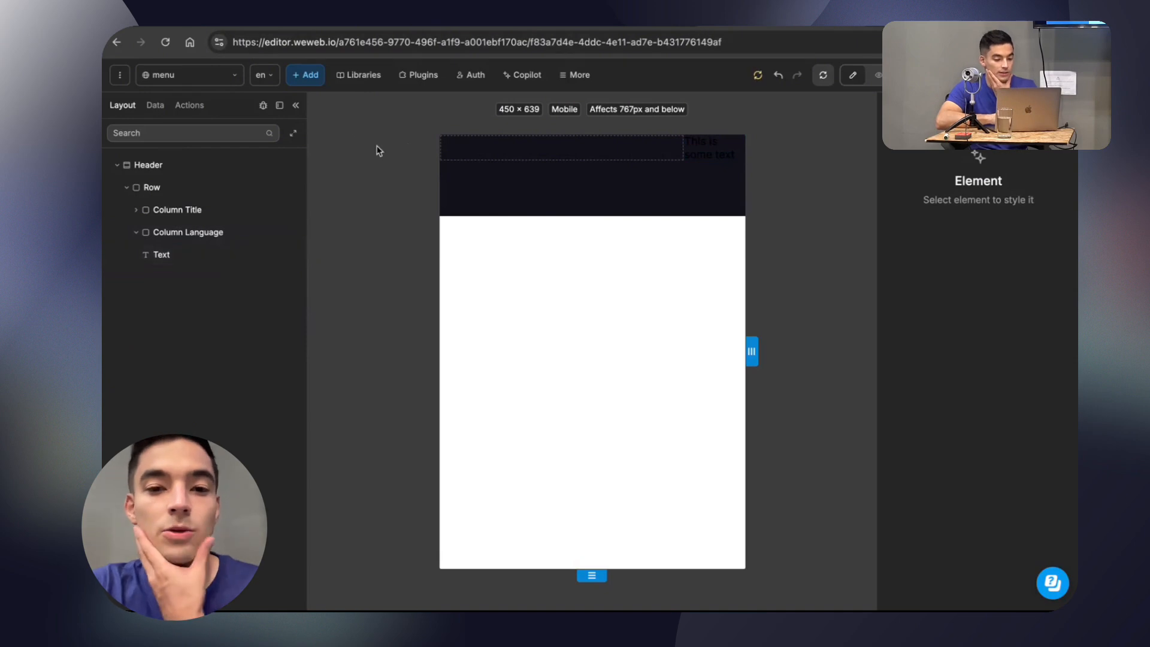
click(139, 211)
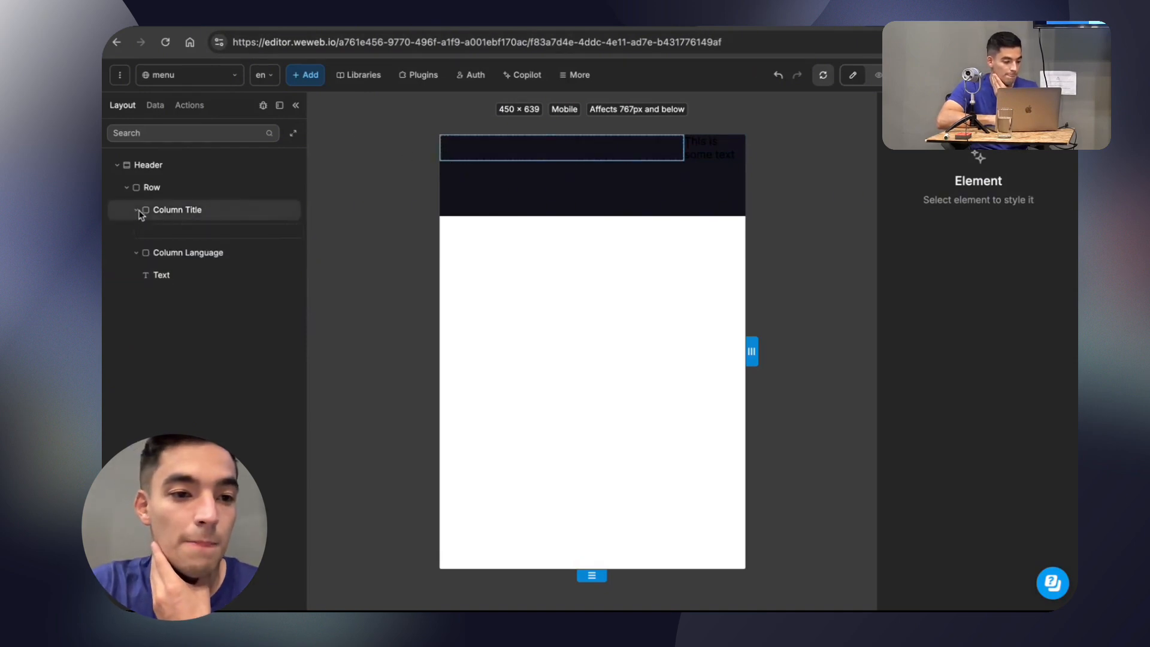
drag(167, 277, 210, 233)
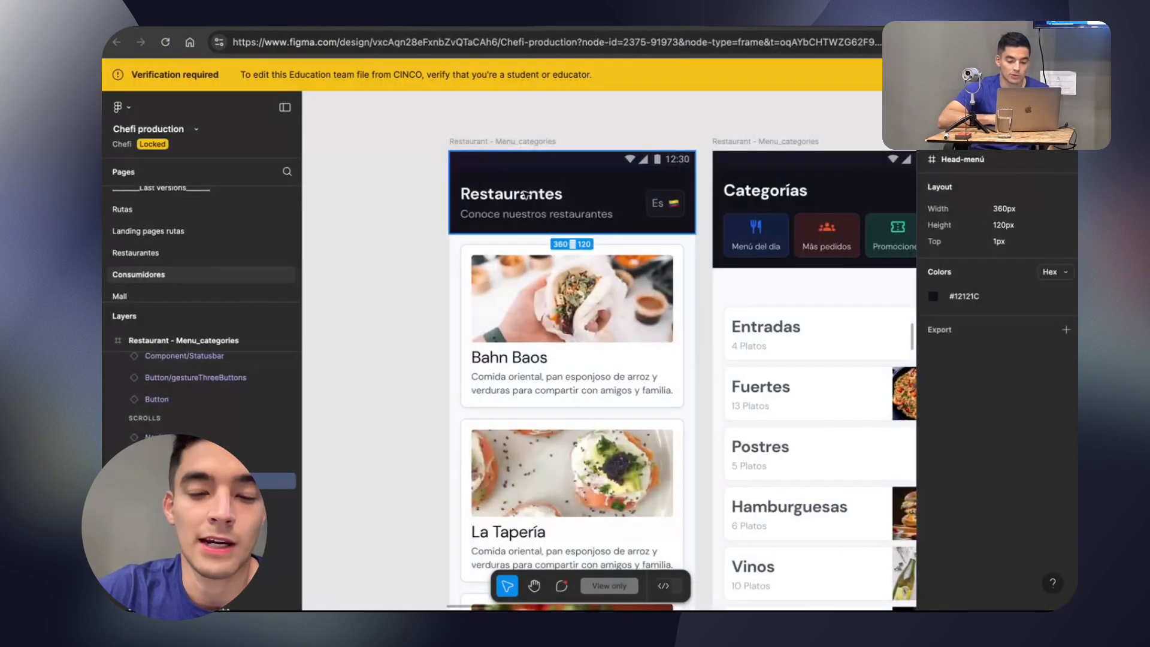
Switch to the Chefi production file in Figma, compare the screens' header designs and select the Restaurantes title.
scroll(536, 201, right, 10)
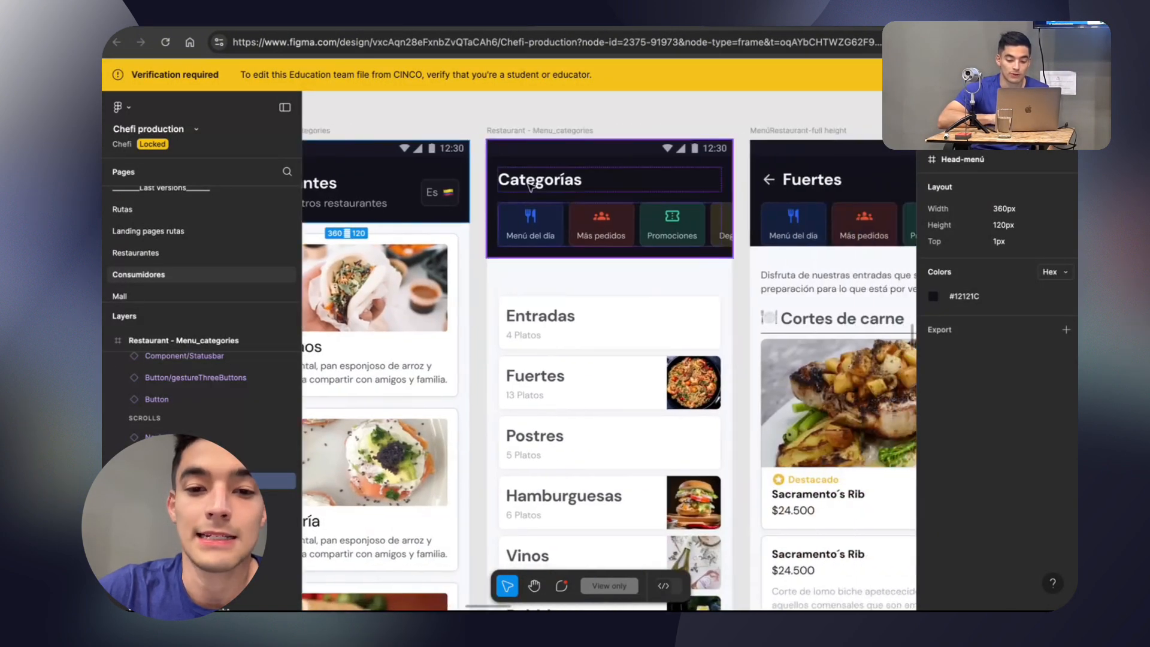
scroll(586, 224, right, 10)
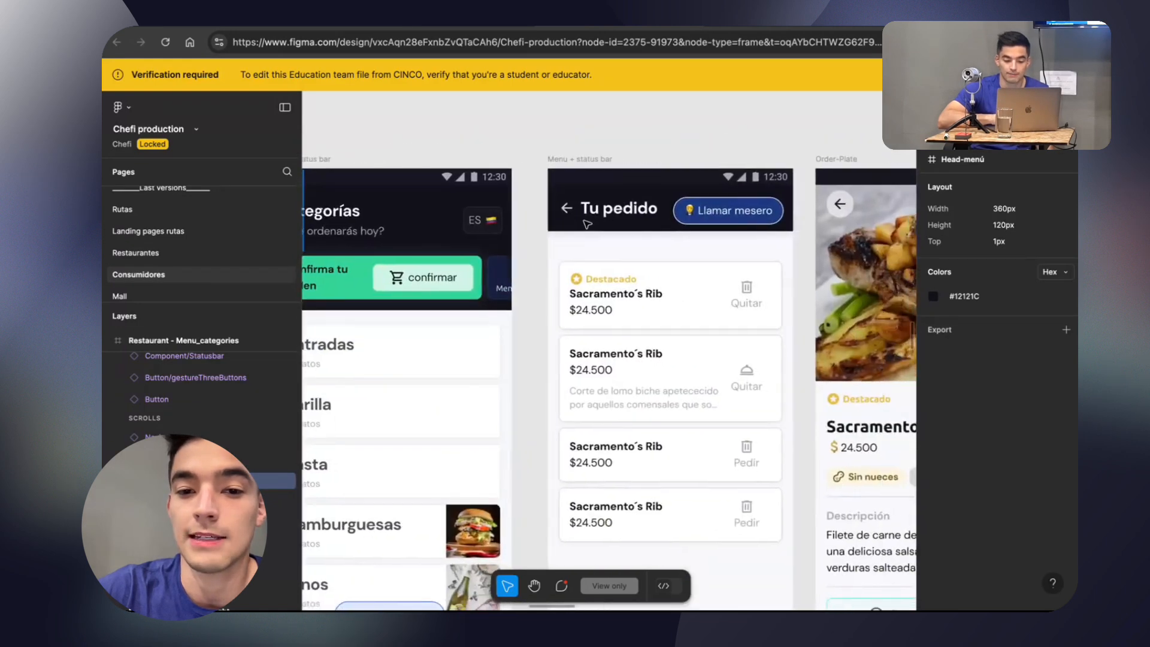
scroll(586, 224, left, 15)
scroll(585, 224, left, 4)
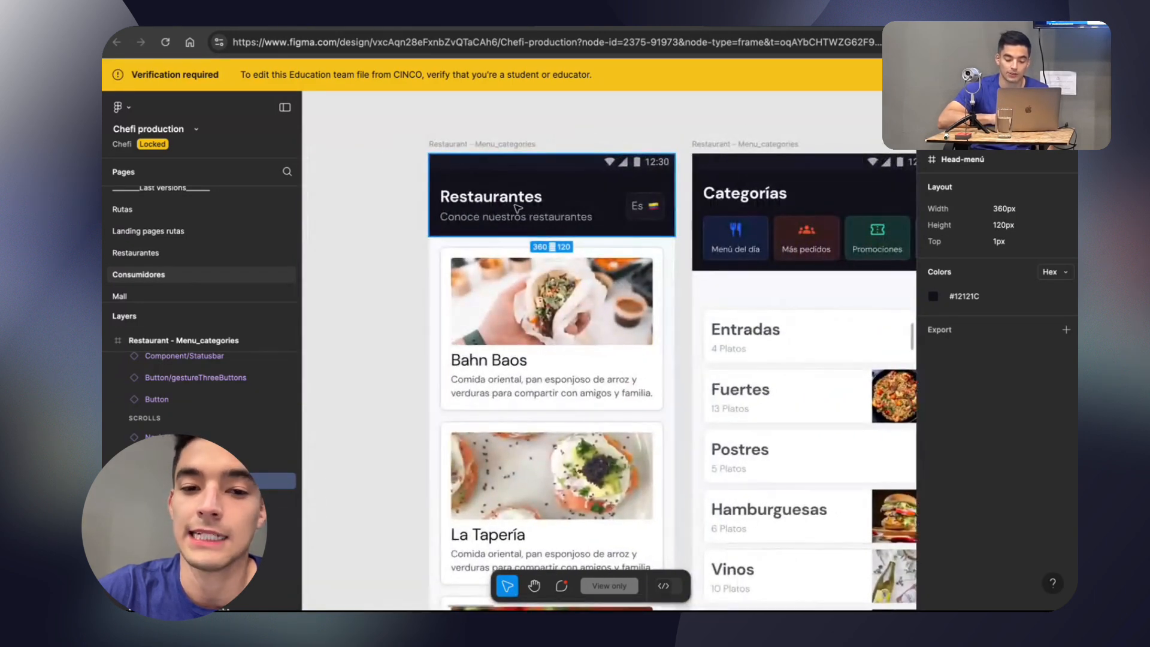
click(509, 198)
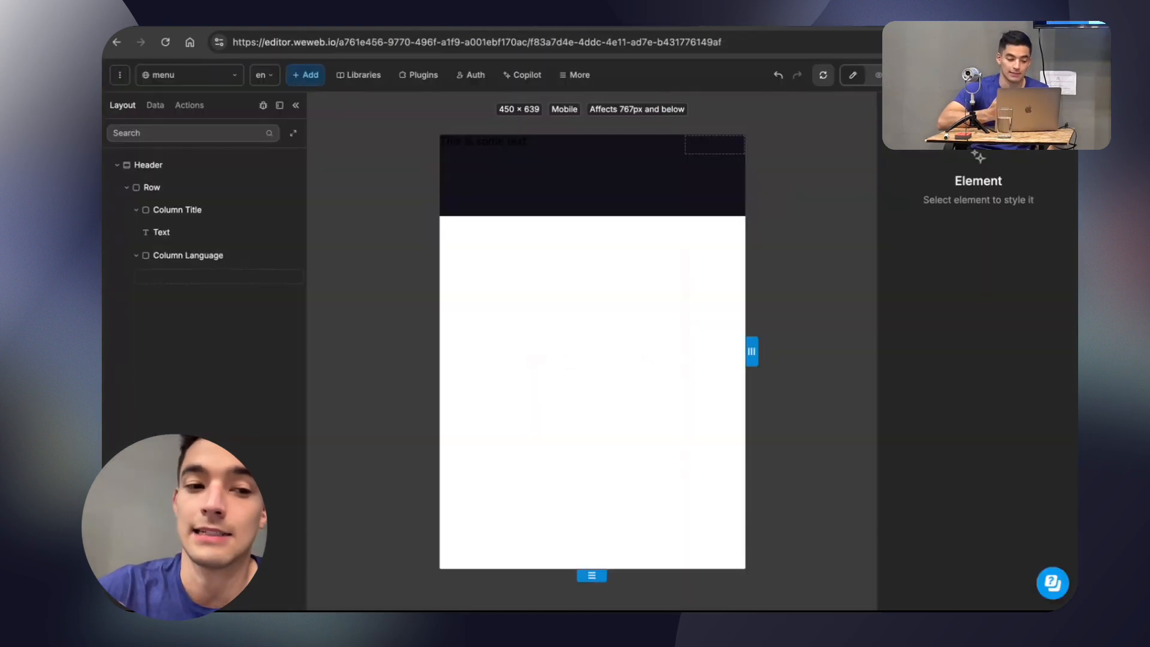
Return to WeWeb and create a class named Header from the text element in Column Title, keeping both listed properties.
click(154, 233)
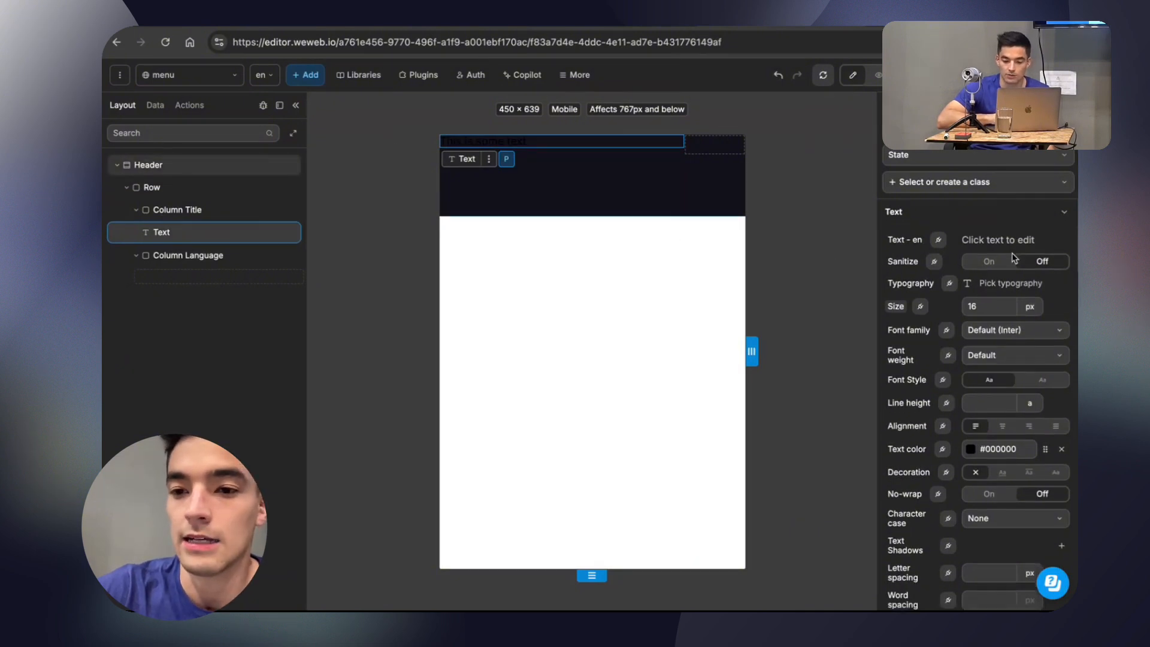
click(1016, 181)
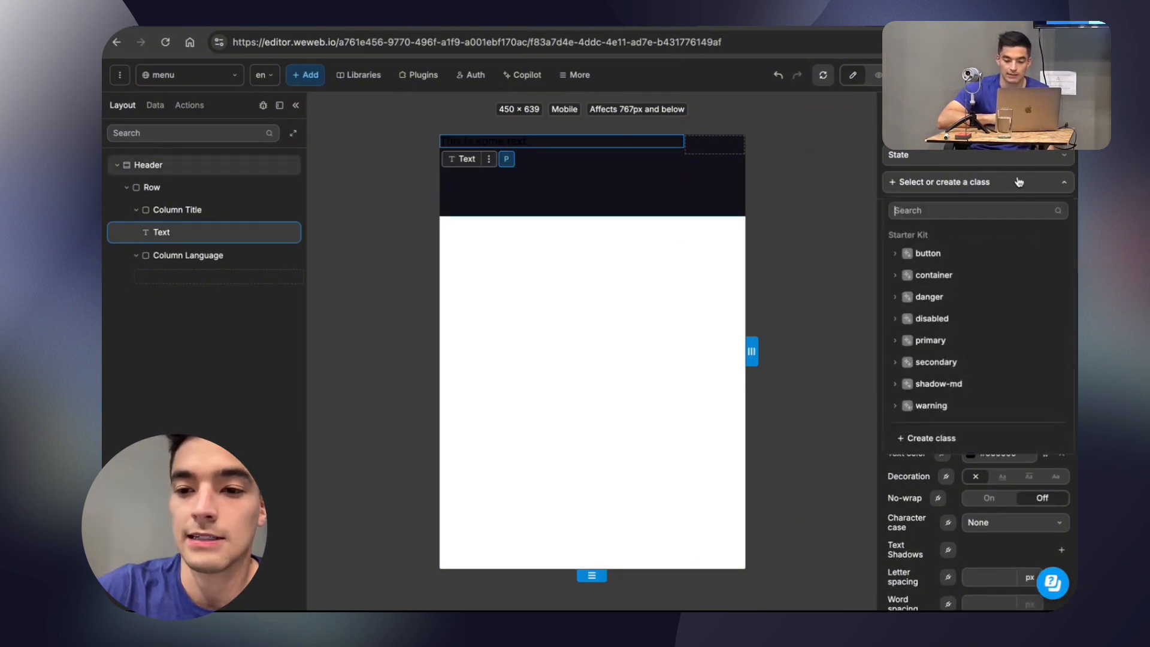
click(926, 439)
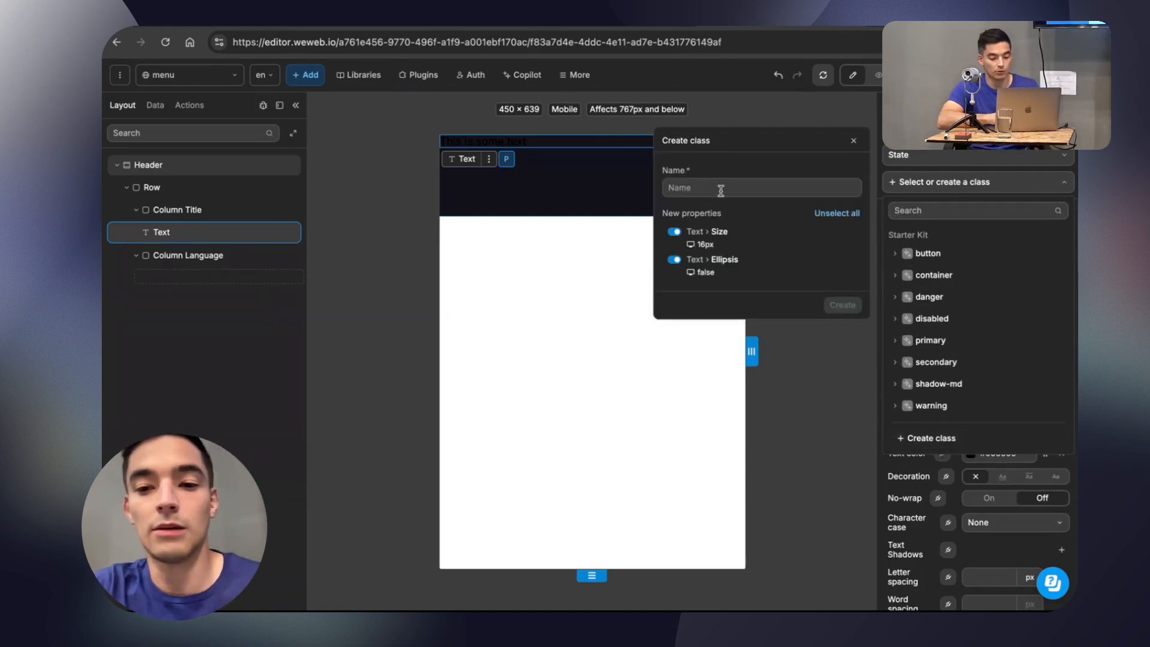
text(Header)
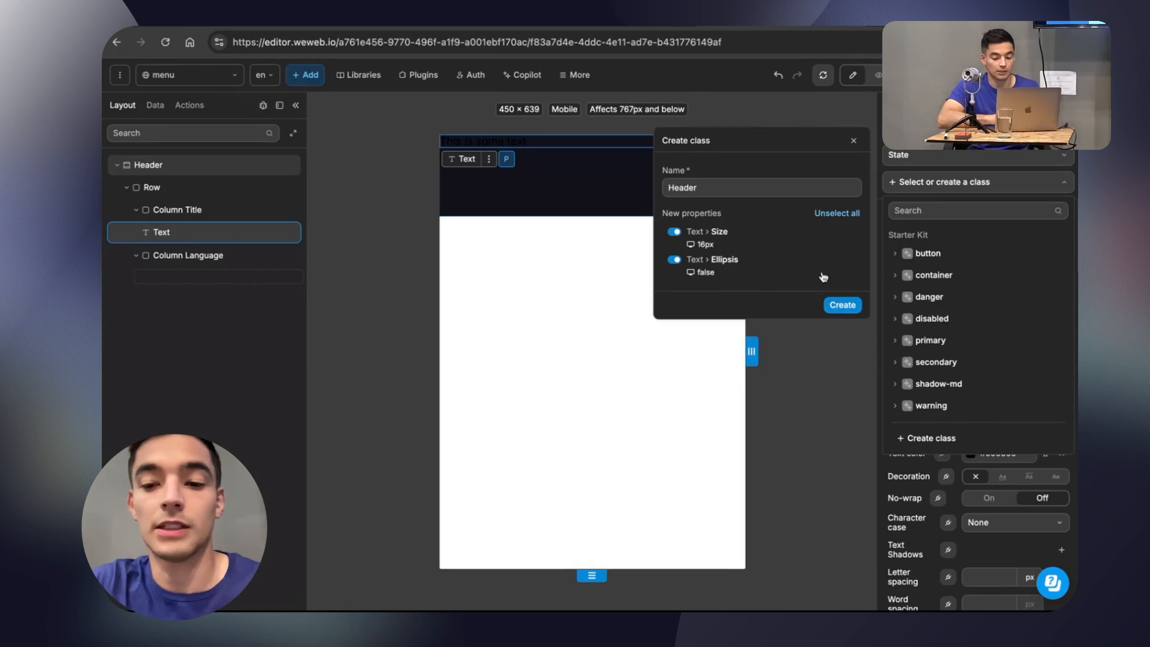
click(842, 305)
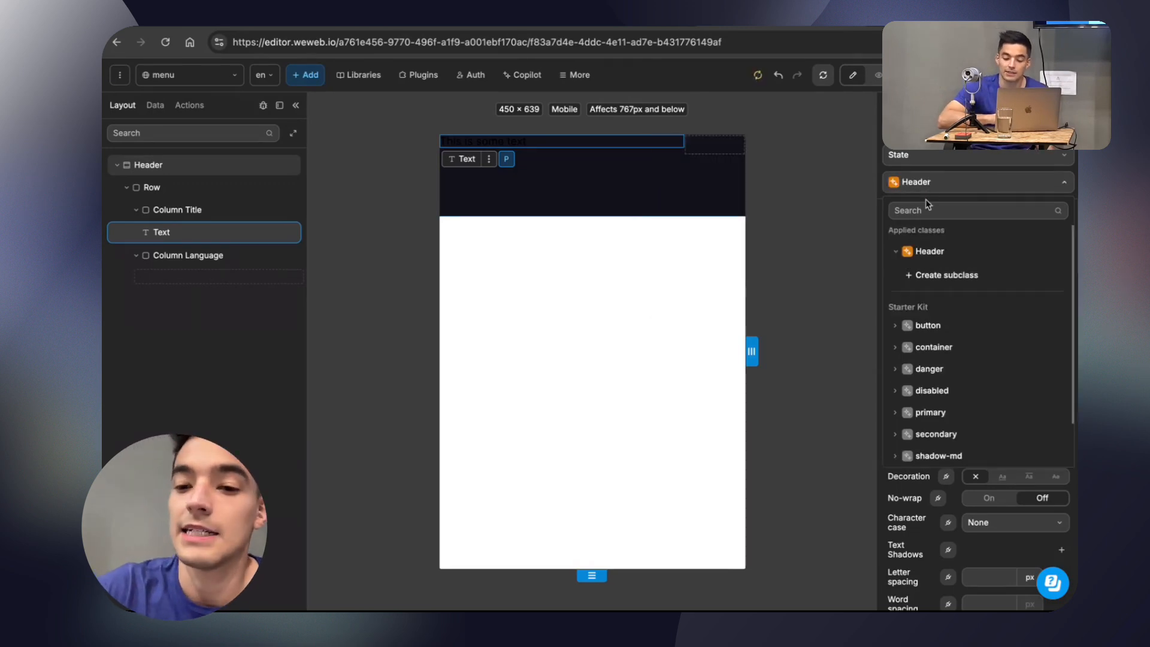
click(906, 182)
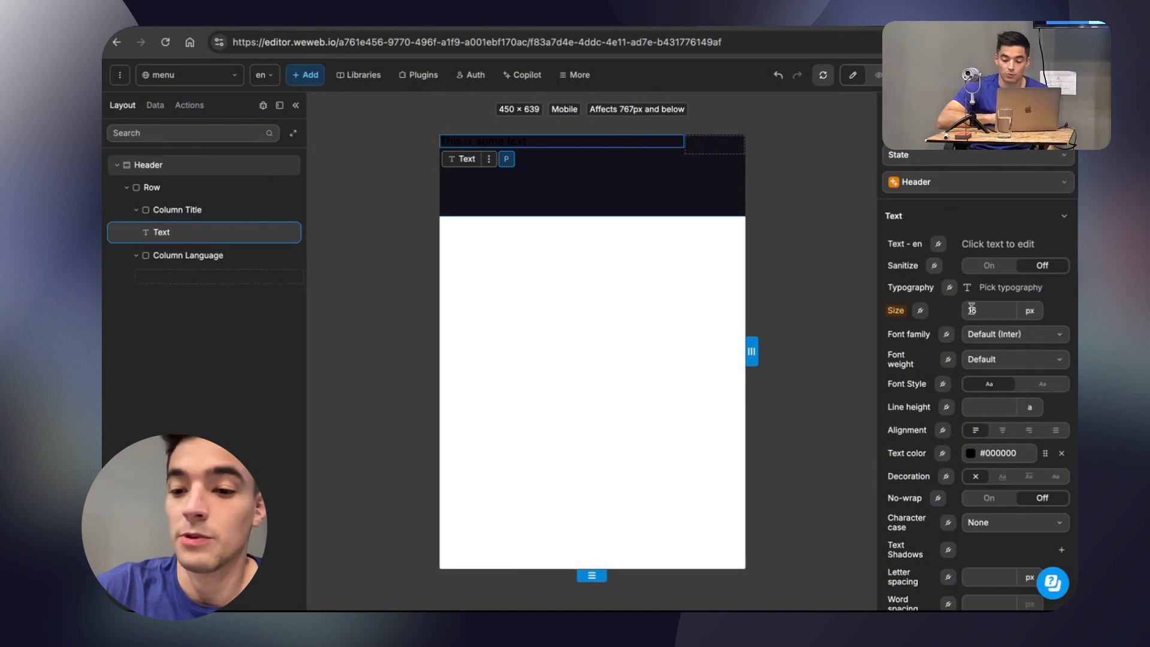
Set the text element's colour to #FFFFFF.
scroll(976, 336, down, 1)
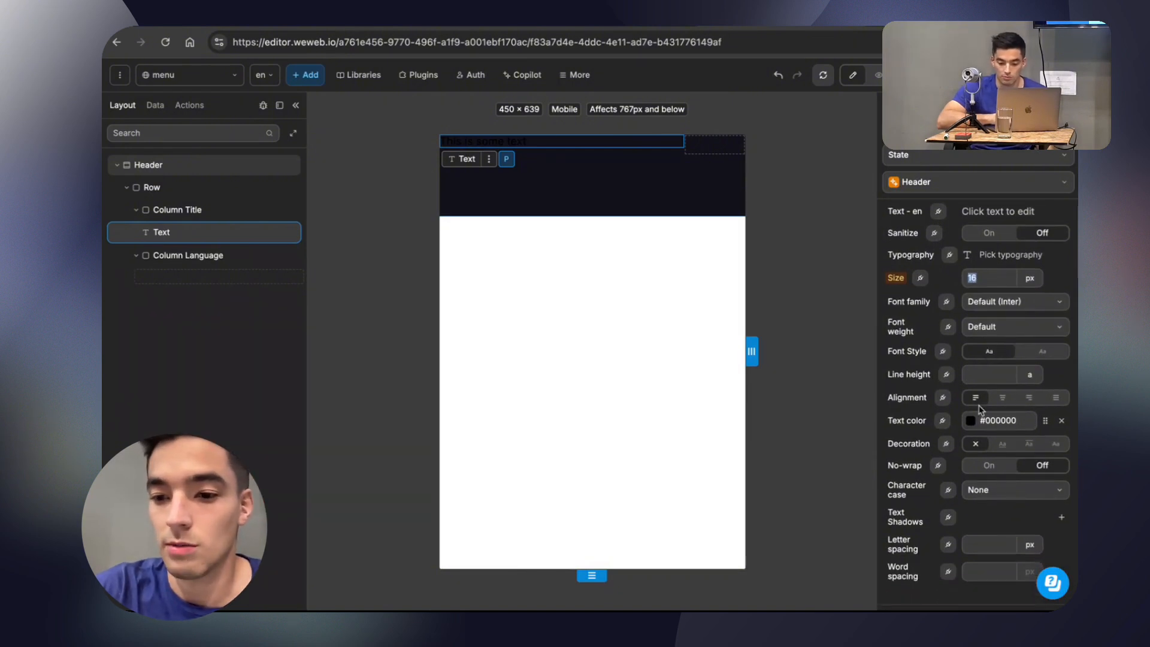
click(970, 420)
drag(772, 196, 743, 157)
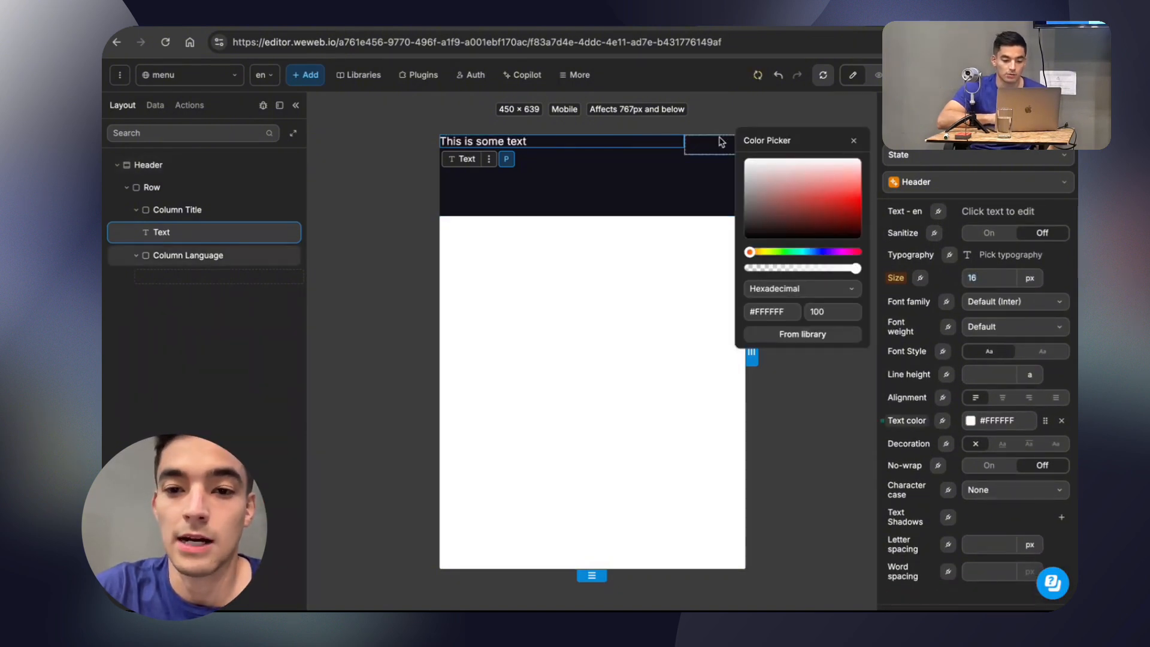
Copy the Restaurantes title's colour #FAFBFD from the Chefi production file in Figma and return to WeWeb.
click(617, 26)
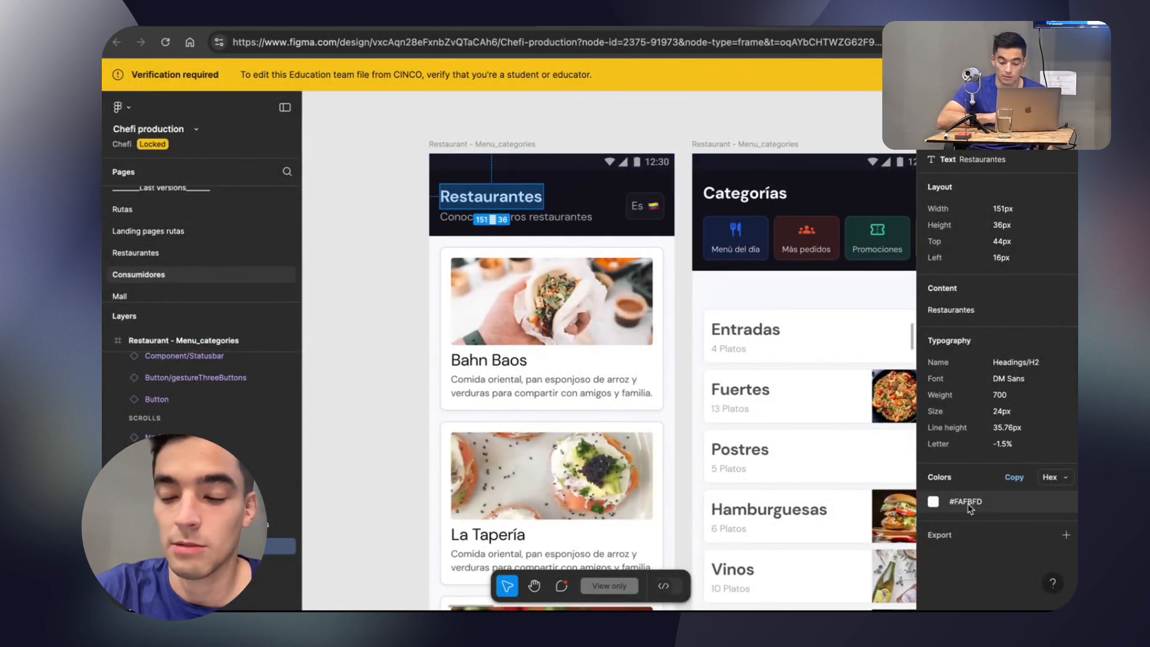
click(945, 504)
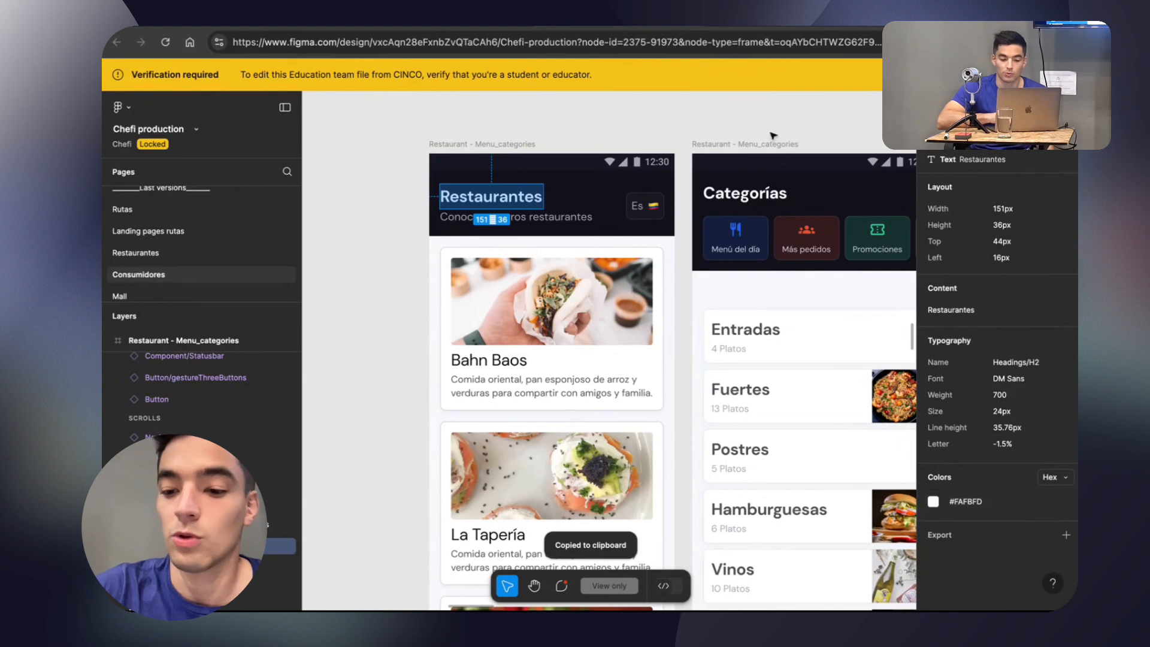
mouse_move(599, 27)
click(766, 29)
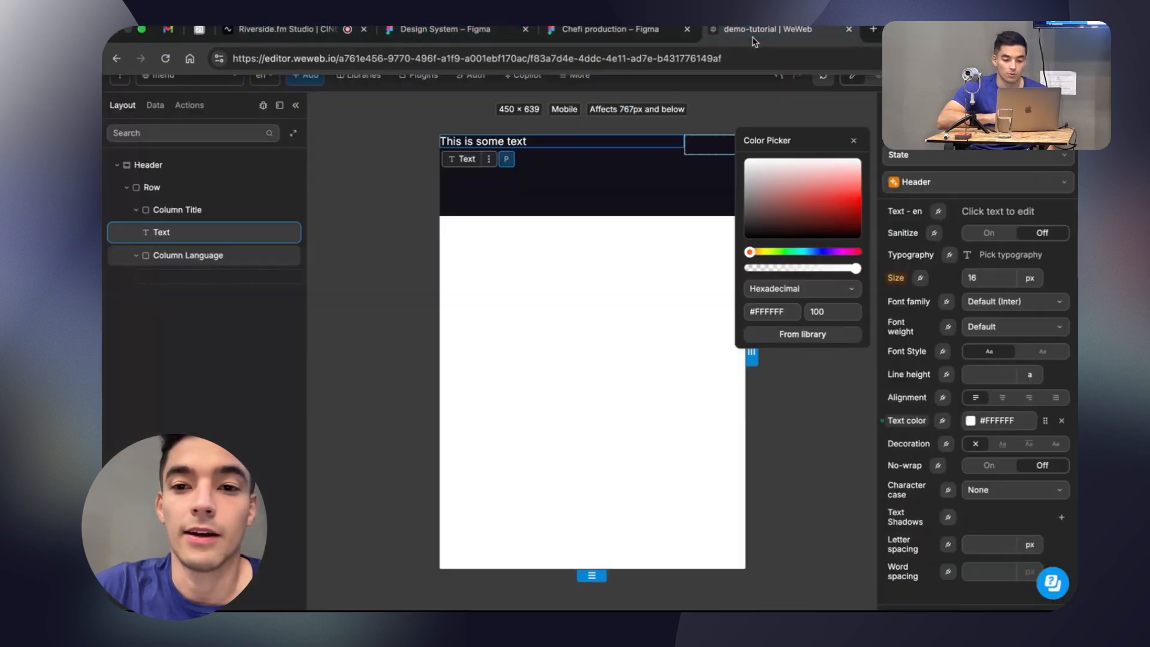
Create a library colour named Main White in the Main colors folder with hex #FAFBFD for the text element.
click(853, 141)
click(1047, 421)
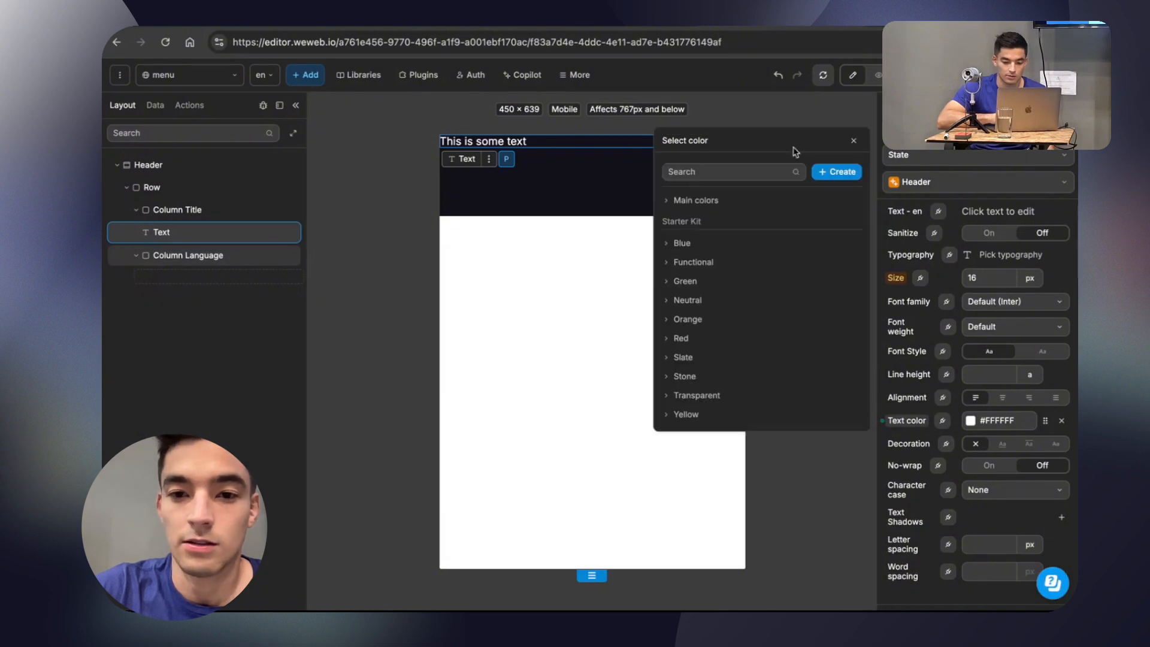
click(829, 172)
text(Main White)
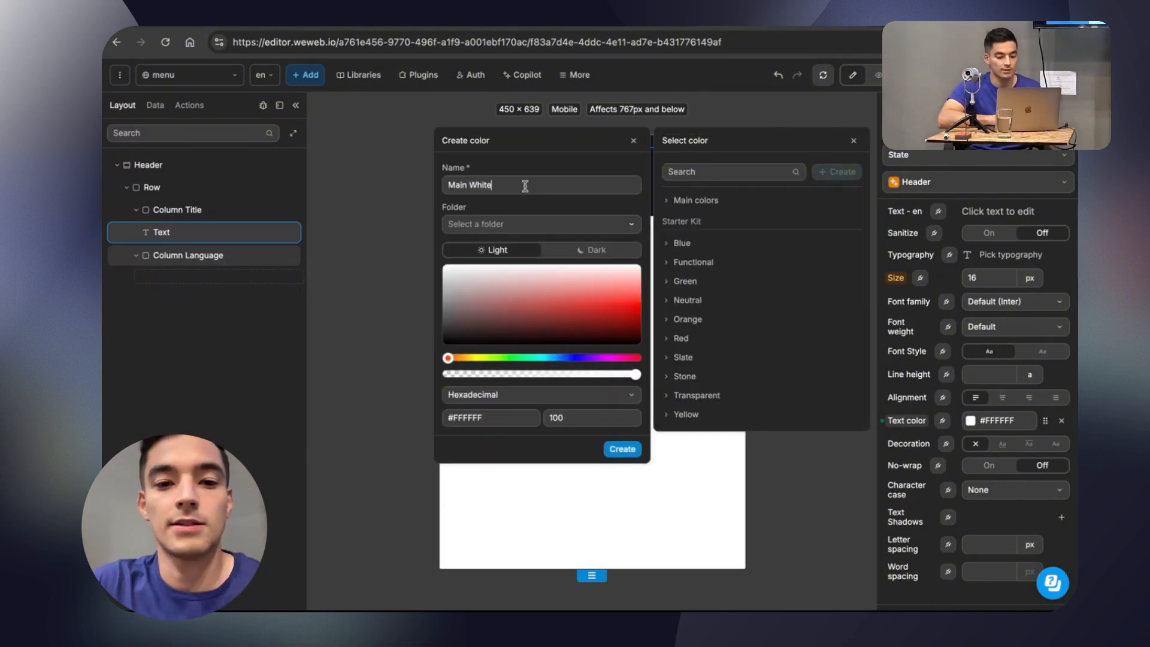
click(525, 223)
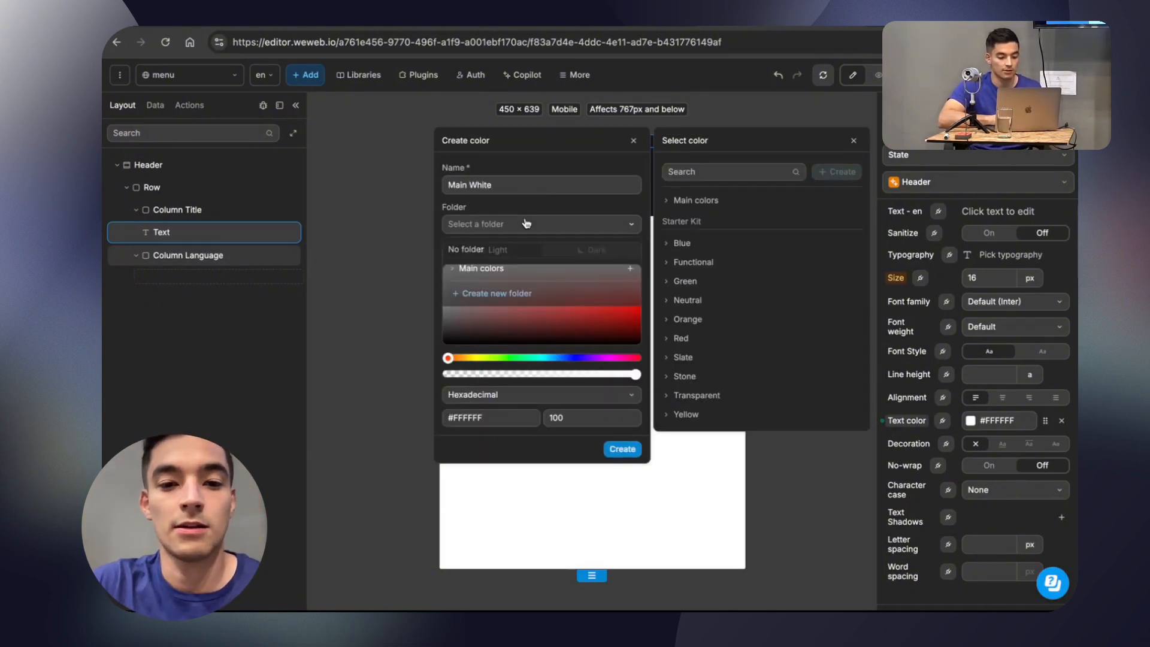
click(482, 268)
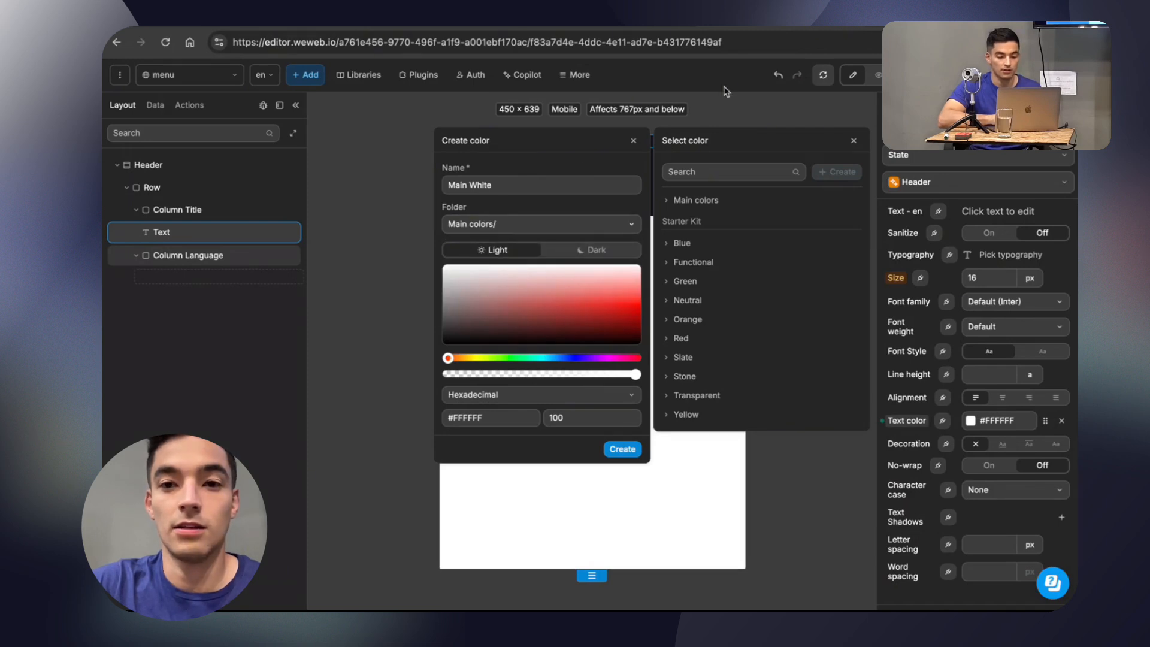
triple_click(495, 418)
key(super+v)
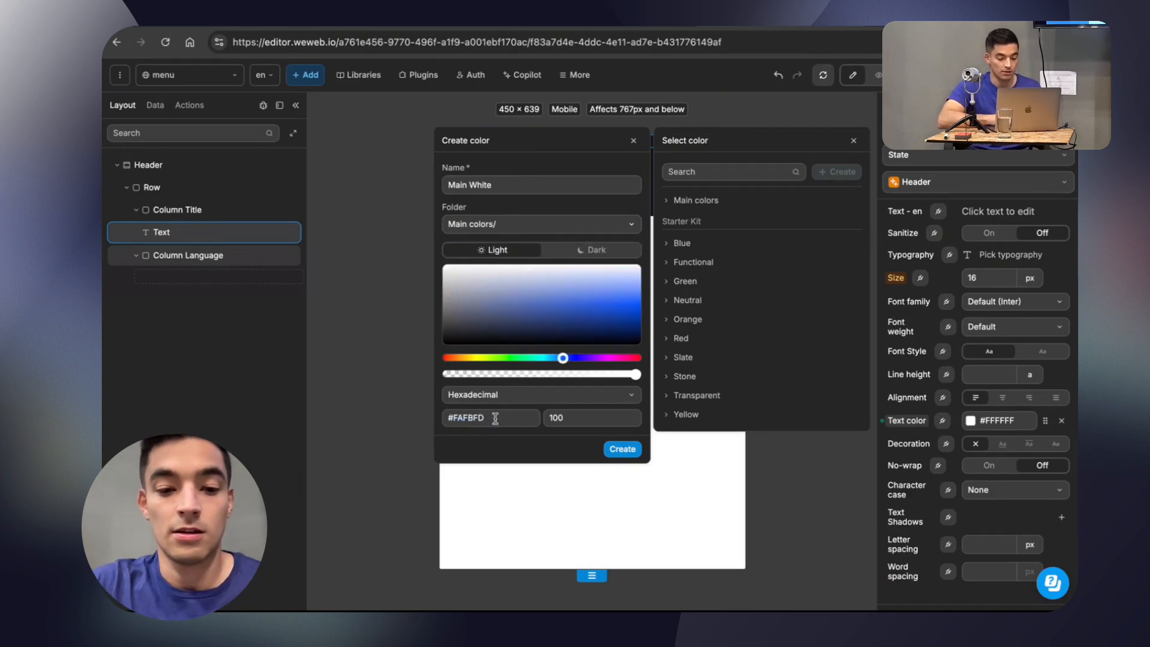
click(629, 450)
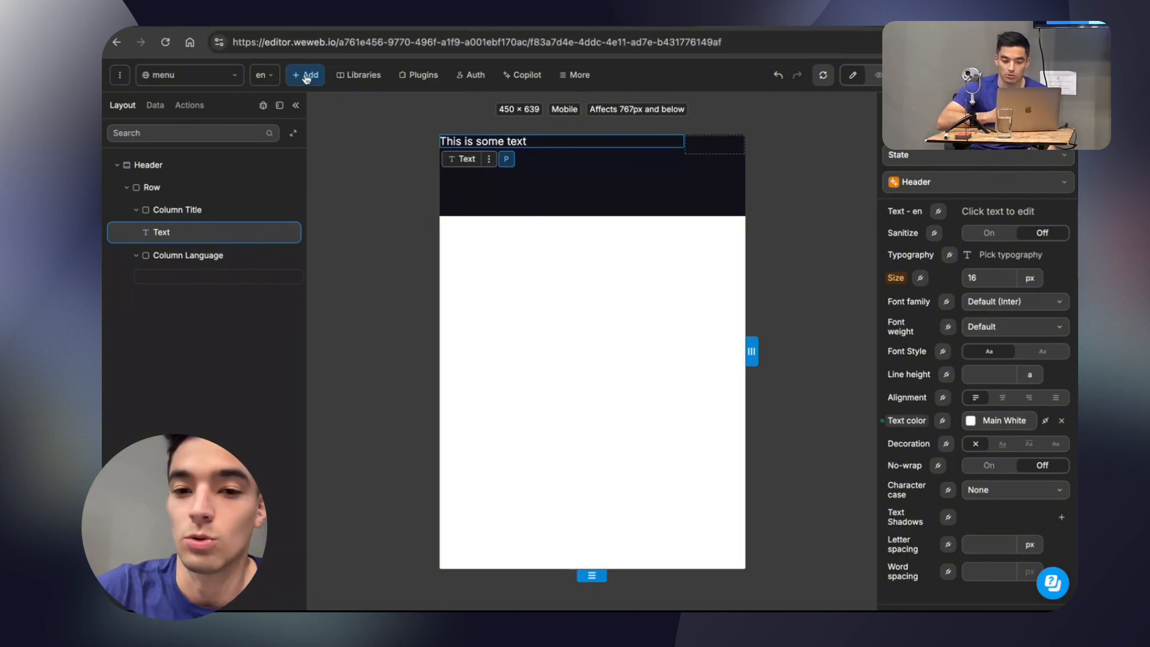
Check the Restaurantes title's typography in Figma and set the WeWeb text size to 24 px.
click(634, 26)
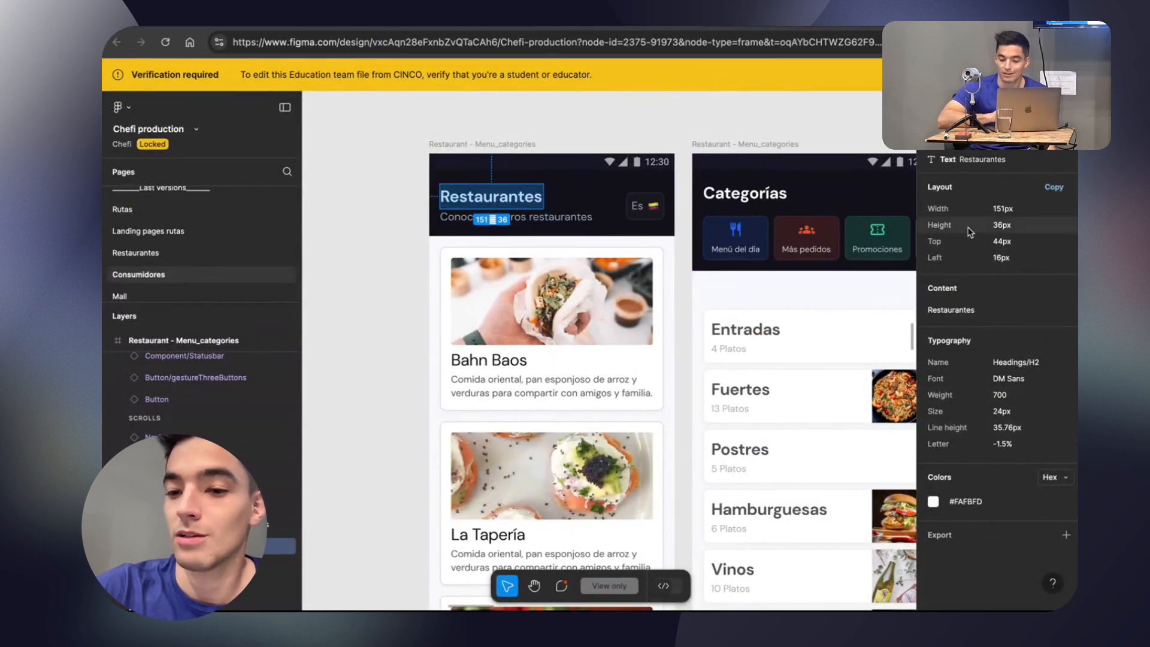
click(730, 25)
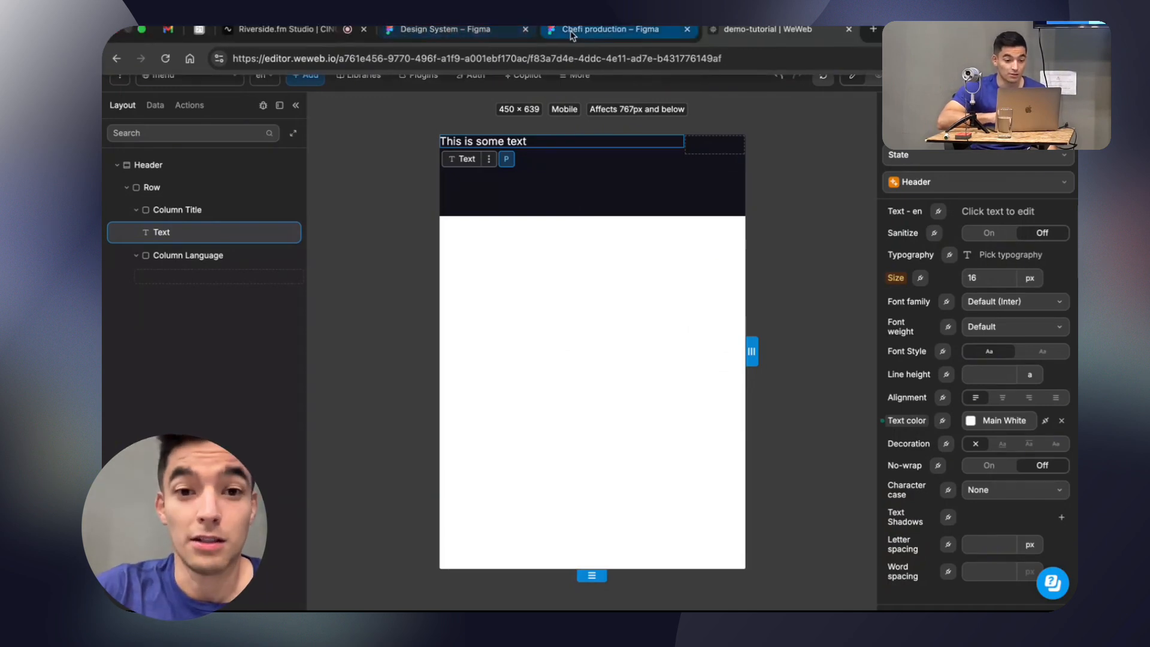
click(620, 27)
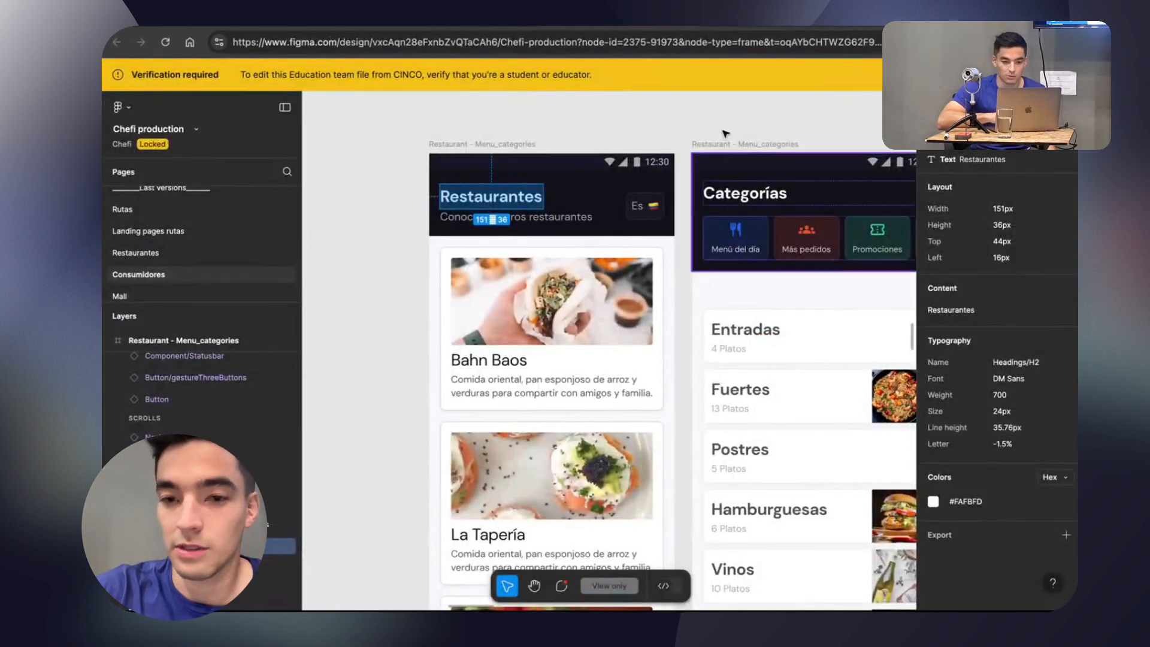
click(730, 25)
double_click(978, 273)
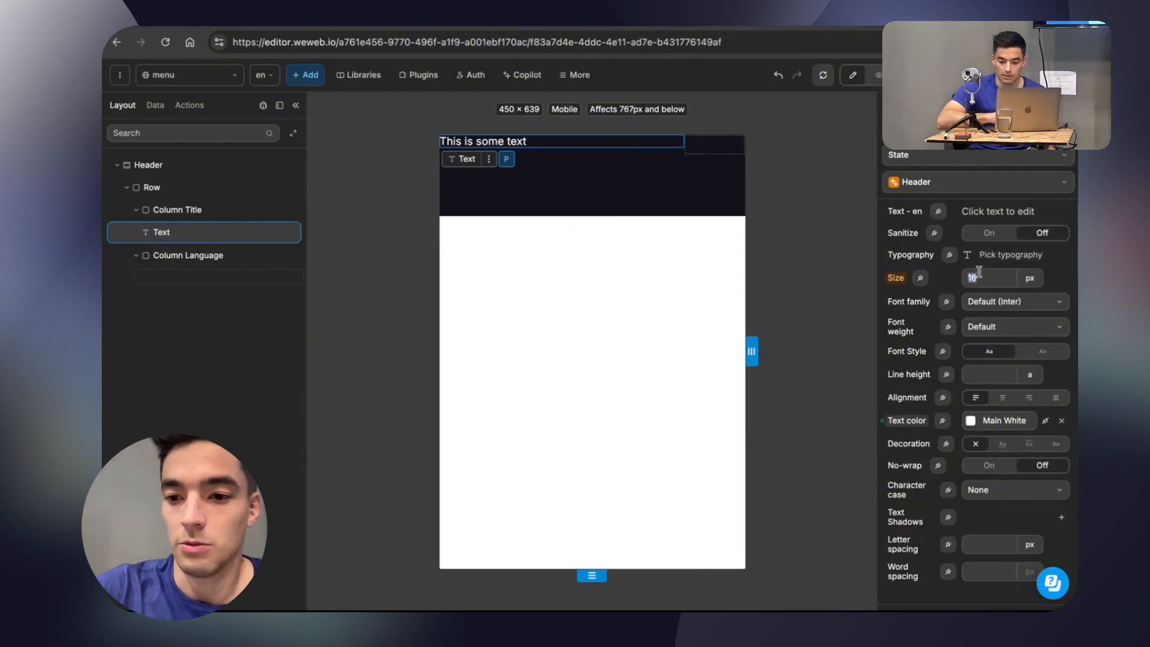
text(24)
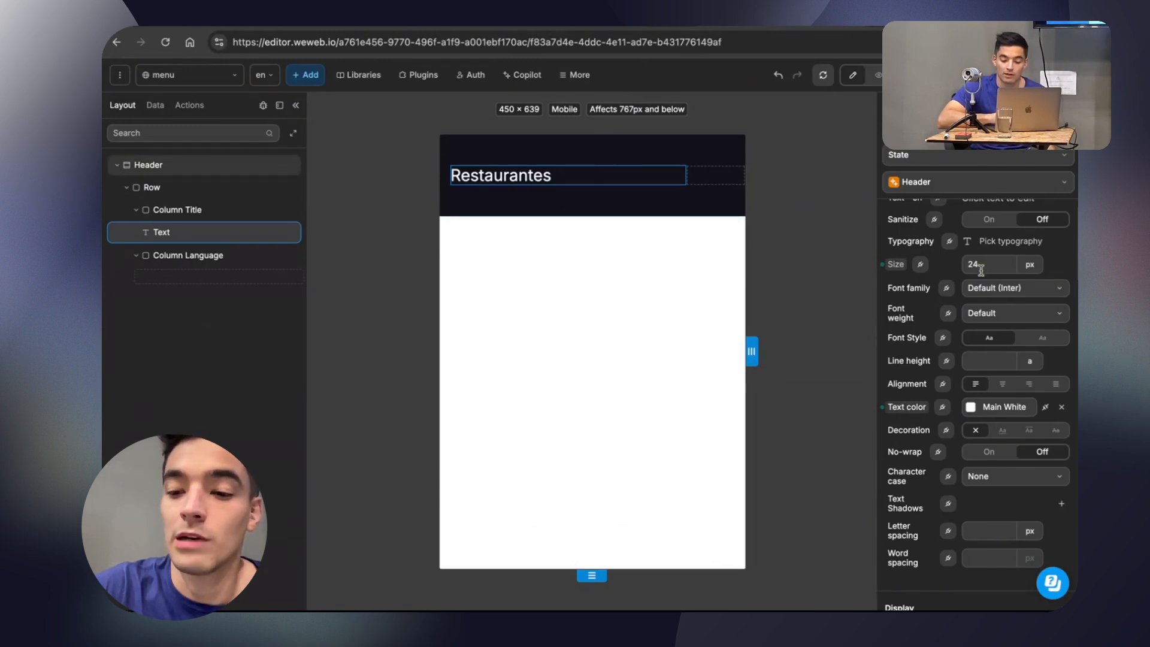
Update the Header class with the text element's changed size and new text colour.
scroll(968, 264, up, 1)
scroll(990, 374, down, 1)
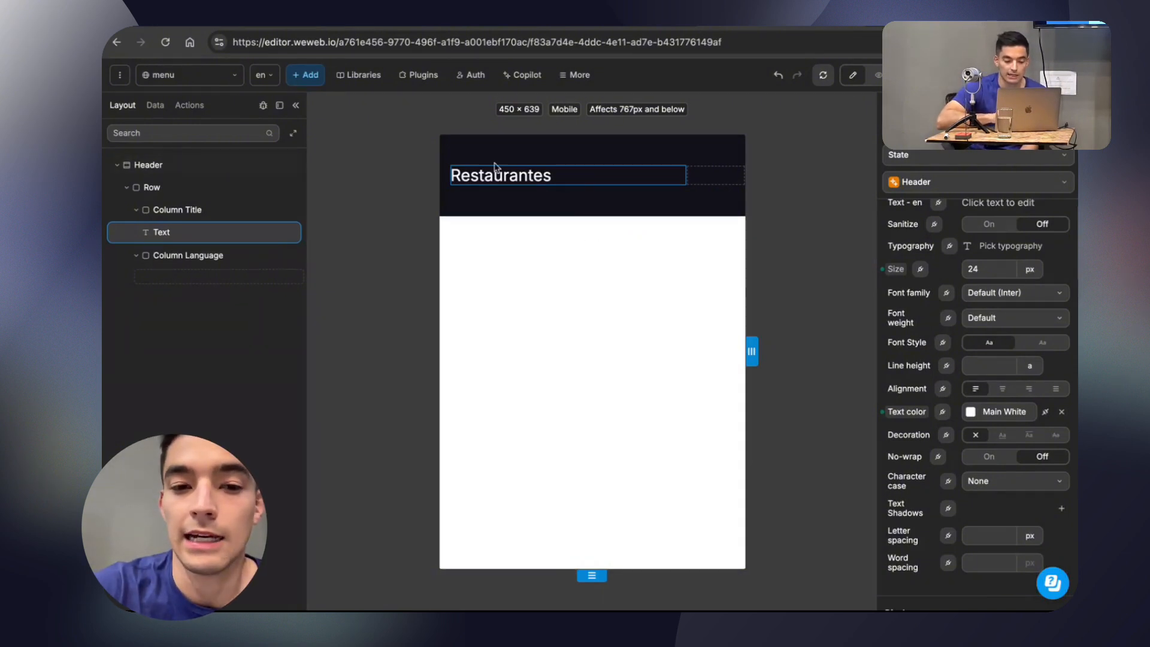
click(988, 185)
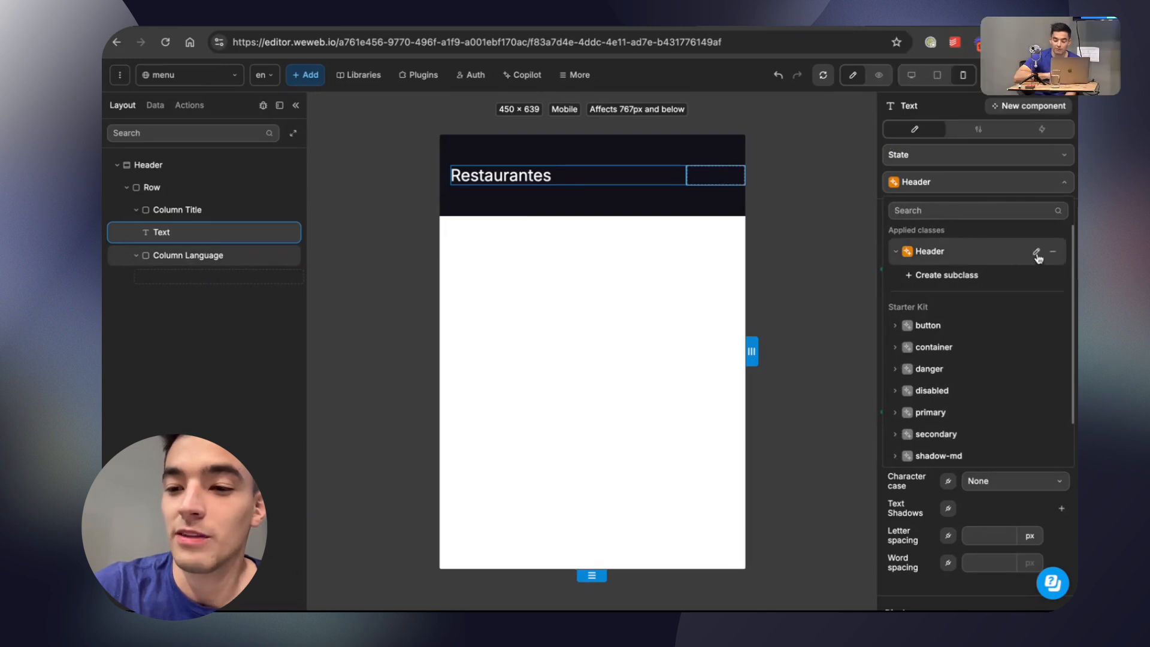
click(1036, 254)
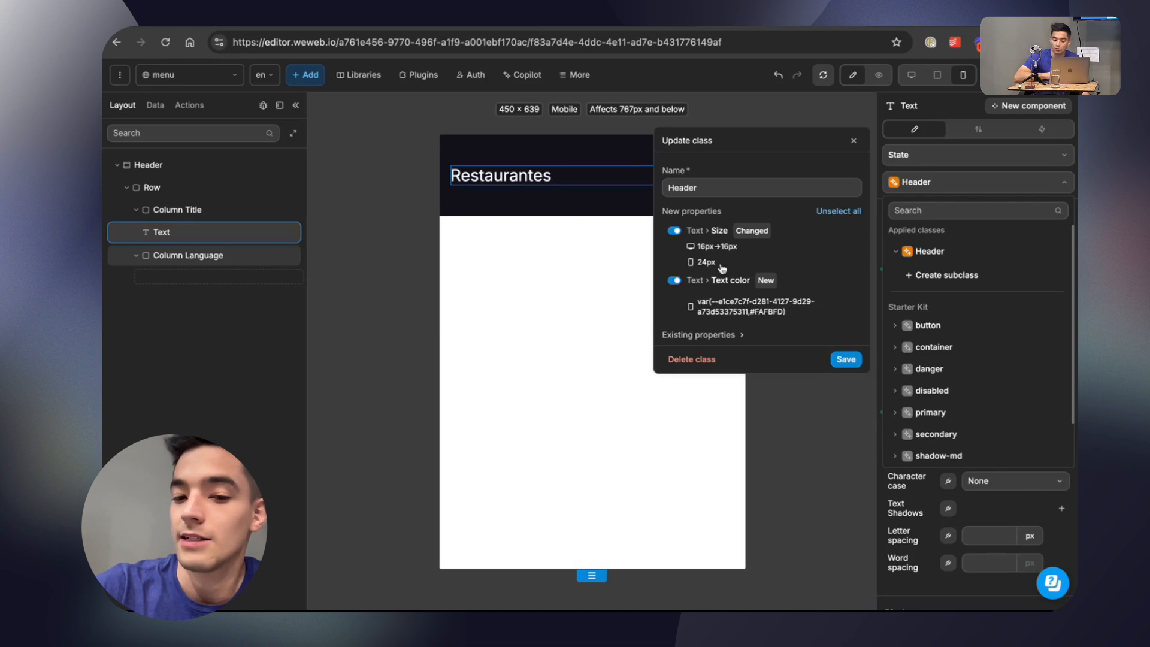
click(845, 359)
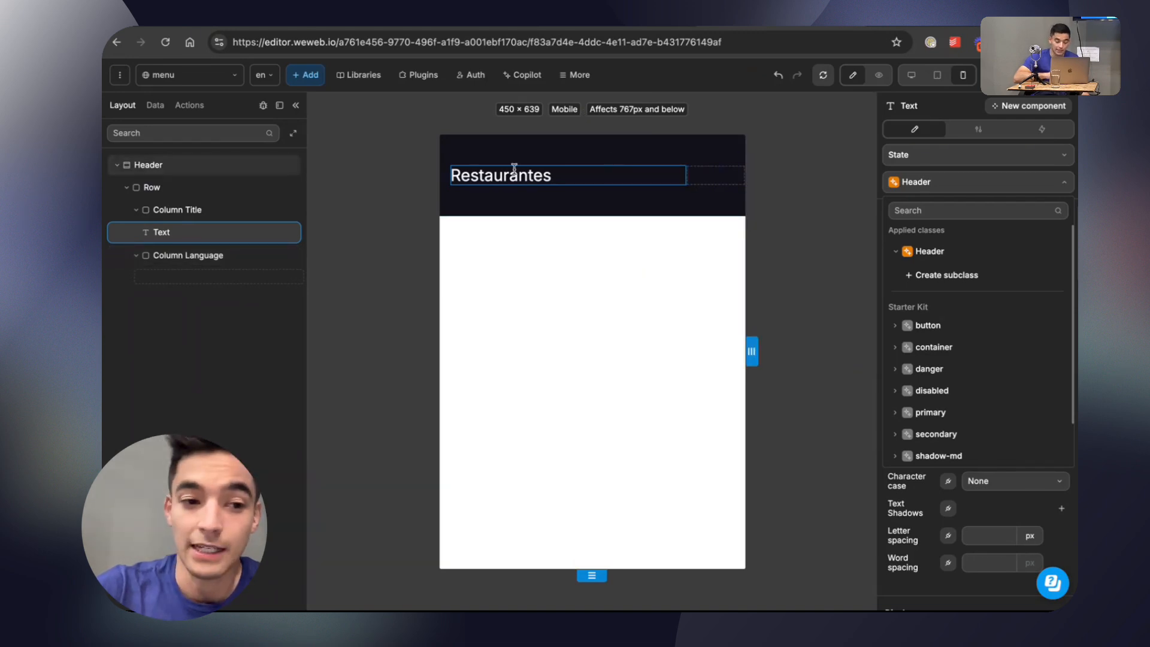
Add a second text element below the Restaurantes title in Column Title.
click(310, 79)
drag(153, 193, 251, 240)
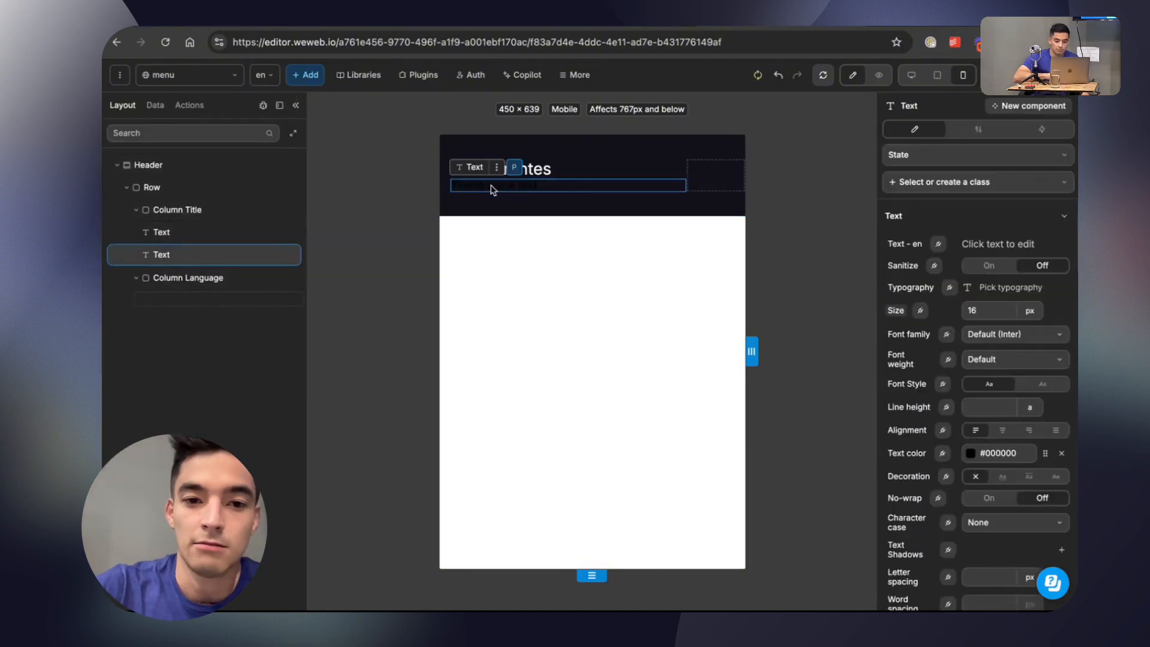
Apply the Header class to the second text element and compare it with the Restaurantes title.
click(970, 183)
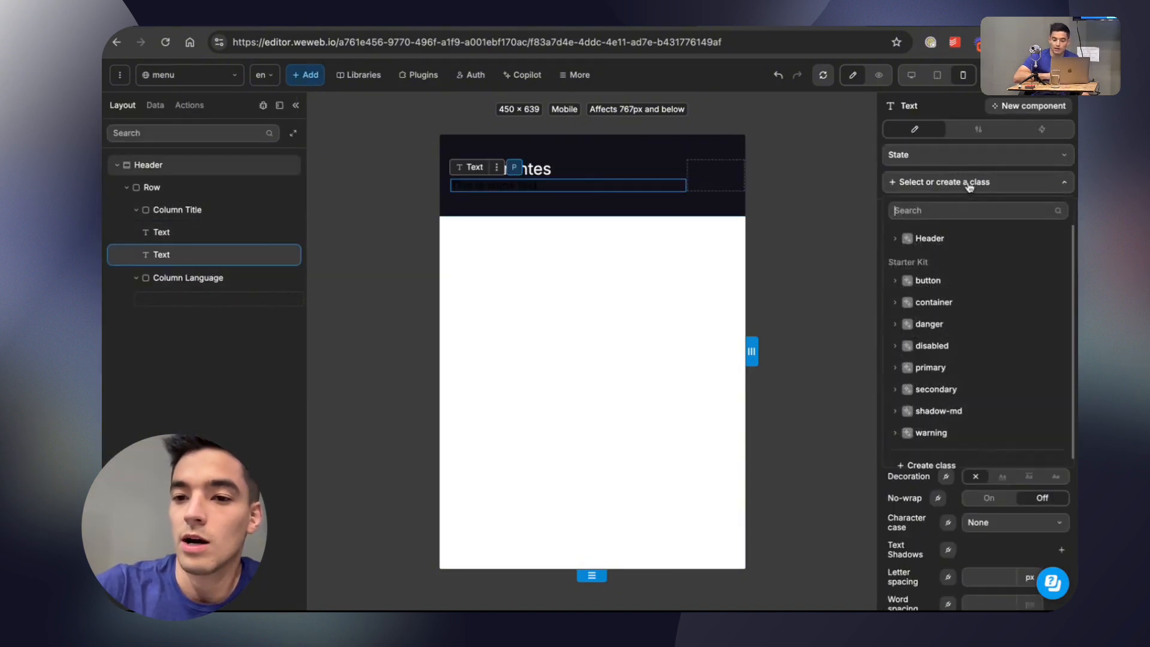
click(963, 238)
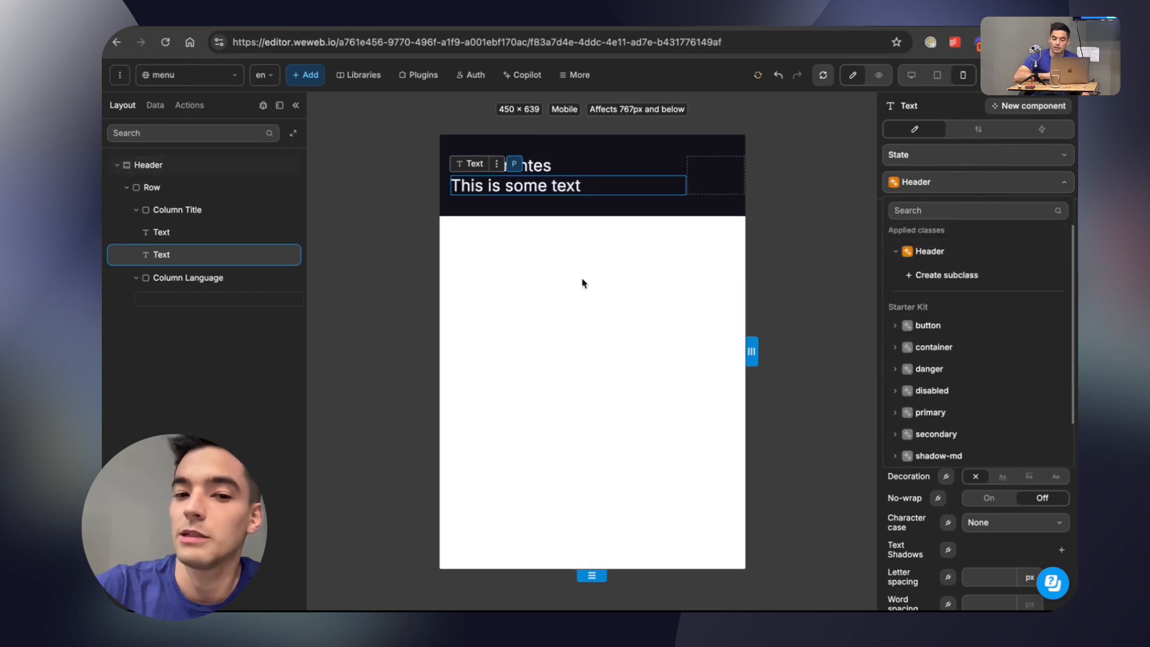
click(605, 173)
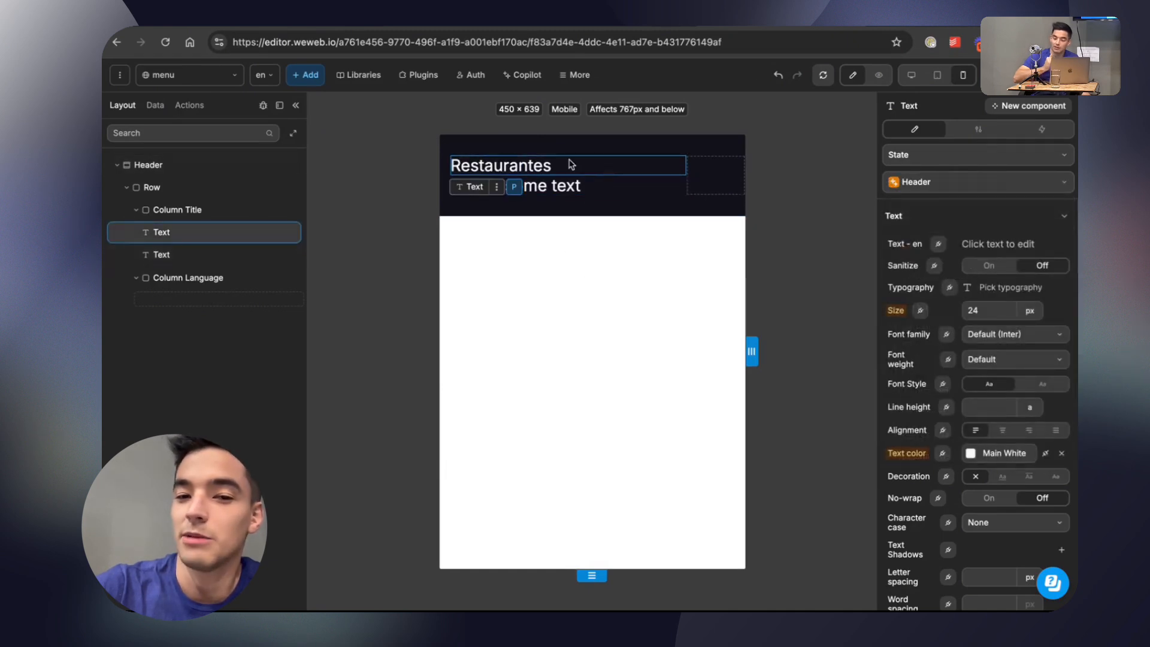
click(577, 186)
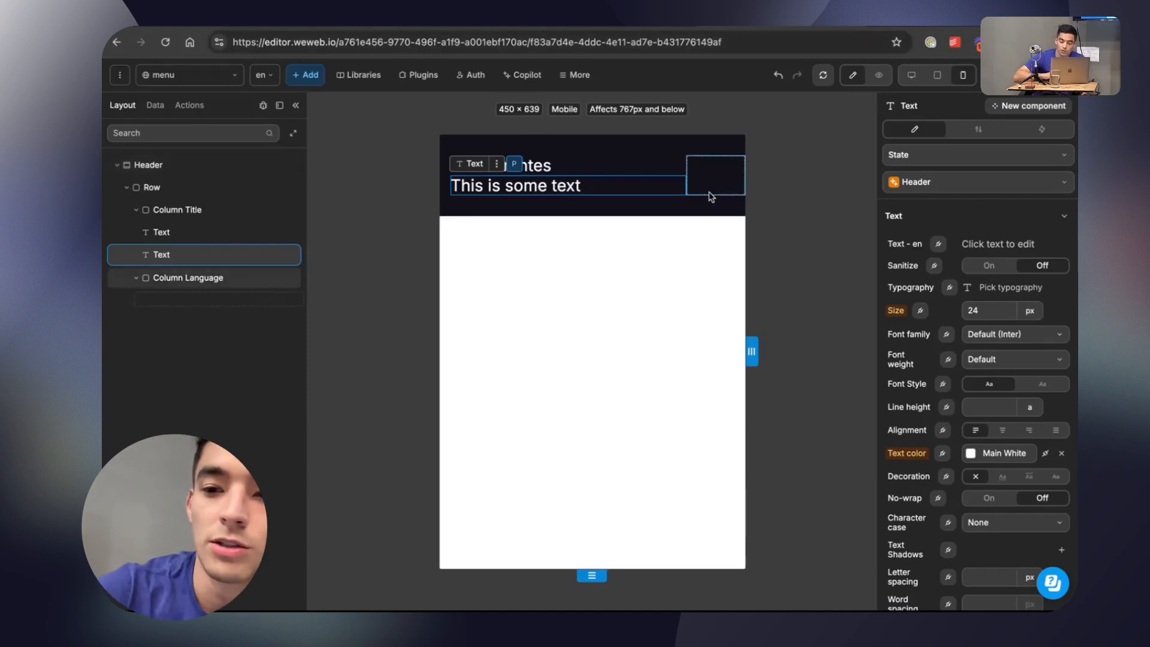
Switch to the Design System file in Figma and examine the Menu title in the My orders header.
click(470, 28)
scroll(581, 282, down, 5)
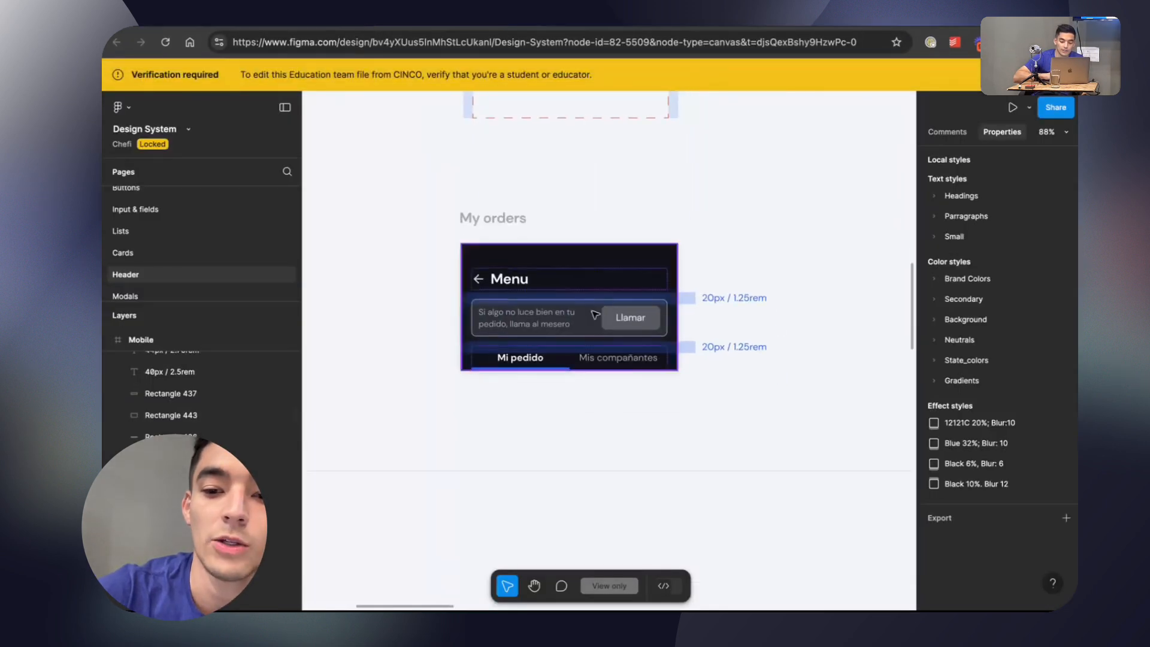
scroll(563, 301, up, 2)
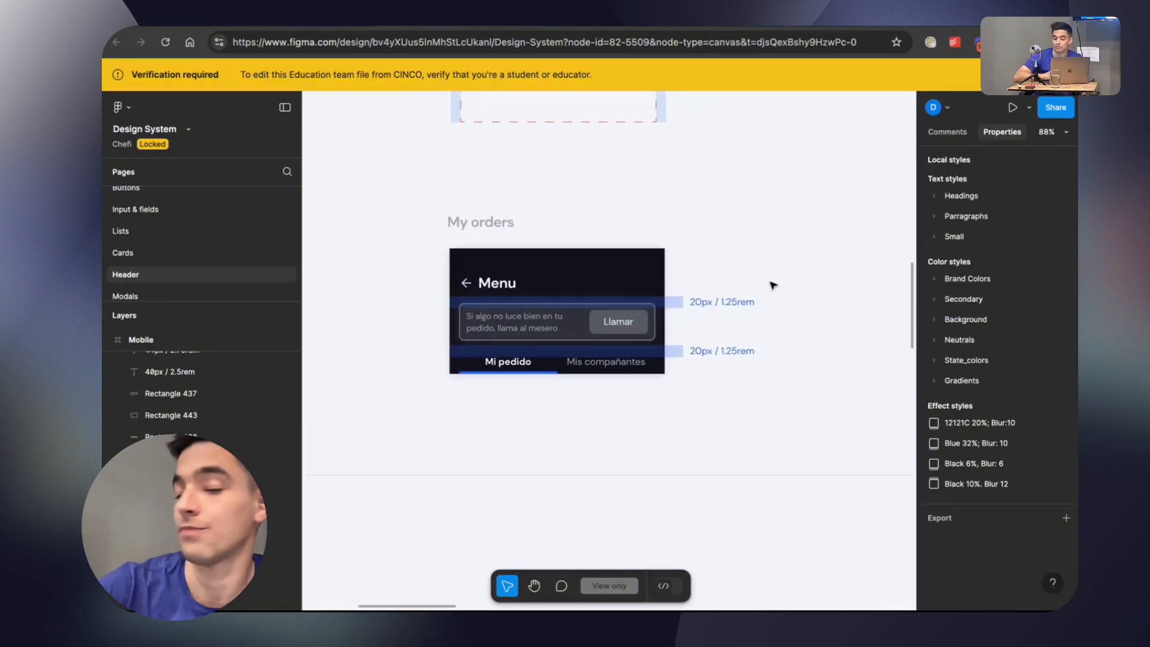
click(496, 287)
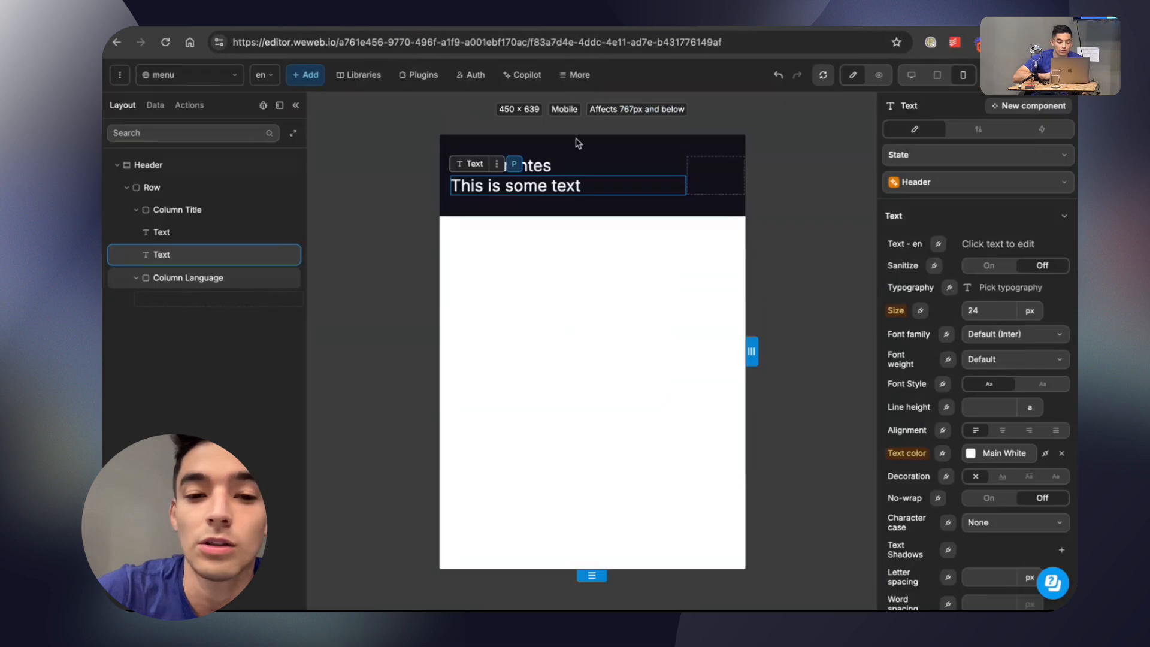
Return to WeWeb and search the second text element's class list for Header.
click(935, 188)
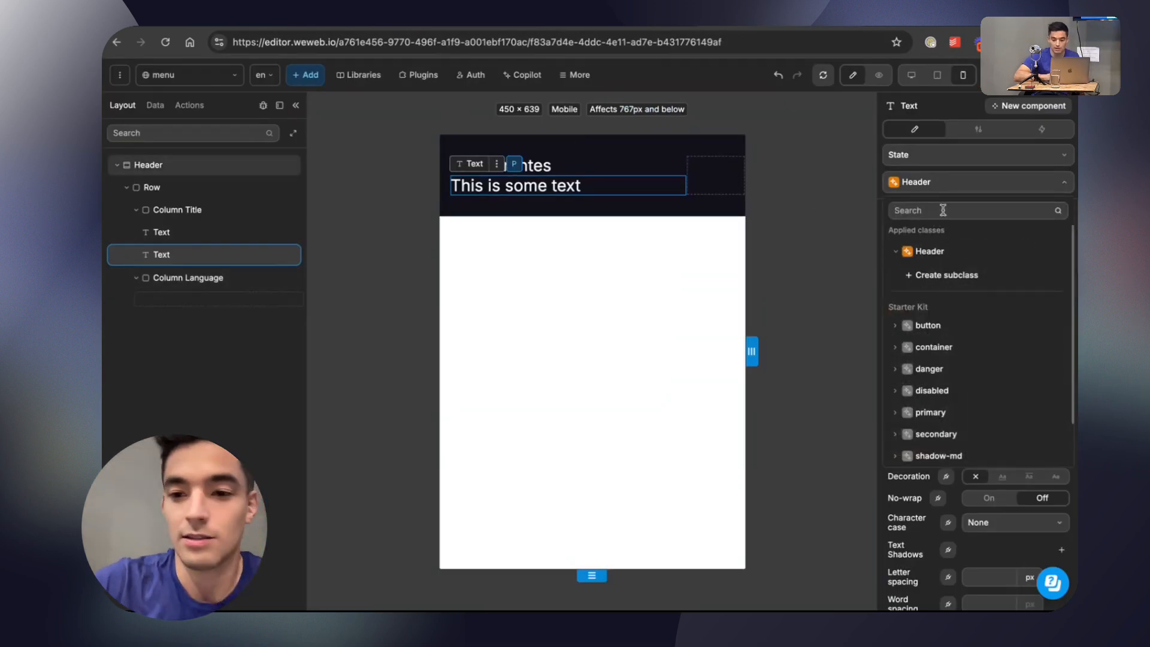
text(Header)
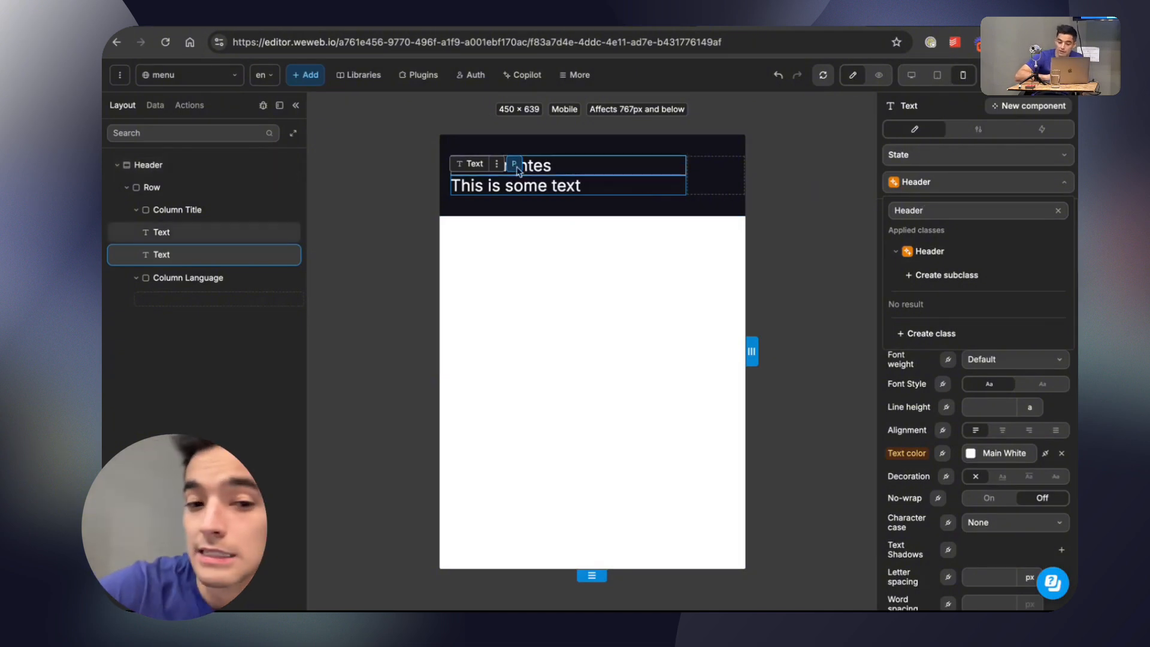
click(560, 188)
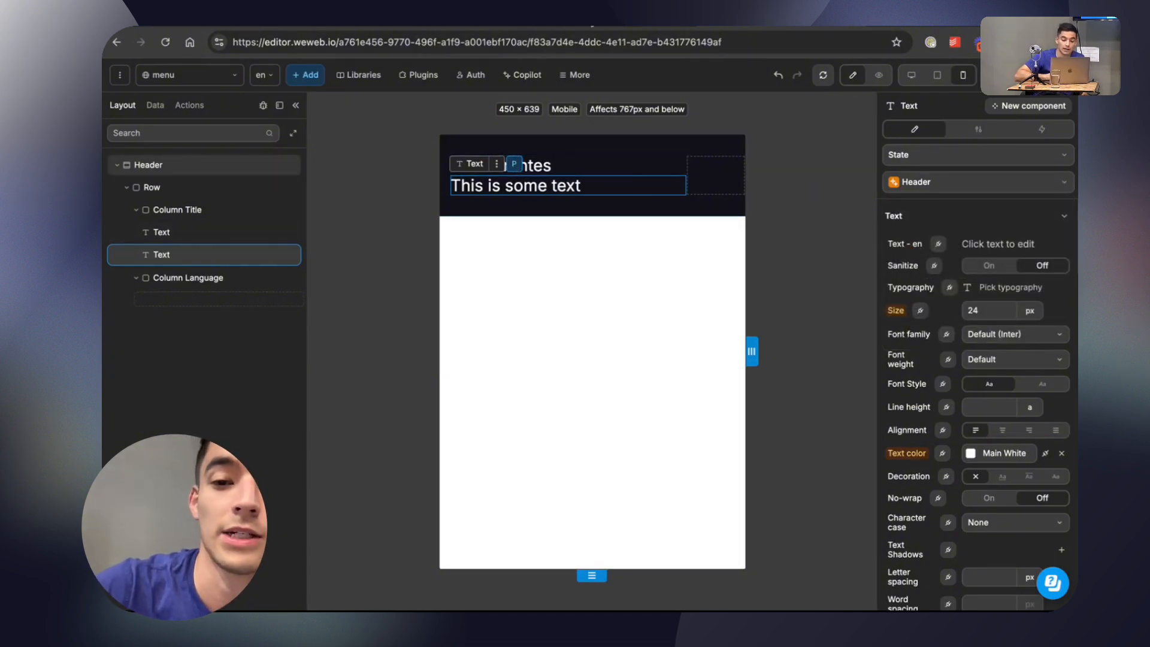
Inspect the subtitle under Restaurantes in the Chefi production file in Figma and return to WeWeb.
click(592, 24)
click(548, 220)
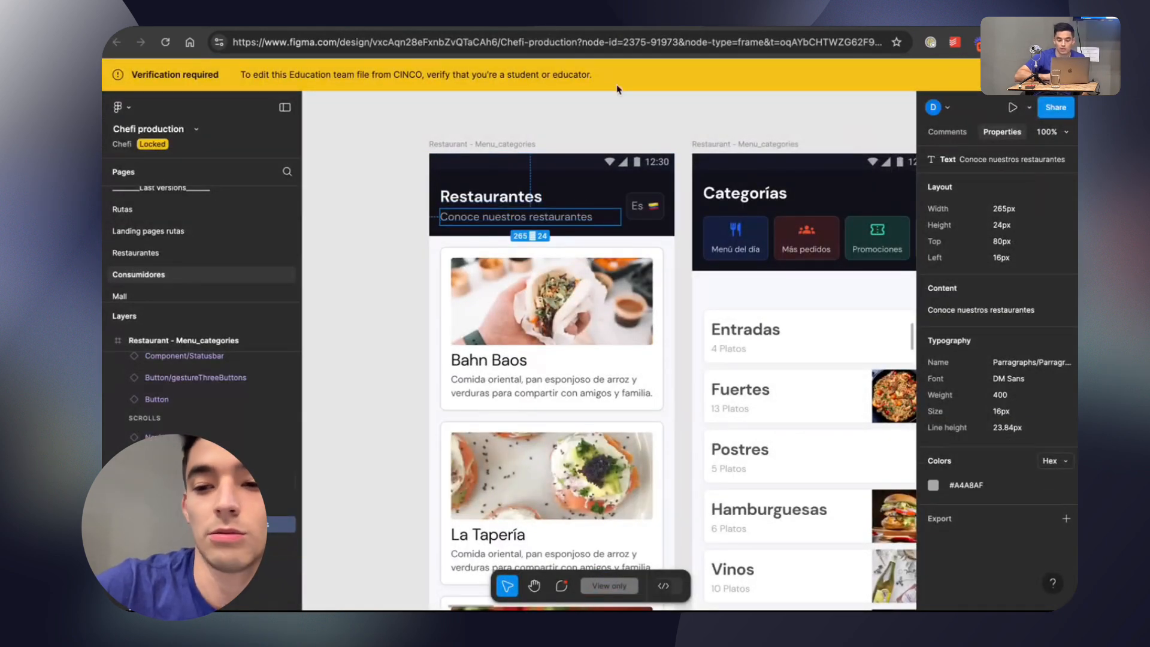
click(455, 25)
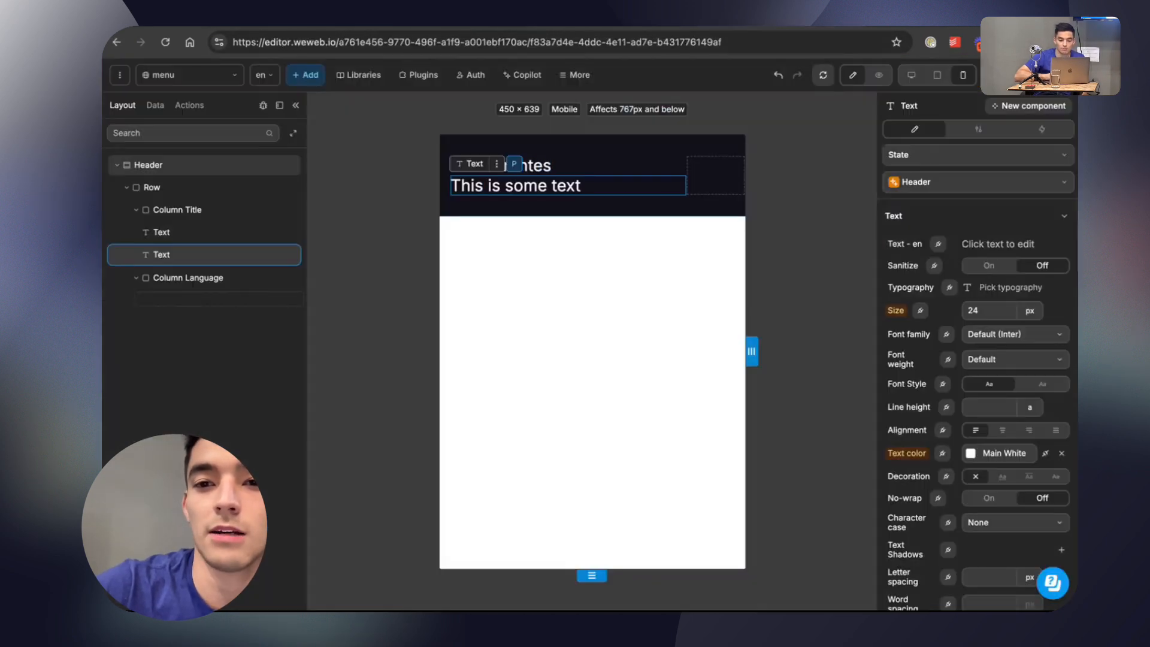
Remove the Header class from the second text element.
click(965, 184)
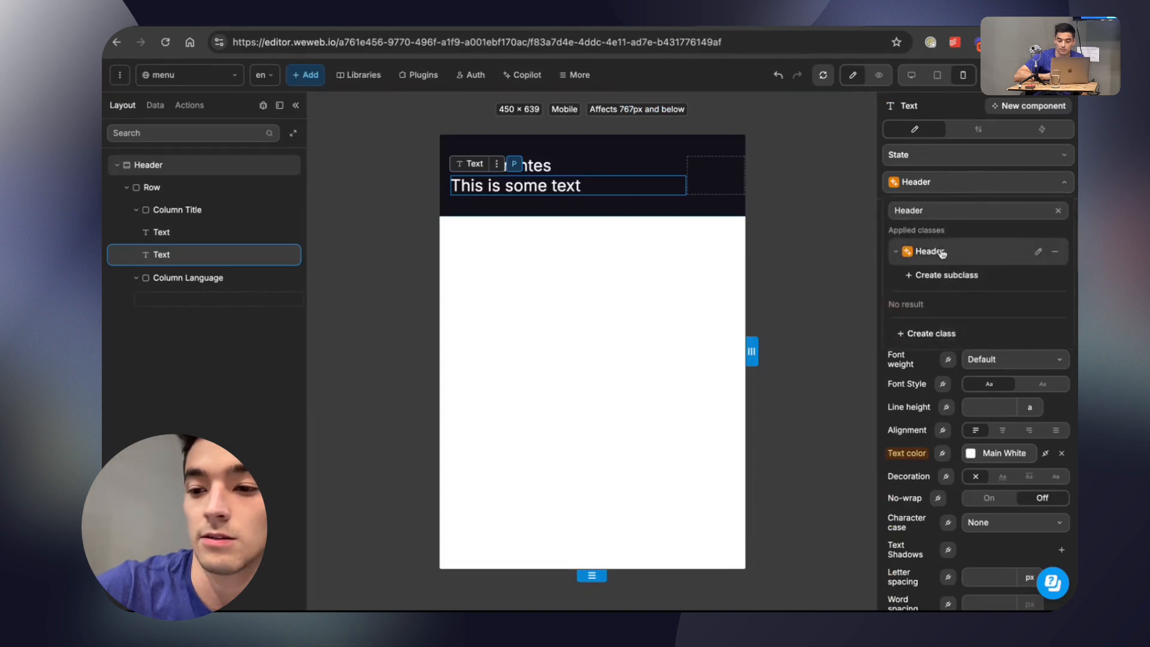
click(1056, 255)
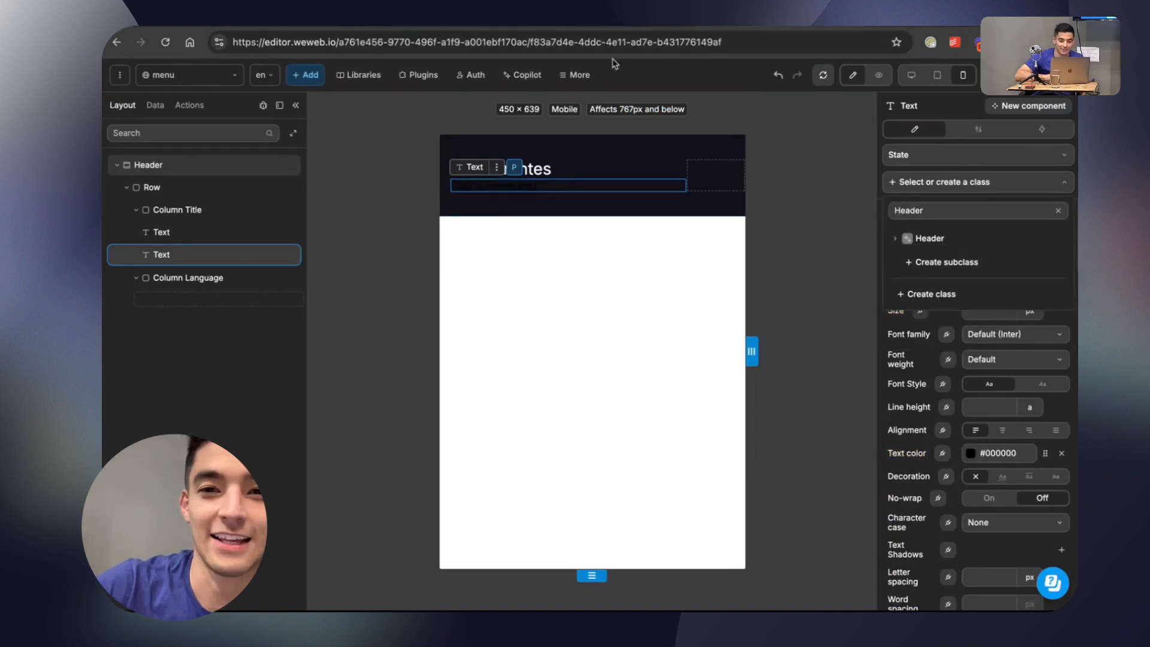
Replace the second text element's content with "Conoce nuestros restaurantes".
click(607, 26)
click(455, 26)
double_click(546, 187)
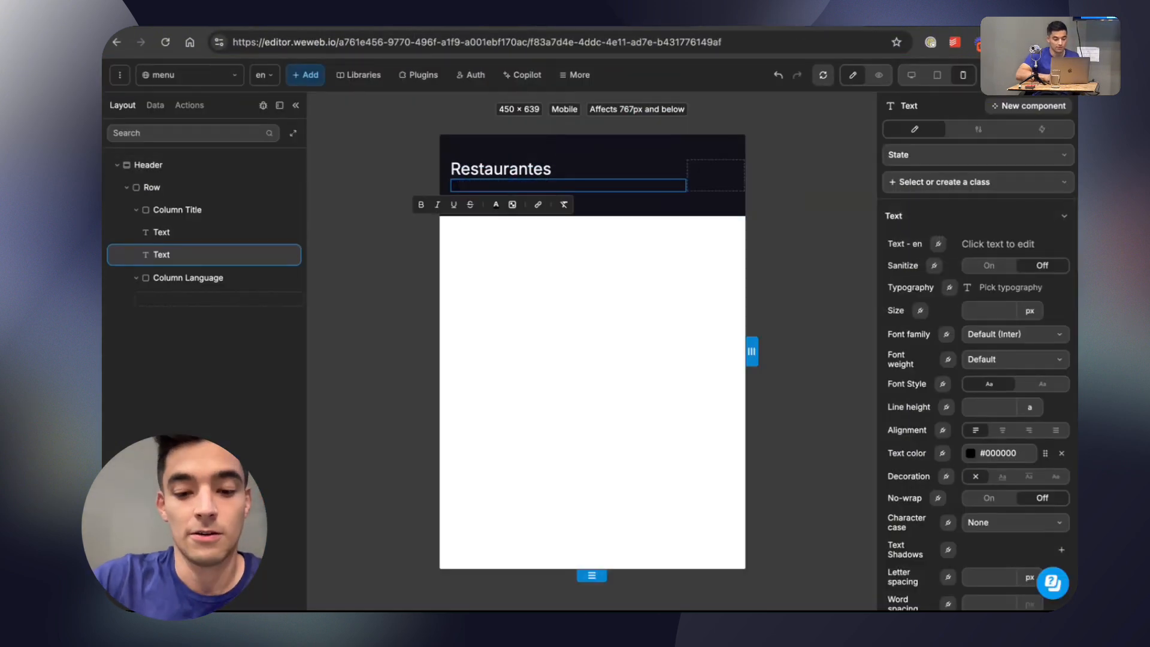
key(super+v)
text(s restaurantes)
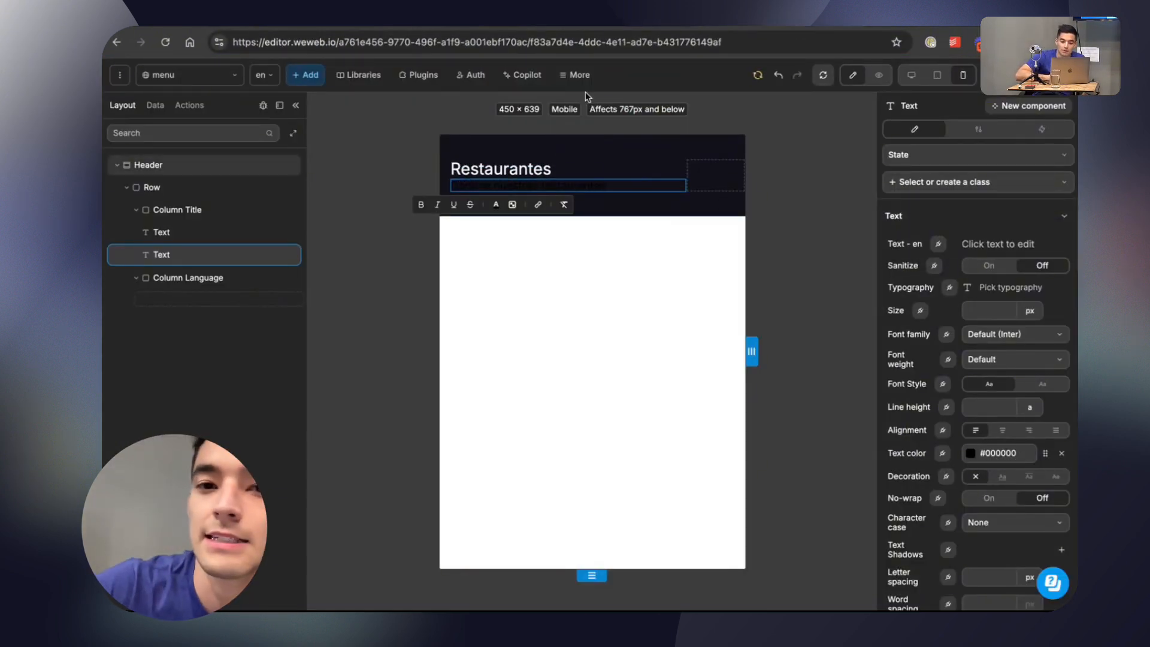
Copy the subtitle's colour #A4A8AF from Figma and set the subtitle's text size in WeWeb to 16 px.
click(629, 24)
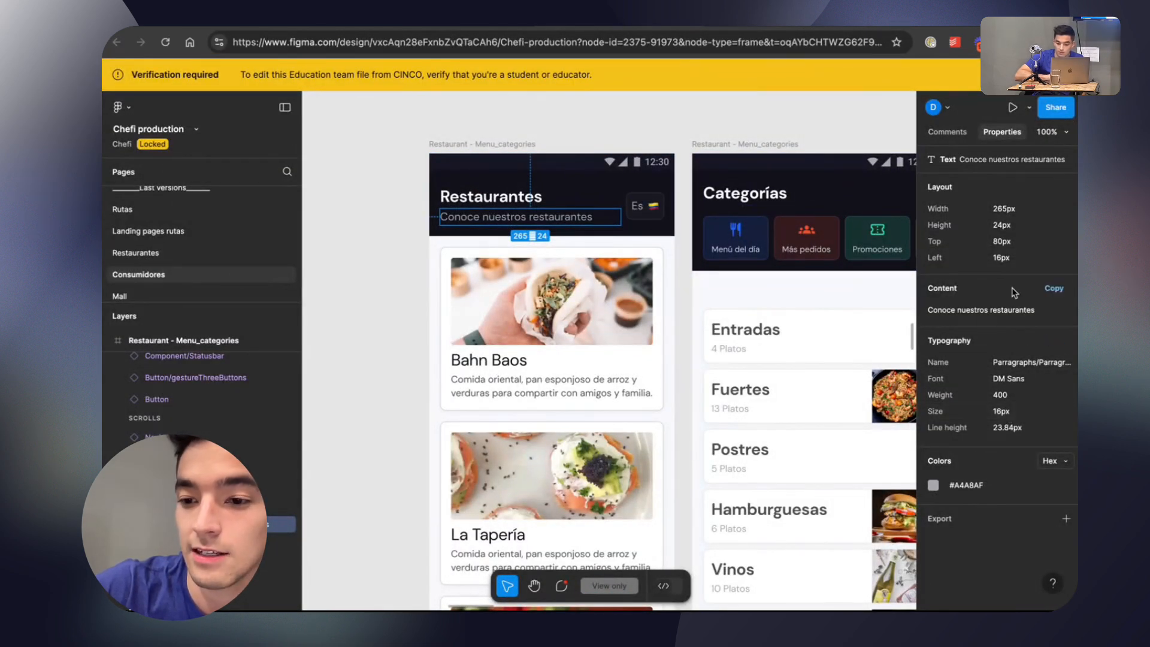
click(1019, 465)
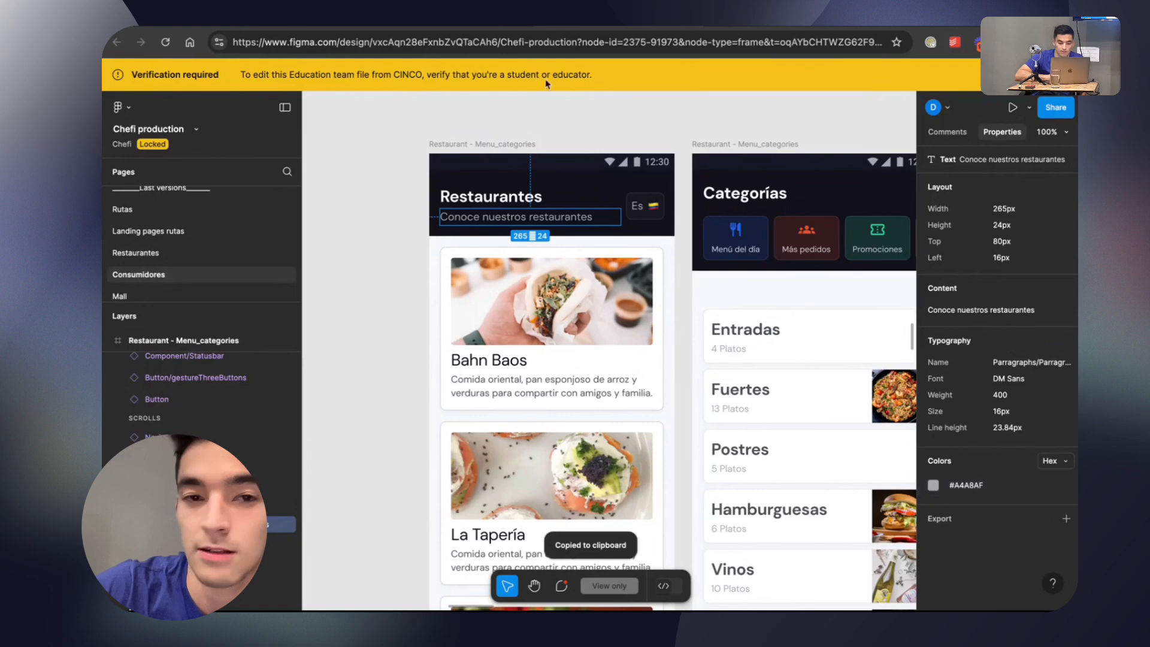
click(536, 25)
click(703, 28)
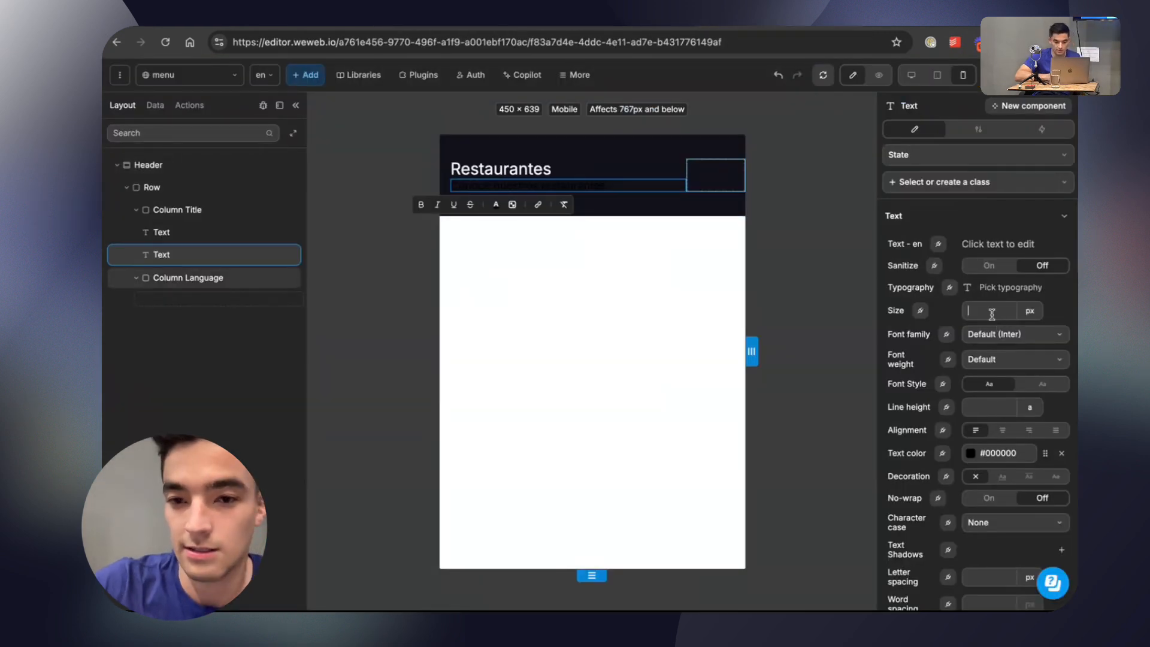
text(16)
Create a library colour named Main Gray in the Main colors folder with hex #A4A8AF for the subtitle text.
scroll(1027, 395, down, 1)
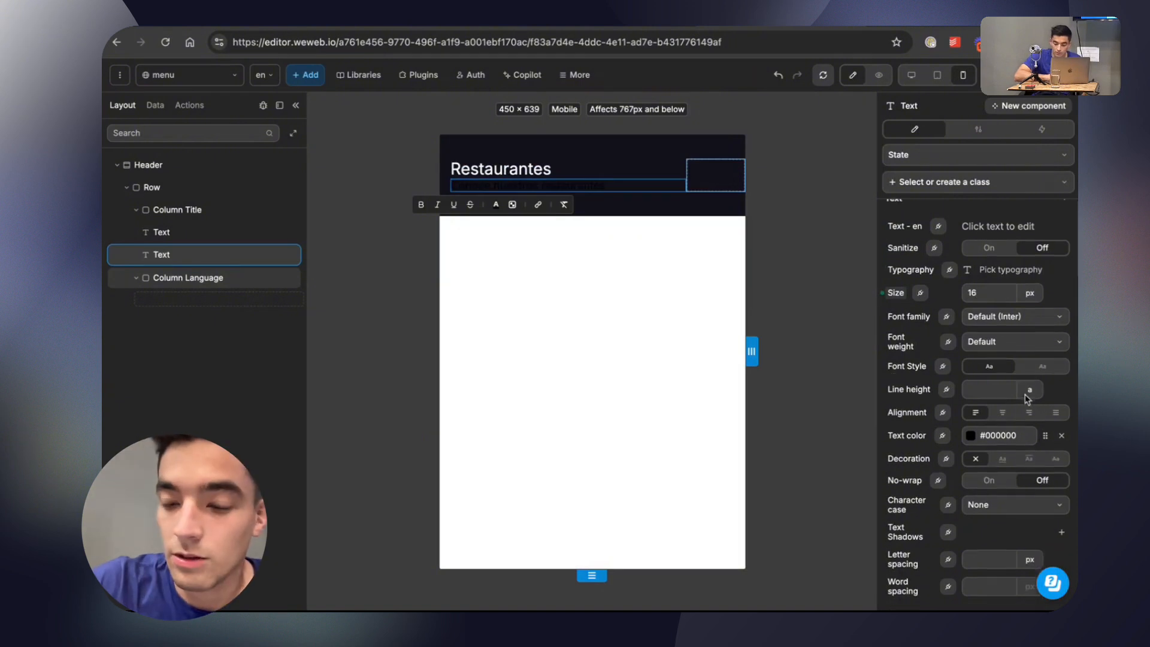
click(1041, 437)
click(837, 172)
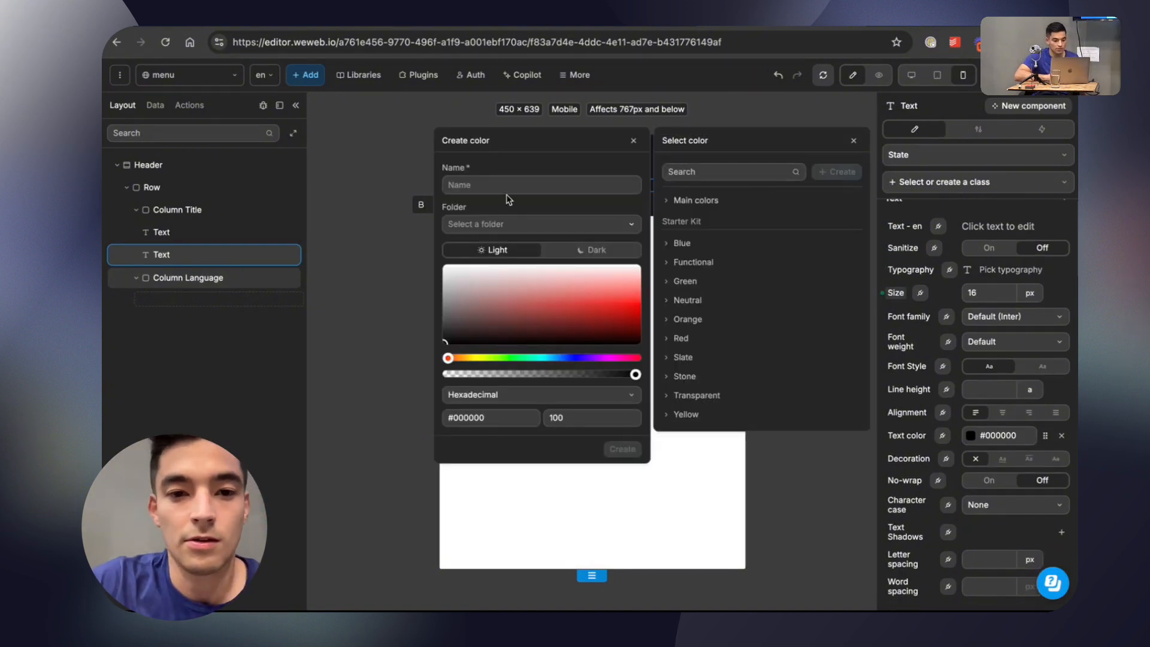
text(Main Gray)
click(487, 225)
click(488, 268)
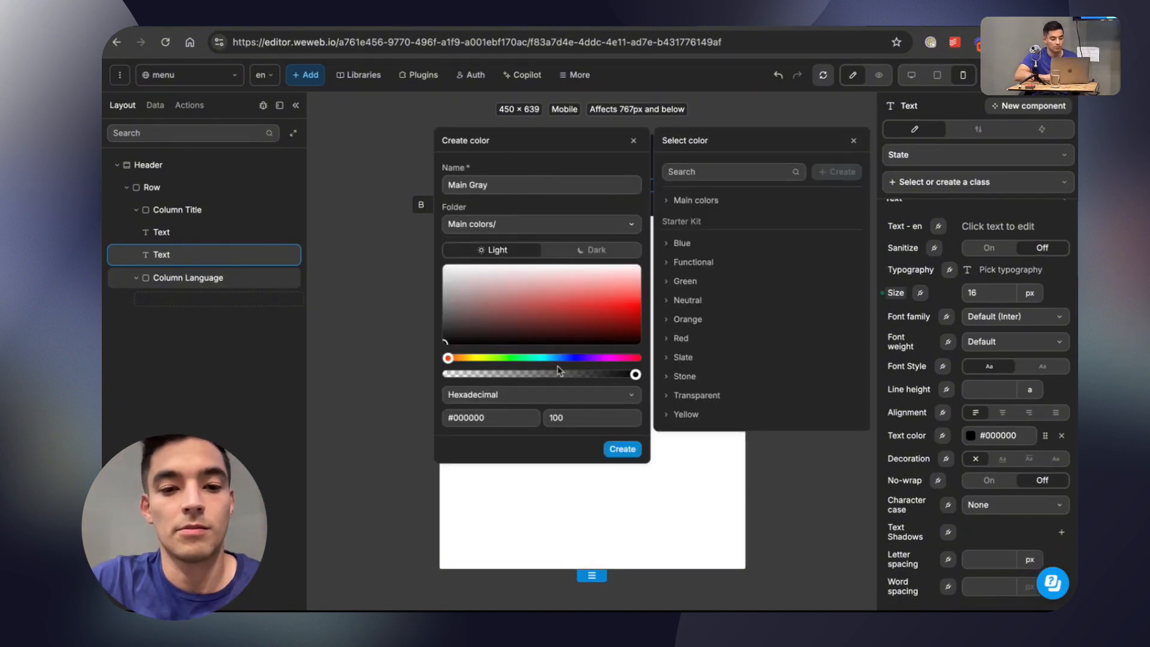
triple_click(493, 414)
key(super+v)
drag(493, 419, 369, 399)
key(BackSpace)
click(515, 417)
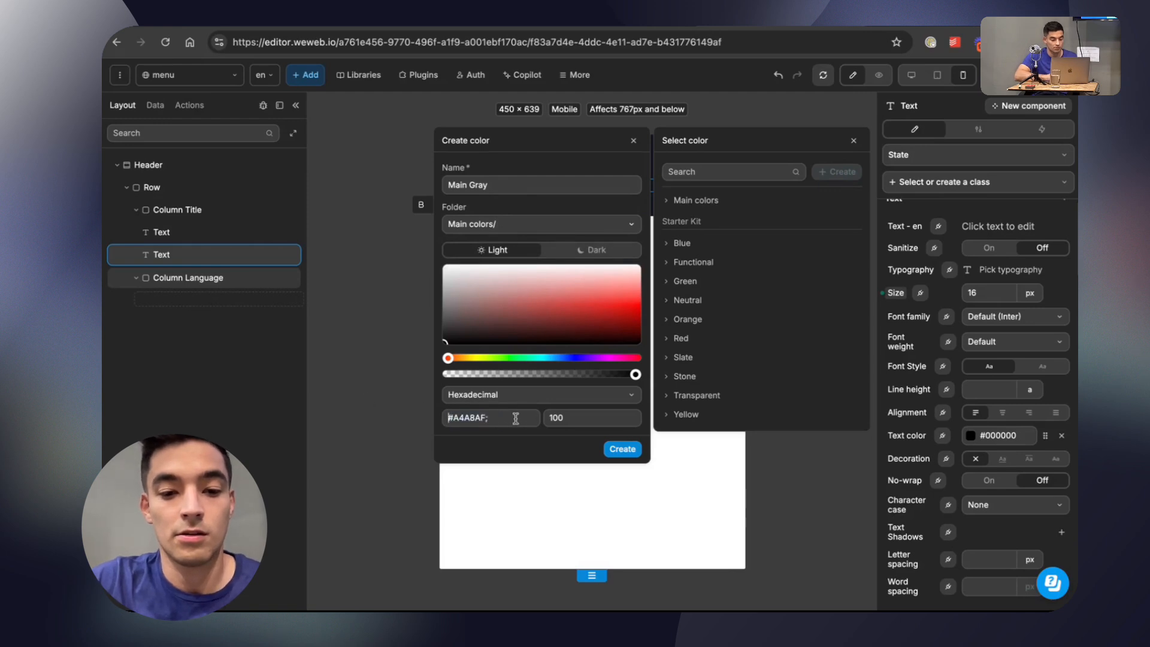
key(BackSpace)
click(622, 449)
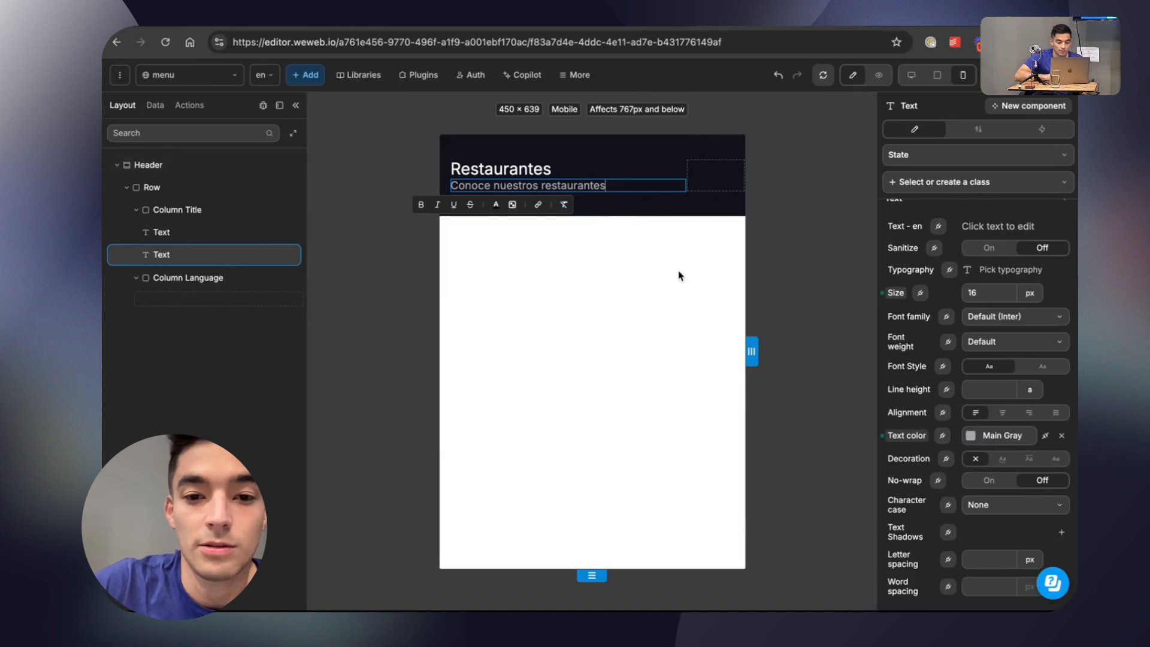
Check the subtitle's font in Figma and open the Google font import for WeWeb's project fonts.
click(572, 25)
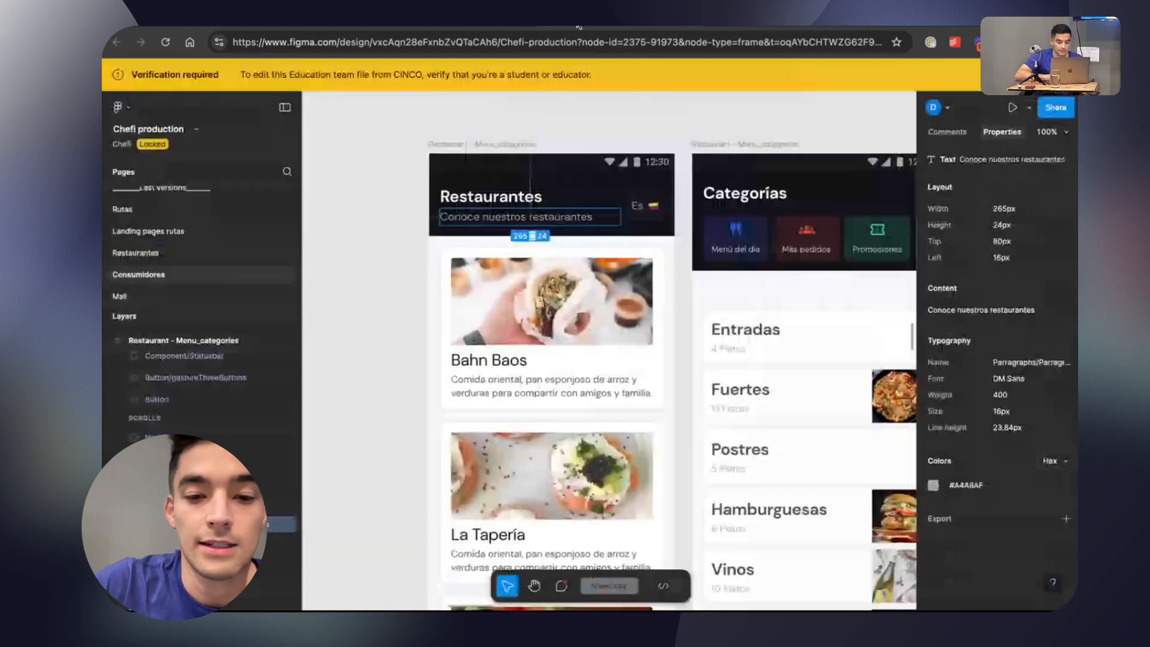
click(756, 28)
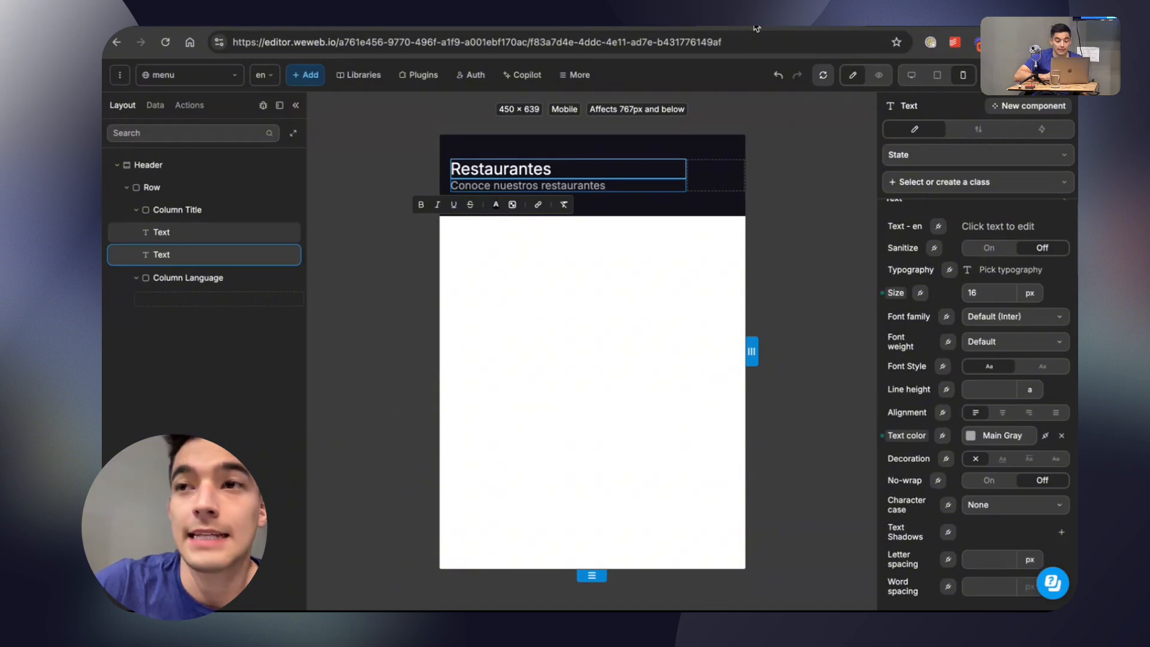
click(995, 319)
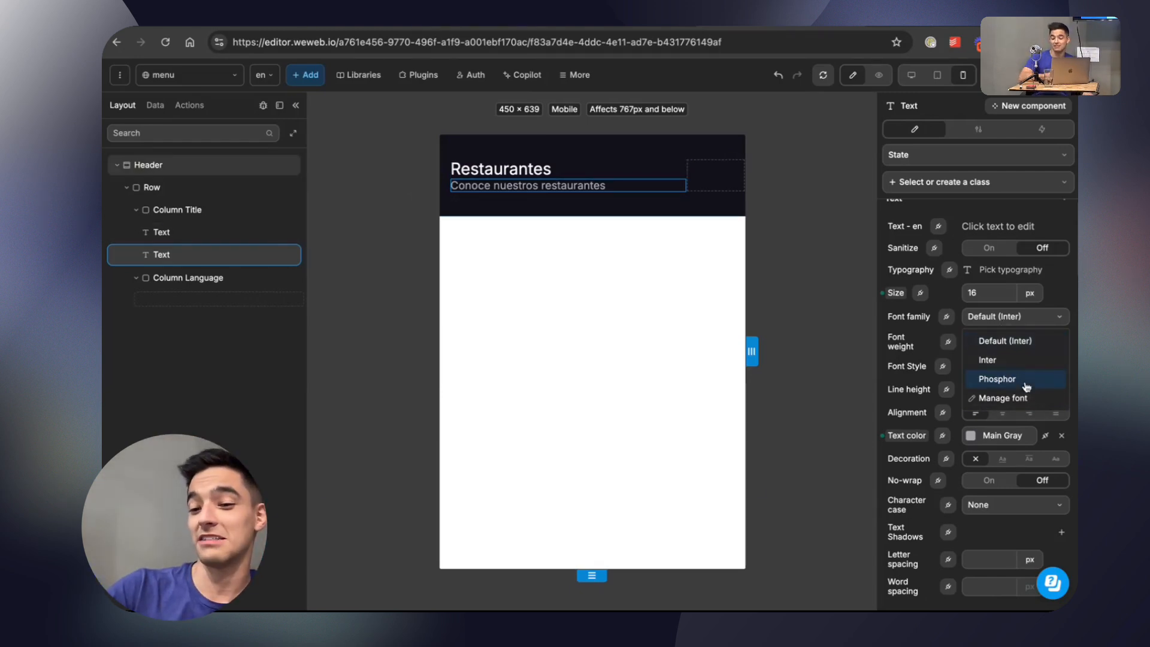
click(1000, 398)
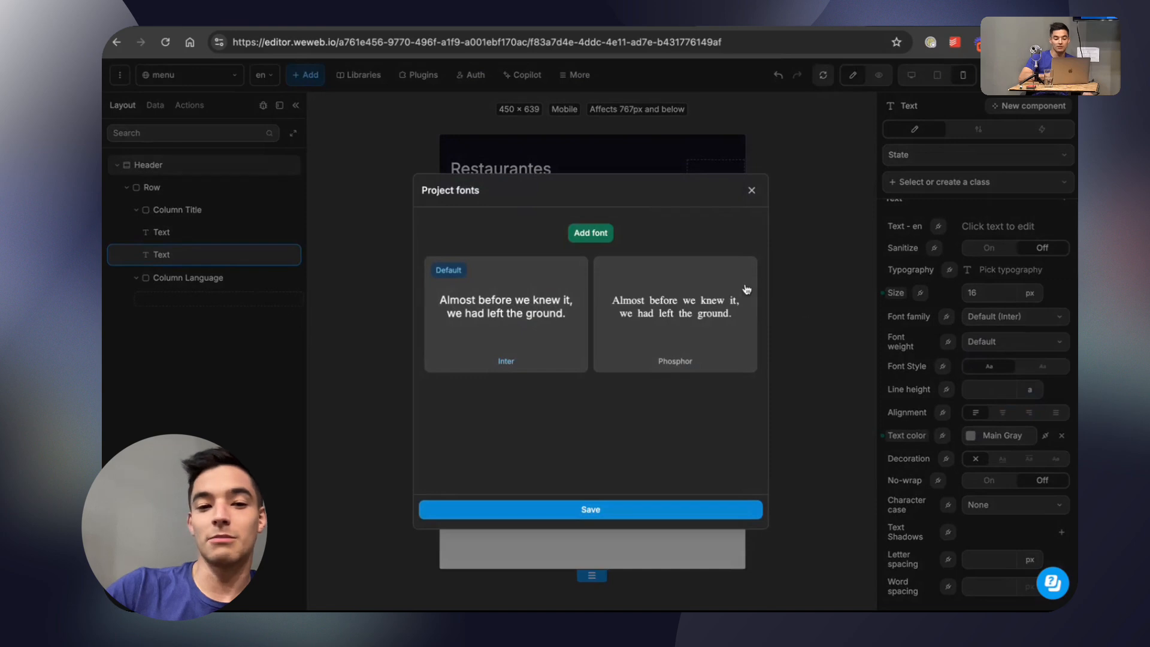
click(576, 233)
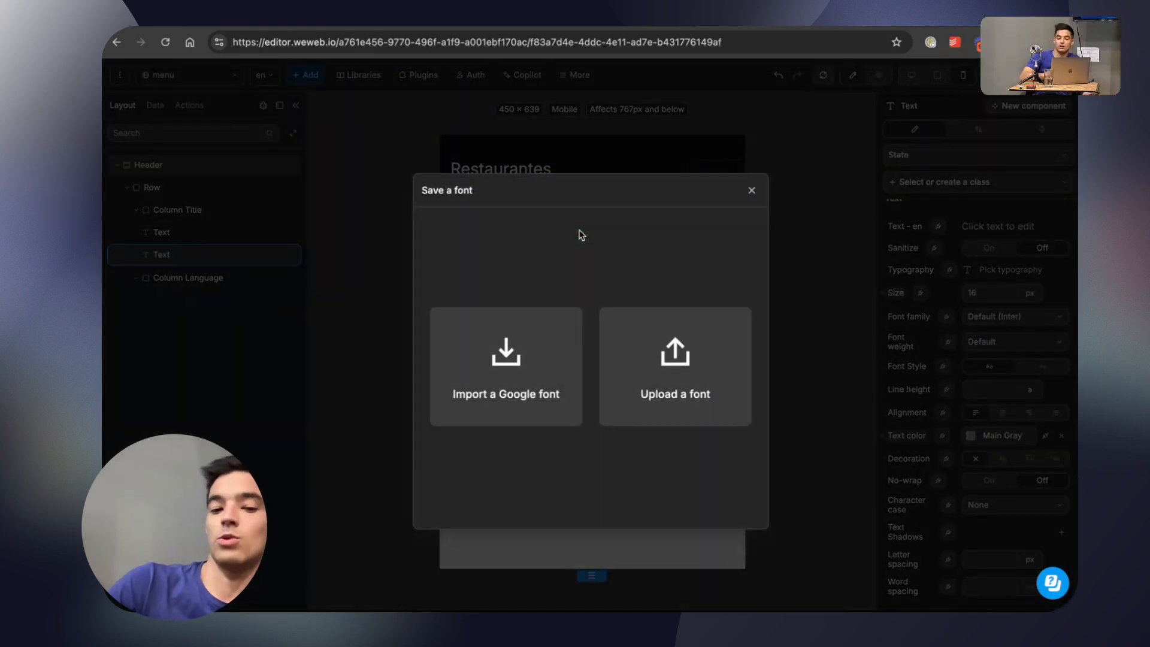
click(550, 352)
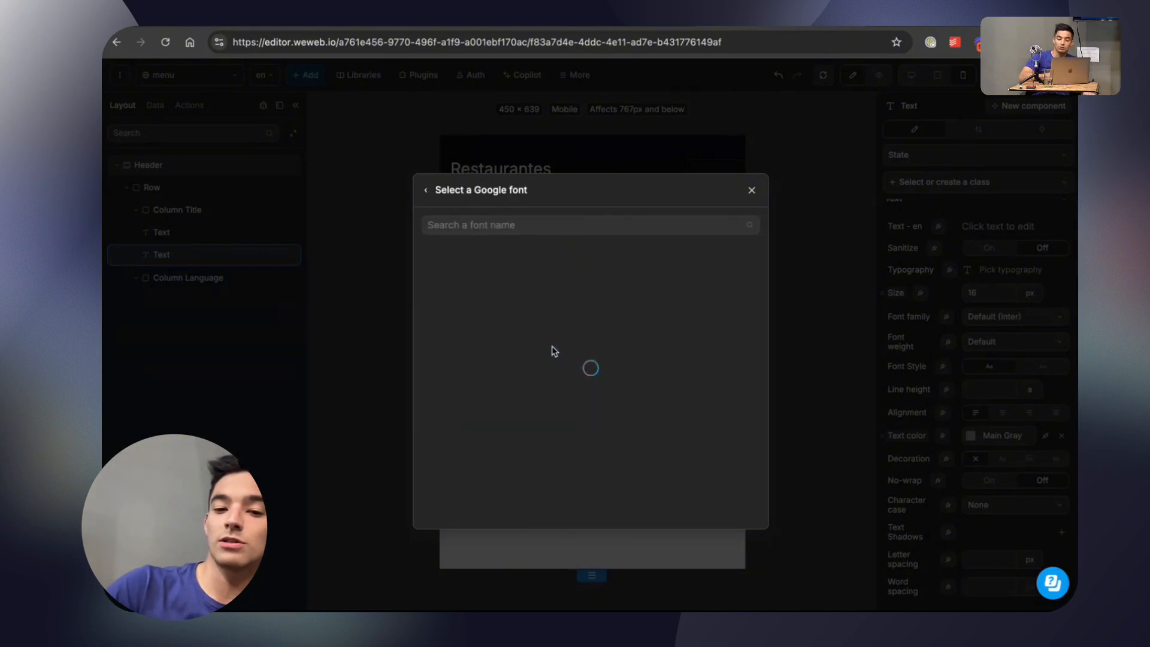
Confirm the subtitle's font in Figma, then find DM Sans among the Google fonts in WeWeb and select it.
scroll(585, 318, down, 5)
scroll(585, 314, up, 10)
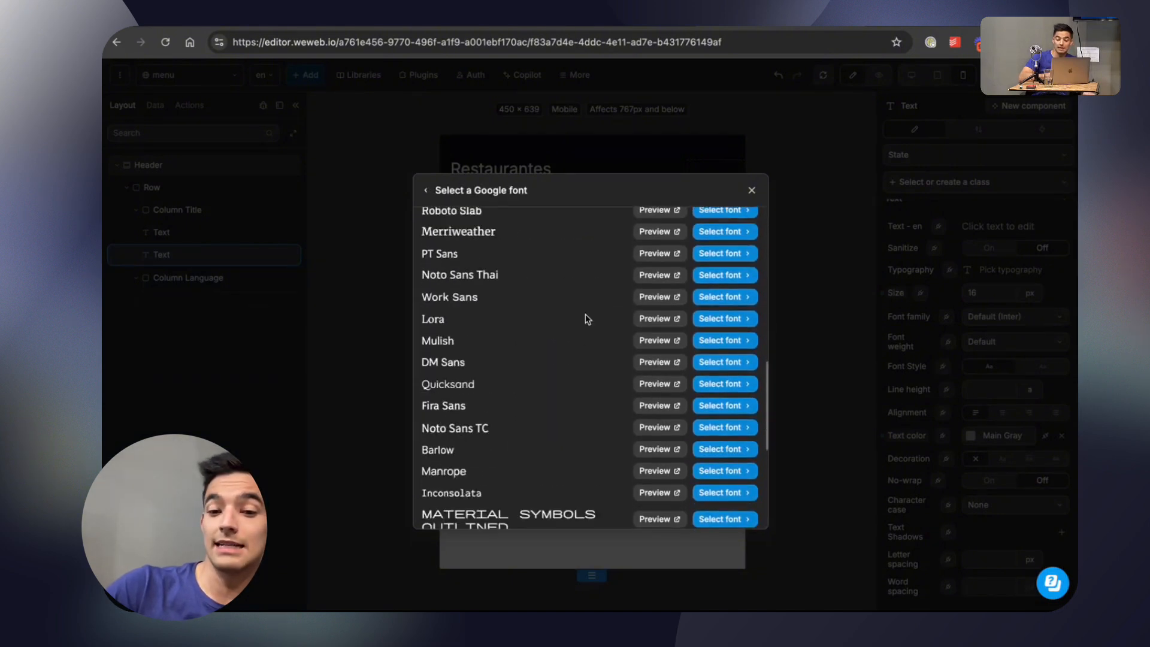
scroll(642, 329, down, 1)
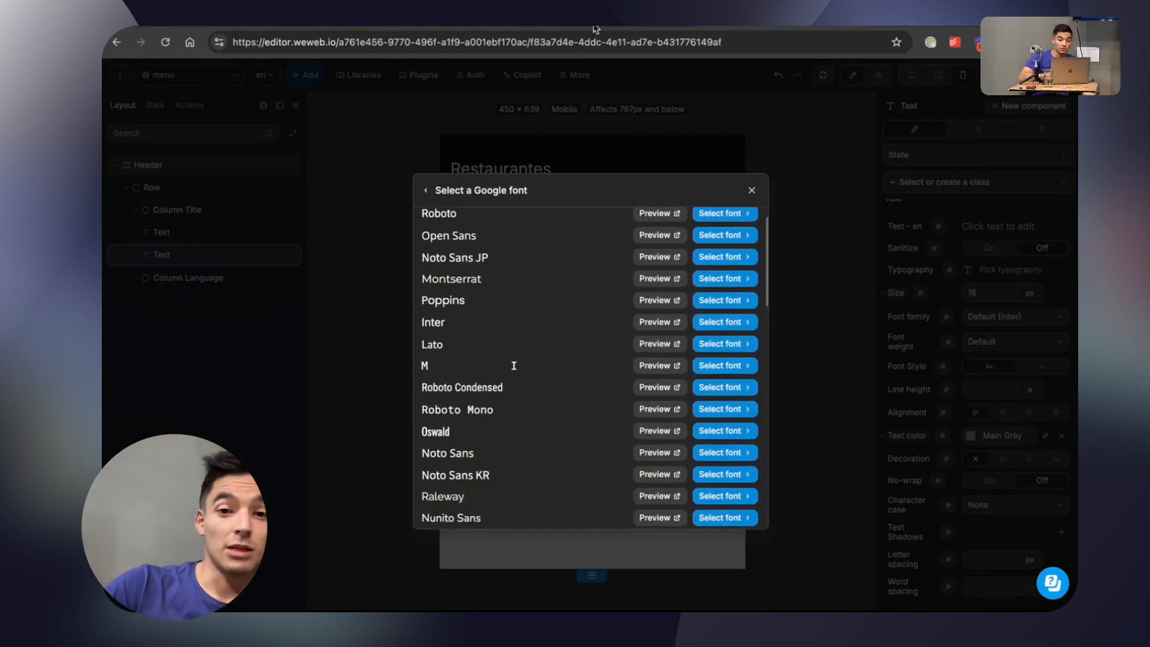
click(596, 27)
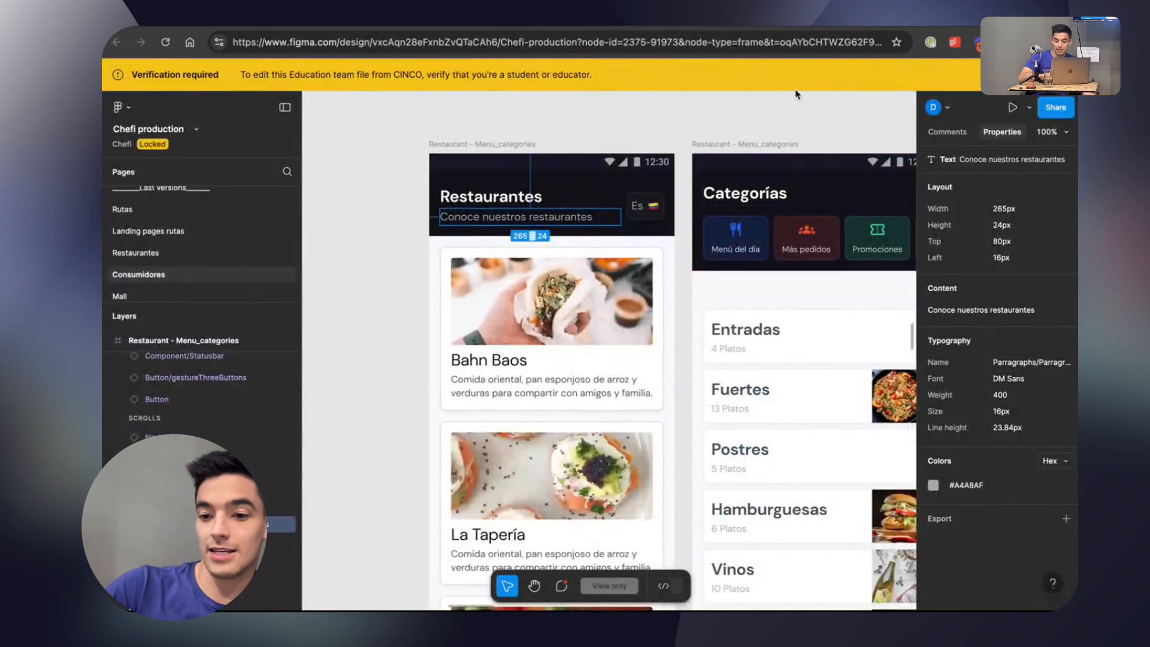
click(558, 27)
scroll(533, 222, up, 2)
click(526, 226)
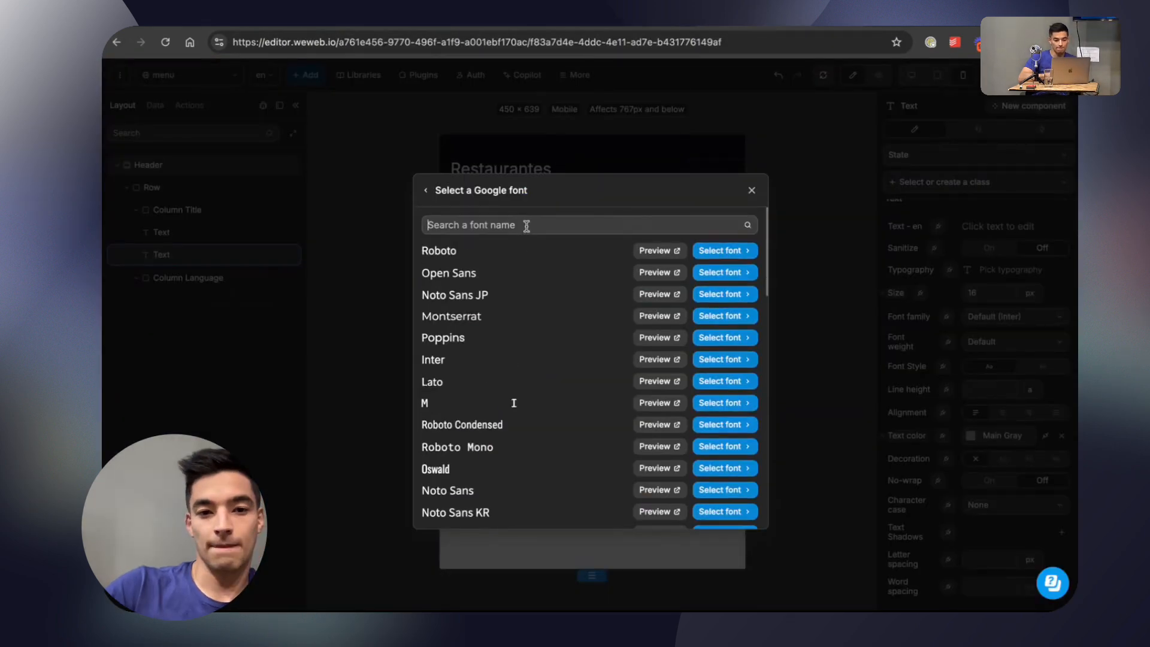
text(DM)
click(722, 251)
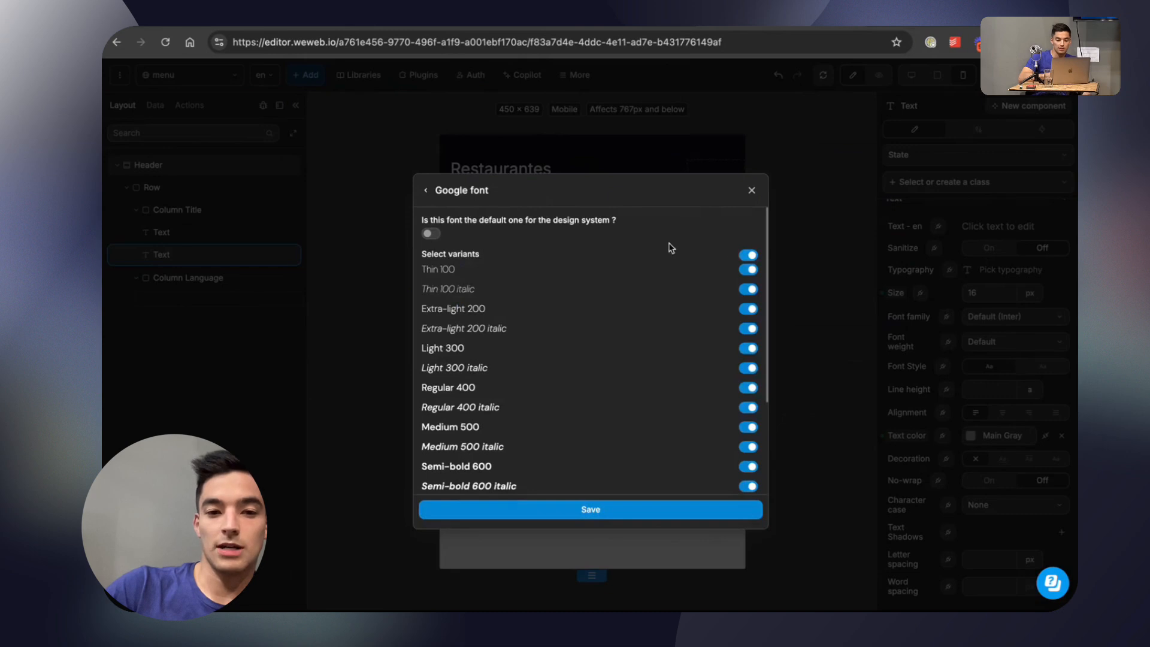
Make DM Sans the design system's default font with all variants enabled, checking the Figma texts' weights, and save the project fonts.
scroll(540, 333, down, 3)
scroll(540, 333, up, 3)
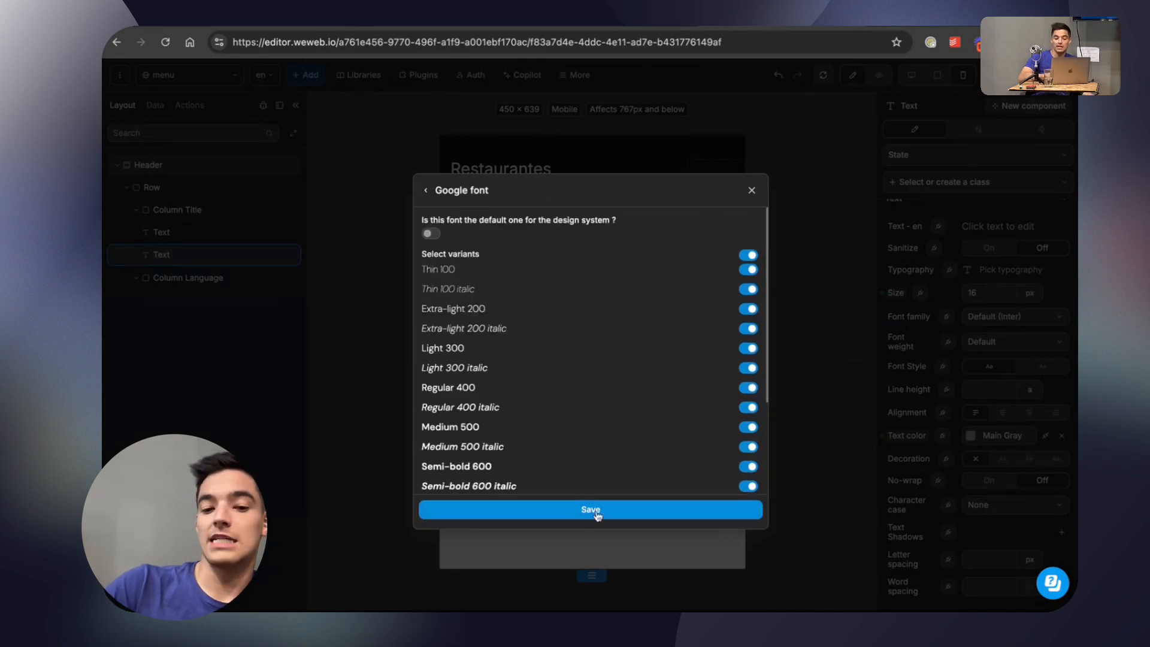
click(435, 234)
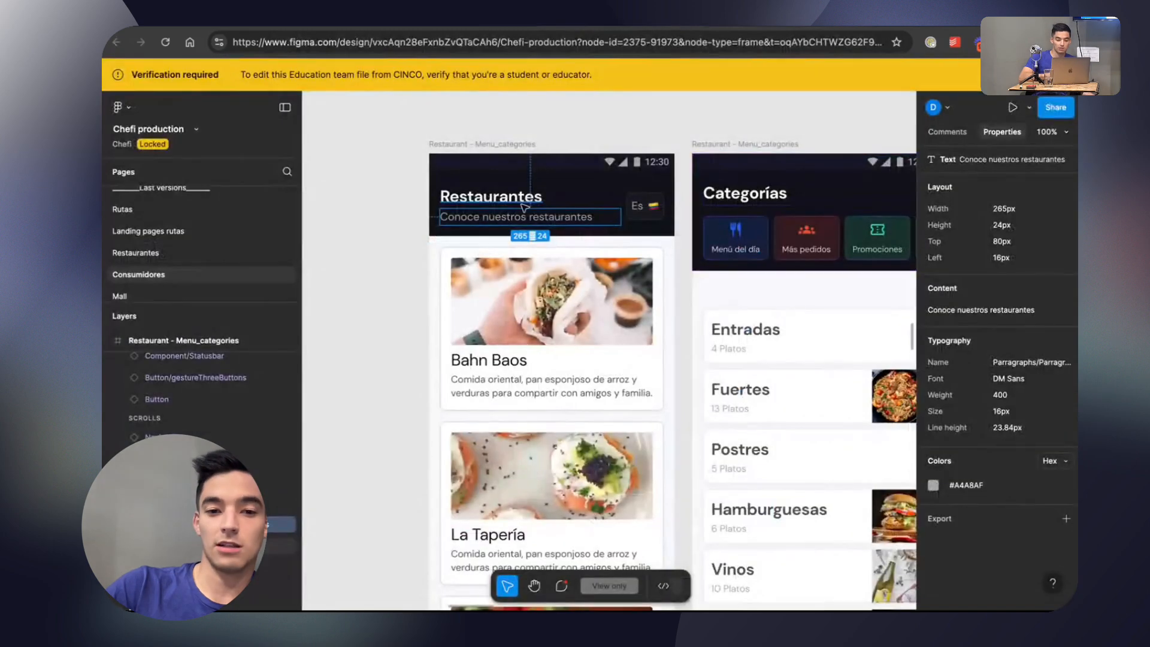
click(507, 196)
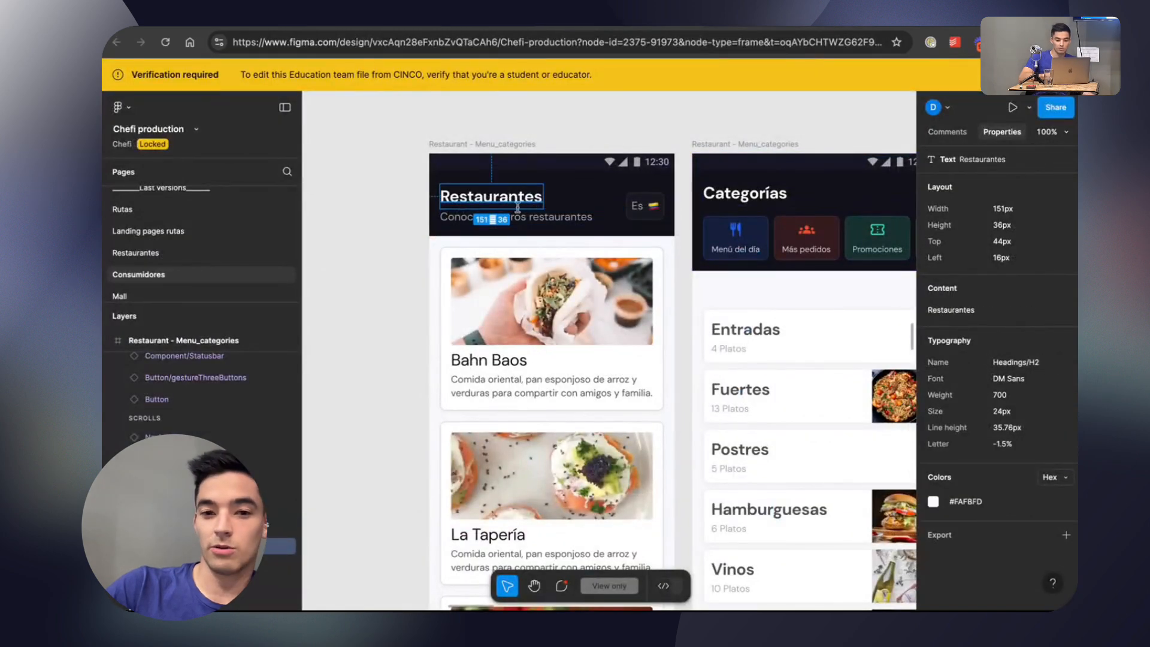
click(517, 216)
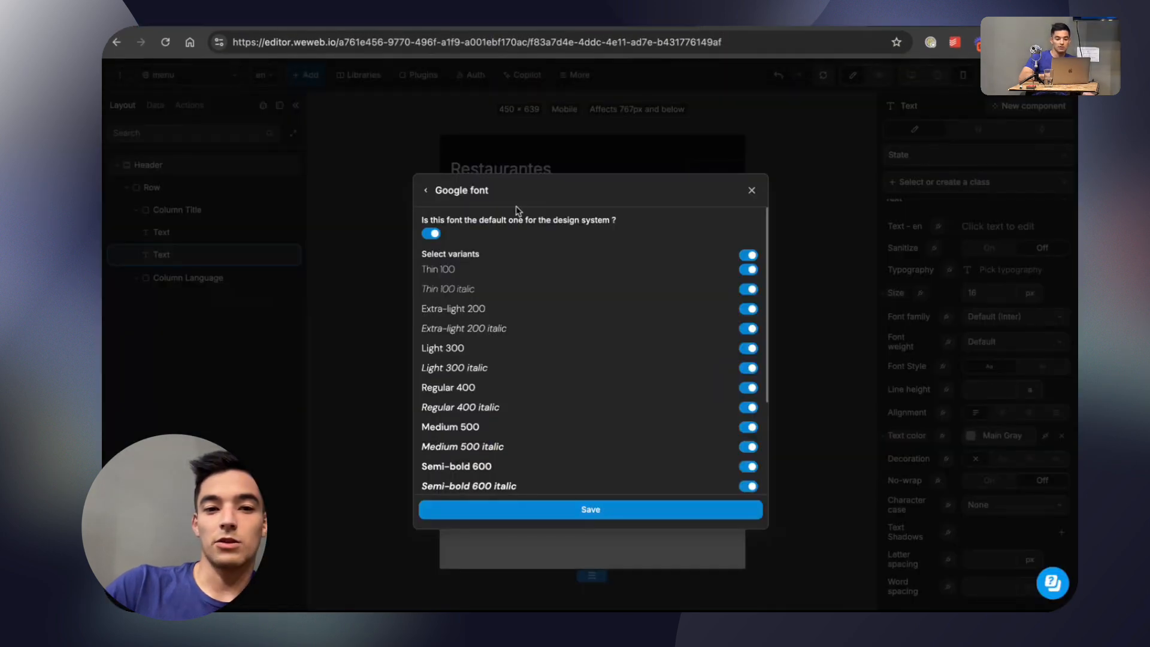
scroll(621, 330, down, 5)
scroll(545, 324, up, 5)
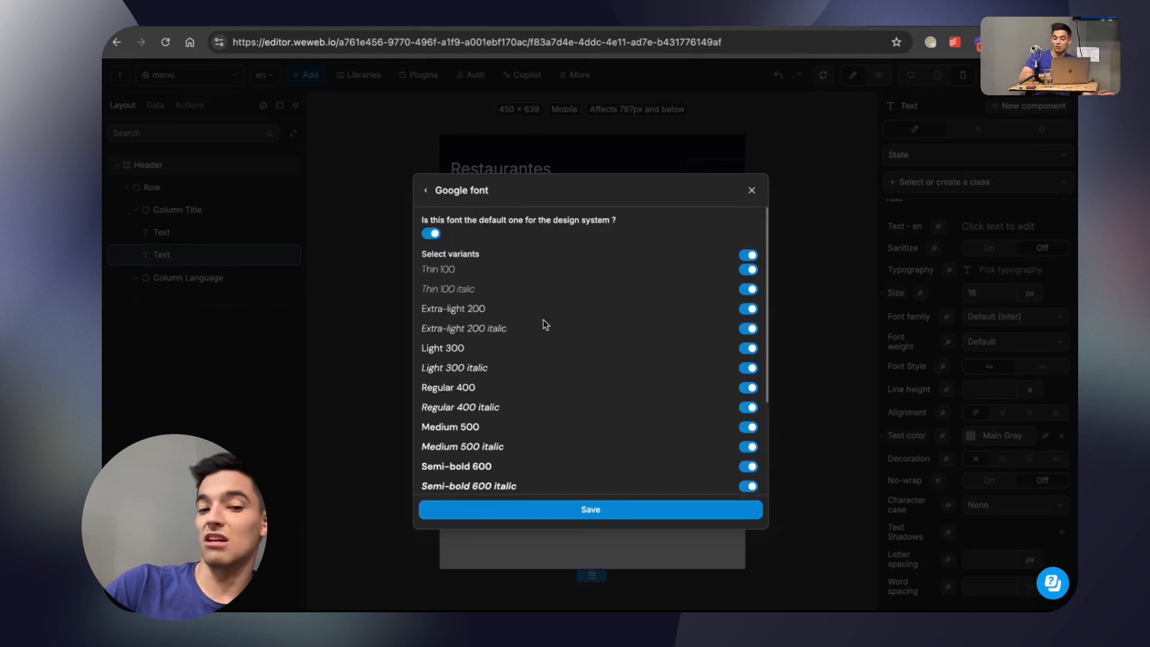
scroll(545, 324, down, 5)
scroll(527, 346, up, 5)
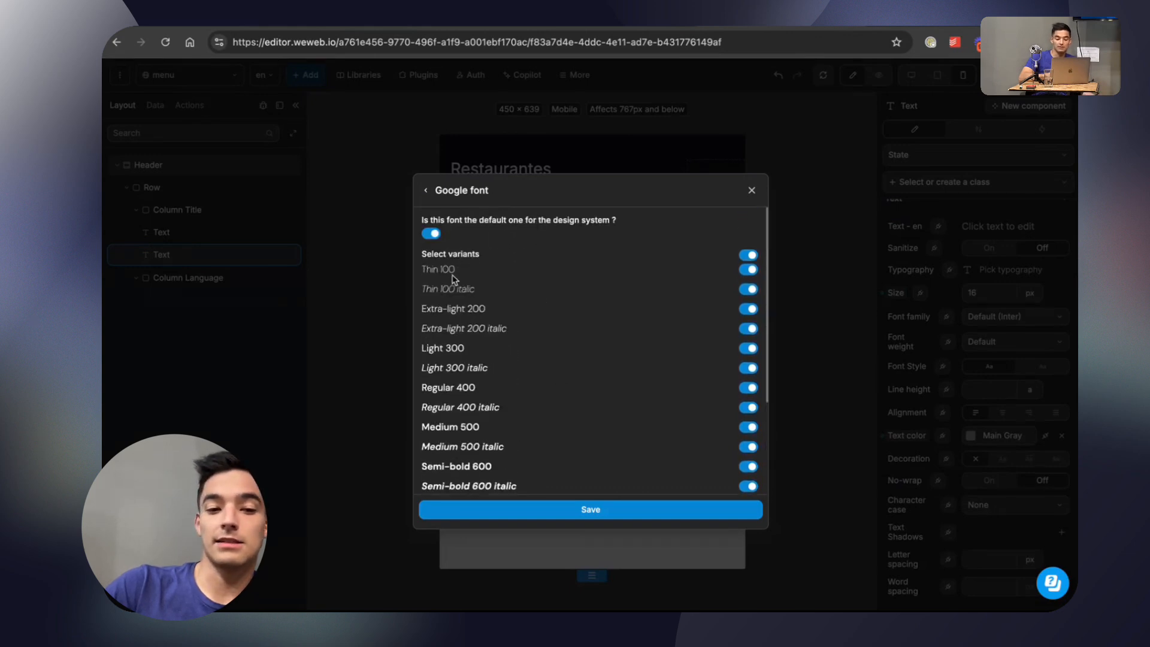
scroll(485, 291, down, 5)
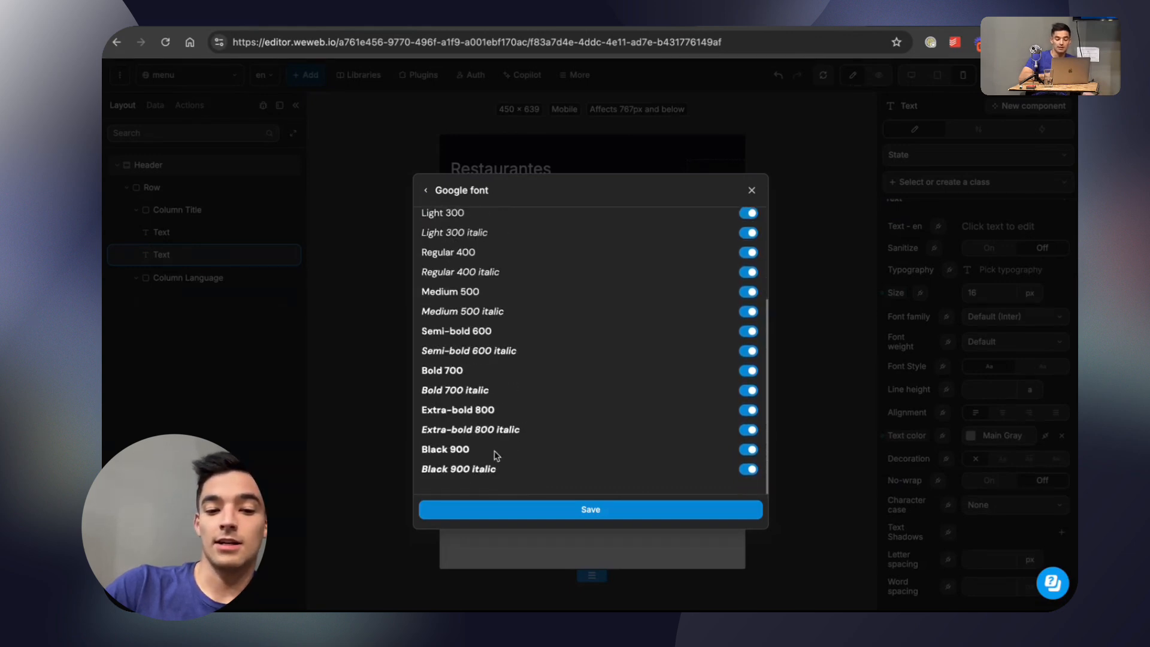
click(562, 510)
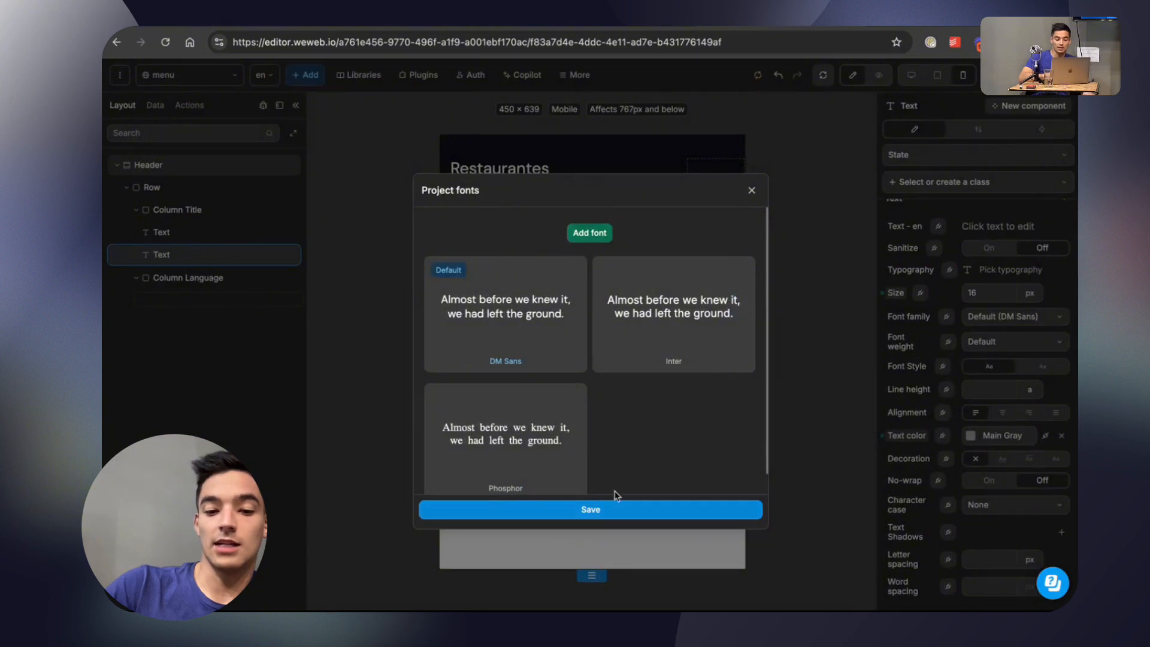
click(619, 508)
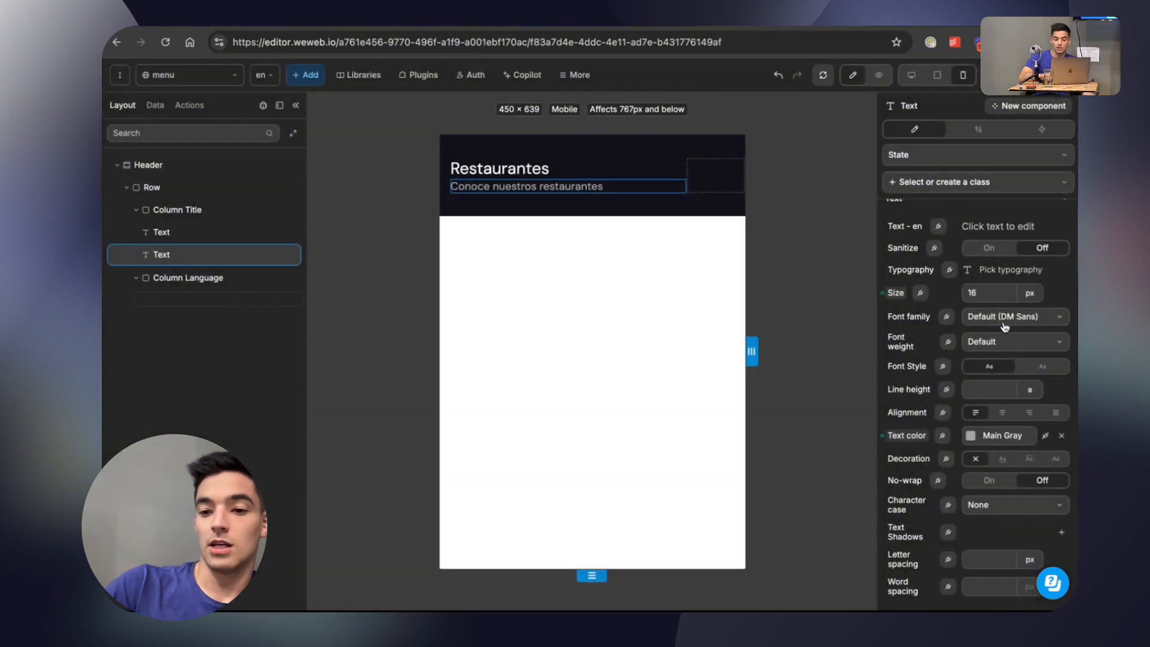
Set the subtitle's font family to Default (DM Sans) and check the title's font settings.
click(999, 325)
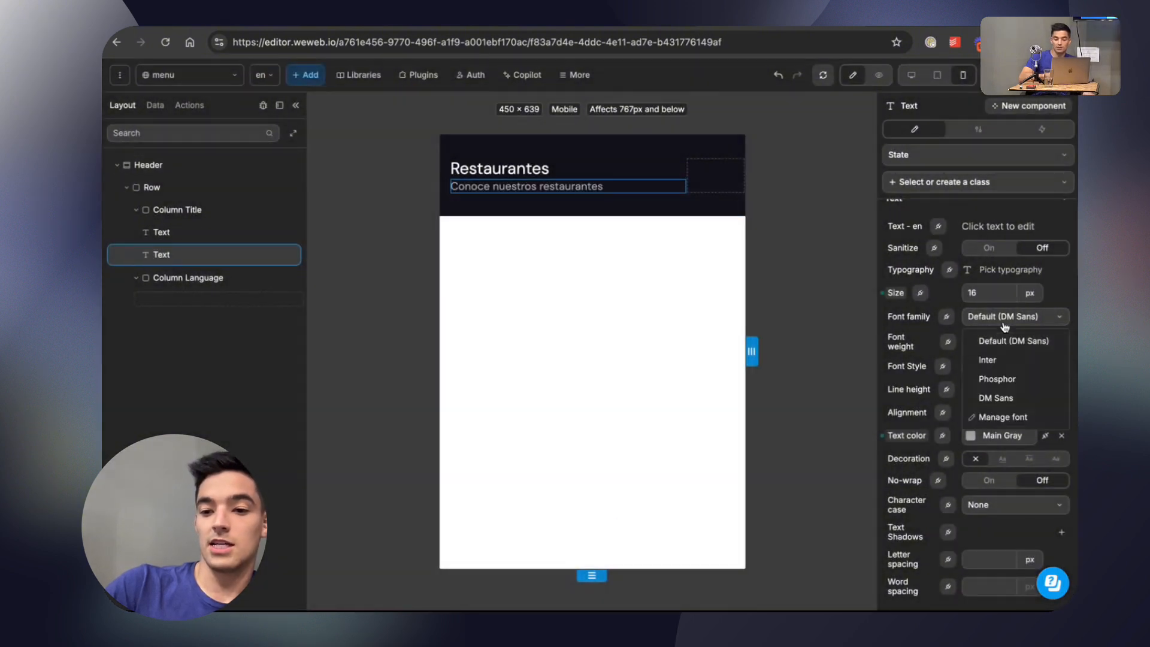
click(1038, 348)
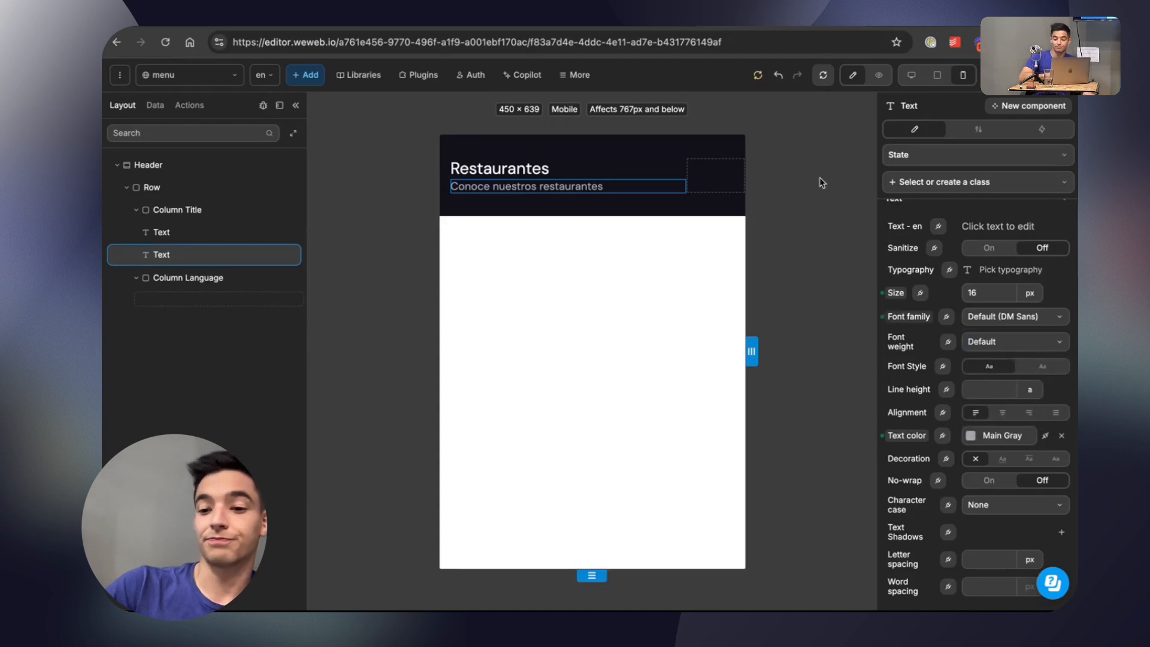
click(616, 173)
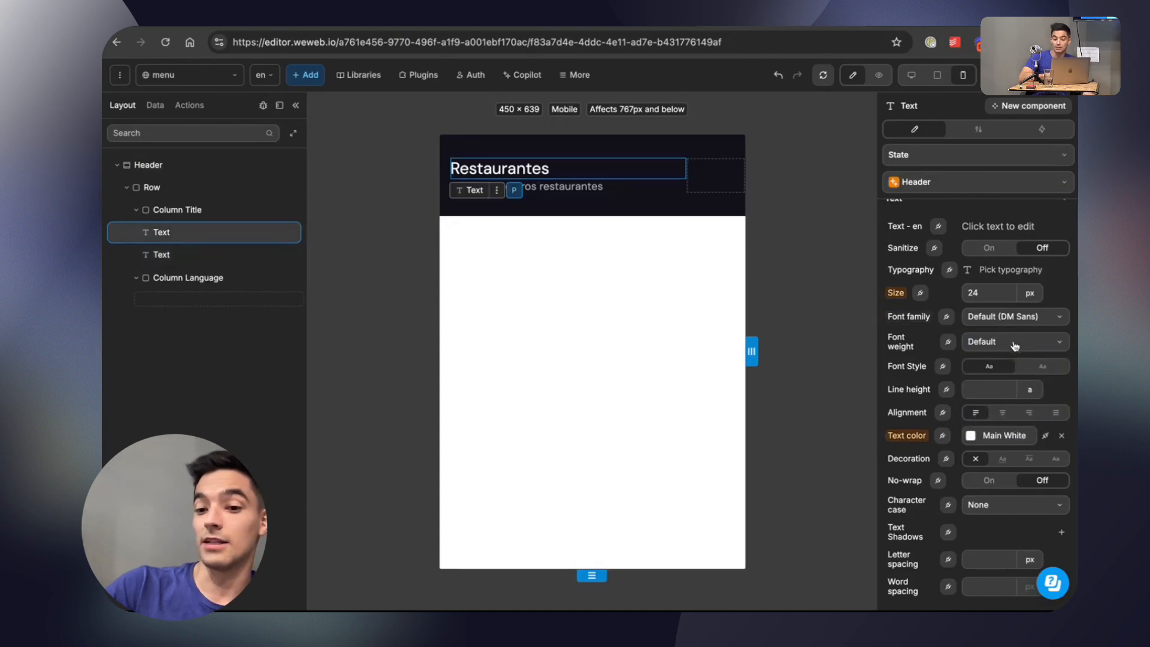
Create a class named Sub Header from the subtitle text, including its size, font family and text color properties.
click(591, 188)
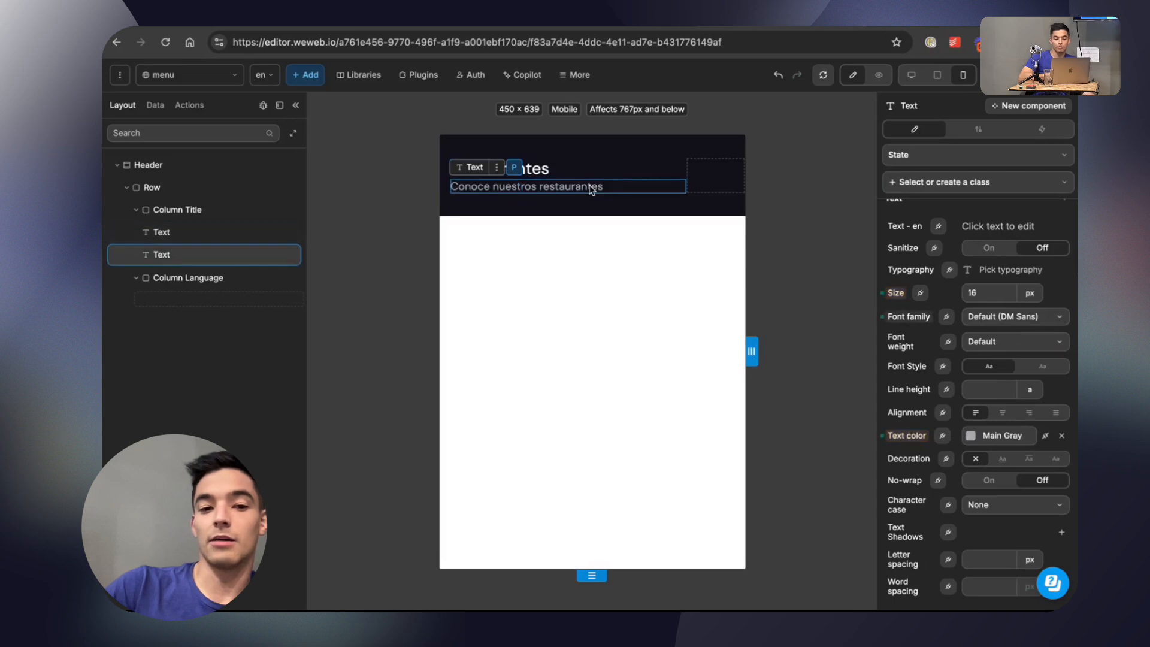
scroll(963, 358, down, 1)
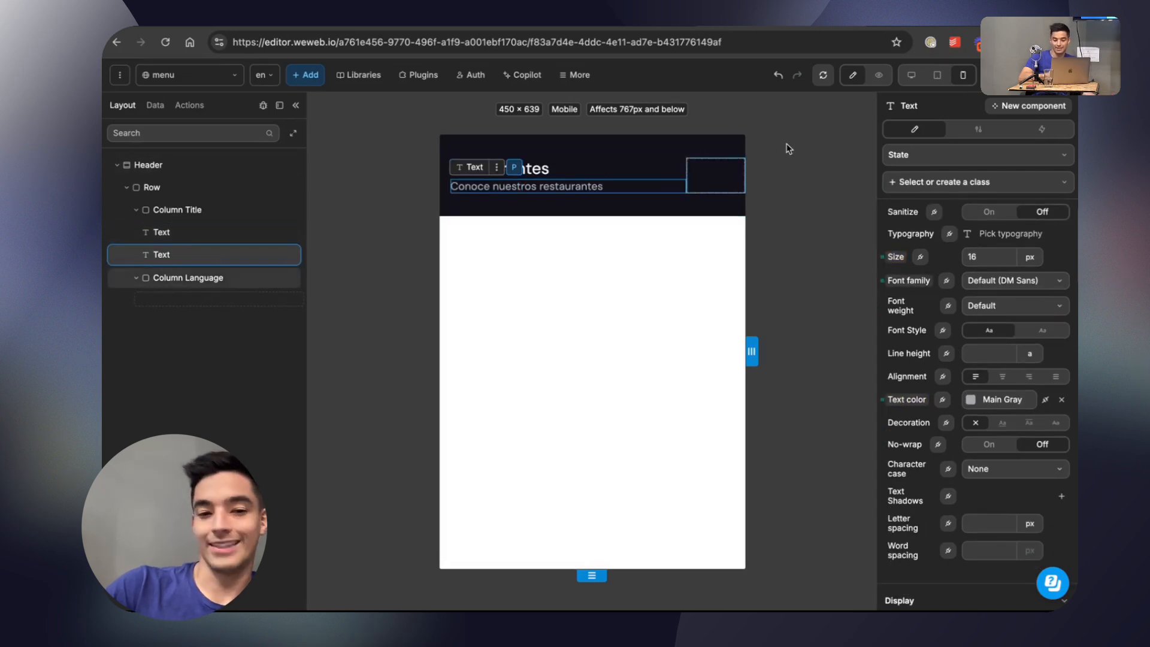
scroll(982, 214, up, 2)
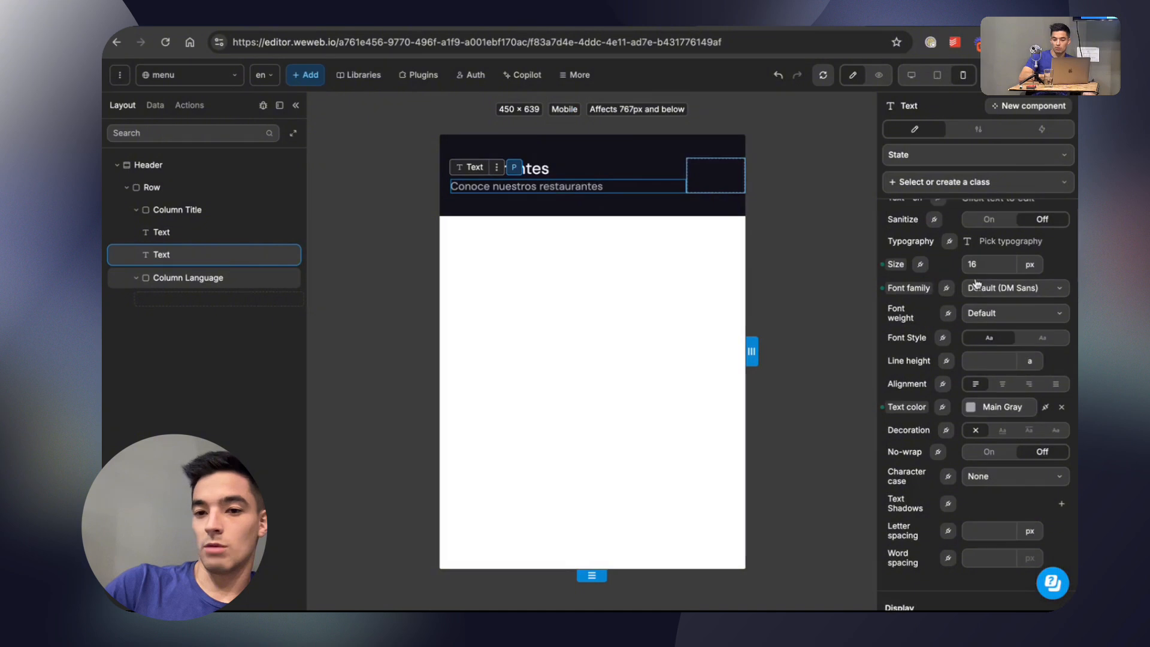
click(982, 187)
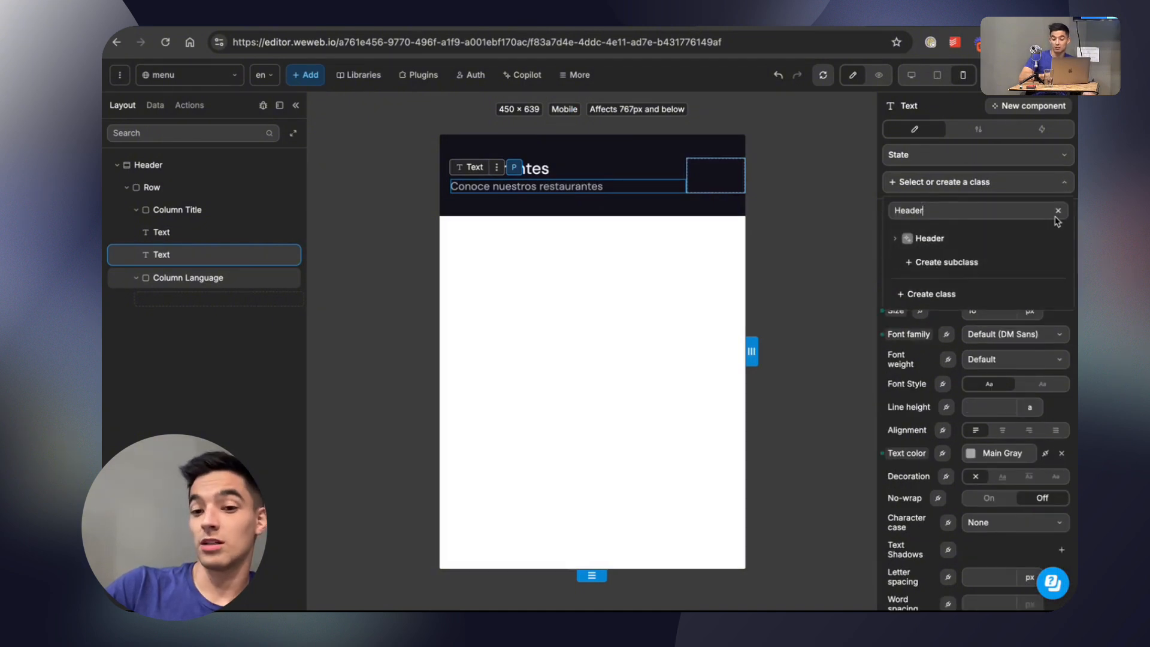
click(951, 263)
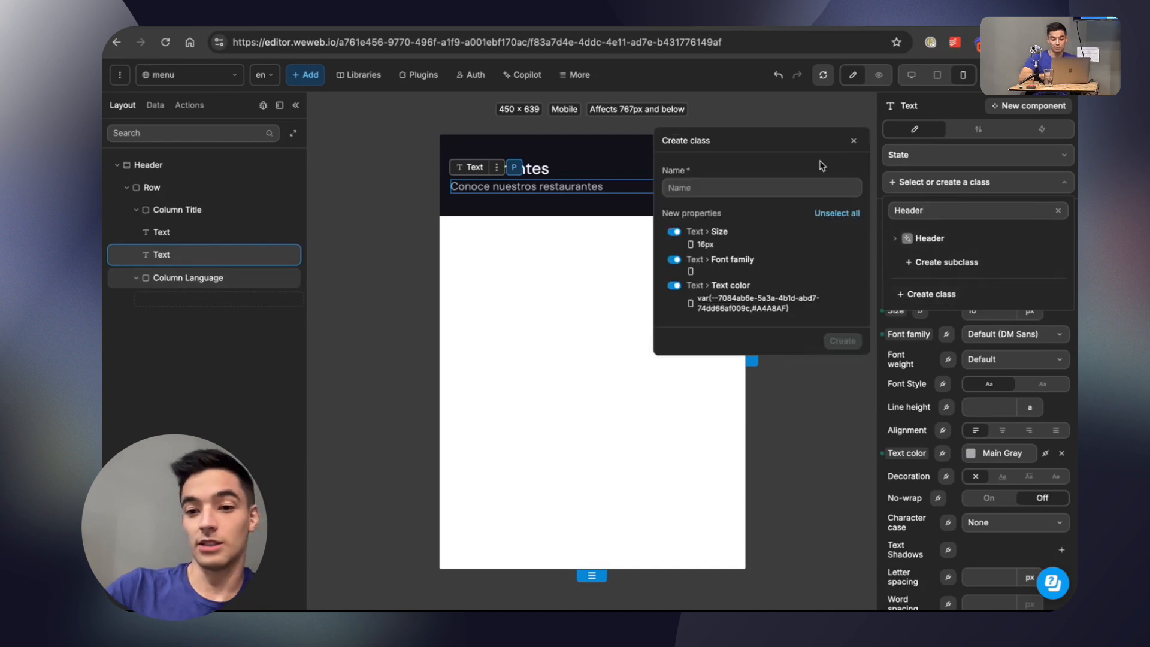
text(Sub Header)
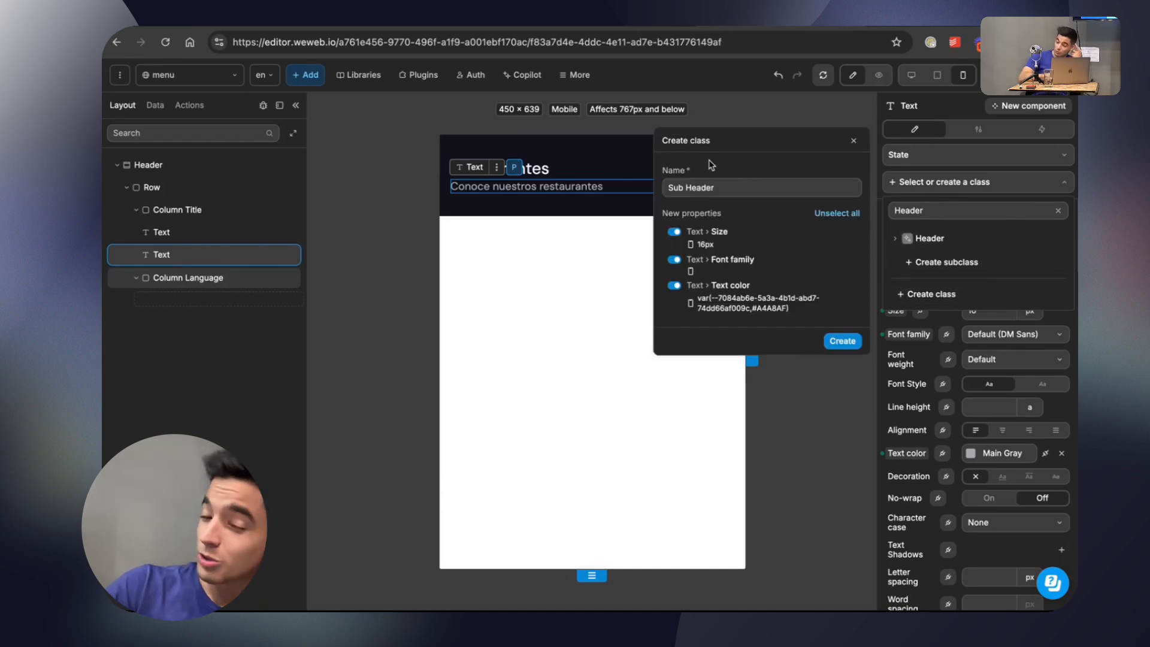
drag(715, 186, 669, 179)
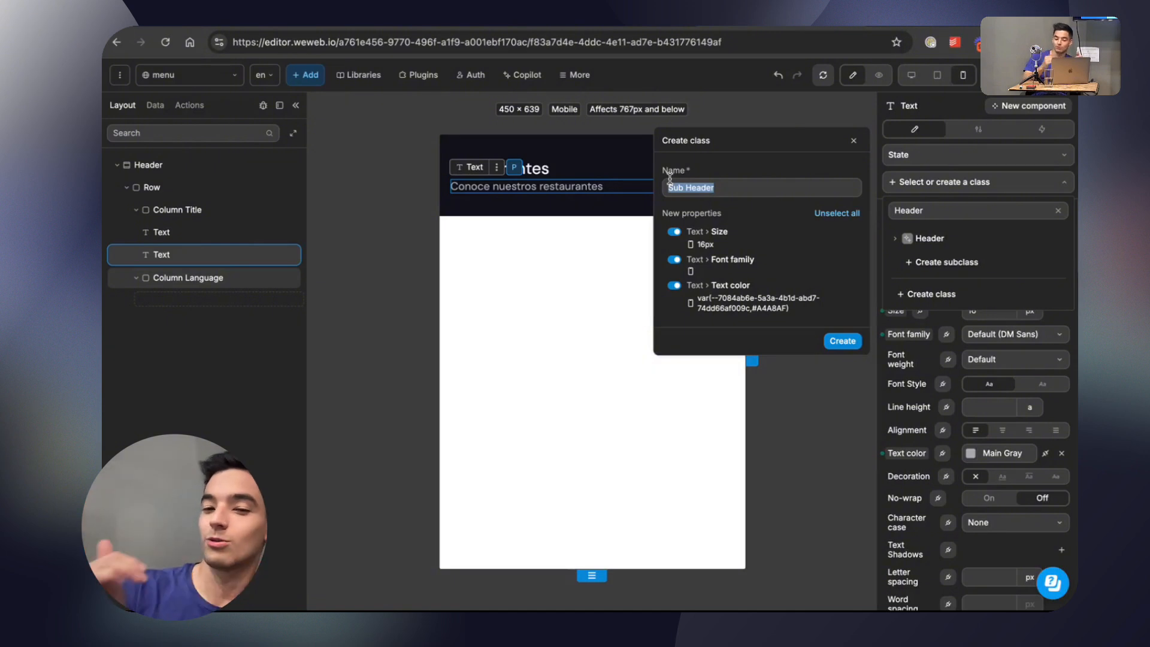
click(843, 339)
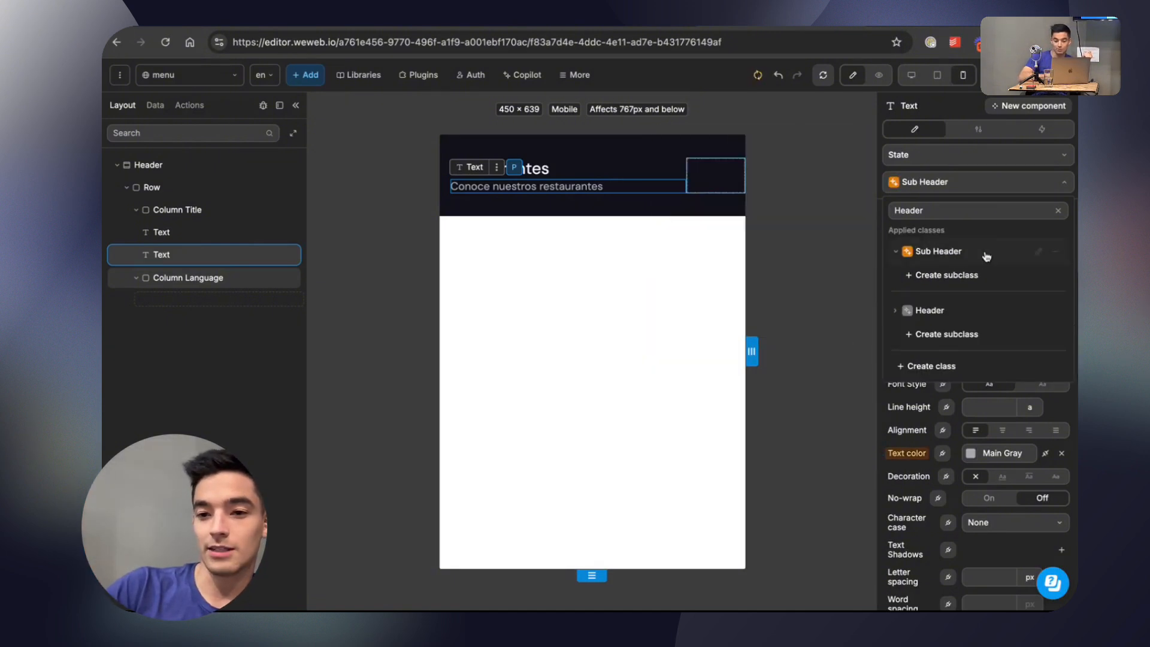
Examine the title's class, then compare the Header section's desktop and mobile layouts and its mobile-only background color style.
click(614, 169)
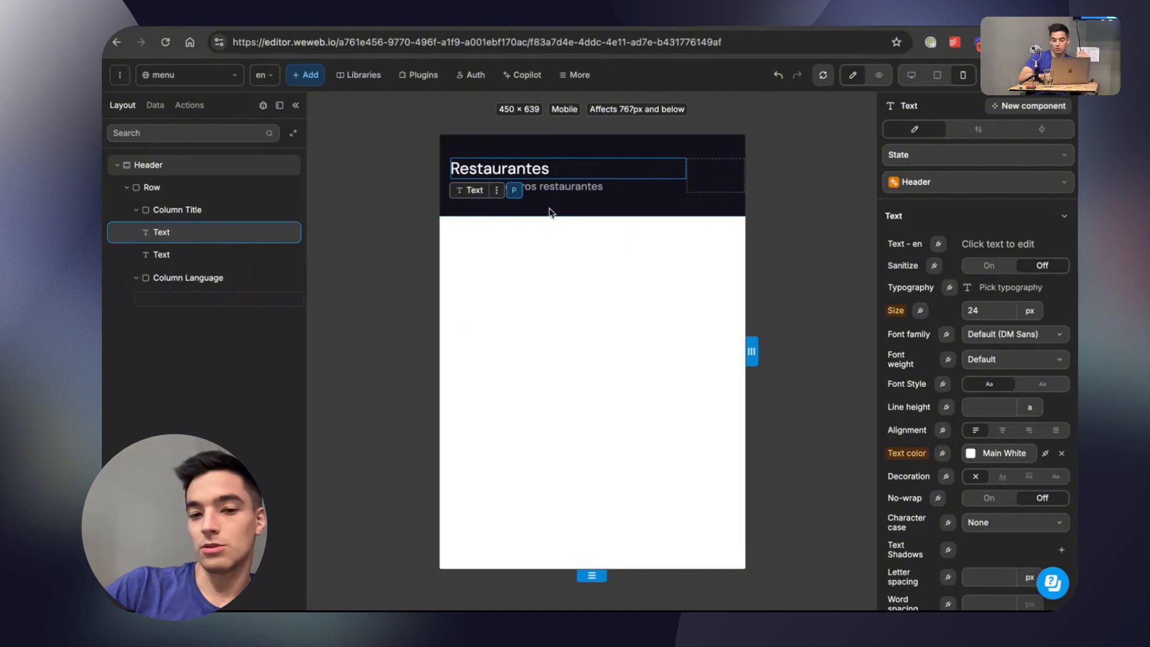
click(111, 165)
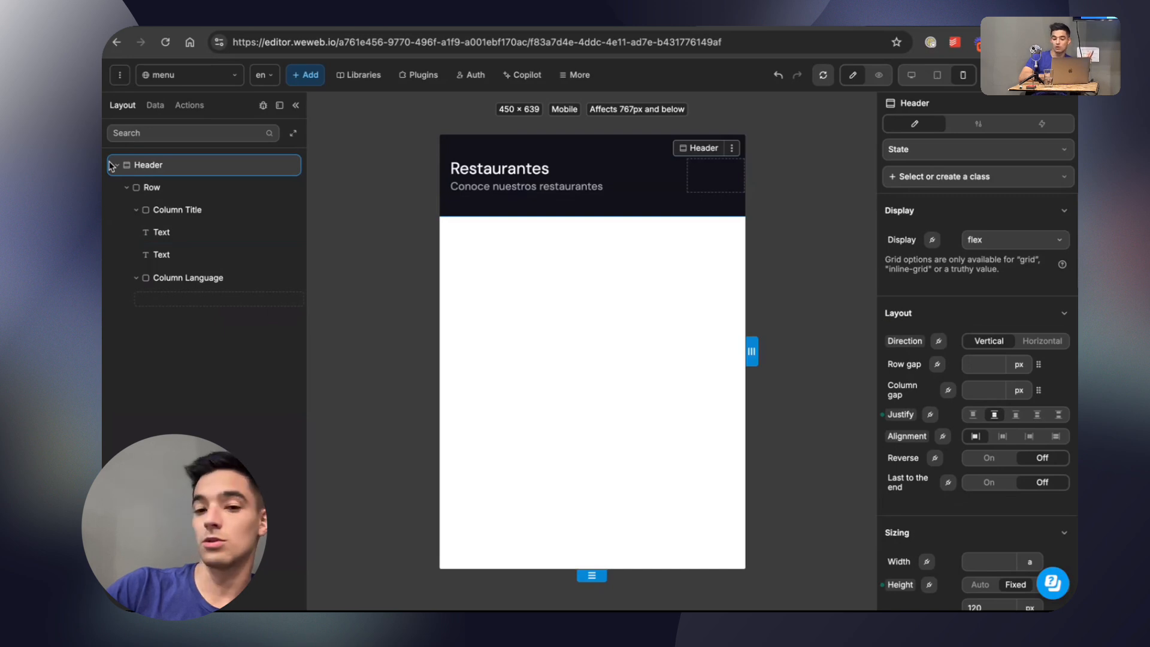
click(911, 76)
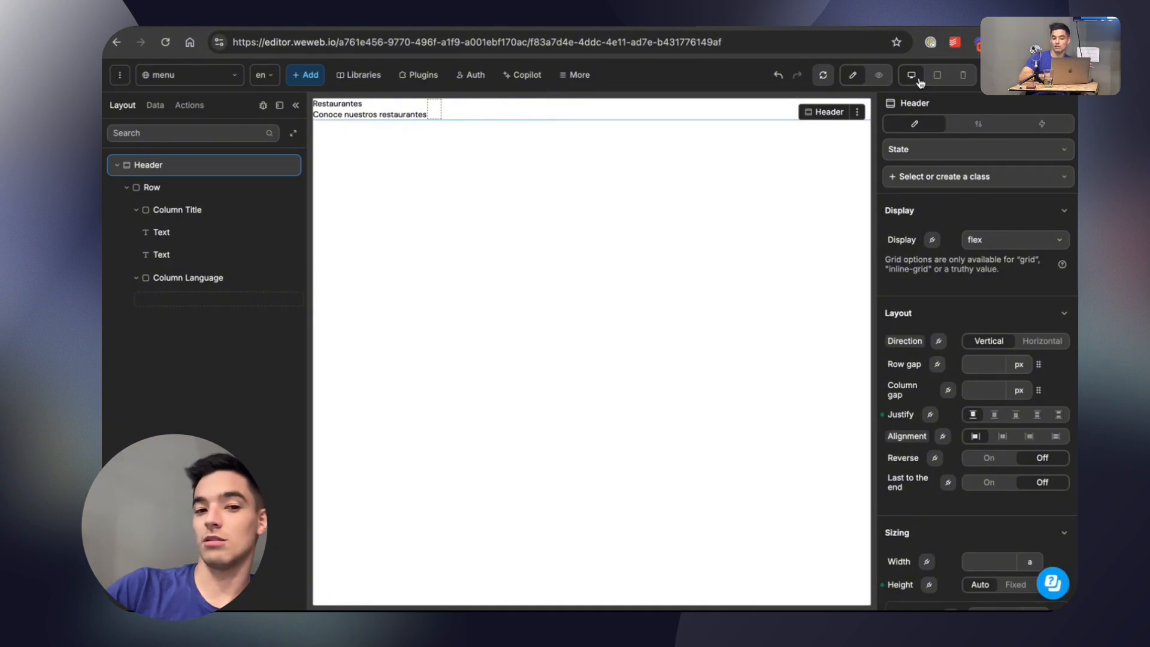
click(963, 78)
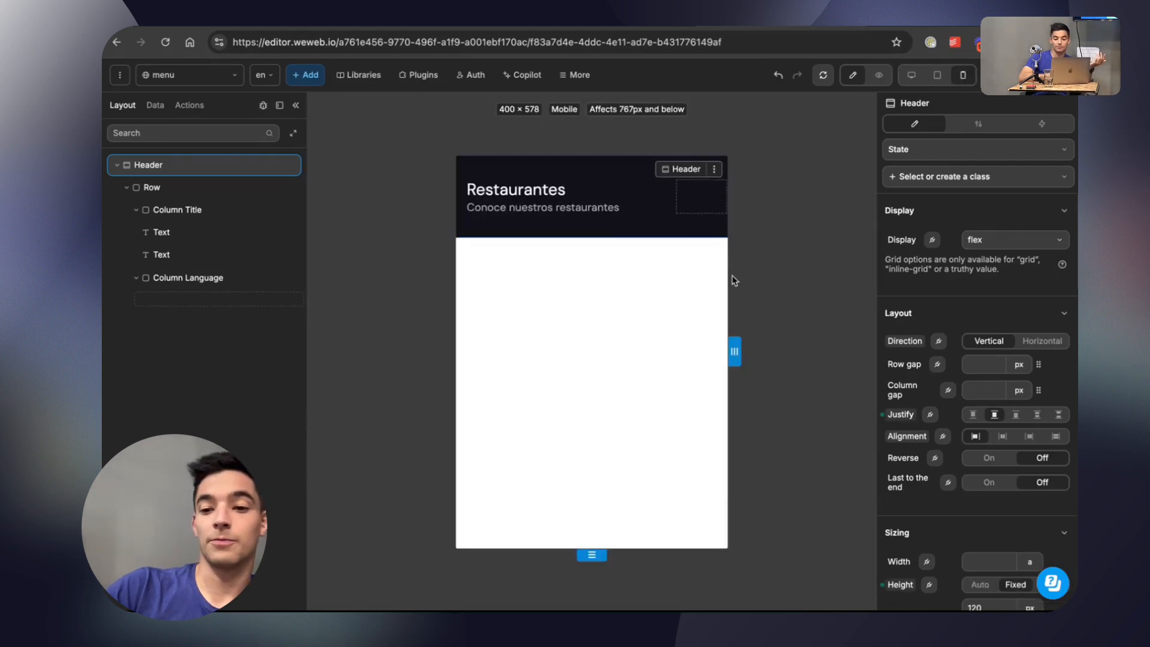
scroll(971, 398, down, 10)
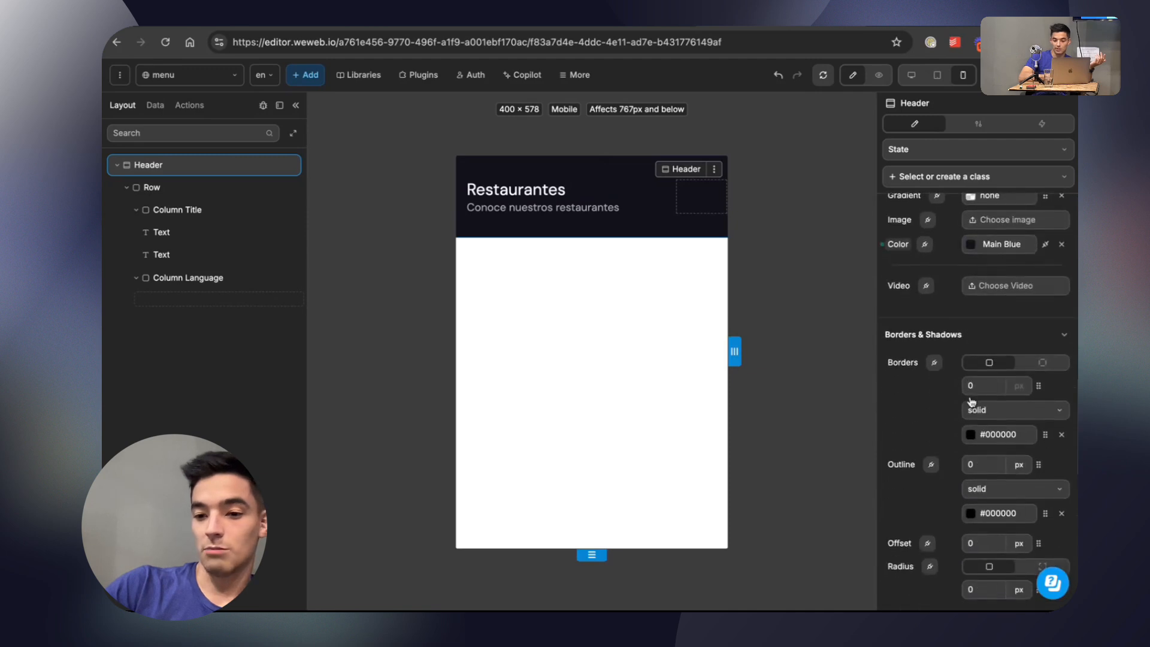
scroll(971, 402, up, 2)
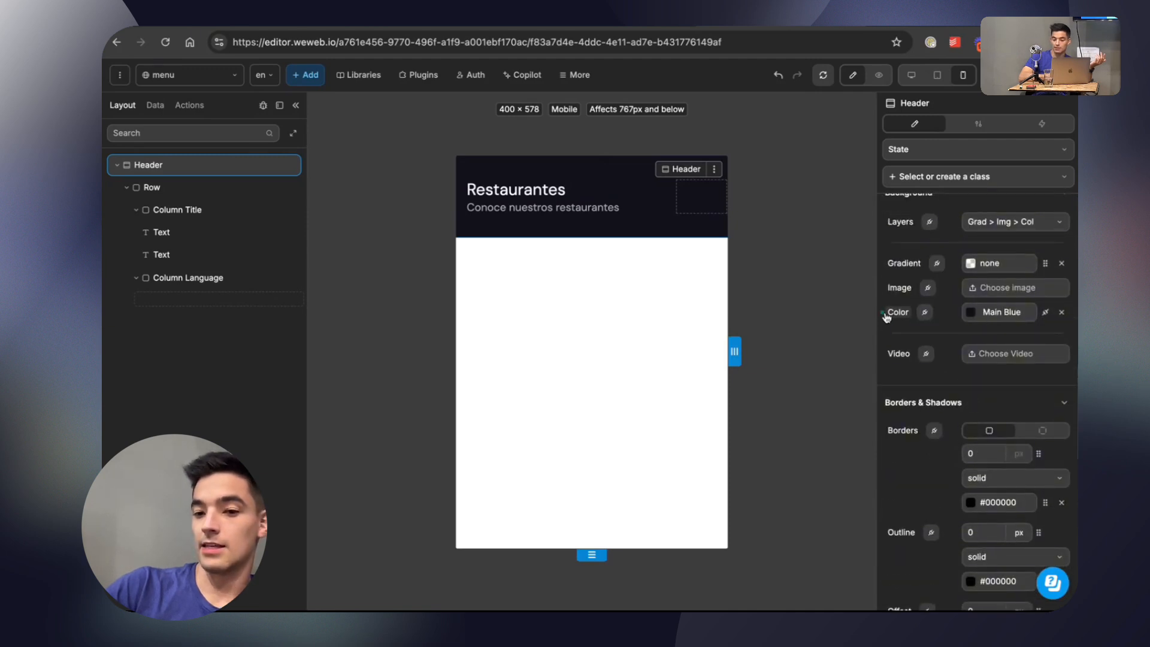
mouse_move(898, 315)
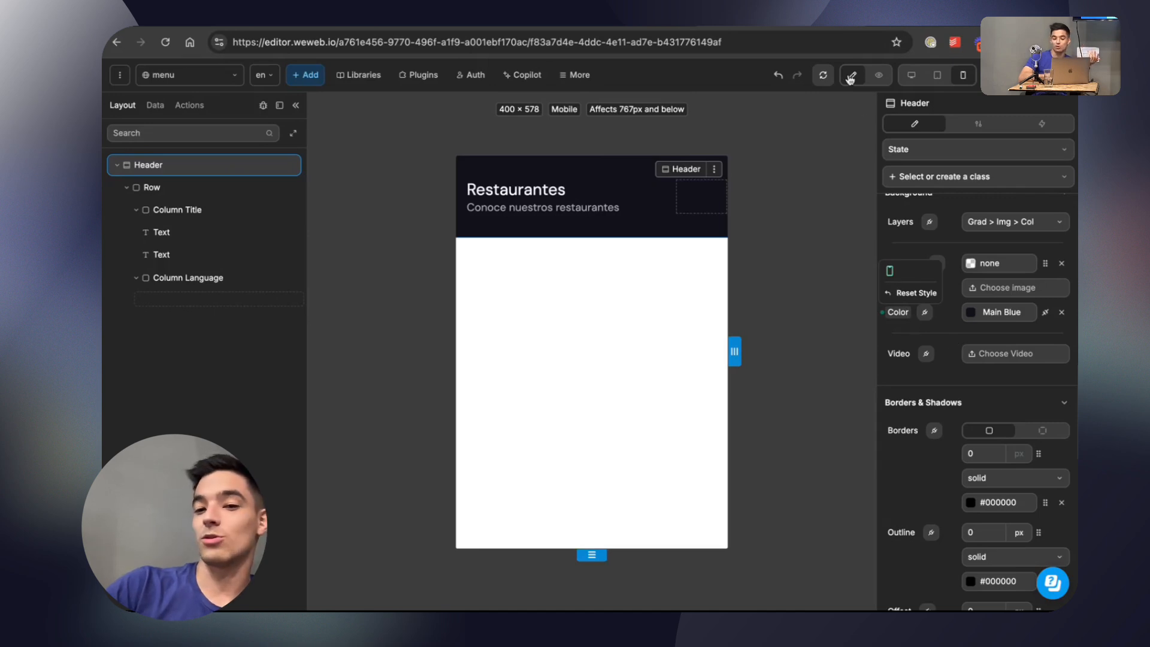
Compare the Header section's background color on desktop and mobile, and clear the Main Blue color on mobile.
click(908, 76)
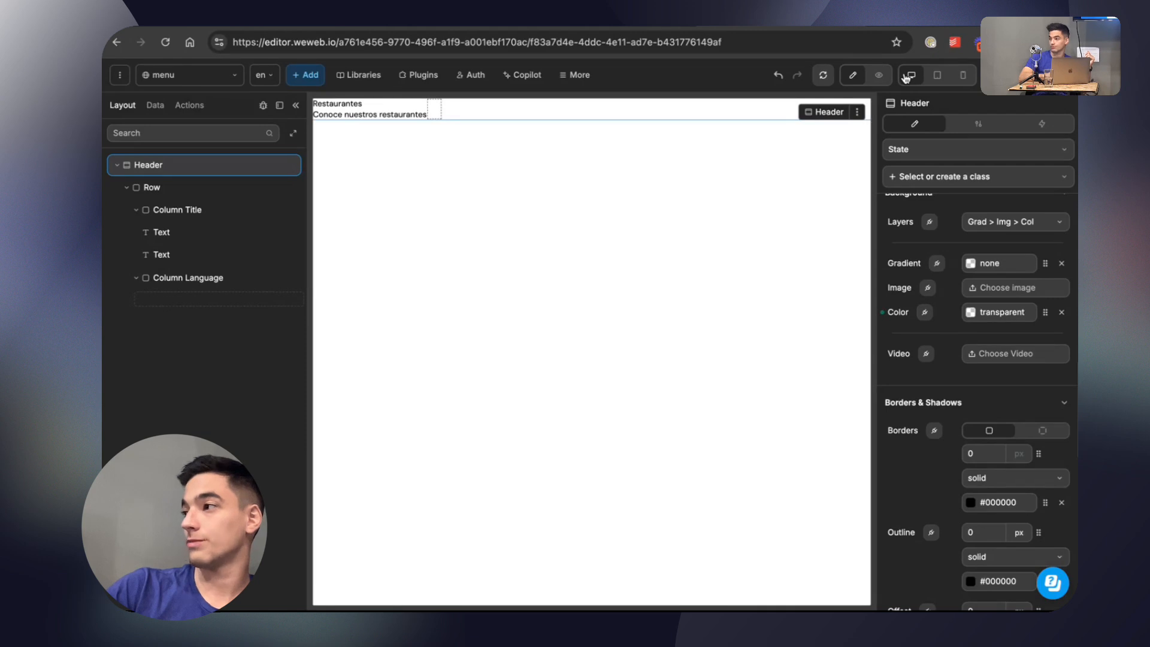
click(964, 76)
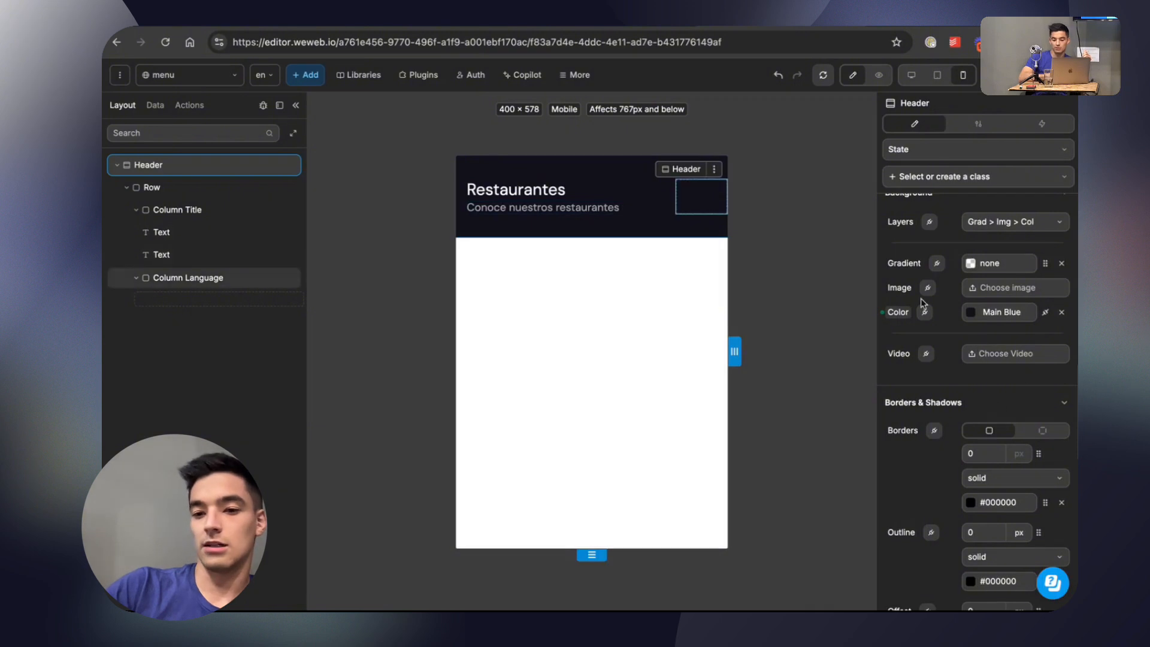
click(1061, 312)
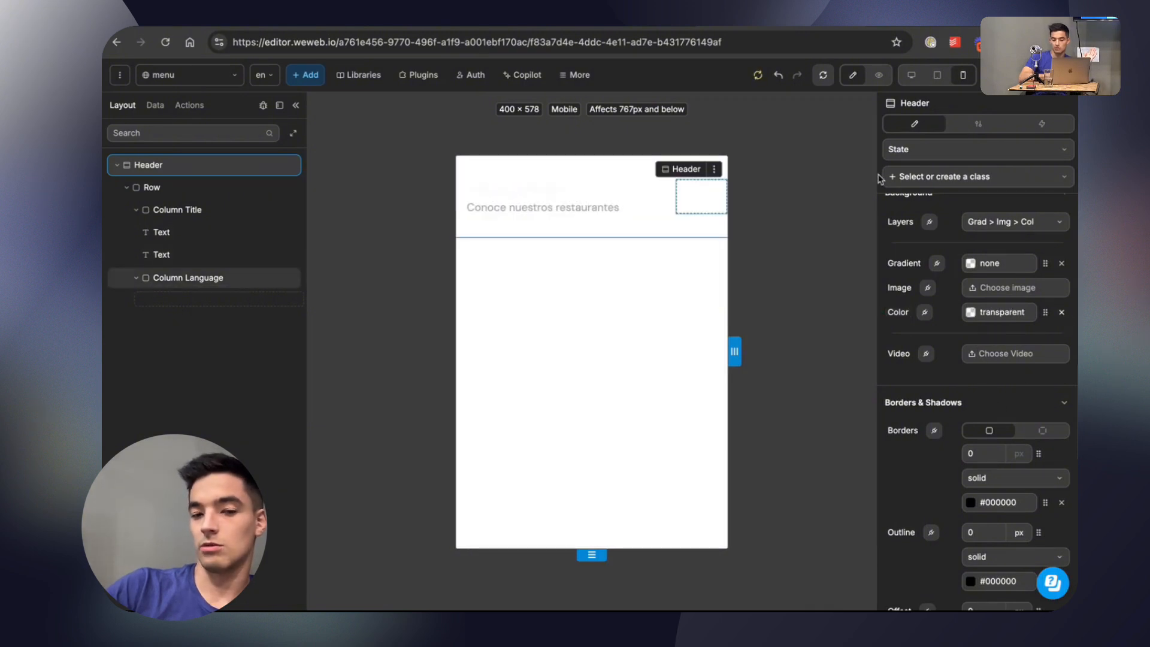
Set the Header section's background color to Main Blue on the desktop breakpoint, and check the header in the mobile view.
click(911, 76)
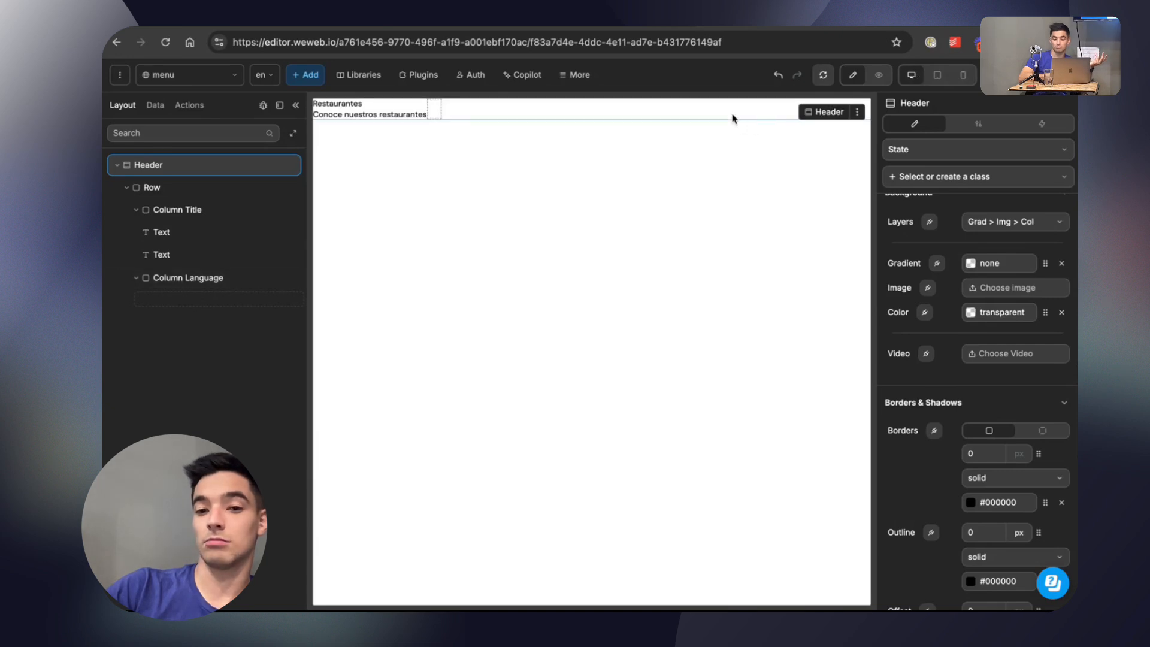
click(1027, 312)
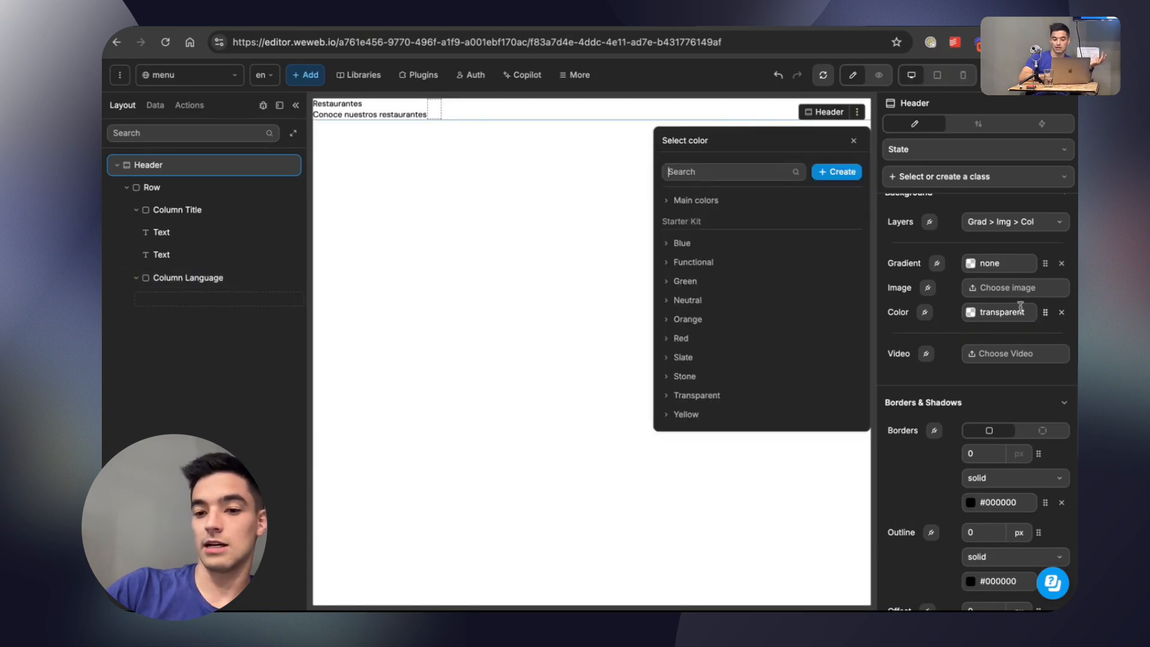
click(722, 206)
click(718, 221)
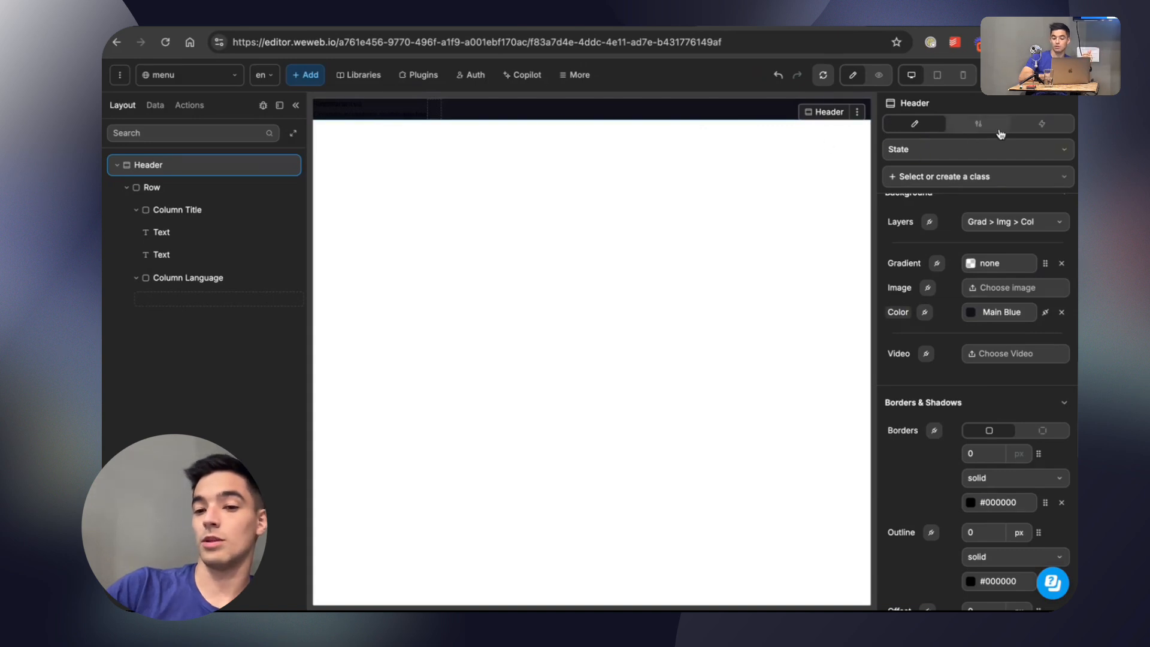
click(963, 75)
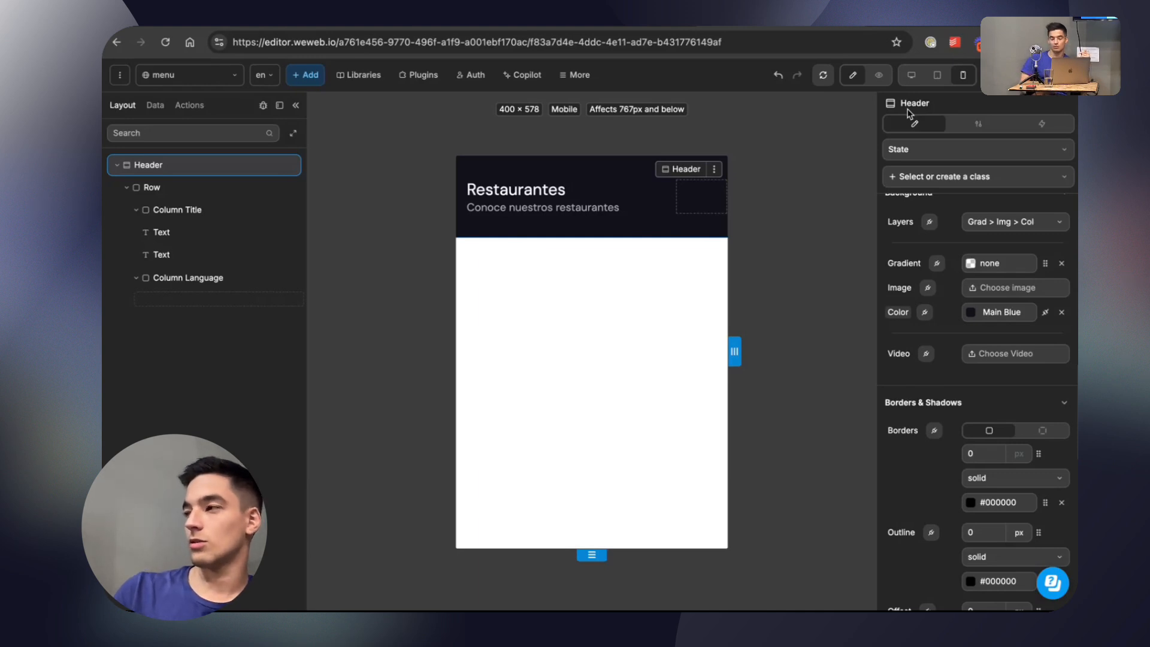
Search the web for css breakpoints and examine the LogRocket article on CSS breakpoints for responsive design.
key(super+t)
click(804, 45)
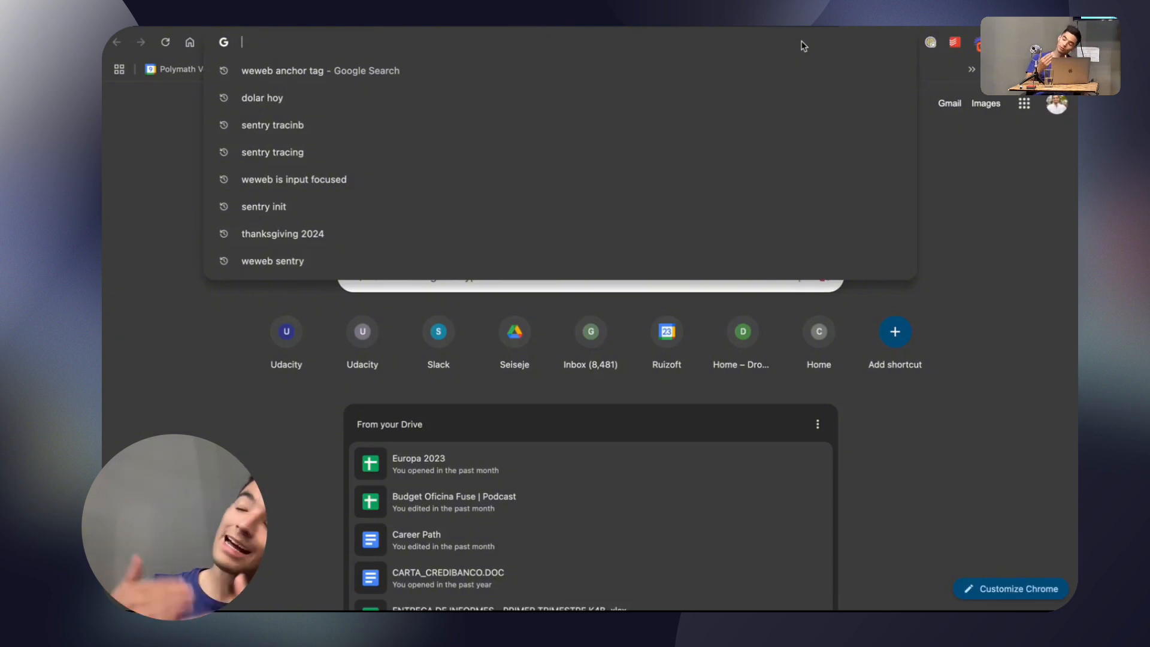
text(css break)
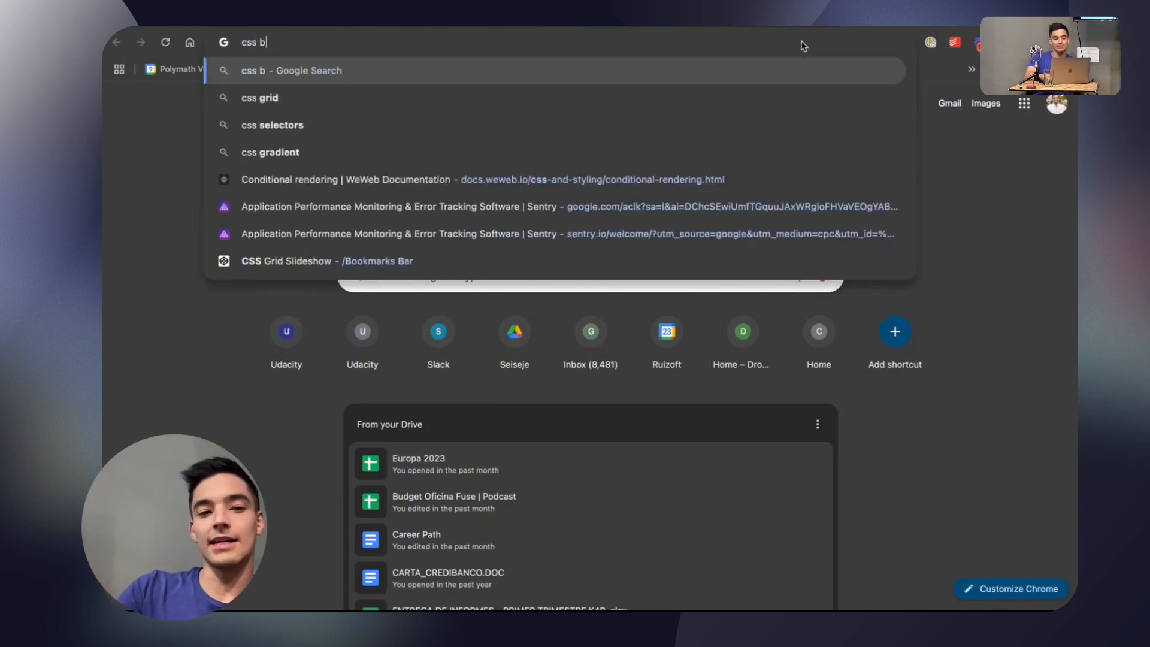
text( po)
key(Down)
key(Return)
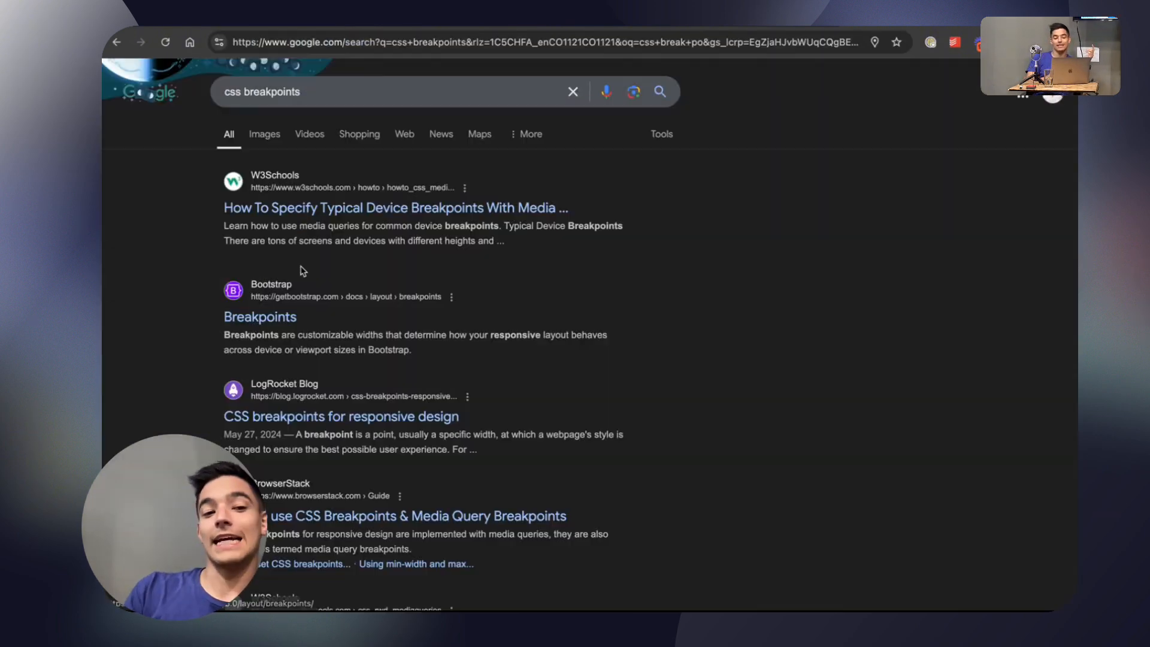
click(300, 415)
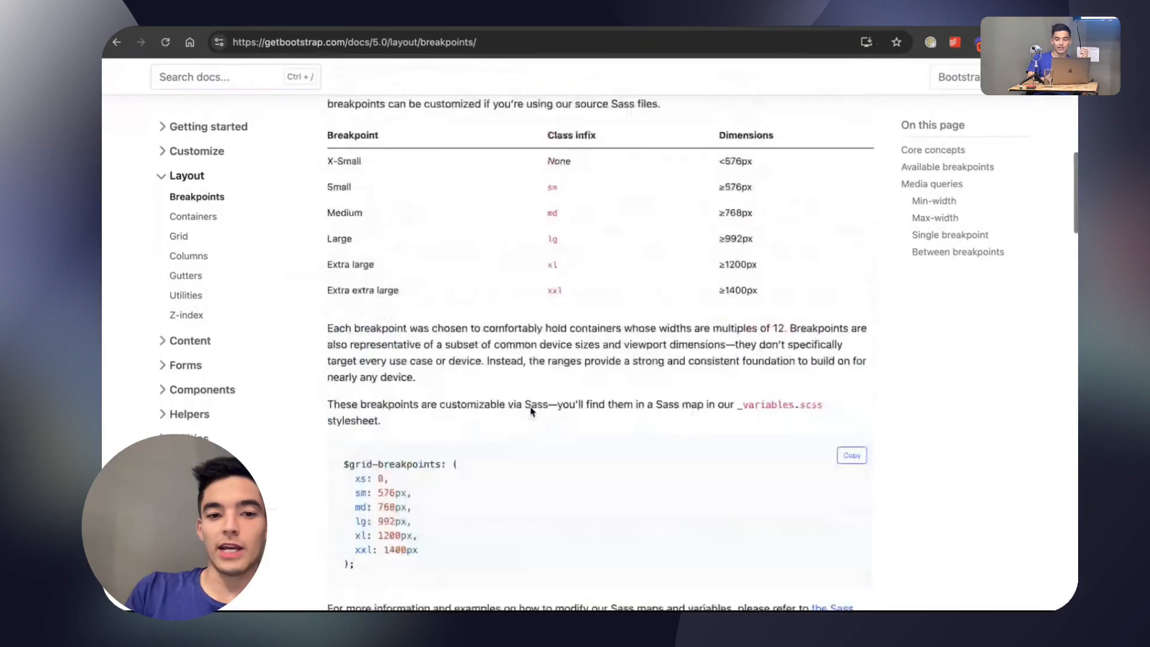
scroll(766, 333, up, 3)
drag(762, 395, 718, 256)
click(830, 327)
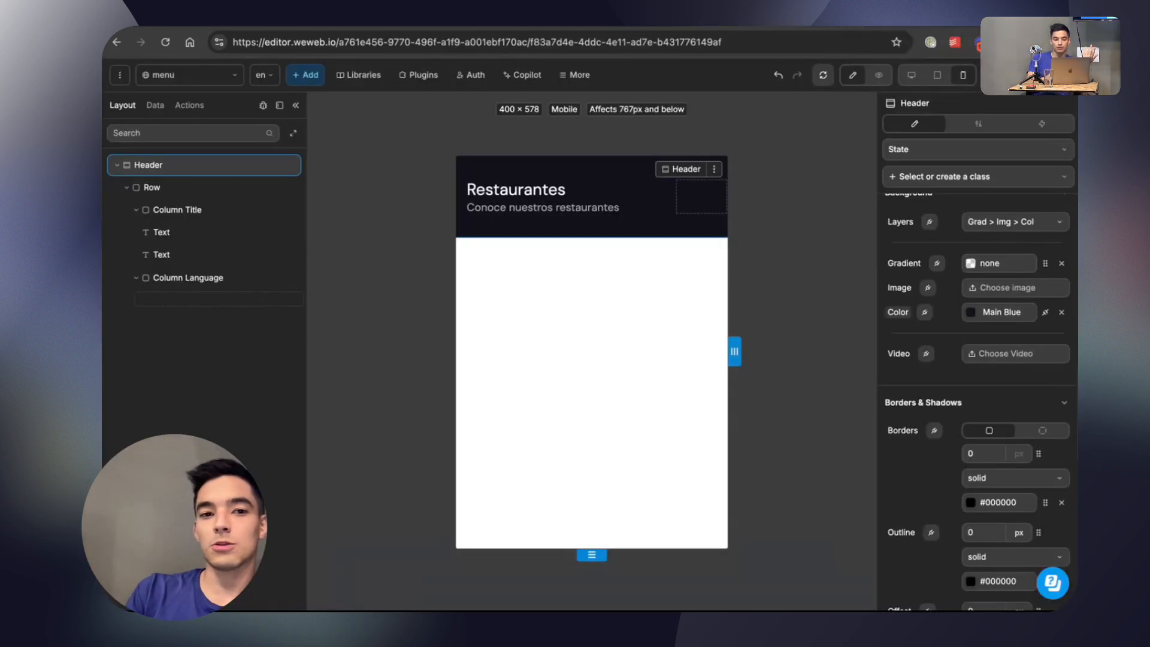
Compare the Header section across the tablet, mobile and desktop breakpoints, and return to the mobile view.
click(939, 80)
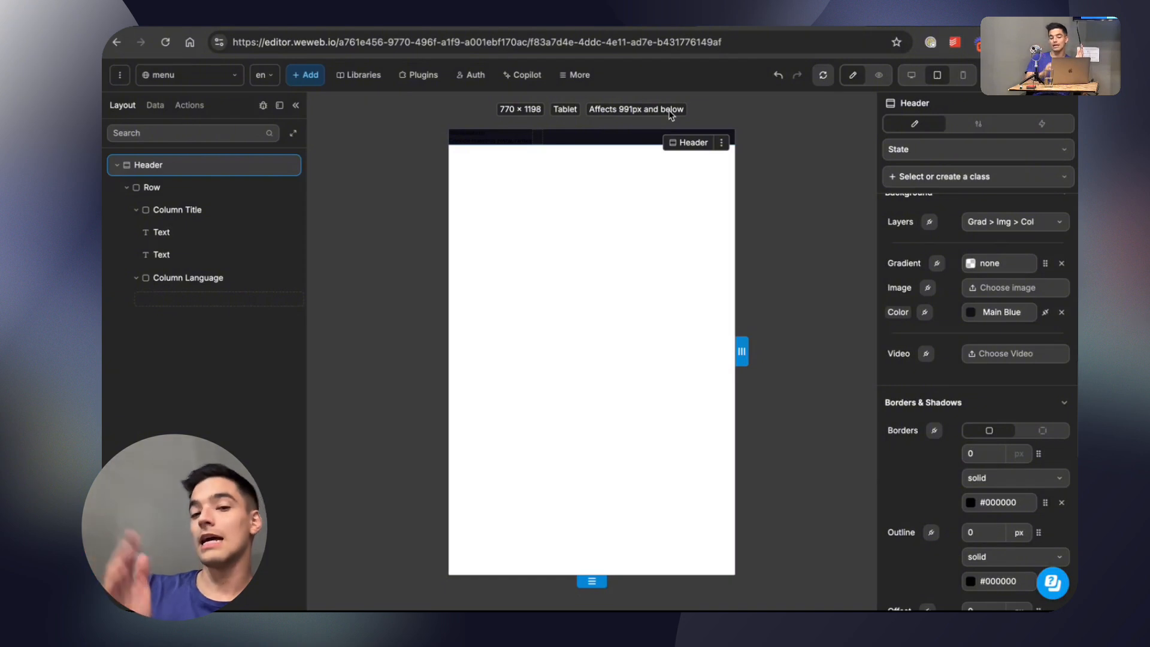
click(962, 74)
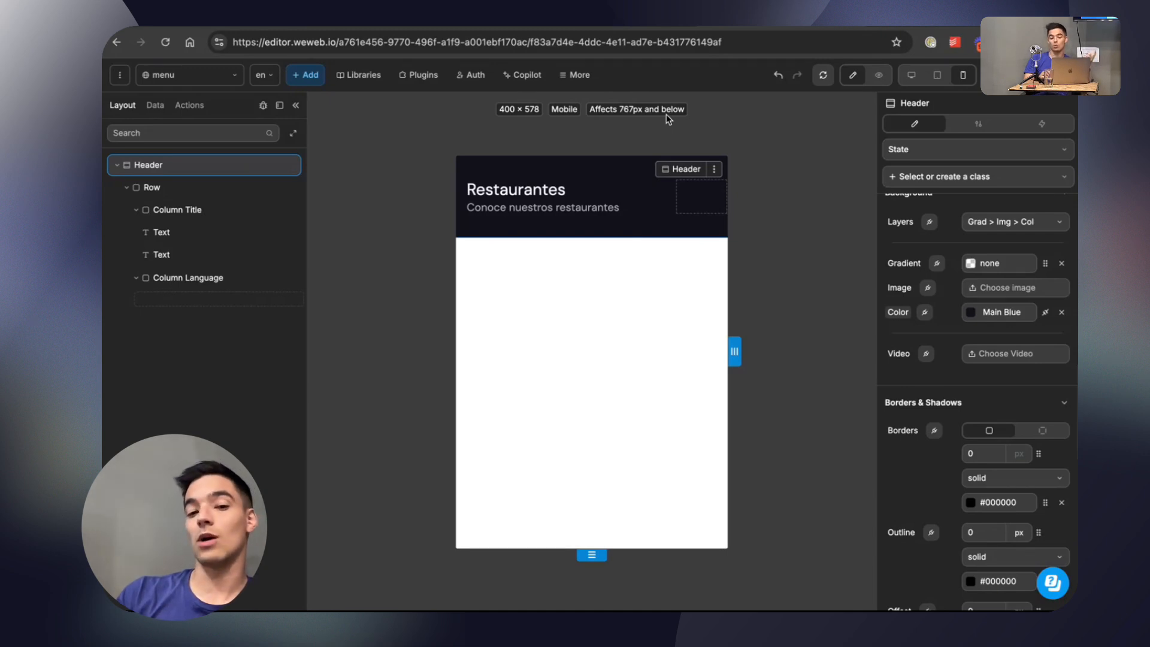
click(911, 76)
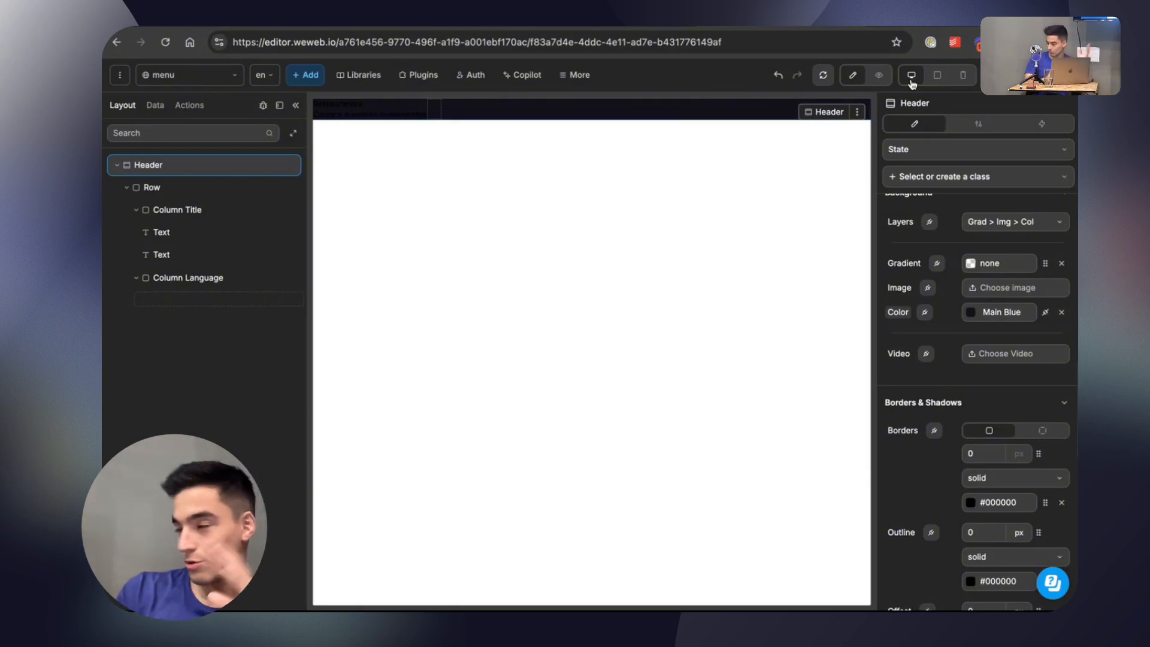
click(963, 75)
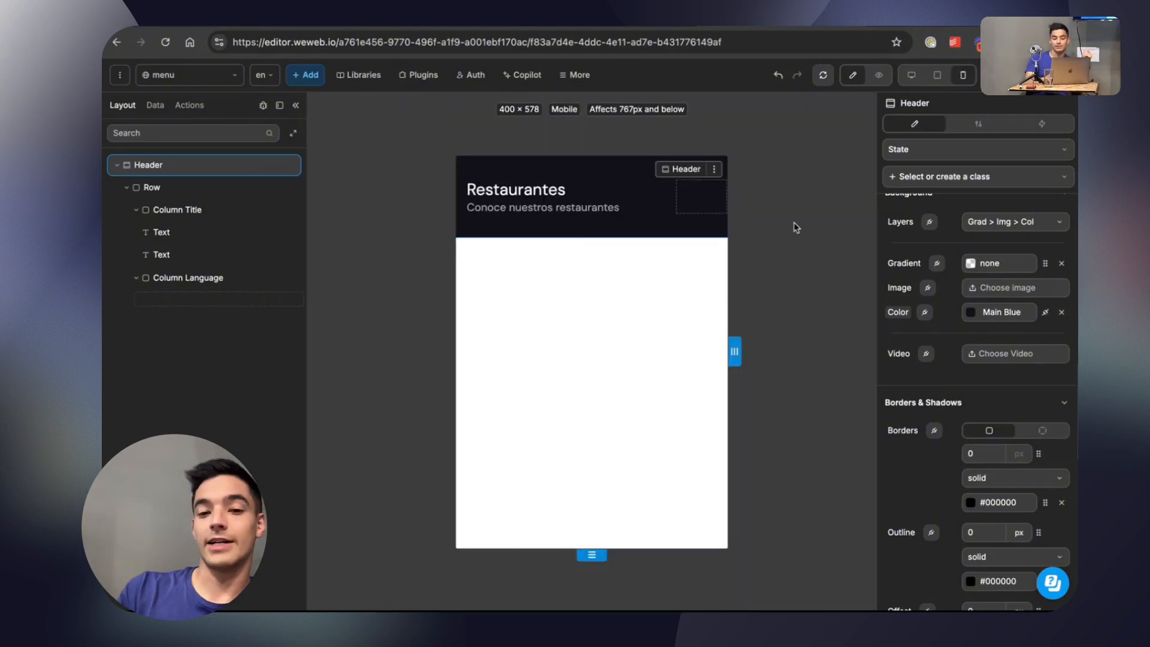
Add an empty <style></style> block to the Head section of the project's custom code.
click(575, 75)
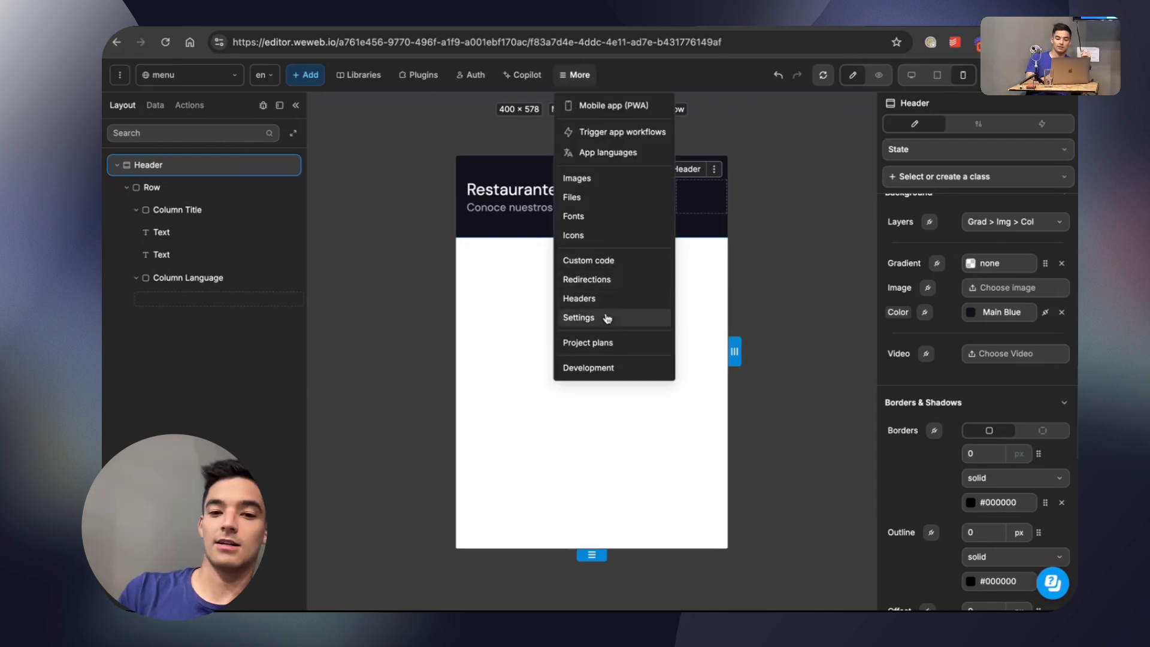
click(599, 262)
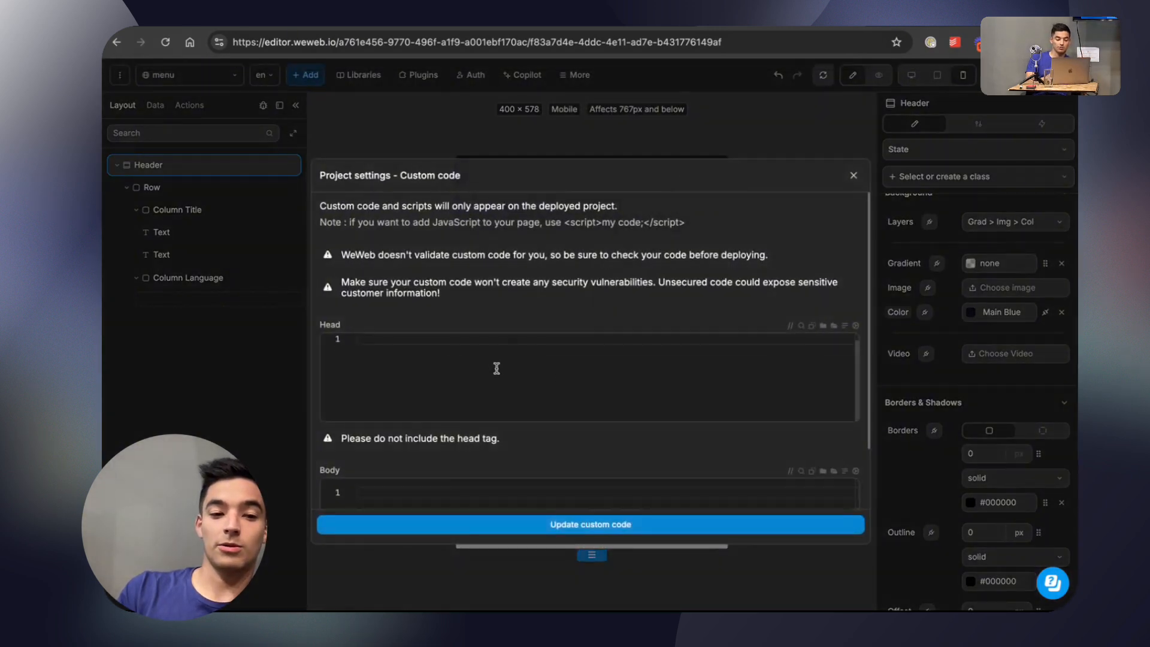
text(<)
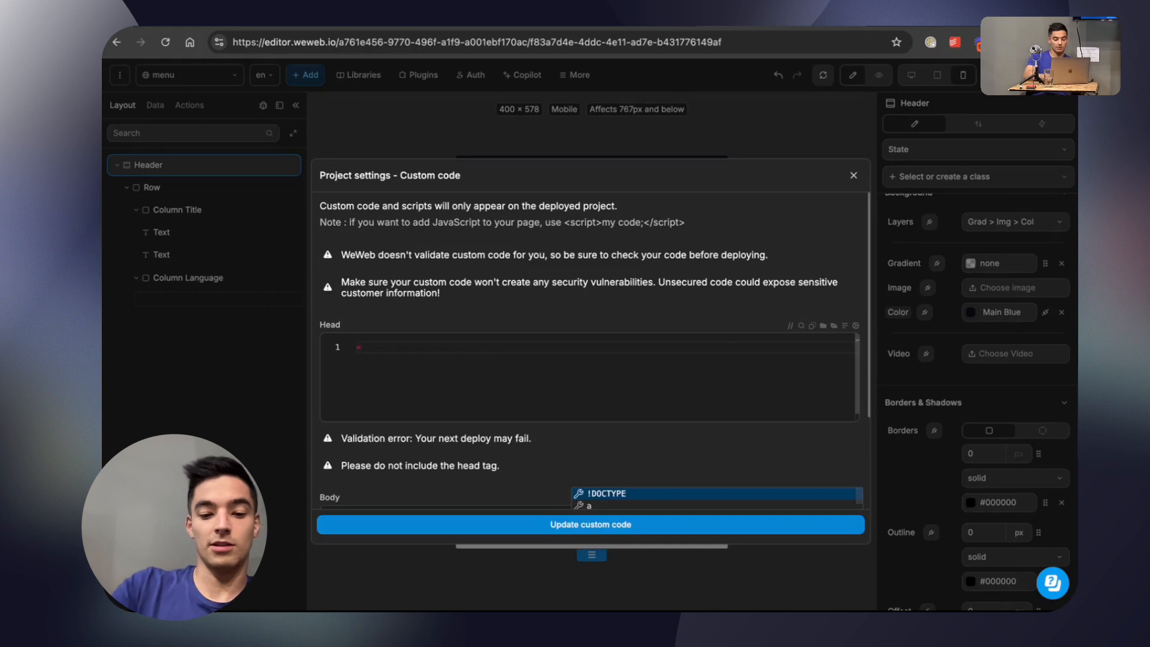
text(style>)
key(Return)
key(Return)
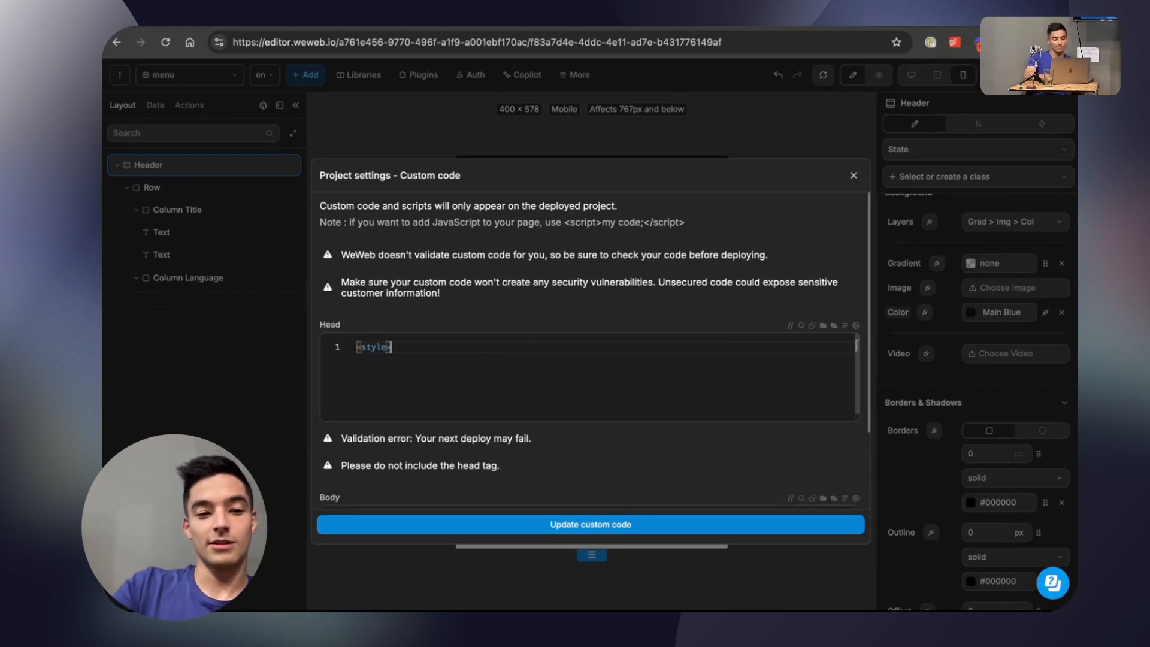
text(<)
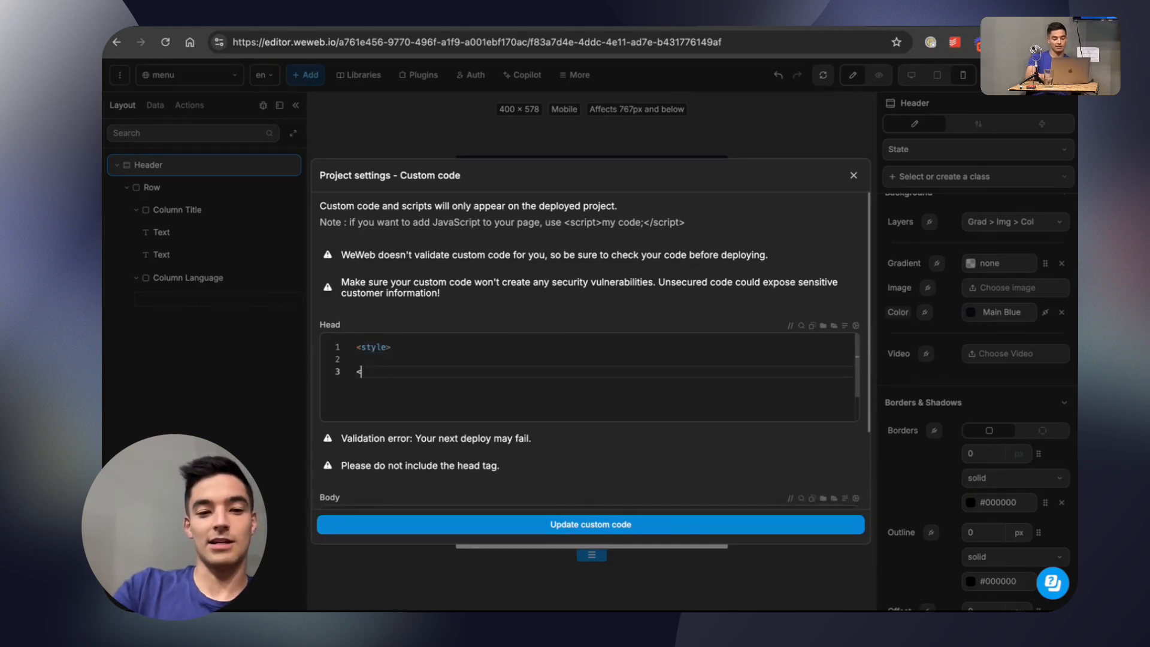
text(/style>)
key(Up)
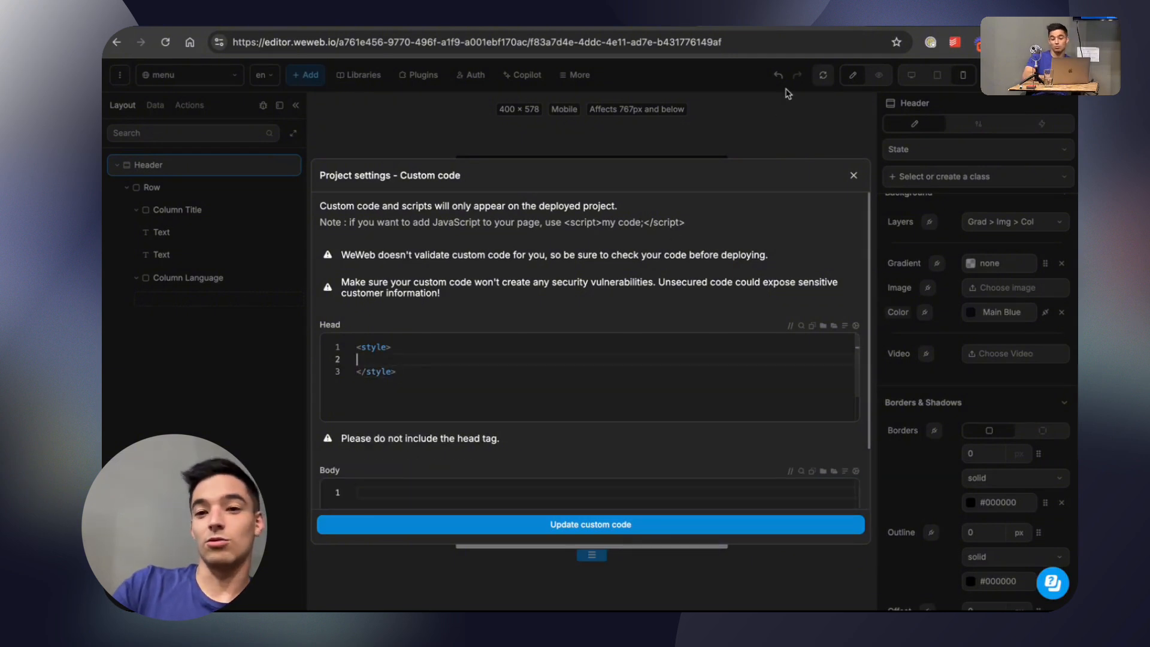
Search the web for css breakpoint example and copy the max-width: 600px media query from the W3Schools Typical Device Breakpoints page.
key(super+t)
text(css m)
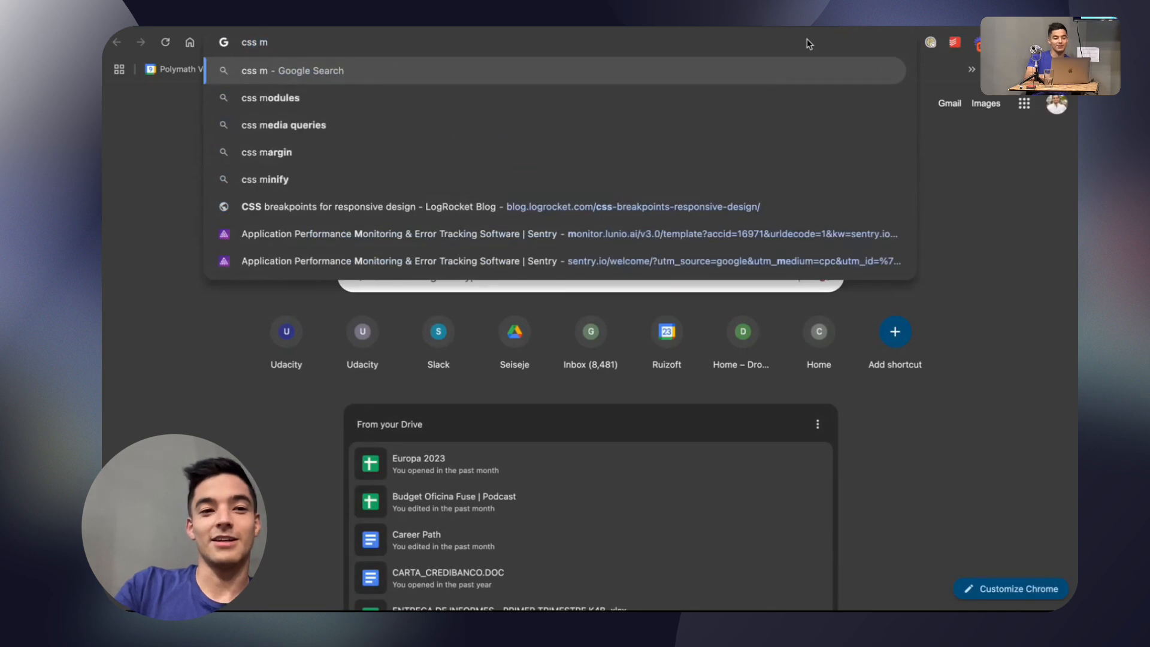
key(BackSpace)
text(breakpoint)
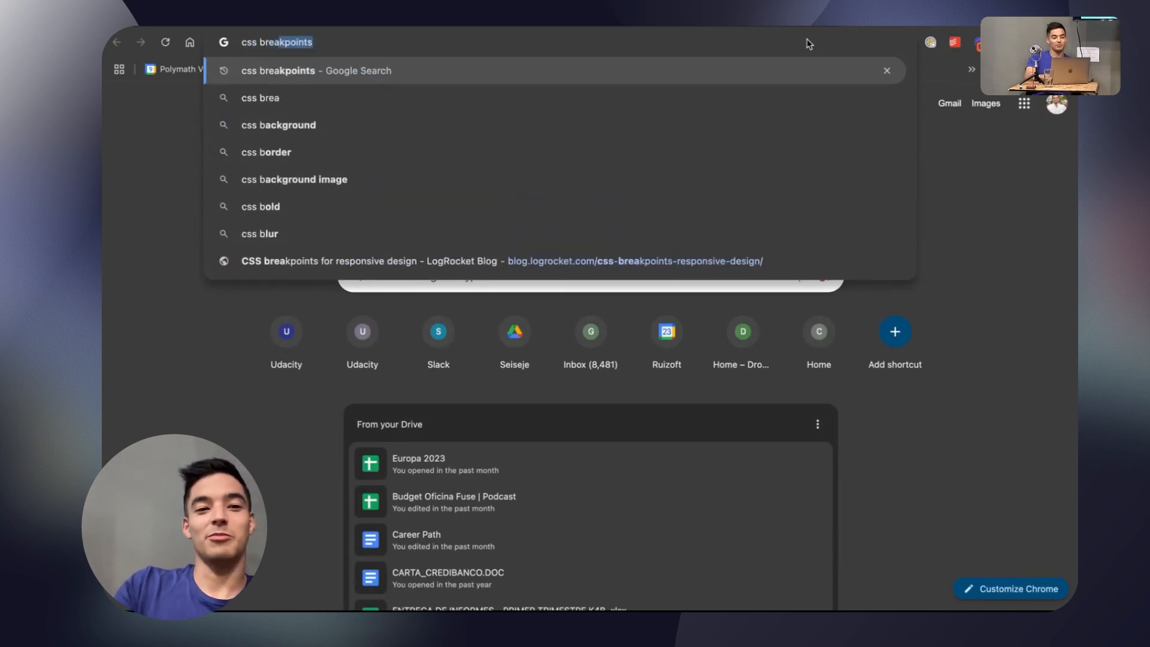
text( example)
key(Return)
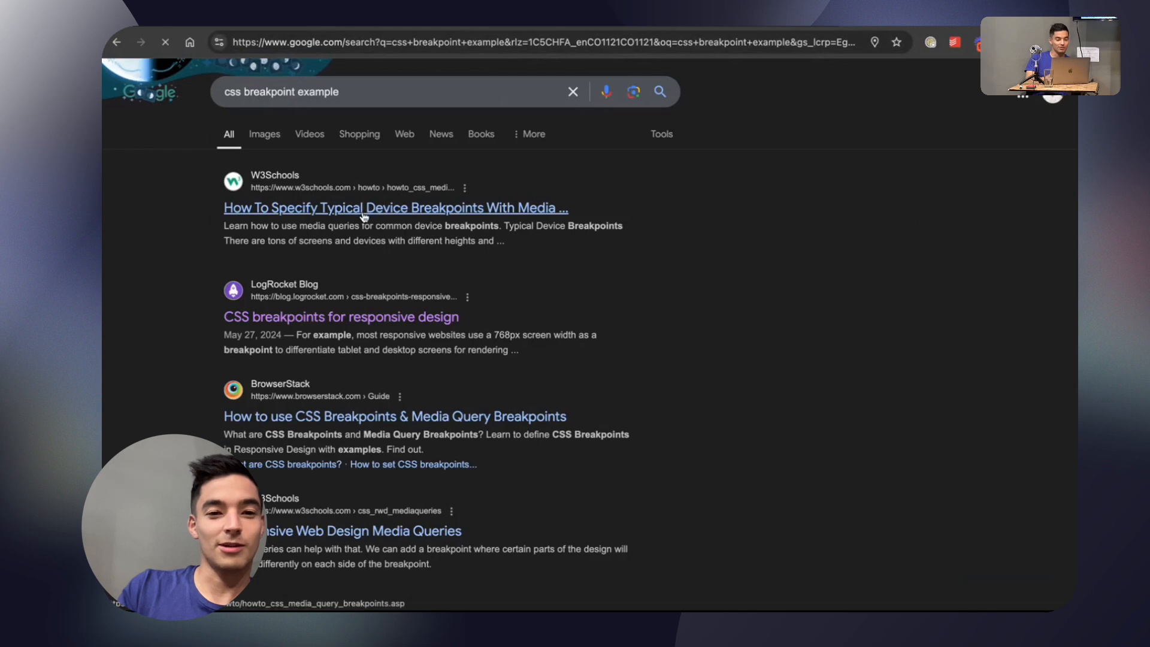
click(492, 214)
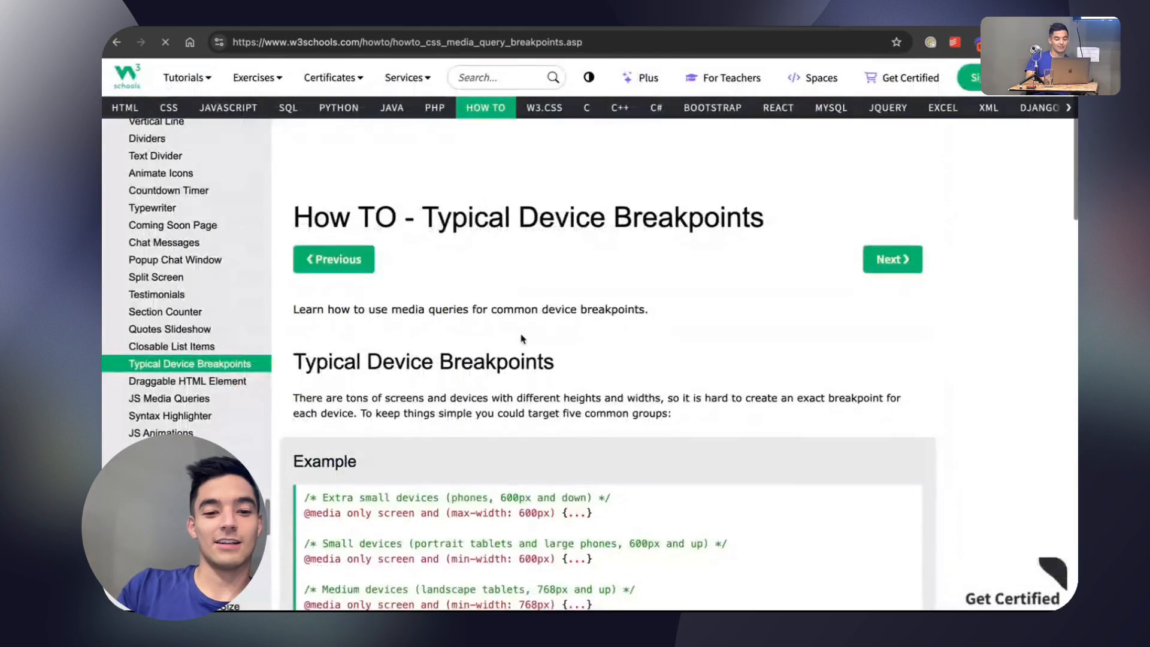
scroll(524, 336, down, 3)
drag(599, 404, 302, 406)
key(super+c)
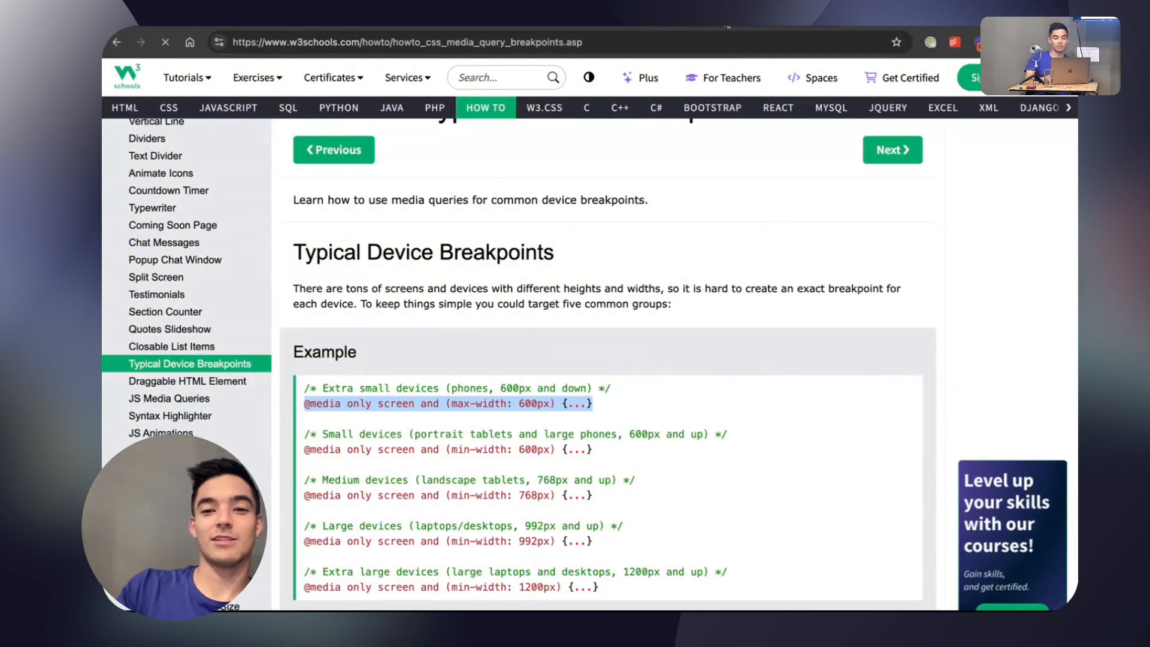
Paste the media query inside the Head style block in WeWeb and change its condition to min-width: 600px.
click(726, 25)
key(super+v)
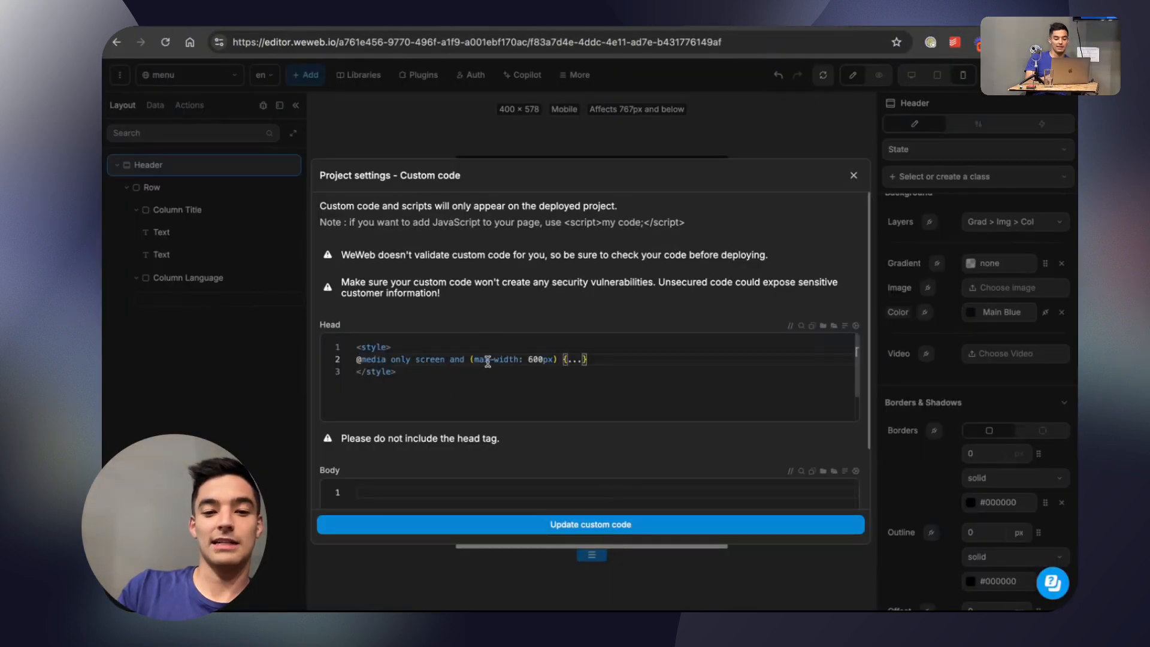
click(507, 359)
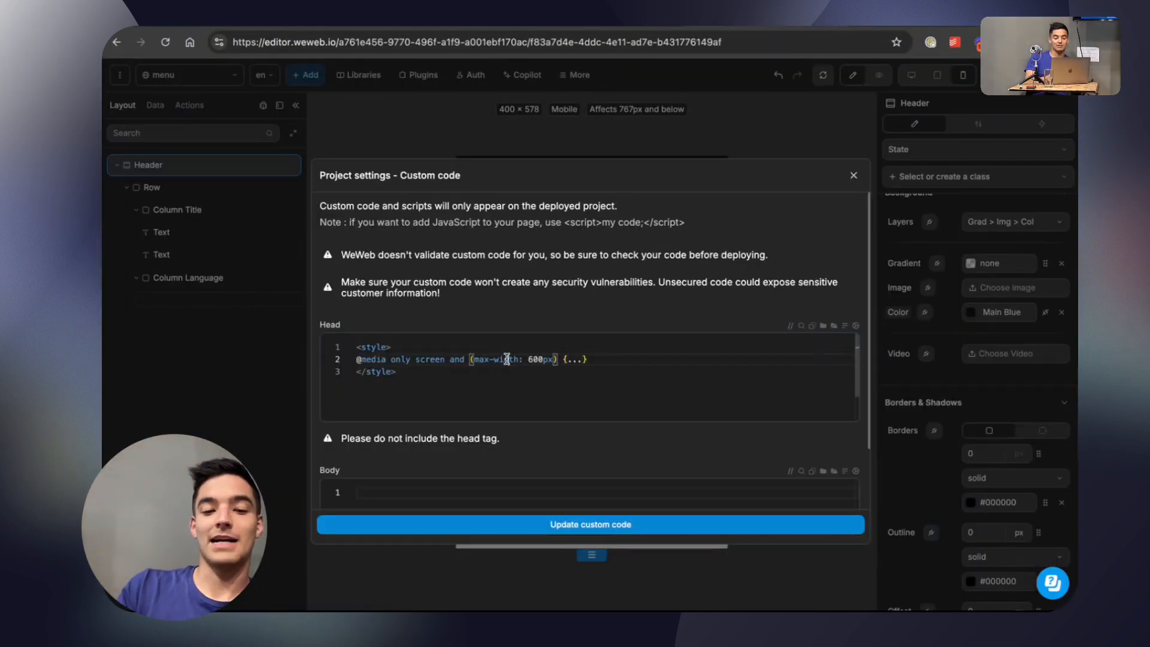
double_click(476, 359)
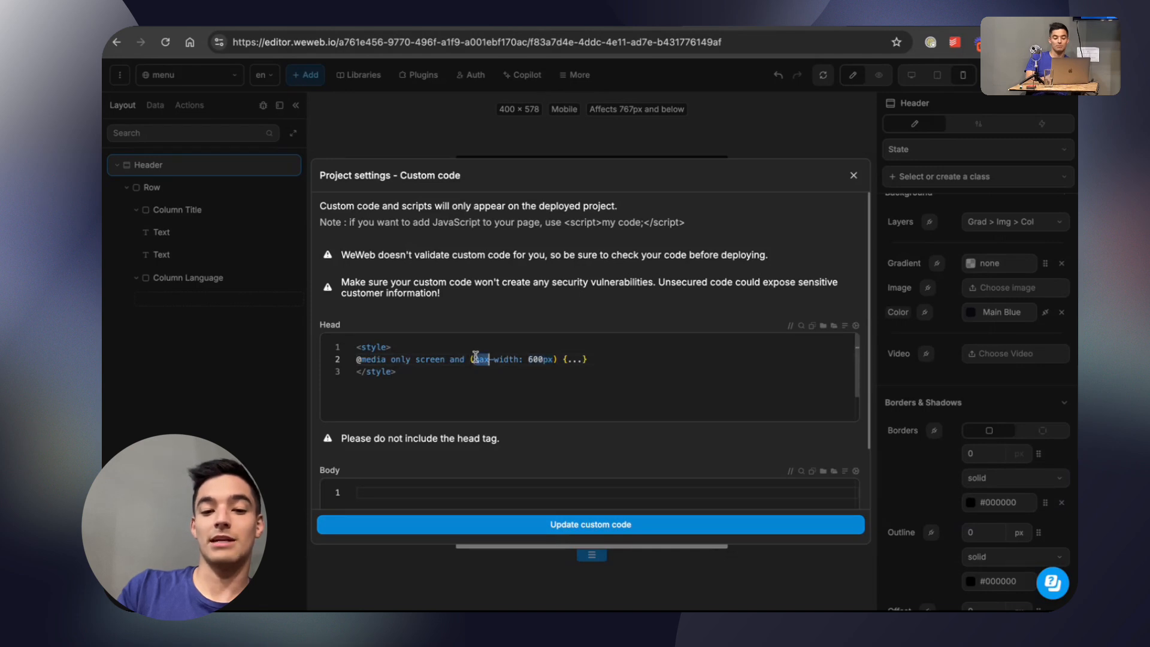
text(min)
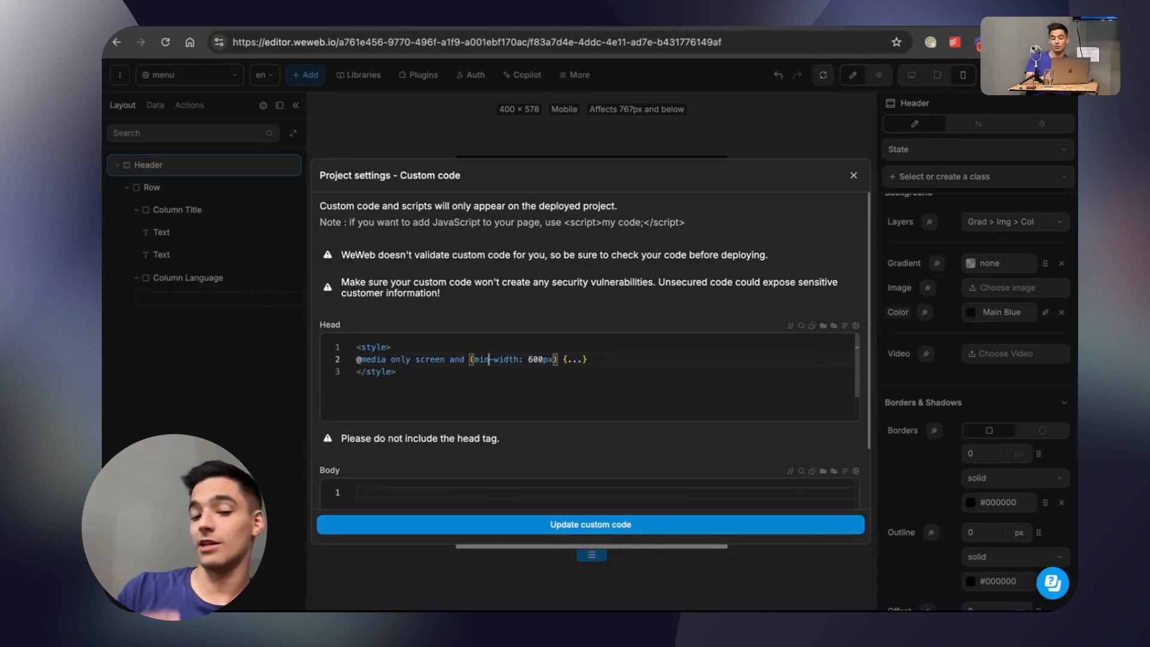
Replace the media query's placeholder dots with an indented line reading background.
click(583, 360)
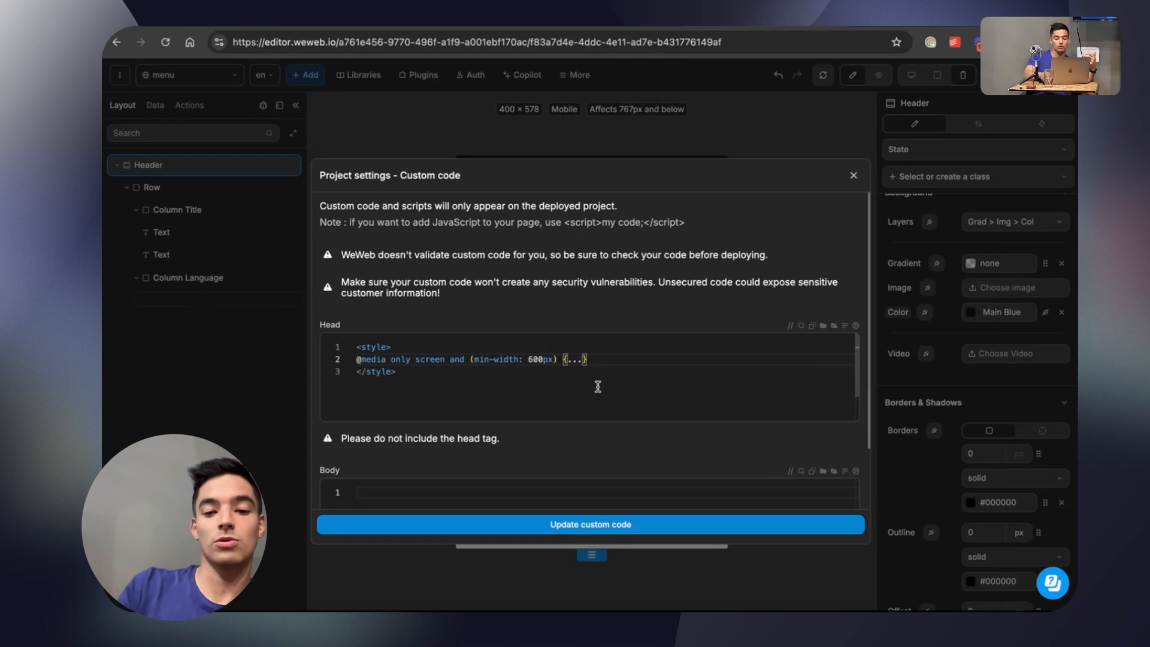
key(BackSpace)
key(BackSpace)
key(BackSpace)
key(Return)
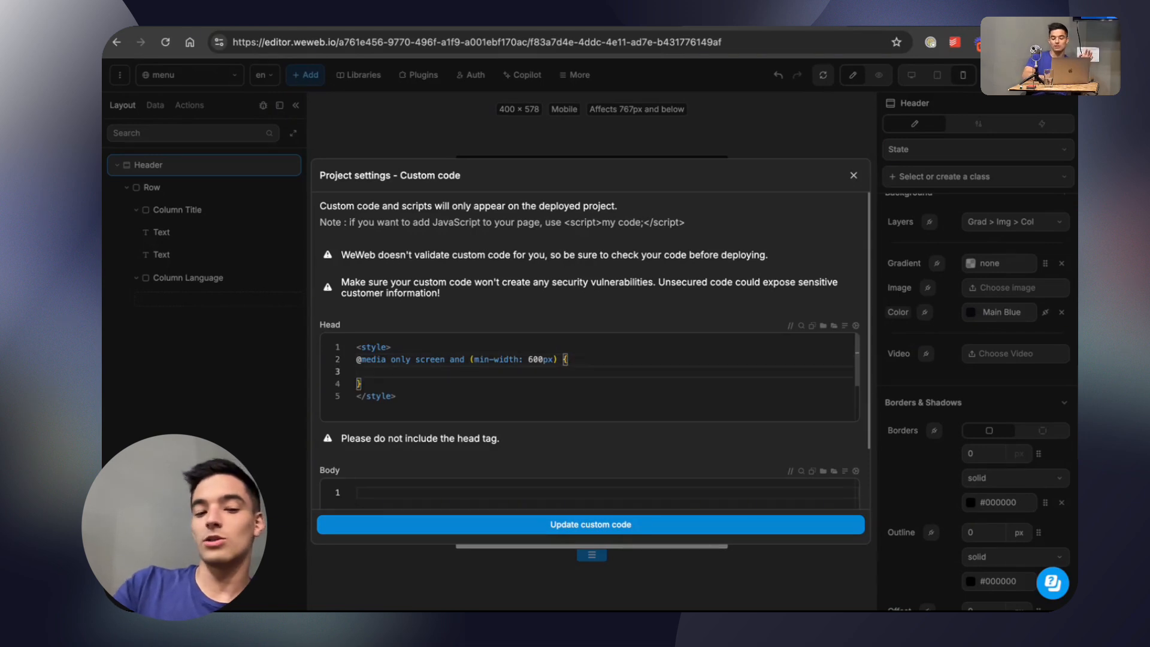
key(Tab)
text(ba)
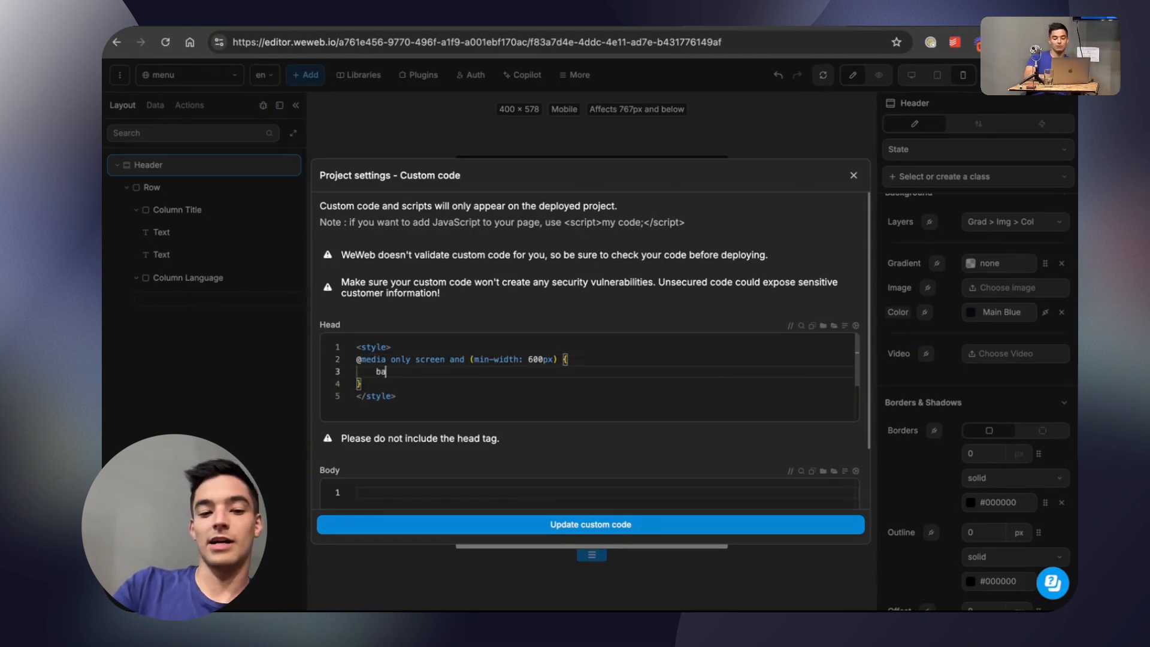
text(ckground)
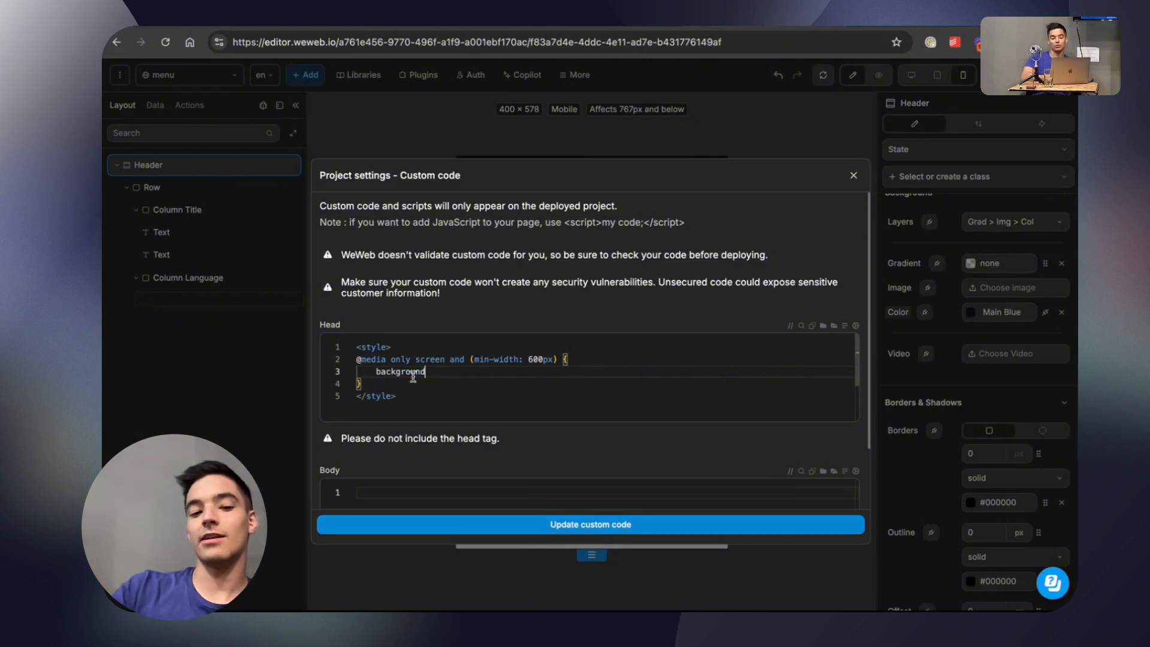
Review the media query's condition and background line, and delete all code from the Head section.
drag(356, 360, 542, 358)
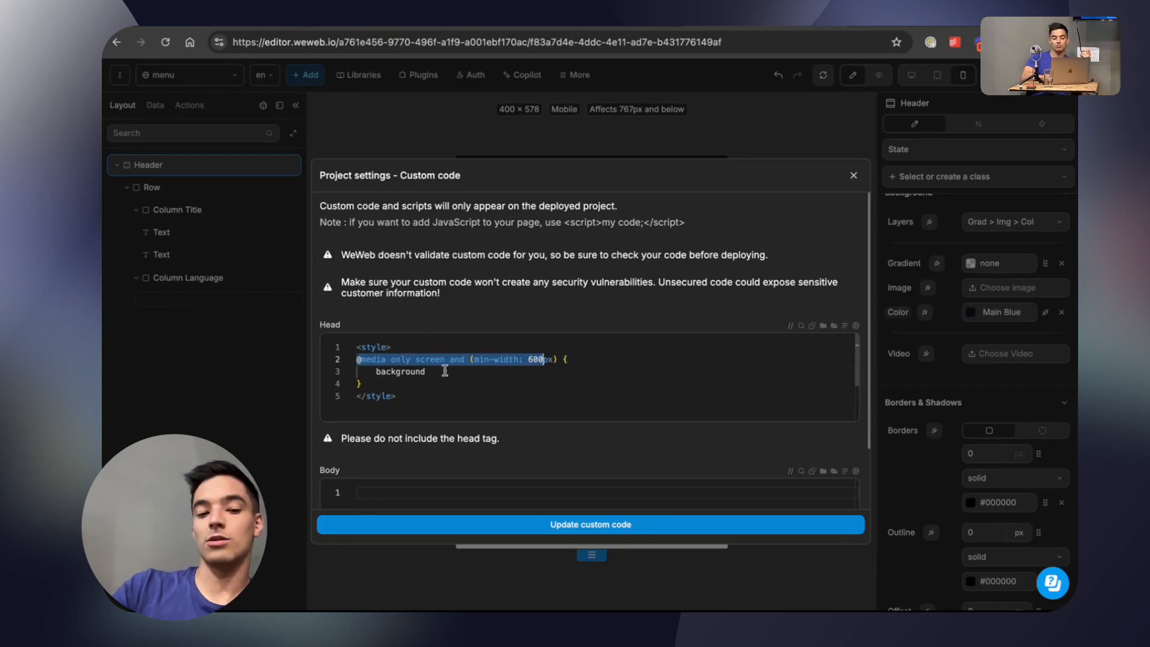
drag(371, 371, 452, 373)
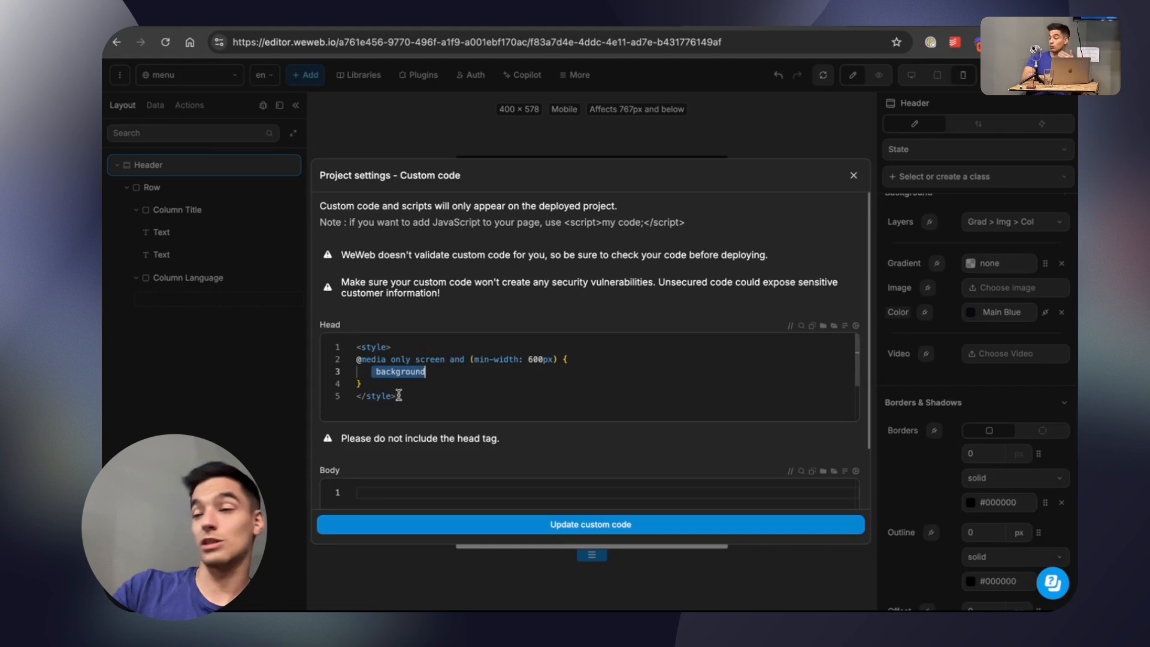
click(357, 396)
key(super+a)
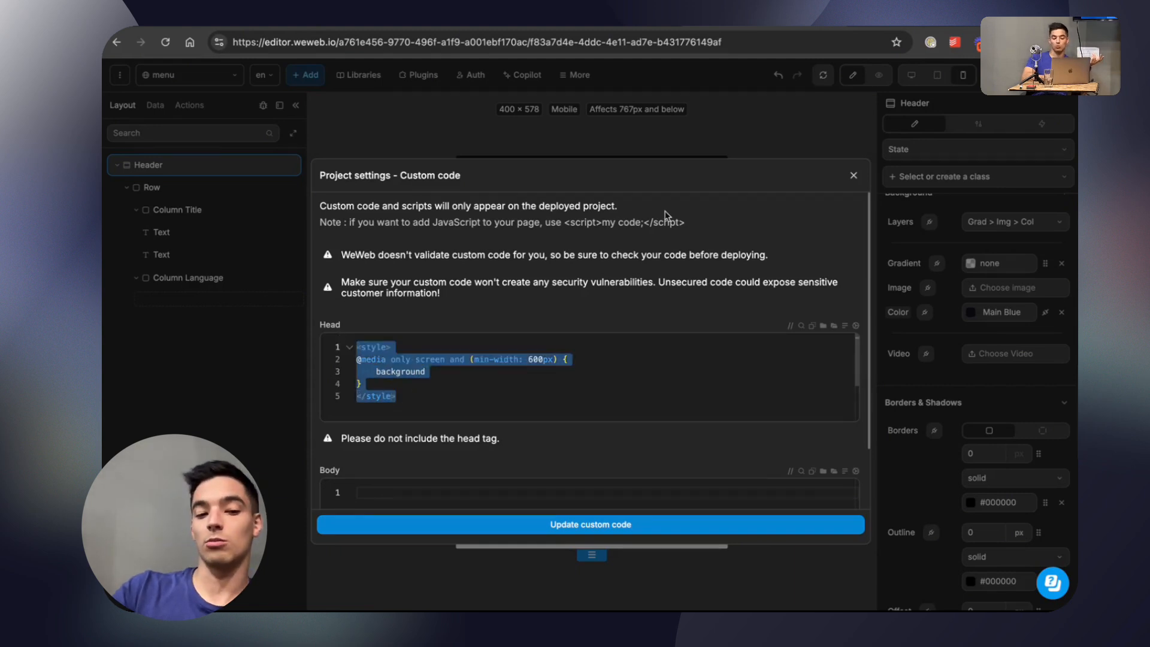
key(BackSpace)
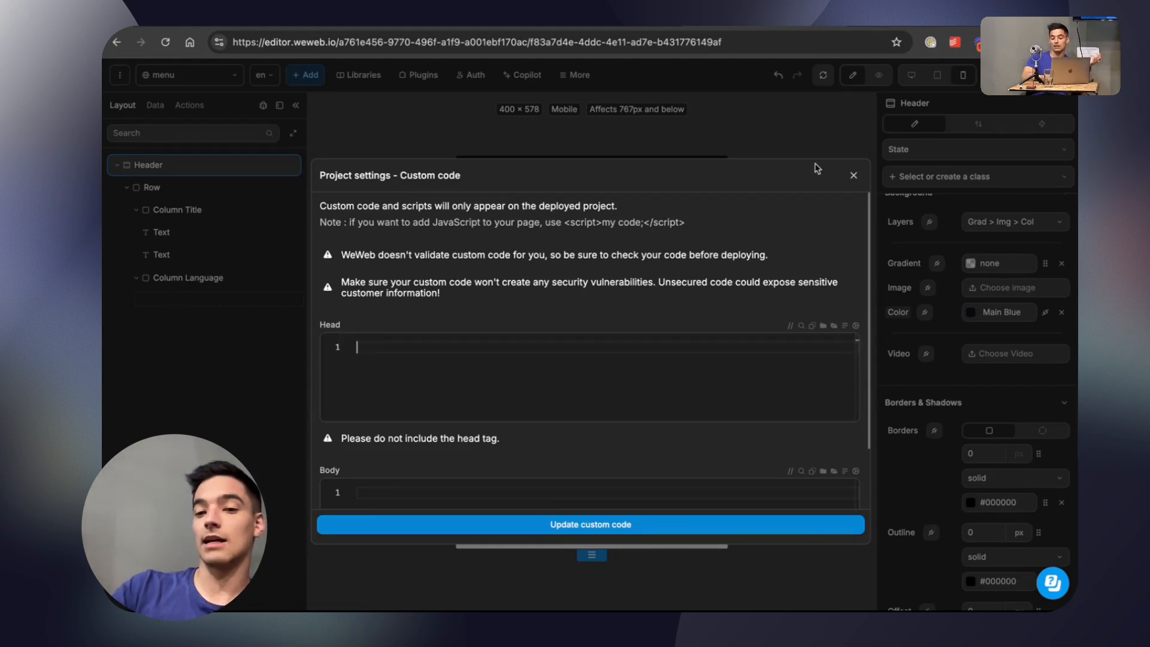
Close the custom code settings and collapse the Header section in the layout tree.
click(854, 175)
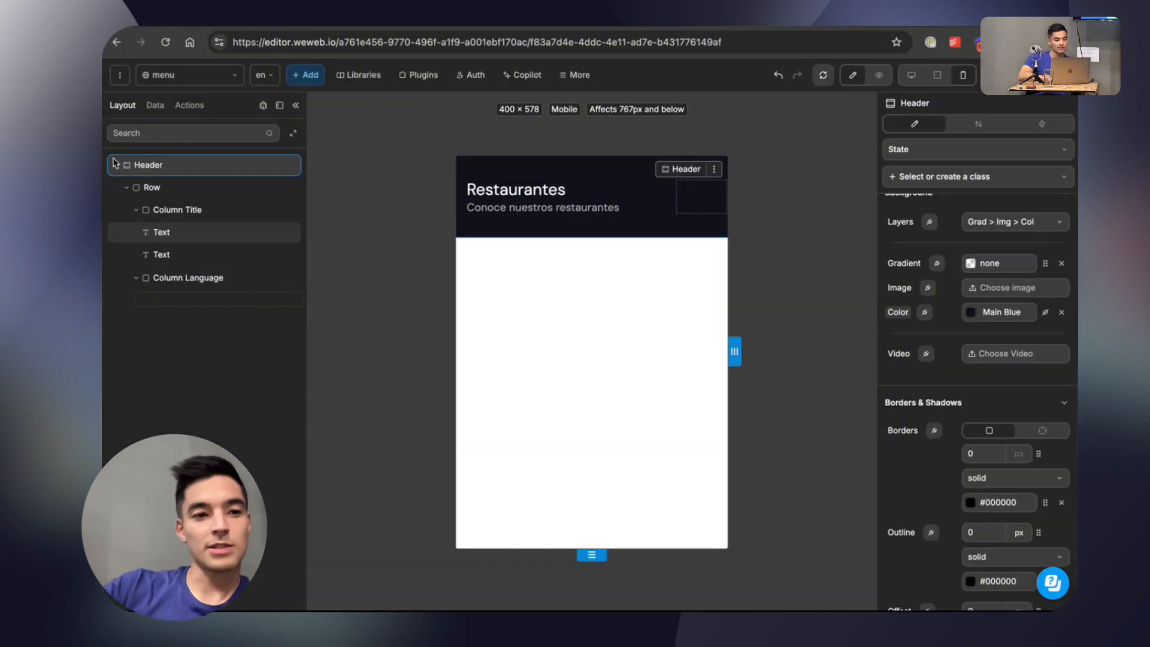
click(116, 164)
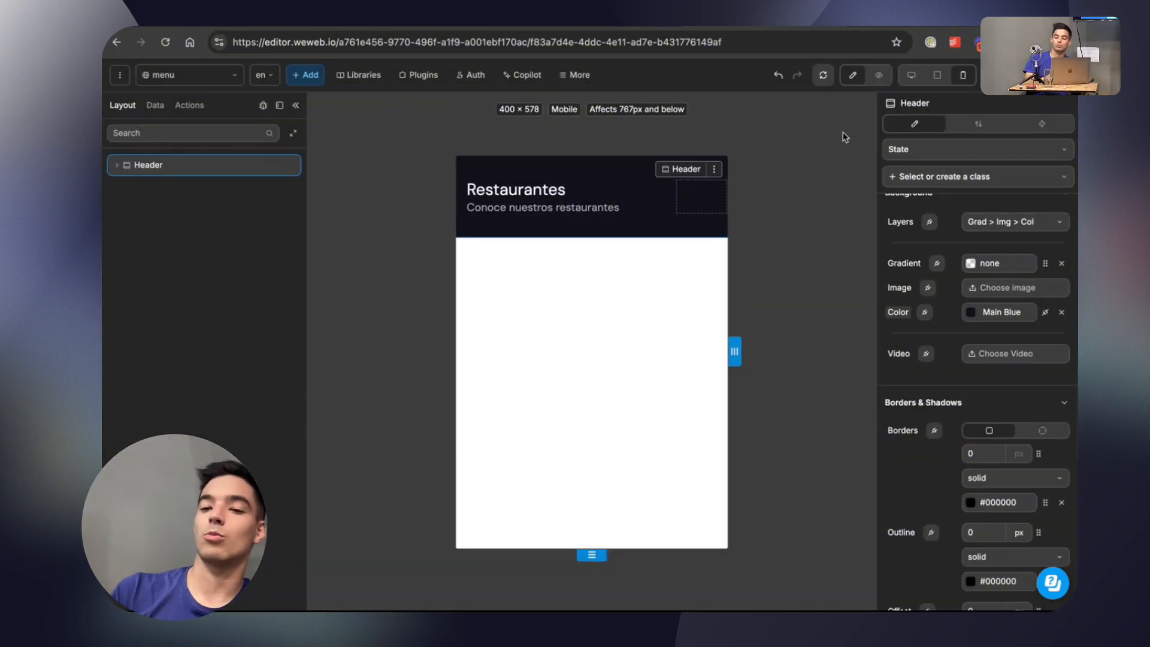
click(900, 153)
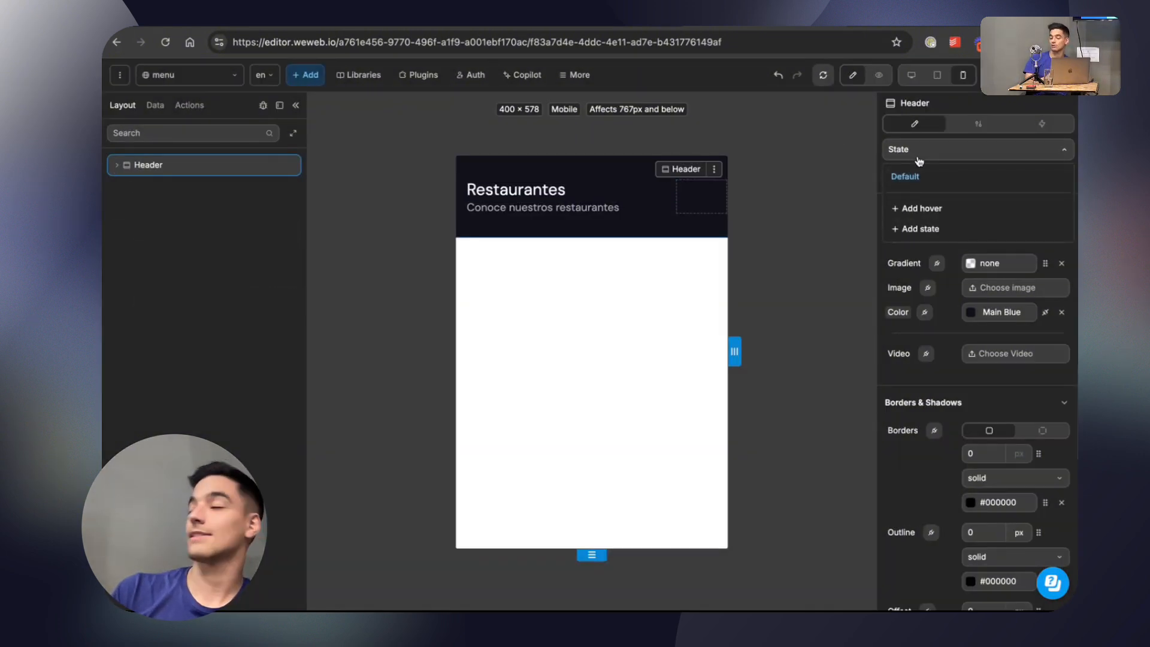
click(918, 154)
click(946, 182)
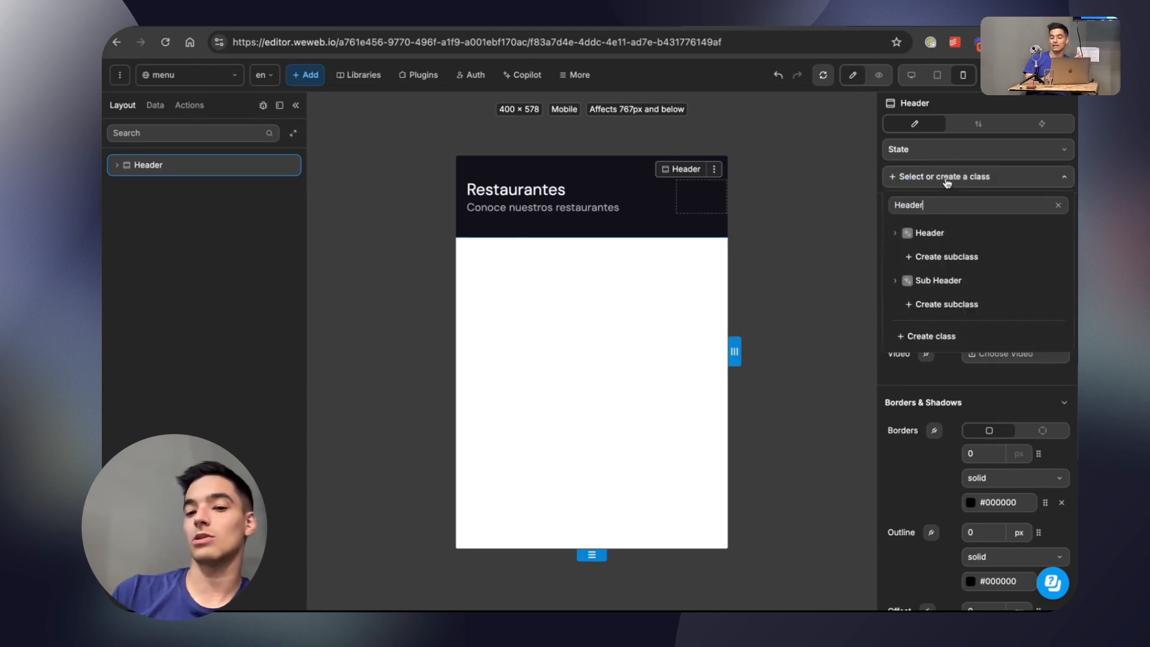
click(937, 155)
click(937, 154)
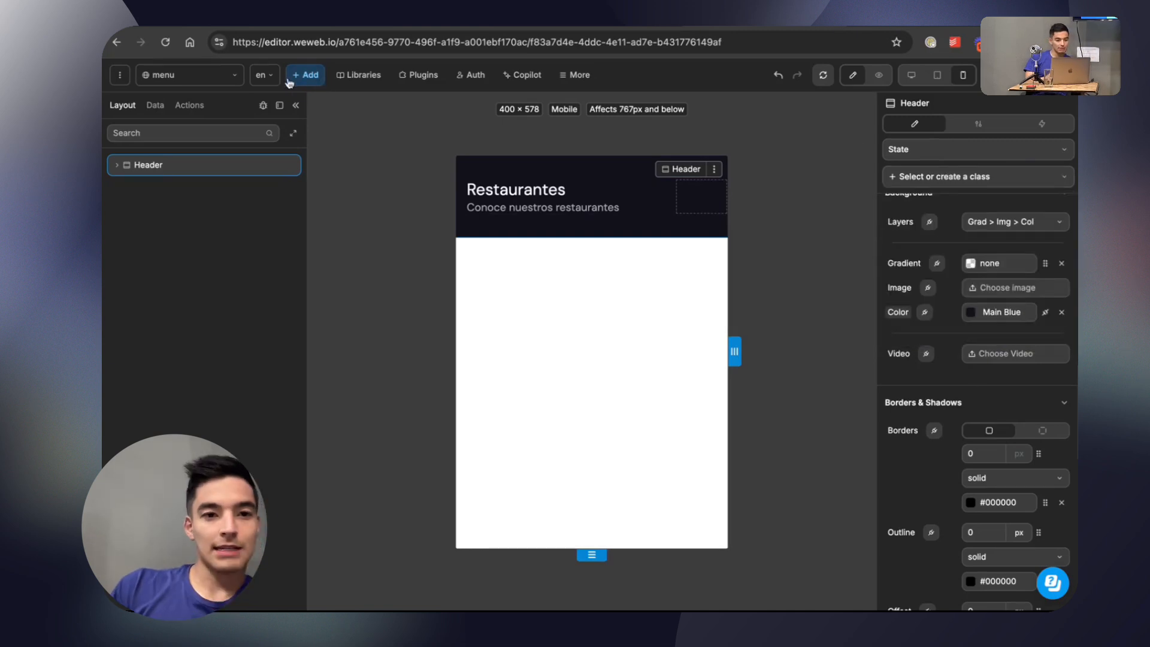
Add a new Section below the Header and name it Menu Content.
click(309, 77)
click(277, 127)
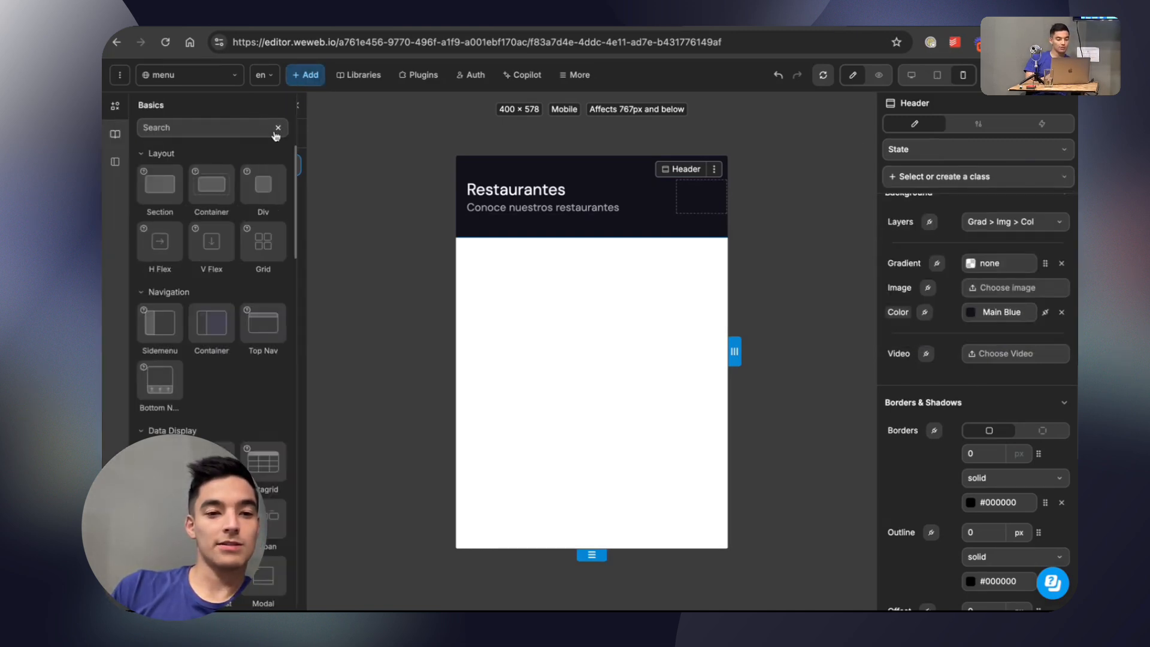
drag(170, 185, 217, 201)
double_click(153, 189)
text(Bo)
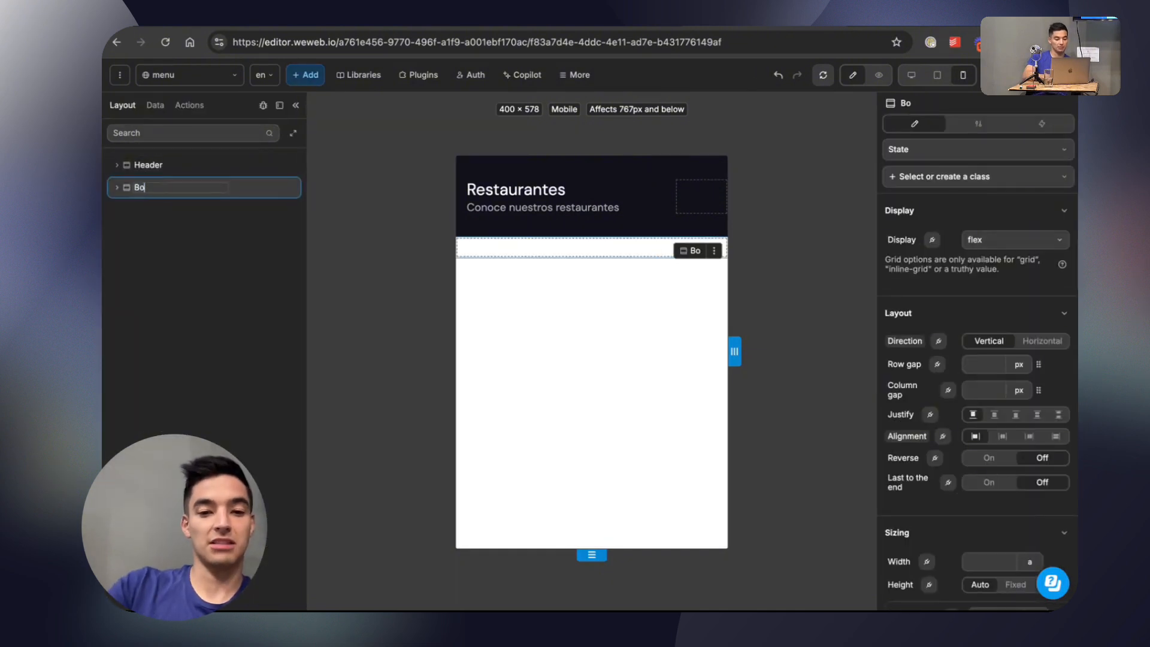
text(dy Conte)
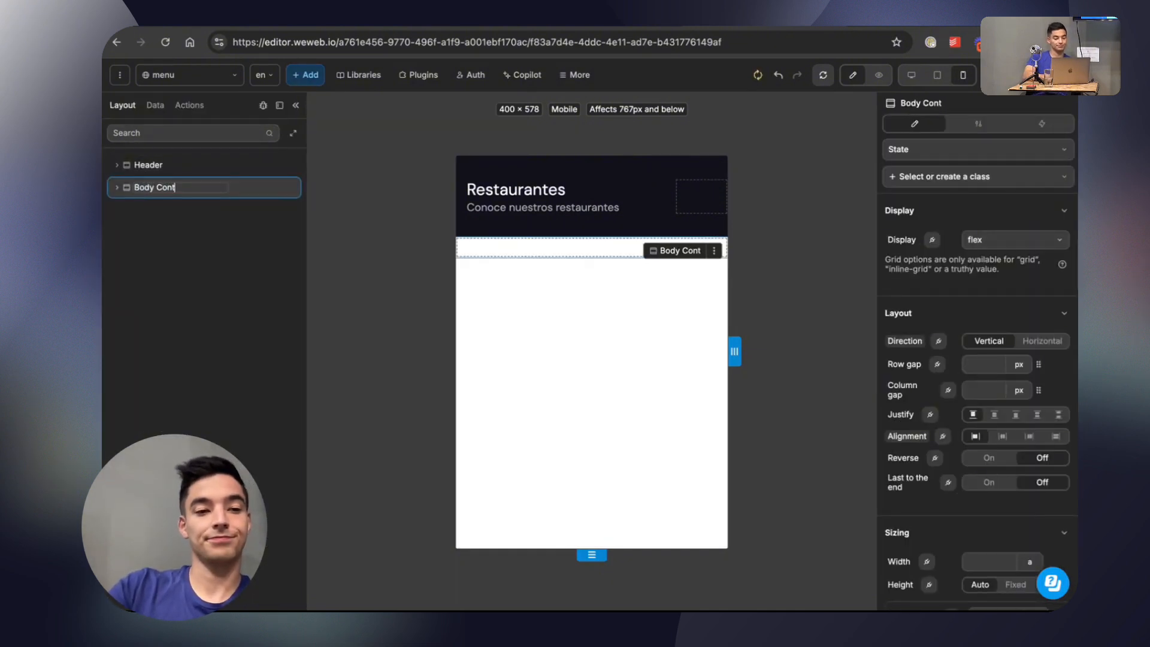
key(ctrl+a)
text(Menu Content)
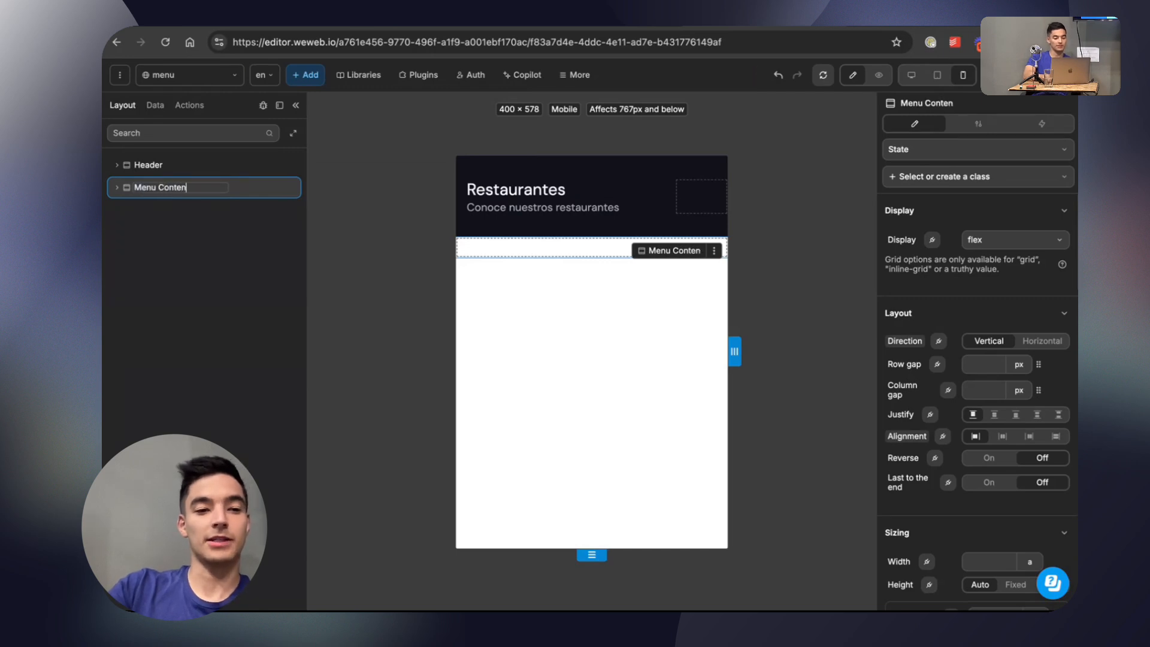
key(Return)
Add a V Flex inside the Menu Content section and name it Container.
click(116, 188)
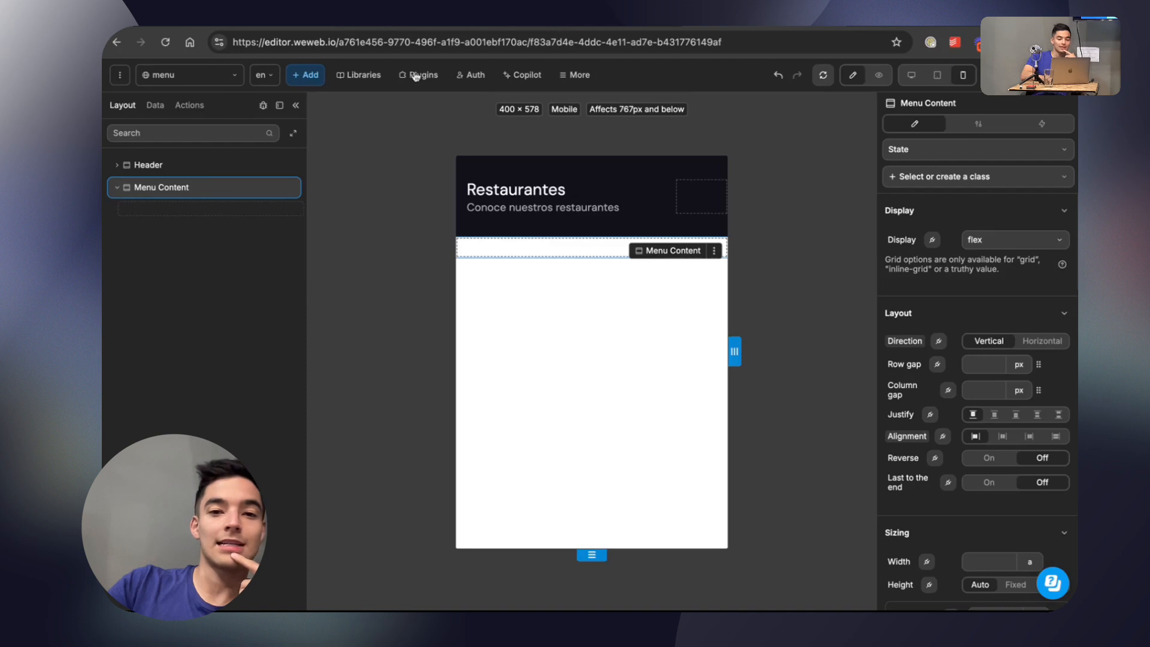
click(305, 74)
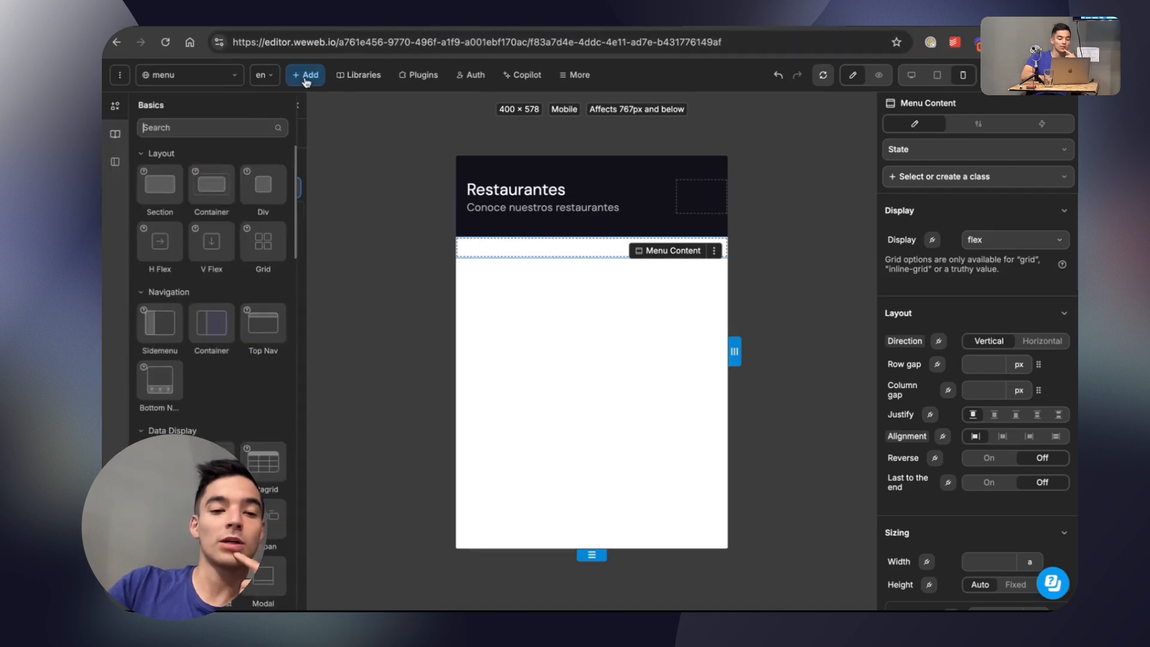
drag(211, 244, 220, 207)
double_click(195, 211)
text(Contai)
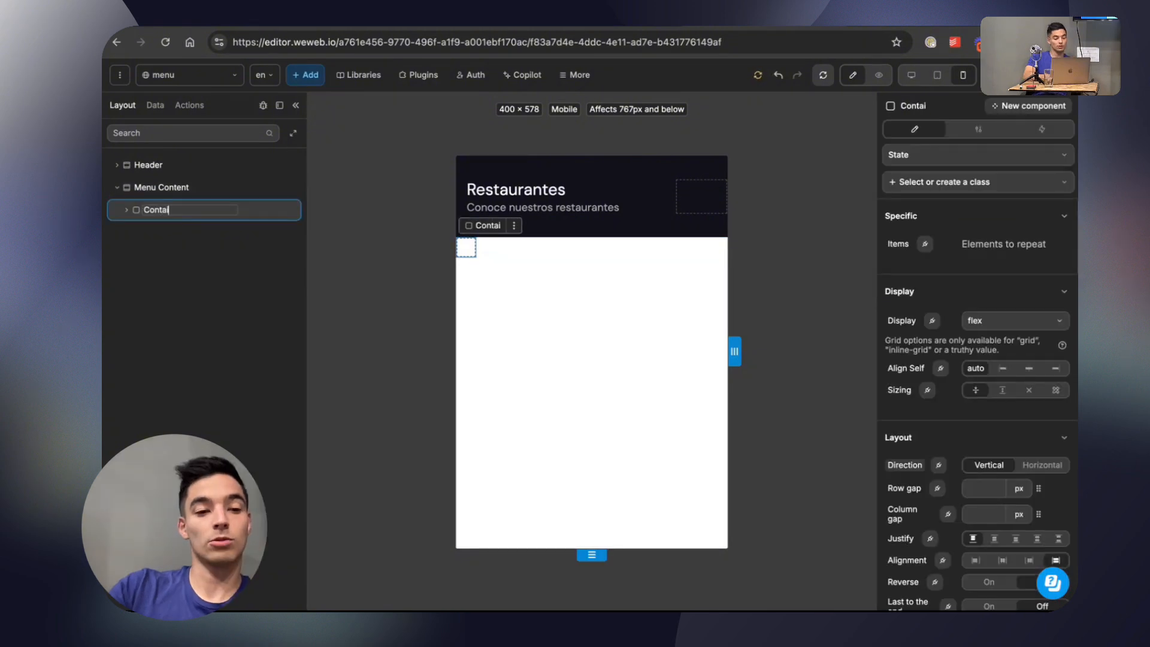
text(ner)
Duplicate the Container, nest the copy inside the original, and select both containers together.
click(126, 210)
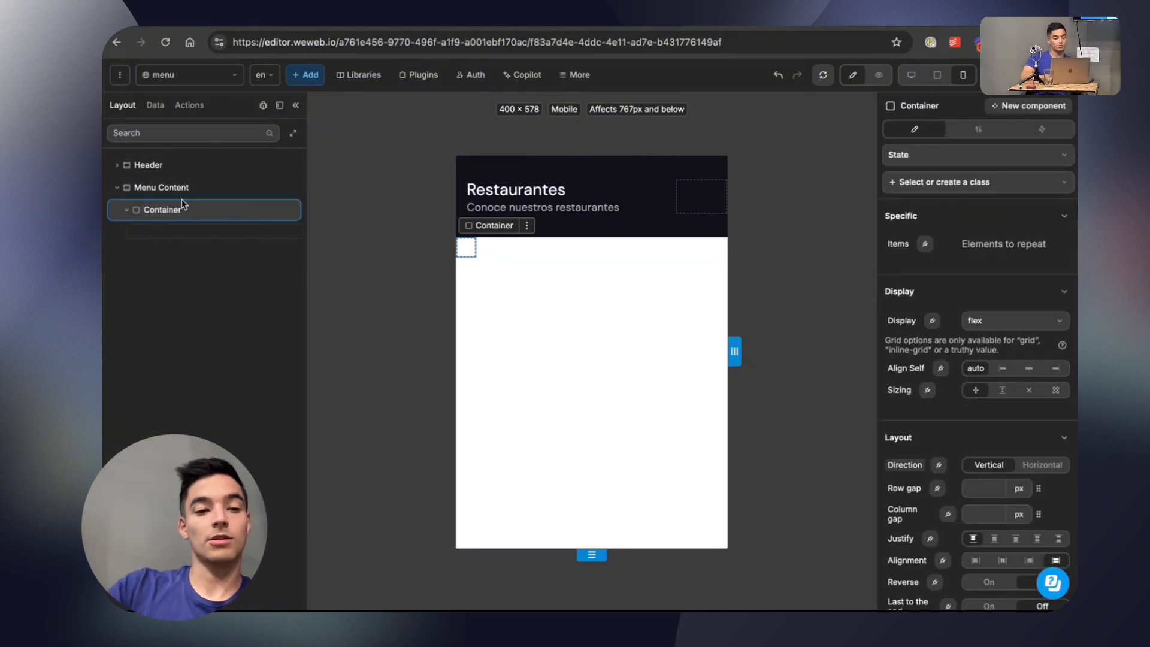
key(super+d)
drag(163, 252, 175, 230)
click(181, 233)
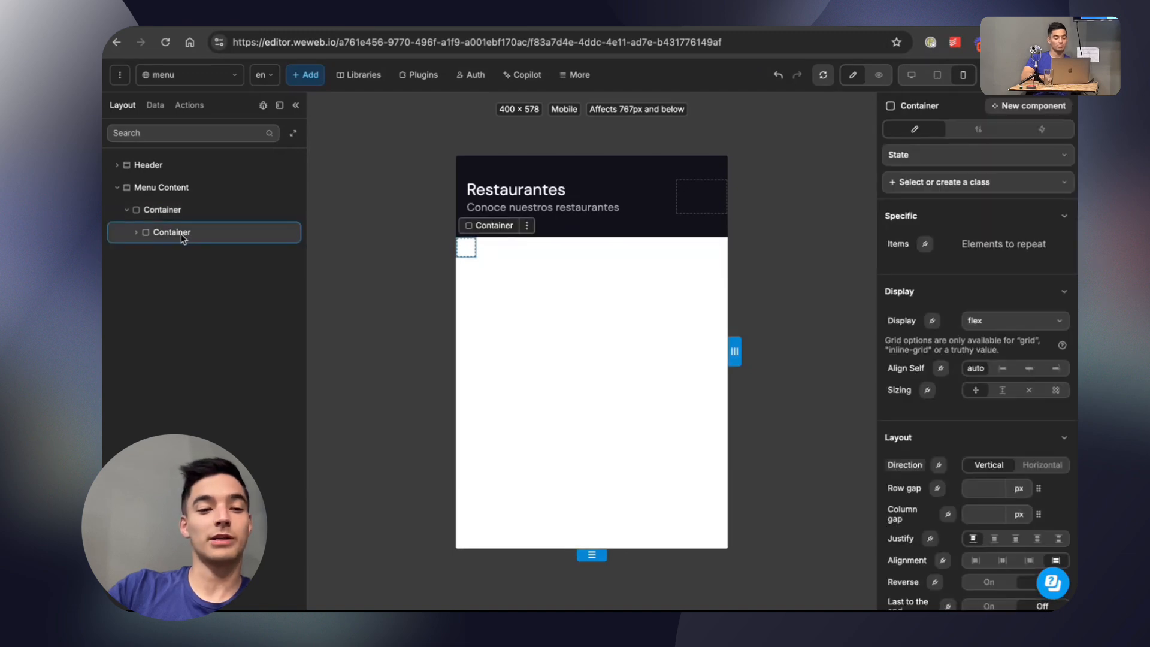
click(181, 233)
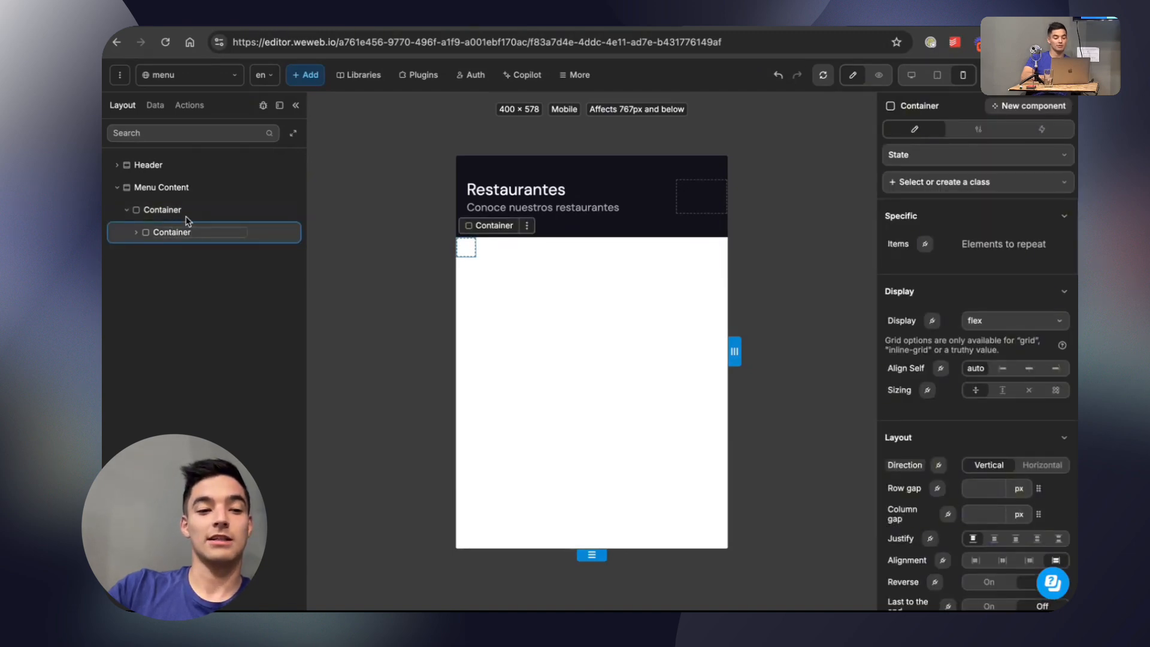
shift+click(188, 210)
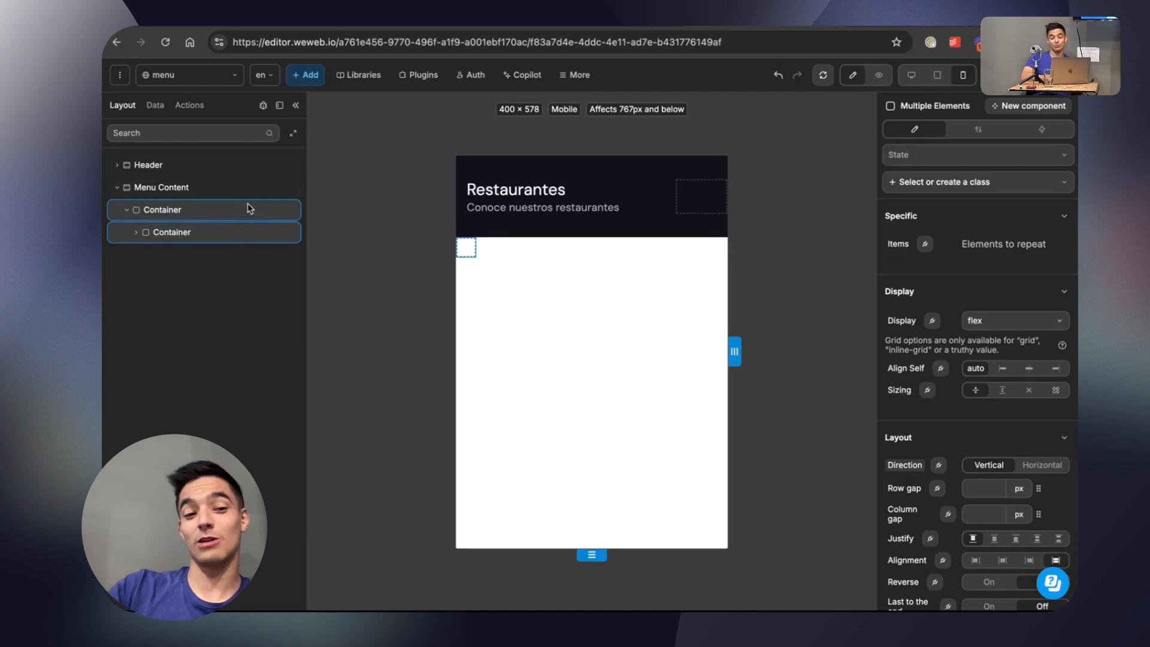
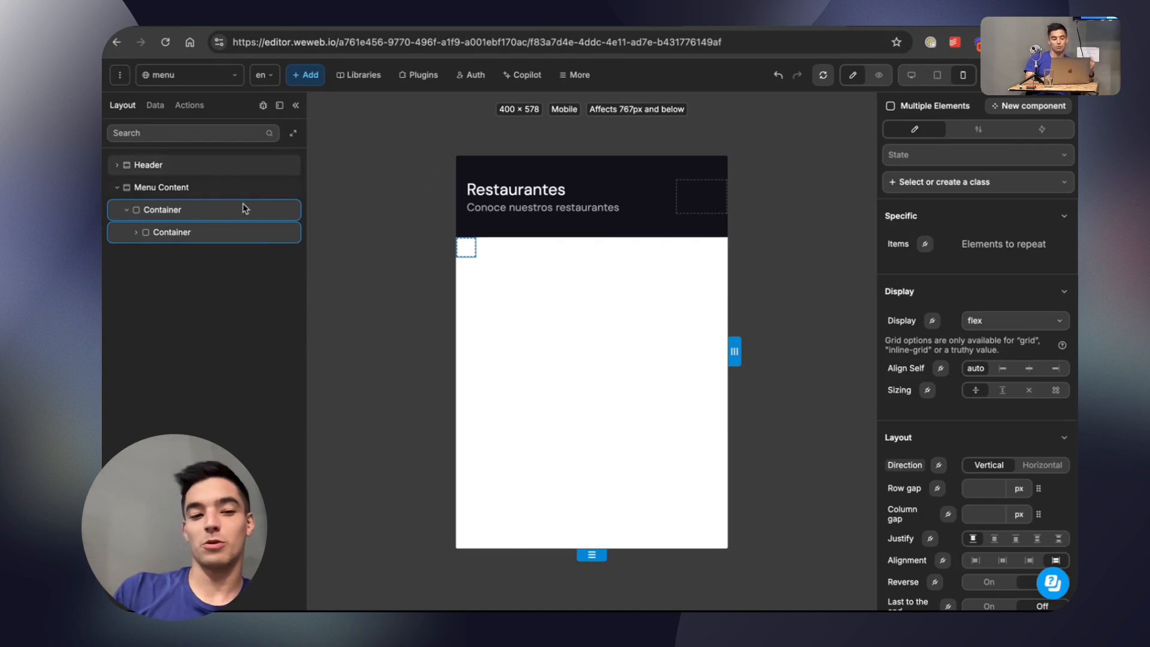
Duplicate the nested Container twice so that three sibling containers sit inside the outer Container.
click(235, 232)
key(super+d)
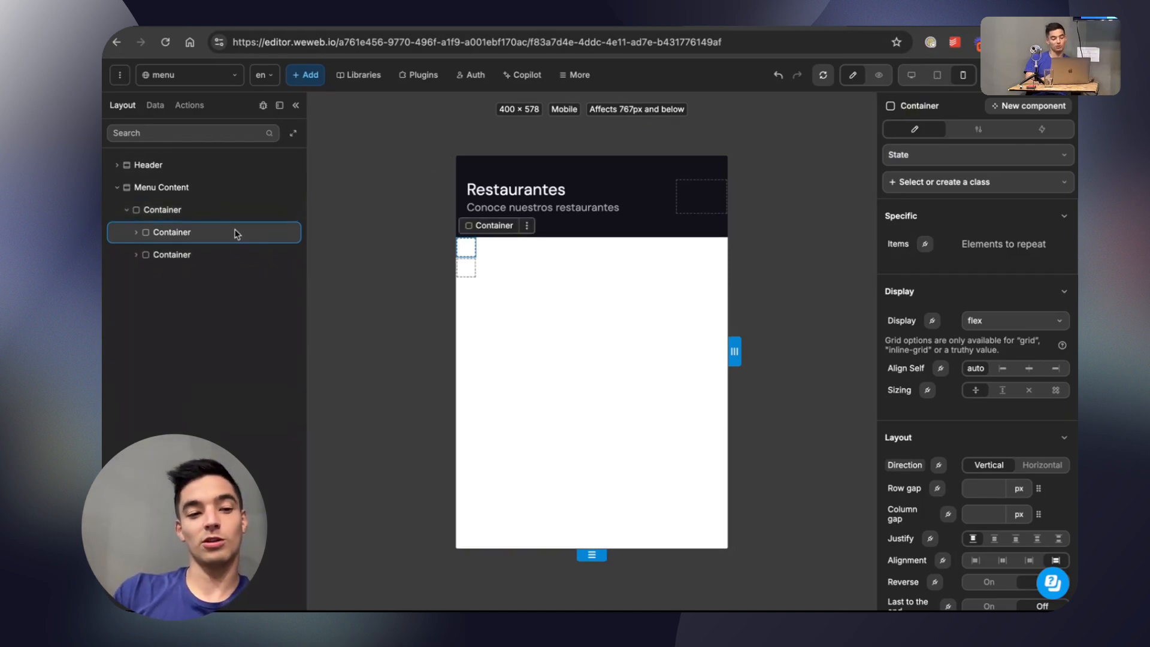
key(super+d)
Select the three nested containers together and set their width to 10%.
shift+click(212, 253)
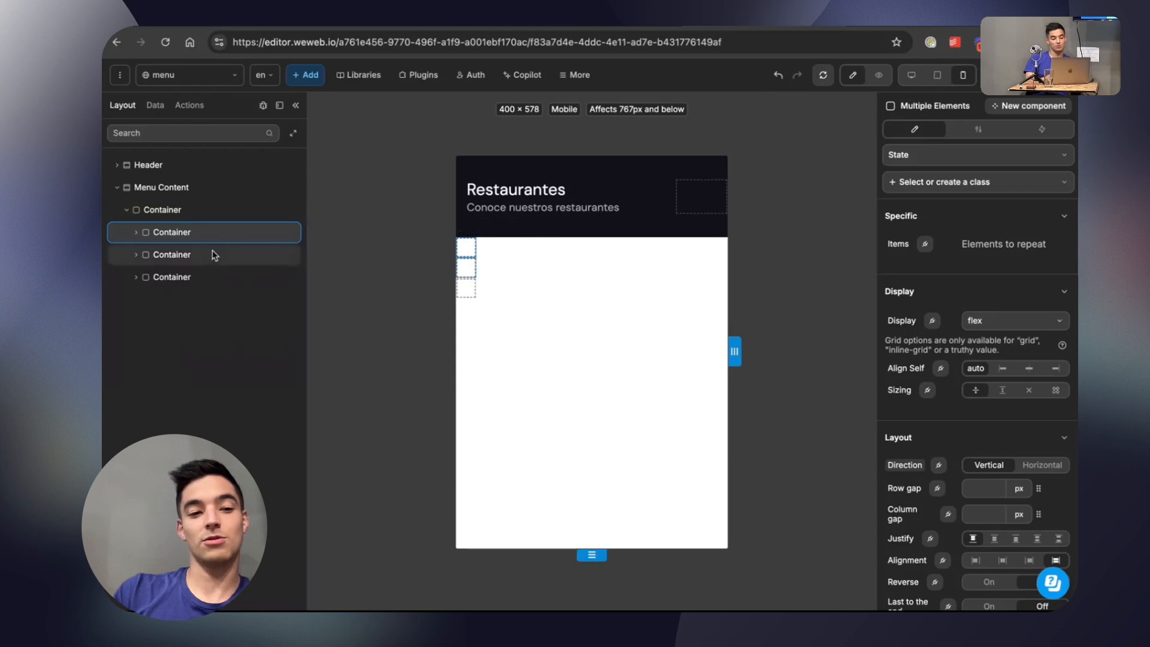
shift+click(213, 275)
scroll(944, 391, down, 5)
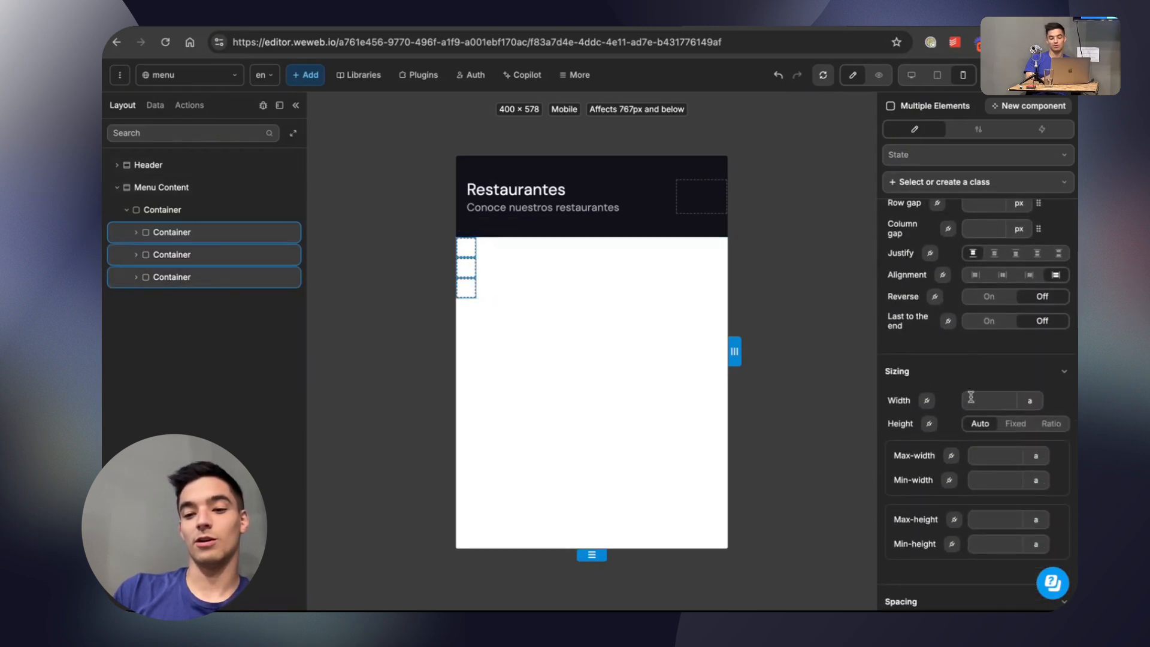
text(100%)
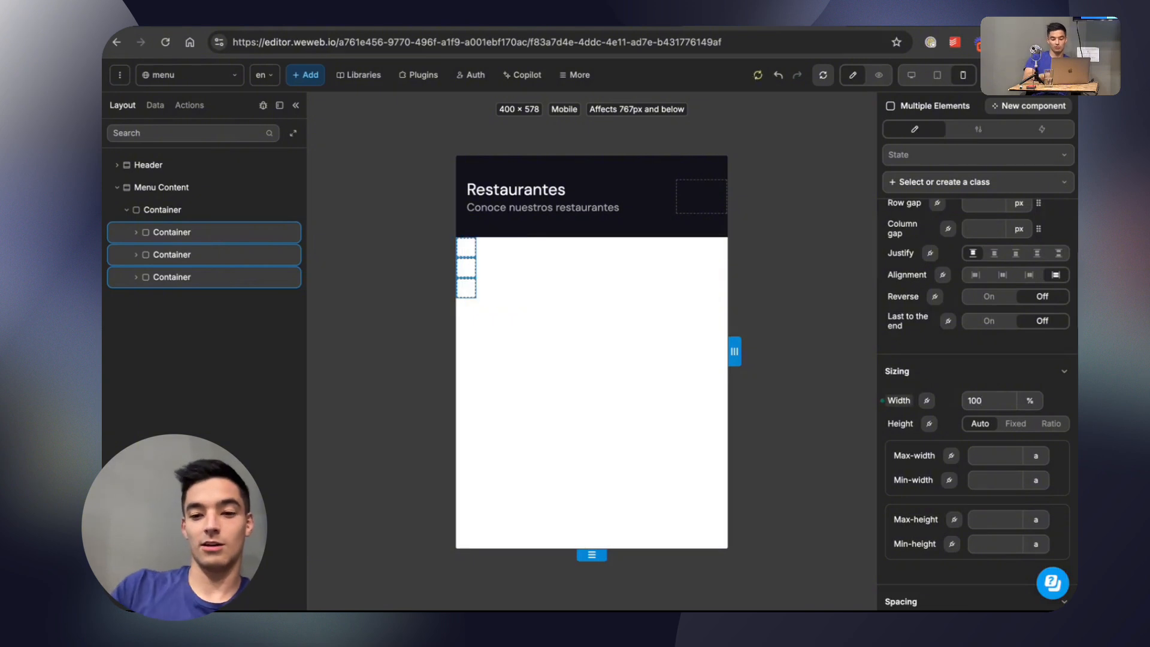
key(BackSpace)
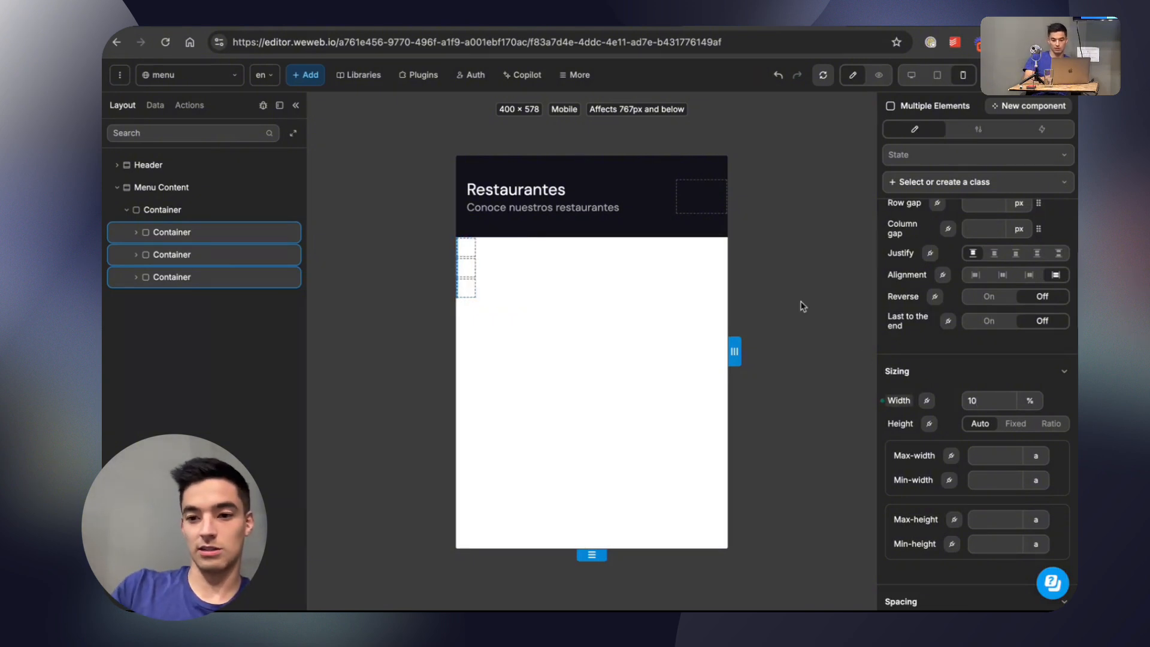
Set the outer Container's width to 100% and the three nested containers' width to 100% as well.
click(201, 211)
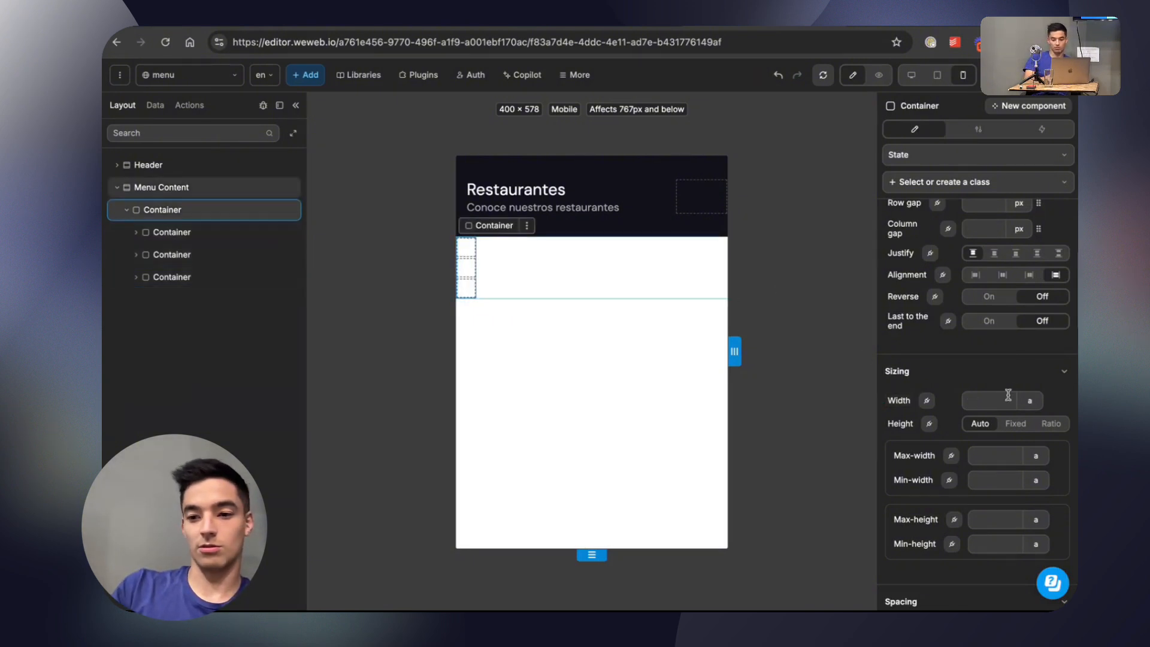
text(100%)
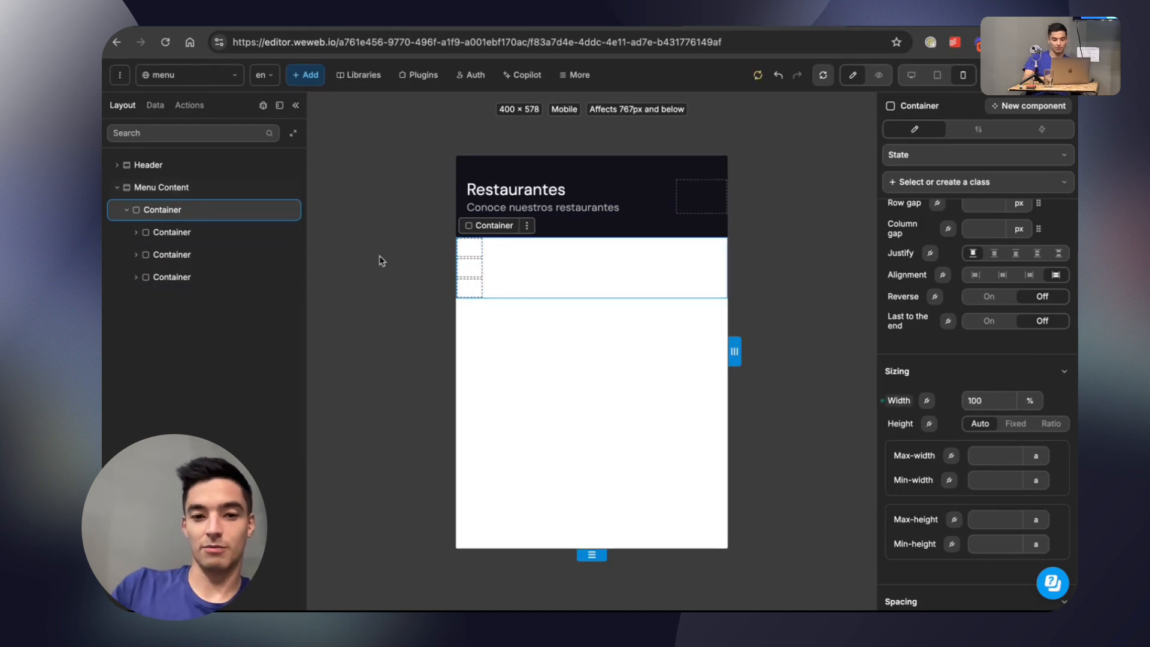
click(215, 237)
shift+click(211, 254)
shift+click(211, 276)
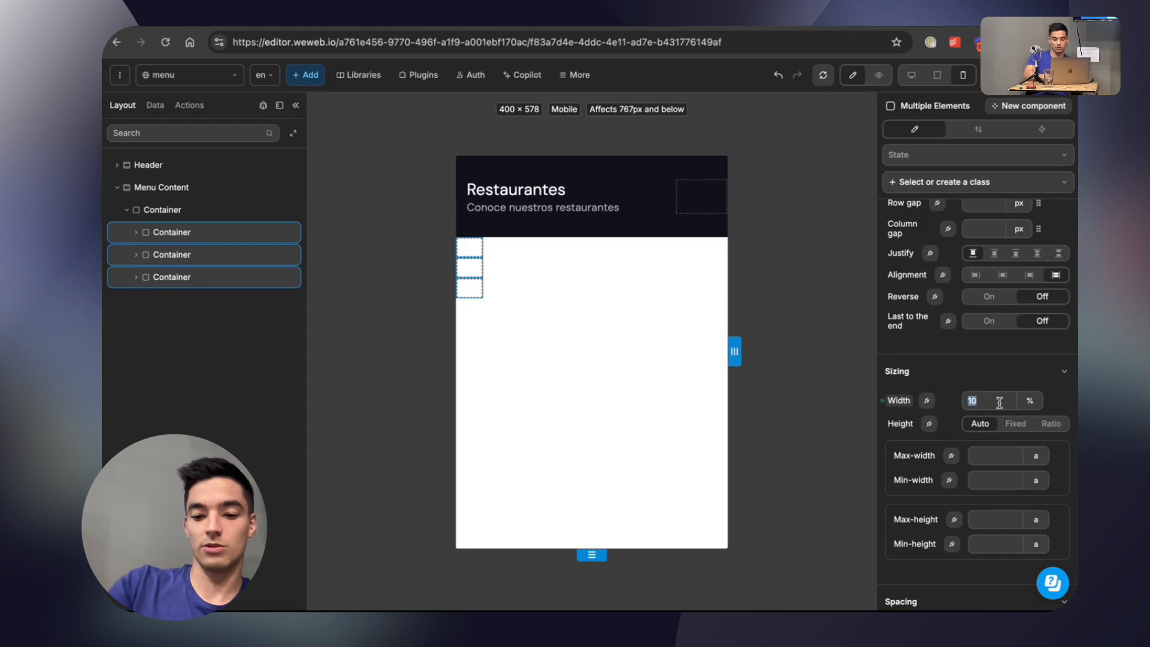
text(100)
Try a Main Gray background colour on the three nested containers, and undo the latest changes.
scroll(1017, 359, down, 15)
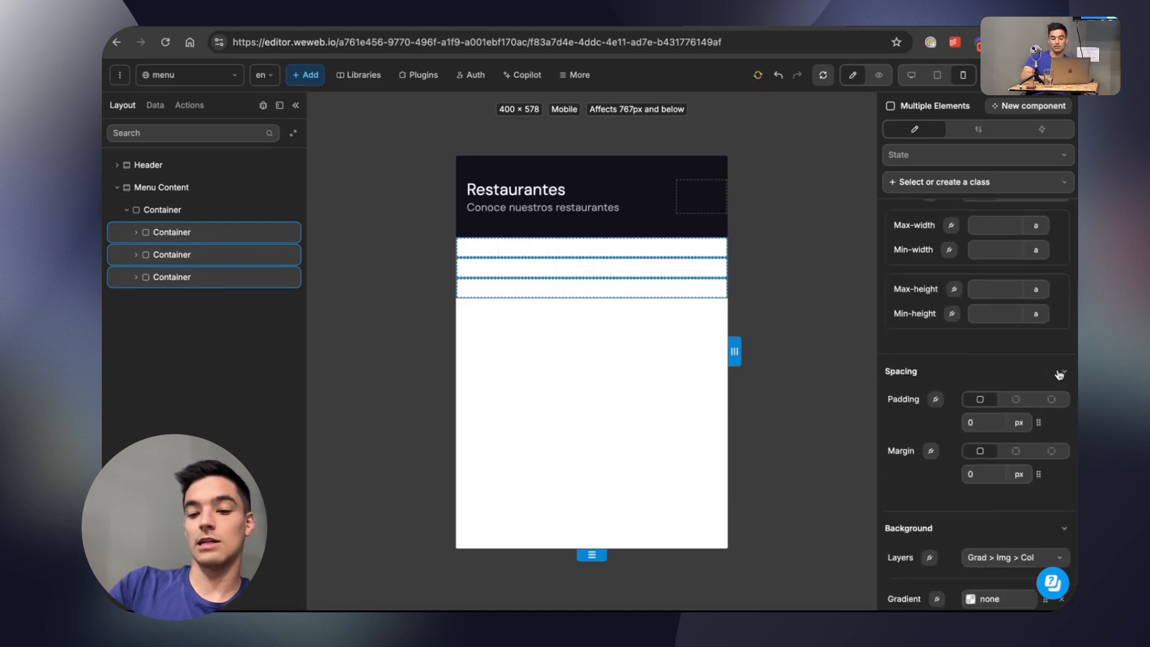
click(1045, 268)
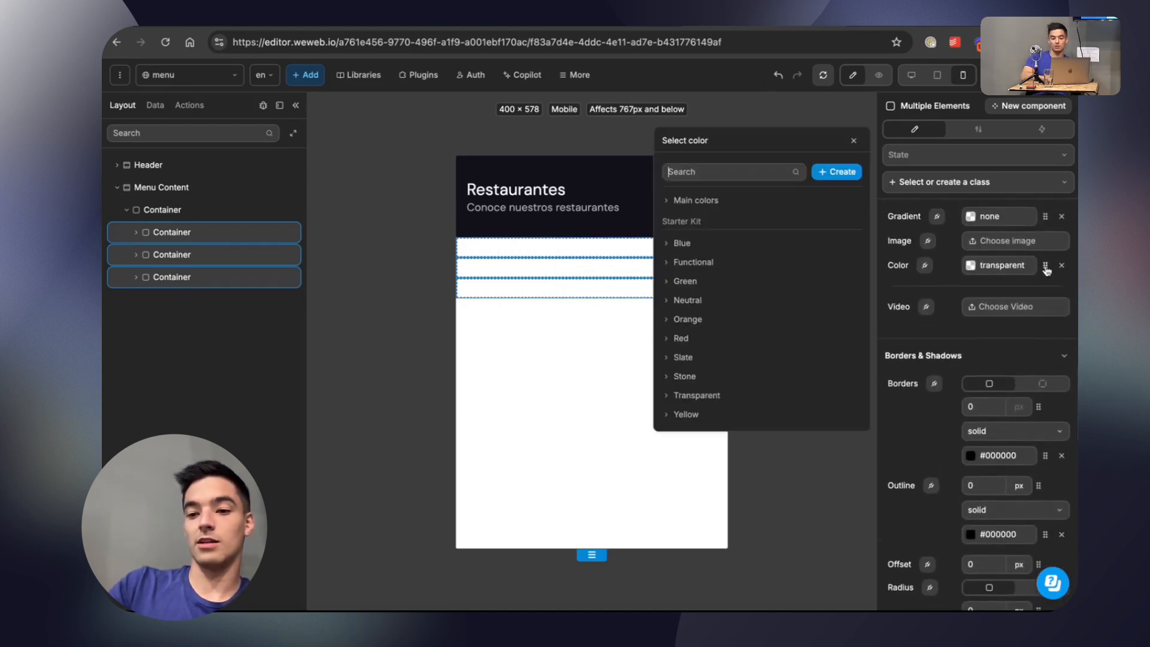
click(683, 200)
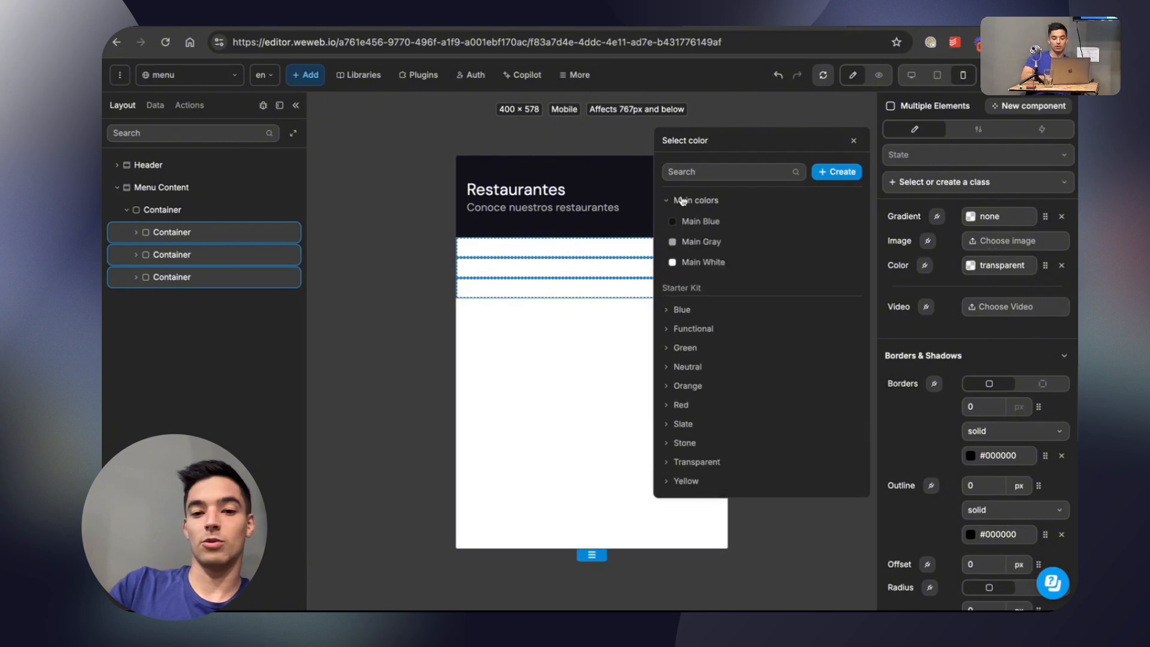
click(694, 240)
key(ctrl+z)
key(ctrl+z)
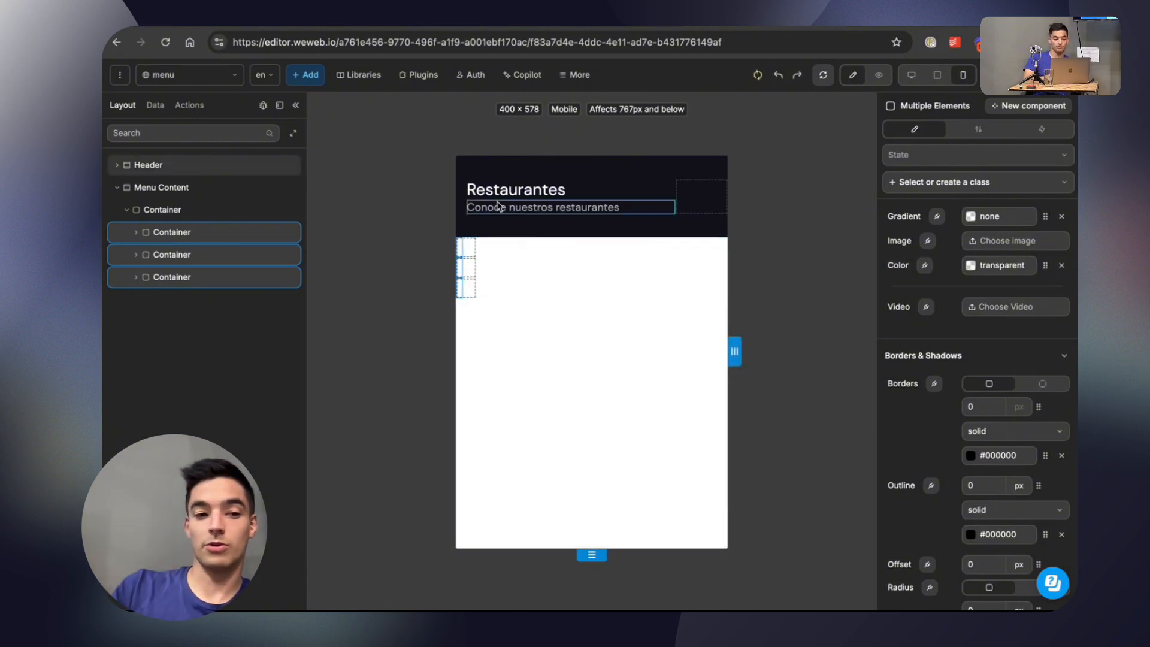
Delete the two extra nested containers, leaving only the first one inside the outer Container.
click(199, 279)
key(Delete)
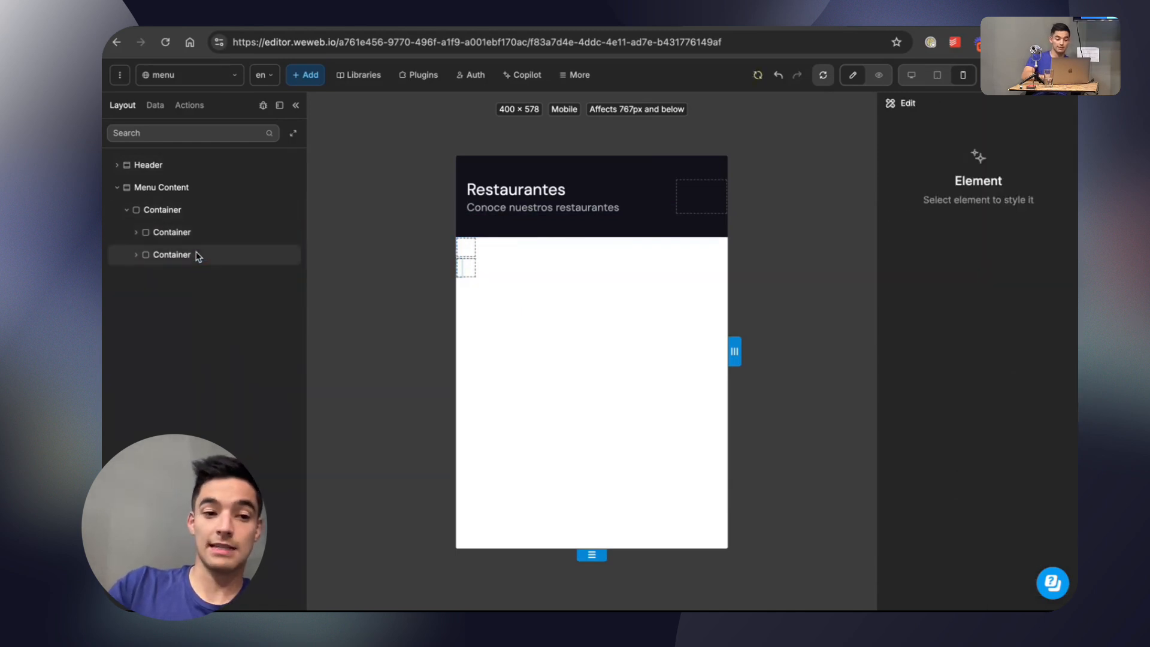
click(197, 255)
key(Delete)
Rename the remaining nested Container to Card.
click(174, 237)
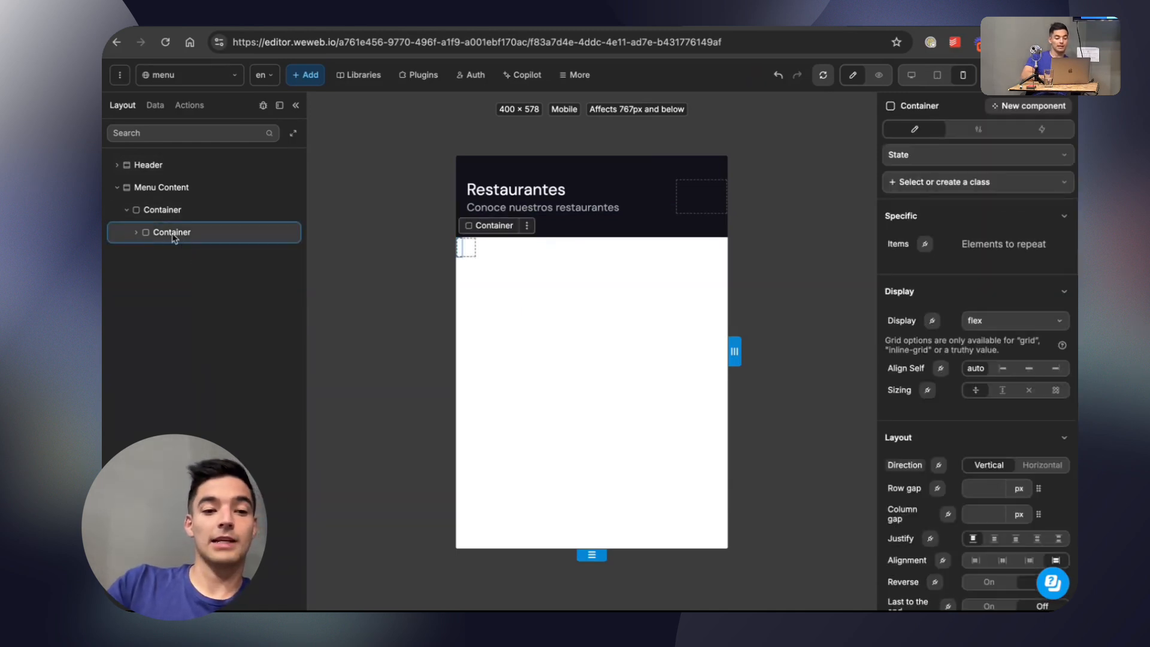
double_click(169, 232)
text(Row)
key(Return)
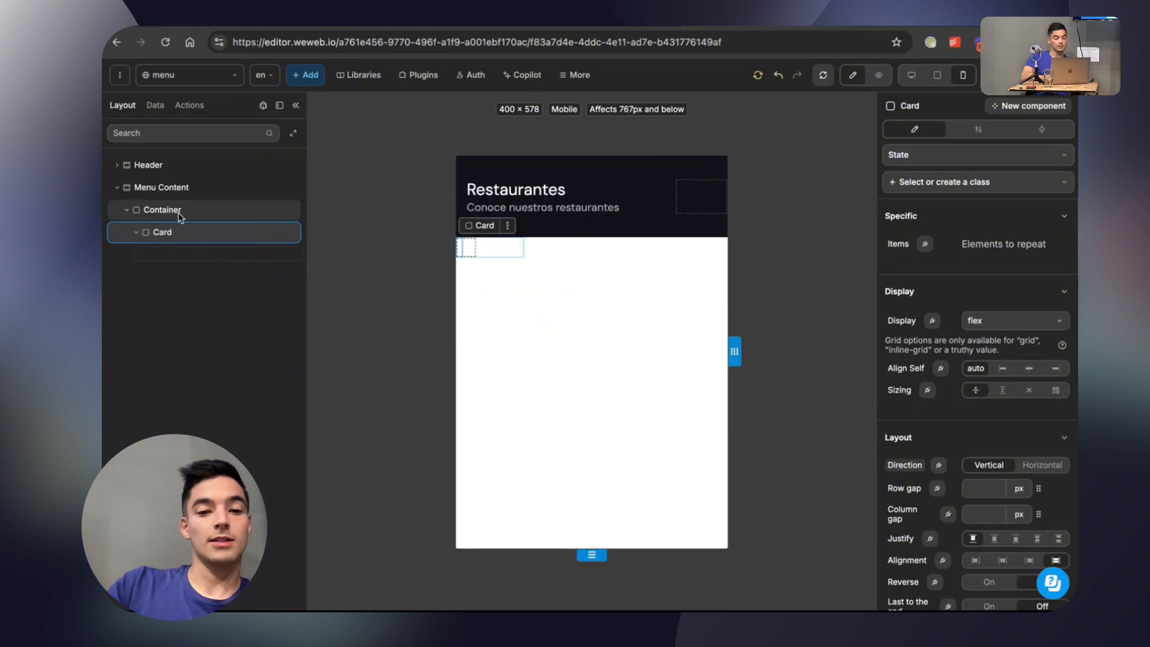
Set the outer Container's width to 100% by switching its unit from pixels to percent.
click(180, 213)
scroll(965, 400, down, 5)
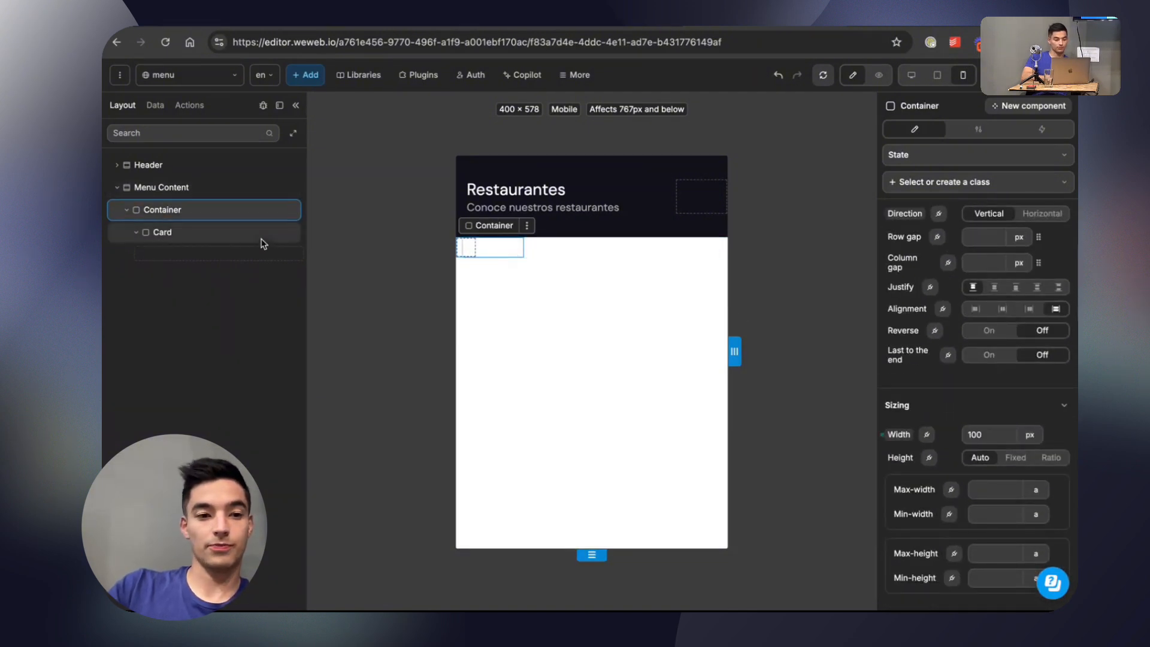
scroll(1006, 409, down, 1)
scroll(1006, 409, down, 2)
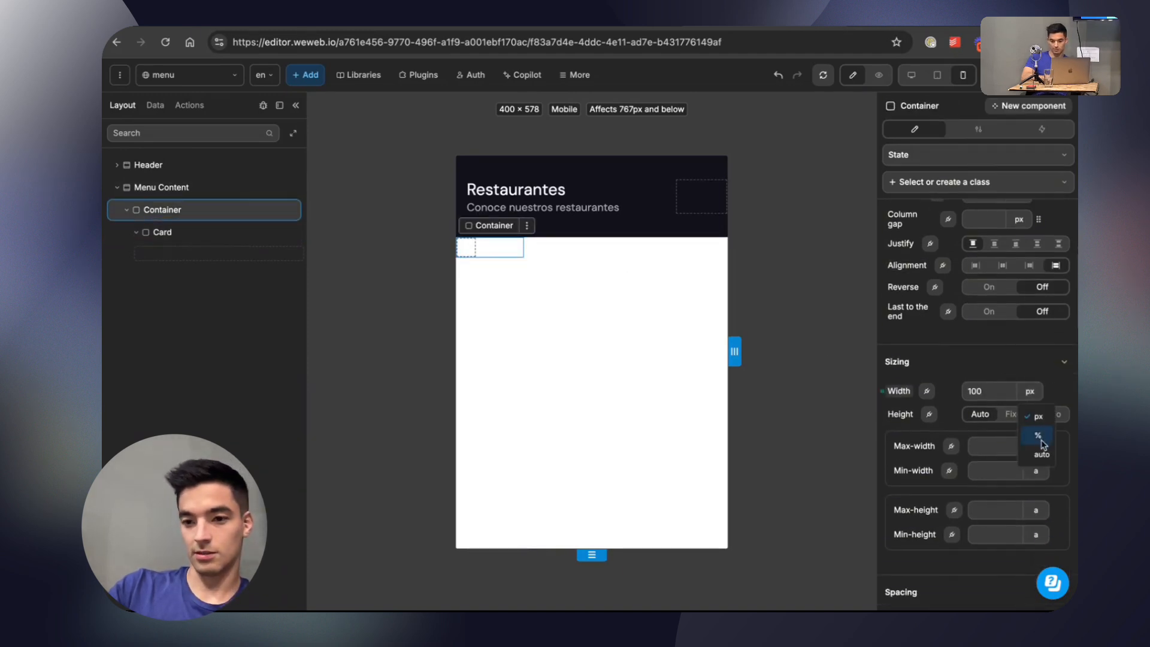
Give the Card a Main Gray background colour from the Main colors palette.
click(192, 233)
scroll(1034, 379, down, 10)
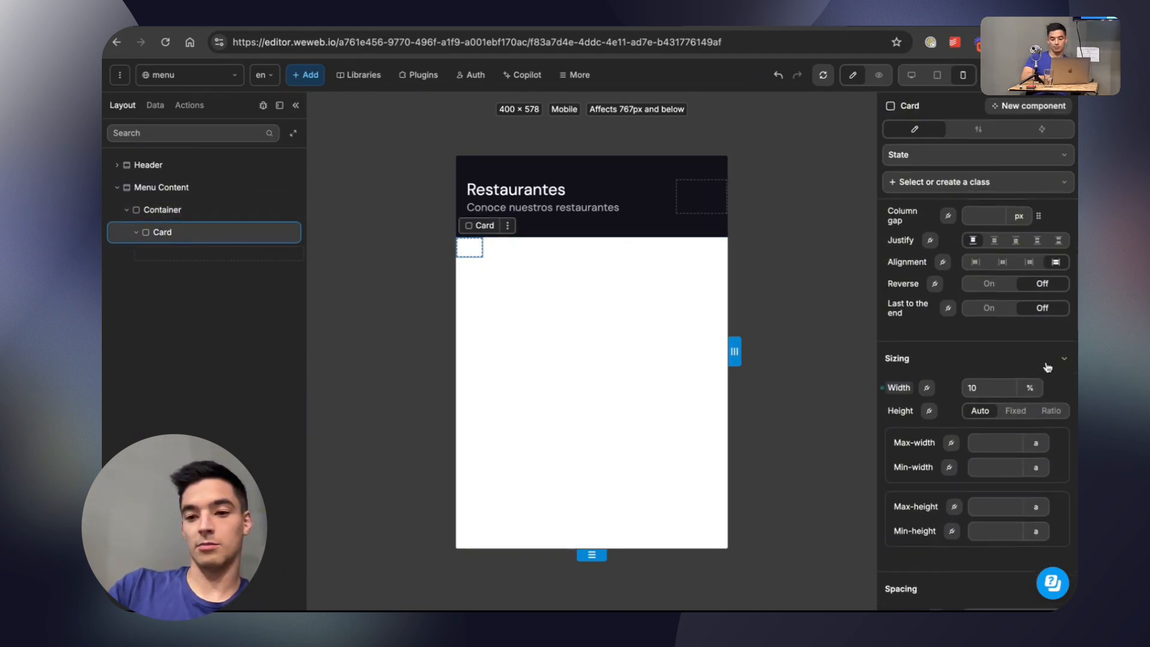
click(1046, 372)
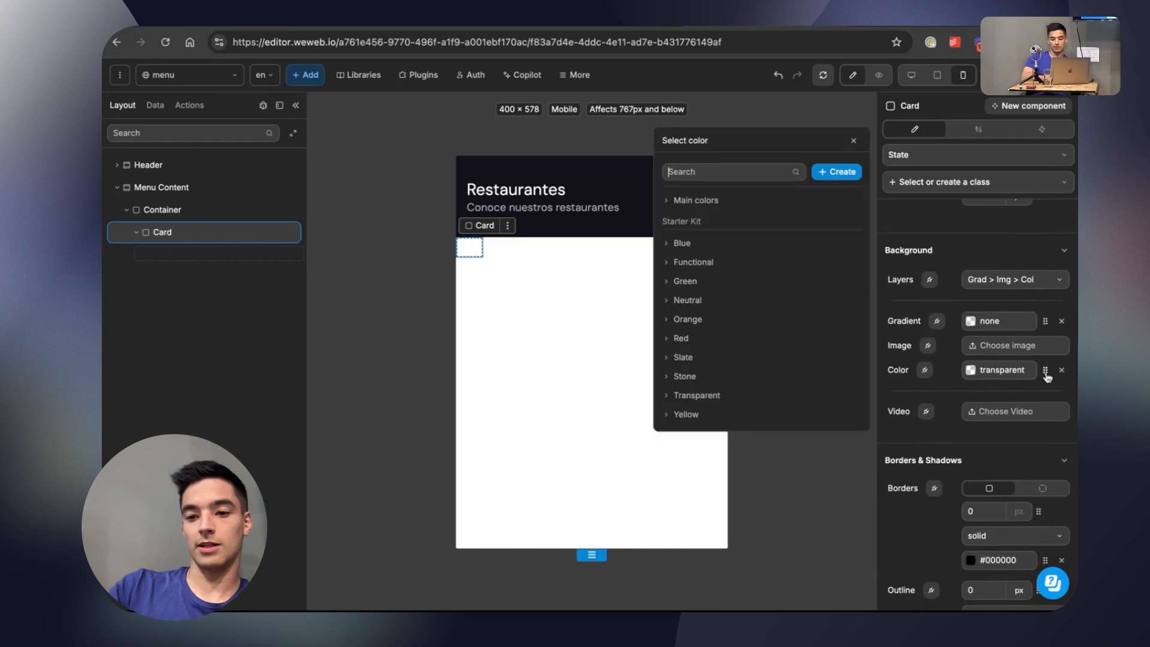
click(707, 200)
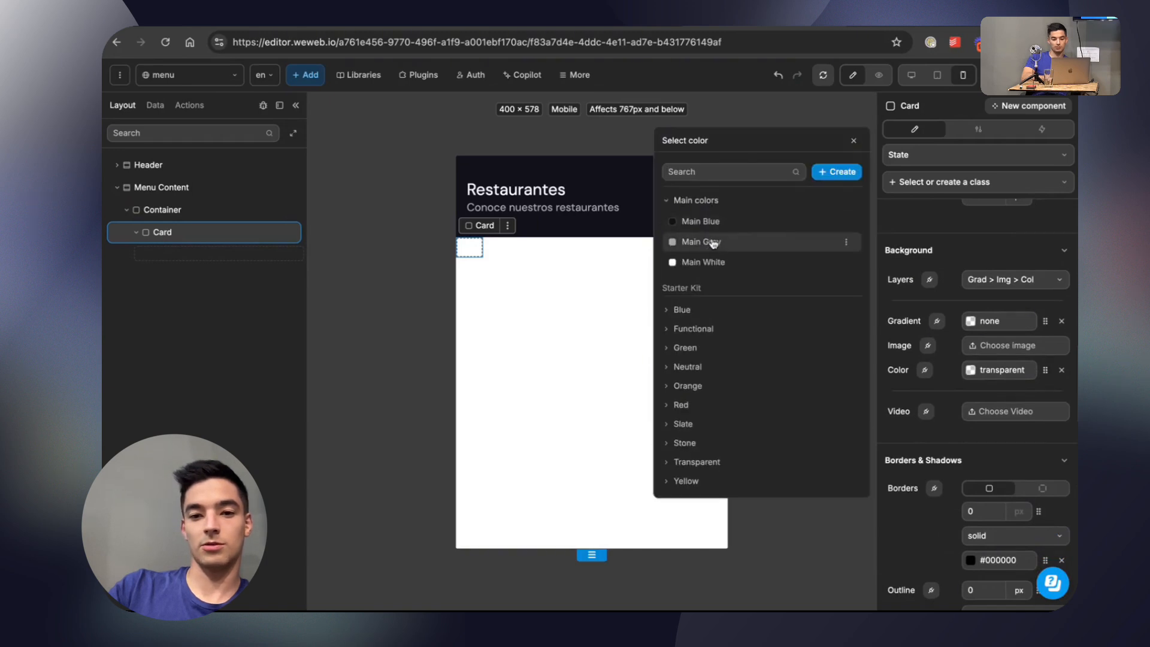
click(712, 242)
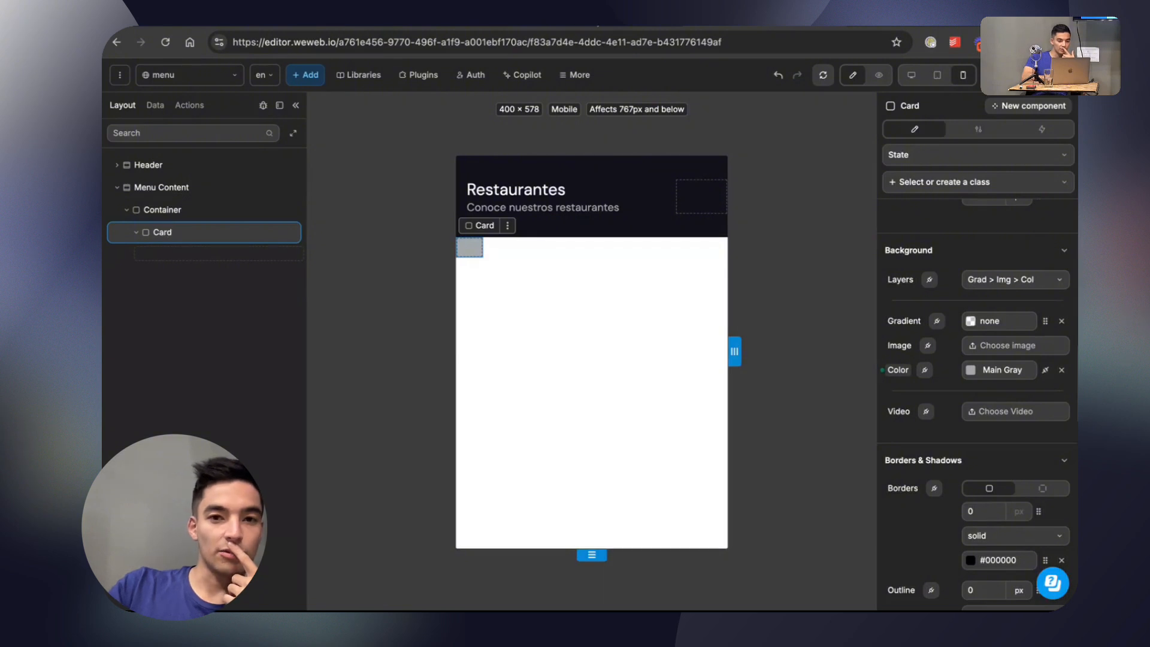
Switch to the Figma design and examine the layout values of the restaurant card list frame below the header.
click(597, 25)
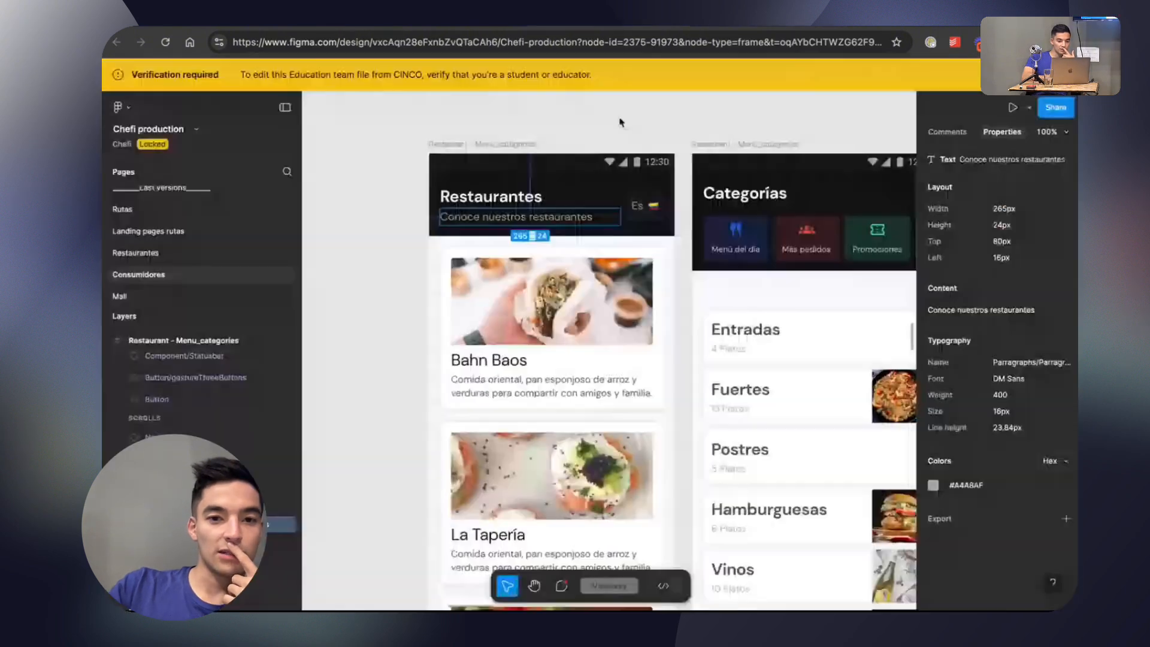
click(435, 280)
click(441, 283)
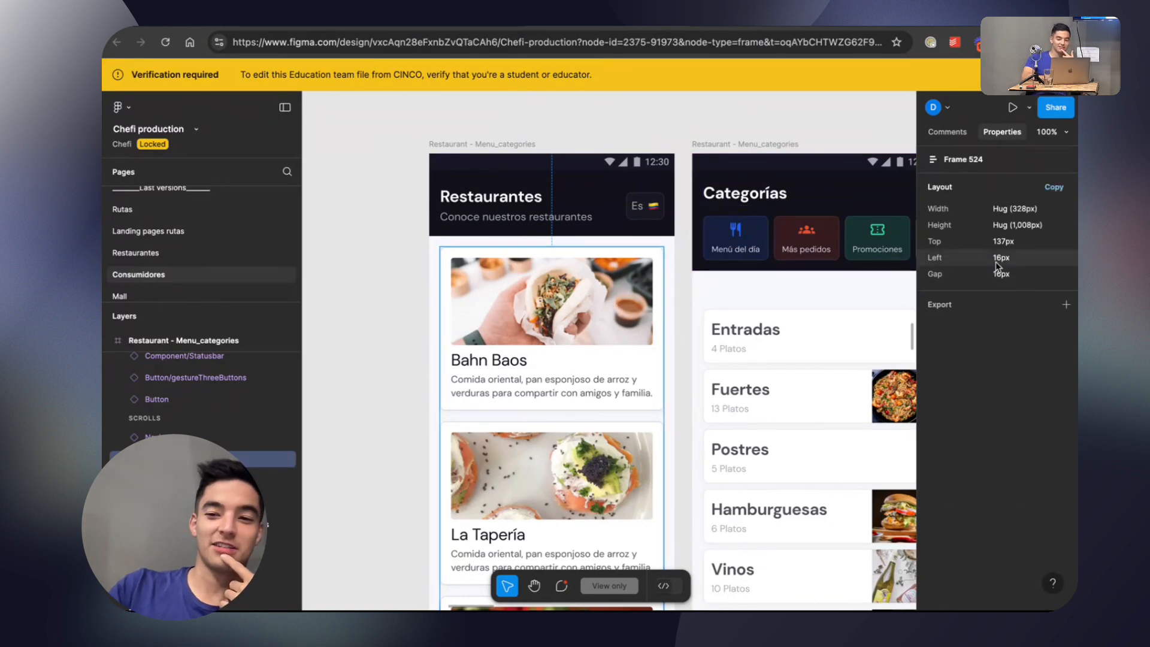
Switch back to WeWeb and set the outer Container's left and right padding to 16 px using paired horizontal and vertical values.
click(745, 26)
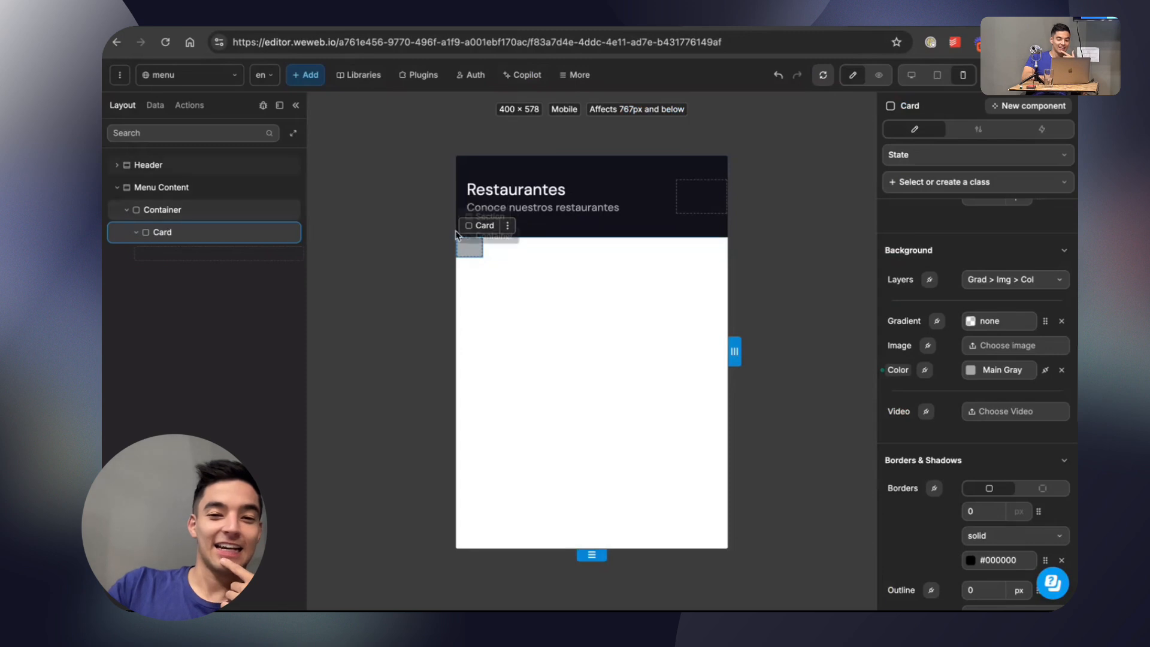
click(193, 210)
scroll(953, 424, down, 10)
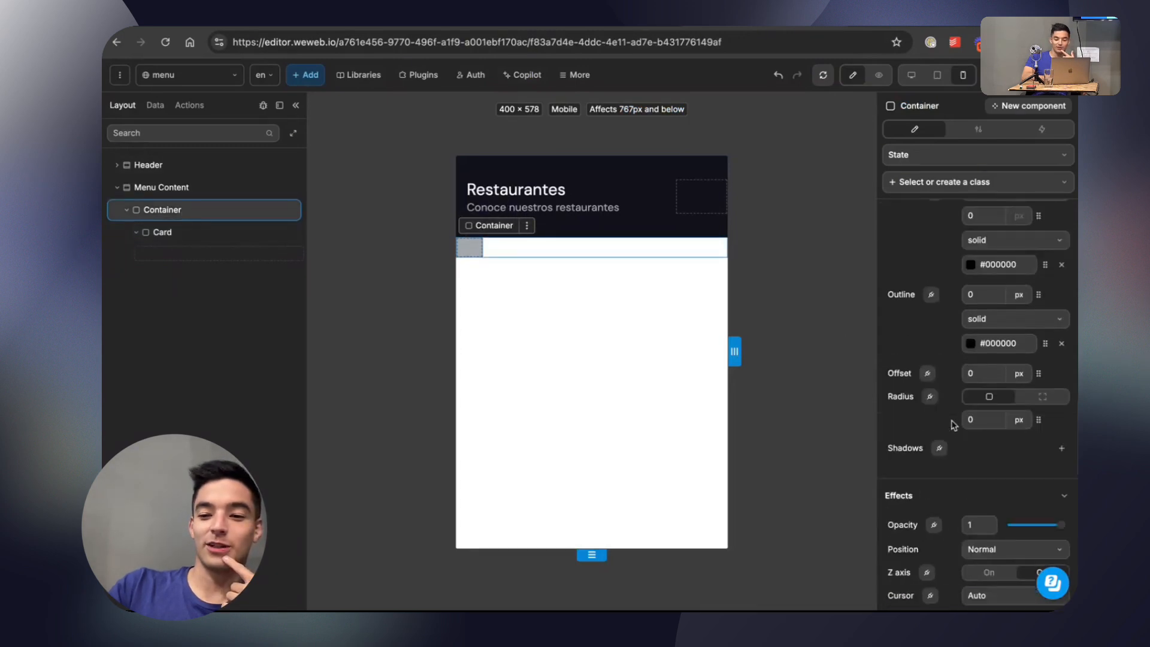
scroll(953, 424, down, 5)
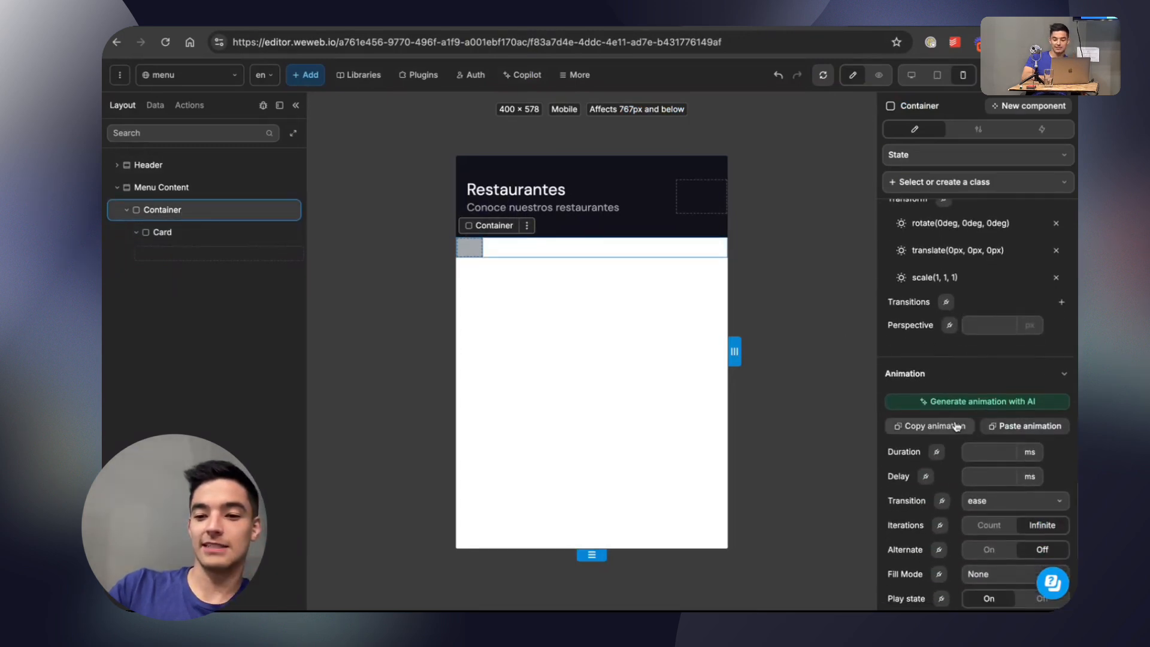
scroll(954, 425, up, 8)
scroll(956, 425, up, 6)
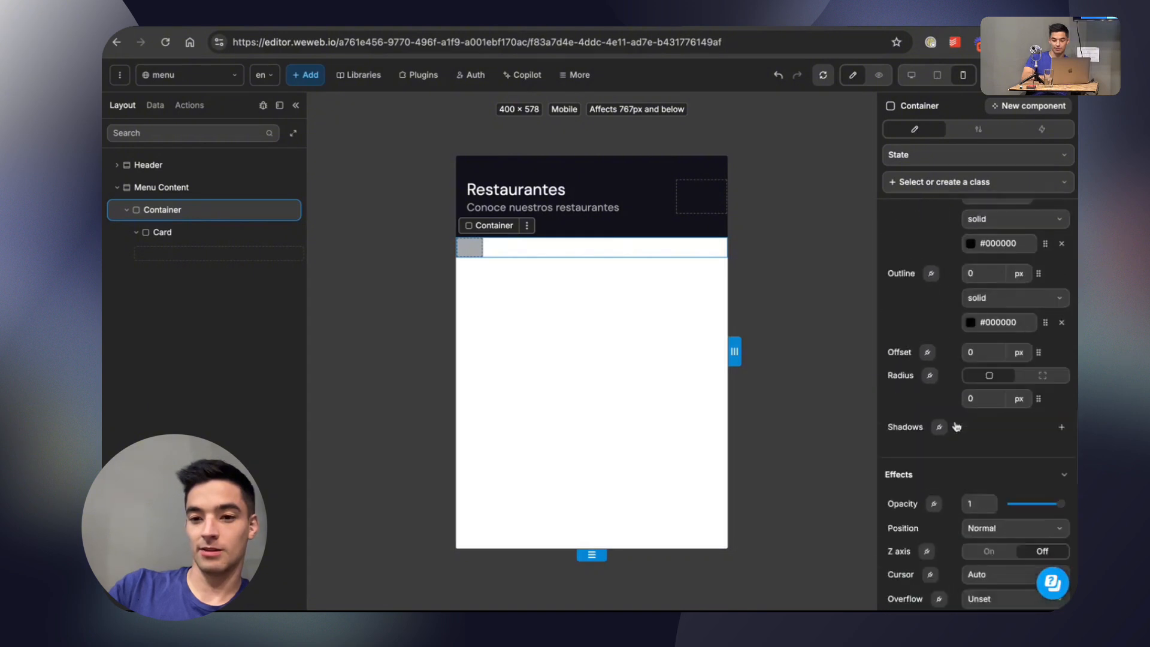
scroll(956, 424, up, 3)
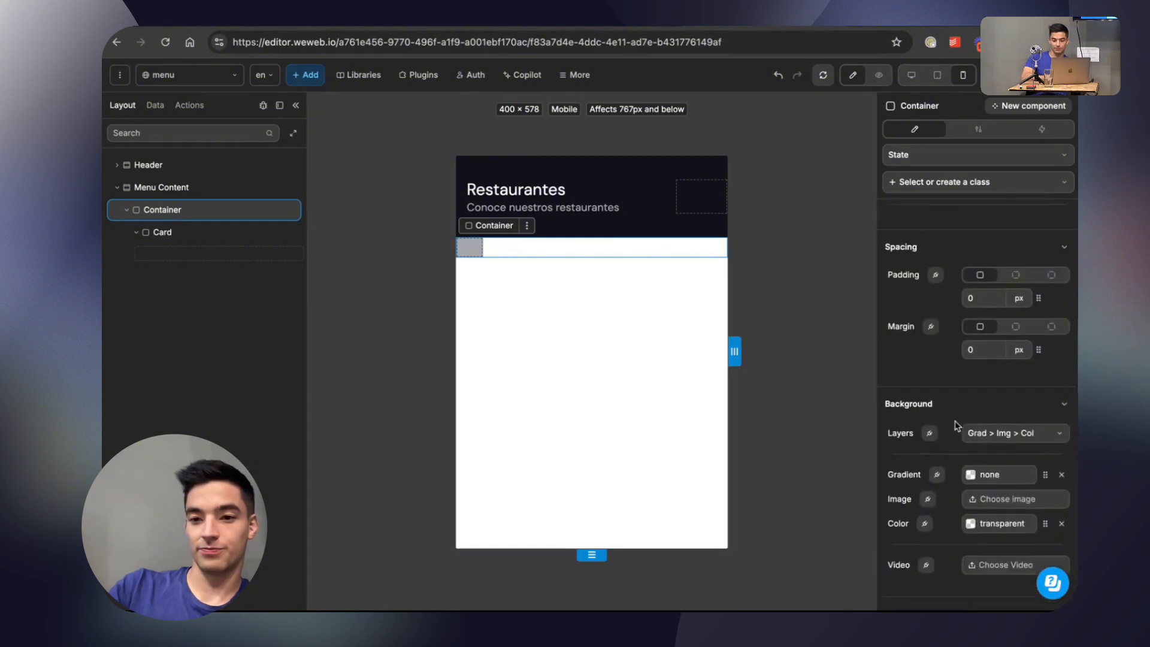
click(1051, 282)
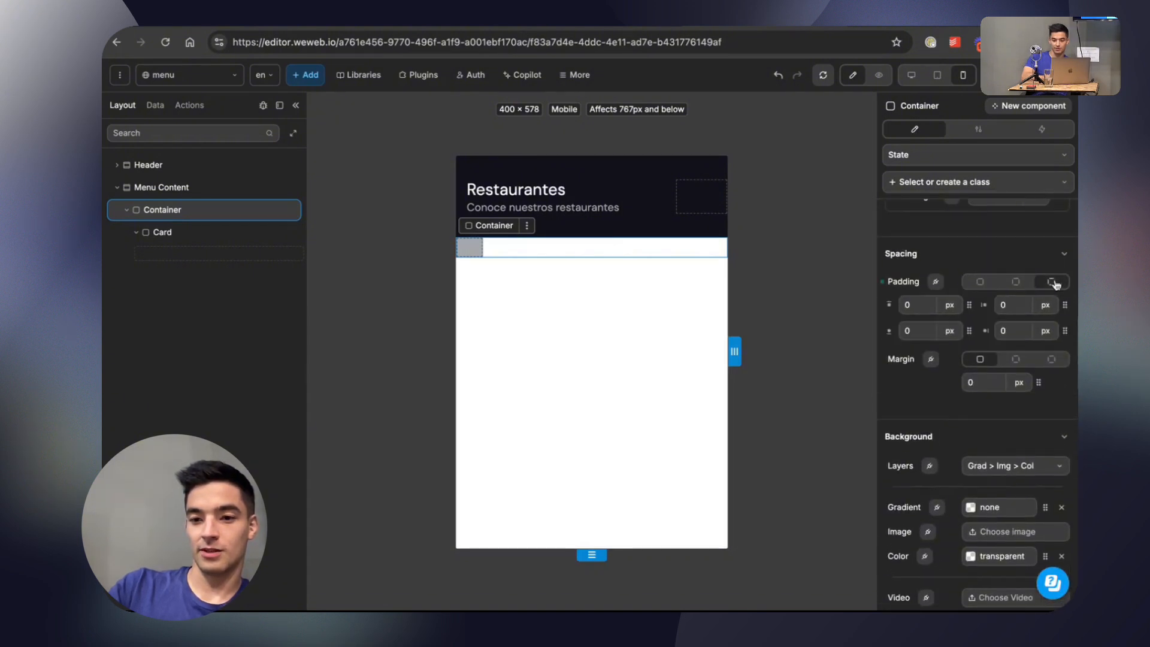
click(980, 283)
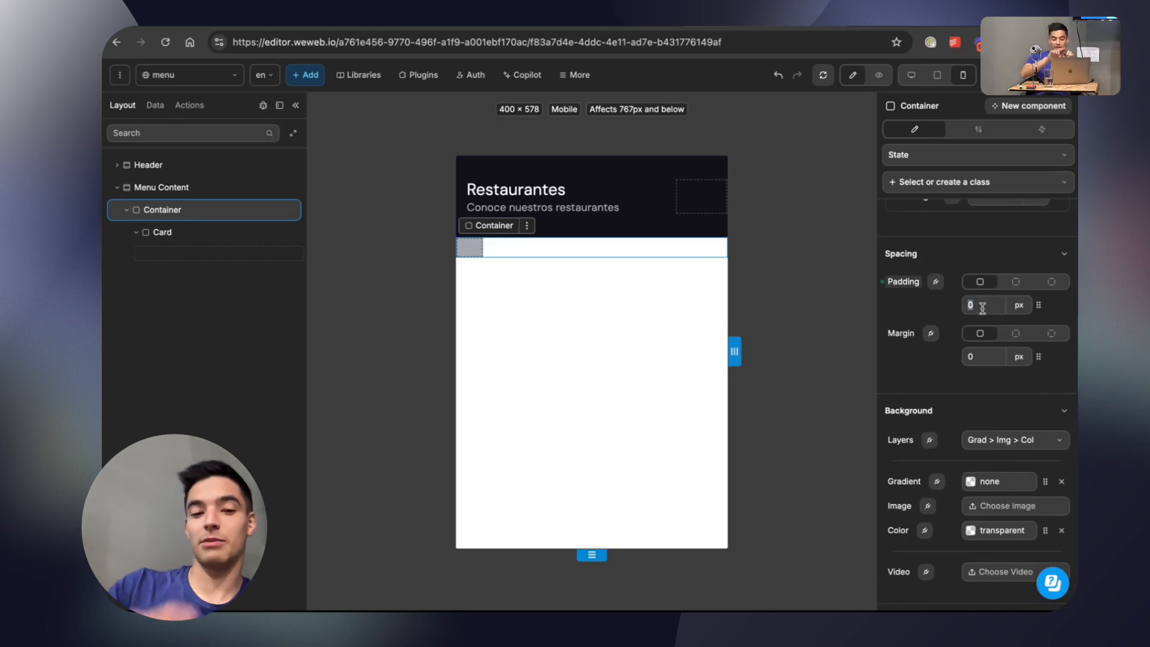
click(1016, 282)
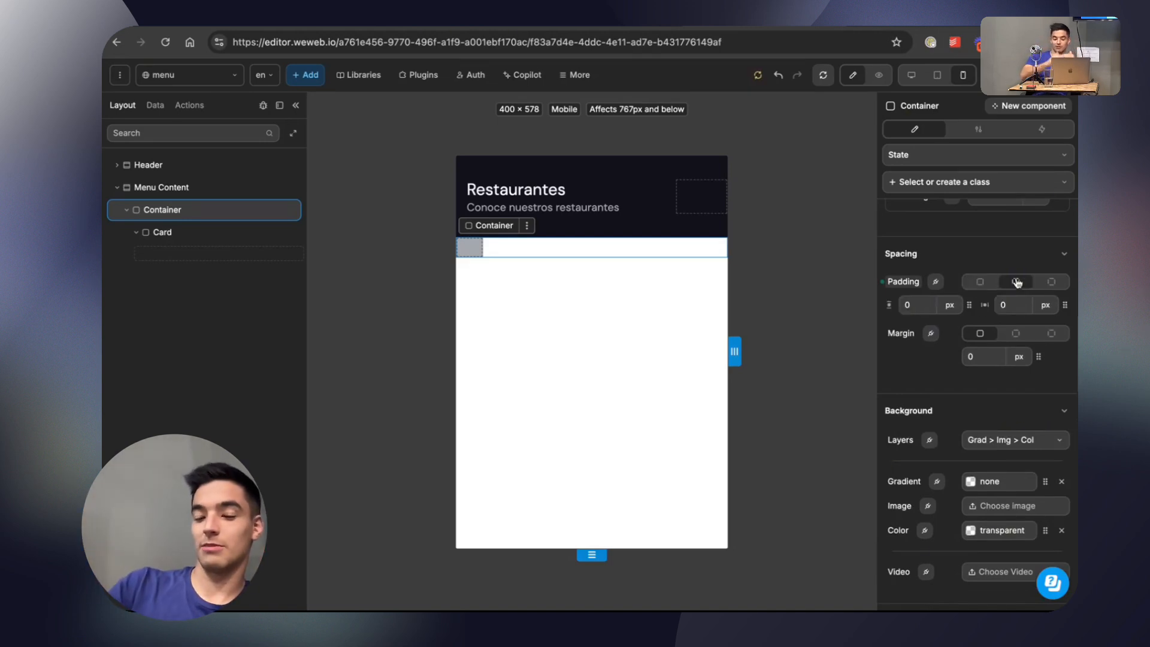
click(1050, 282)
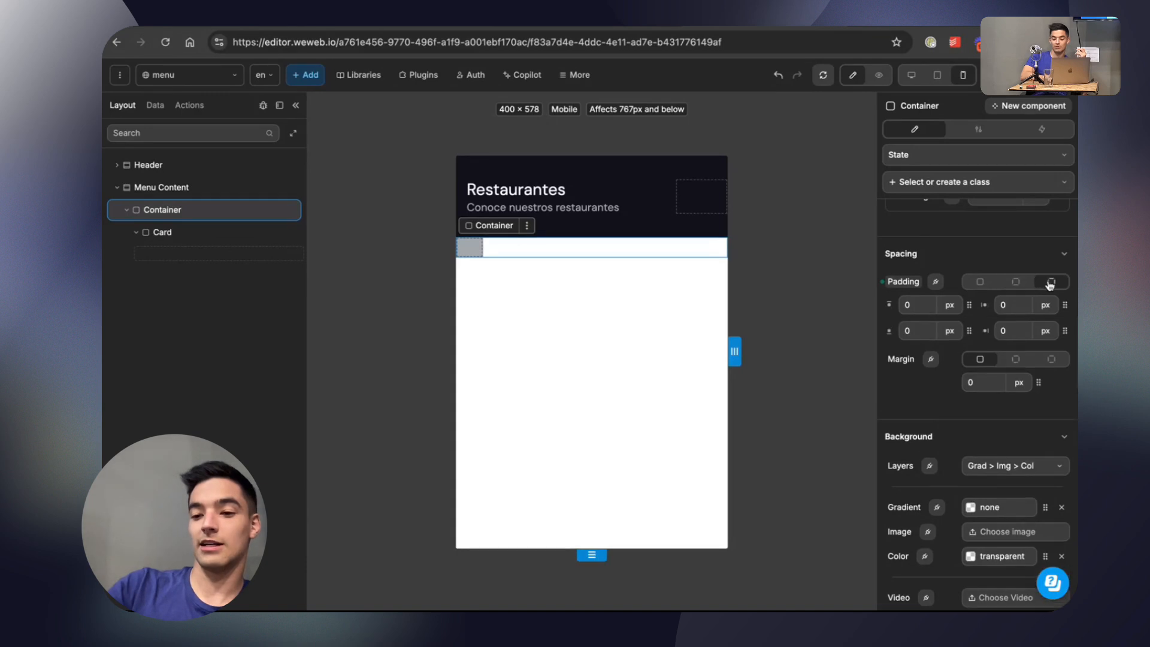
click(1017, 282)
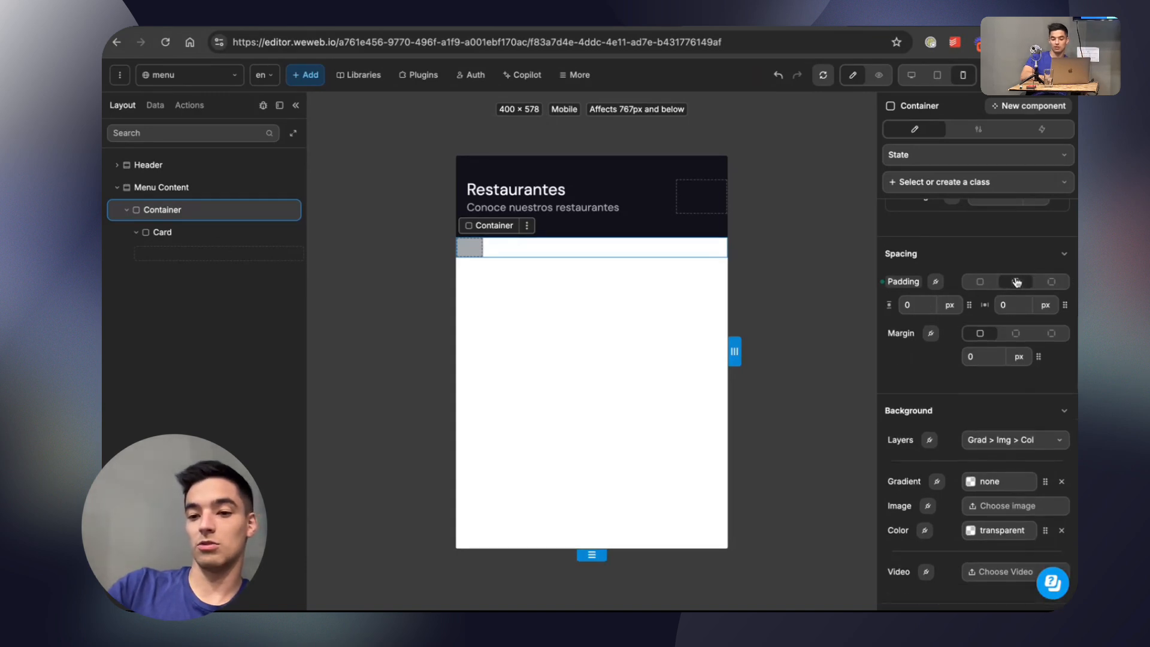
text(1)
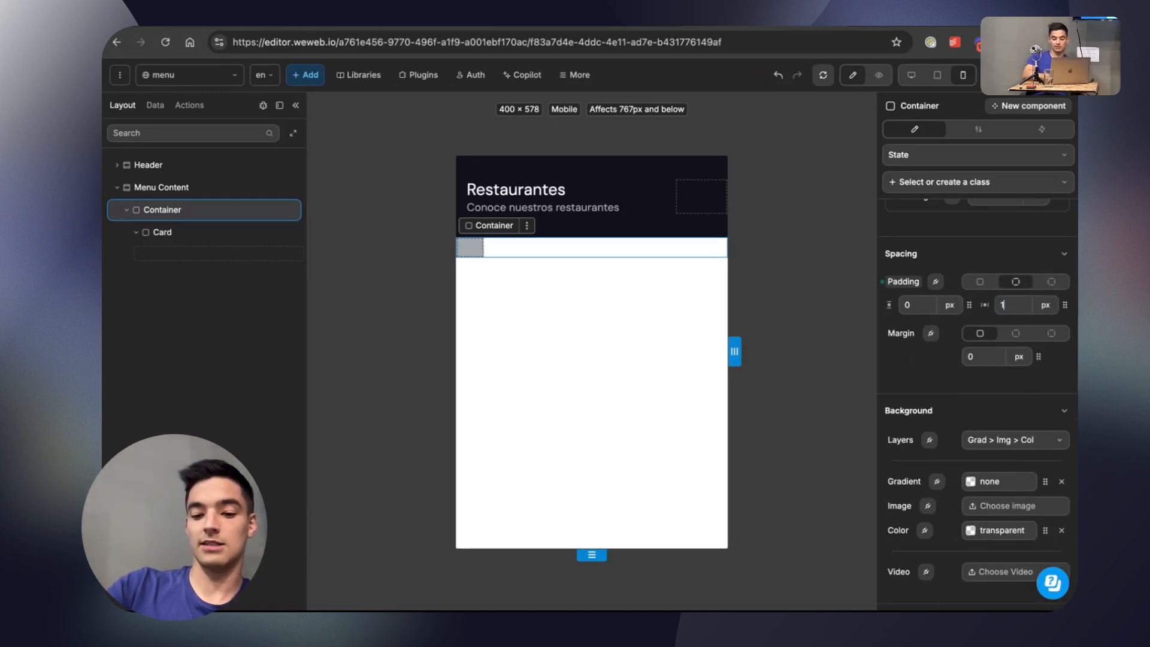
text(6)
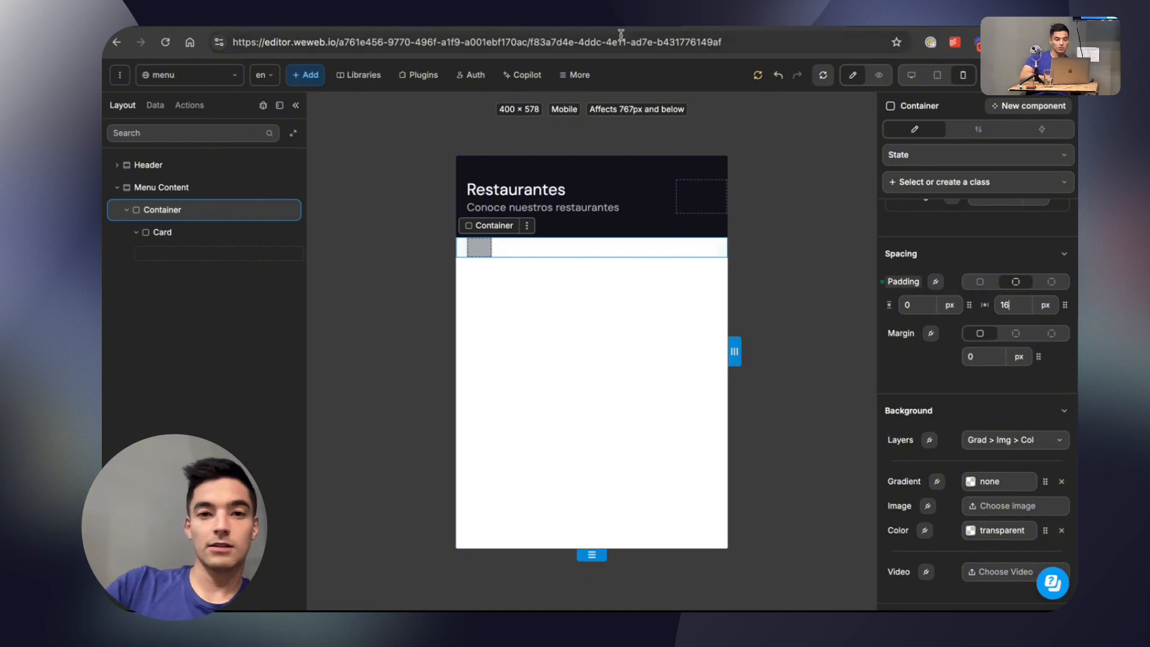
Switch to the Figma design, deselect the restaurant list frame to view the cards, and return to WeWeb.
click(614, 26)
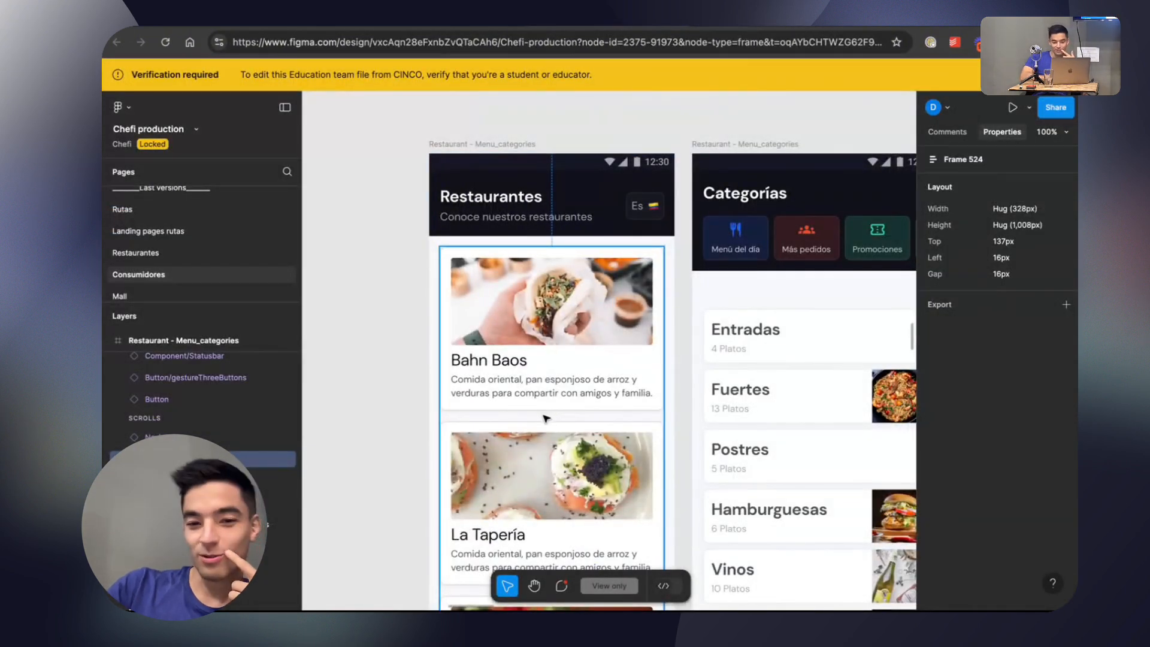
key(Escape)
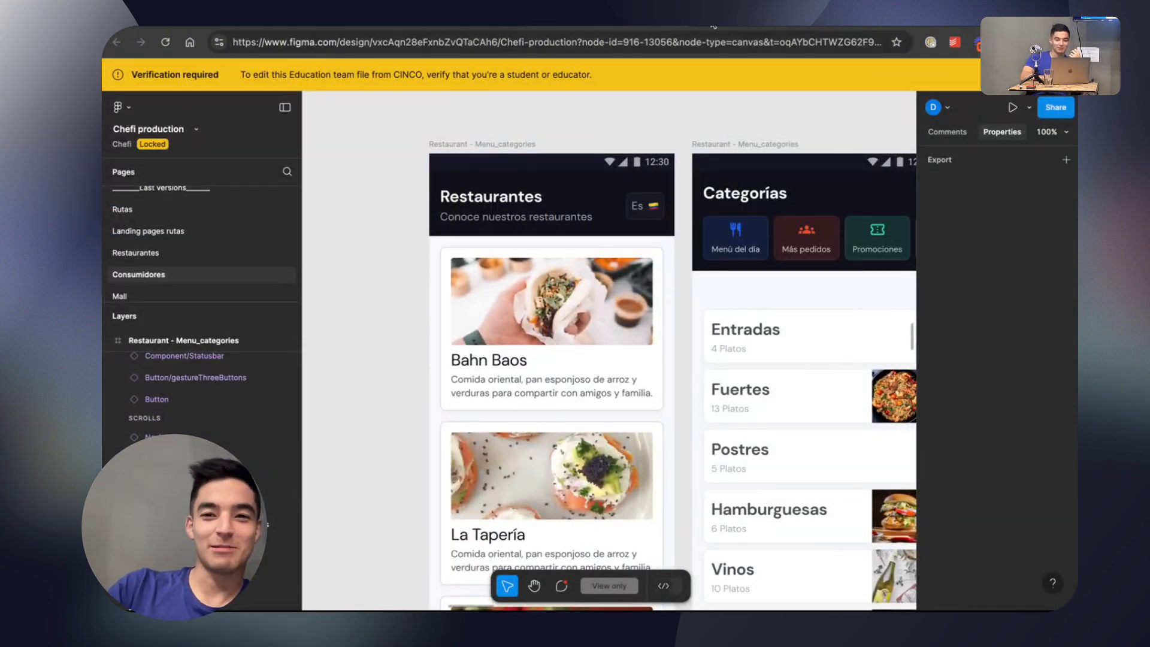
click(731, 27)
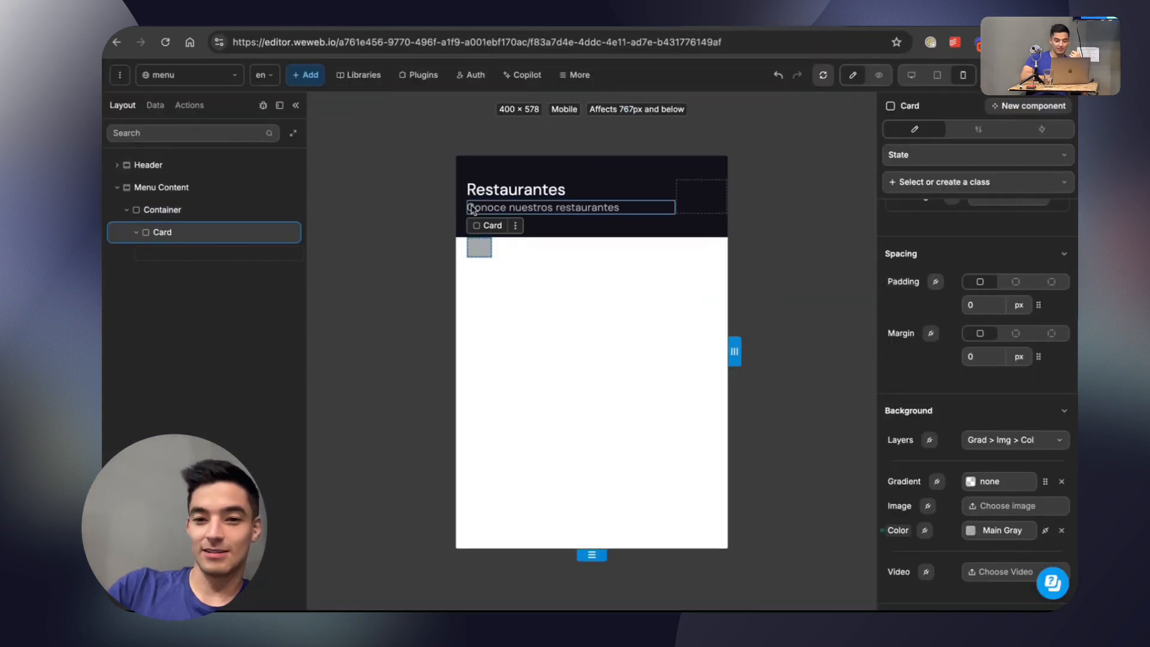
Create a class named Card from the Card's direction, background colour and width properties.
click(219, 211)
click(179, 234)
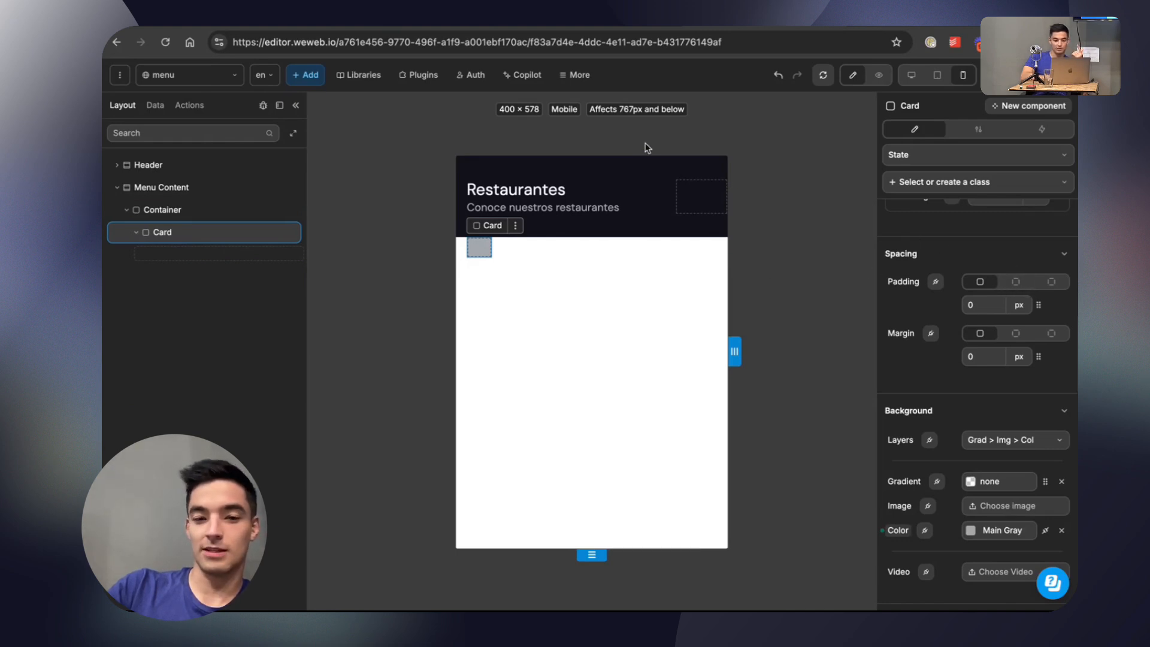
scroll(1000, 275, up, 8)
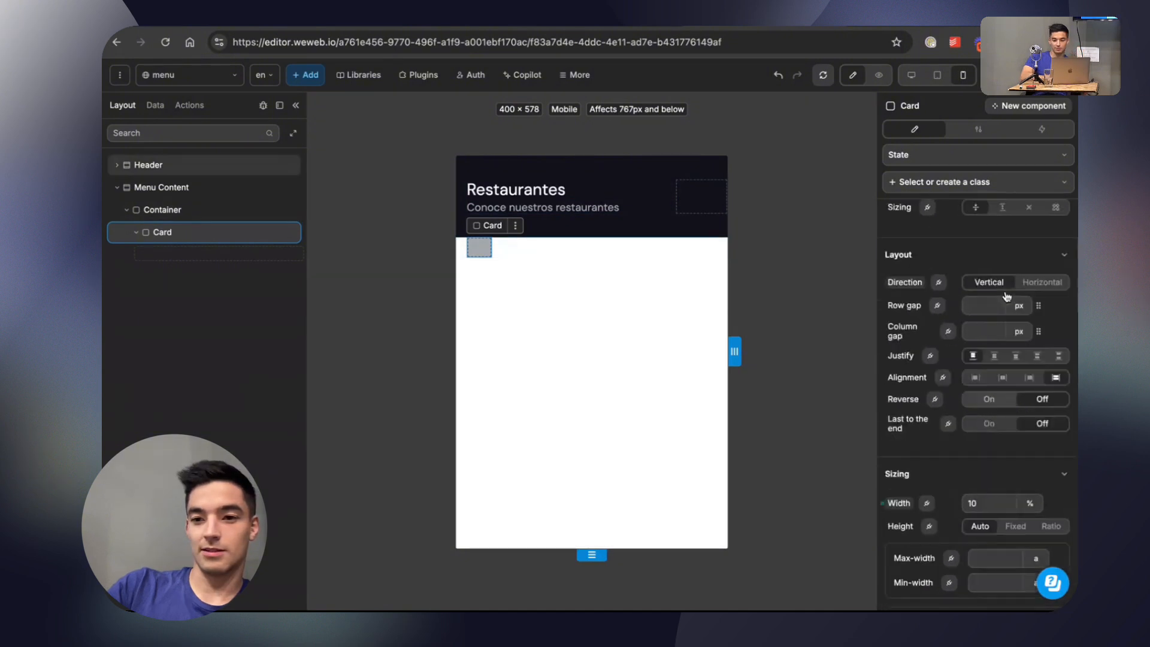
click(996, 189)
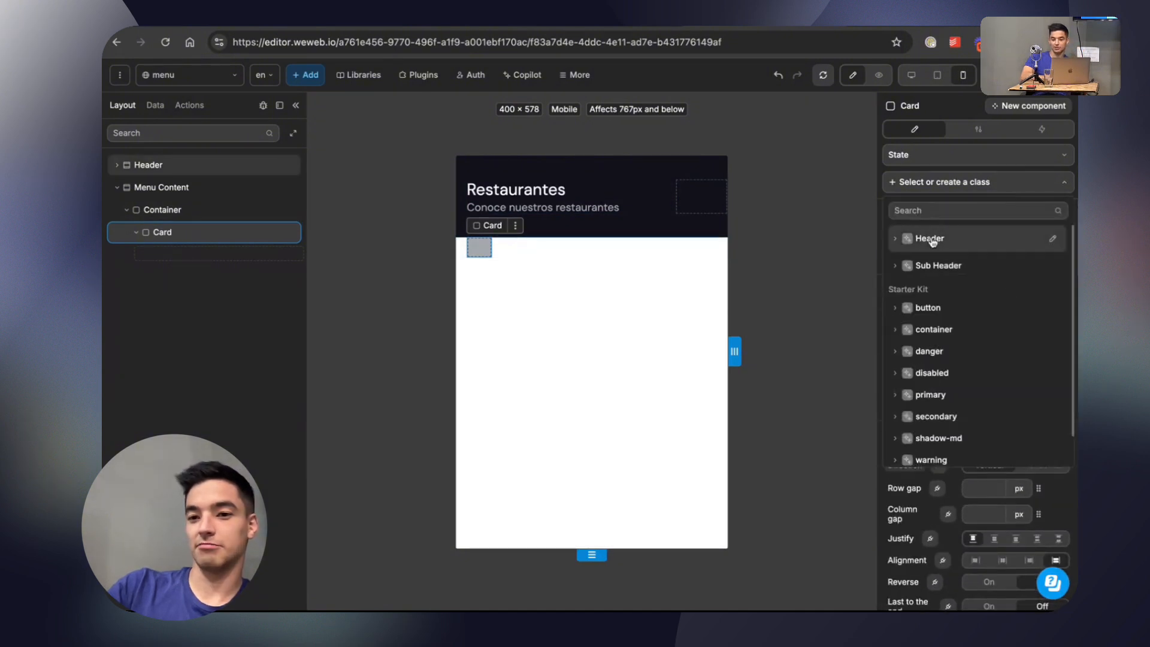
text(Card)
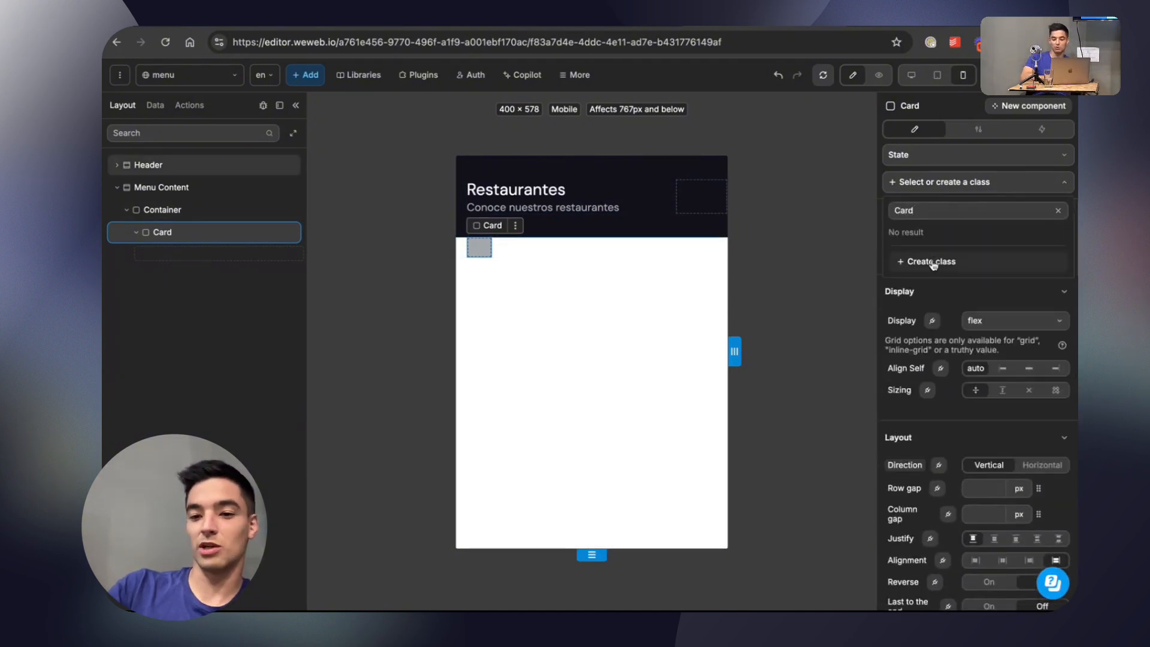
click(932, 263)
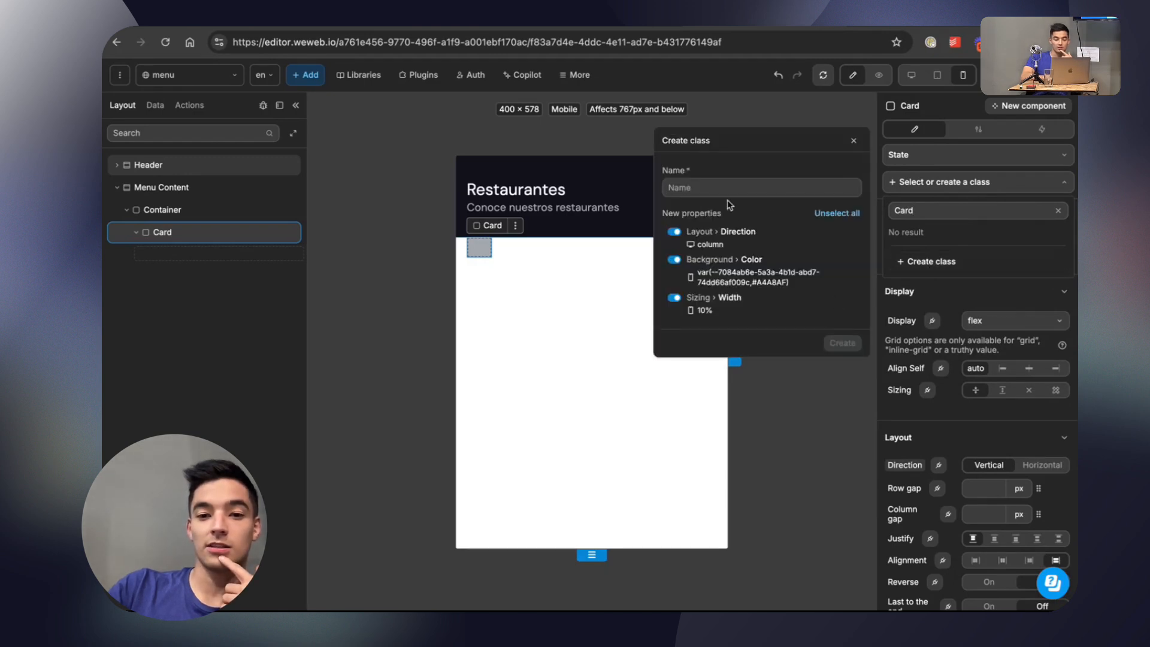
text(Card)
click(841, 343)
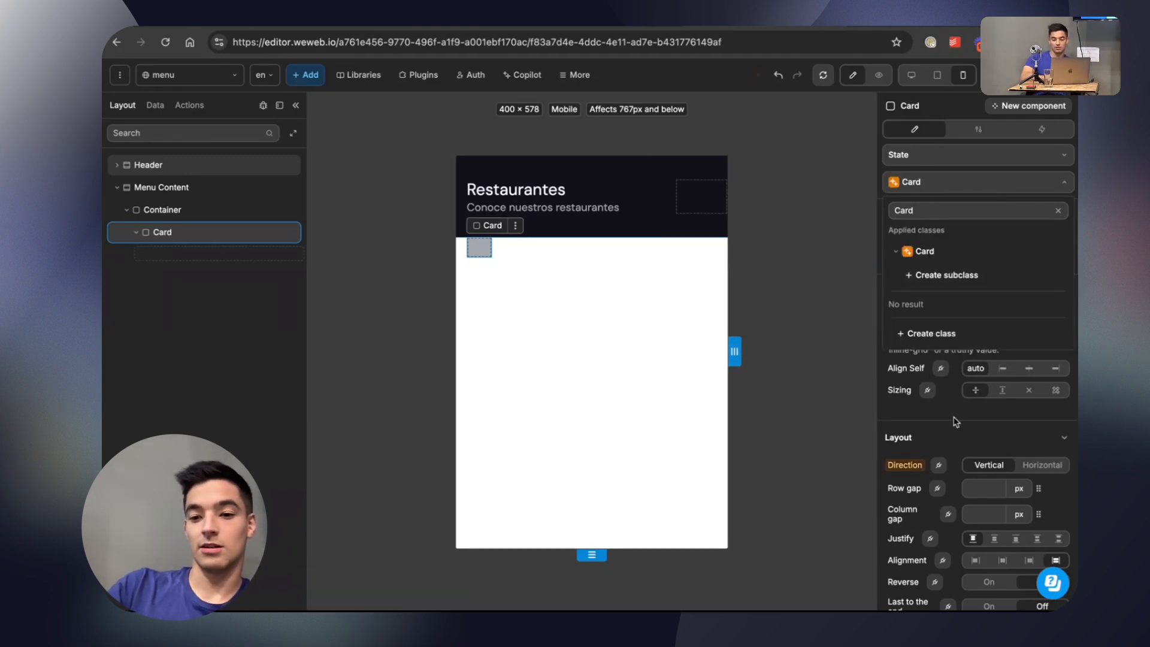
Set the Card's width to 100%.
scroll(958, 425, down, 5)
scroll(963, 437, down, 4)
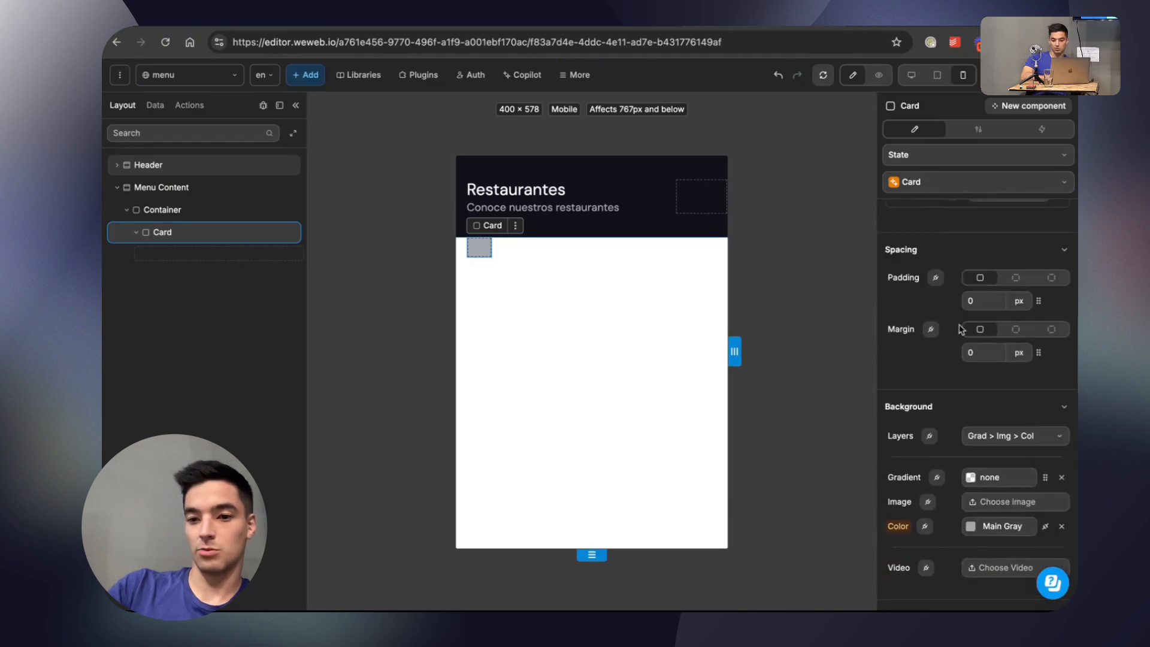
scroll(976, 314, up, 5)
double_click(984, 369)
text(100)
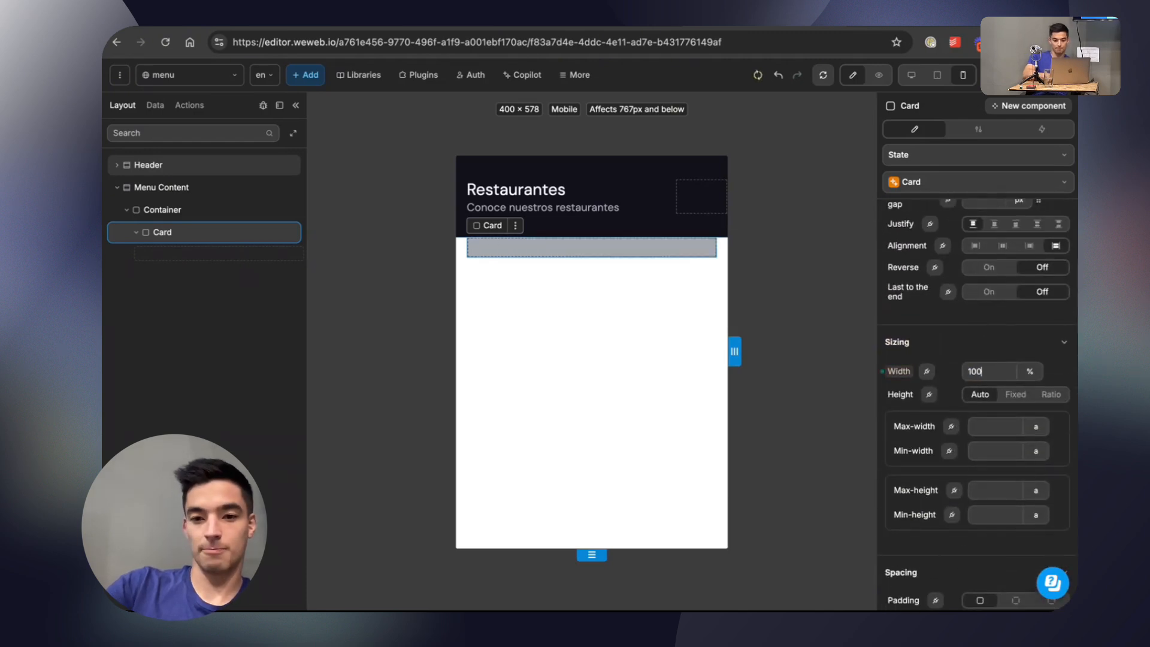
Try a 10 px vertical margin on the Card using paired values and reset it to 0.
scroll(958, 335, down, 3)
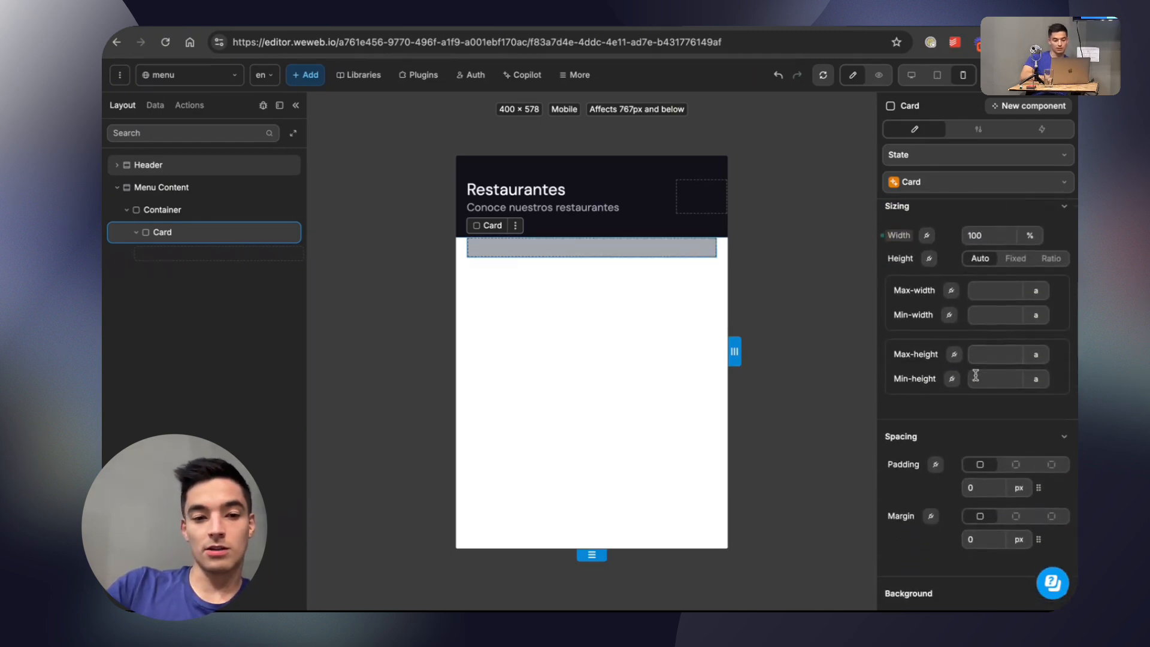
scroll(976, 375, down, 1)
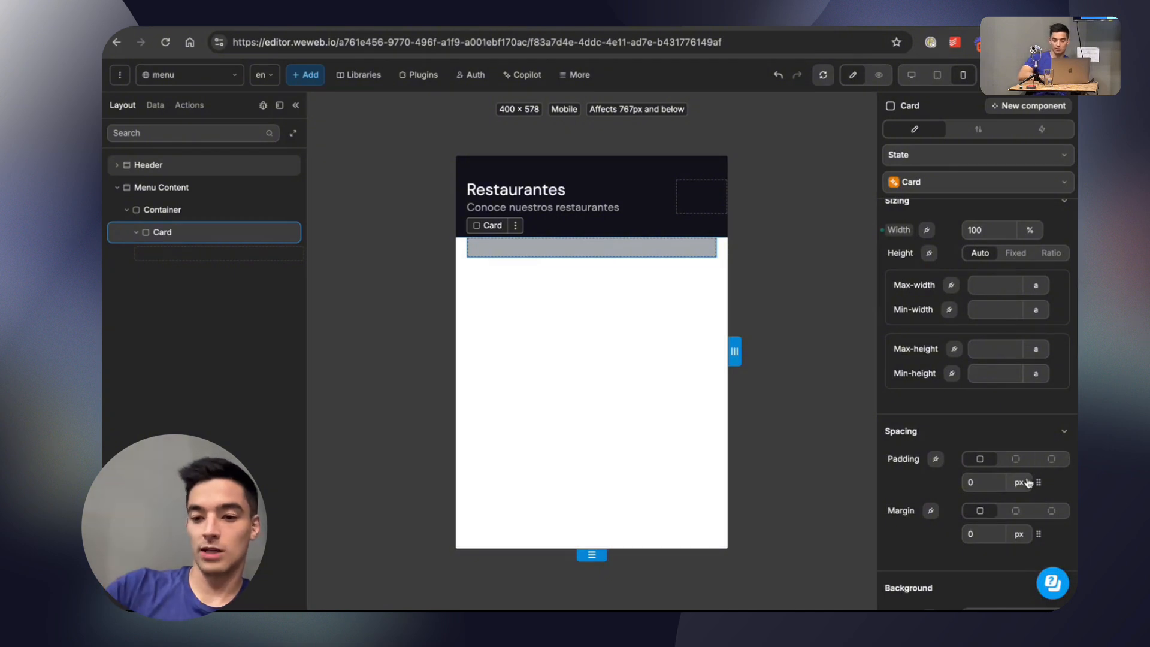
click(1016, 511)
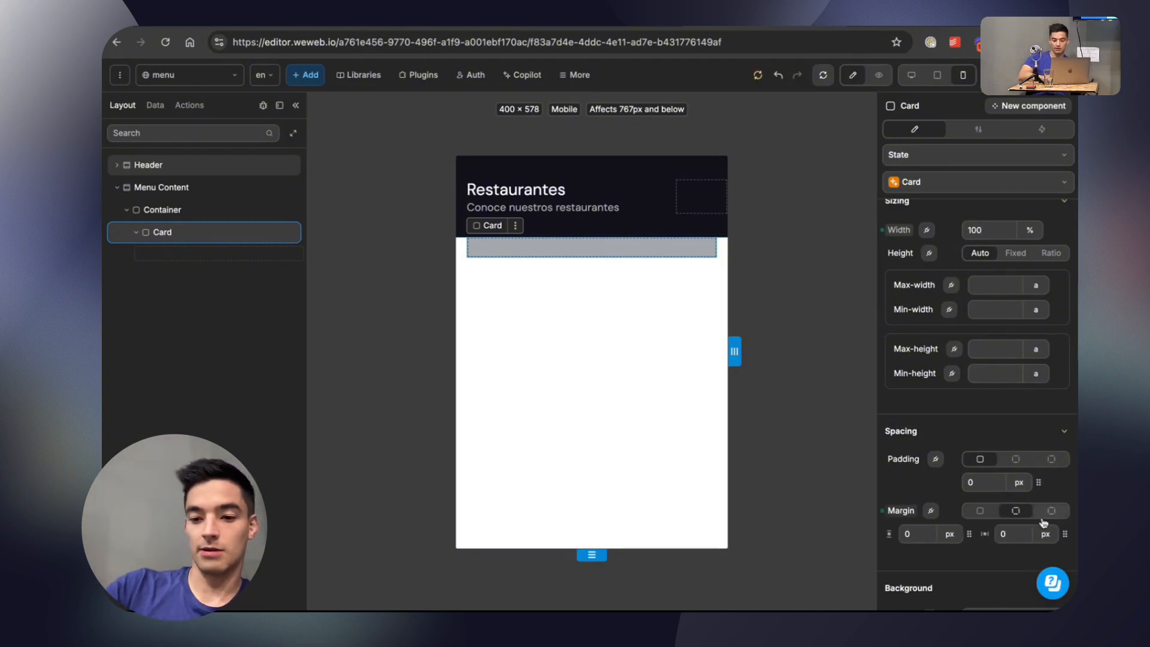
click(1048, 515)
click(1014, 511)
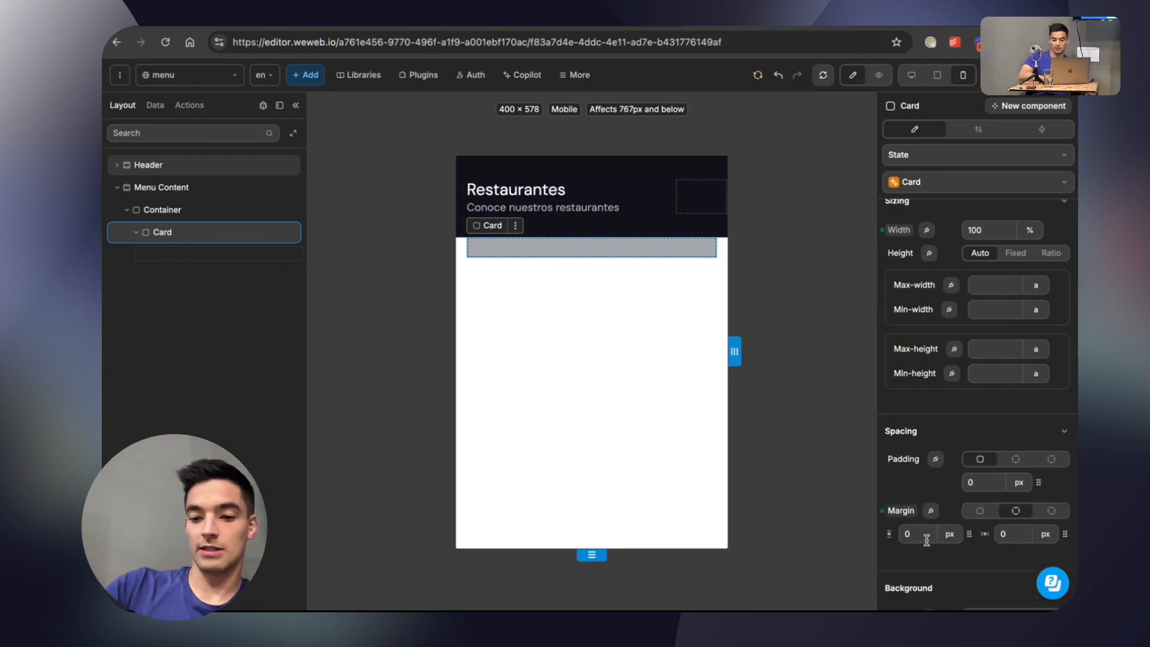
text(10)
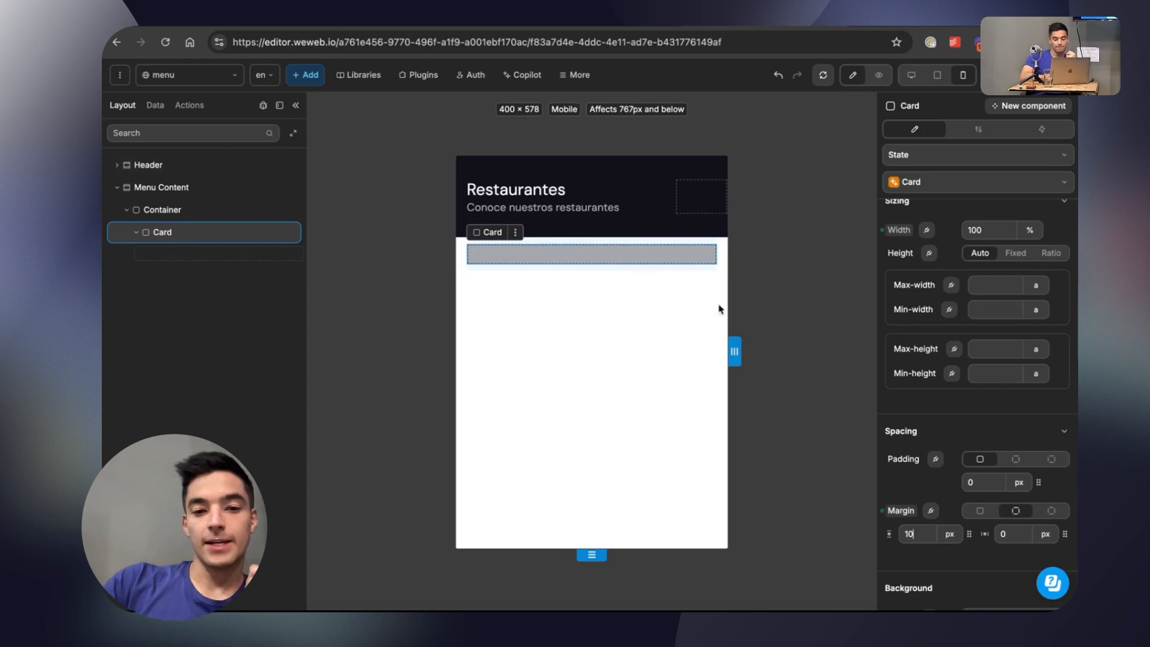
key(BackSpace)
key(BackSpace)
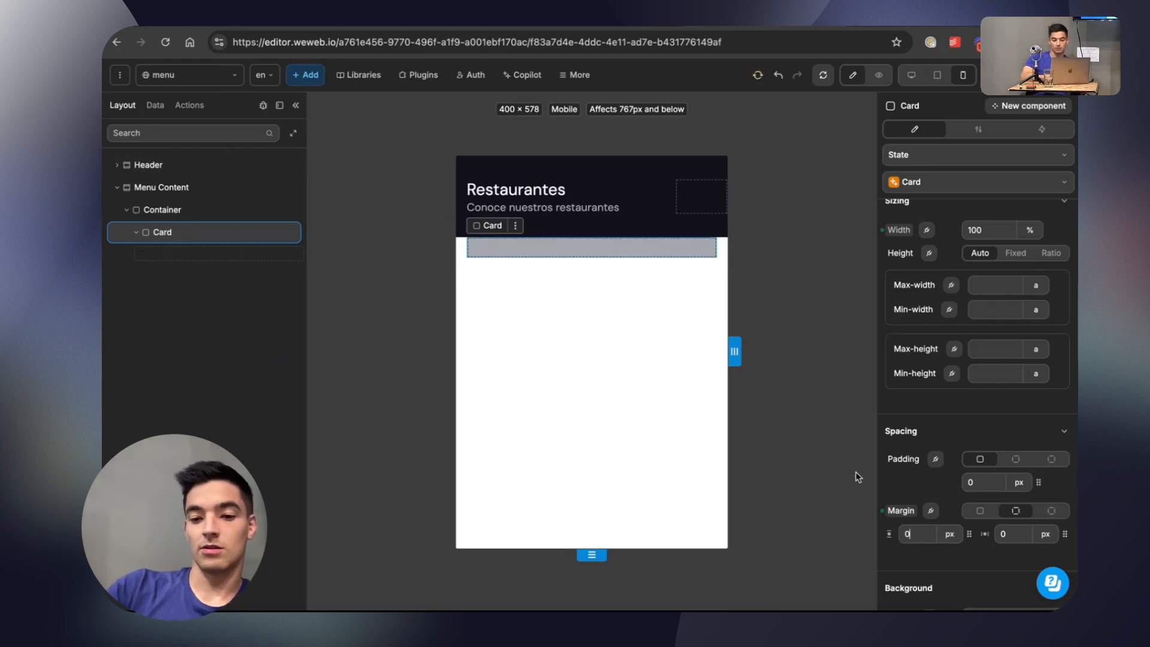
scroll(898, 419, up, 6)
scroll(940, 383, down, 1)
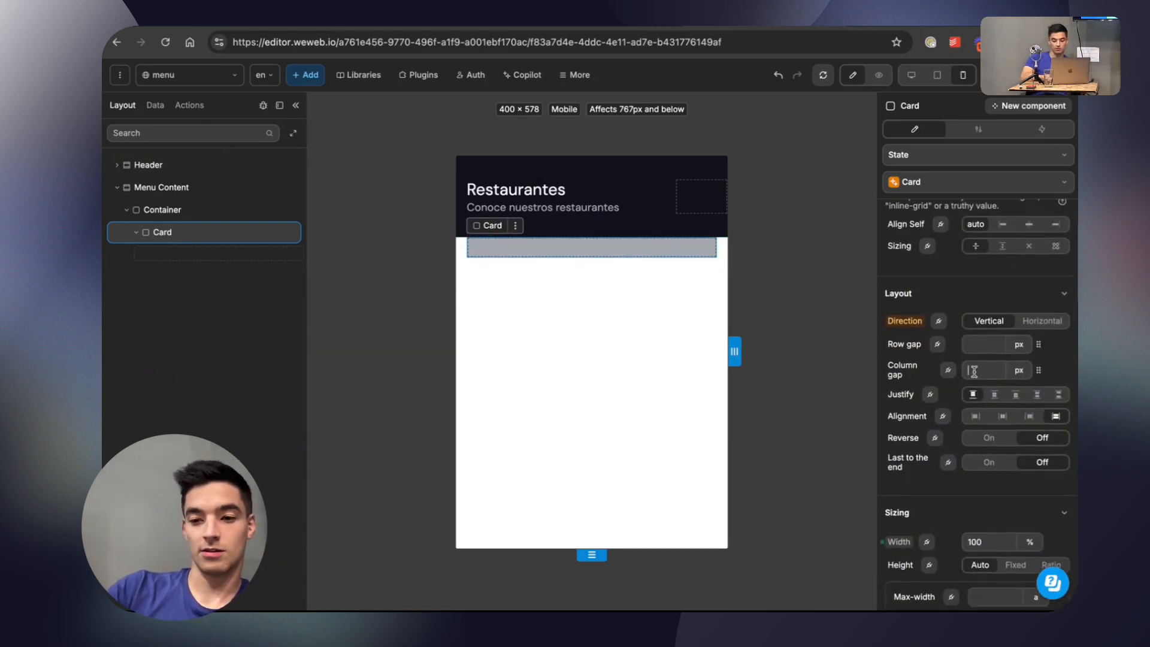
text(1)
key(BackSpace)
key(BackSpace)
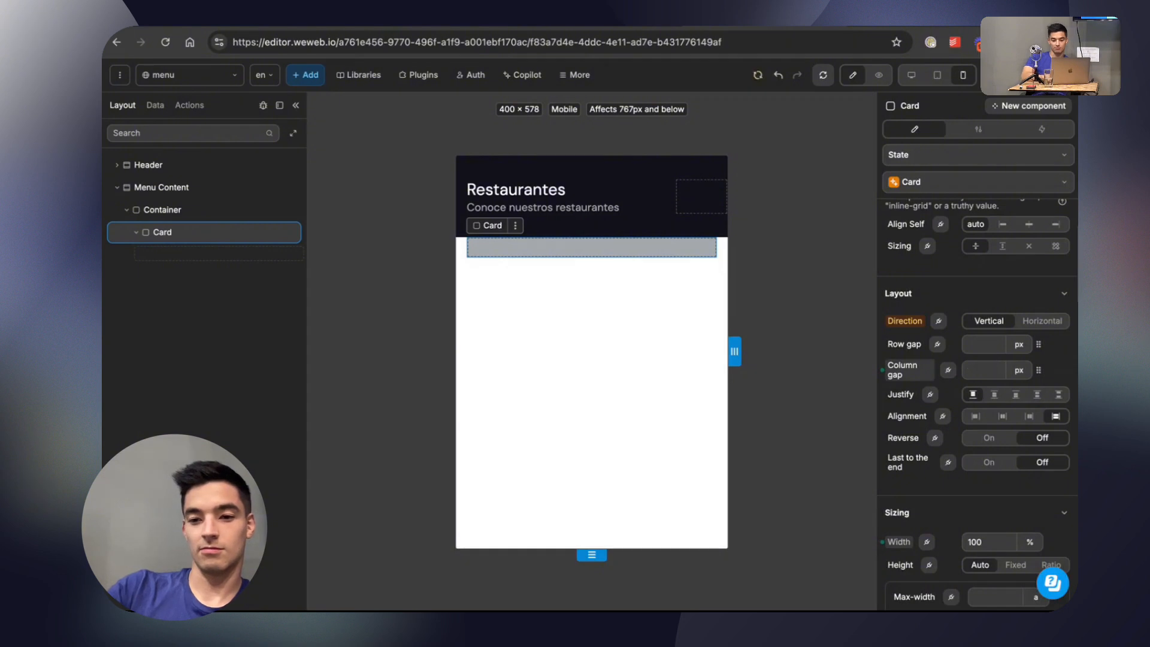
Set the Card's row gap to 10 px.
click(981, 346)
text(10)
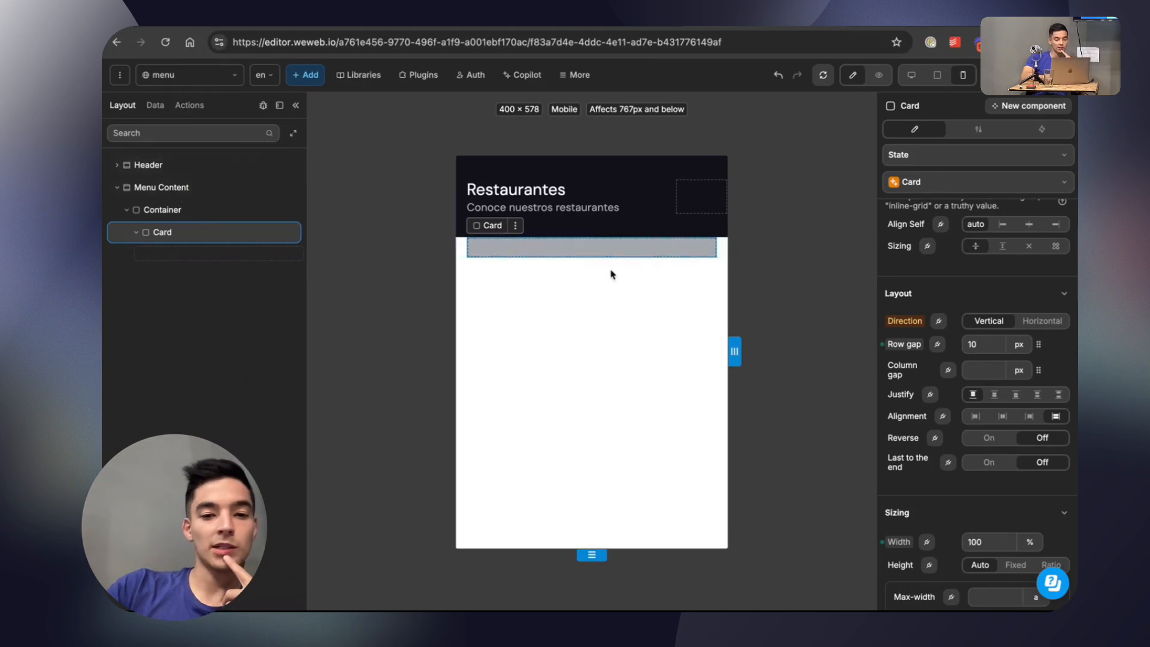
Add a new variable named Menu and create a variable folder also named Menu.
click(156, 108)
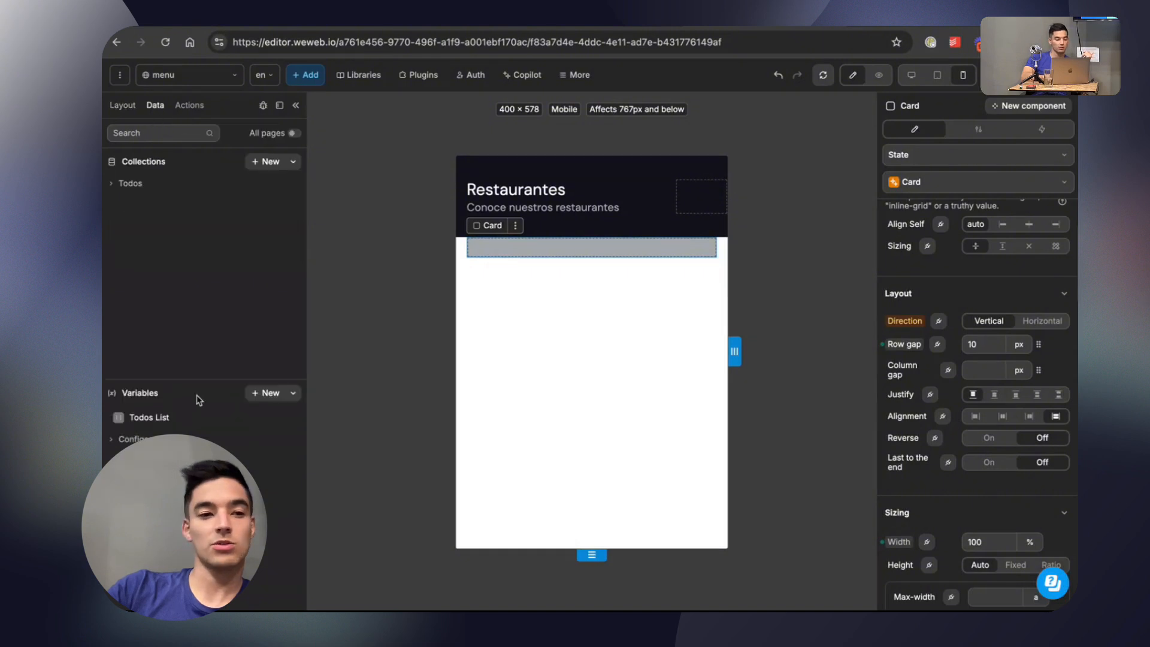
click(252, 394)
click(397, 152)
text(Menu)
click(405, 192)
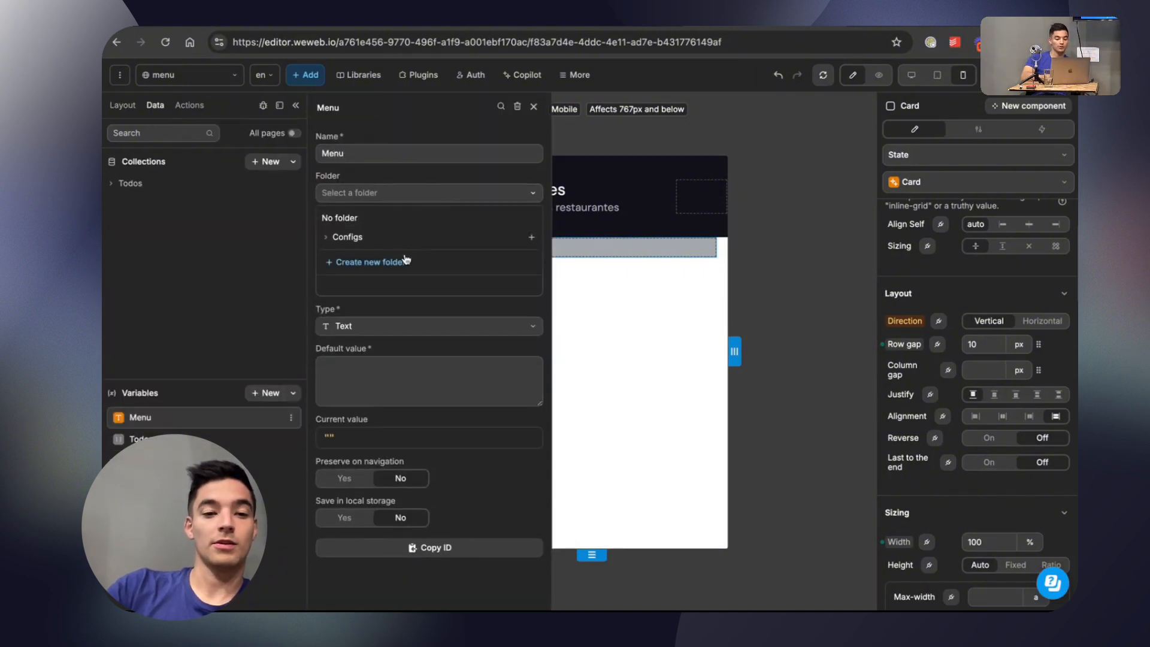
click(405, 261)
text(Menu)
key(Return)
Set the Menu variable's type to Array and begin its default value with an object holding an empty image property.
click(413, 324)
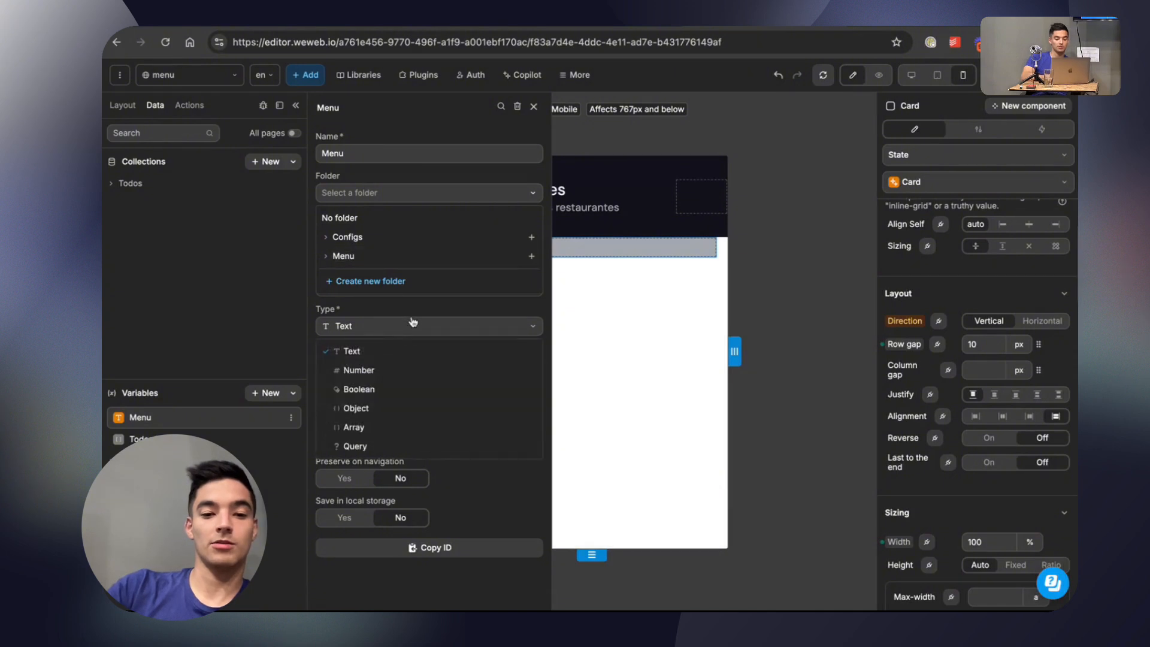
click(397, 427)
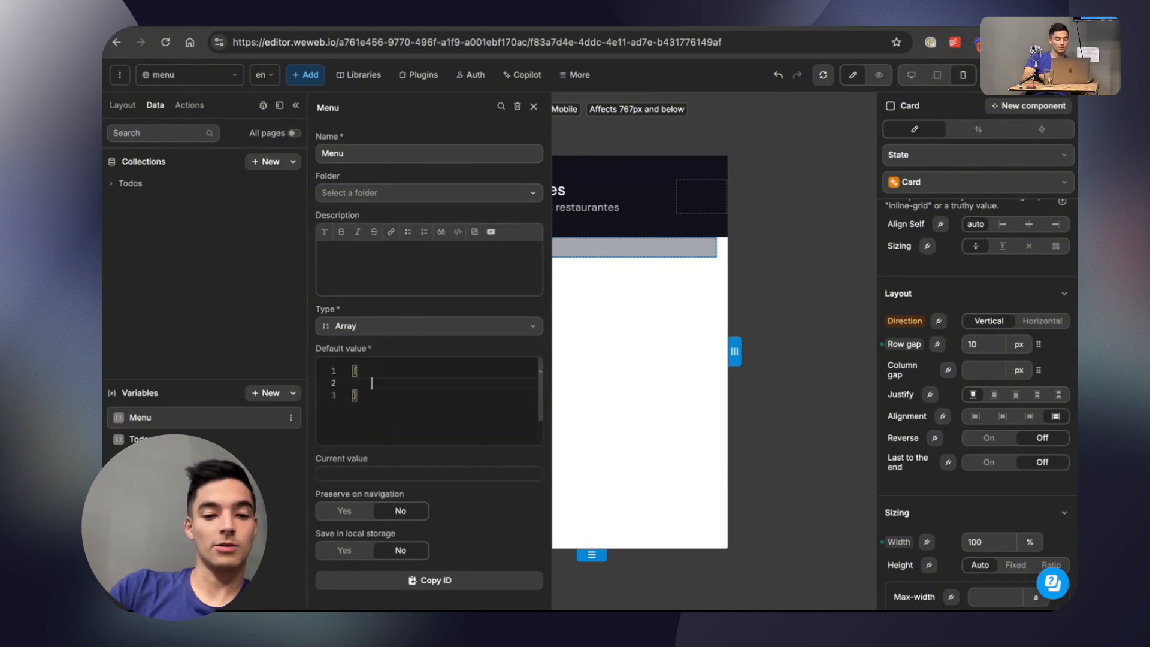
text({)
key(Return)
text(image: [)
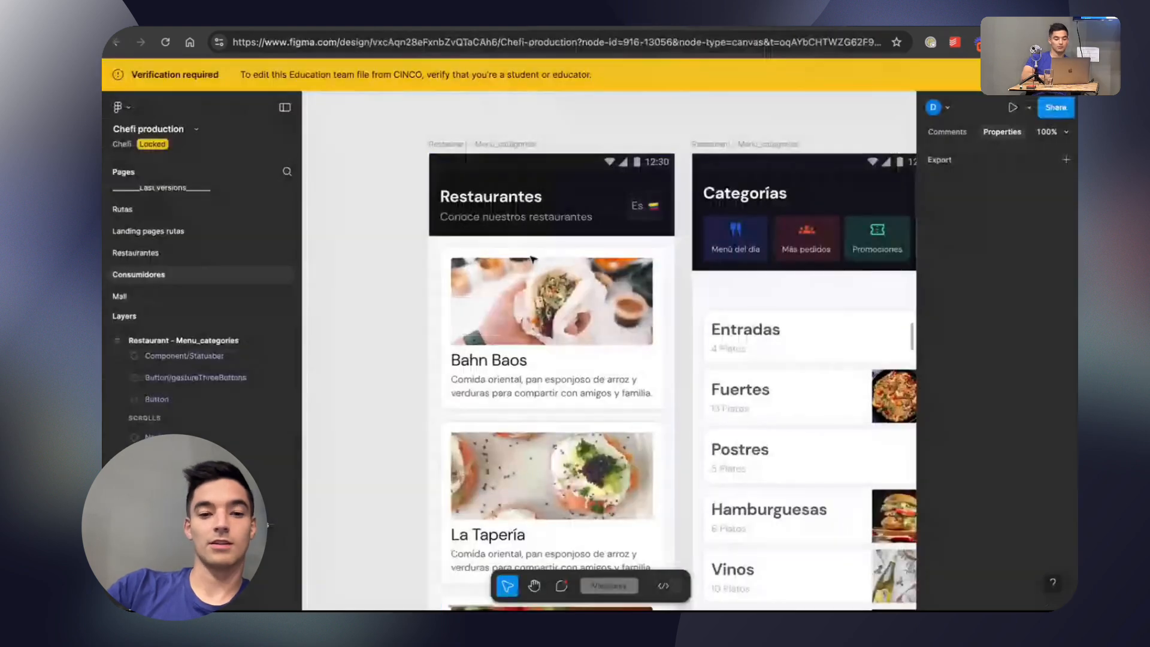
Switch to the Figma design and check the copy options for the Bahn Baos card's image.
click(531, 291)
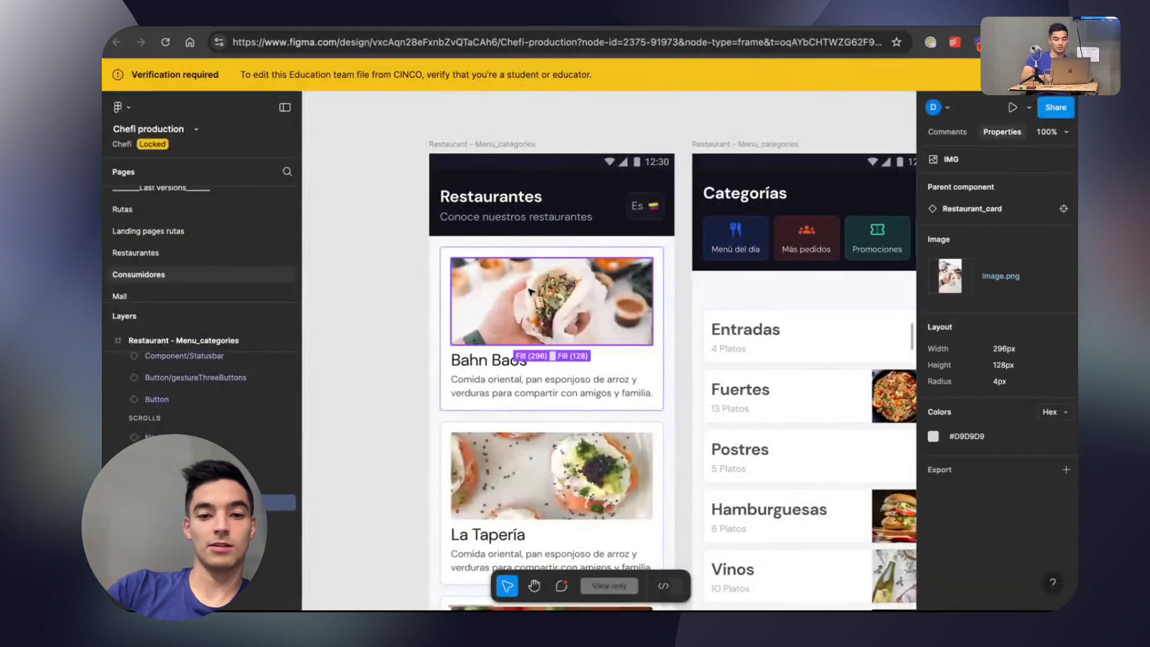
right_click(586, 305)
mouse_move(624, 333)
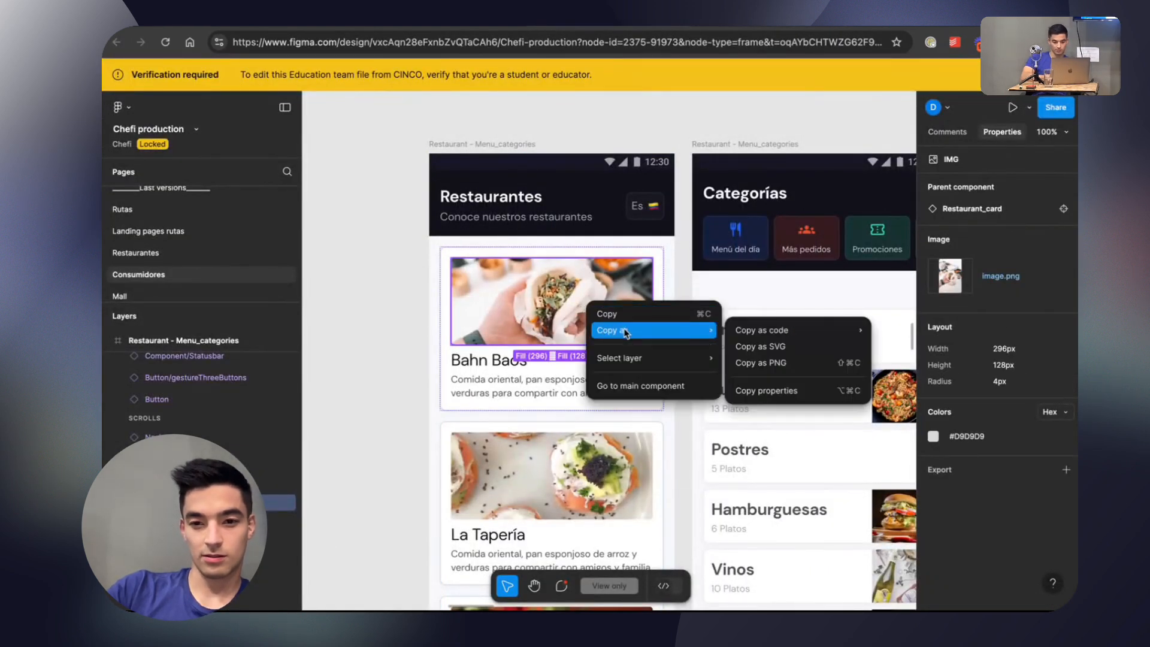
mouse_move(763, 328)
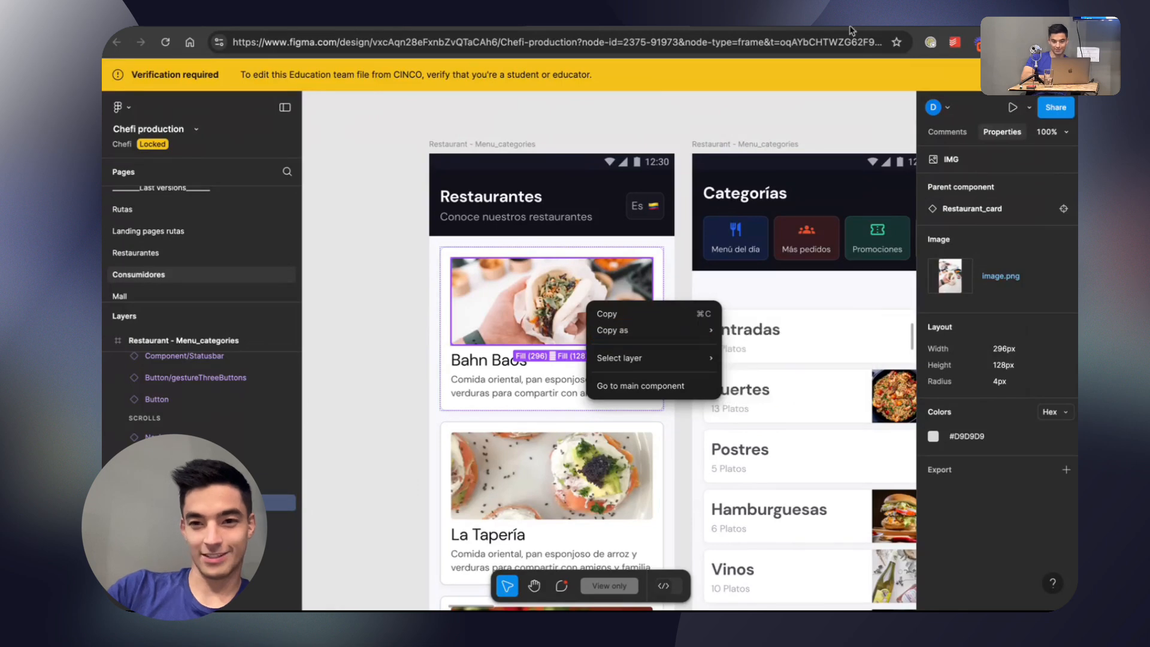
Open another browser tab and search Google Images for "food photography".
click(931, 34)
click(642, 59)
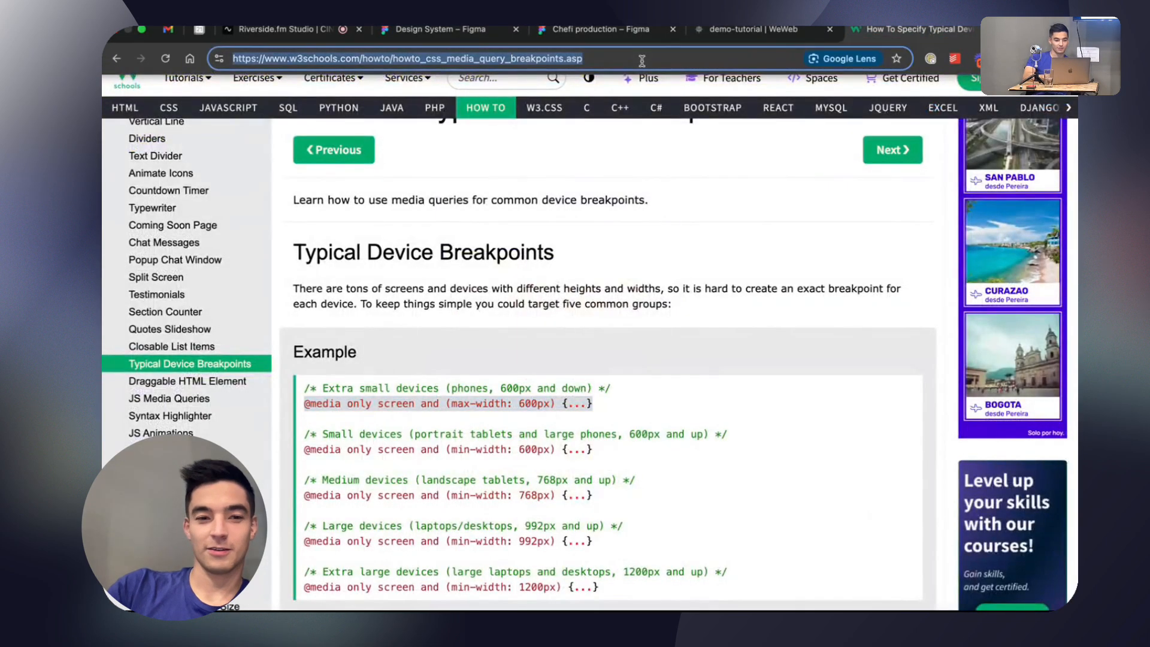
text(food phot)
key(Return)
click(275, 133)
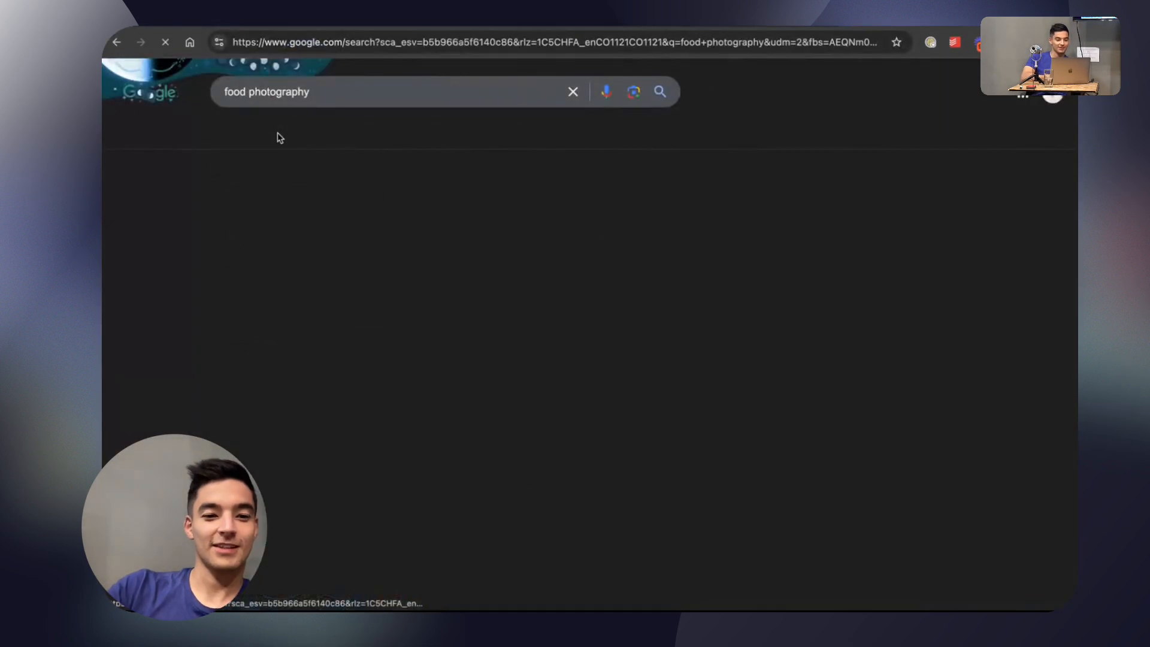
scroll(352, 246, down, 1)
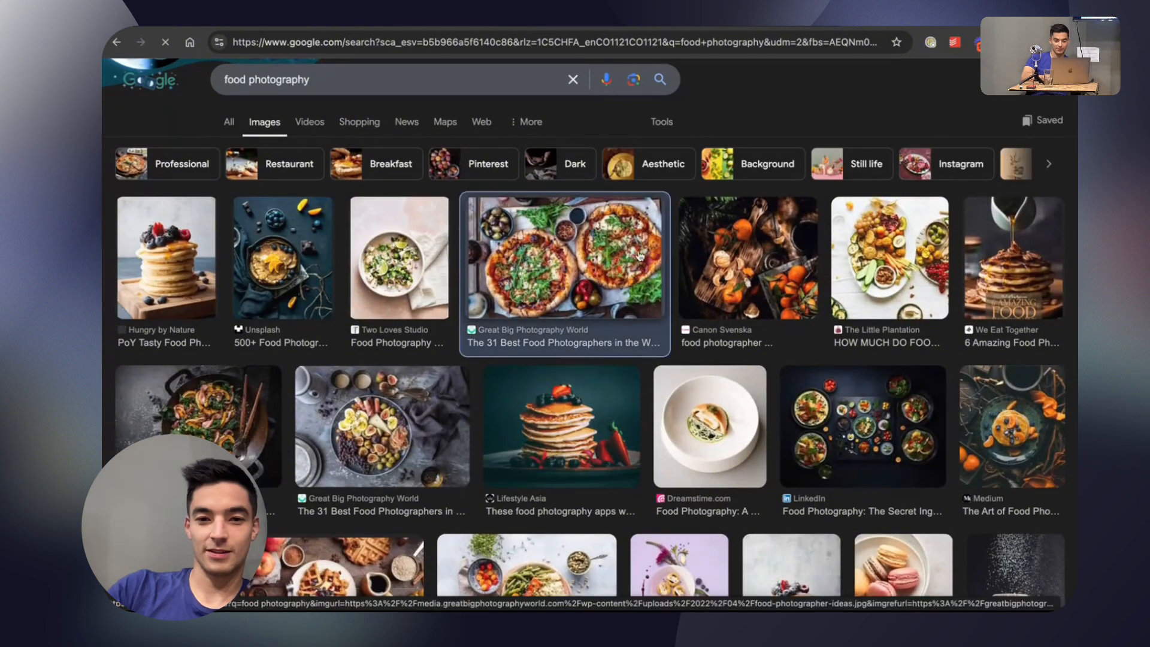
Open the preview of the Great Big Photography World pizza photo and copy its image address.
click(563, 270)
right_click(838, 326)
click(869, 475)
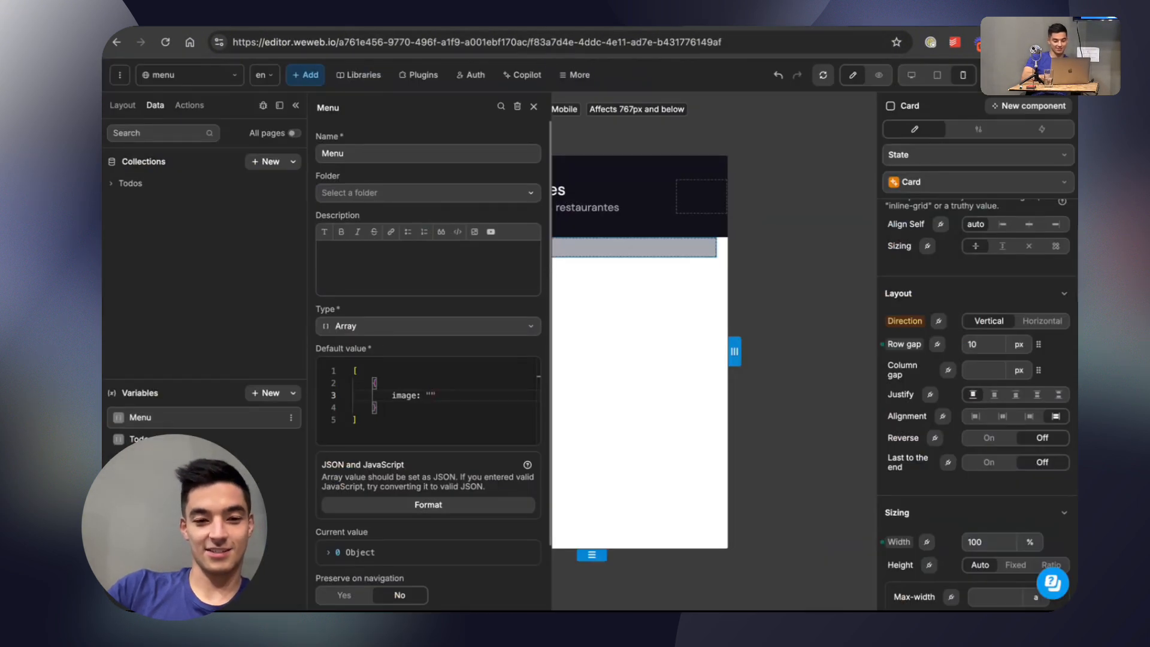
Back in WeWeb, enclose the image key in the Menu variable's default value in double quotes.
double_click(407, 397)
text(")
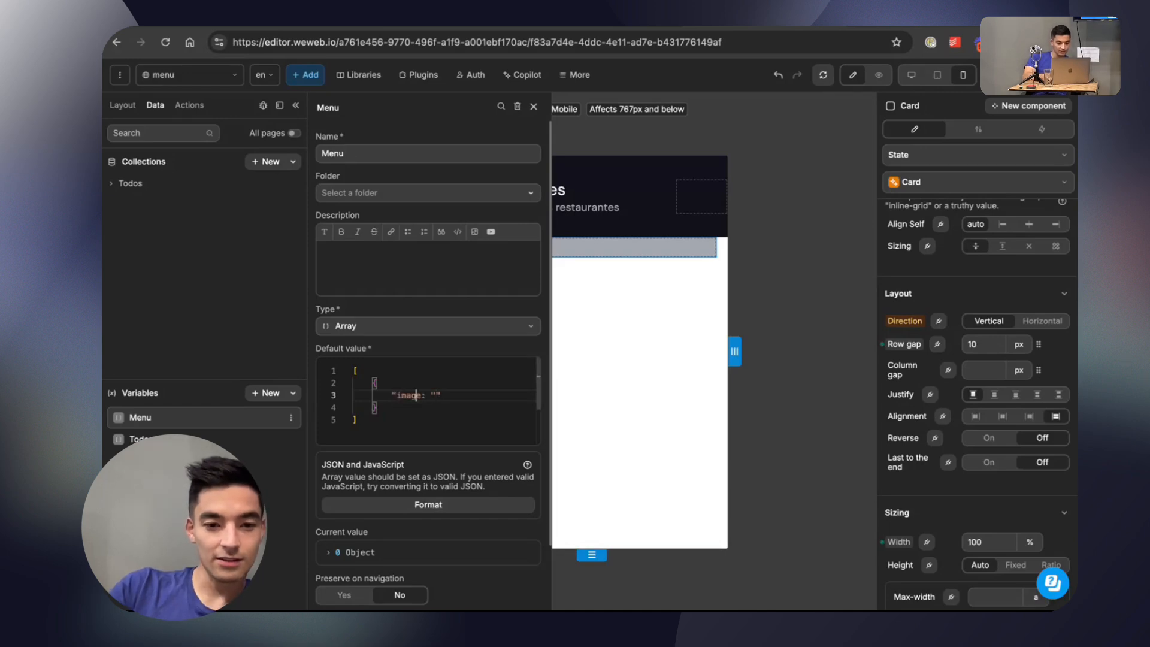
click(441, 395)
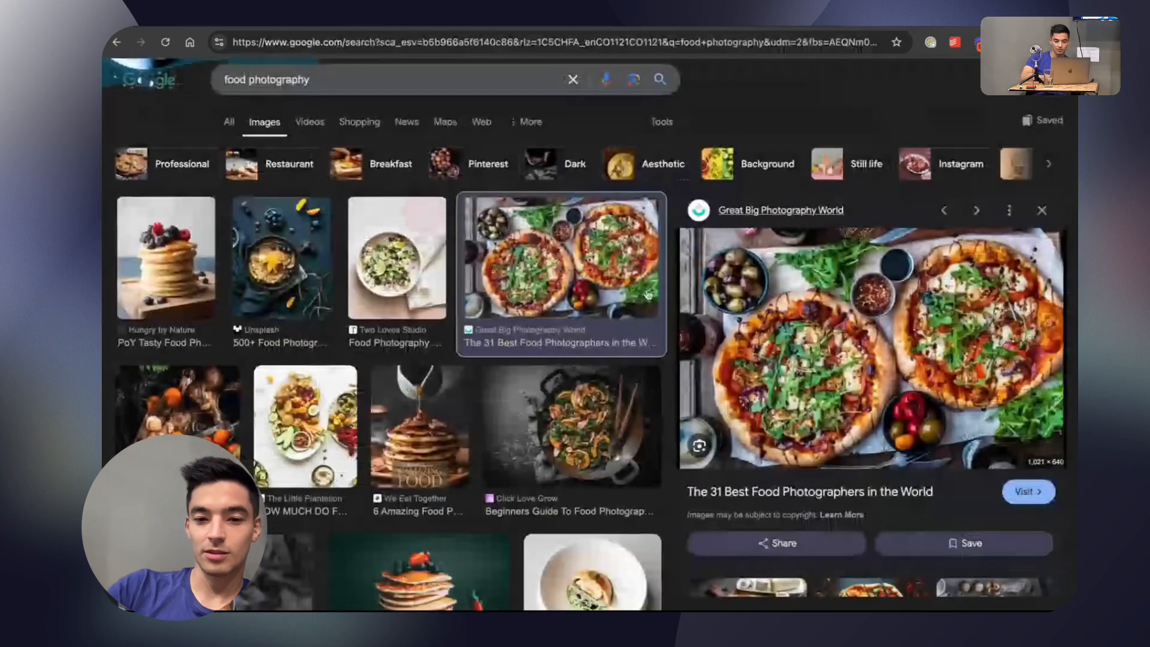
Copy the link address of the Google pizza photo result and paste it as the image value in WeWeb's Menu variable.
right_click(600, 249)
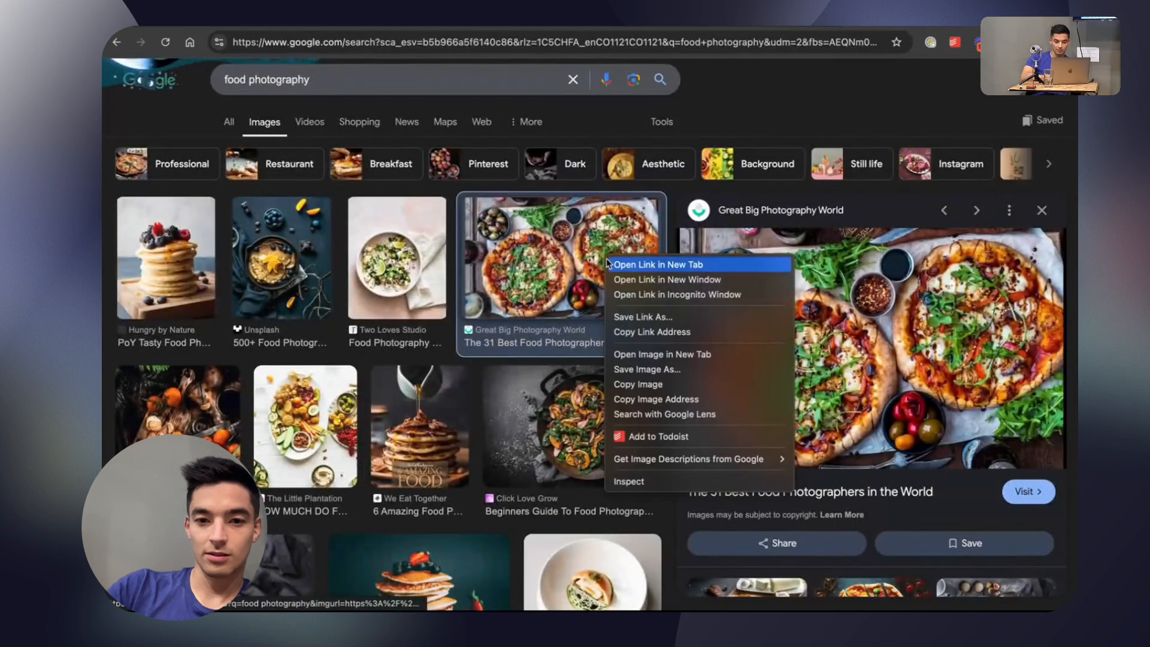
click(635, 328)
key(super+v)
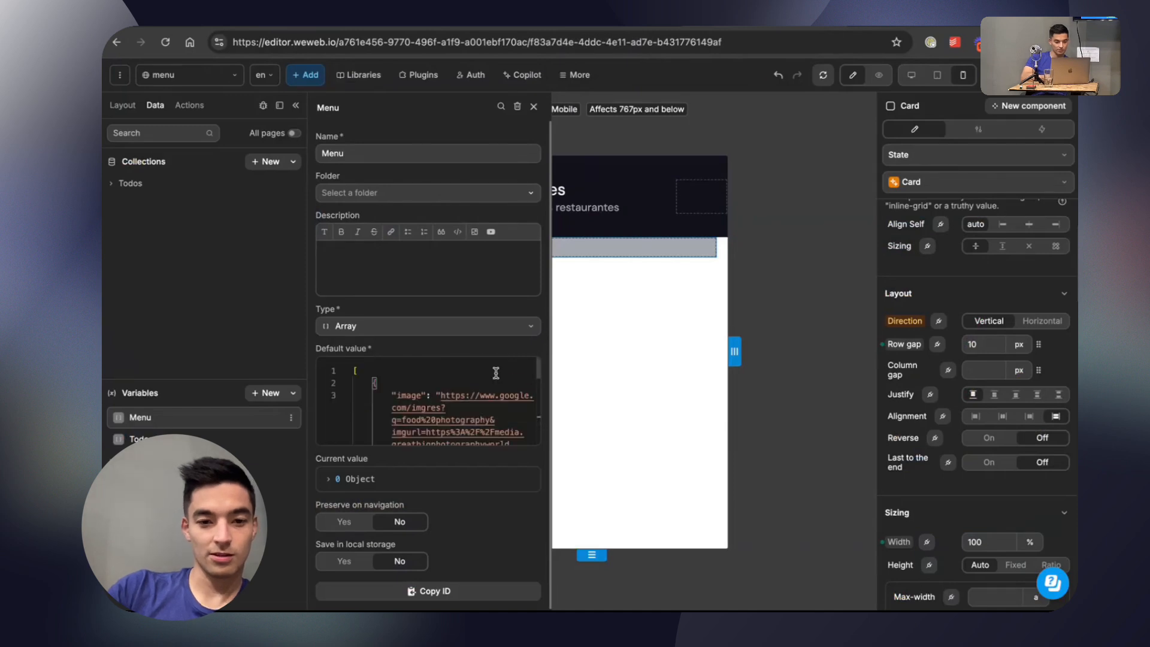
Add a "name" key with the value "Pizza" after the image entry in the Menu variable's default value and close the variable.
scroll(496, 372, down, 5)
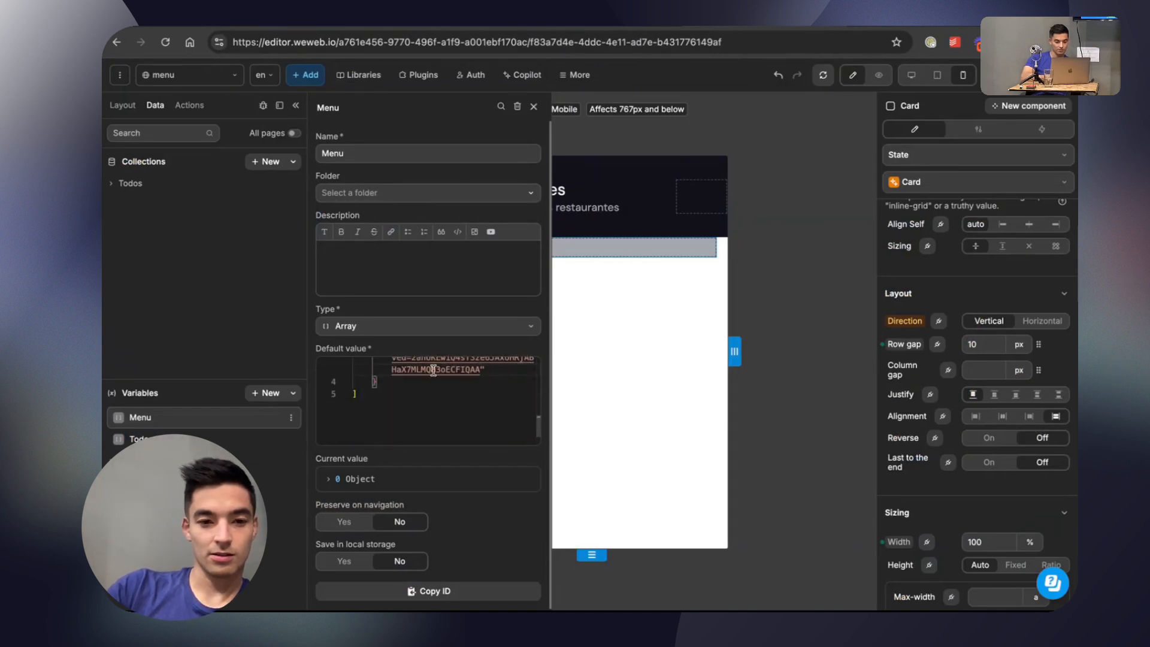
text(,)
key(Return)
text(")
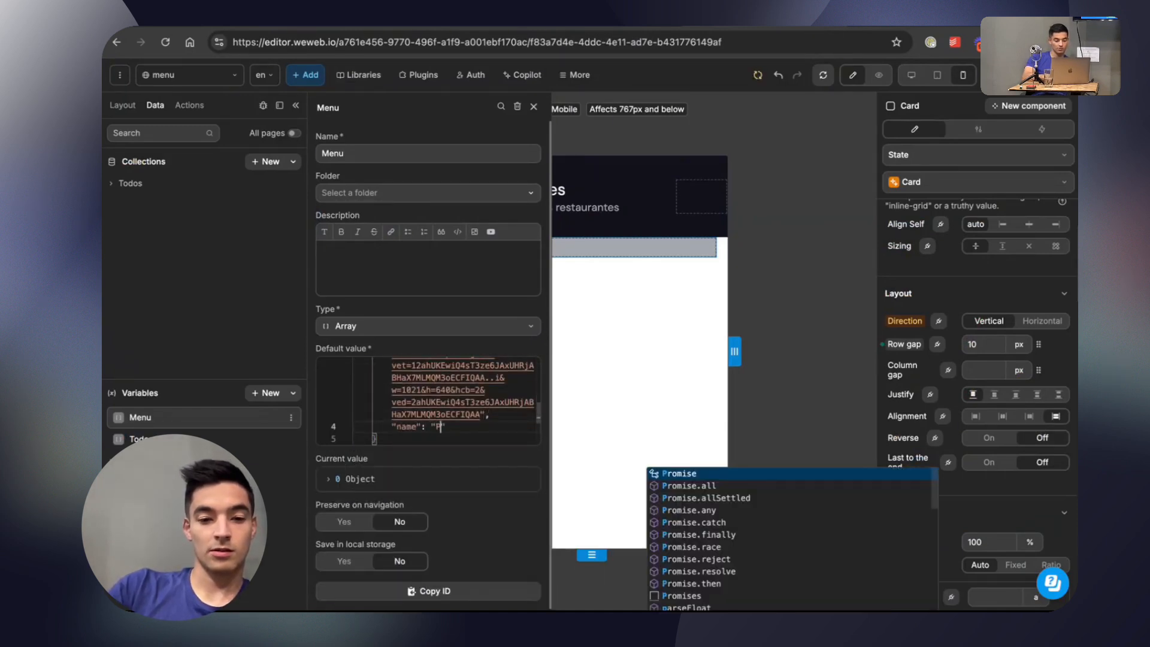
text(name": "Pizza)
click(576, 383)
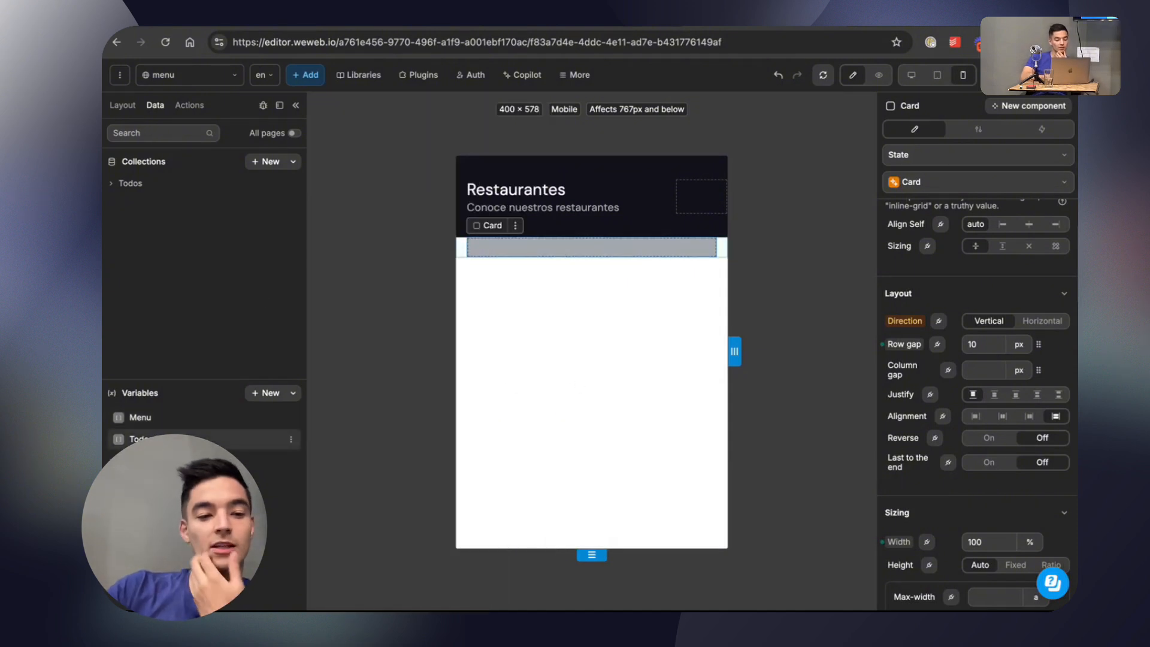
click(151, 426)
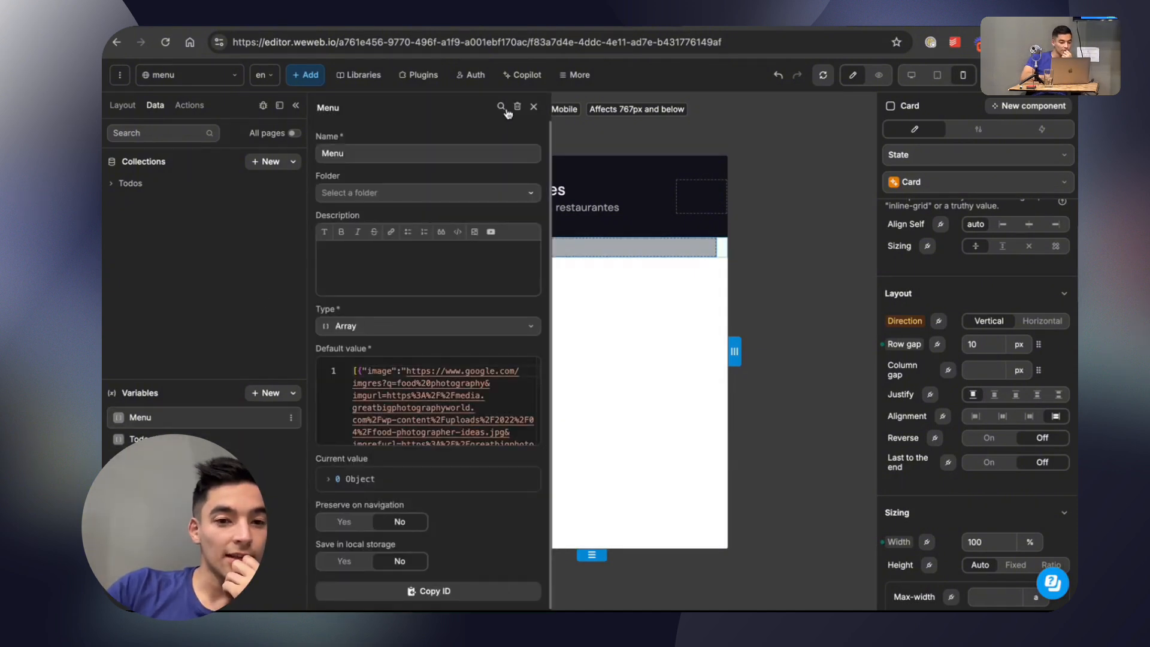
click(536, 106)
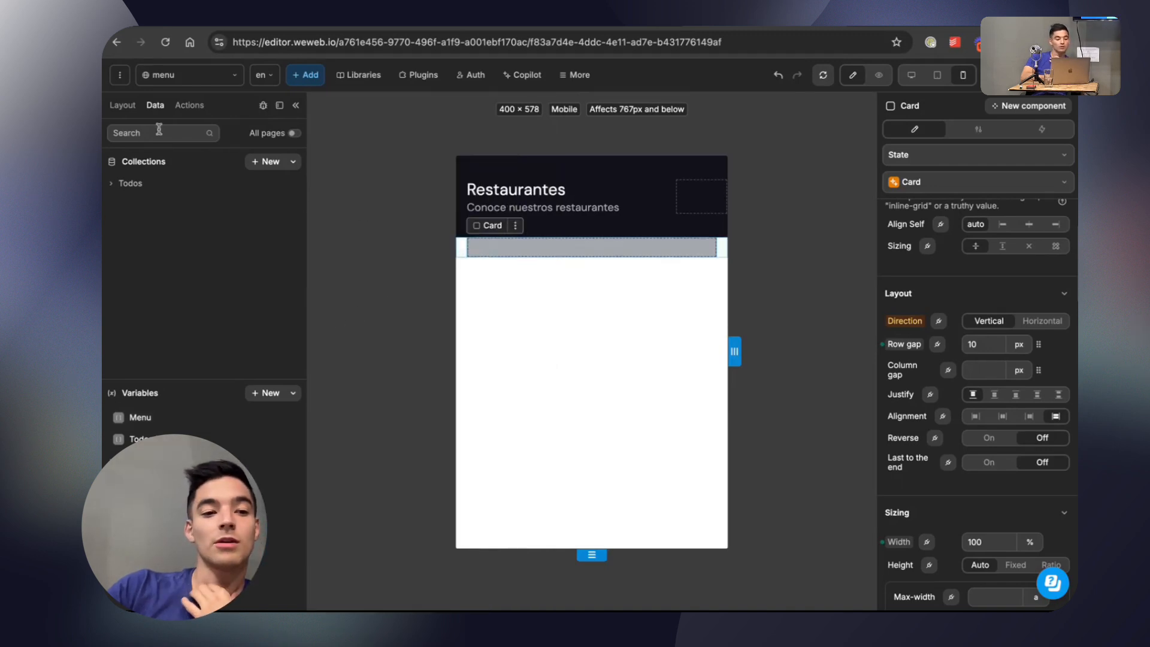
Bind the repeated Items of the Container inside Menu Content to the Menu variable.
click(122, 106)
click(163, 213)
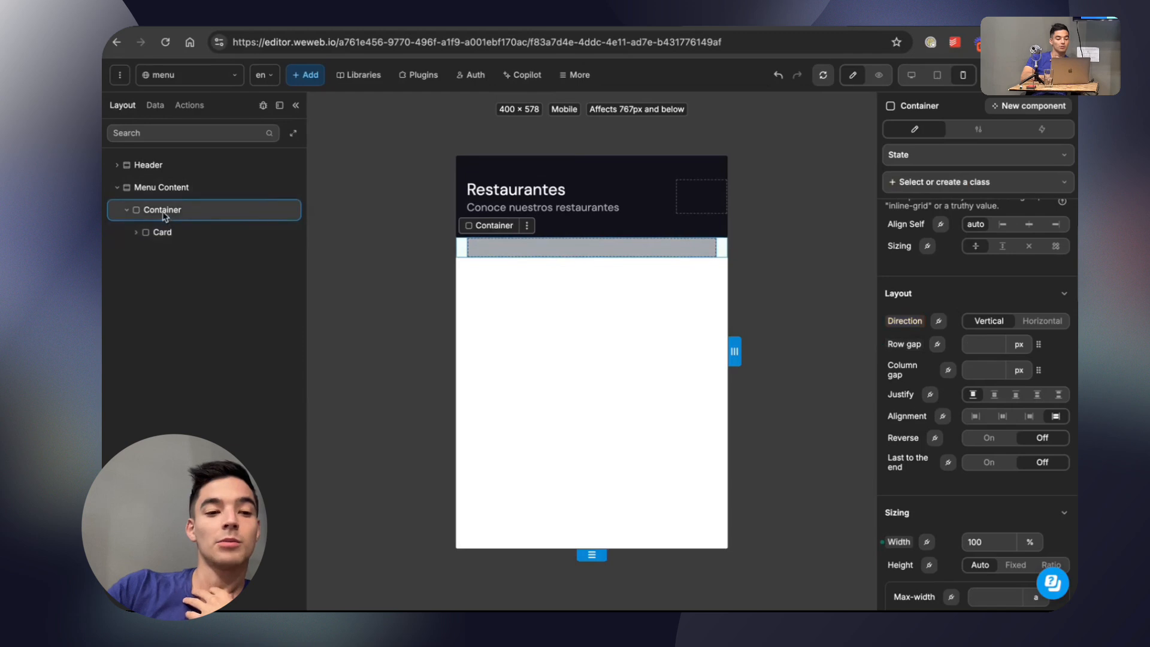
scroll(944, 172, up, 5)
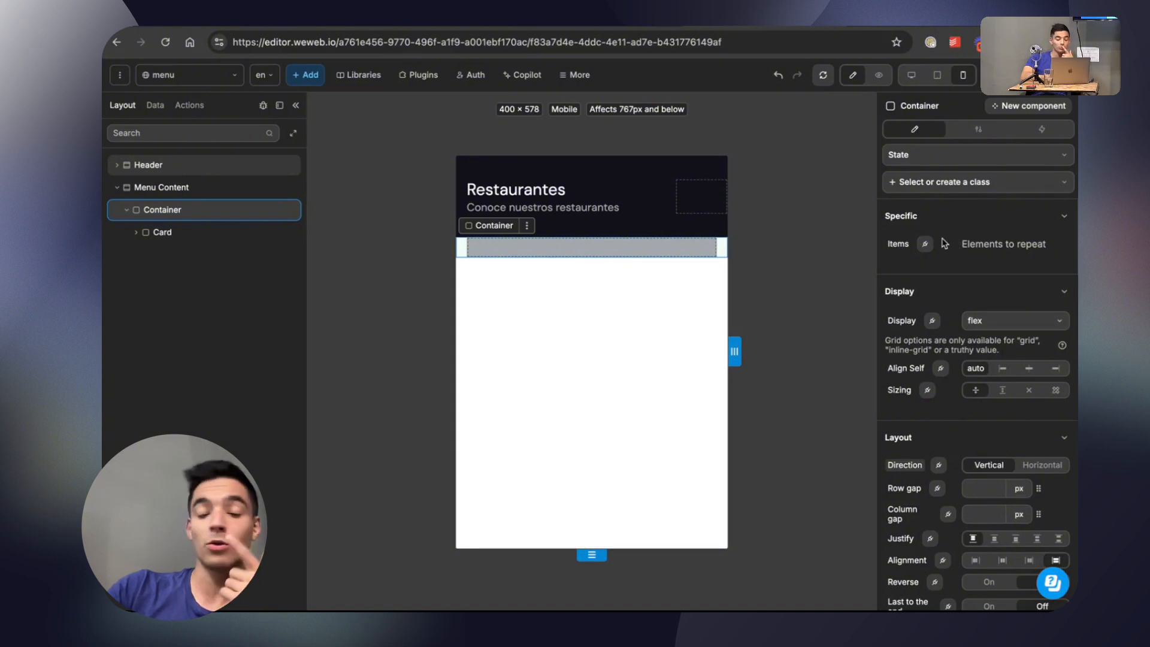
click(926, 245)
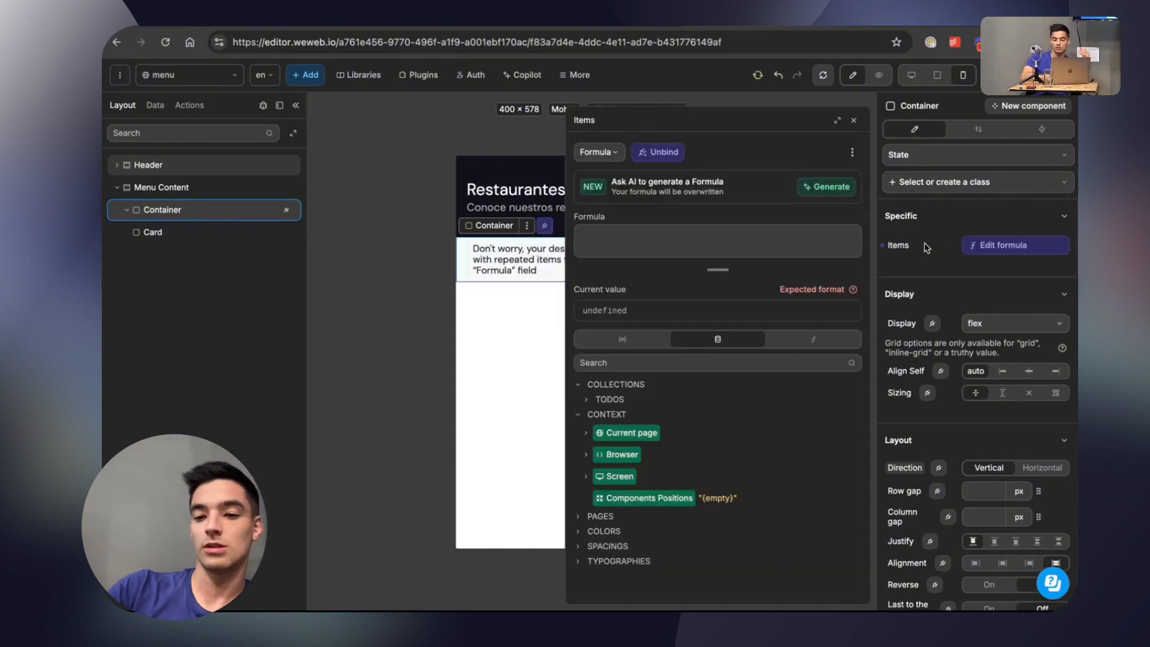
click(622, 339)
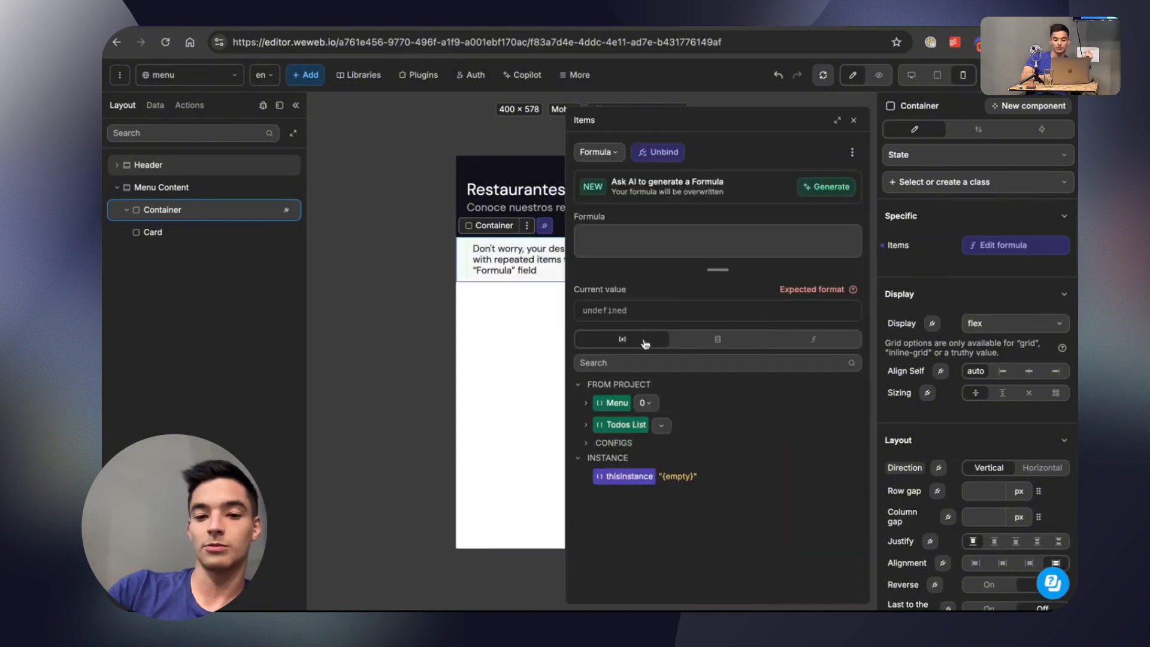
click(616, 403)
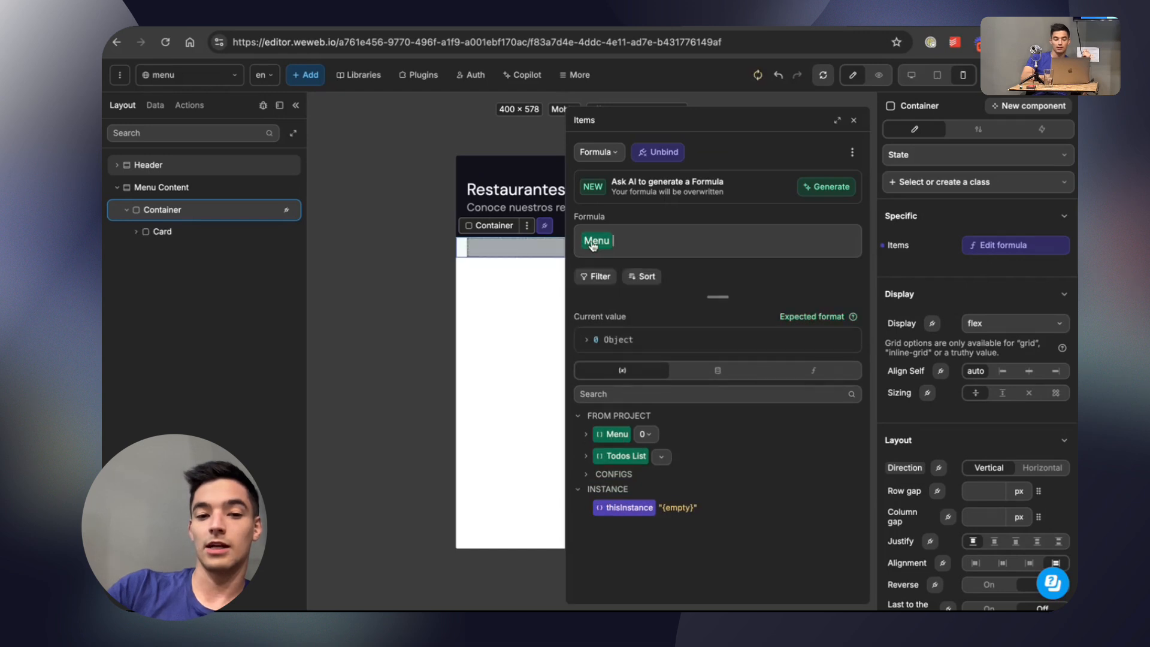
click(854, 120)
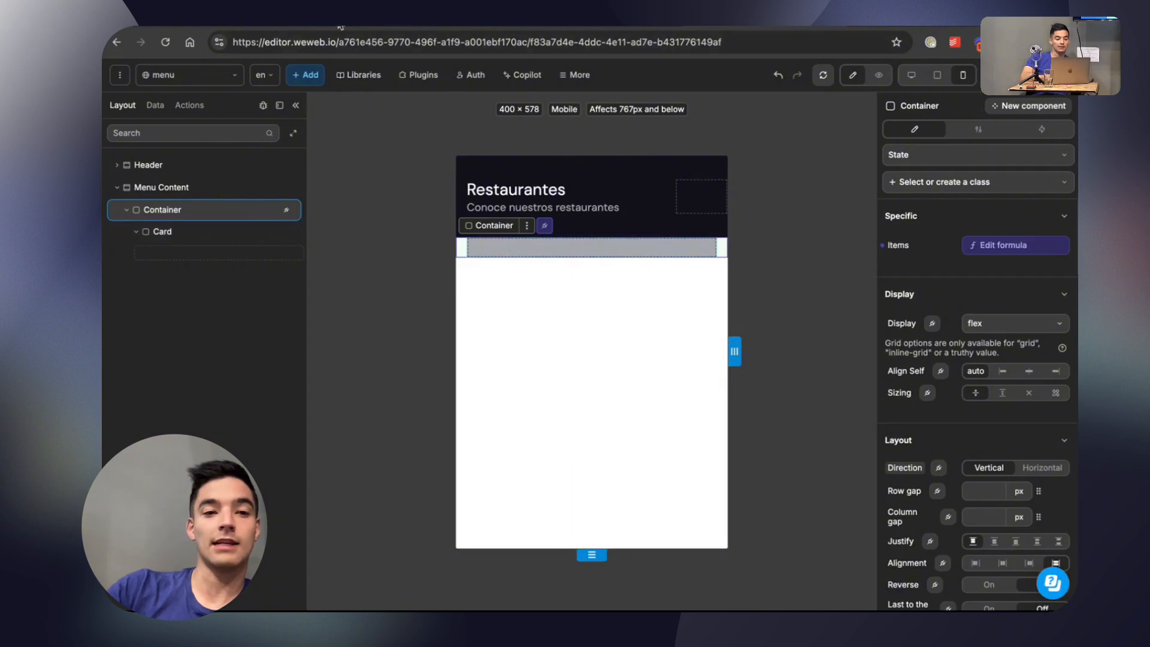
Add a V Flex inside the Card and set the Card's layout direction to Horizontal.
click(563, 19)
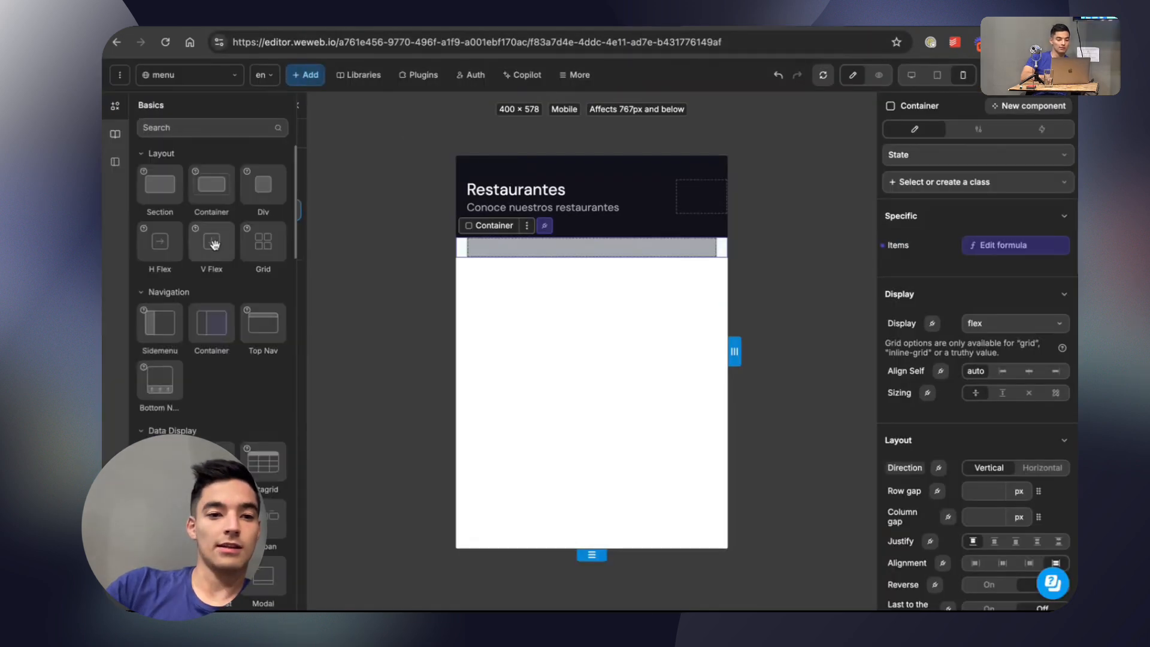
drag(214, 244, 269, 301)
drag(235, 255, 235, 252)
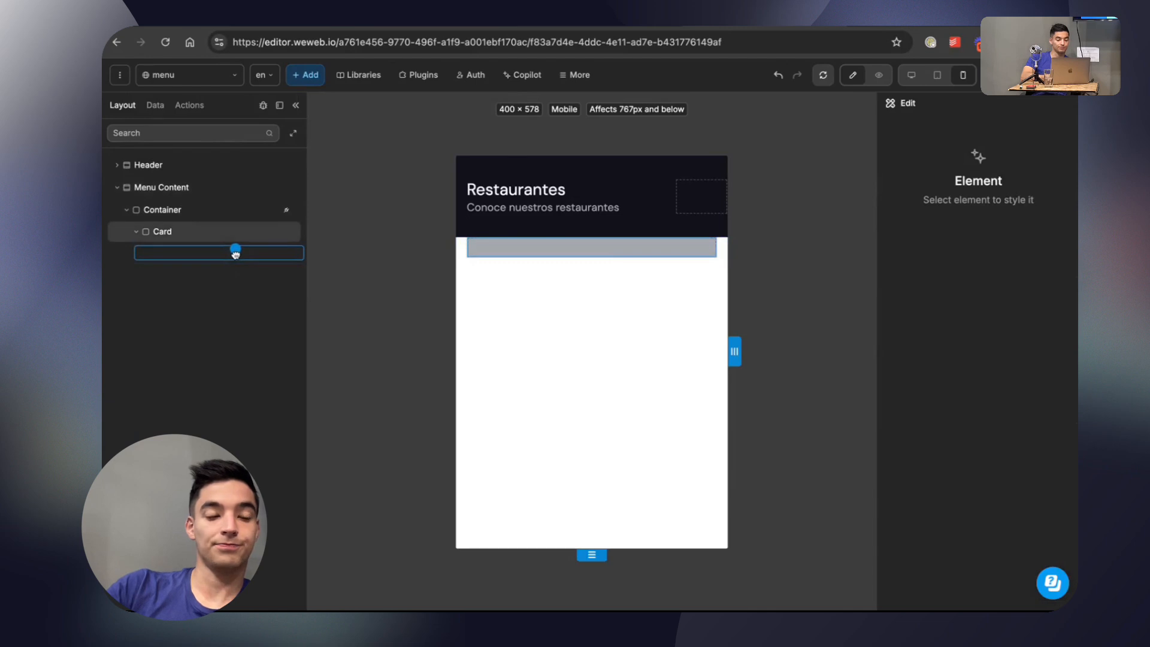
scroll(982, 389, down, 2)
click(1042, 417)
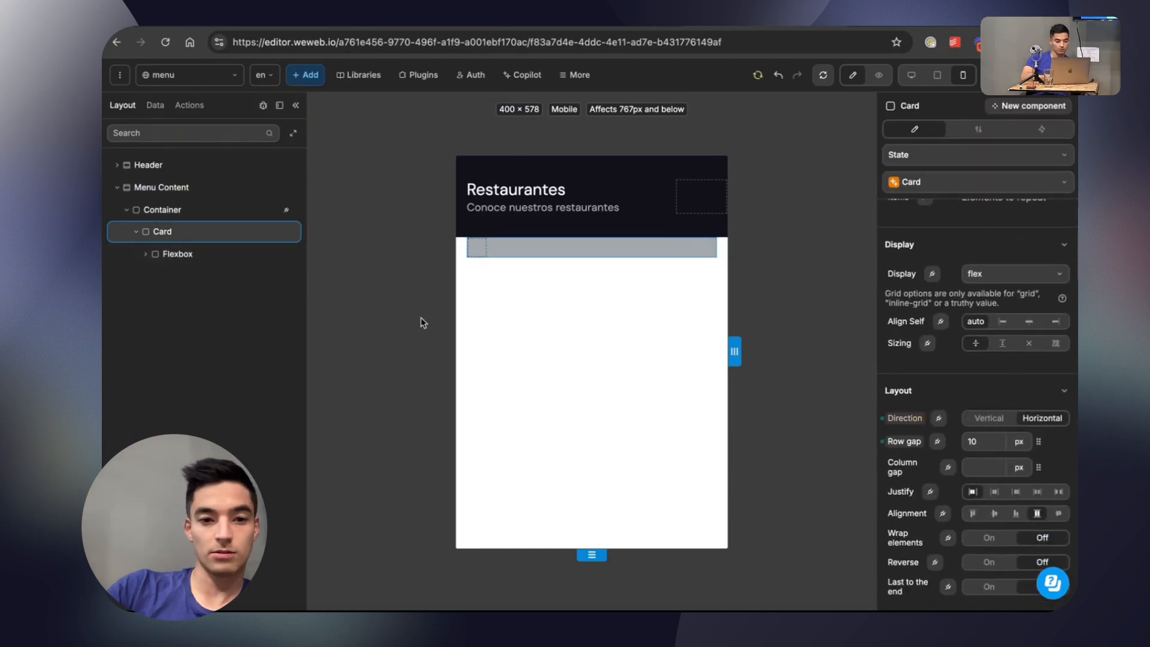
Rename the Flexbox inside the Card to "Image Container".
double_click(182, 259)
text(Image Cont)
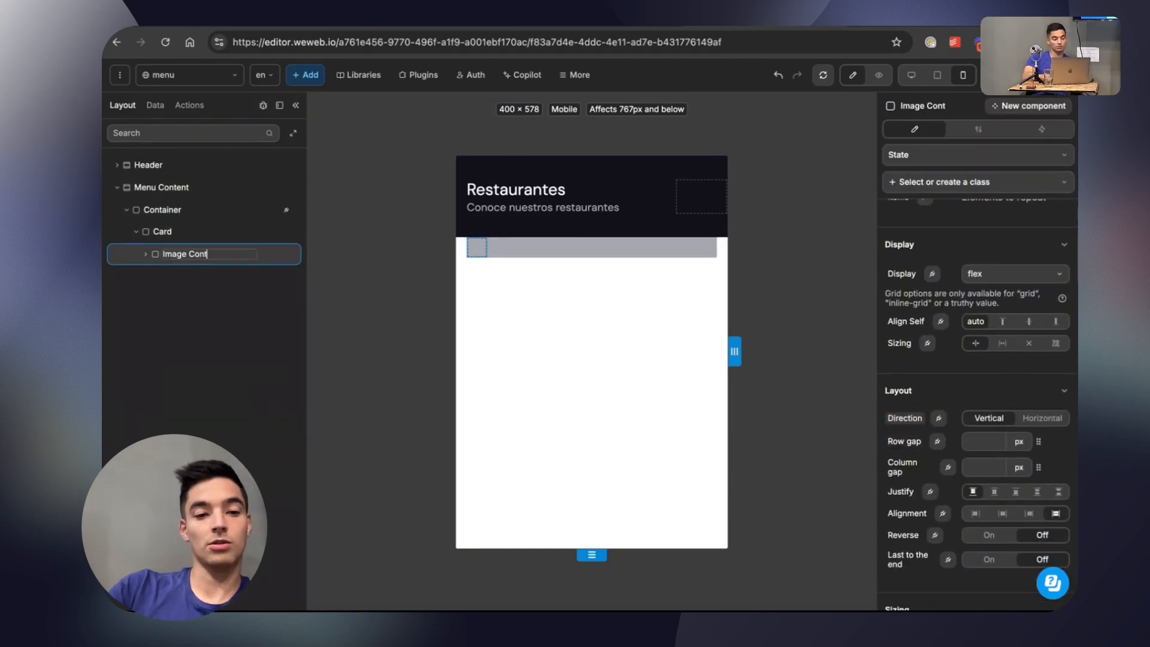
text(ainer)
Duplicate the Image Container and rename the copy "Info Container".
key(super+d)
click(185, 271)
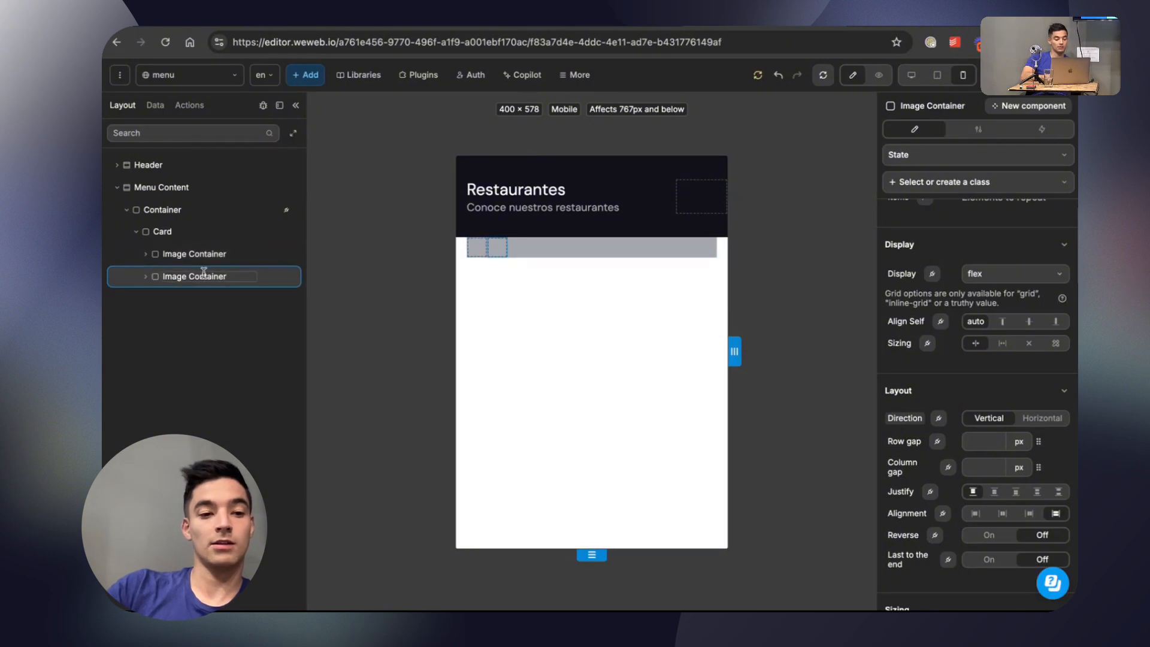
triple_click(204, 272)
text(Text)
text(Info Con)
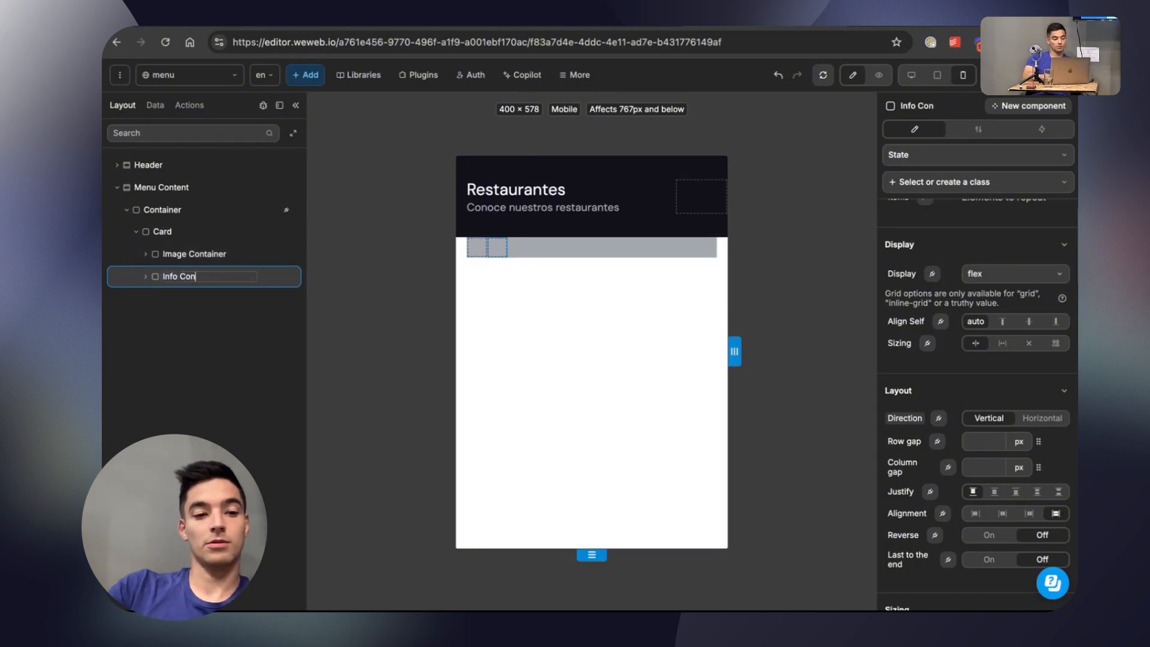
text(tainer)
Search the elements for "ima" and place an Image inside the Image Container.
click(146, 254)
click(309, 75)
text(ima)
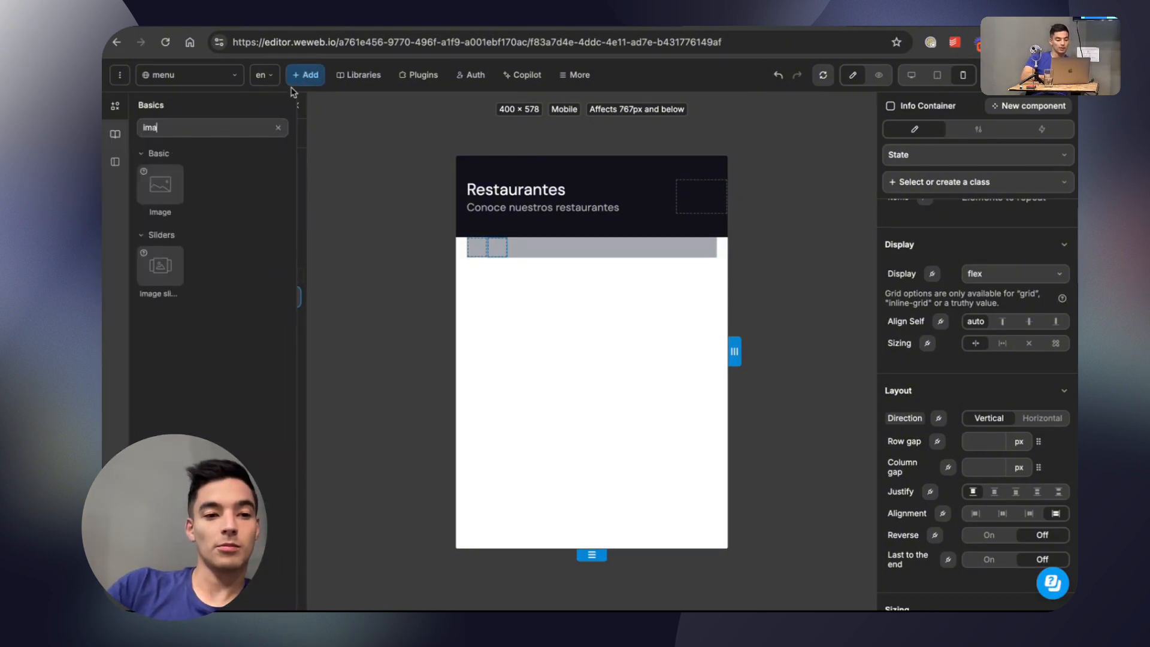
drag(185, 216, 231, 274)
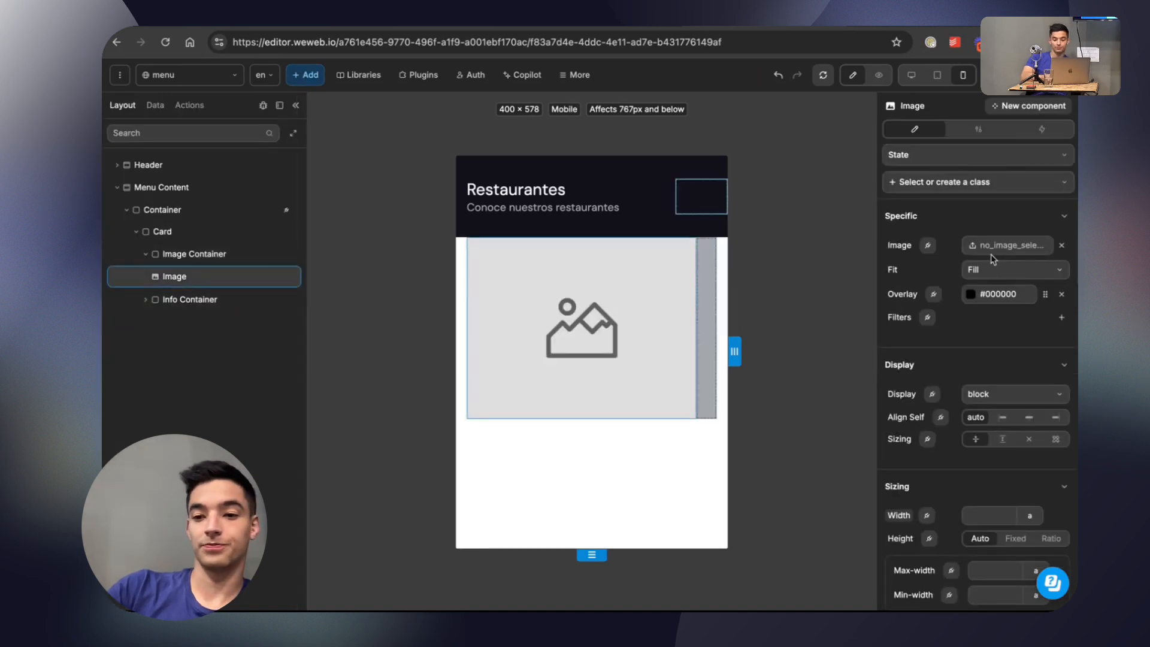
Bind the Image element's source to item.data.image.
click(989, 248)
click(1052, 117)
click(927, 245)
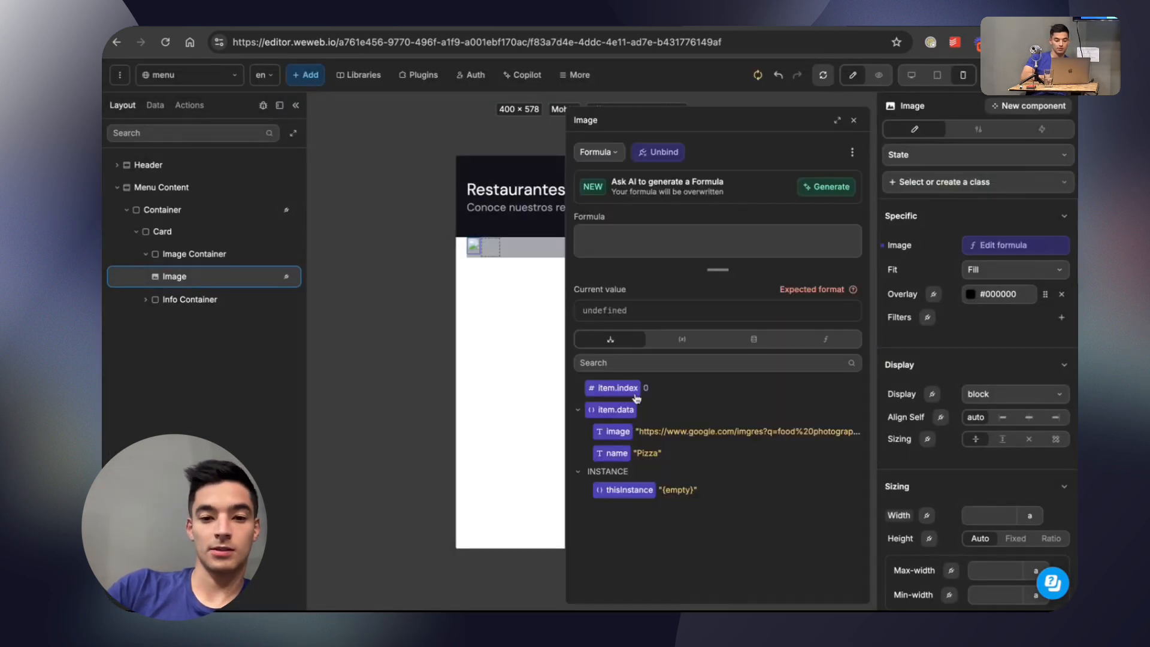
click(617, 431)
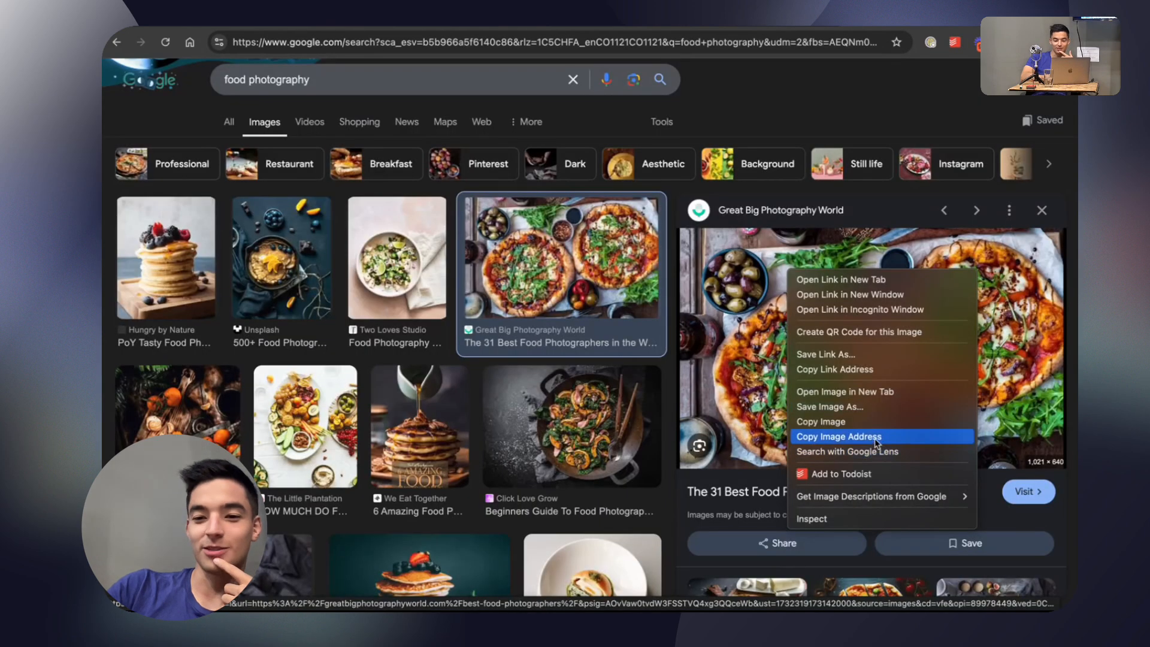
click(875, 437)
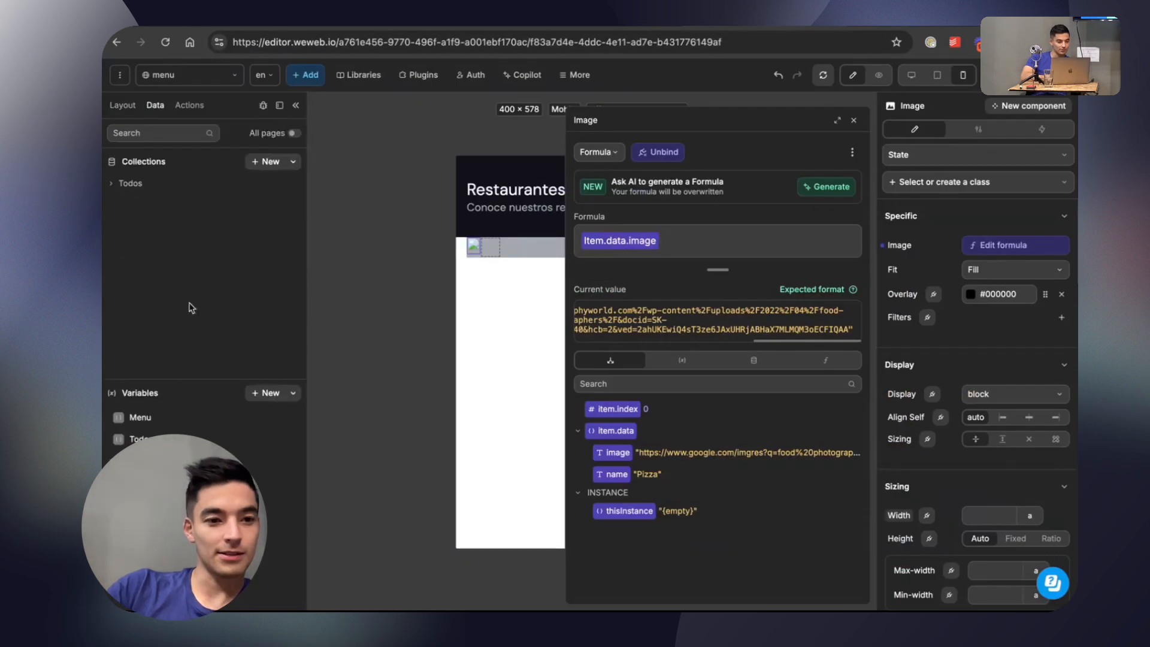
Replace the Google link in the Menu variable's image value with the photo's direct address ending in food-photographer-ideas.jpg.
click(150, 418)
scroll(447, 405, down, 5)
mouse_move(408, 371)
mouse_down()
mouse_move(446, 405)
mouse_move(406, 382)
mouse_up()
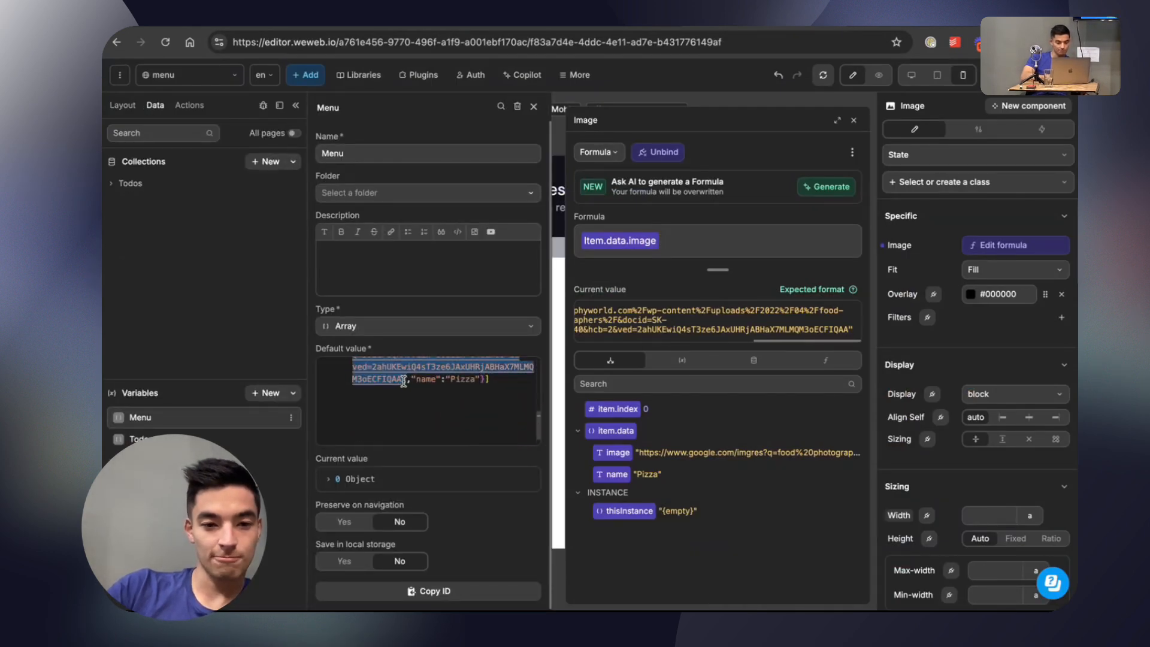
key(super+v)
click(834, 161)
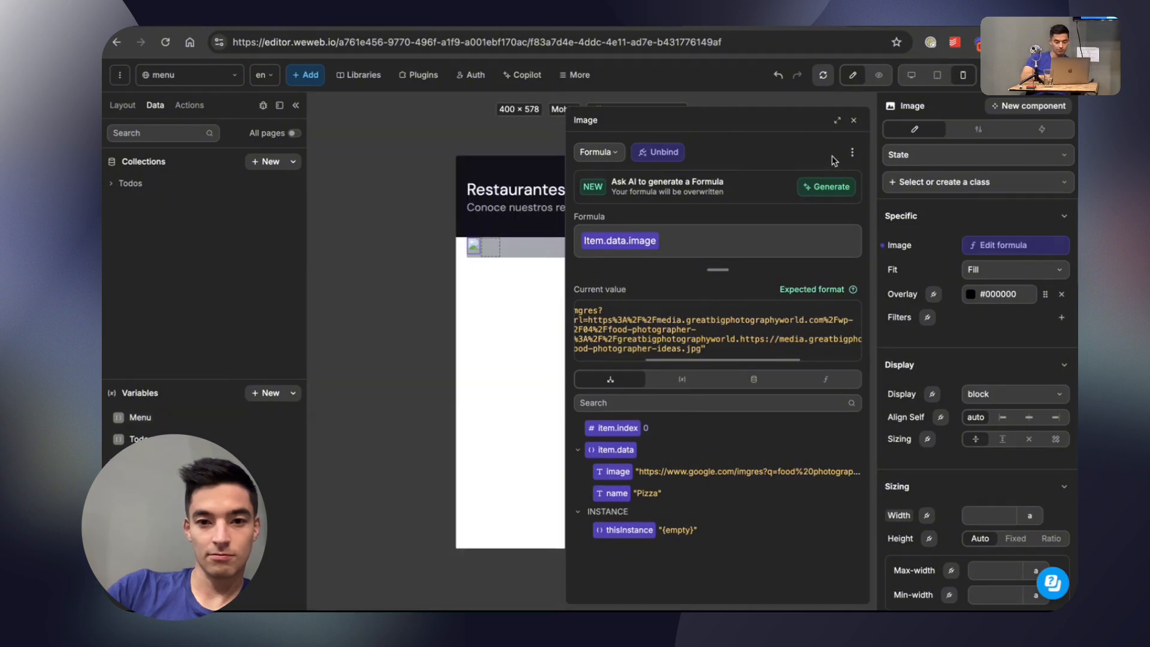
click(140, 417)
scroll(434, 401, down, 5)
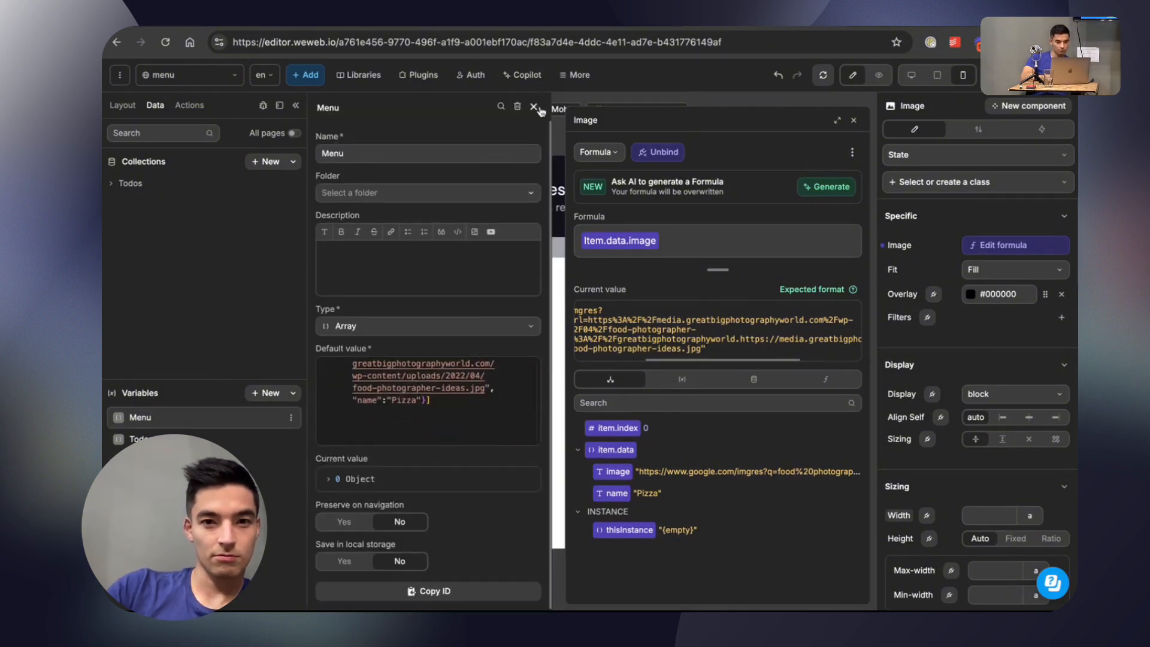
click(534, 107)
click(140, 418)
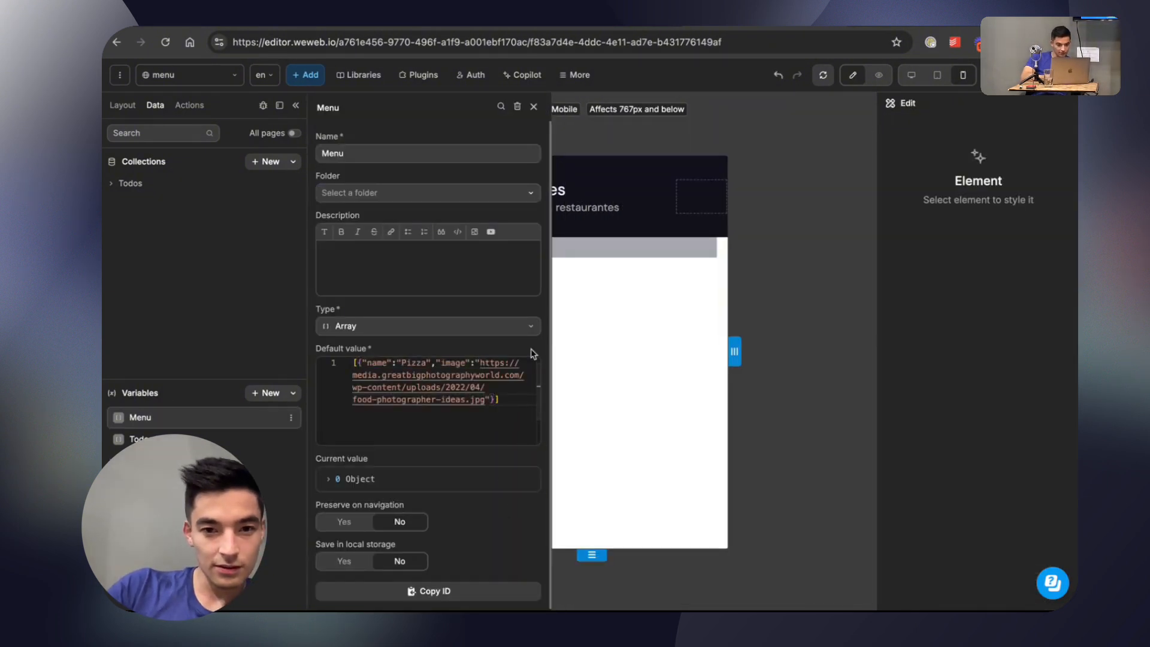
click(533, 107)
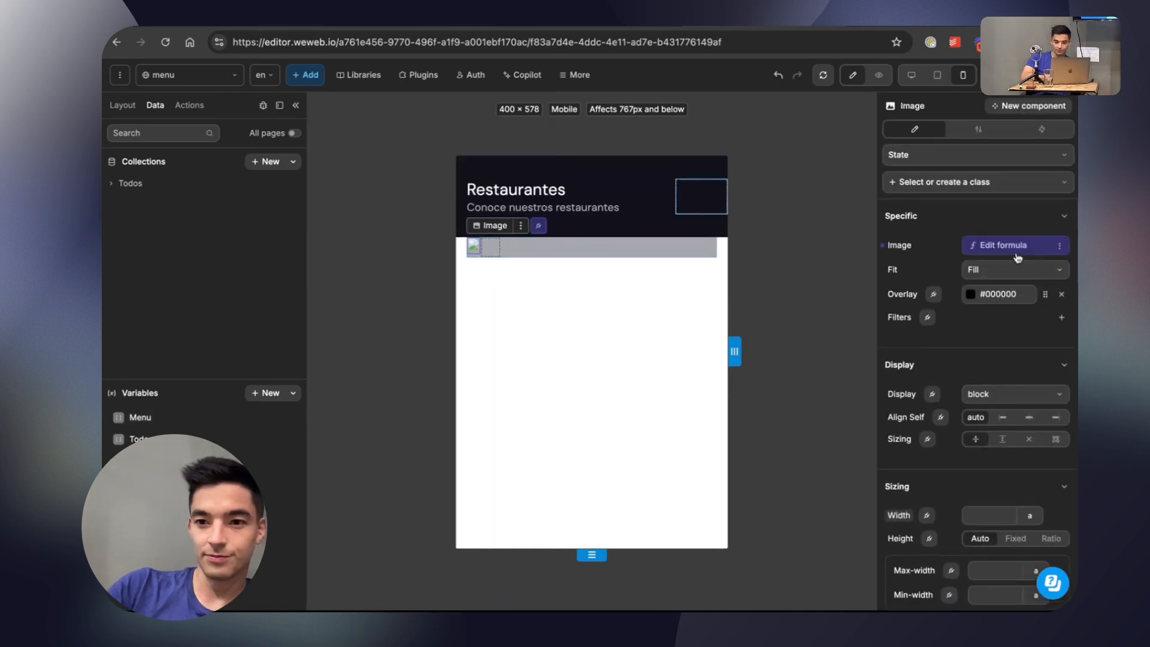
Pick item.data.image again as the Image element's source and set the Image's width to 100%.
click(617, 452)
click(853, 120)
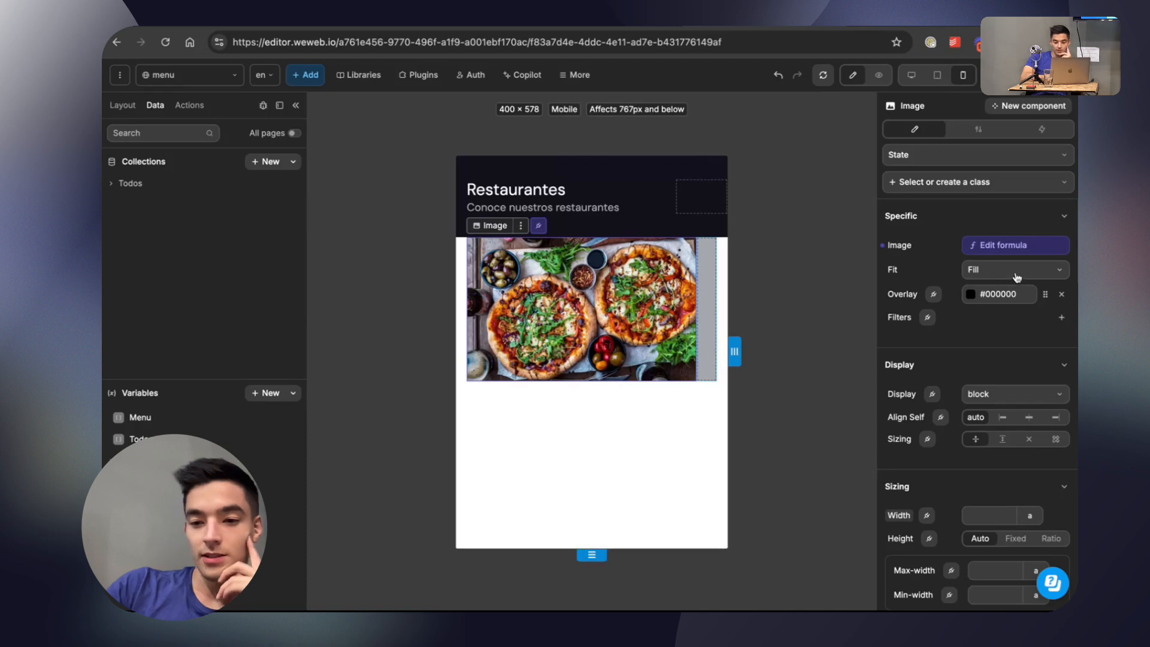
scroll(957, 359, down, 7)
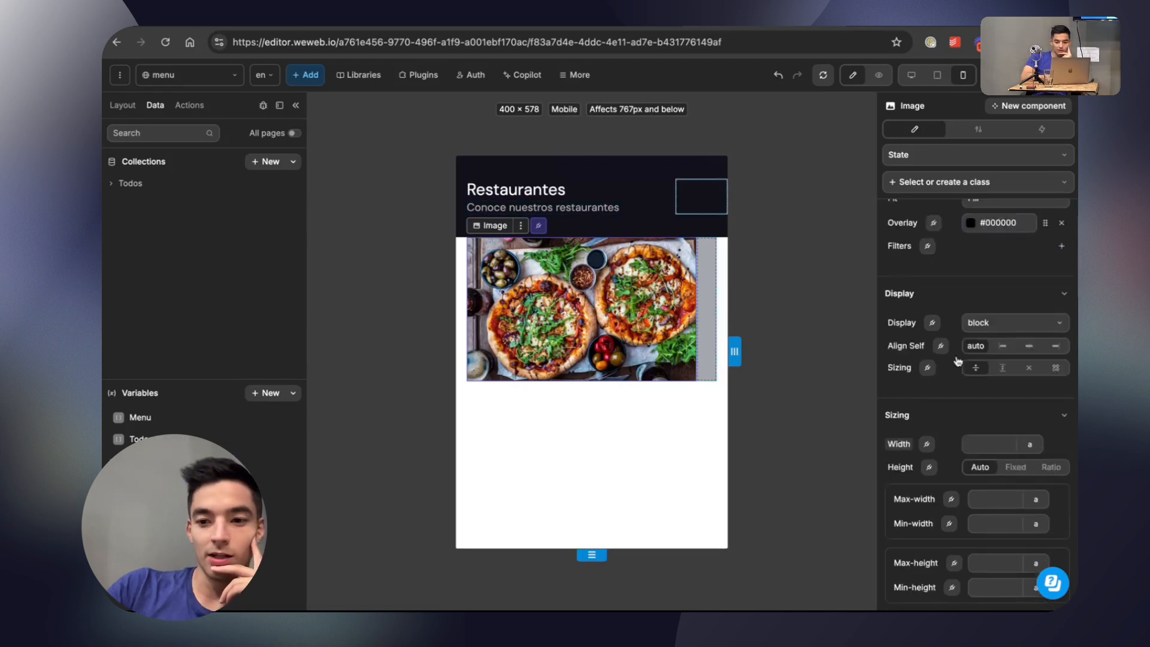
scroll(982, 434, down, 6)
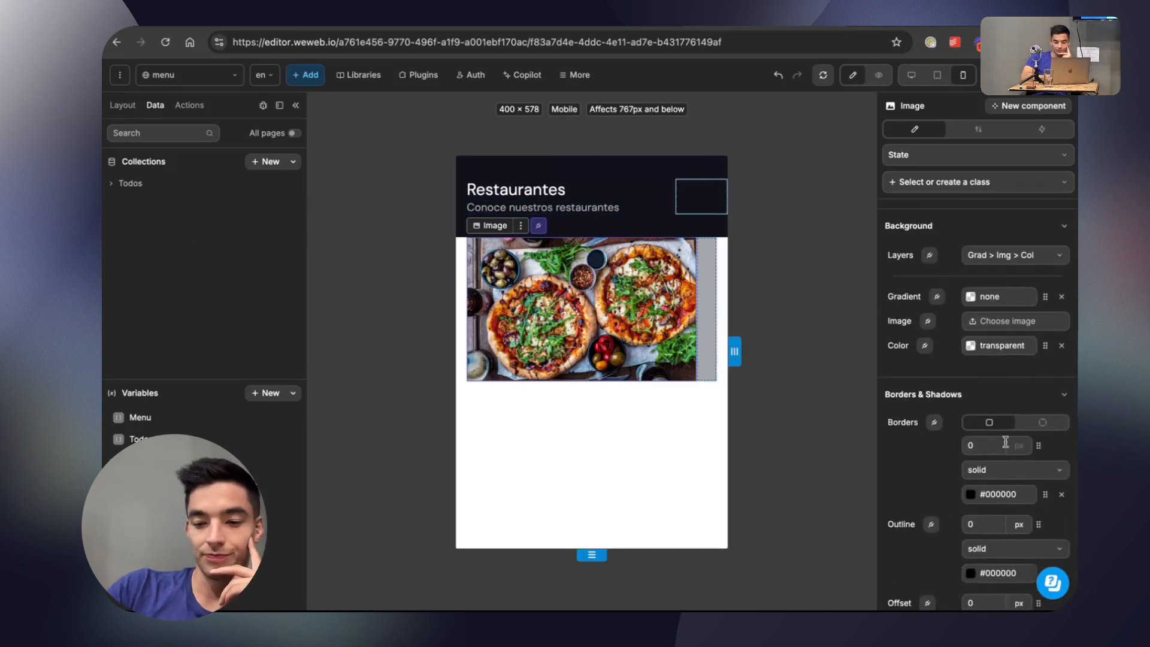
scroll(1009, 381, up, 4)
scroll(1009, 381, up, 5)
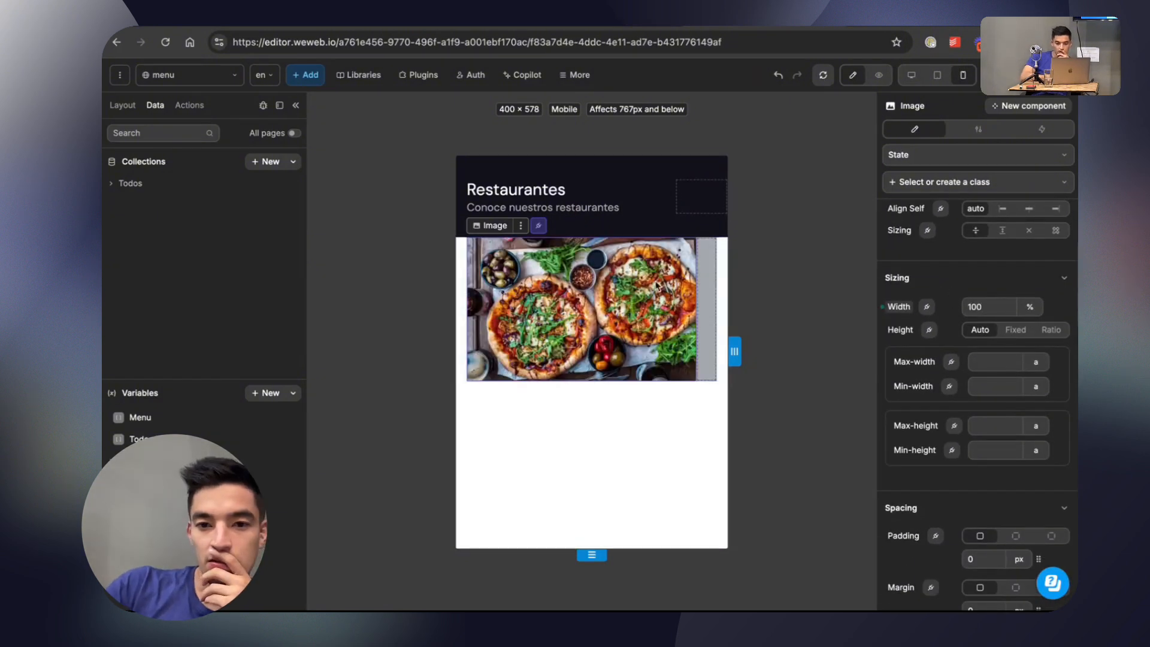
scroll(958, 290, up, 2)
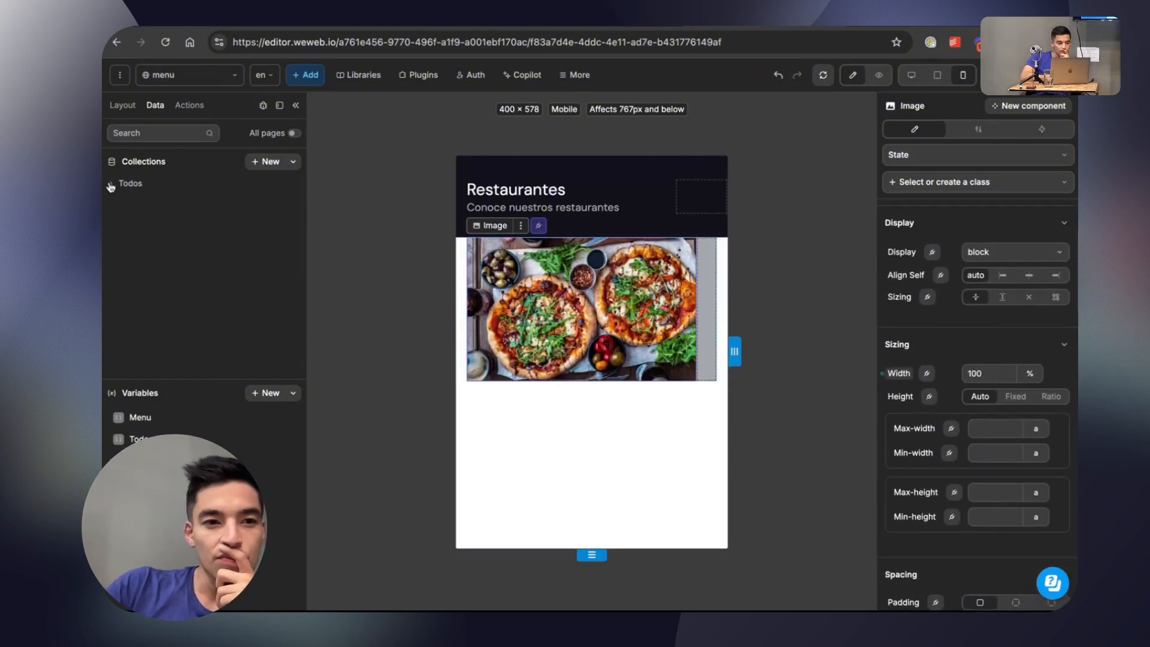
Set the Image Container's width to 100%.
click(129, 106)
click(194, 253)
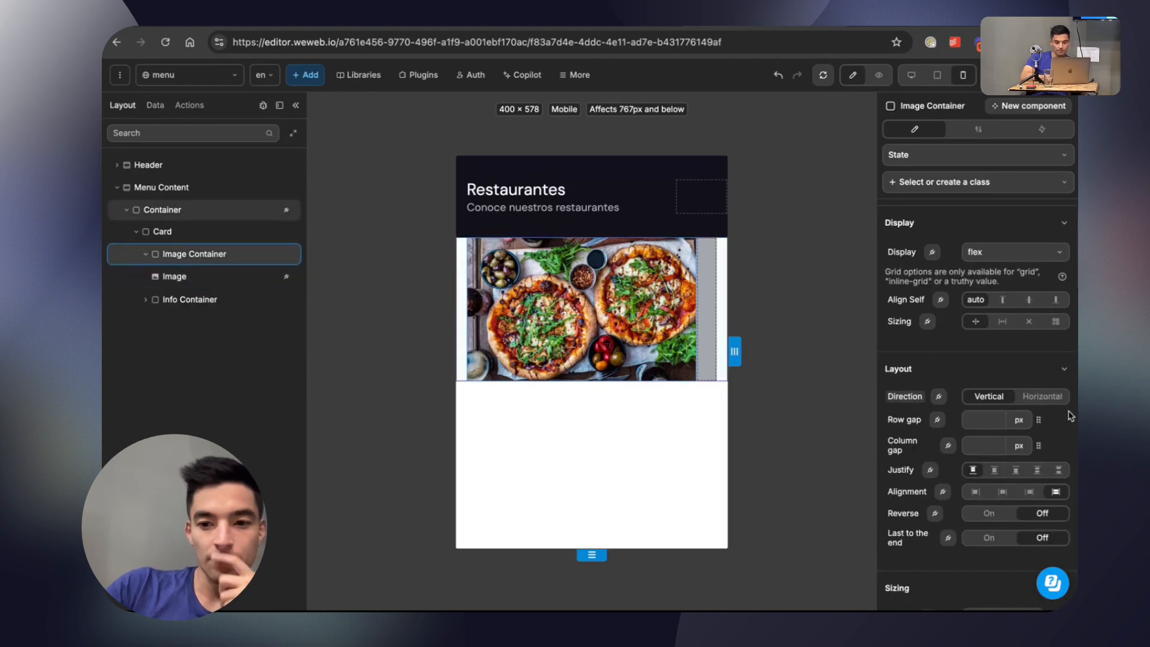
scroll(976, 360, down, 3)
text(%)
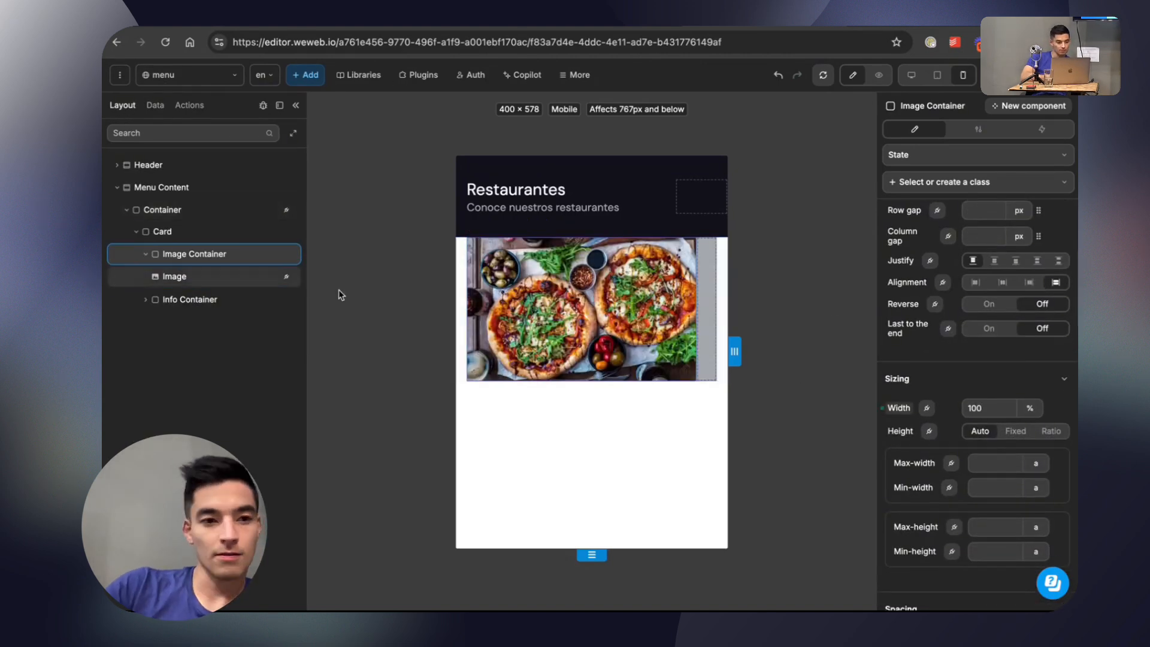
Set the Card's layout direction to vertical.
click(176, 234)
click(182, 255)
click(187, 233)
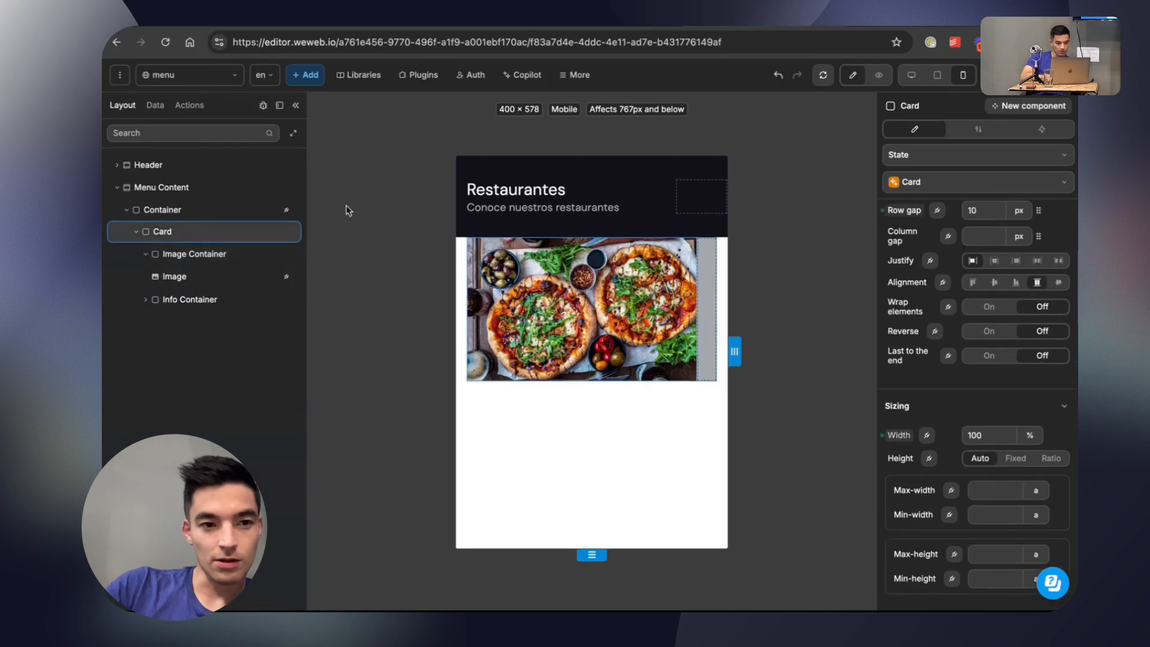
scroll(976, 229, up, 1)
scroll(976, 228, up, 3)
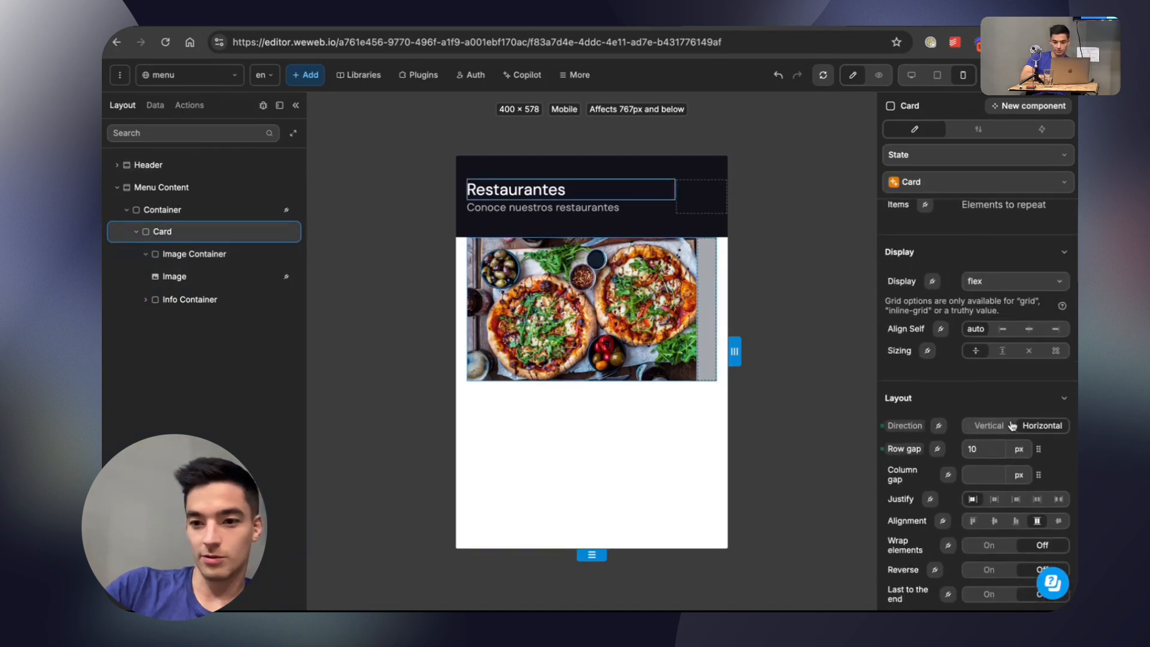
click(989, 426)
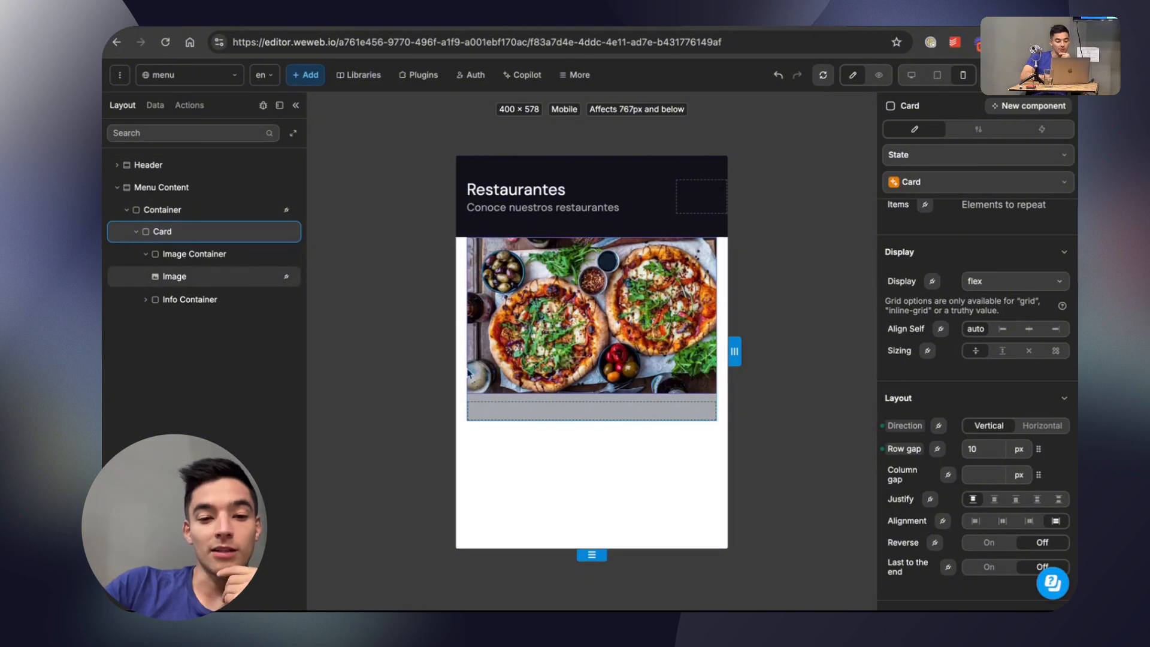
Add a Text element inside the Card's Info Container.
click(146, 299)
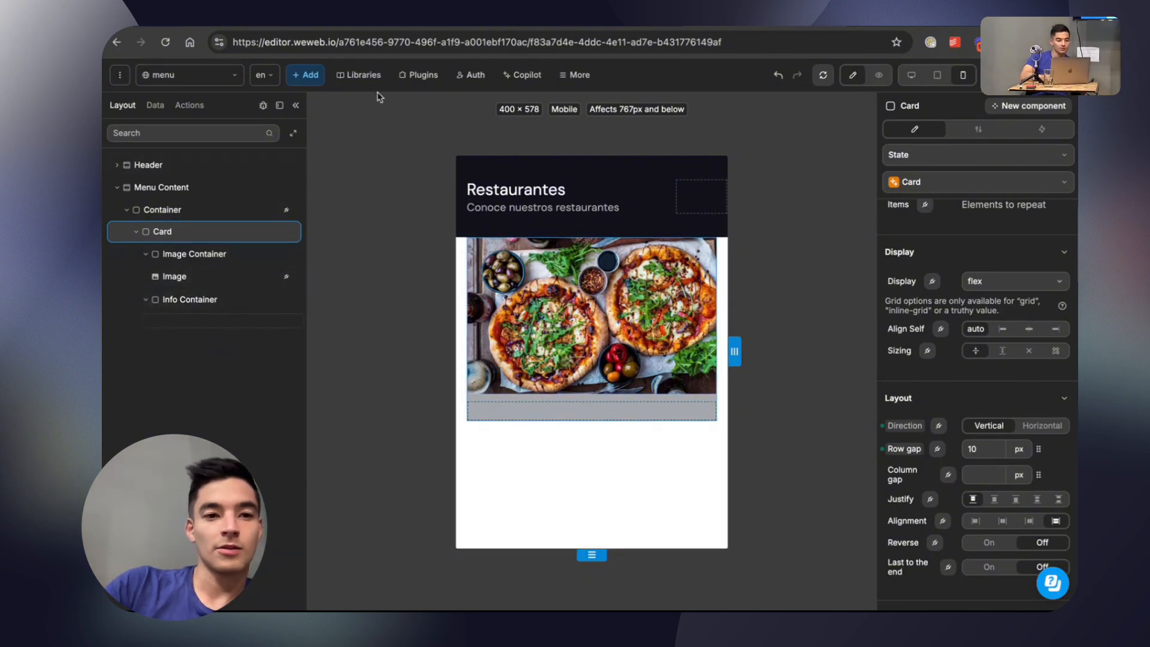
click(304, 81)
text(text)
drag(165, 186, 209, 319)
Bind the new Text element's content to item.data.name.
click(519, 407)
double_click(526, 410)
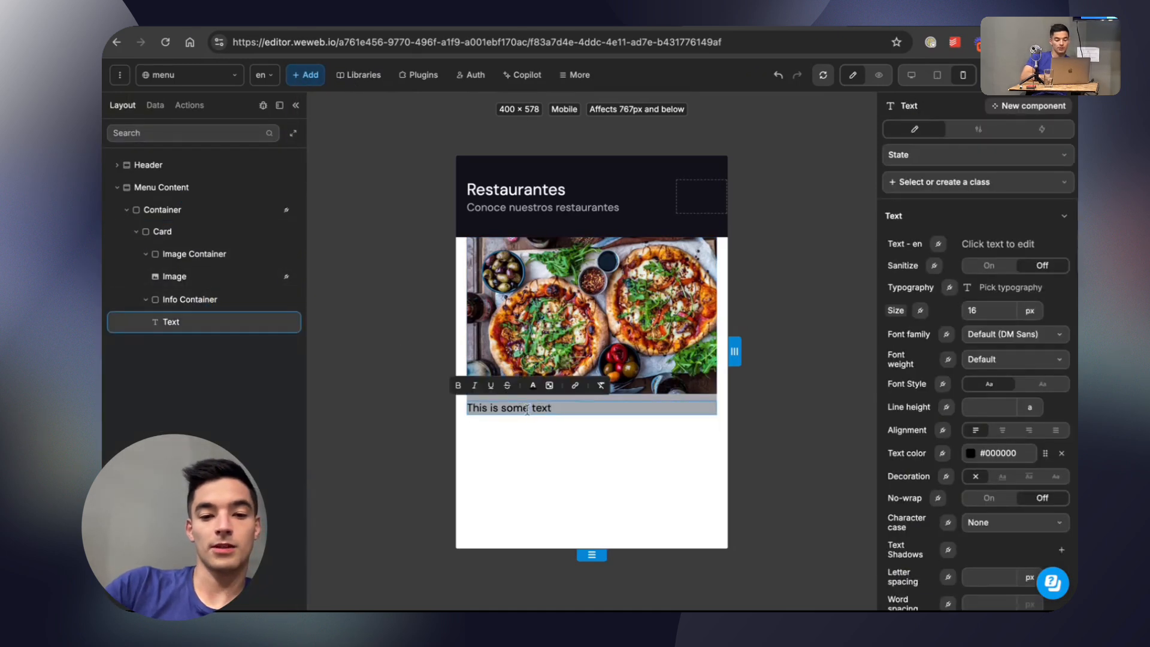
triple_click(526, 409)
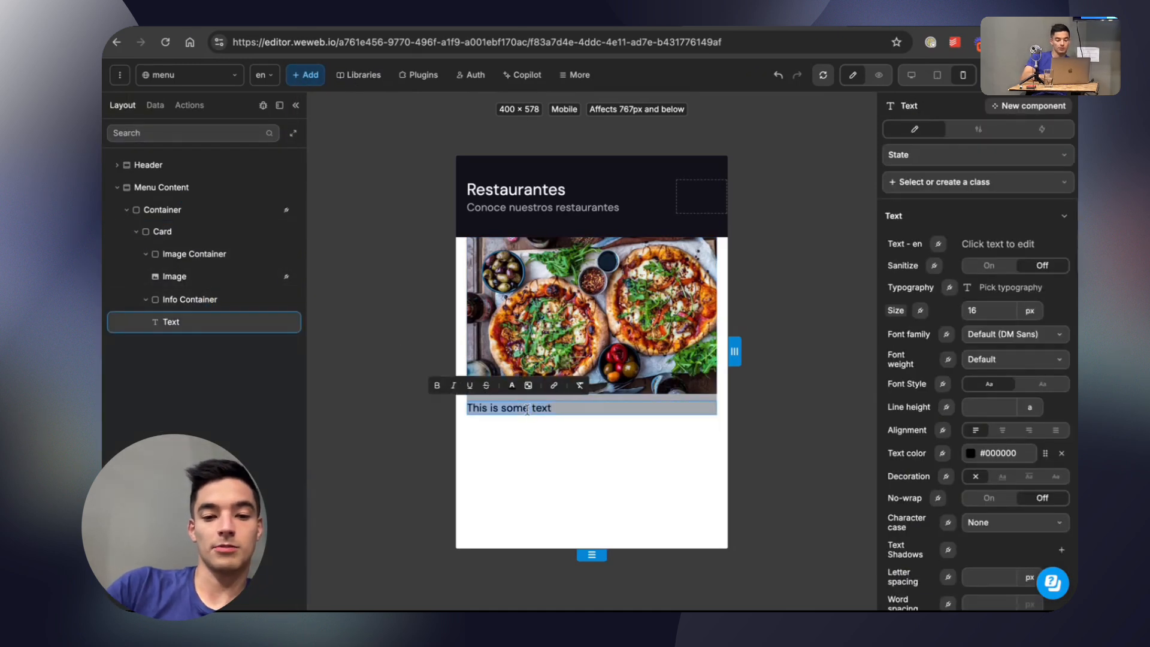
click(938, 244)
click(615, 429)
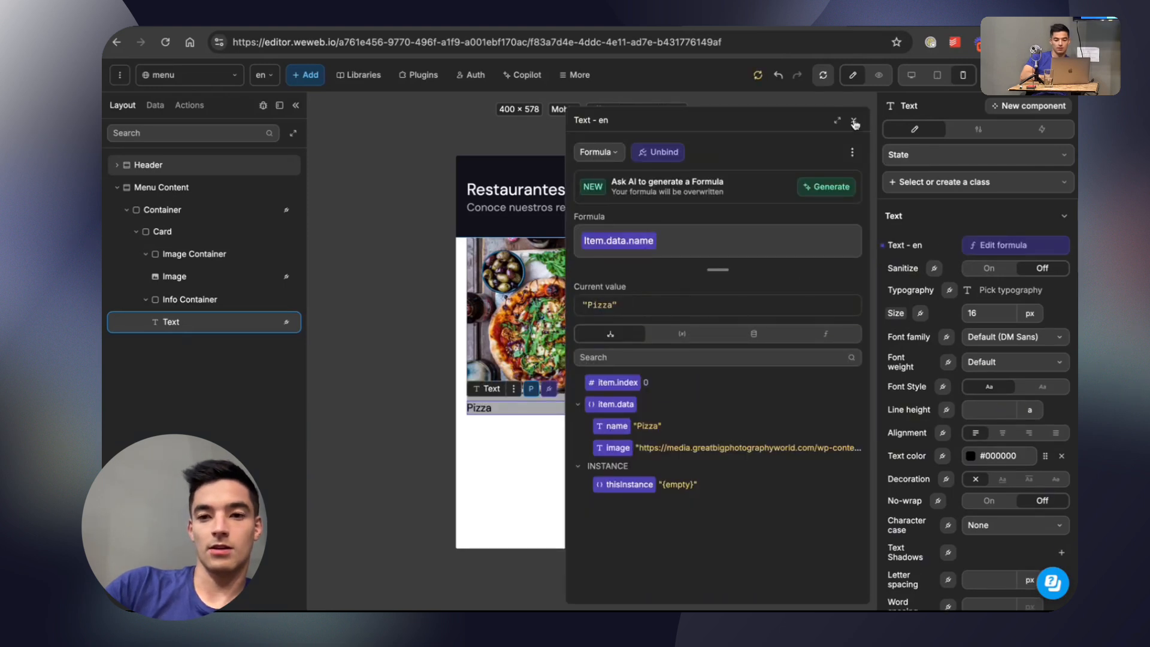
click(854, 122)
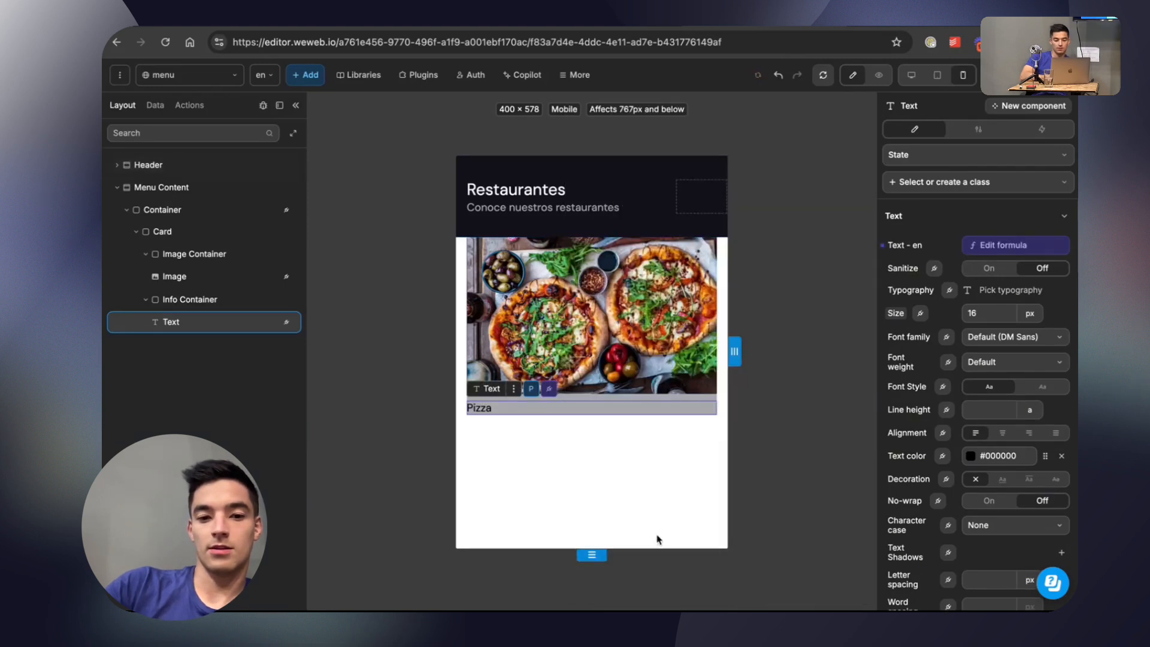
Unlink the Card's background from the Main Gray color and set it to white, #FFFFFF.
click(688, 397)
scroll(973, 400, down, 10)
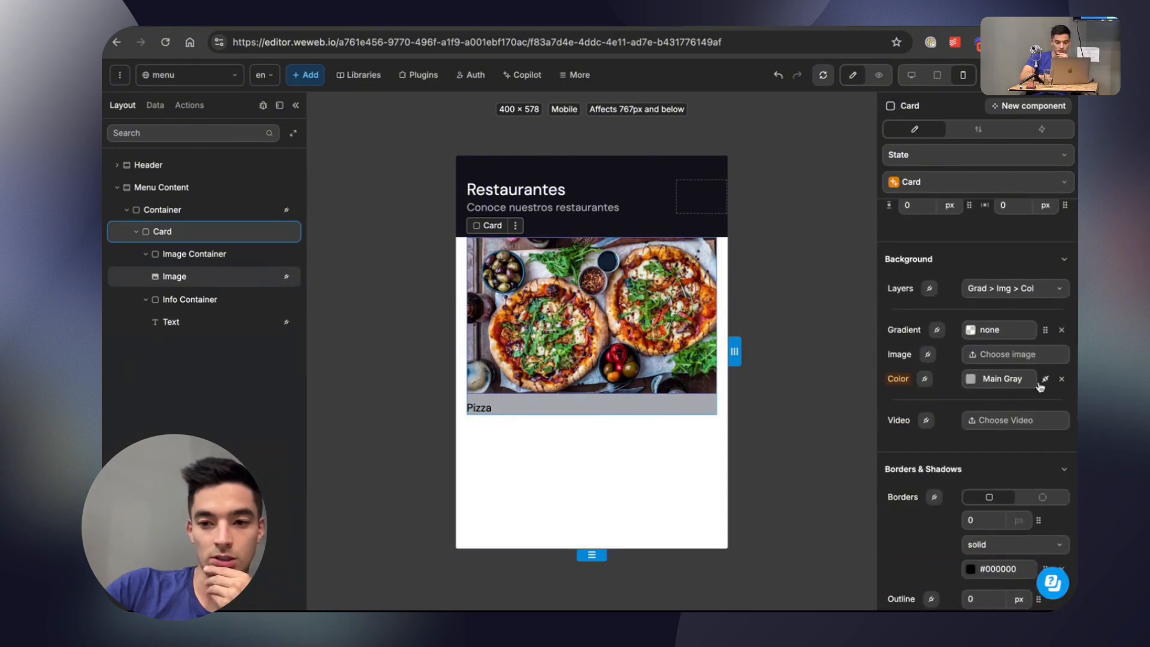
click(1008, 351)
click(855, 142)
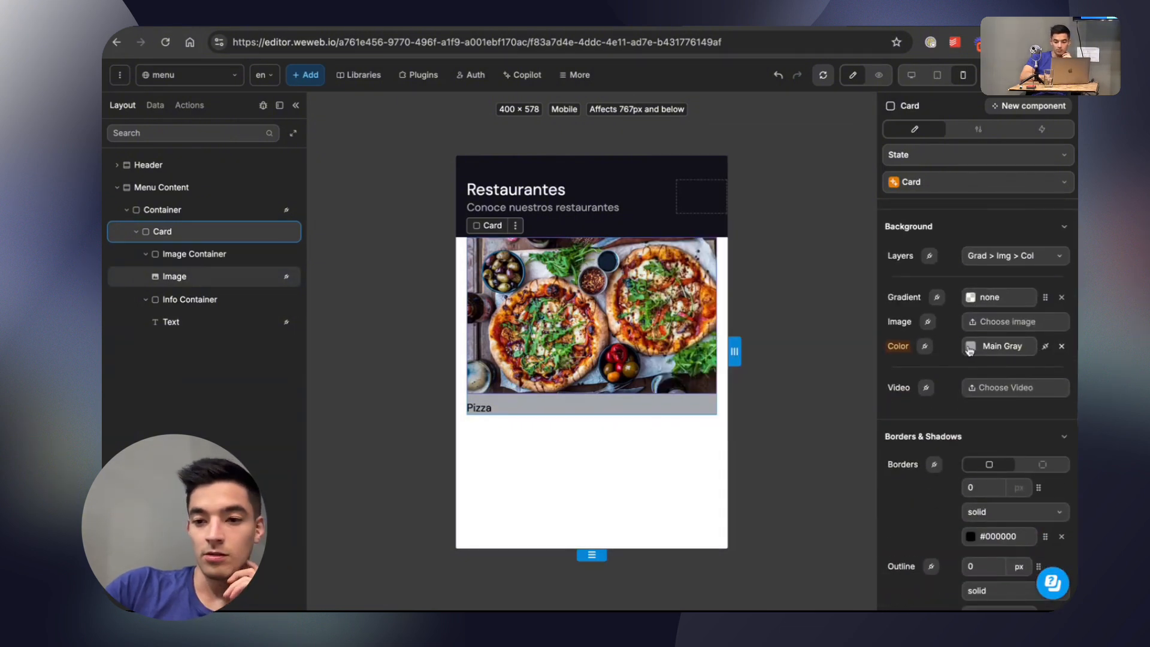
click(1003, 346)
click(862, 140)
click(1046, 348)
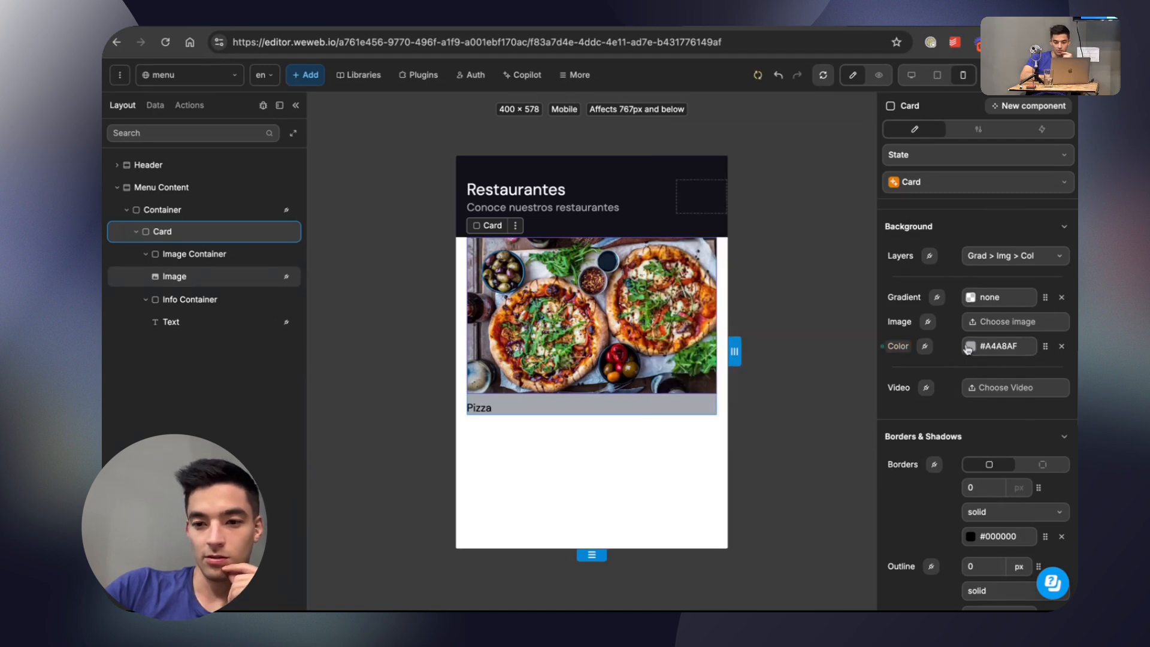
click(970, 346)
click(853, 141)
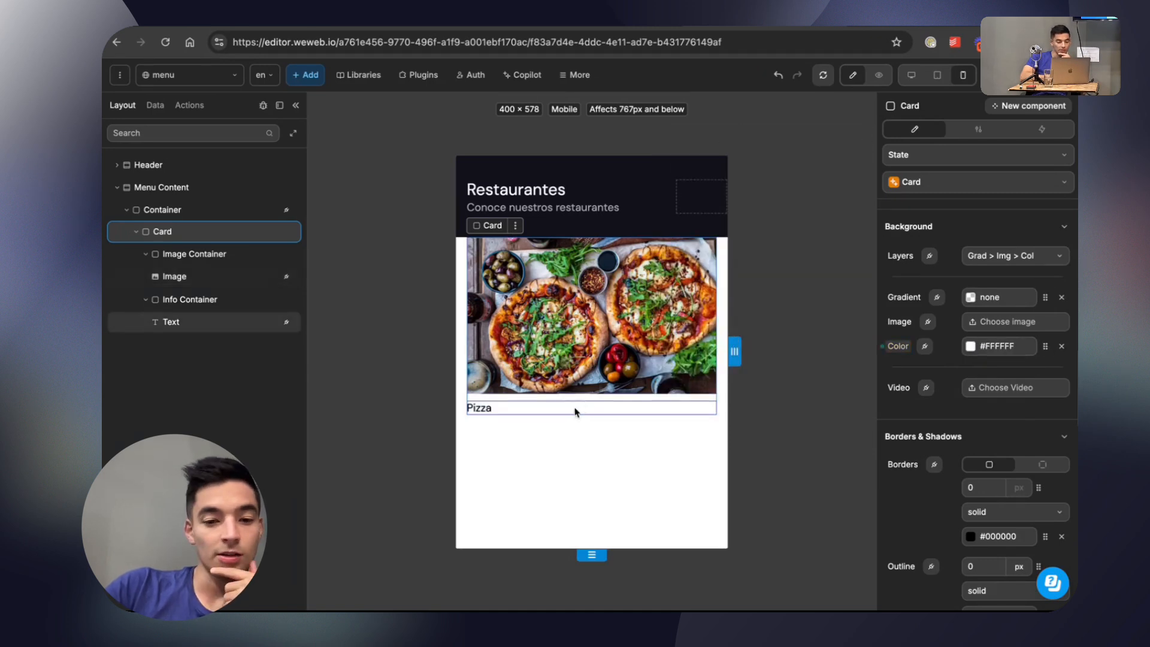
Add padding on all sides of the Info Container around the dish name.
click(195, 300)
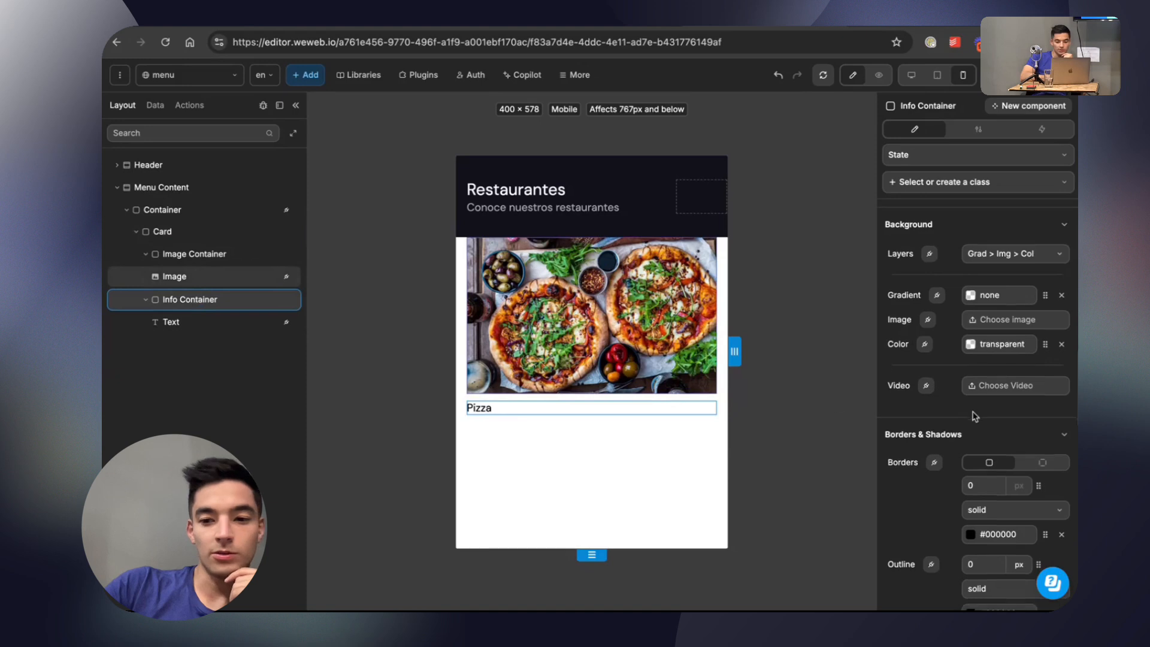
scroll(973, 411, down, 10)
scroll(974, 417, up, 12)
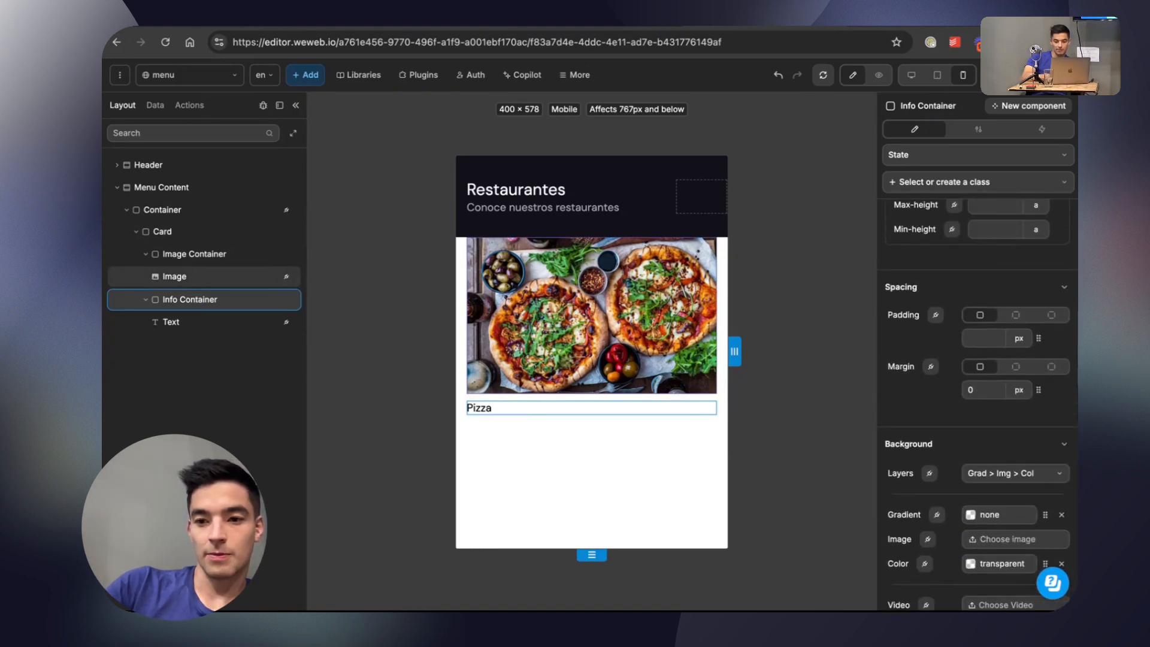
click(651, 361)
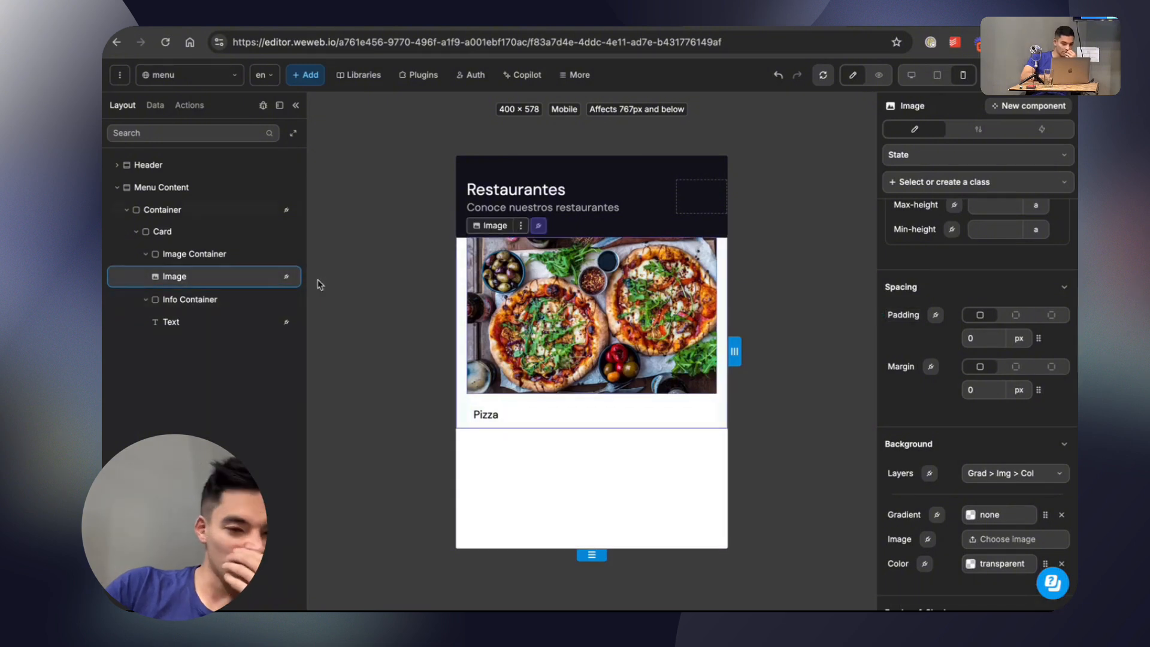
Give the Container in Menu Content separate axis margins, with a vertical margin of 30 px.
click(168, 233)
click(168, 213)
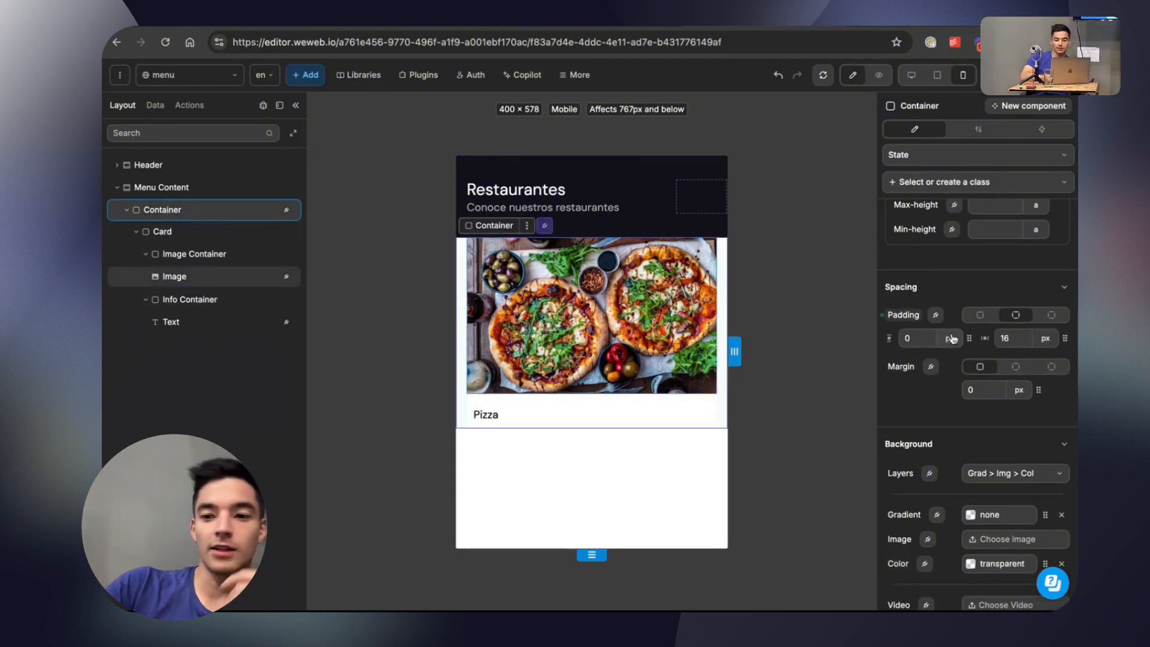
click(1016, 366)
text(10)
key(BackSpace)
key(BackSpace)
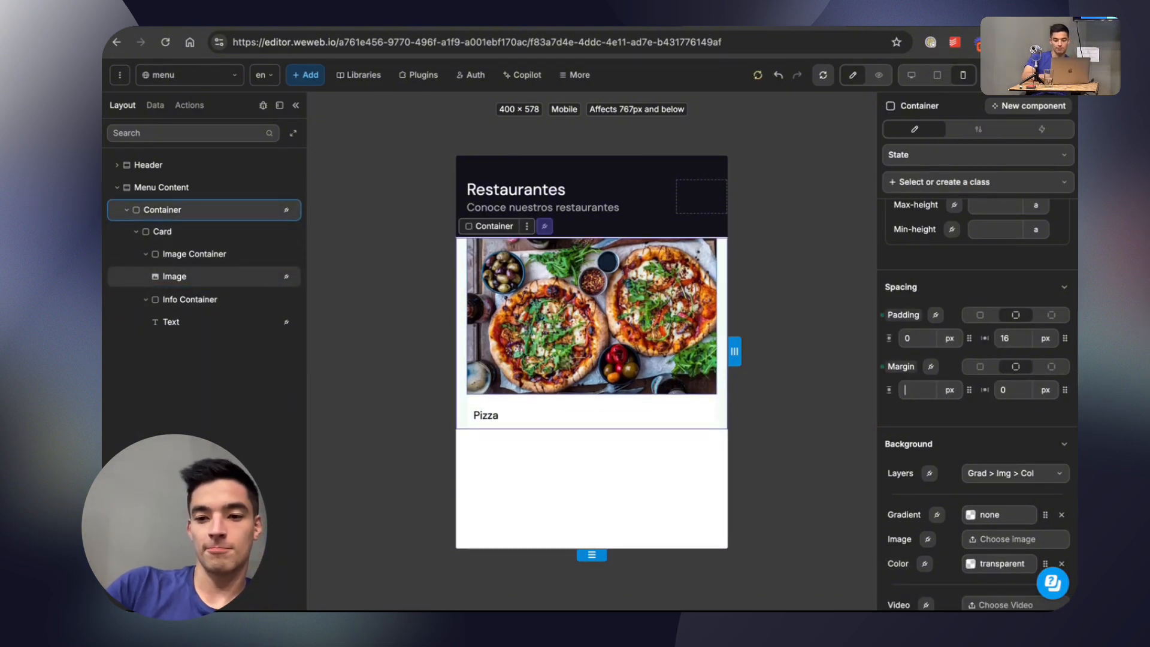
text(30)
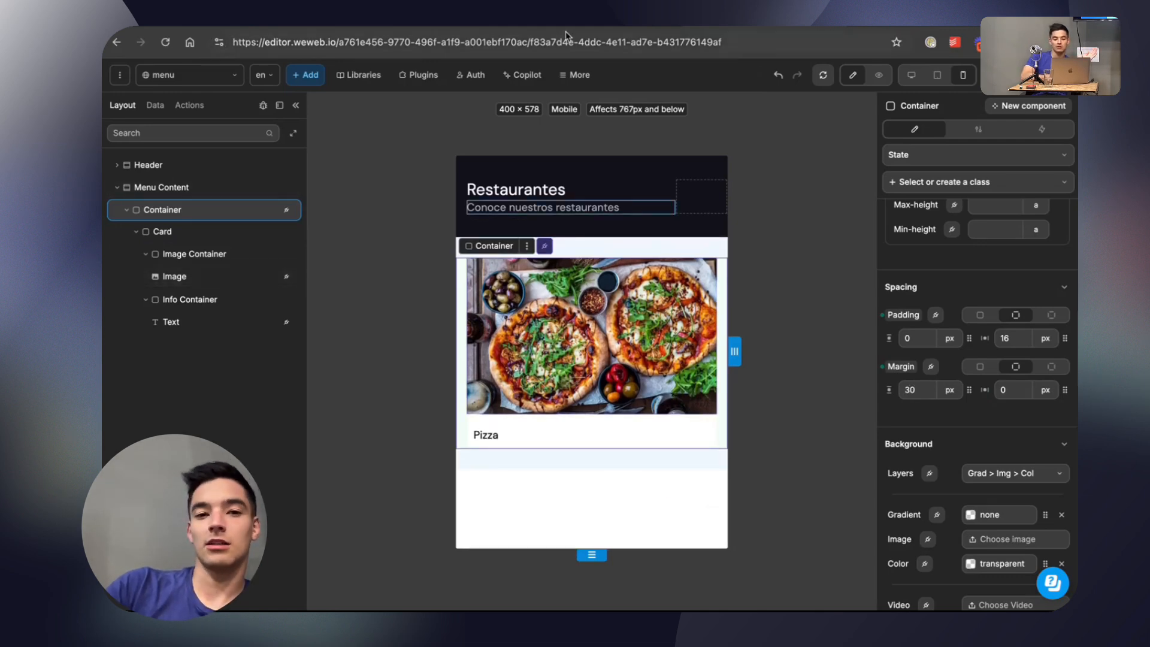
Check the Restaurantes card design in Figma, then return to WeWeb and preview the menu page.
click(587, 24)
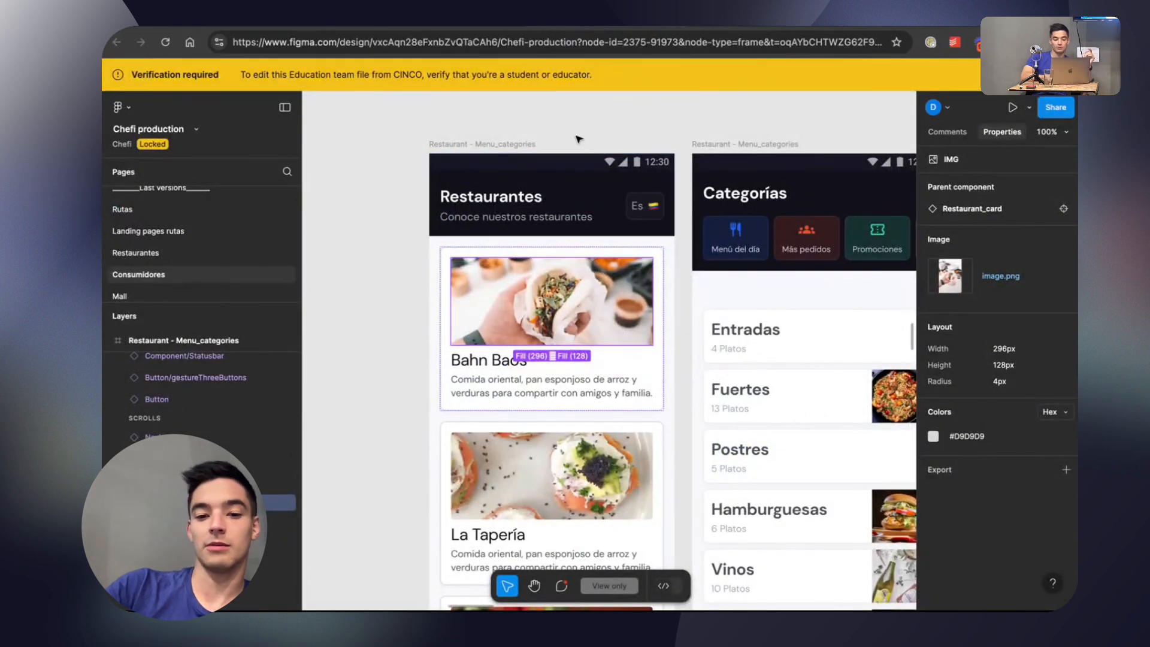
click(623, 26)
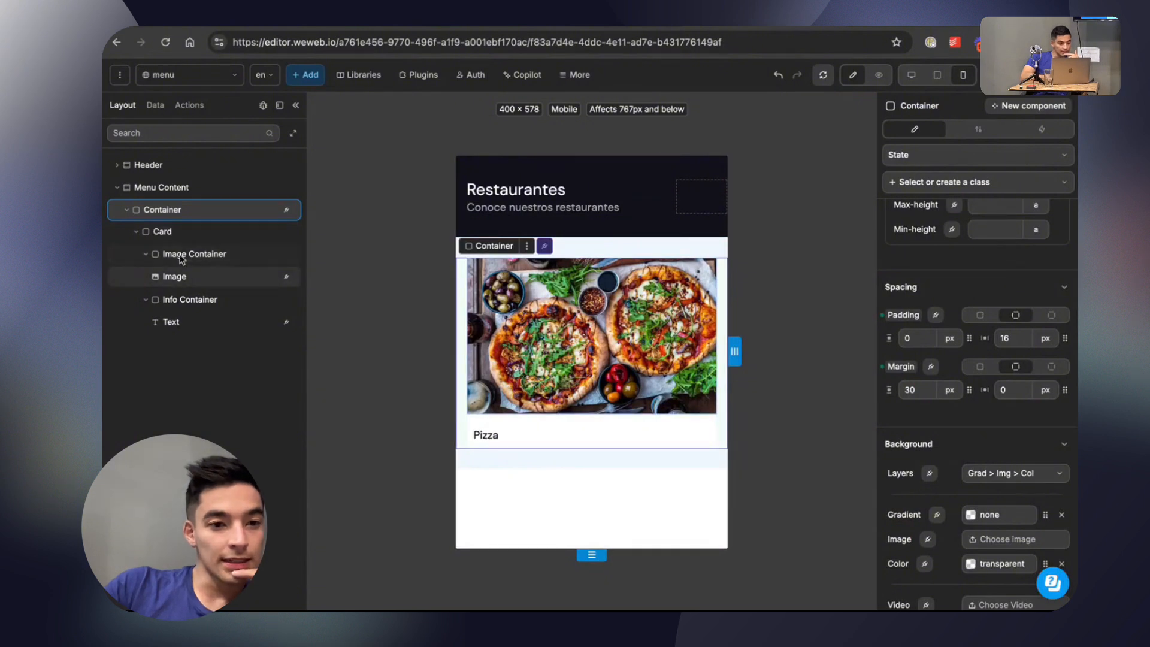
click(171, 238)
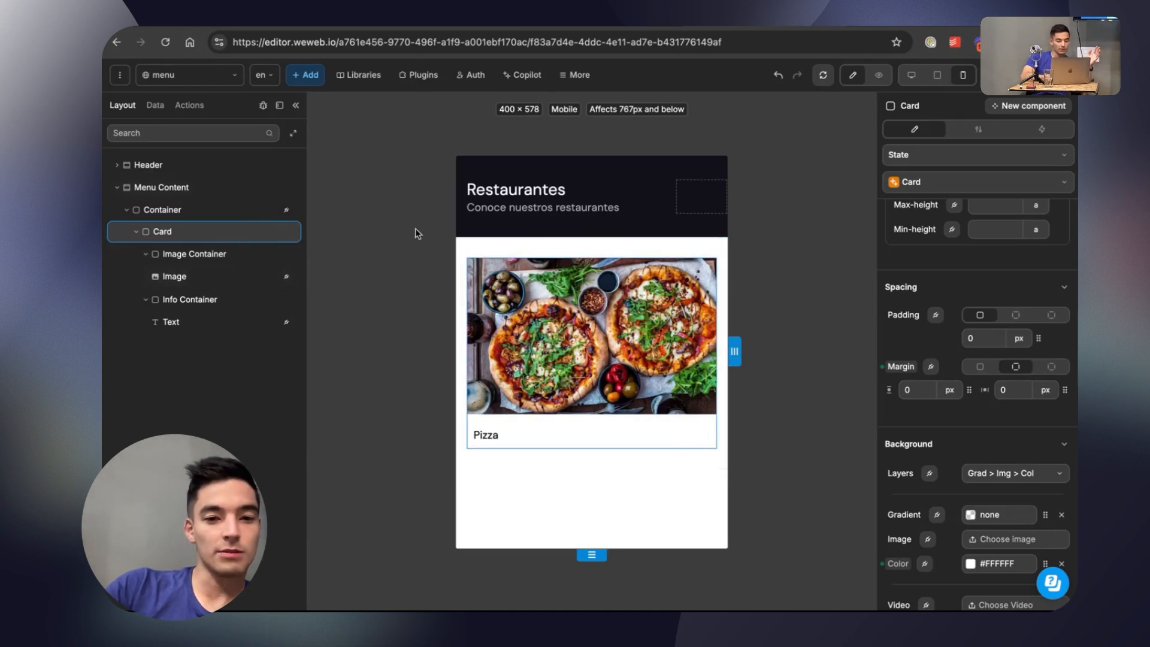
click(878, 76)
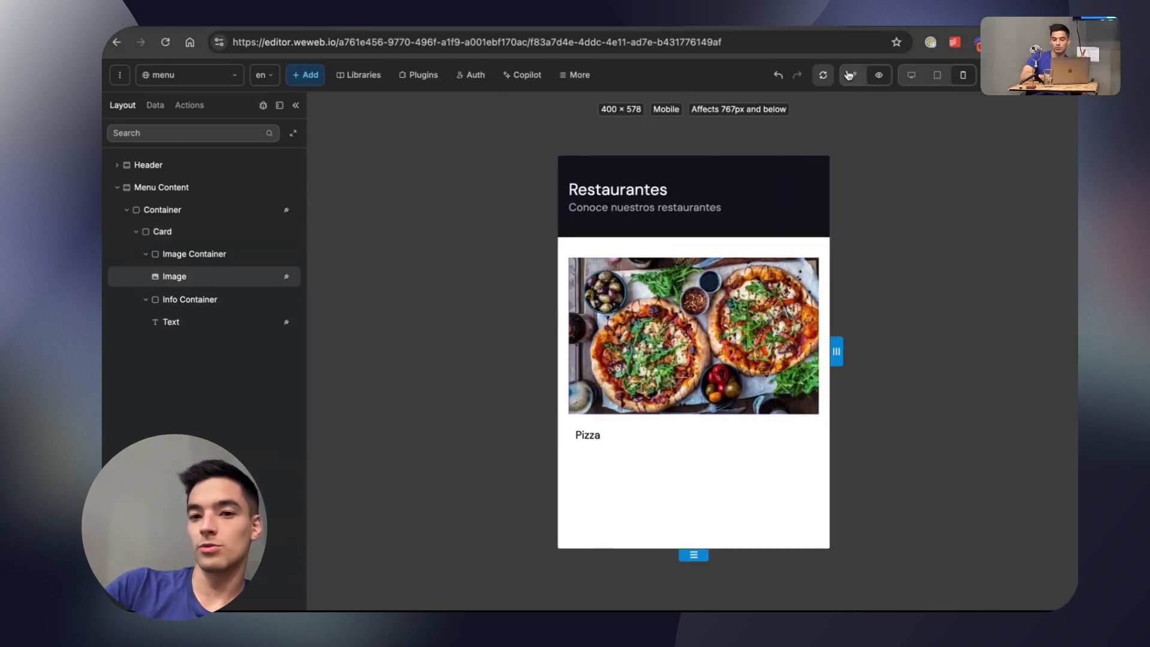
click(849, 74)
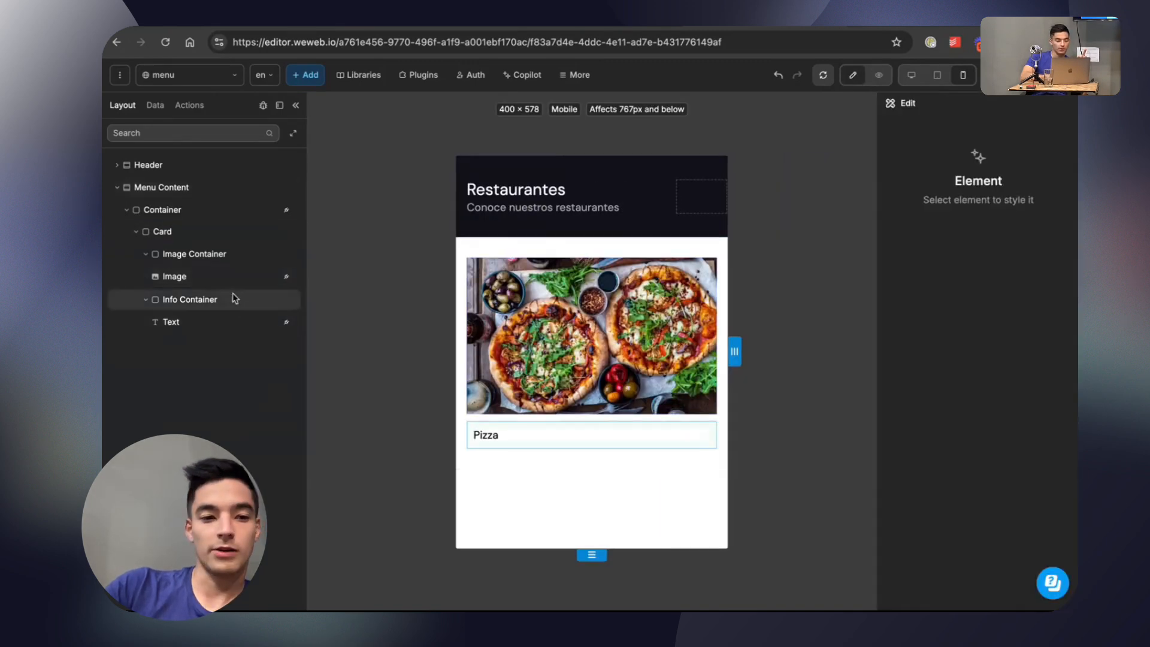
Give the Card a 1 px solid border in Main Gray and preview the page.
click(167, 232)
scroll(1009, 466, down, 5)
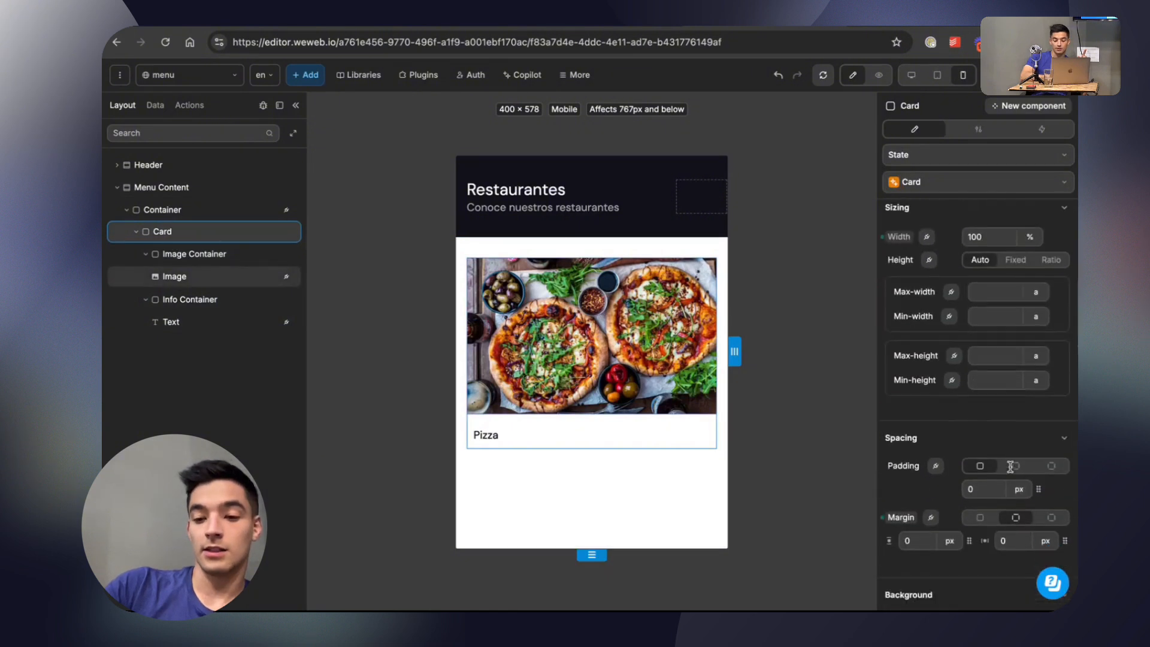
scroll(1009, 466, down, 4)
scroll(1010, 466, up, 3)
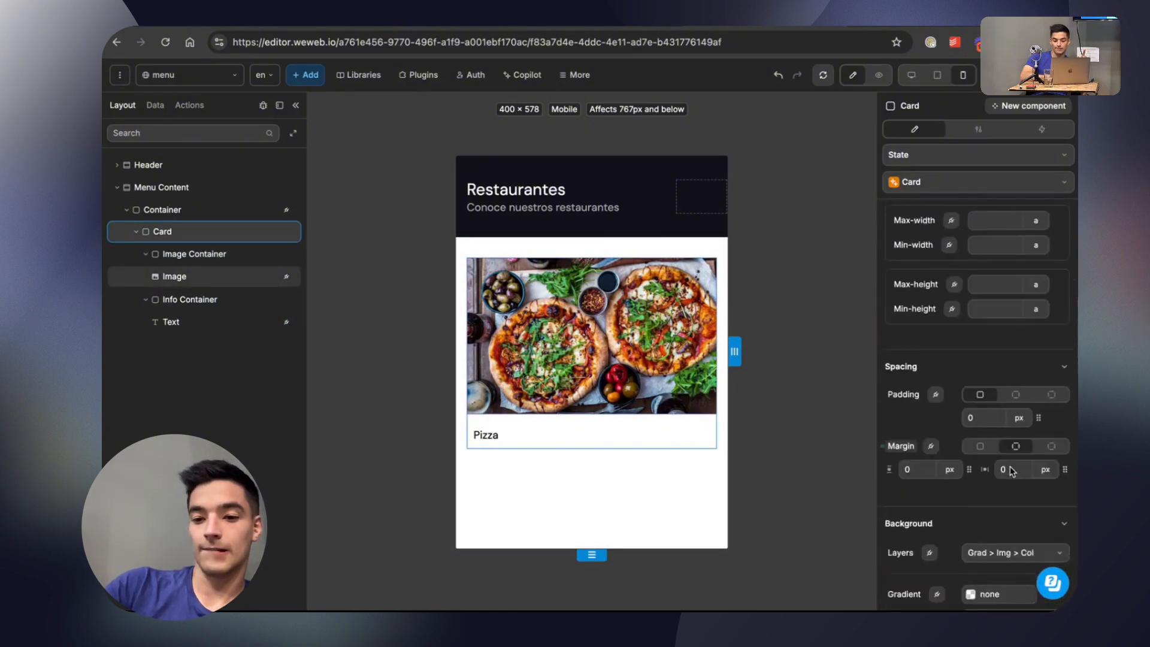
scroll(1009, 470, down, 6)
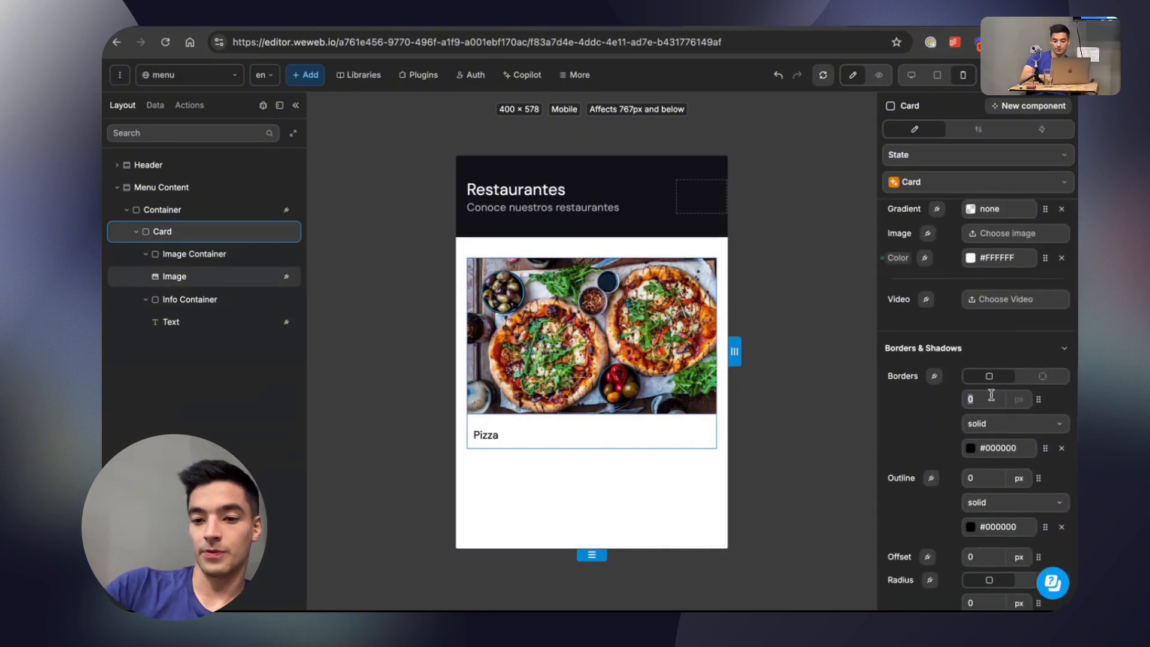
text(1)
click(1043, 450)
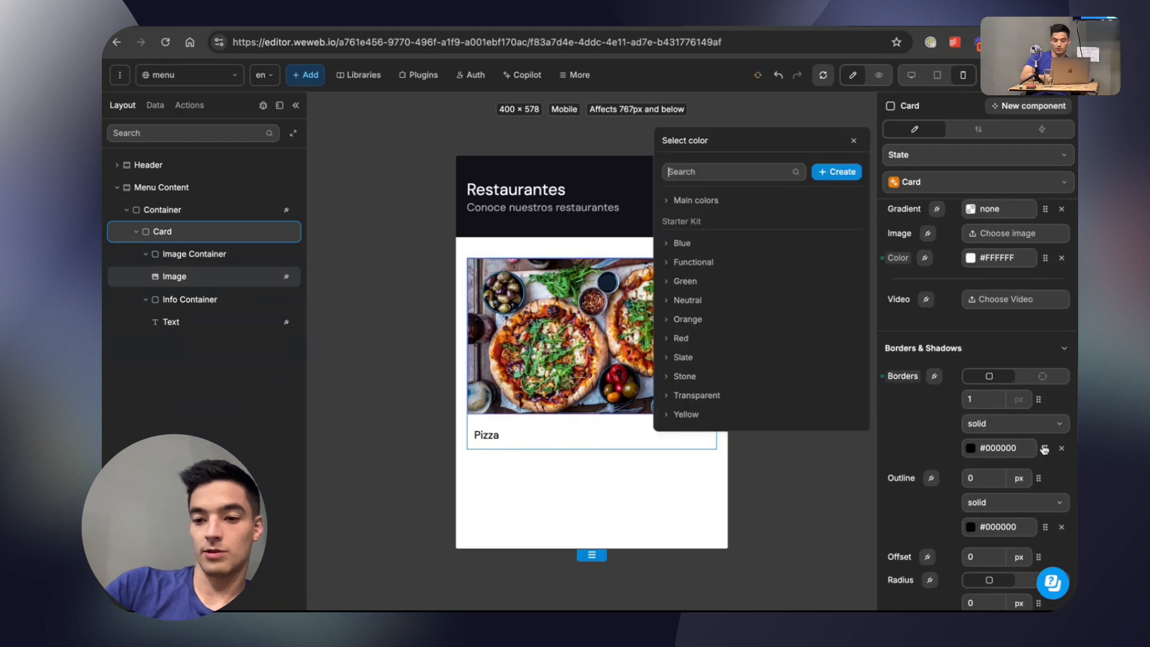
click(696, 200)
click(708, 242)
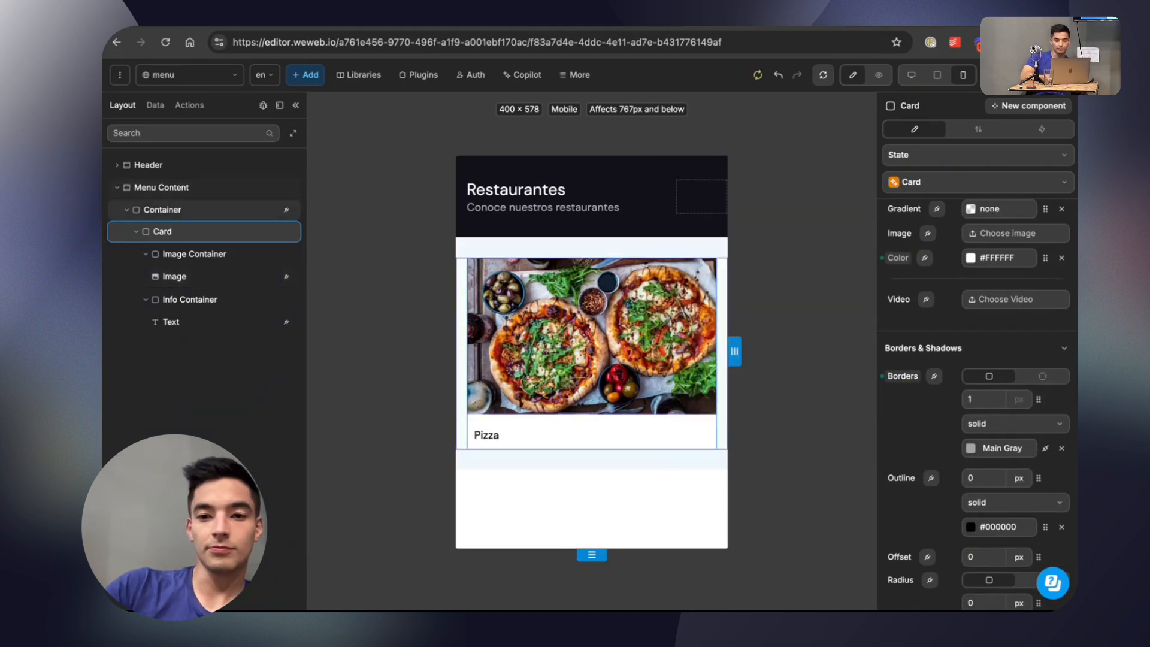
click(879, 75)
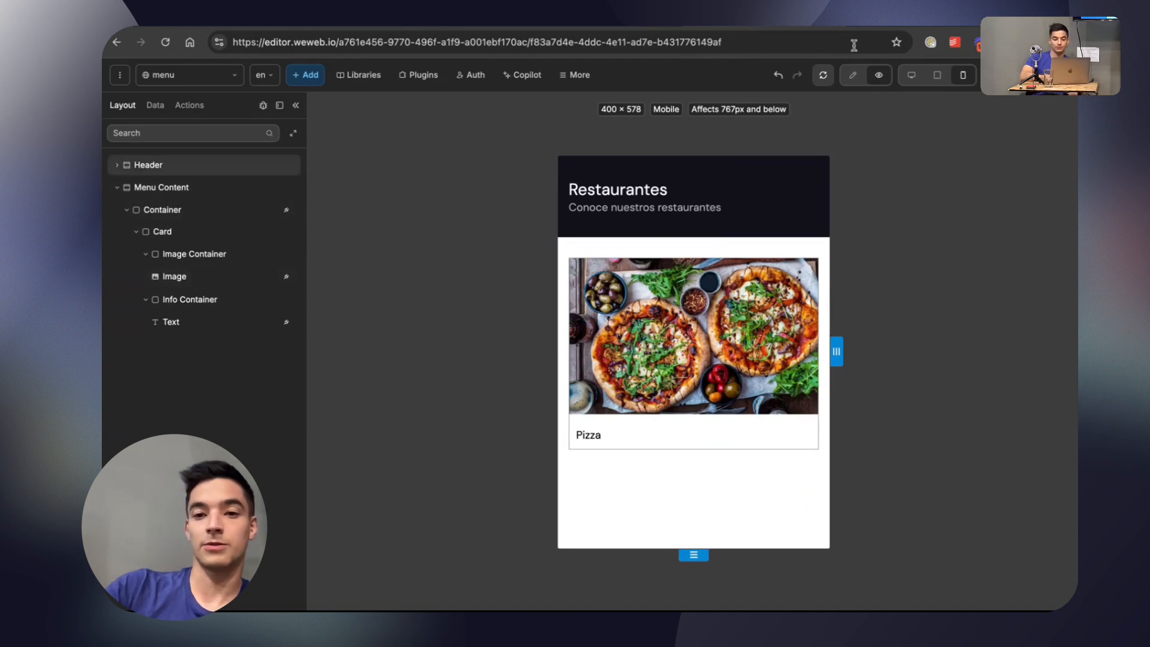
click(853, 74)
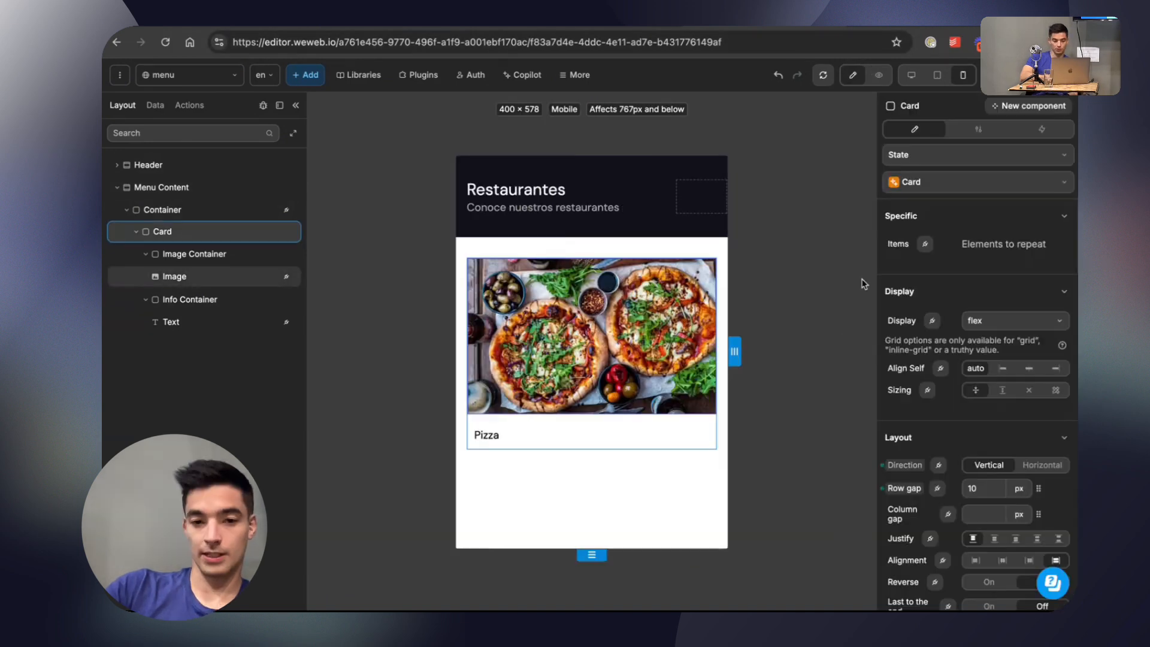
Add a hover state to the Card and switch back to its Default state.
click(950, 160)
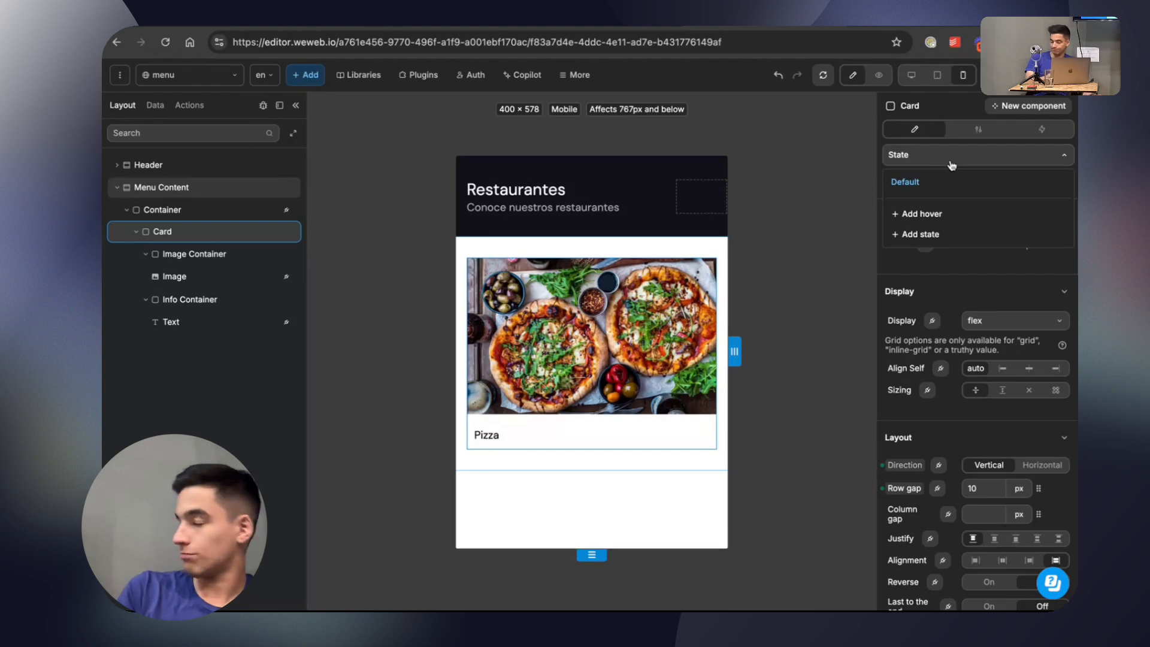
click(934, 215)
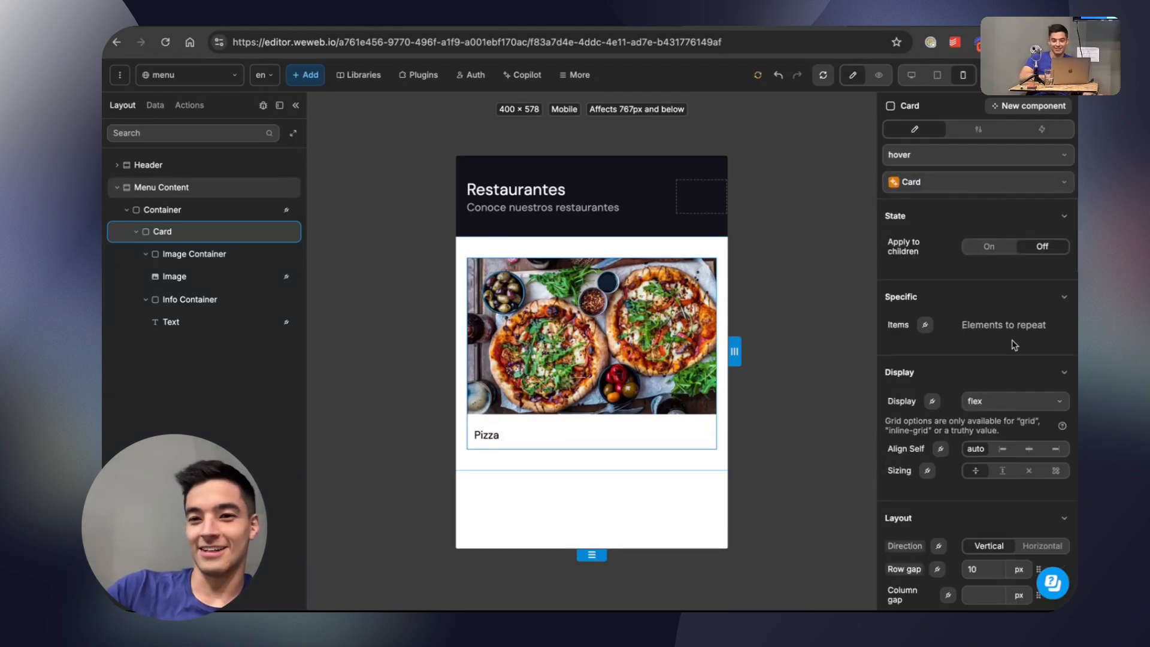
scroll(1013, 345, down, 1)
scroll(957, 274, up, 1)
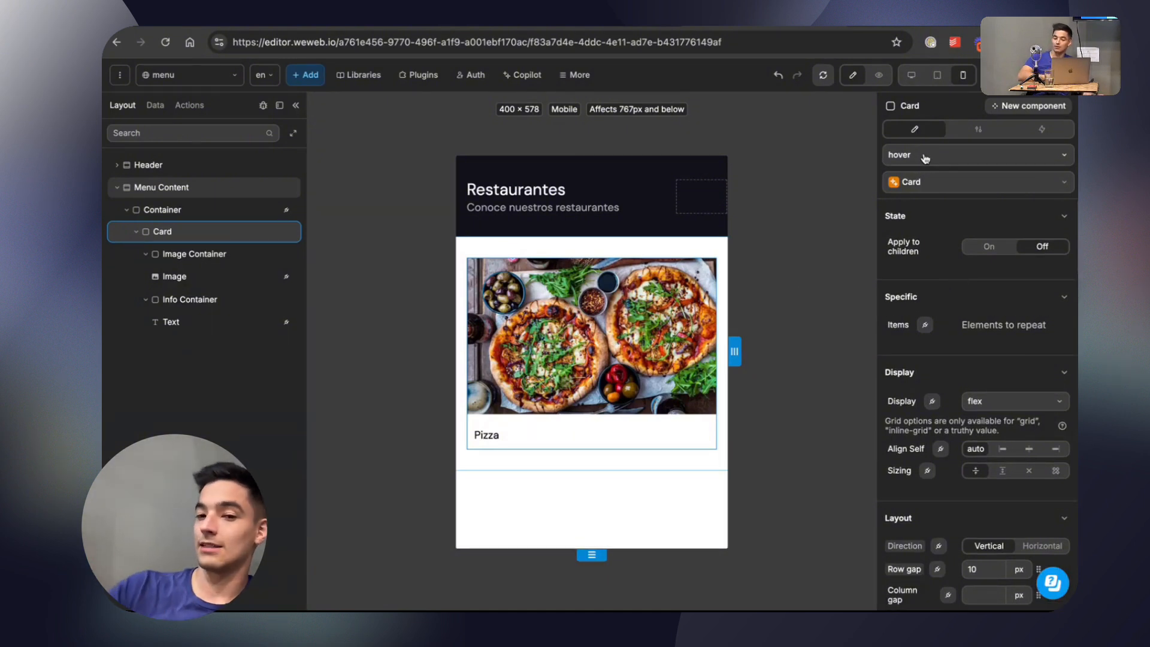
click(971, 183)
click(1009, 188)
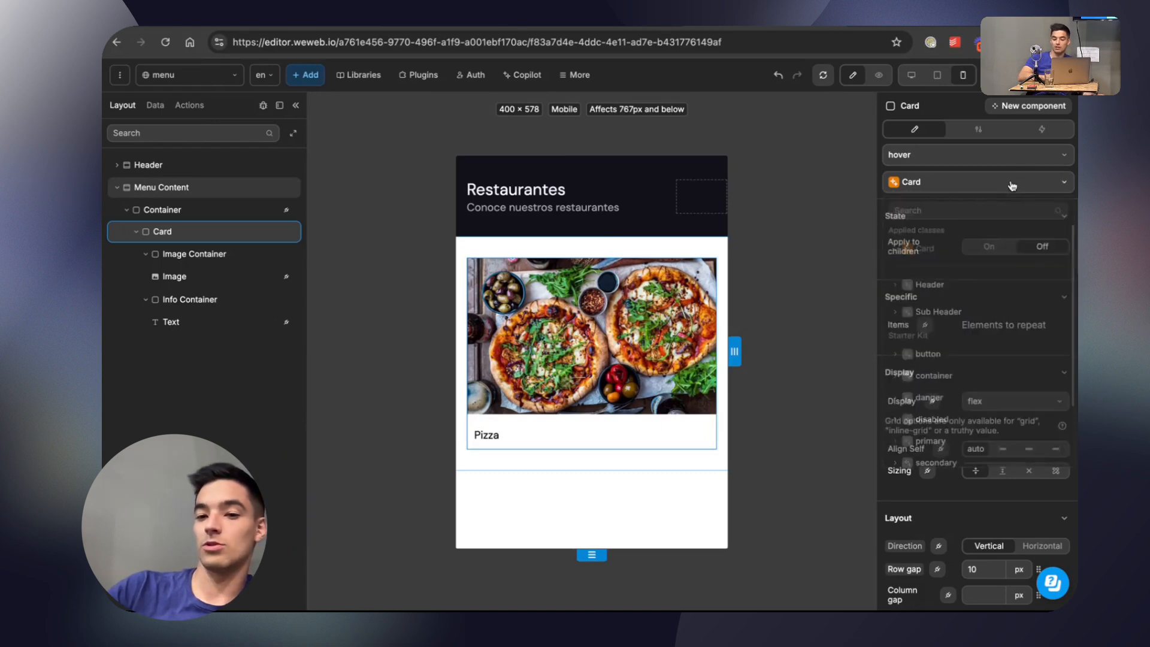
click(929, 150)
click(929, 180)
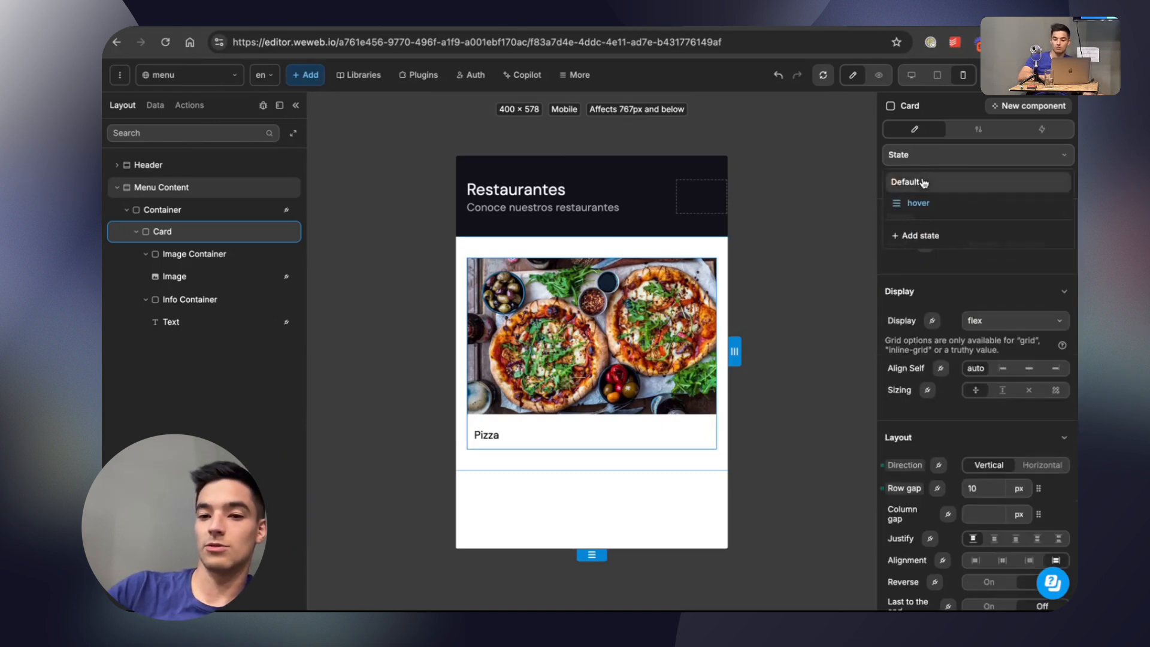
Update the Card class with all of the Card element's new and changed properties.
click(950, 183)
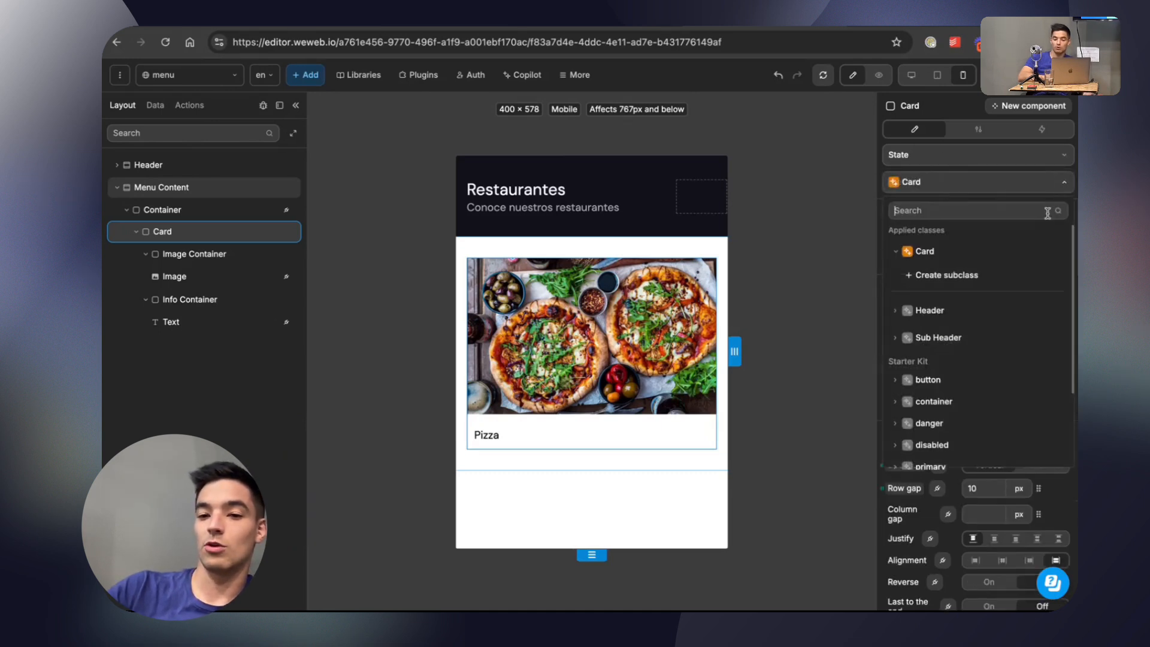
click(1037, 254)
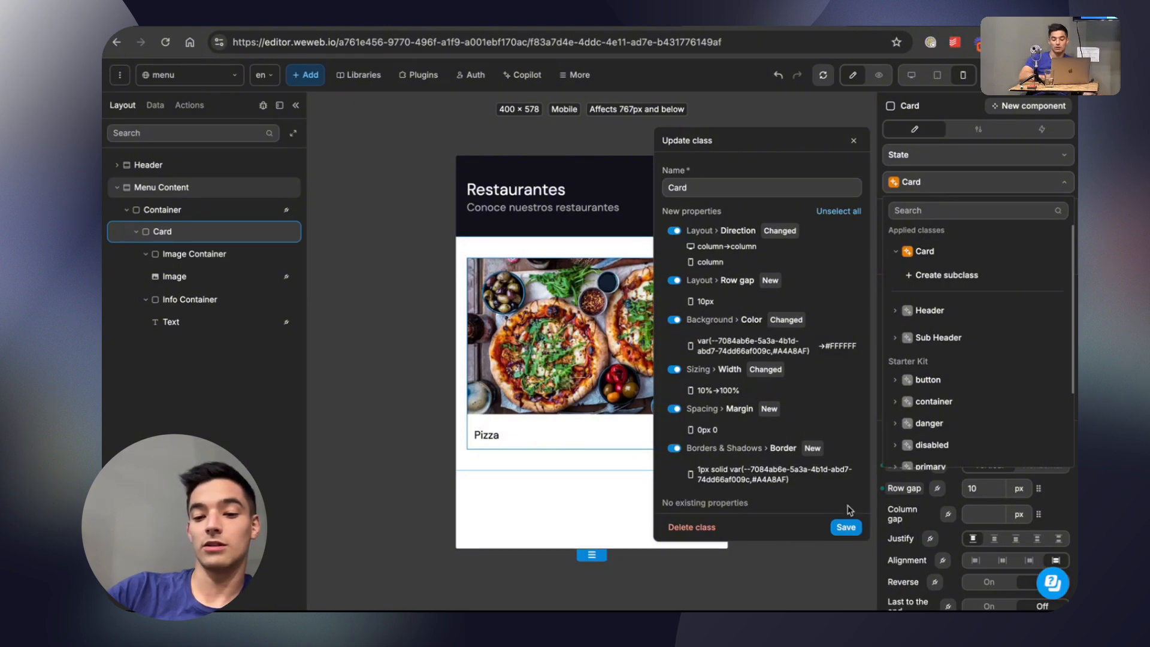
click(849, 527)
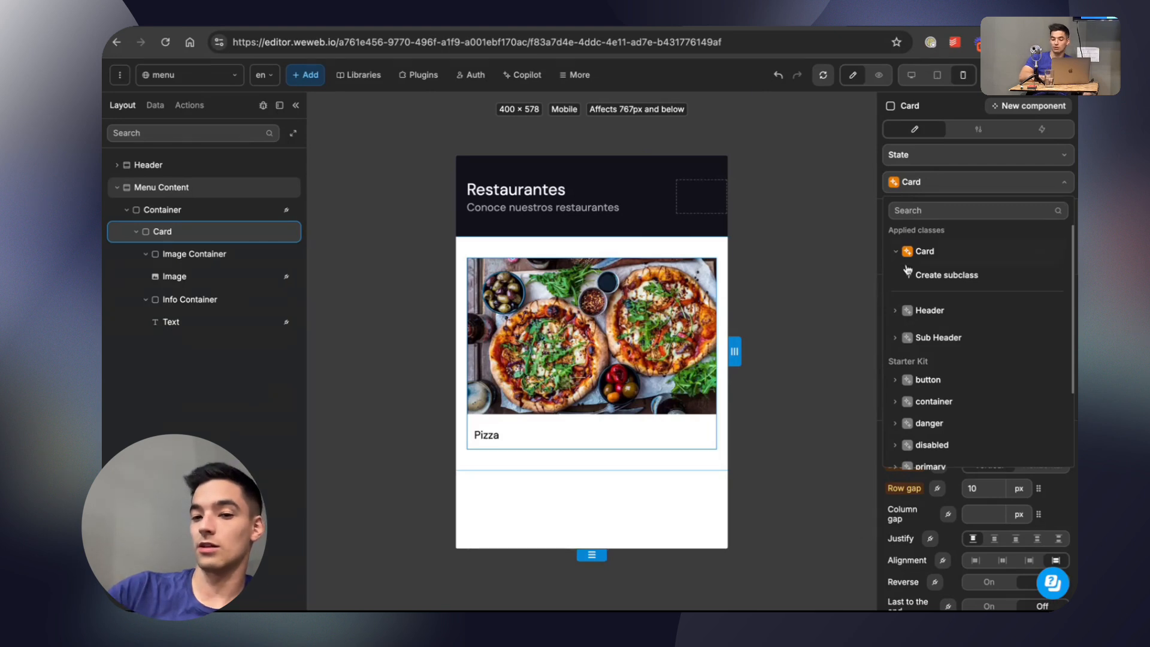
click(948, 166)
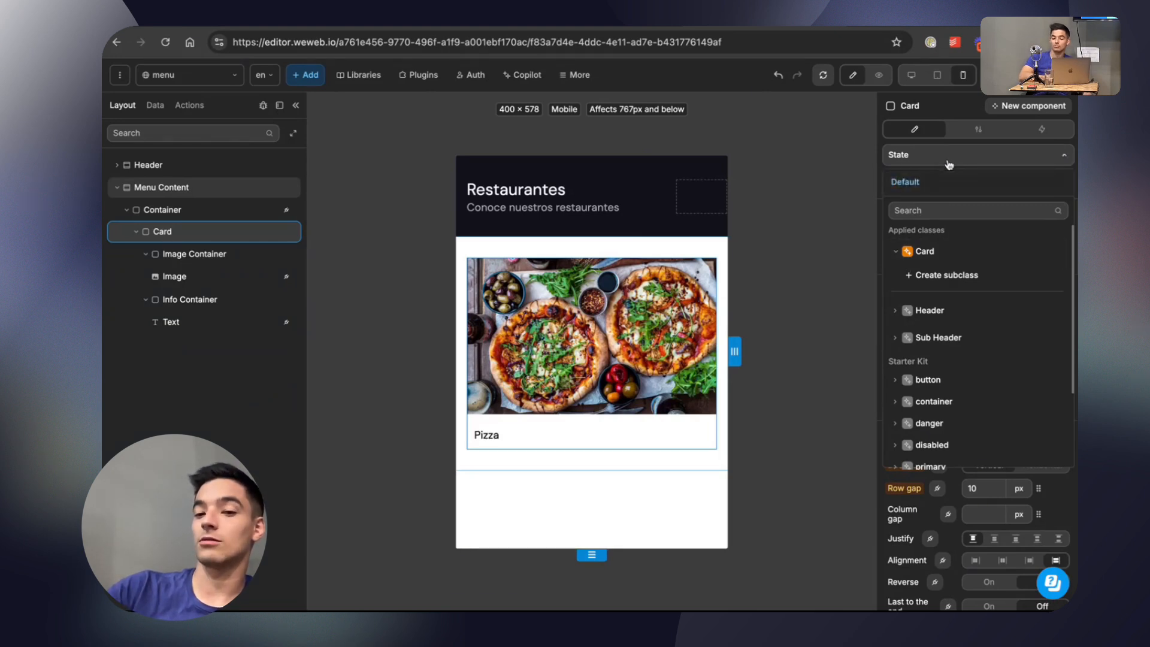
click(986, 182)
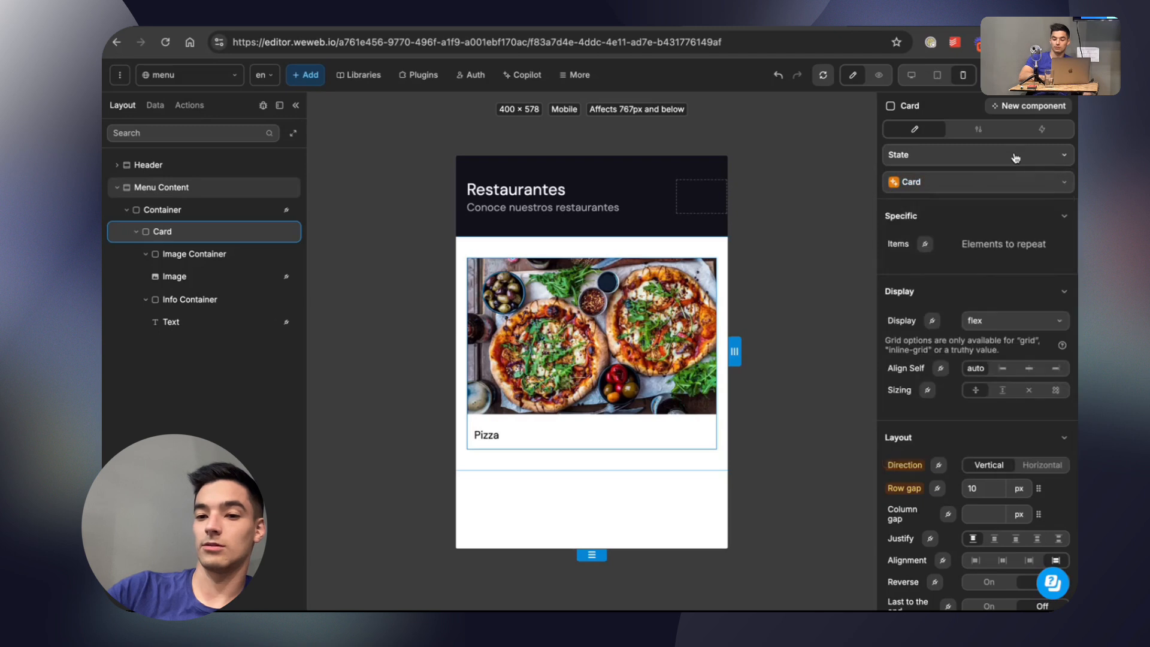
In the Card's hover state, create a class named Card Hover with all properties unselected.
click(1014, 155)
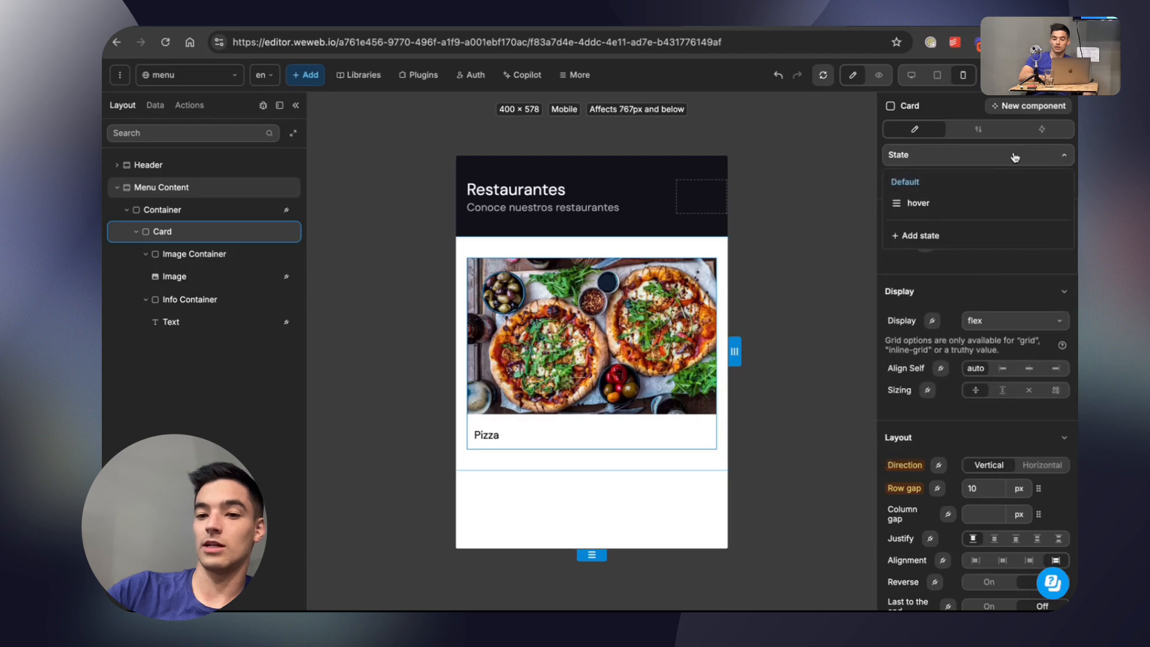
click(924, 203)
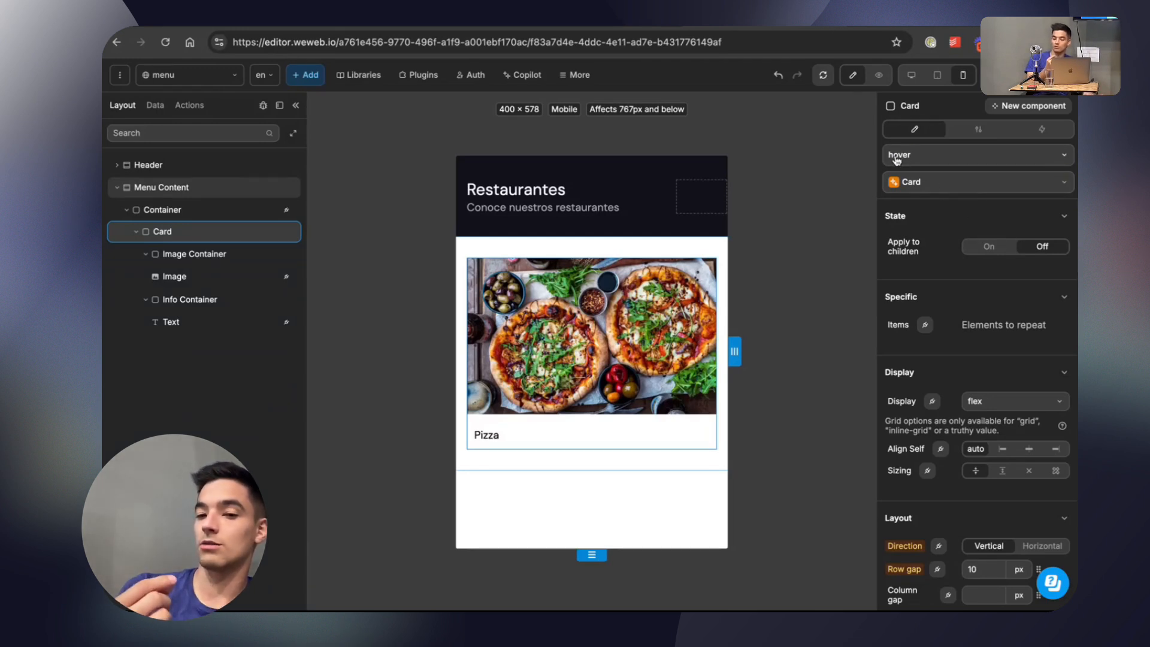
click(983, 186)
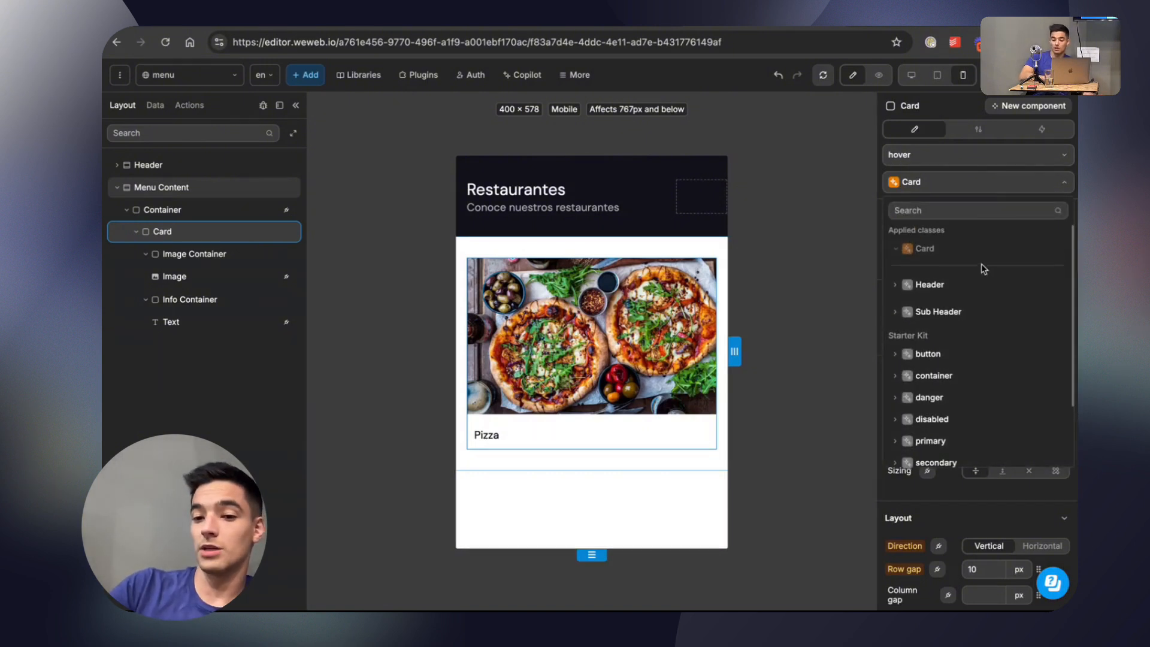
scroll(953, 247, down, 3)
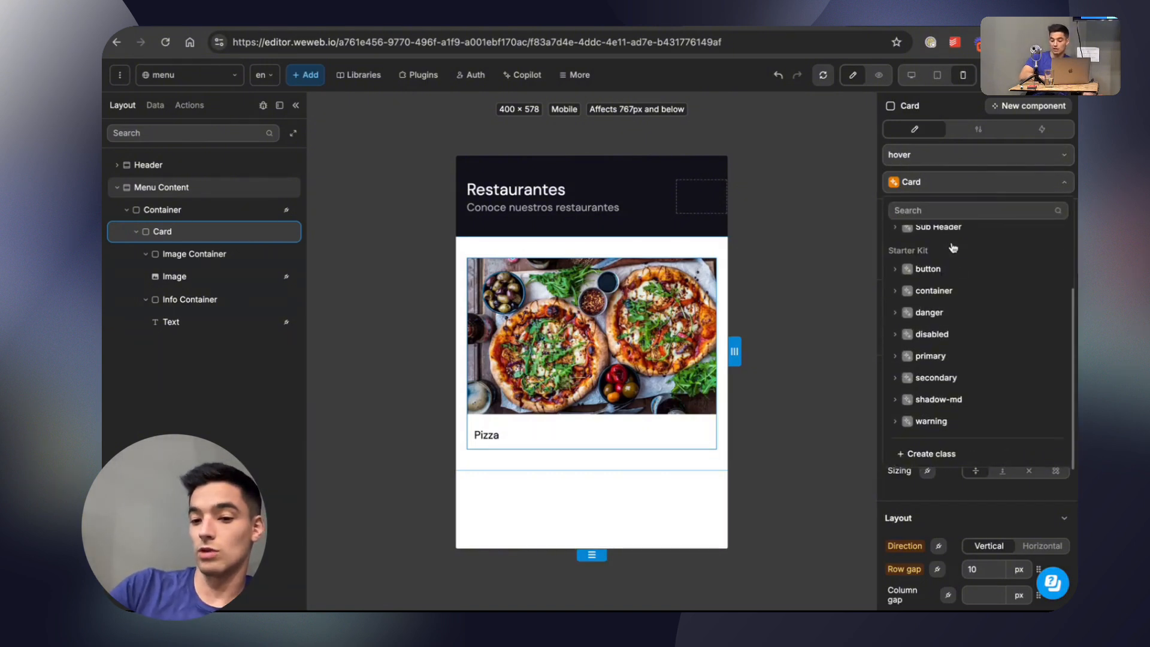
click(931, 453)
click(796, 188)
text(Card)
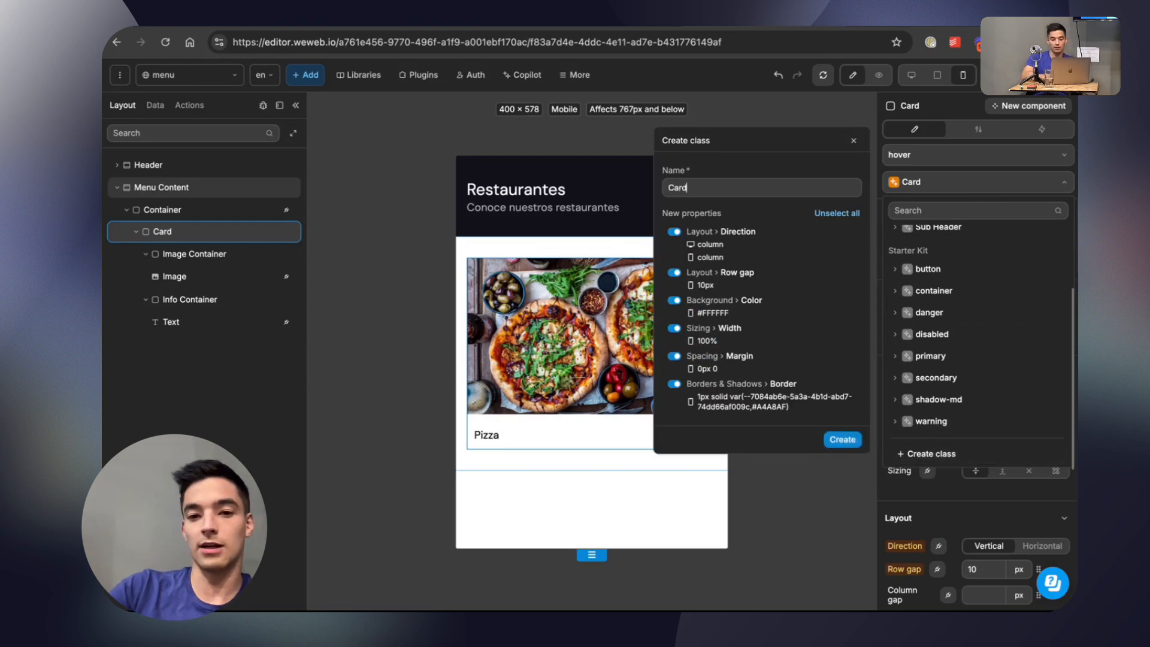
text( Hover)
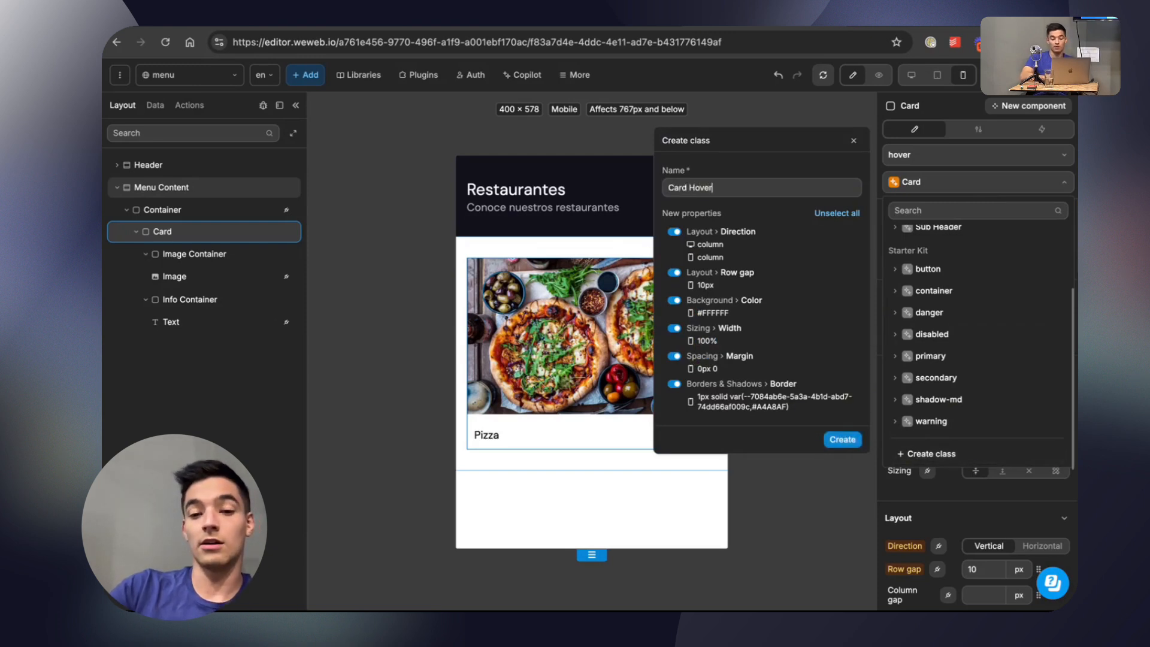
click(837, 213)
click(843, 440)
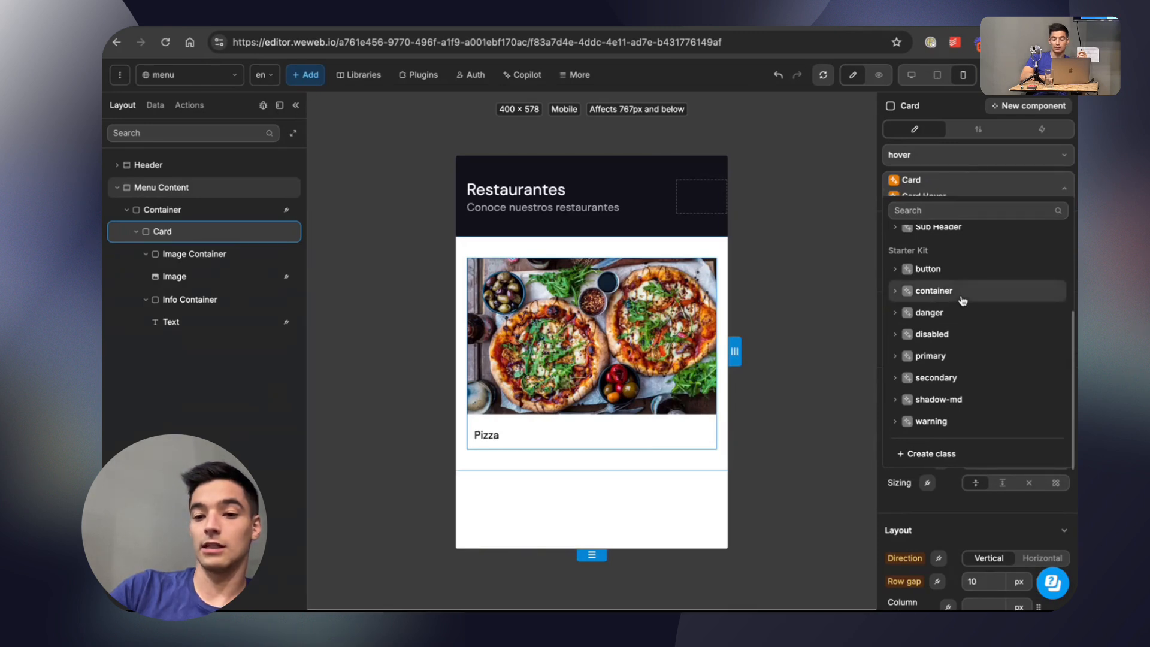
Unlink the Card's hover border from the Main Gray variable and set its color to #0D4AB5.
click(954, 514)
scroll(952, 351, down, 10)
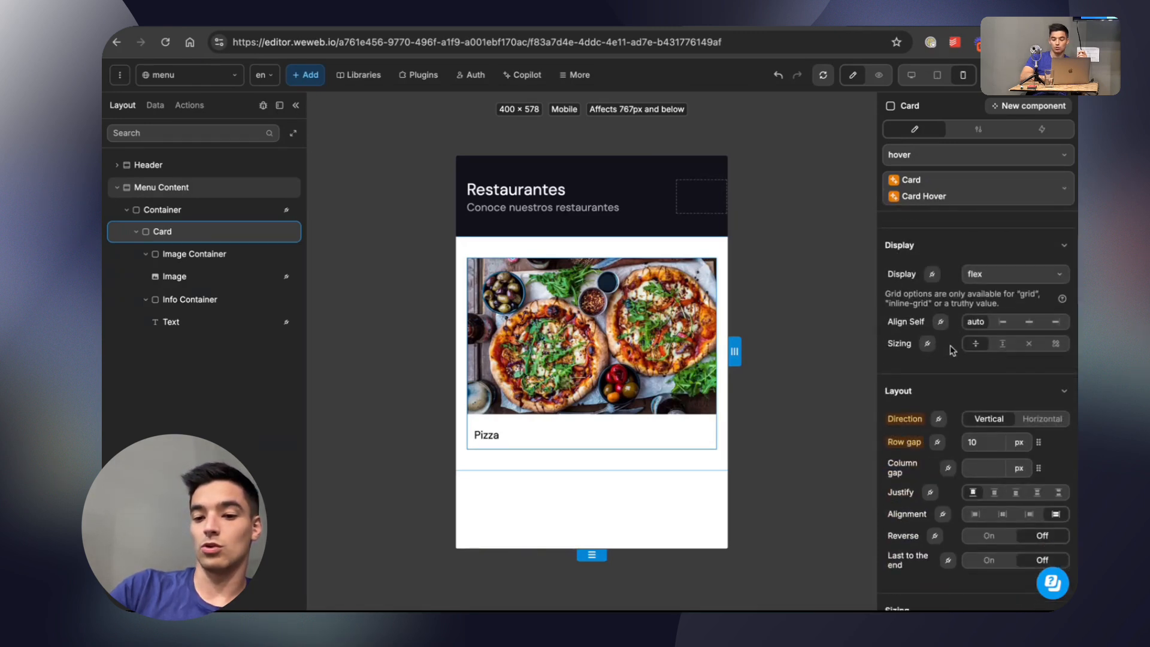
scroll(966, 481, down, 8)
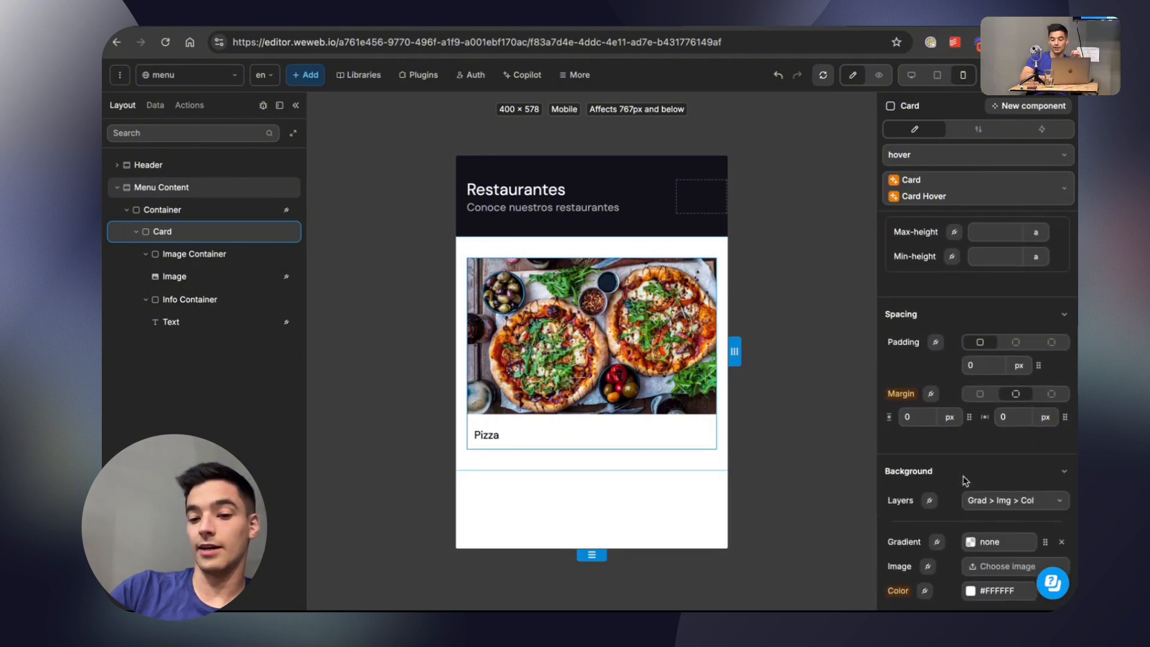
scroll(964, 470, down, 8)
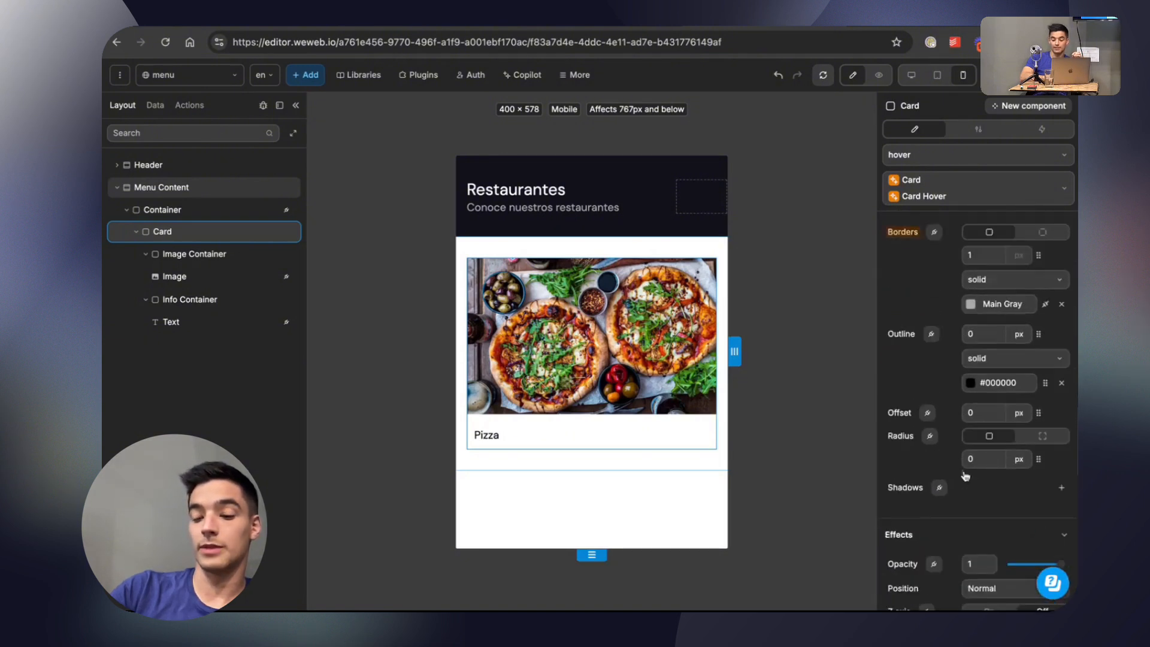
scroll(965, 473, up, 5)
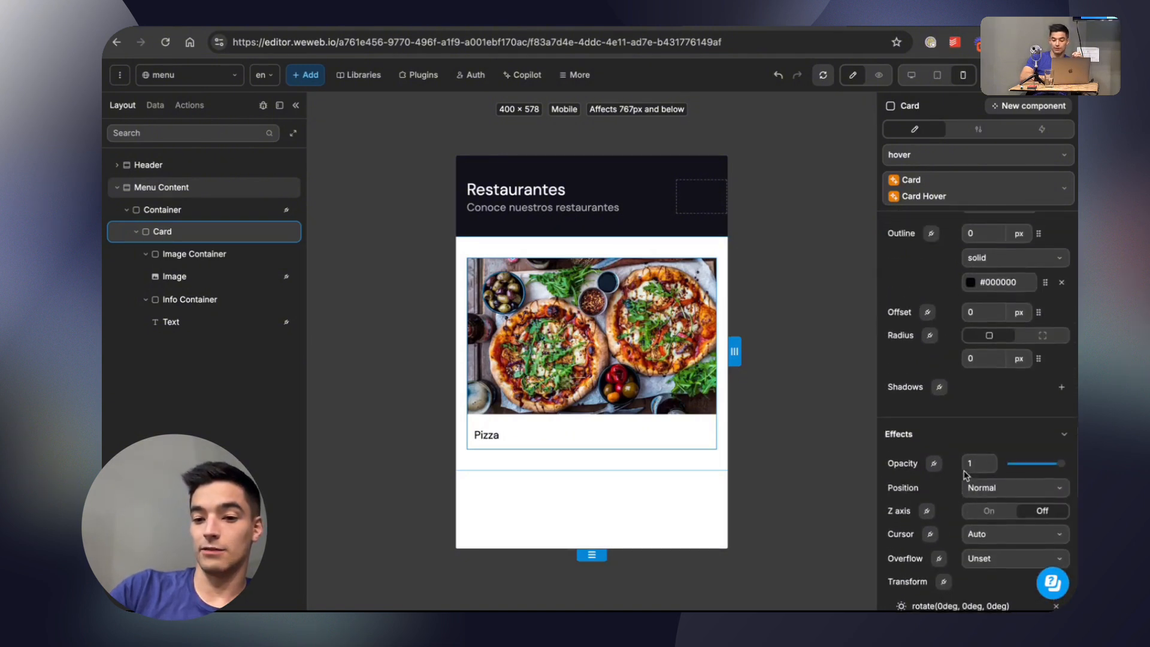
scroll(968, 353, up, 1)
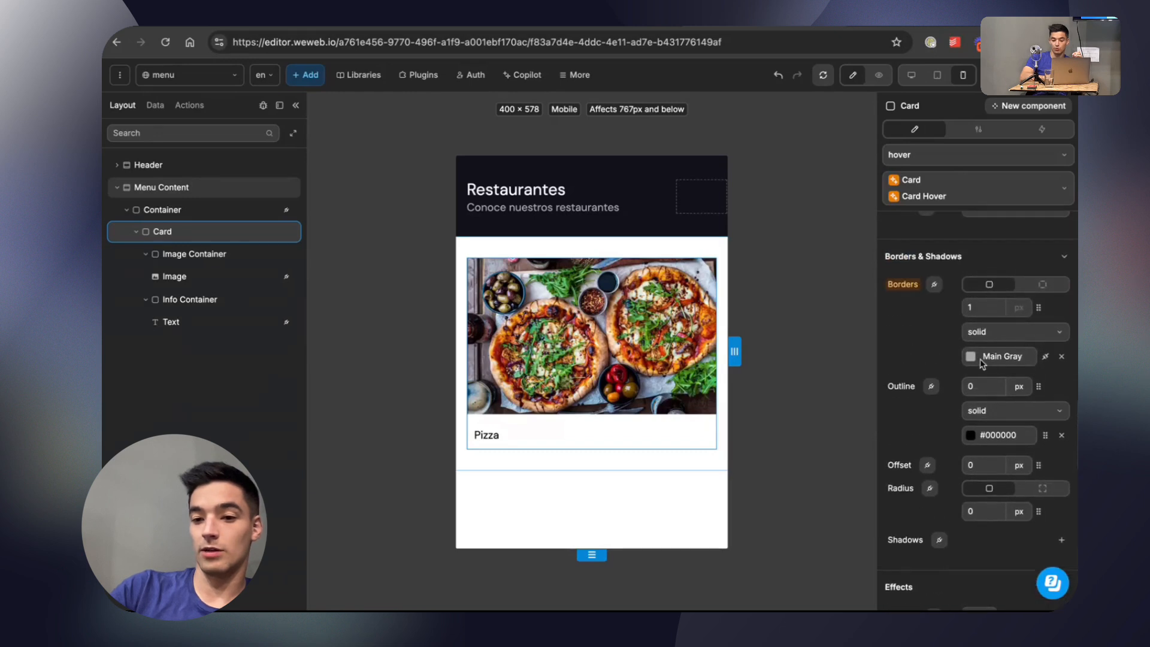
click(1029, 359)
click(854, 143)
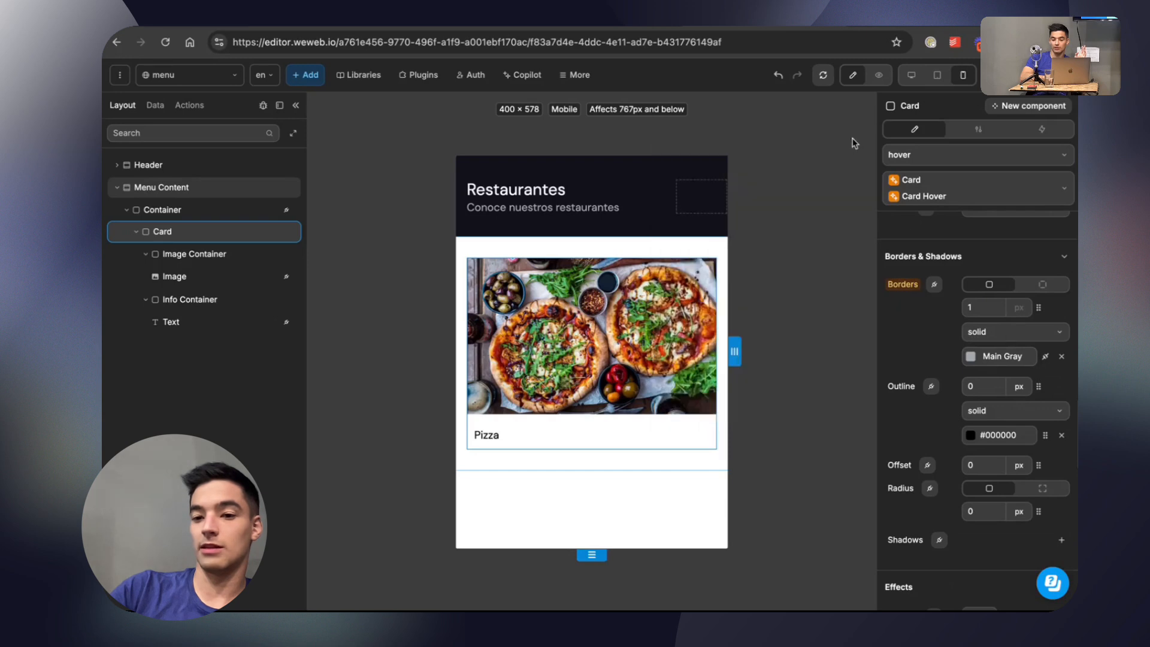
click(1046, 357)
click(970, 357)
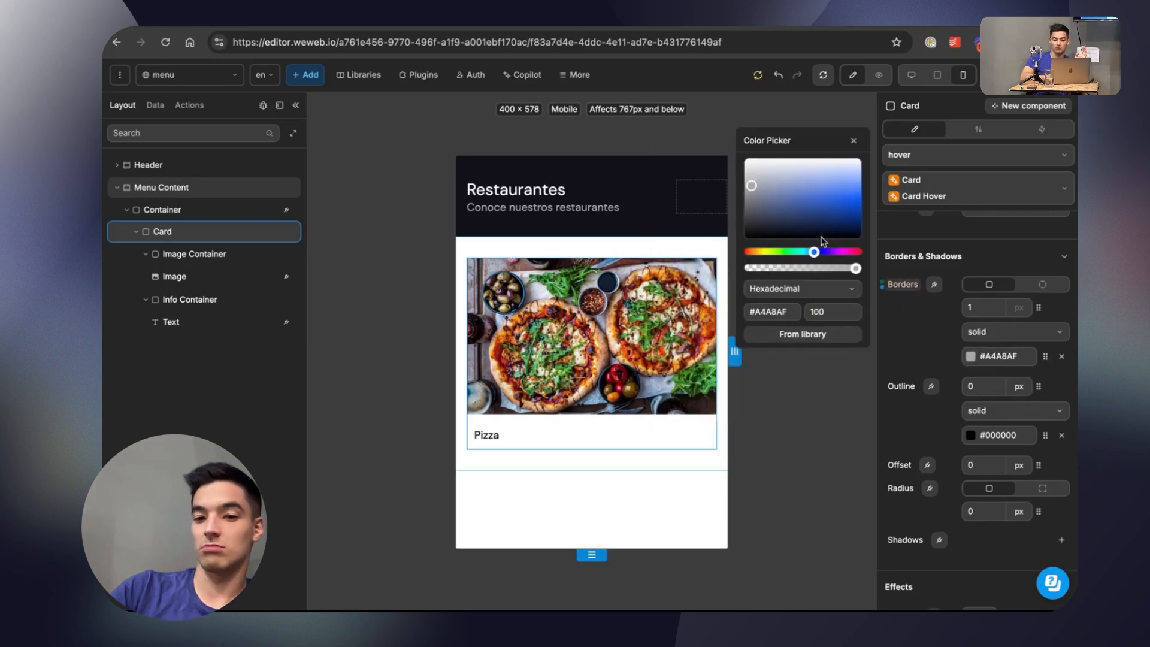
drag(818, 205, 846, 208)
click(854, 141)
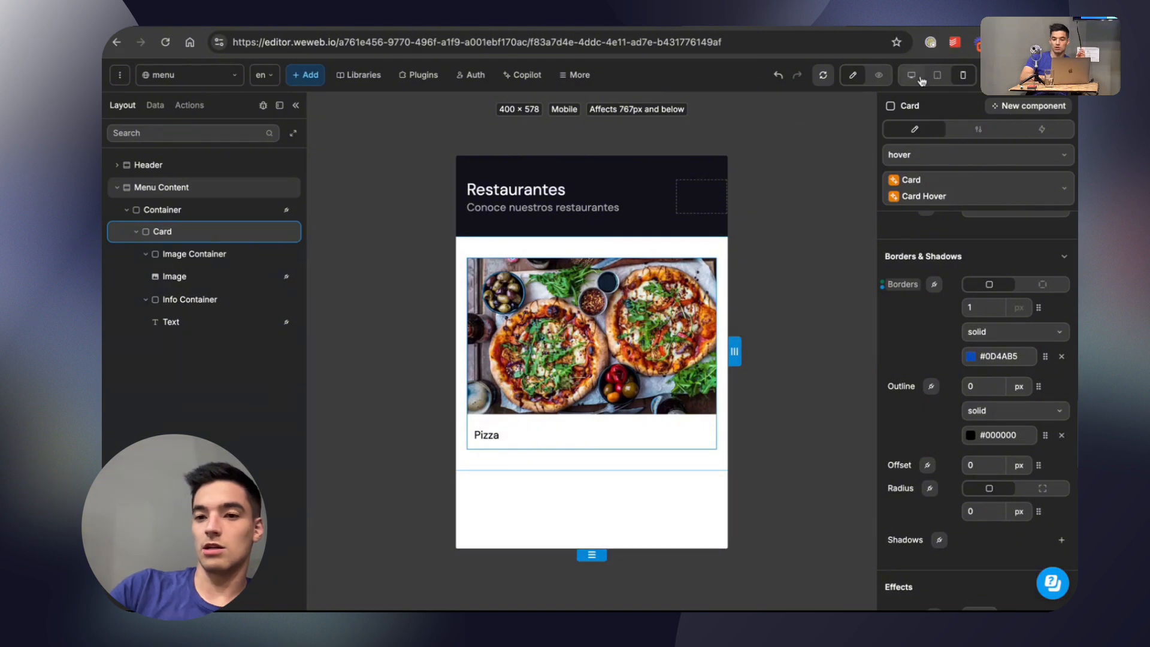
Update the Card Hover class with only the border property, leaving out direction, row gap, background color, width and margin.
click(975, 205)
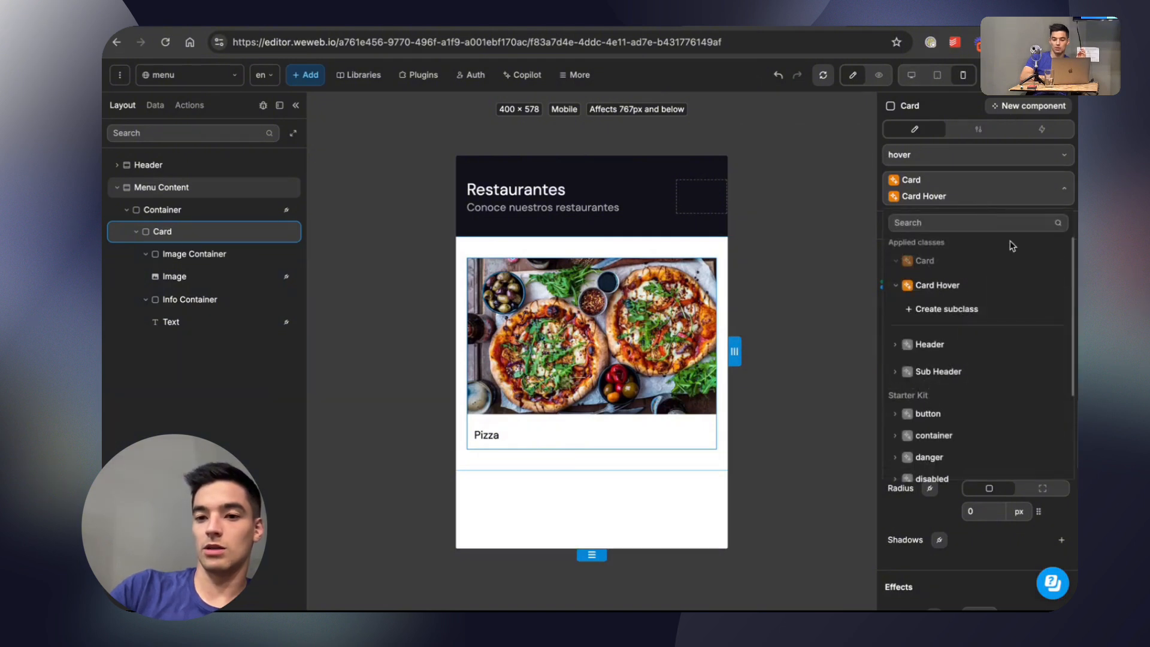
click(1036, 287)
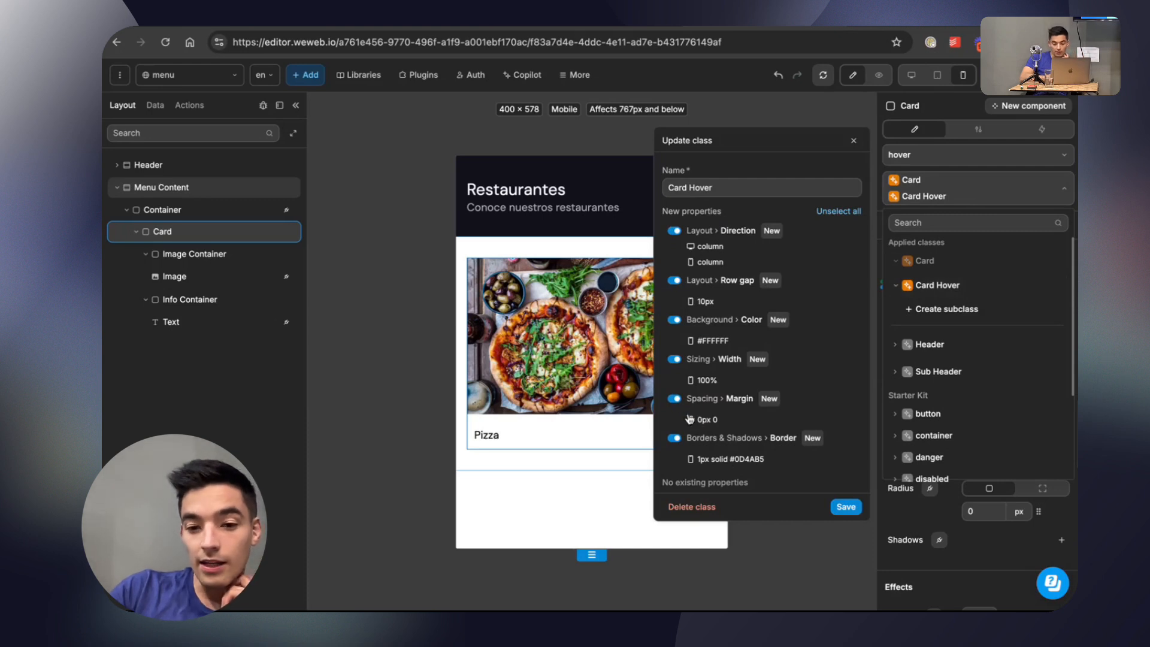
click(674, 398)
click(674, 359)
click(673, 319)
click(673, 280)
click(674, 230)
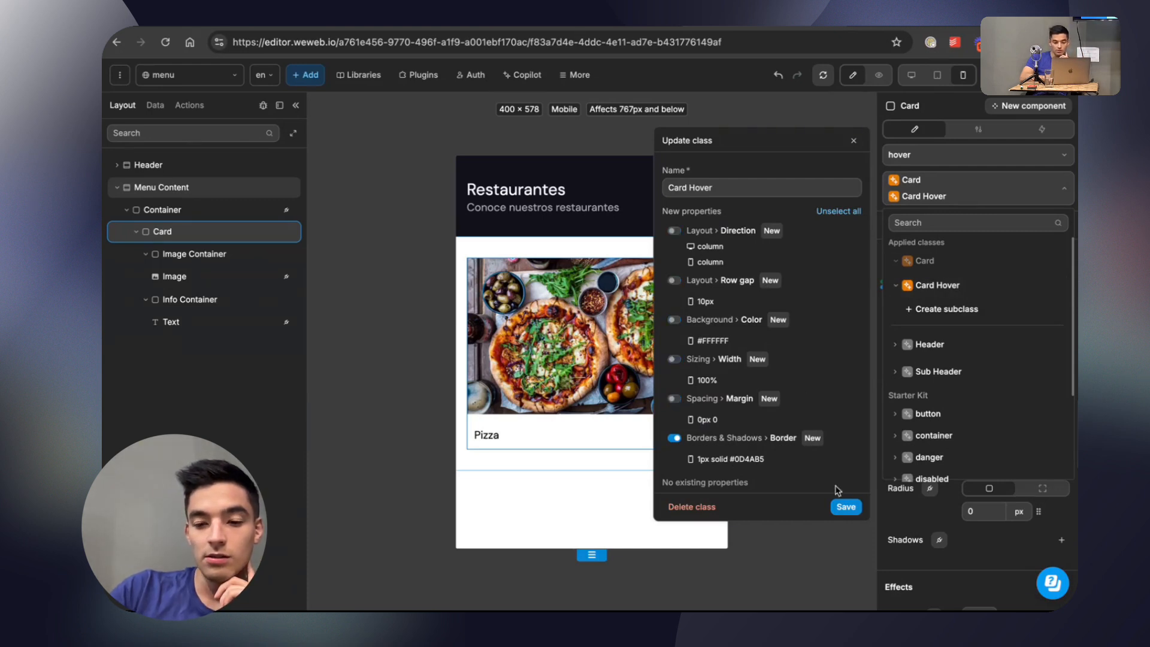
click(850, 508)
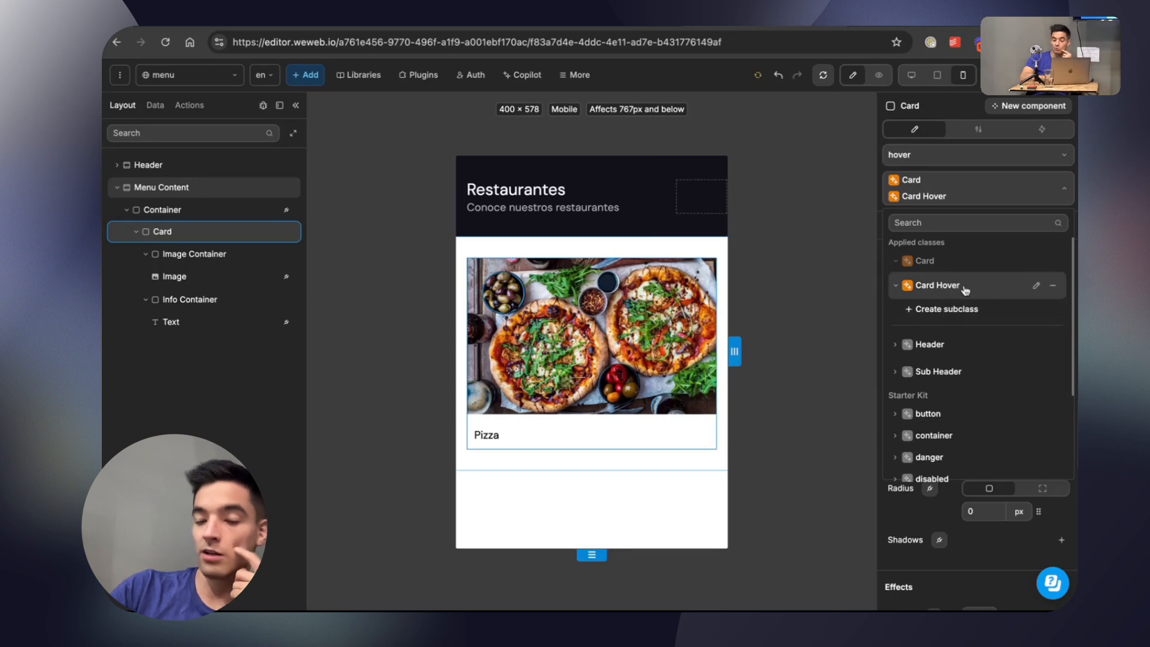
Preview the menu page to check the hover effect, and return to editing with the Card selected.
click(879, 75)
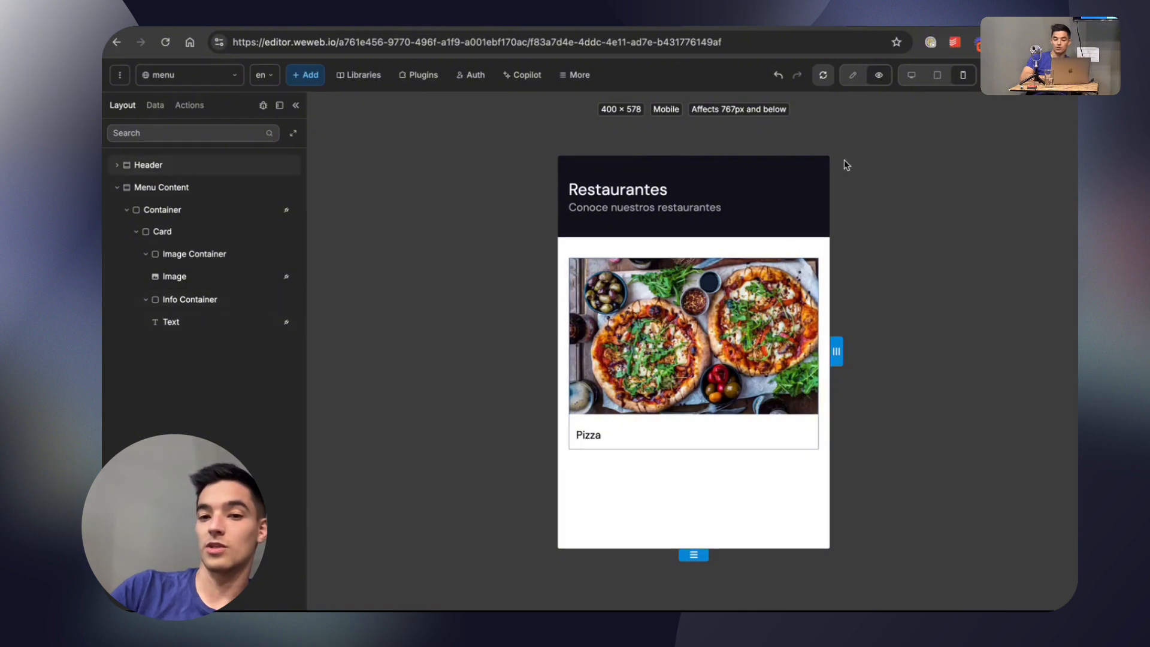
click(852, 75)
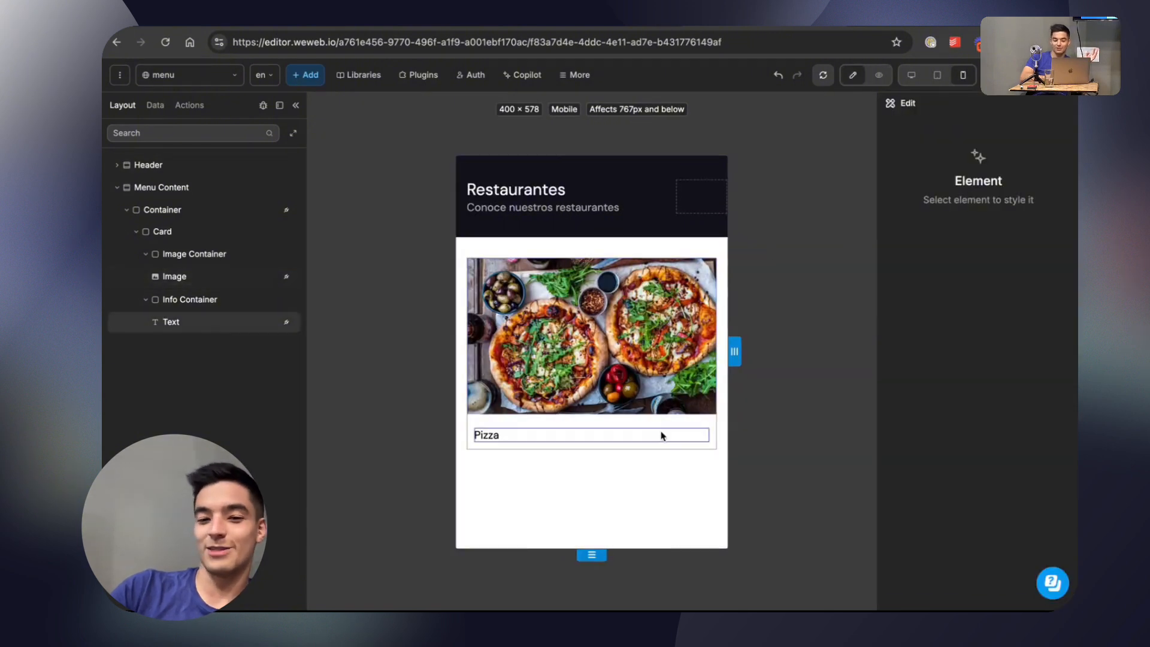
click(663, 434)
click(203, 232)
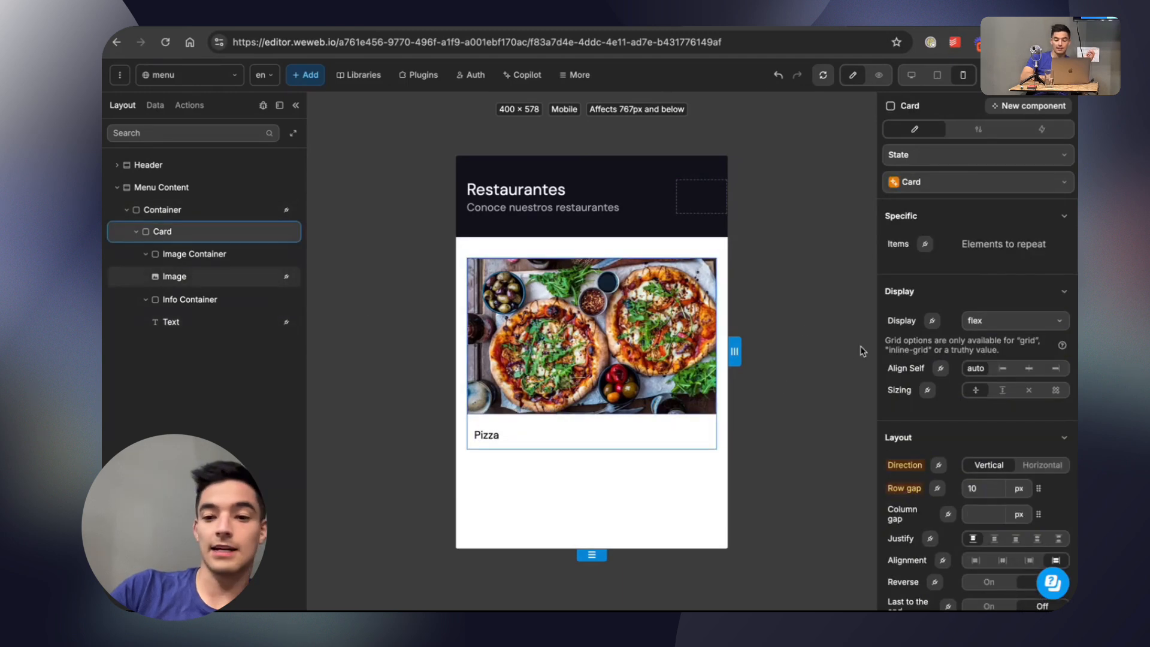
scroll(956, 421, down, 10)
scroll(957, 421, down, 9)
scroll(964, 396, up, 4)
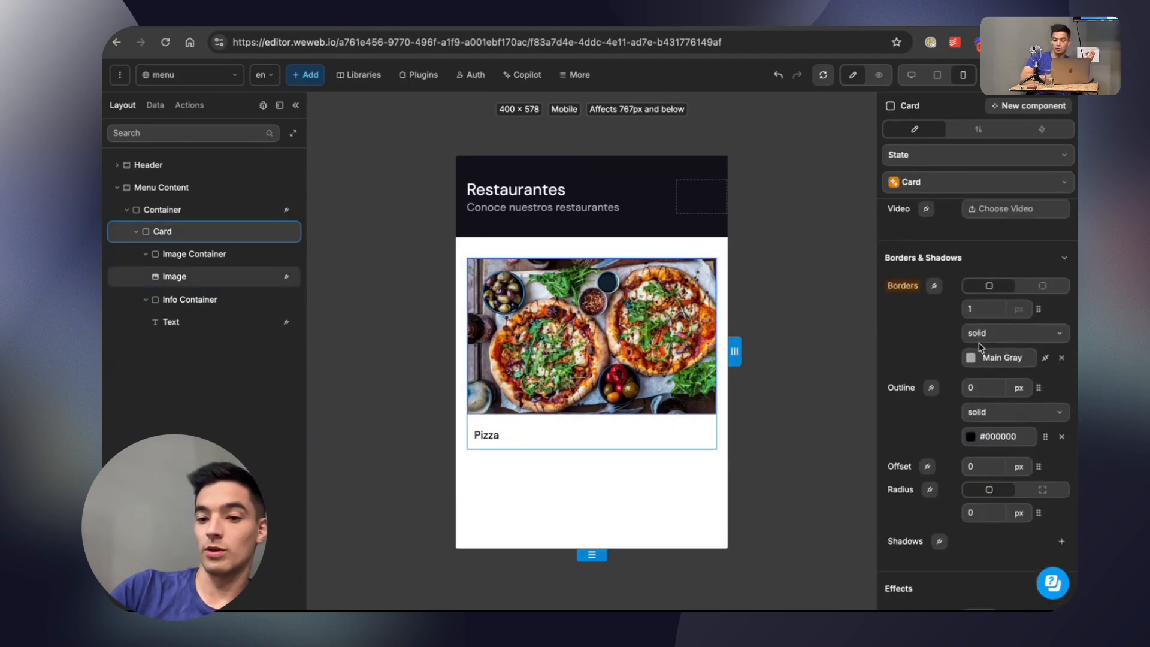
double_click(976, 310)
text(3)
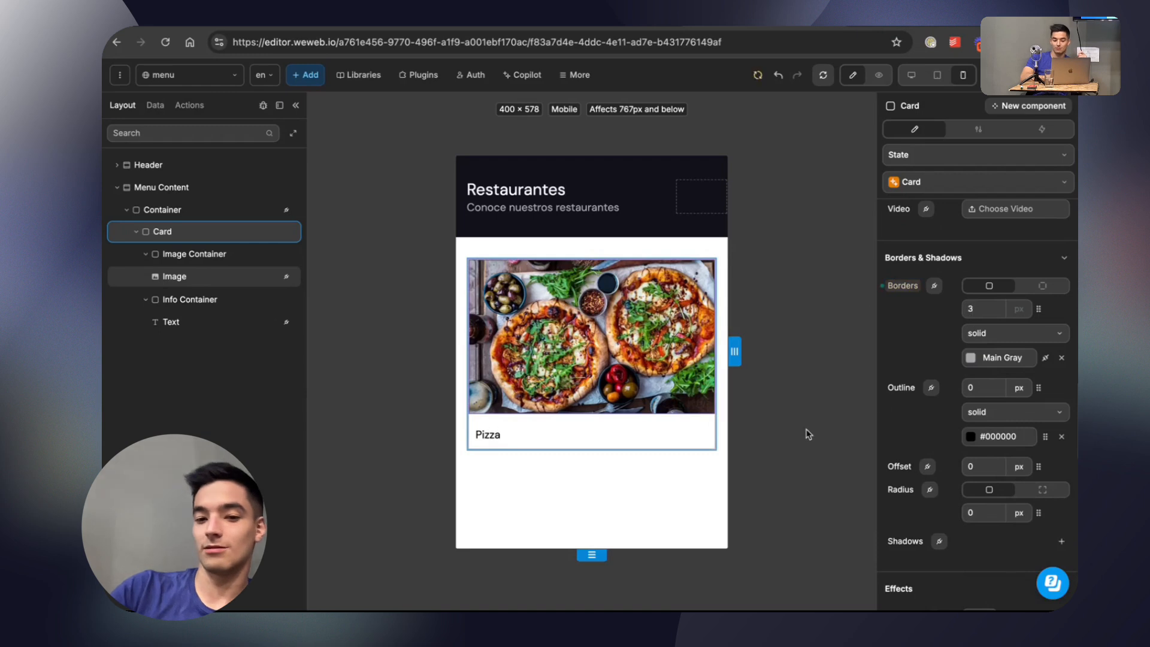
key(BackSpace)
text(1)
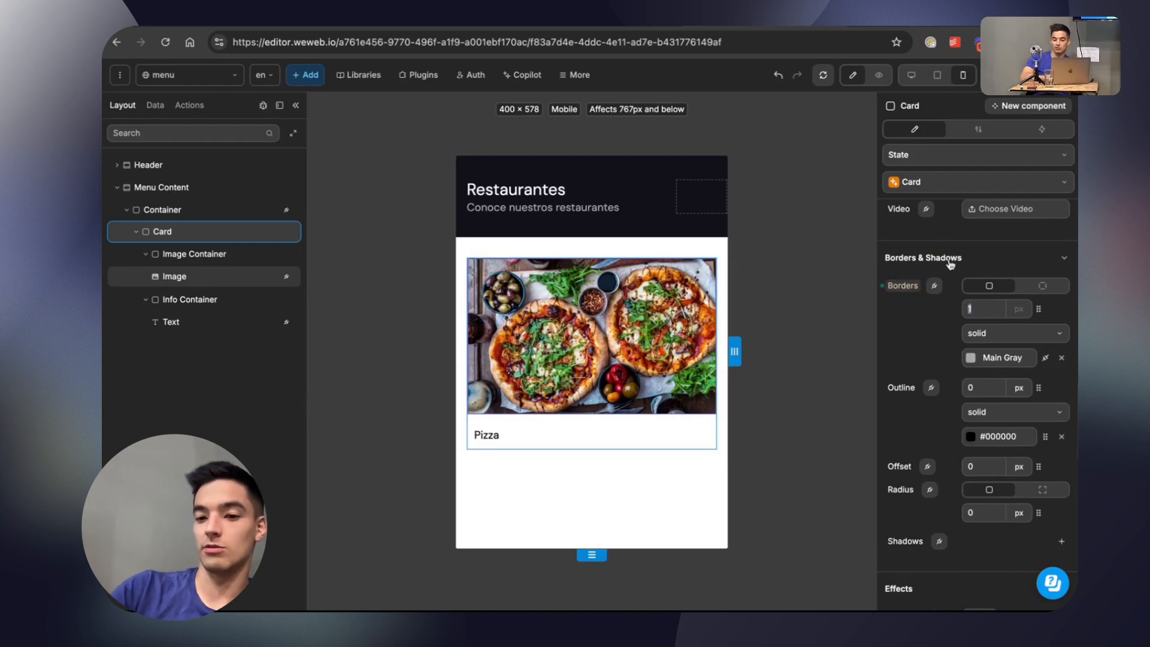
Set the Card's hover border width to 3 px, save only the border to the Card Hover class, and preview it.
click(939, 165)
click(931, 213)
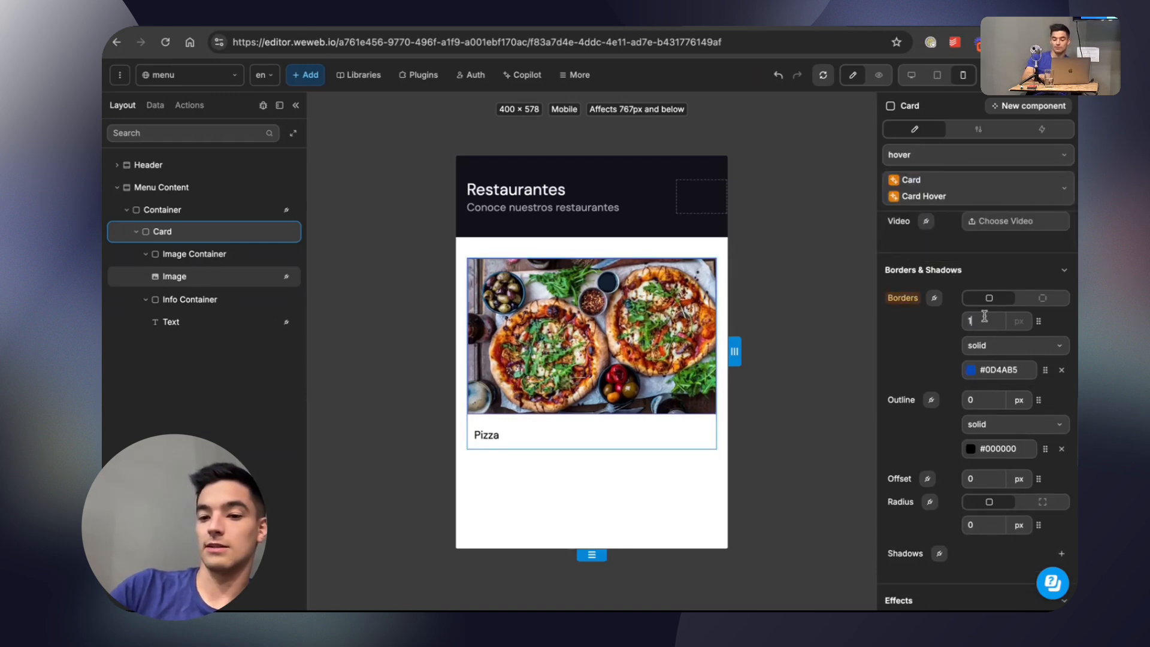
click(1024, 207)
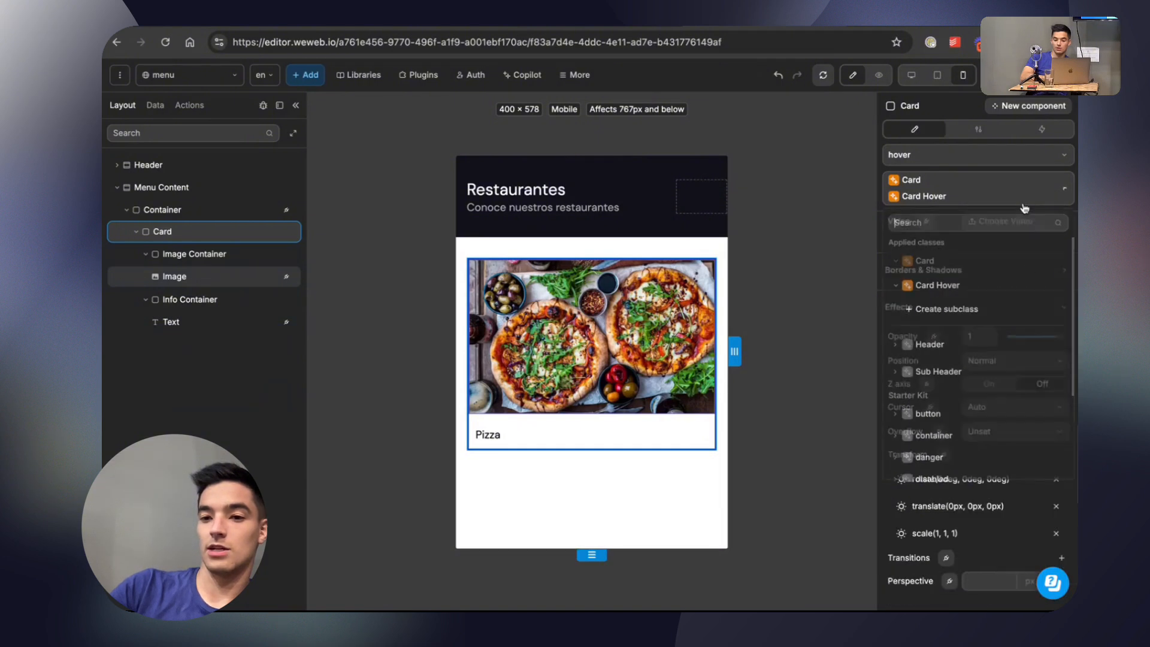
click(1039, 292)
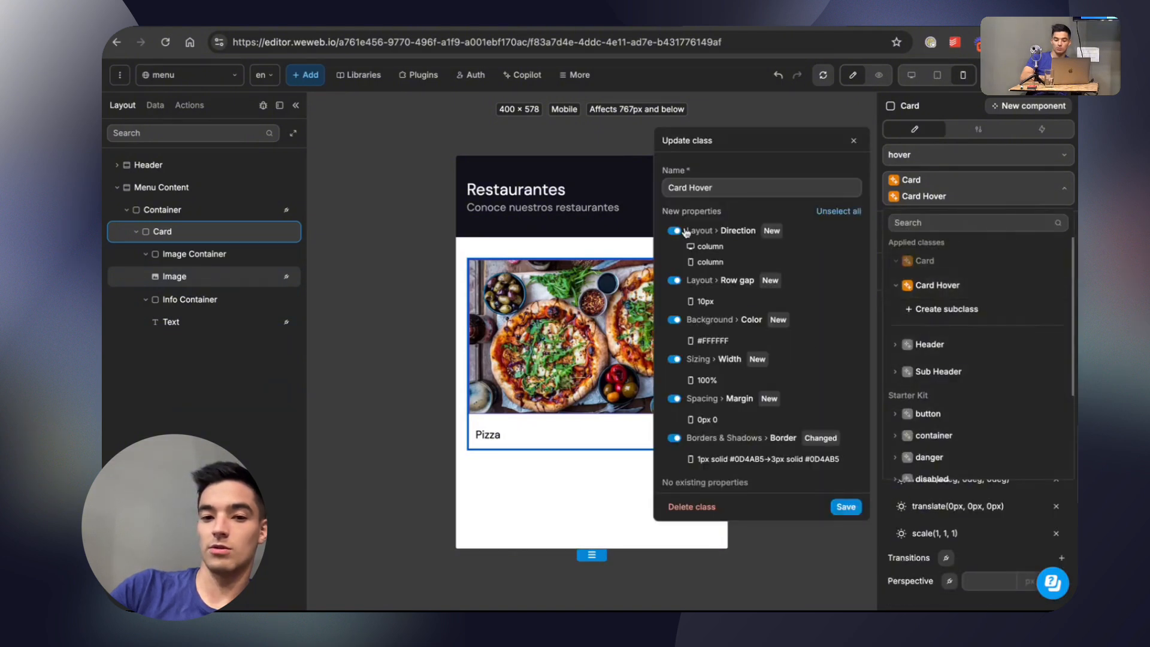
click(839, 211)
click(675, 438)
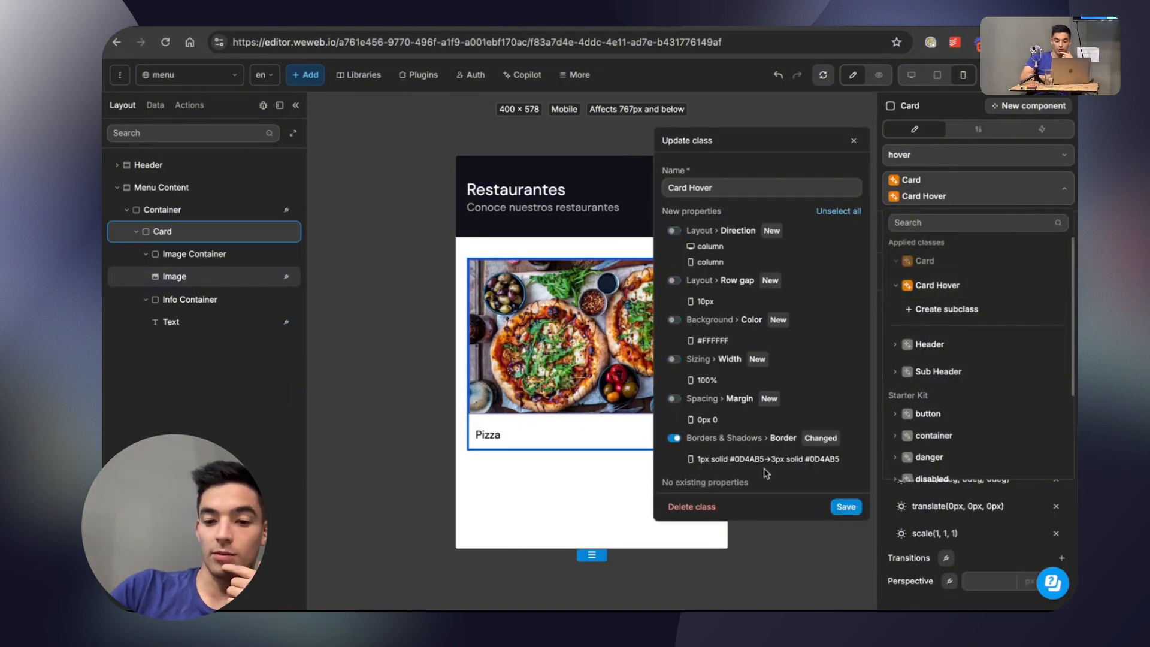
click(846, 506)
click(879, 75)
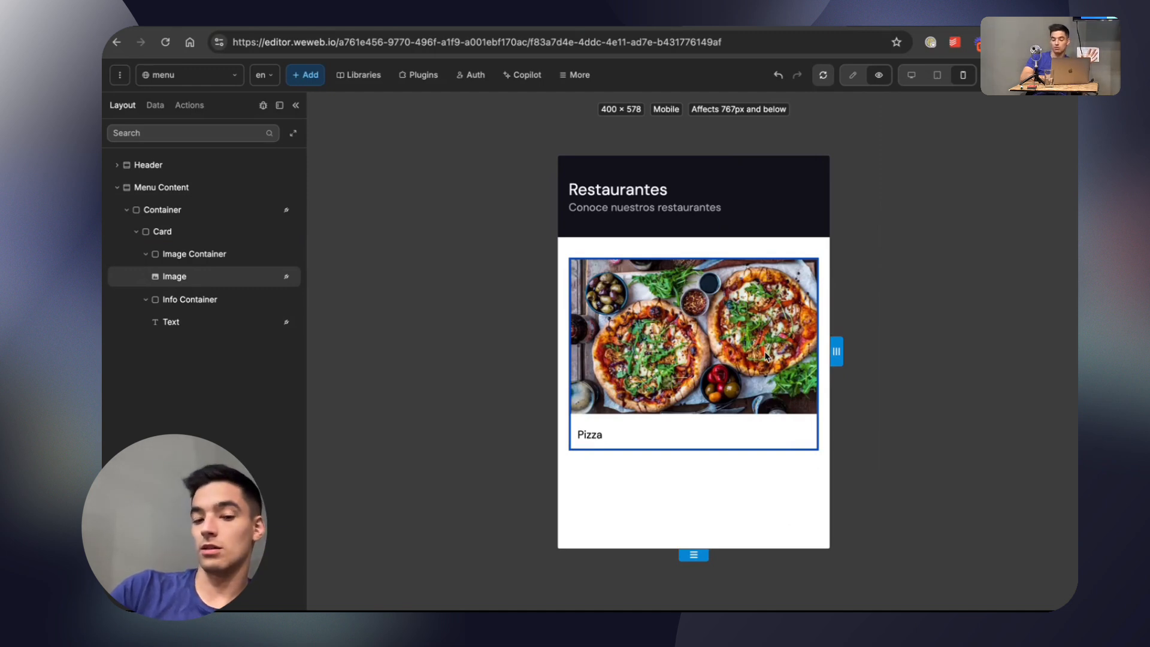
Leave the preview and add a custom state named My State to the Card.
click(852, 75)
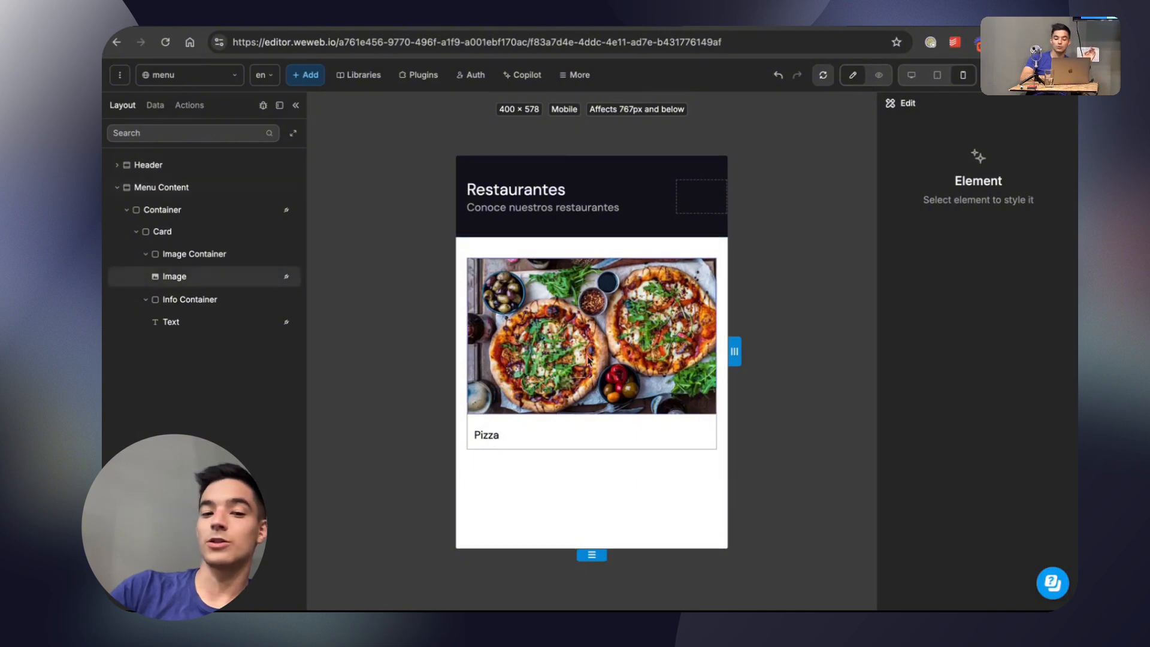
click(182, 232)
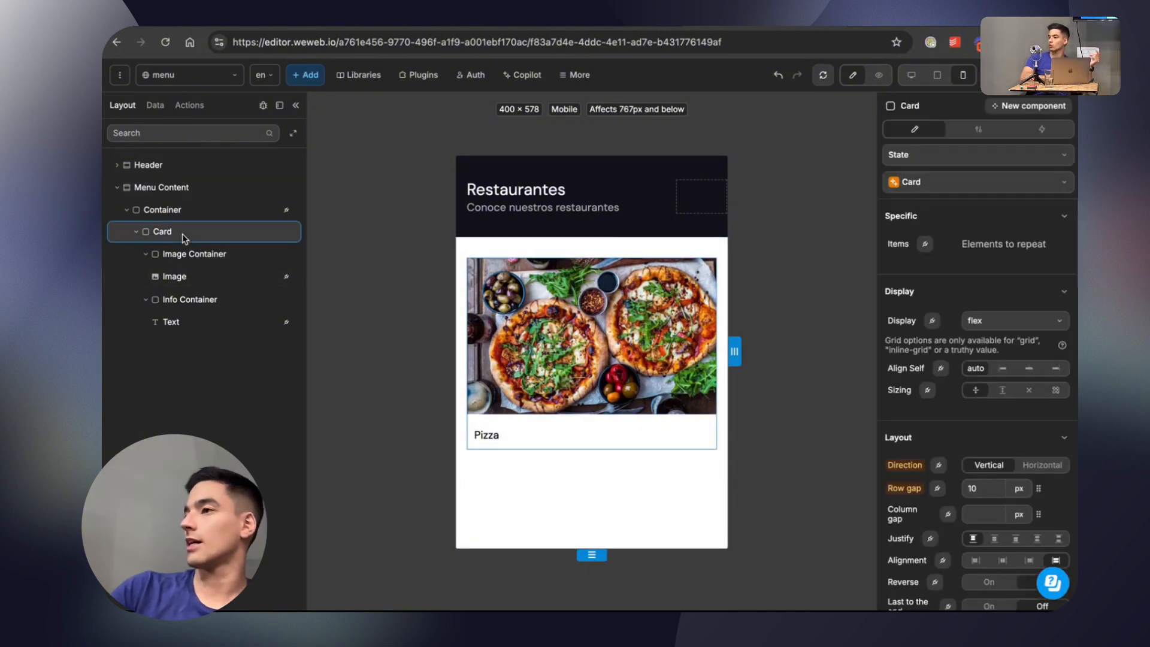
click(961, 155)
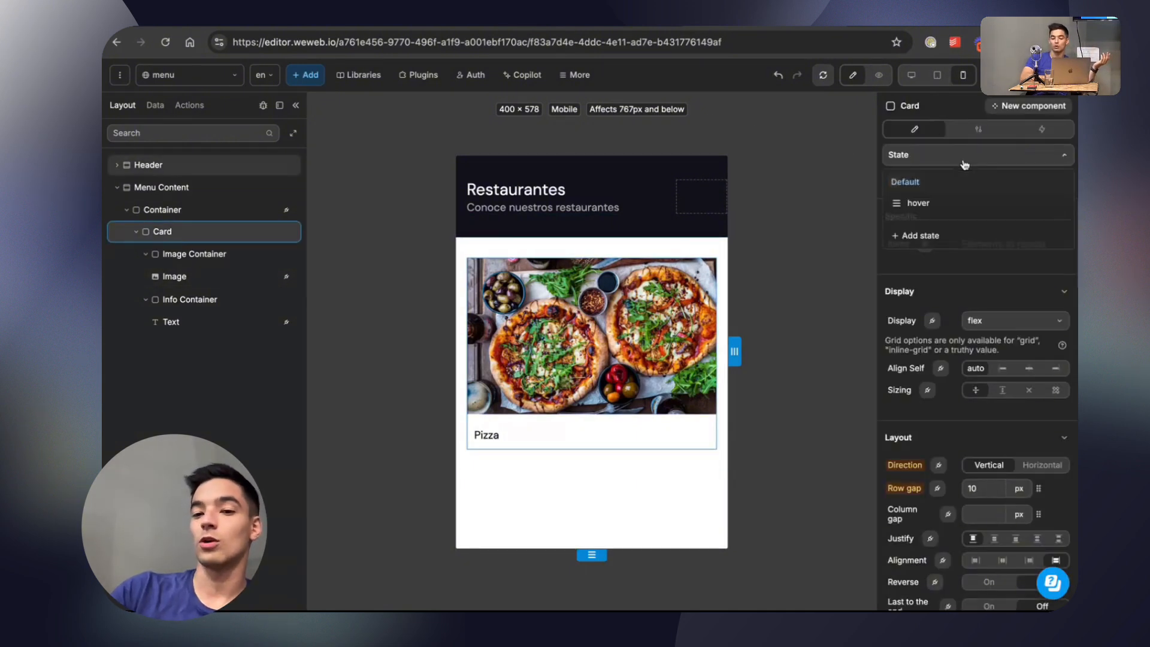
click(910, 236)
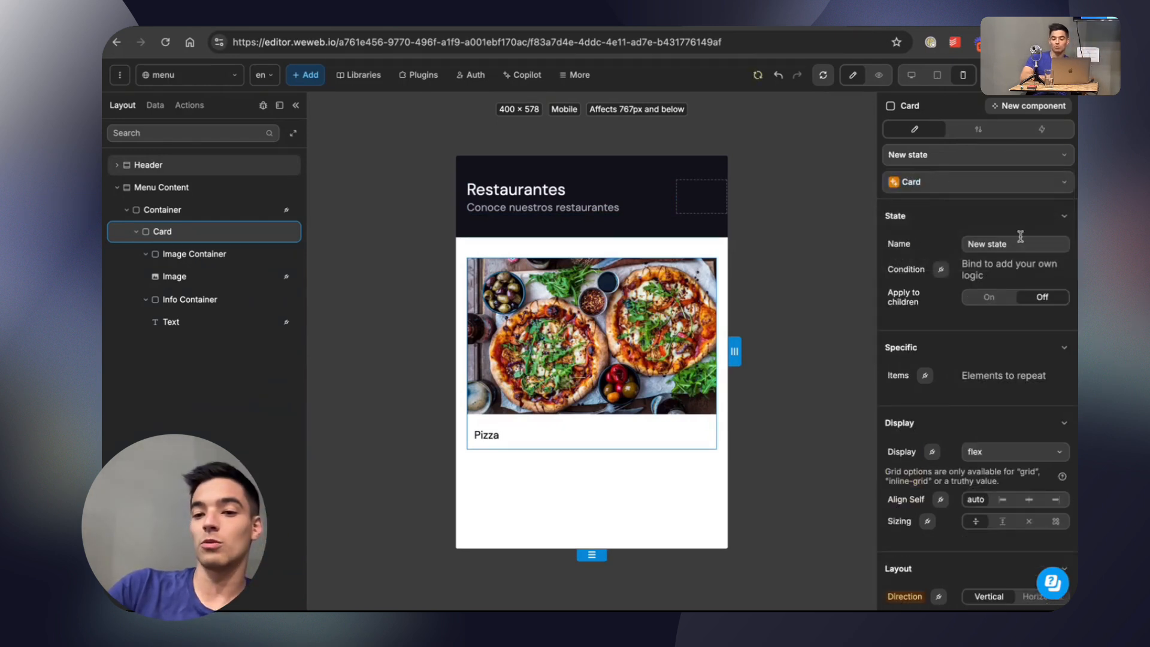
triple_click(992, 244)
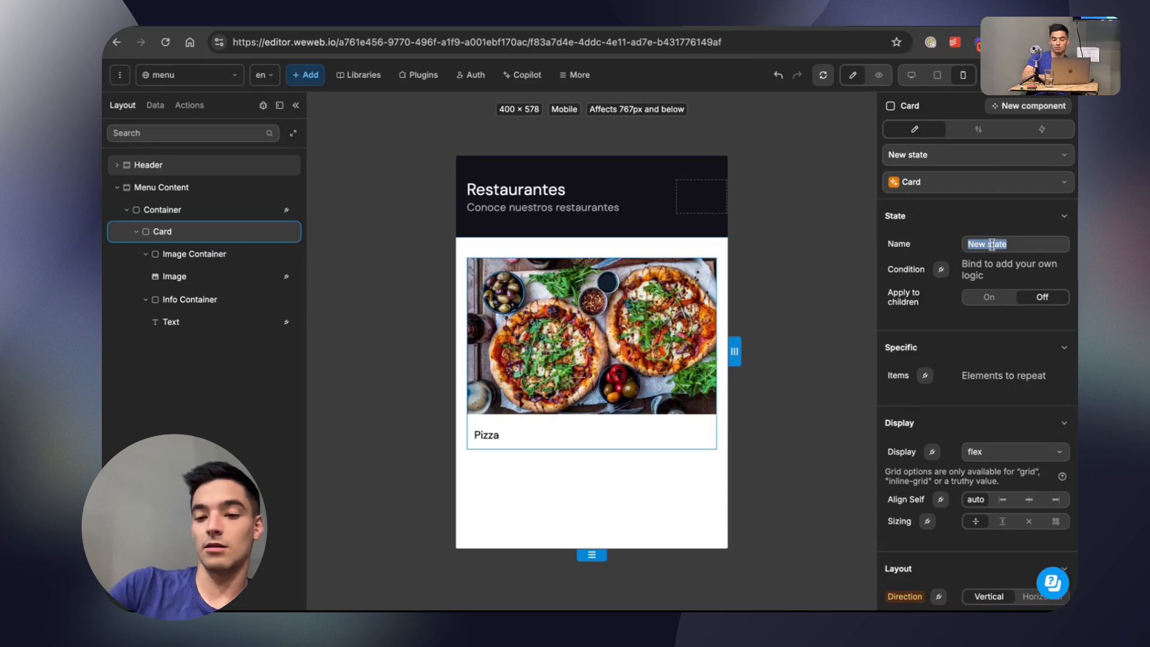
text(My Stat)
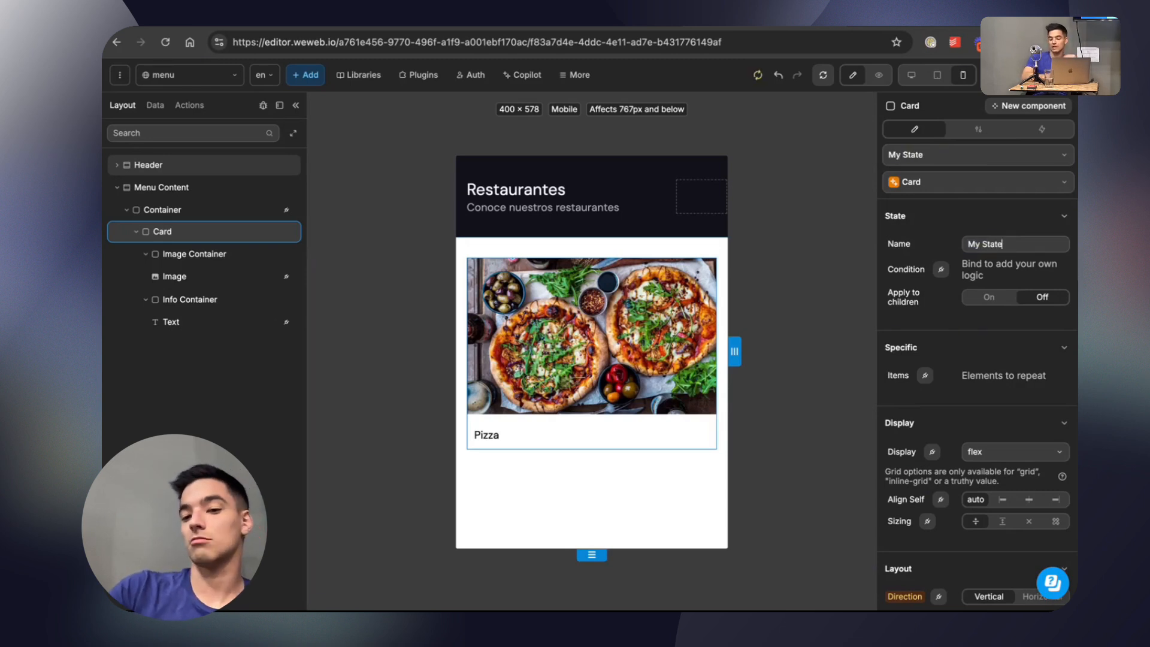
text(e)
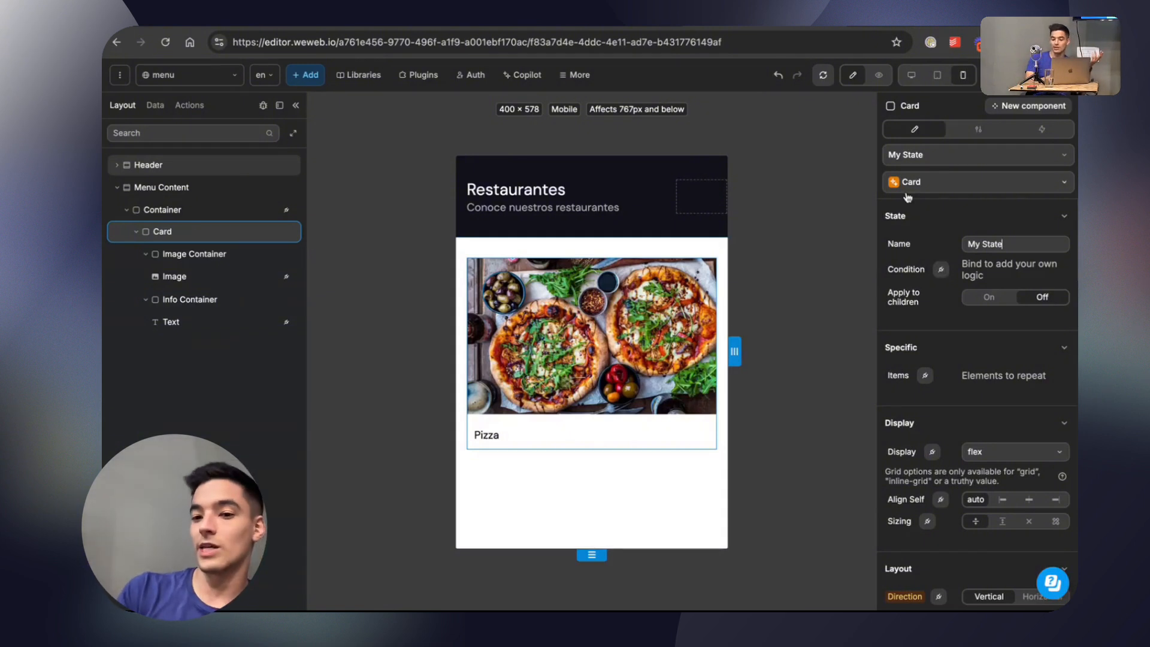
Bind My State's condition to a formula and try the values false and true.
click(942, 269)
click(702, 242)
text(true)
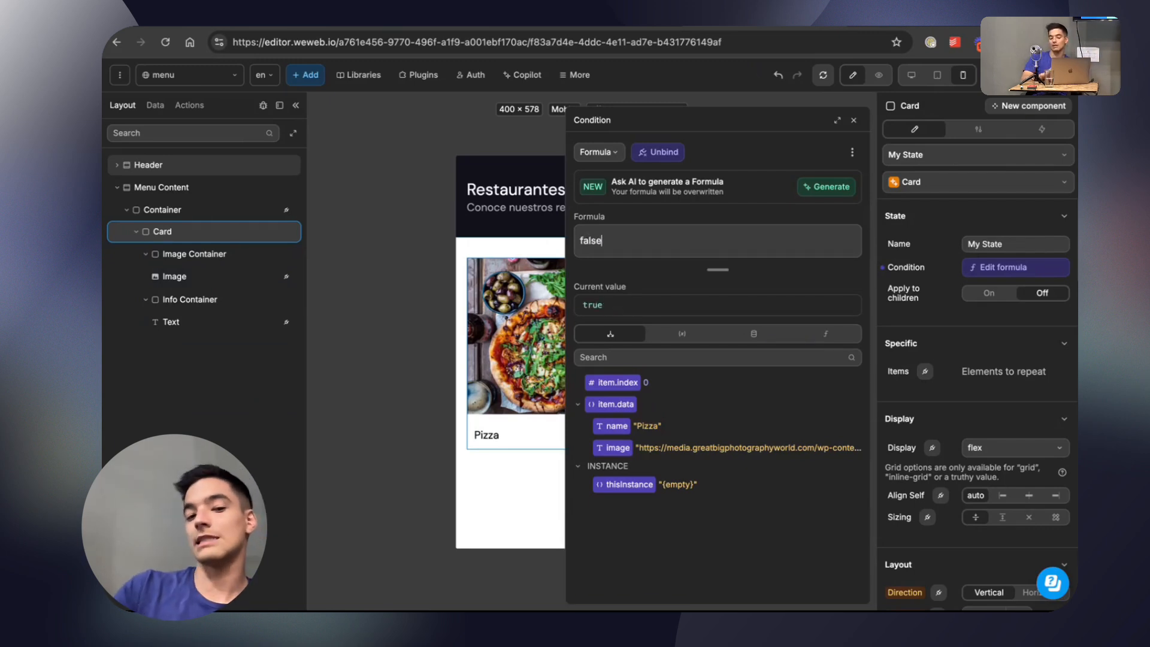
key(BackSpace)
key(BackSpace)
key(BackSpace)
text(true)
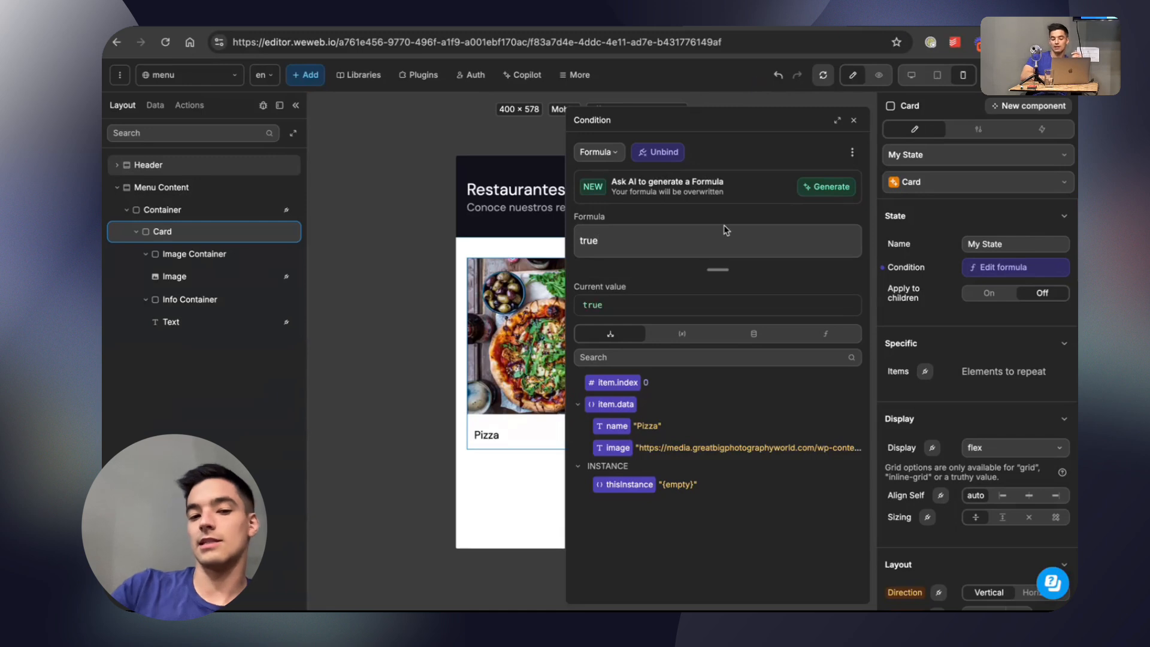
Replace My State's condition formula with 1 = 1 and return to the Card's style settings.
key(BackSpace)
key(BackSpace)
key(BackSpace)
key(BackSpace)
text(1)
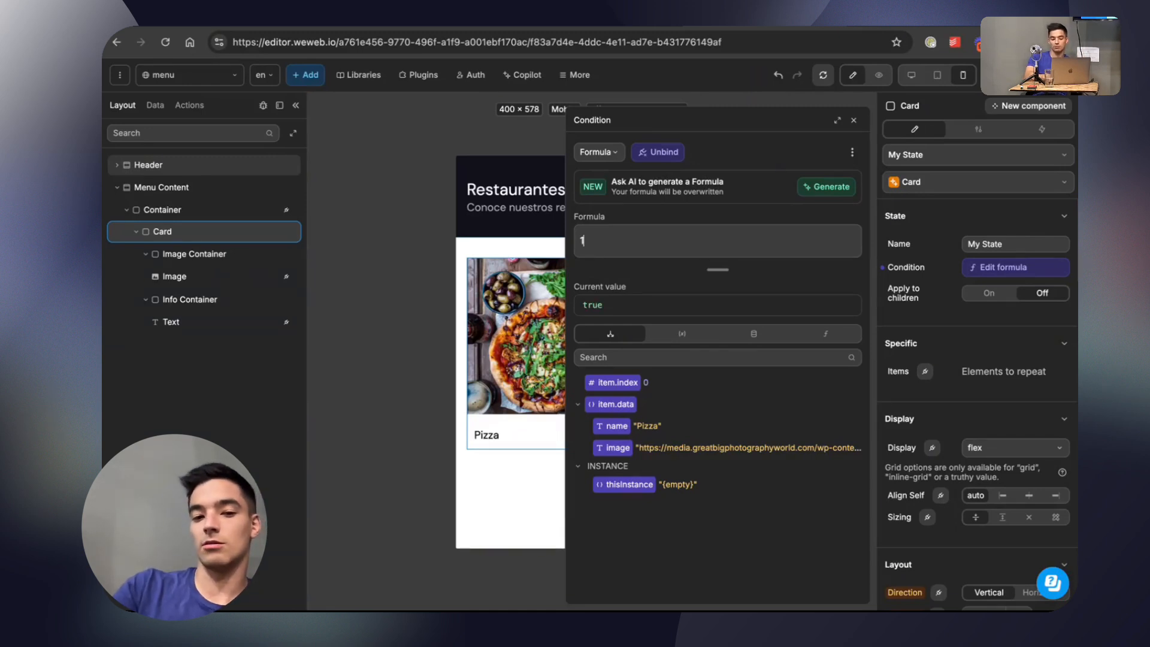
text(=1)
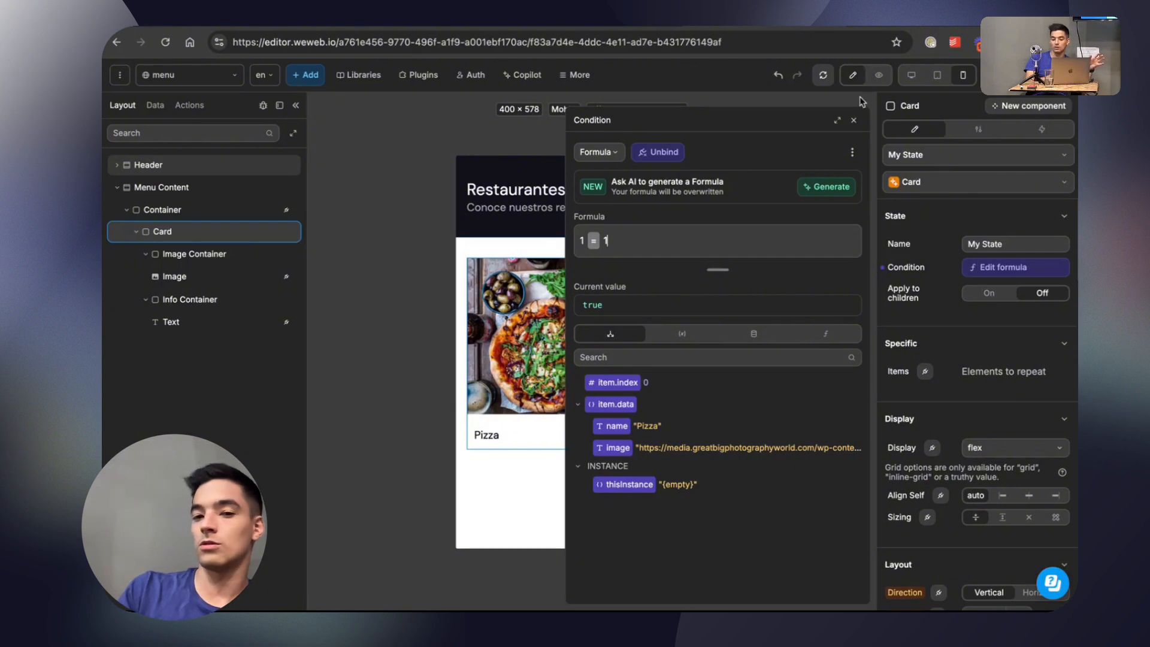
click(853, 120)
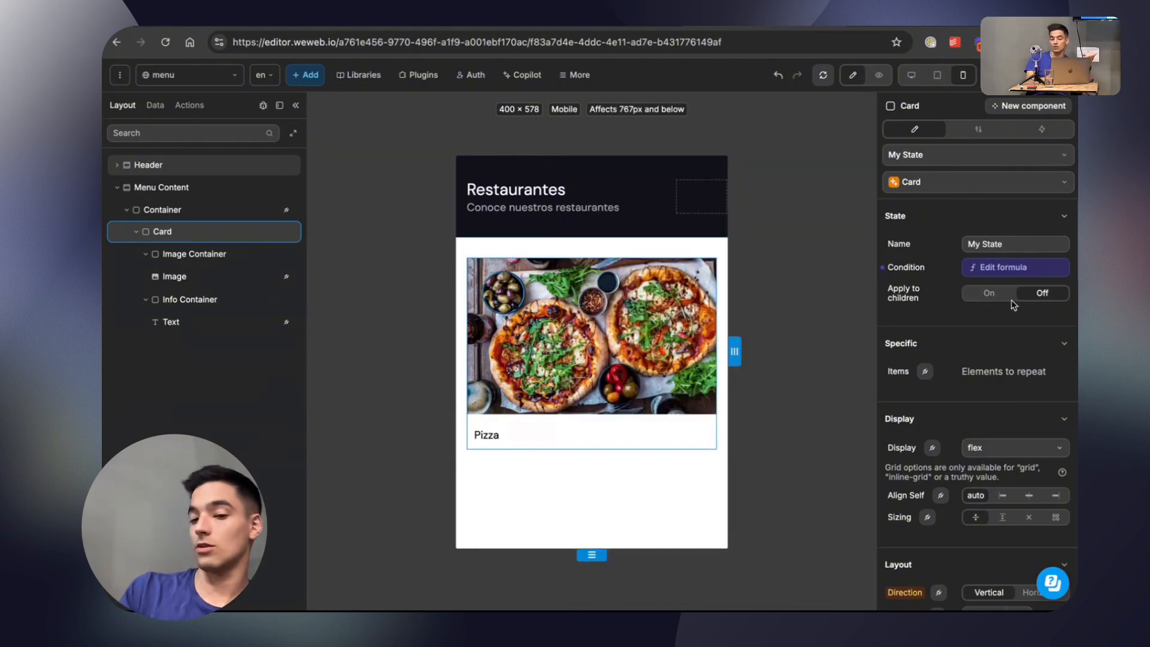
scroll(1006, 335, down, 5)
scroll(1004, 363, down, 1)
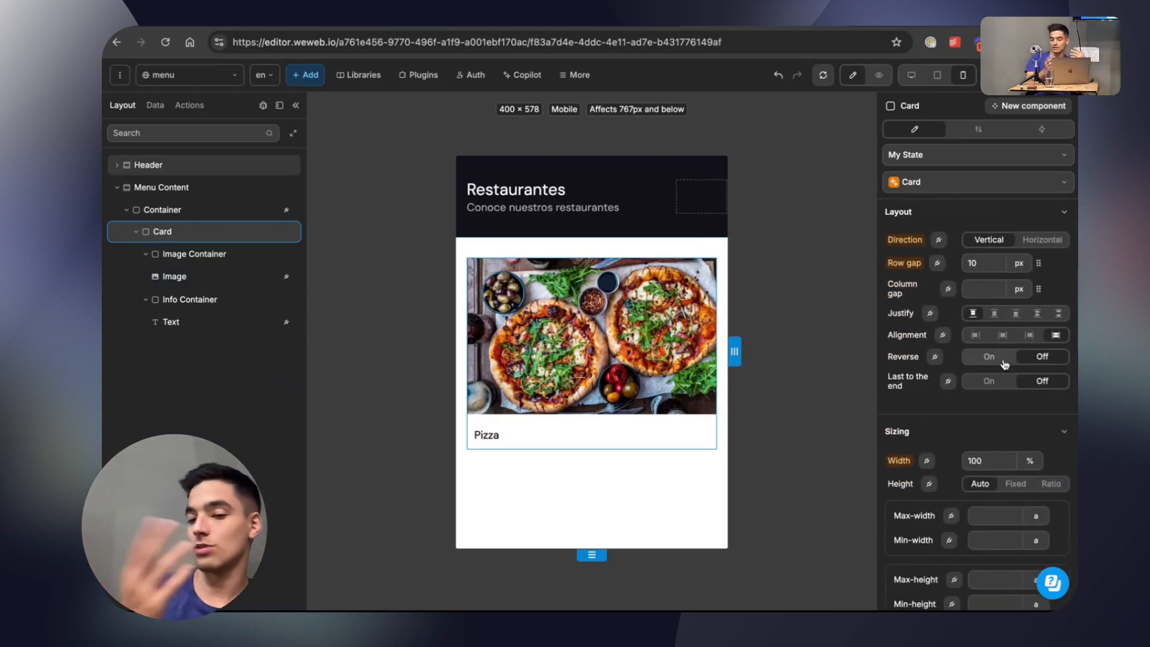
scroll(976, 300, up, 6)
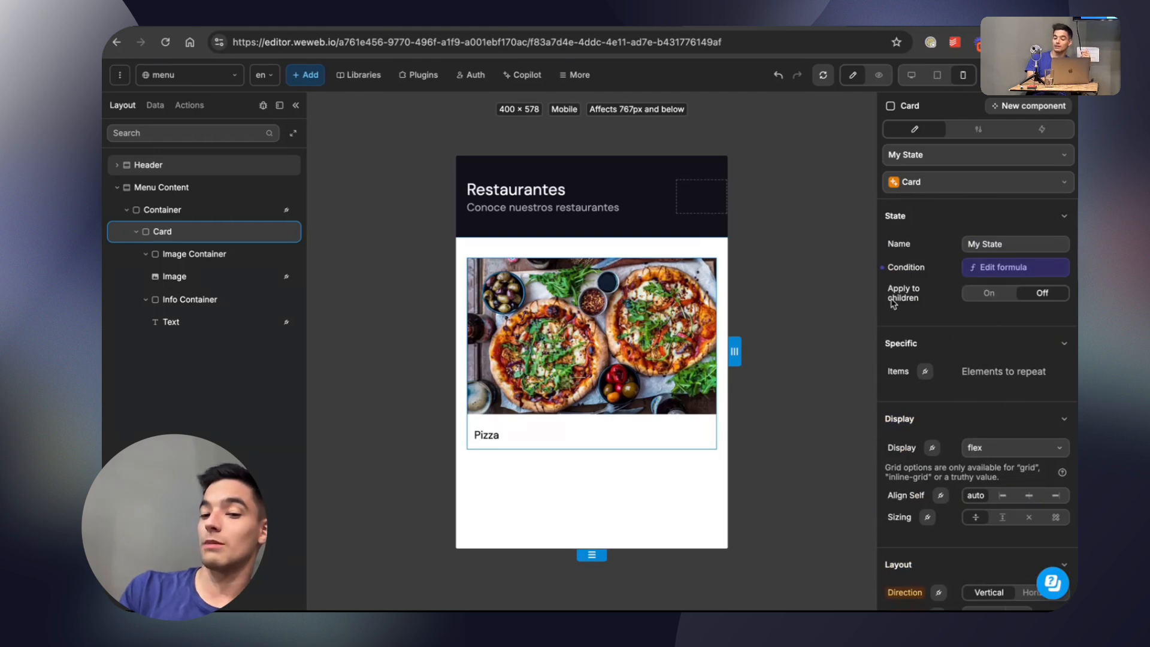
Collapse the Card's inner containers in the element tree and turn on Apply to children for its My State.
click(145, 254)
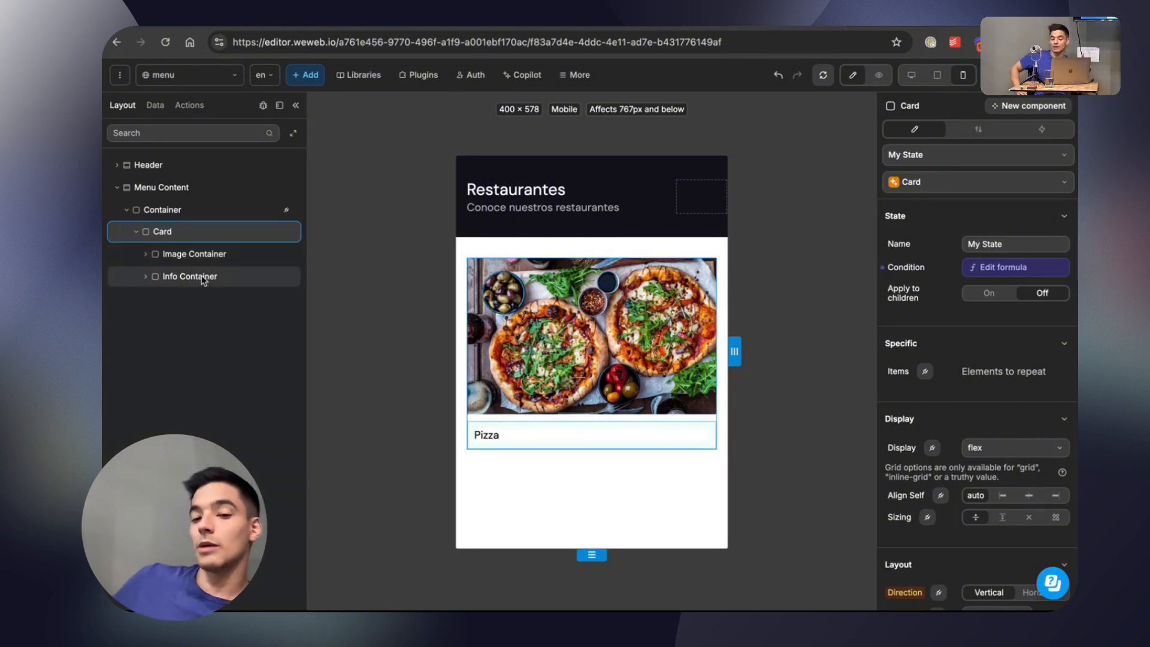
click(204, 256)
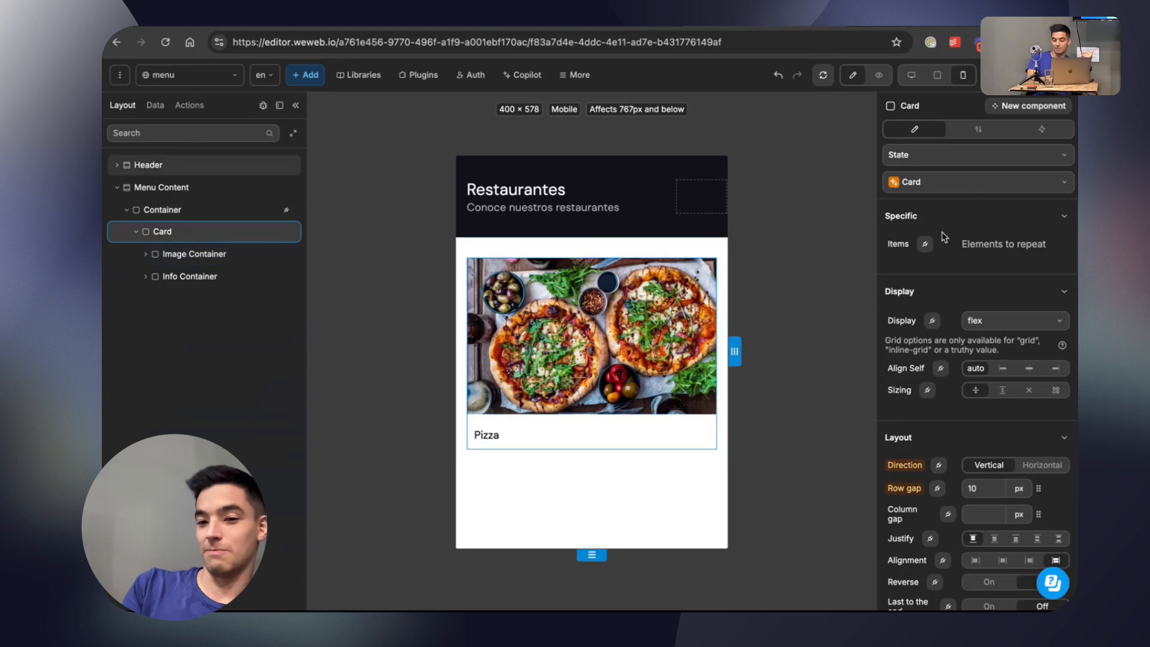
click(993, 156)
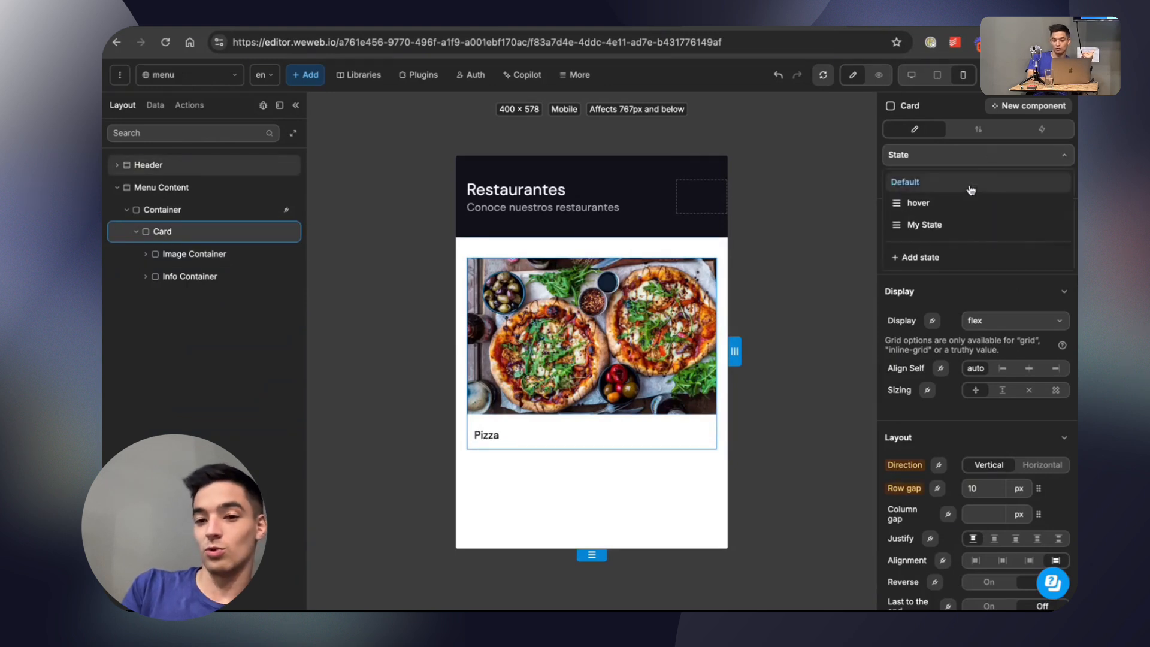
click(958, 223)
click(994, 296)
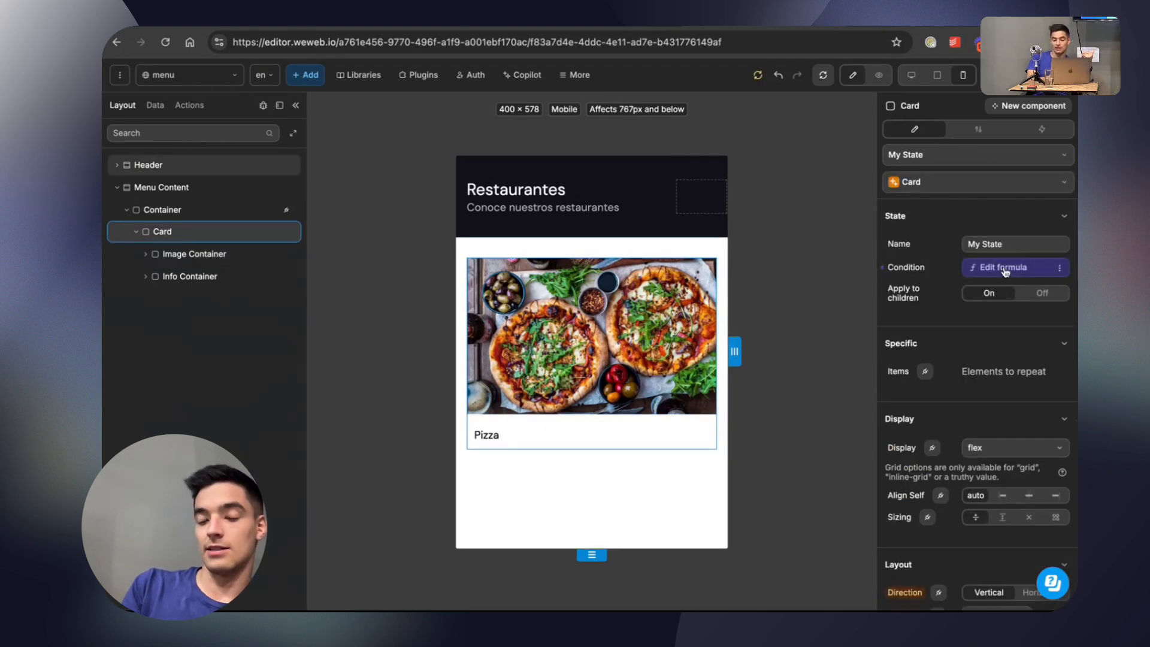
Add the inherited Card:My State state to the Image Container and look through its transform, transition and animation options.
click(187, 254)
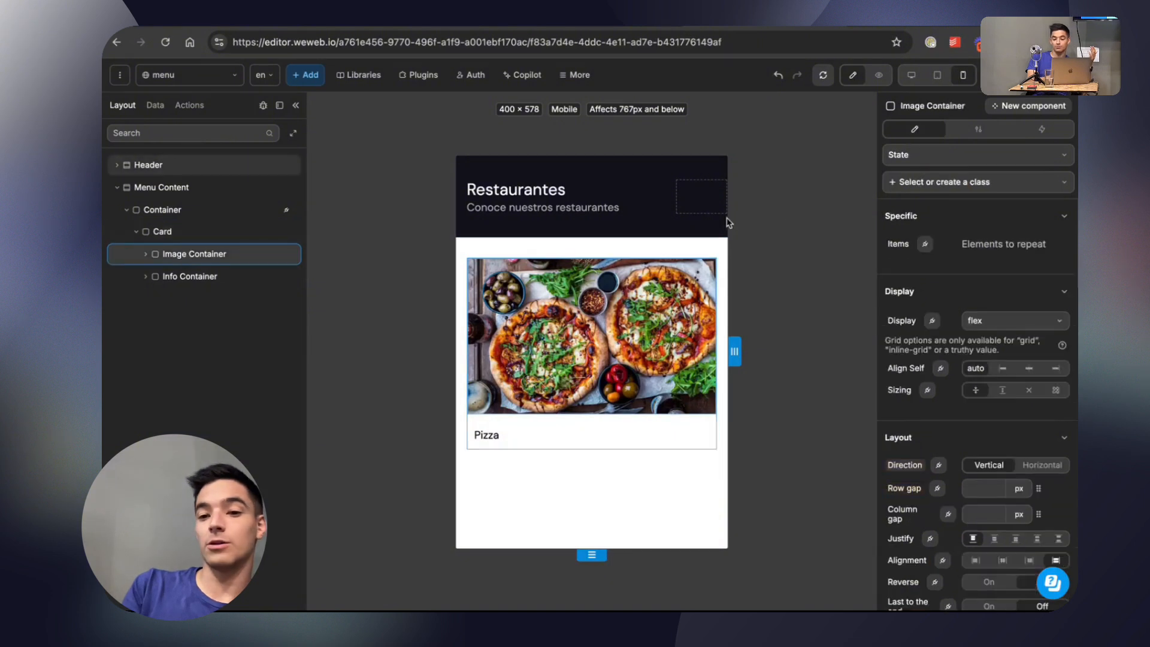
click(933, 157)
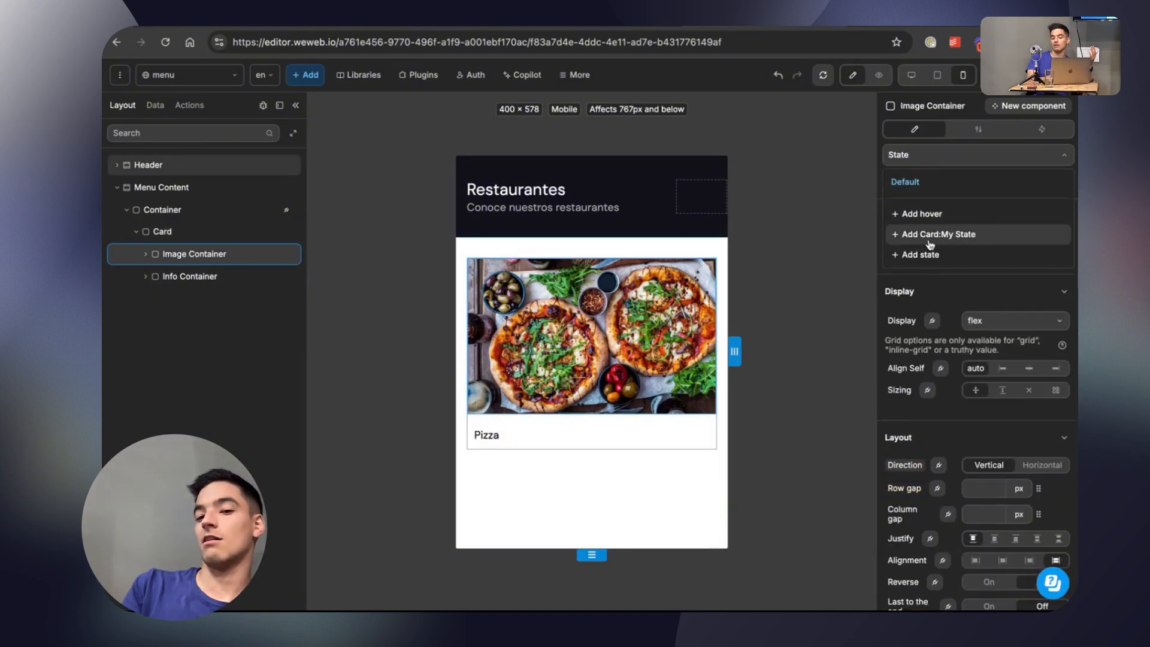
click(975, 239)
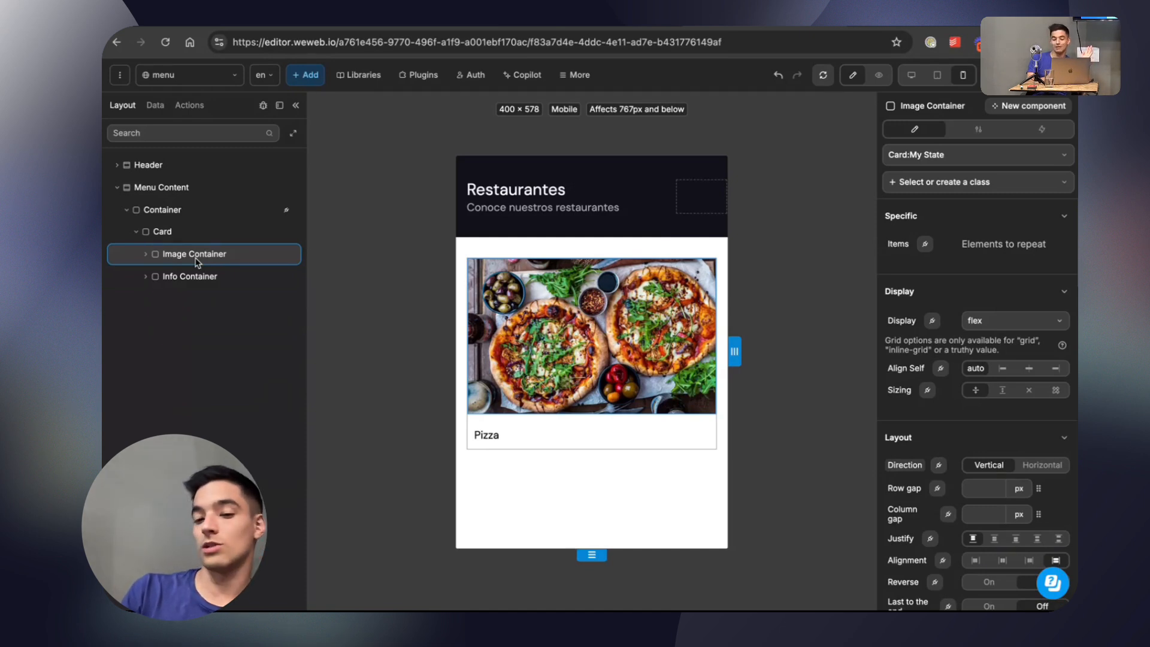
scroll(1000, 327, down, 15)
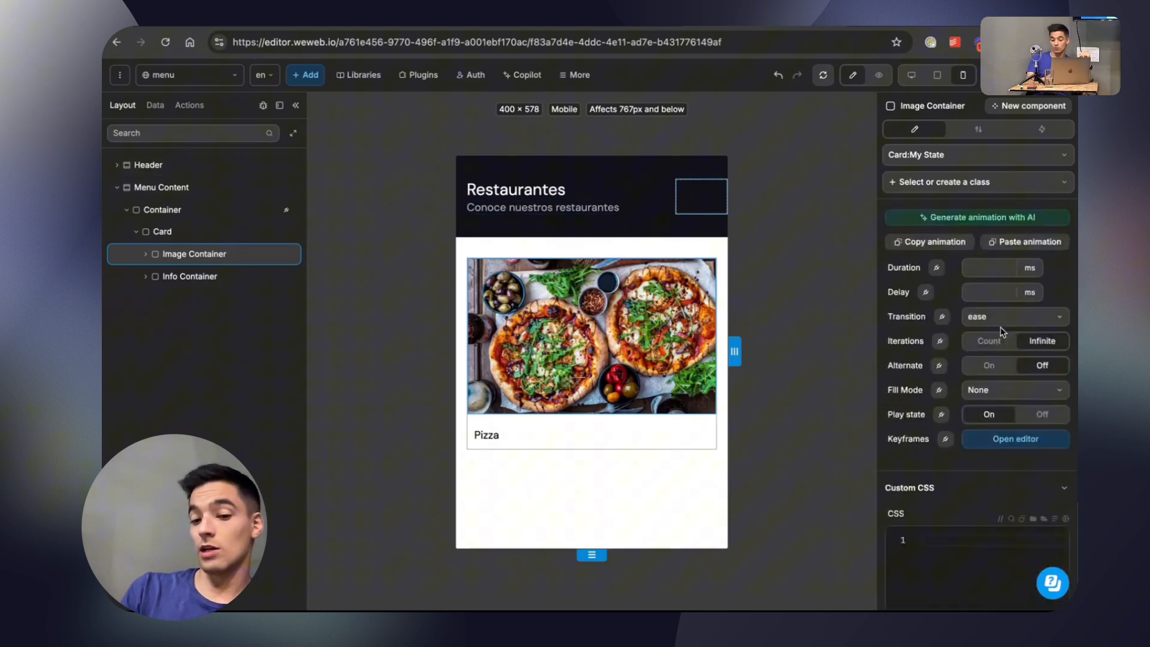
scroll(1000, 330, up, 6)
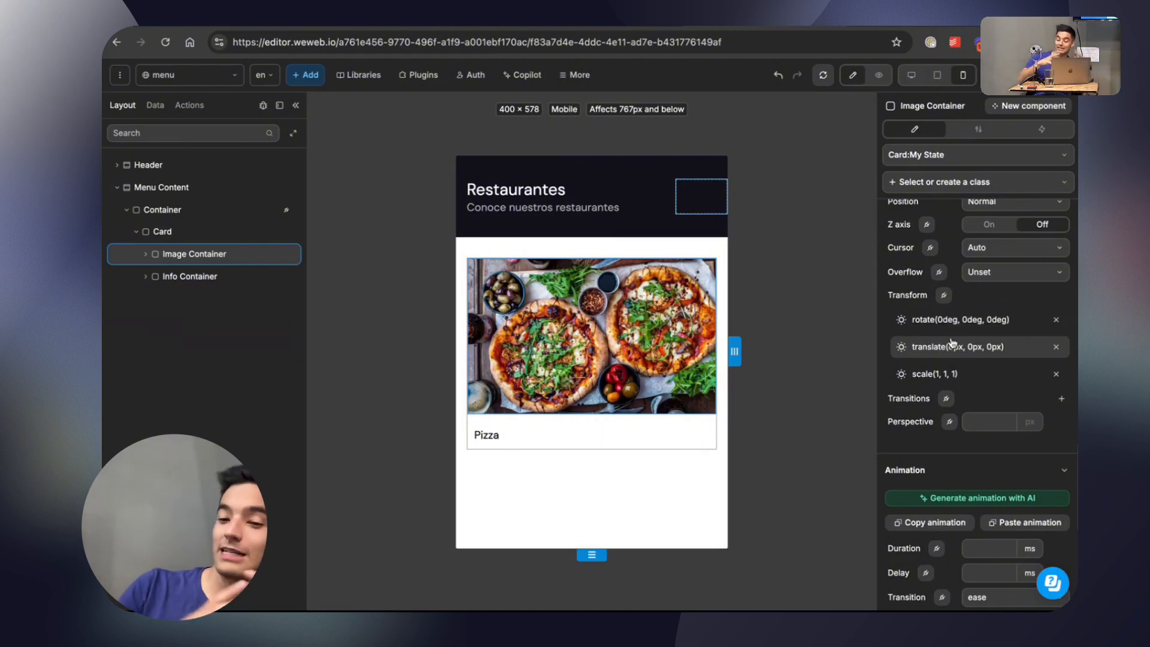
scroll(952, 343, down, 2)
scroll(958, 359, up, 3)
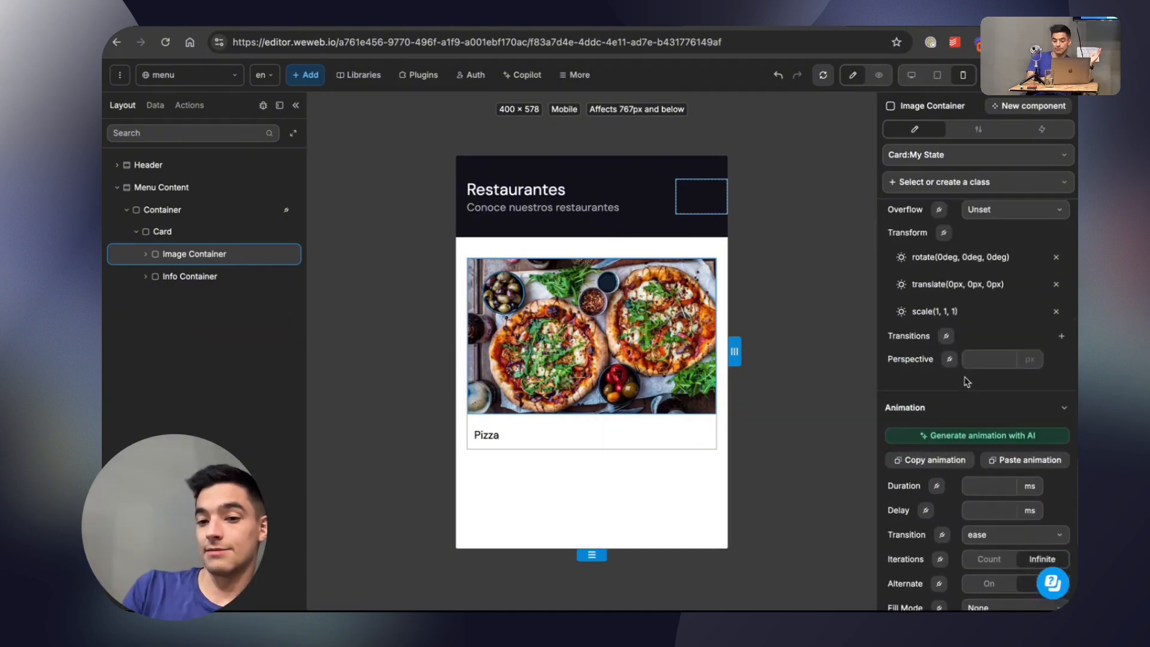
scroll(982, 420, down, 4)
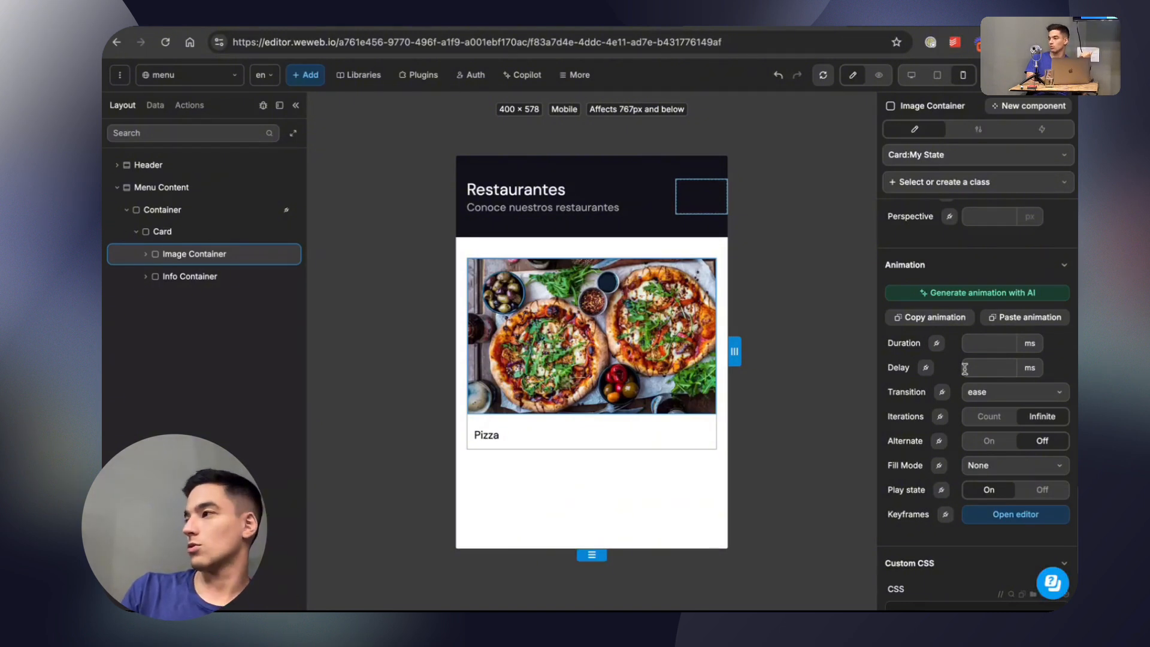
scroll(982, 360, up, 10)
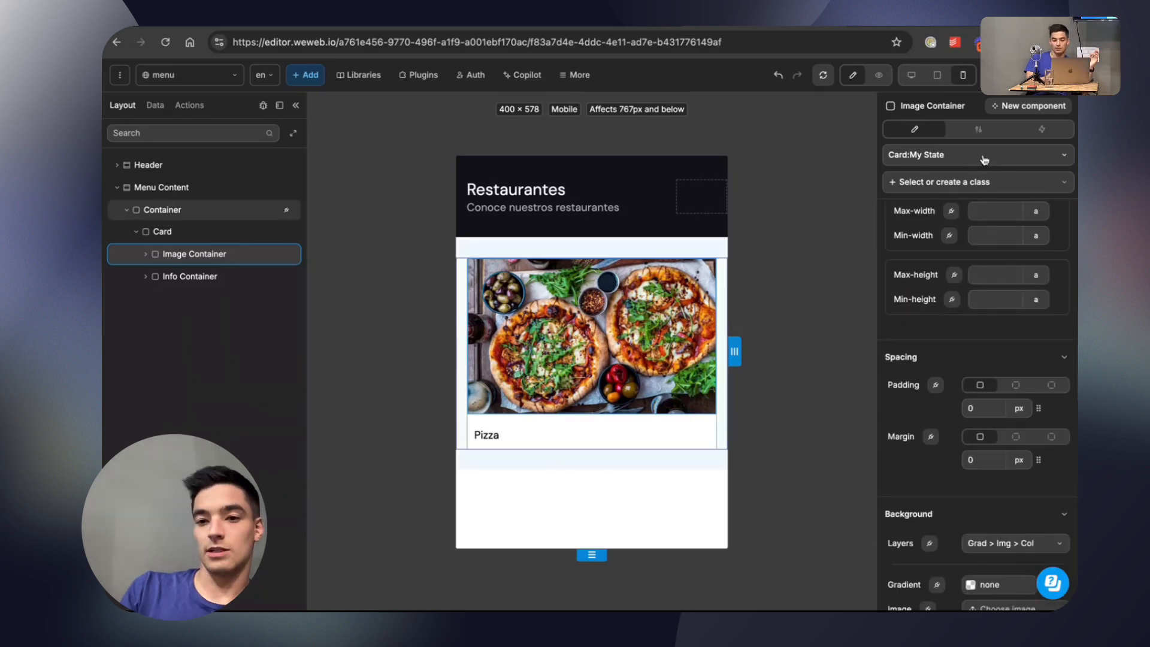
Delete My State from the Card's states.
click(215, 232)
click(983, 162)
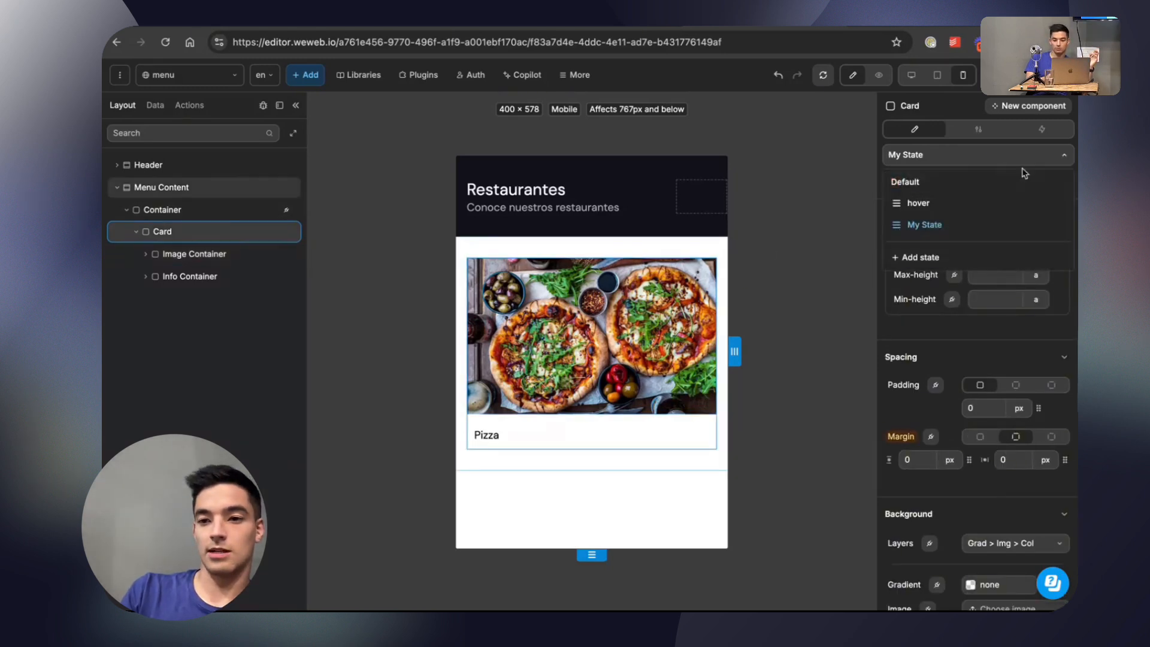
click(1062, 228)
click(930, 339)
scroll(949, 251, up, 10)
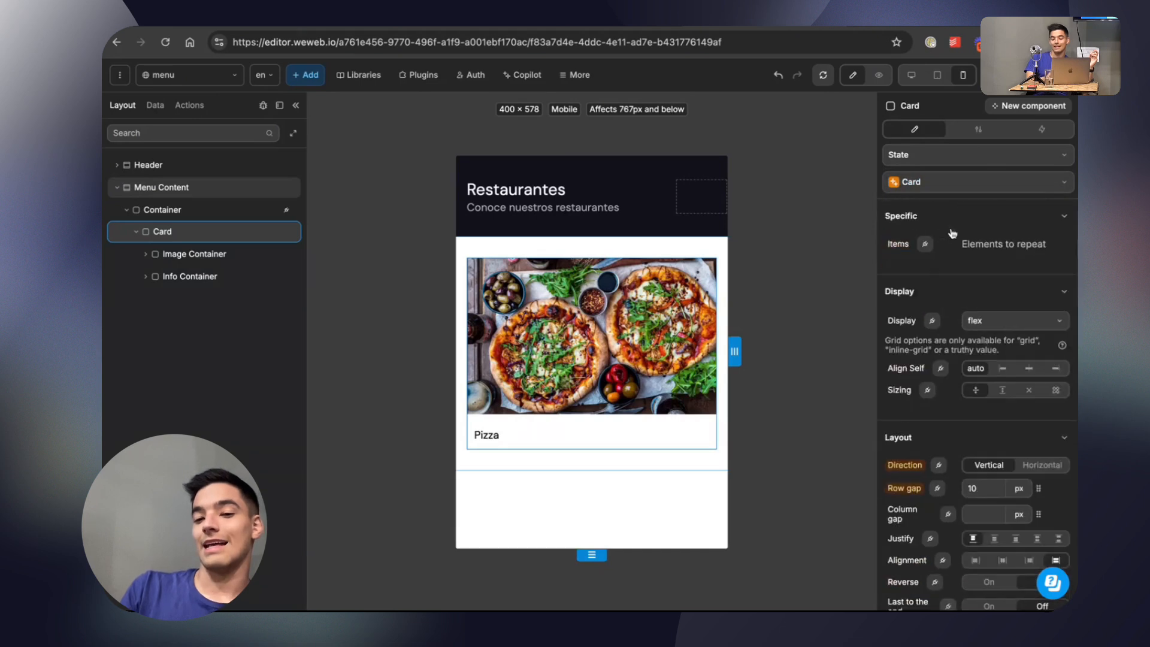
View the options for creating a subclass of the Card class and leave without creating one.
click(953, 185)
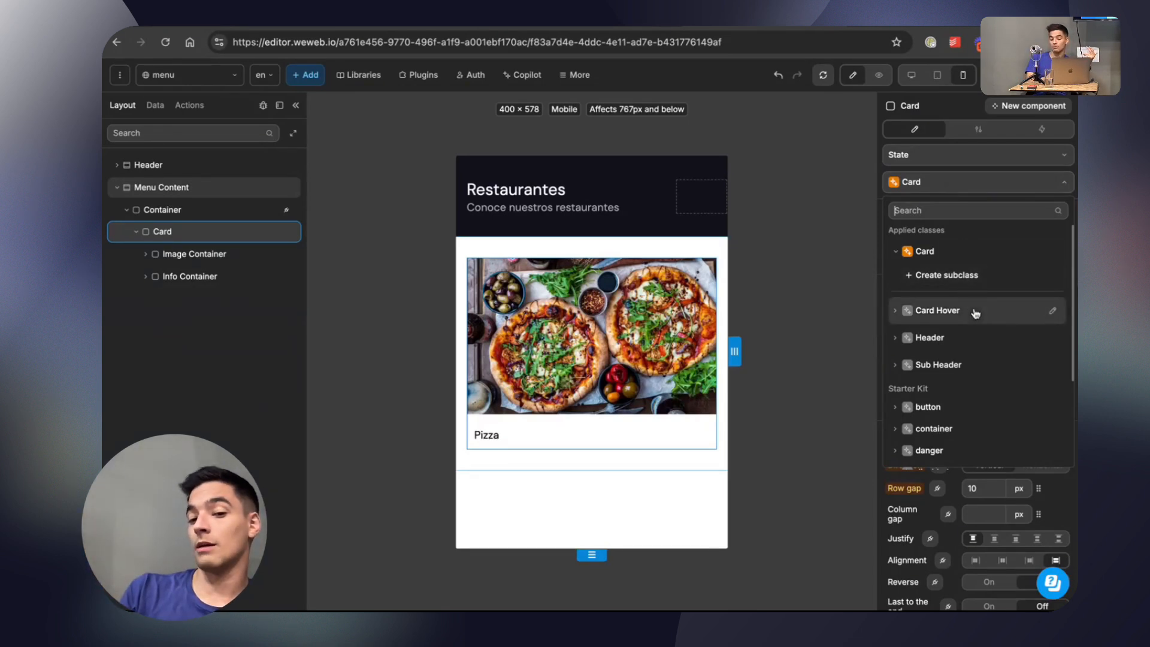
click(950, 285)
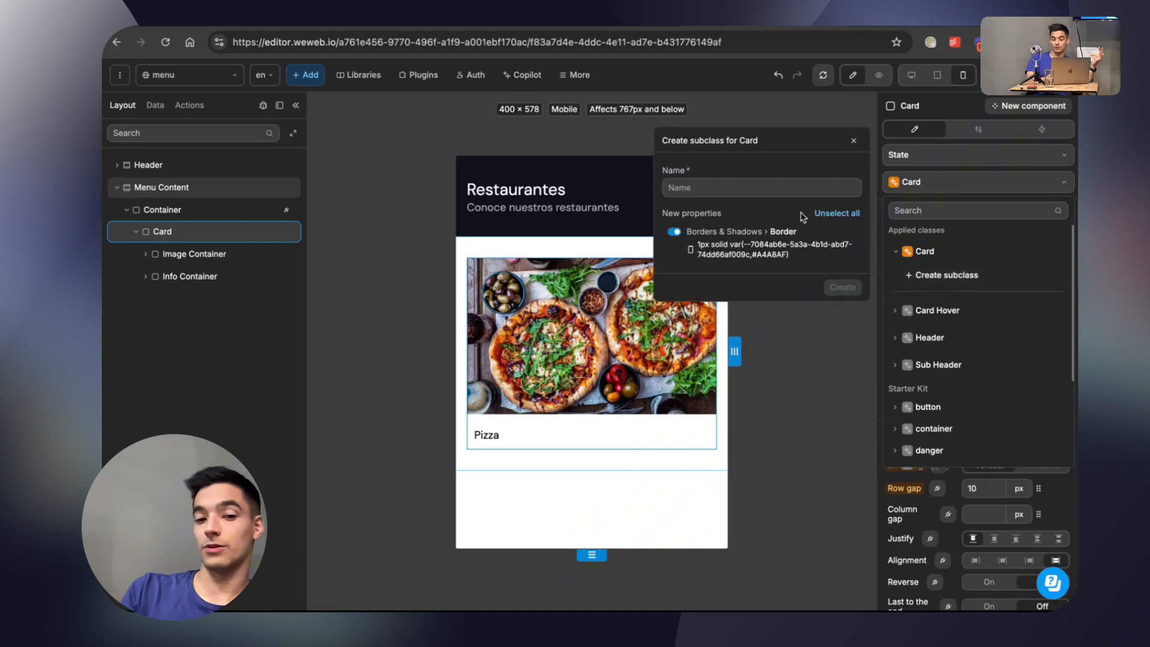
click(854, 142)
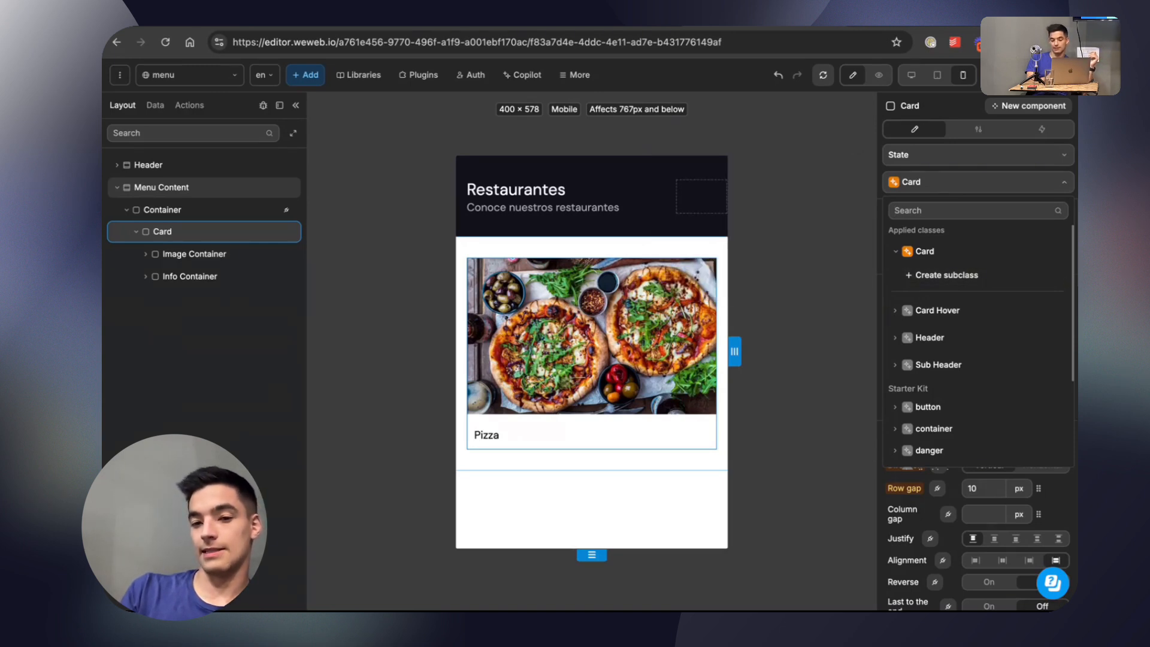
View the project files manager with its upload option, and close it.
click(576, 74)
click(636, 197)
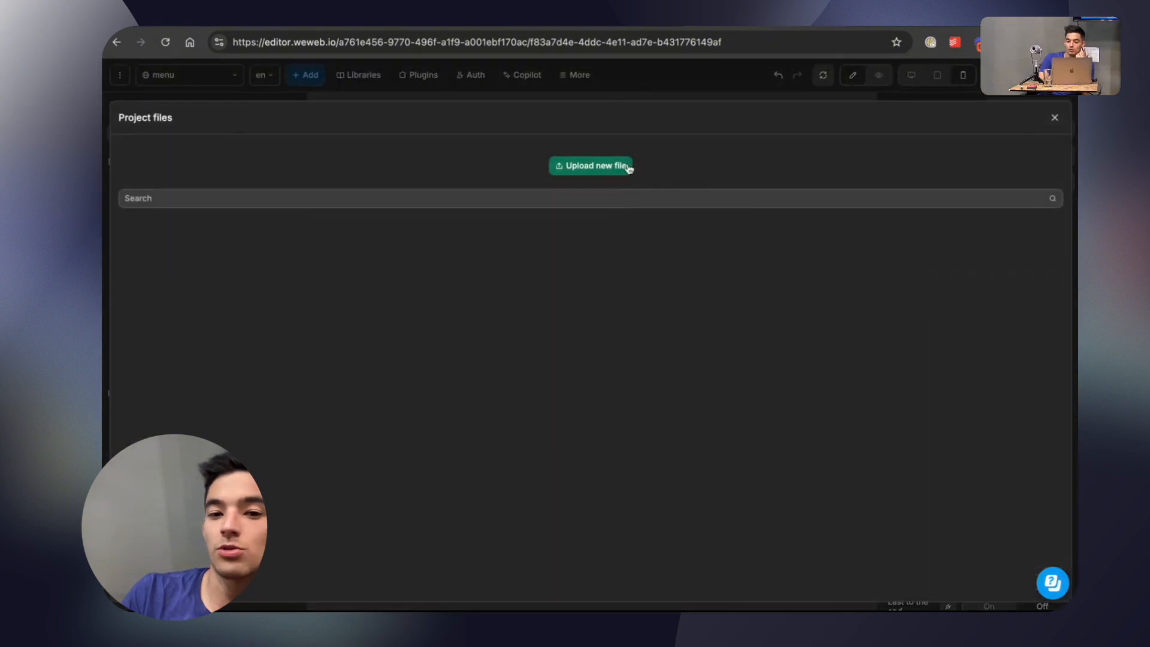
click(1054, 119)
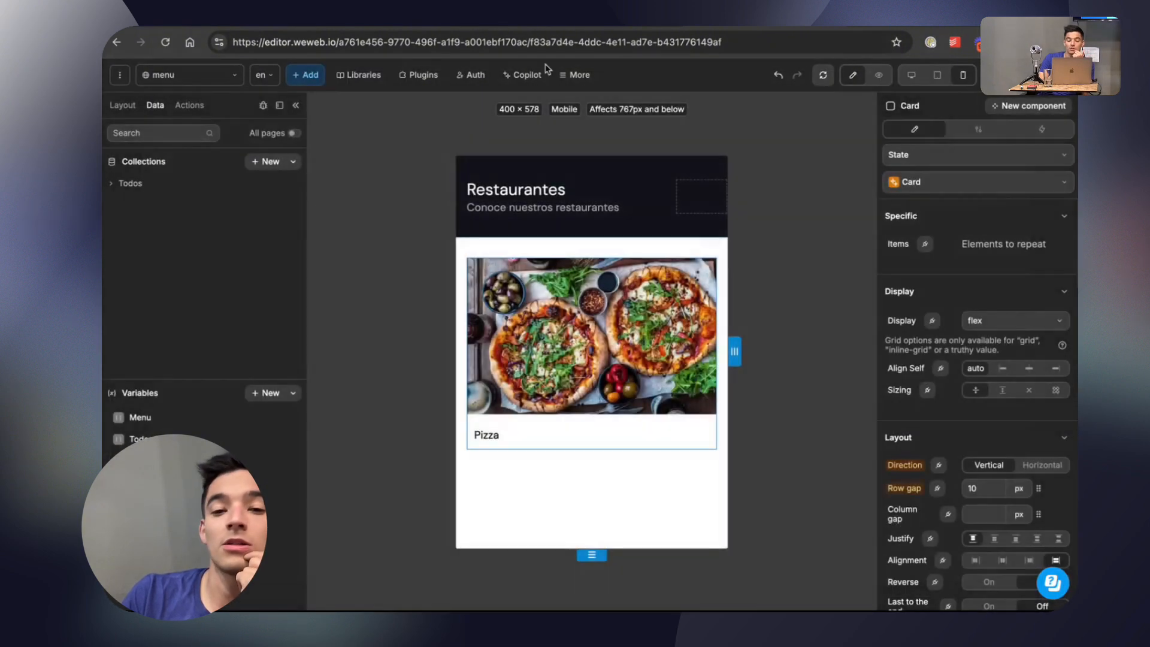
Browse the Google fonts that can be added to the project fonts, without selecting one.
click(578, 75)
click(592, 217)
scroll(541, 315, down, 10)
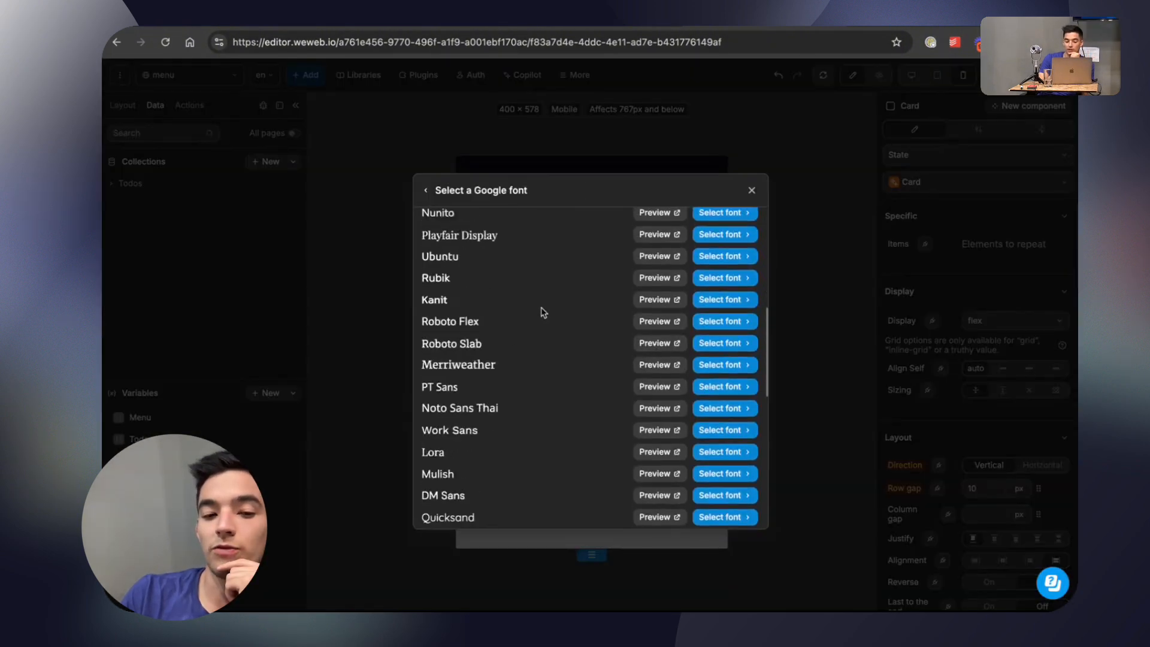
scroll(542, 321, up, 10)
click(752, 189)
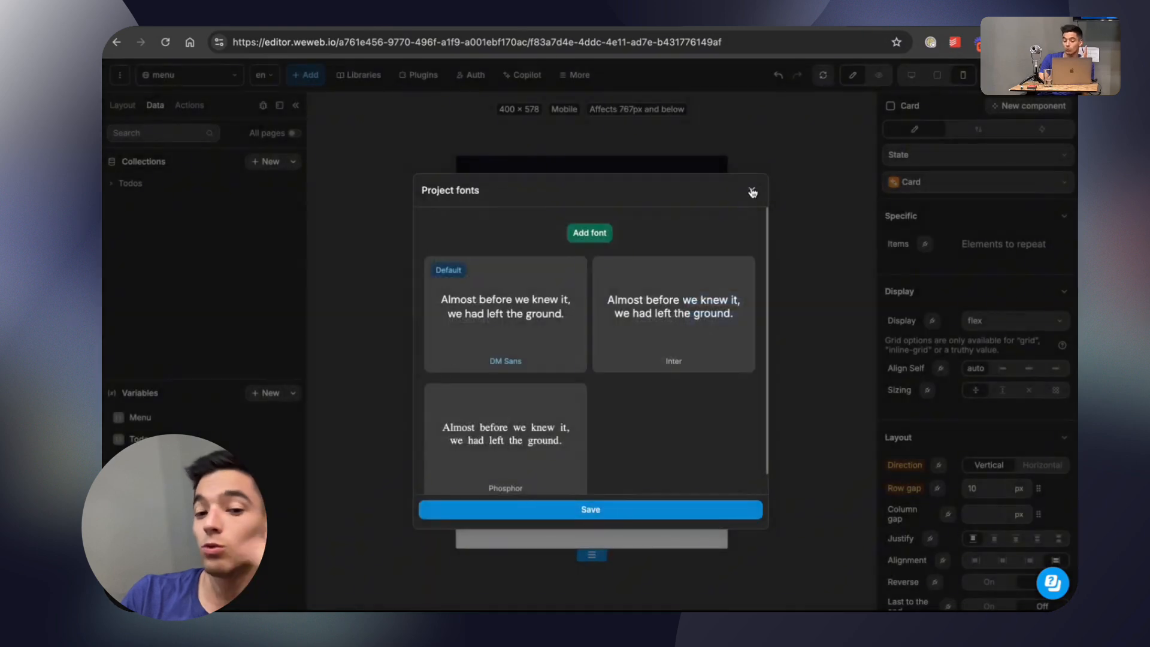
View the Google import and upload options for adding a project font, and close the project fonts without adding one.
click(590, 232)
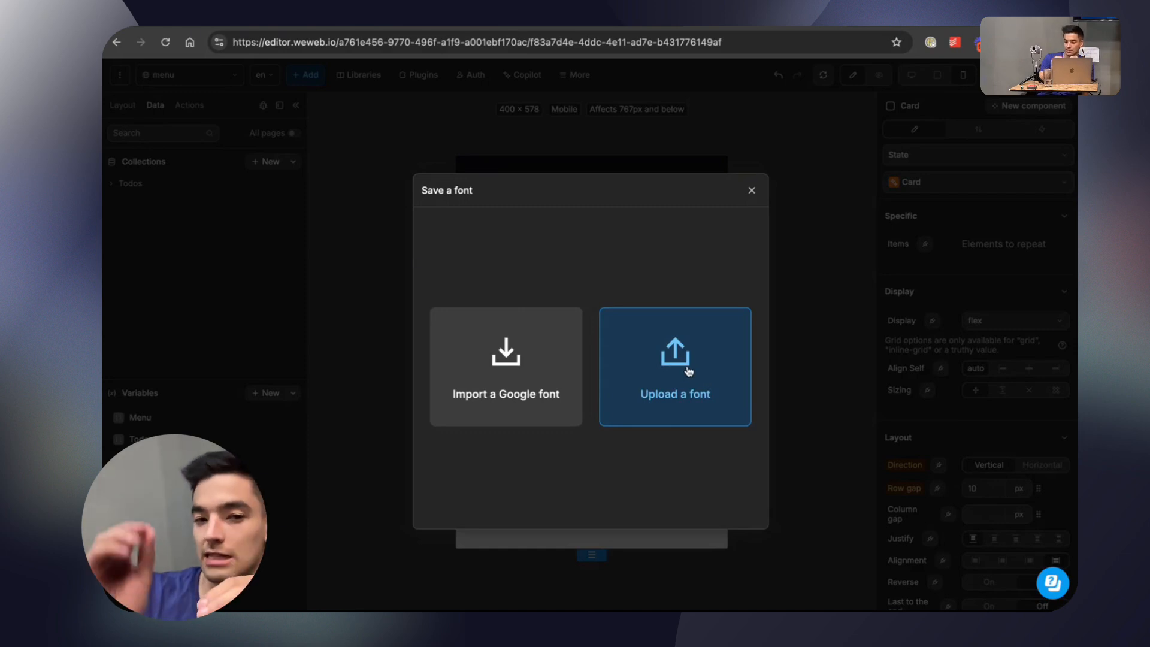
click(752, 189)
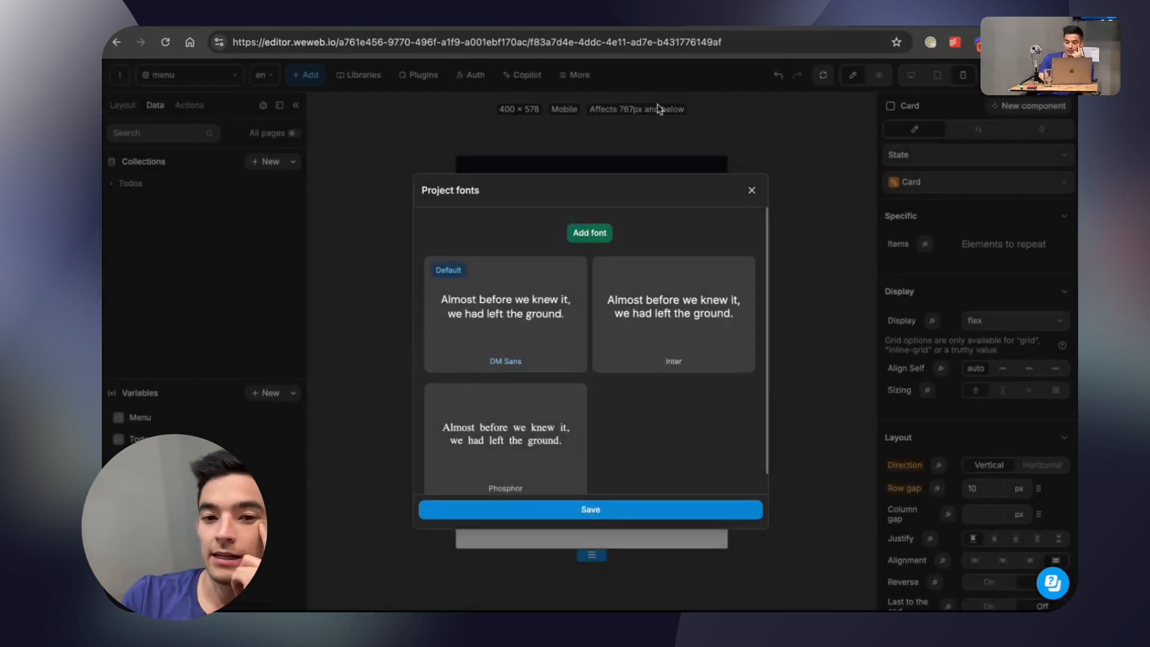
click(752, 191)
View the project's icon sets and close the list without changing them.
click(575, 77)
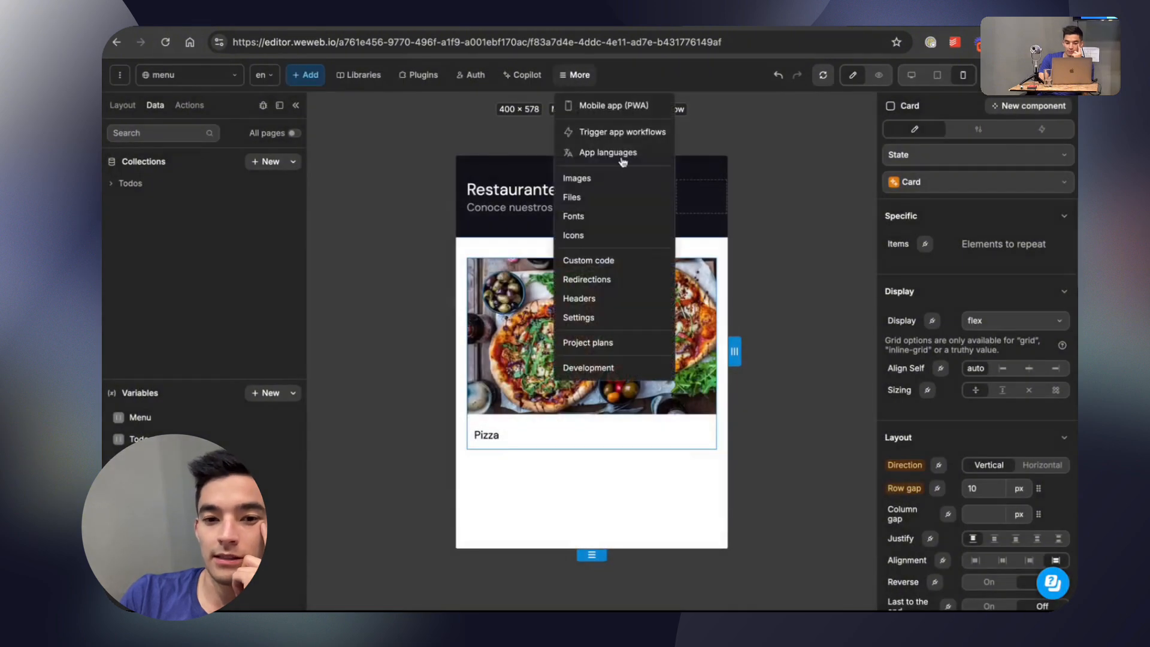
click(616, 227)
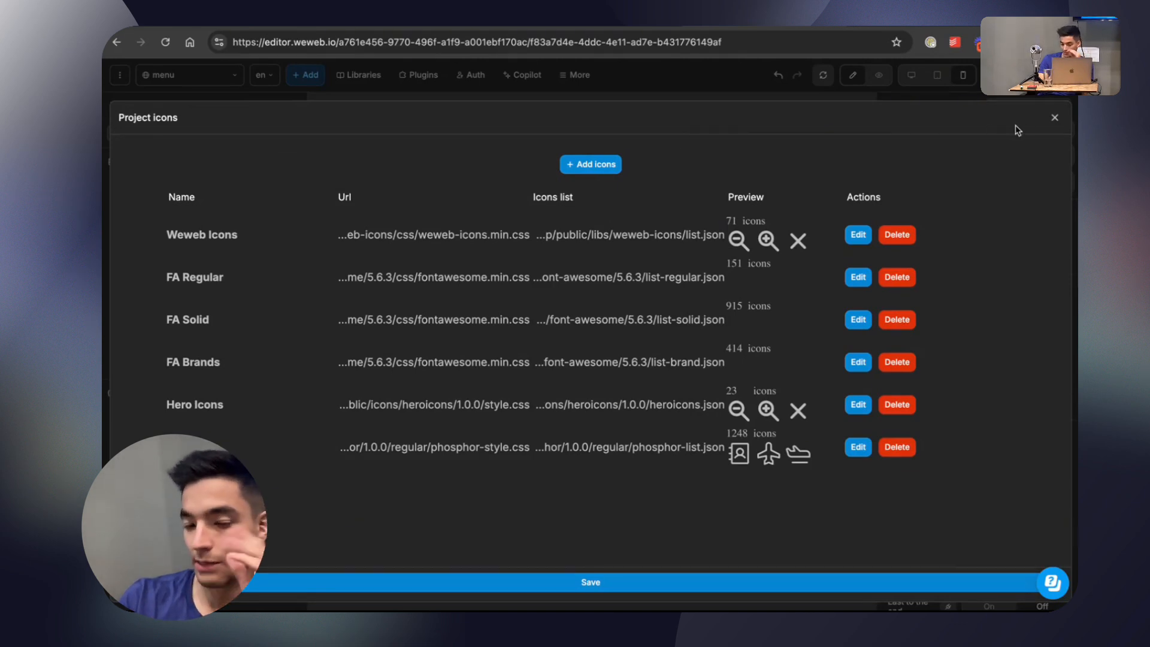
click(1054, 117)
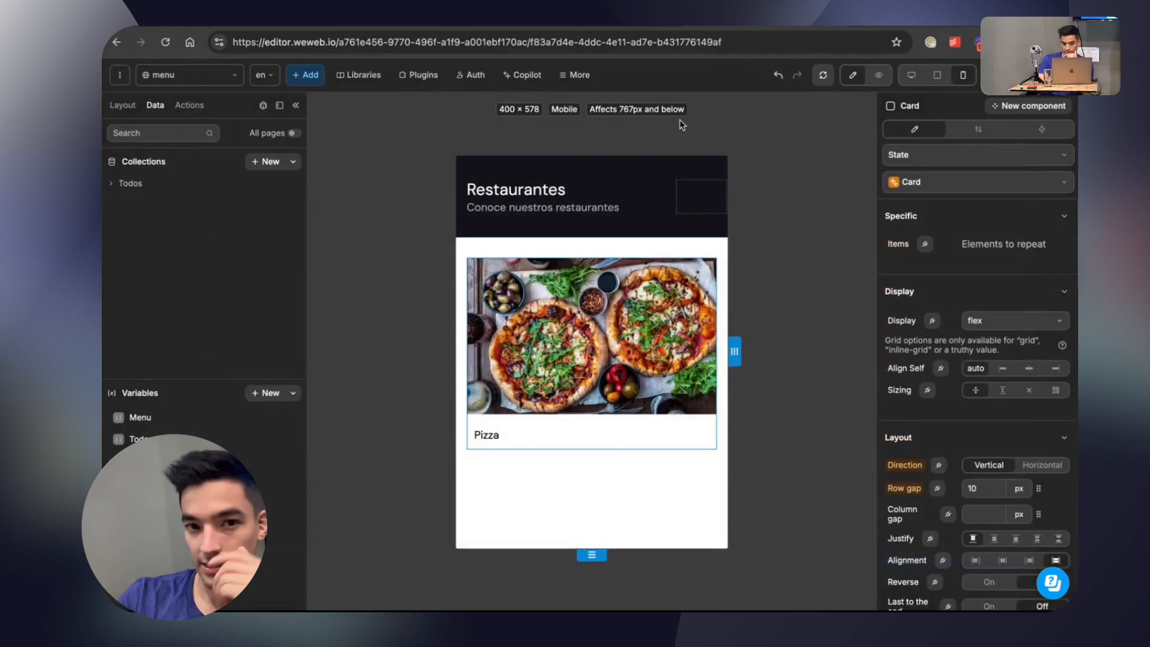
click(361, 168)
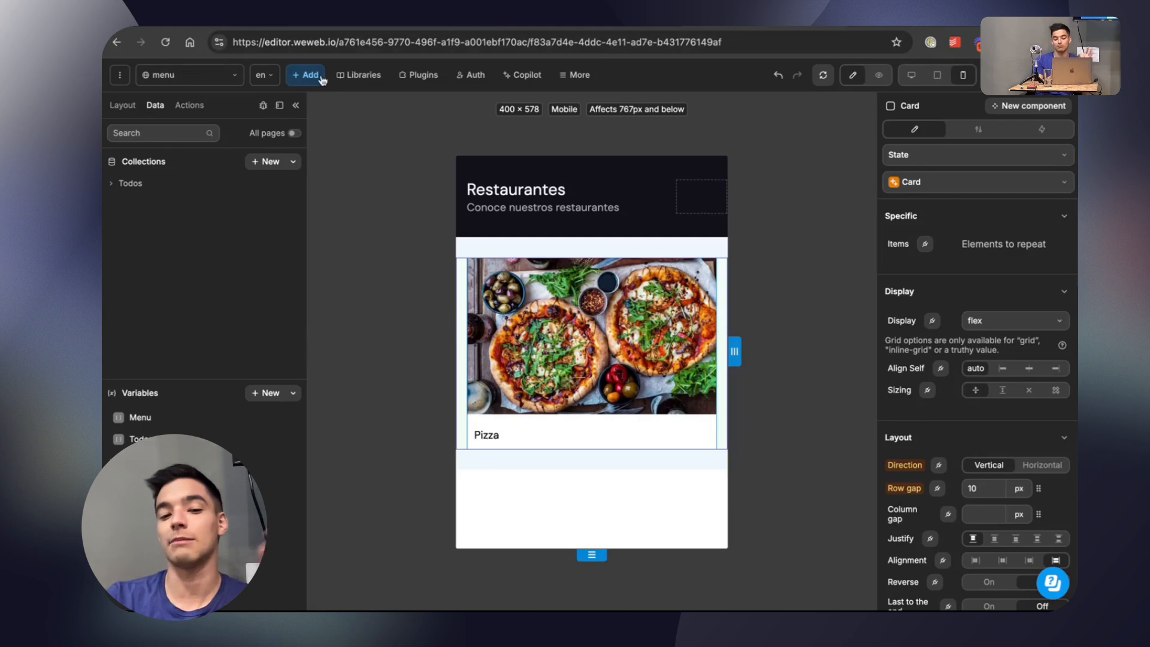
Create a page named menu-2 copied from the menu page, with the Header and Menu Content sections linked.
click(227, 75)
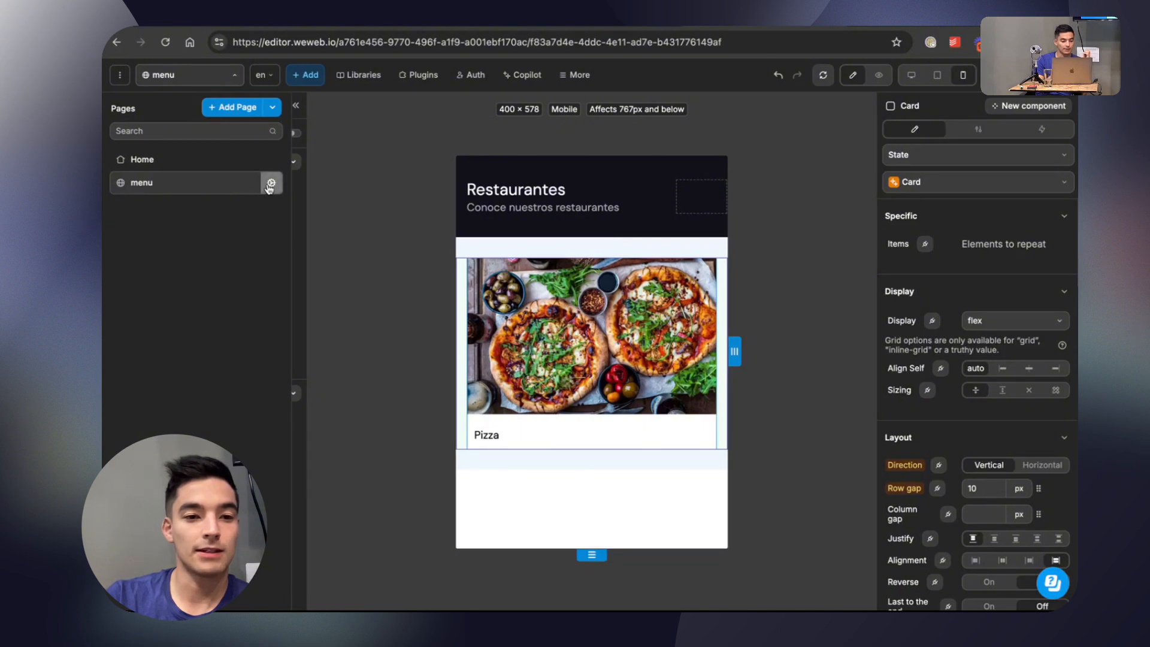
click(237, 111)
click(371, 229)
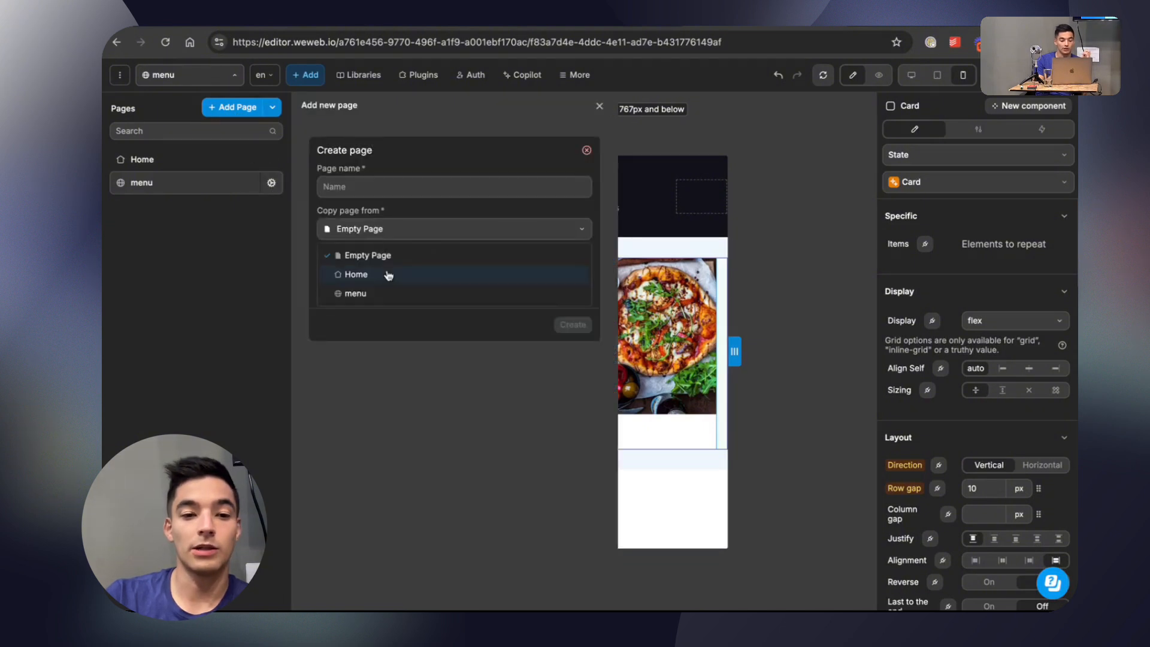
click(383, 293)
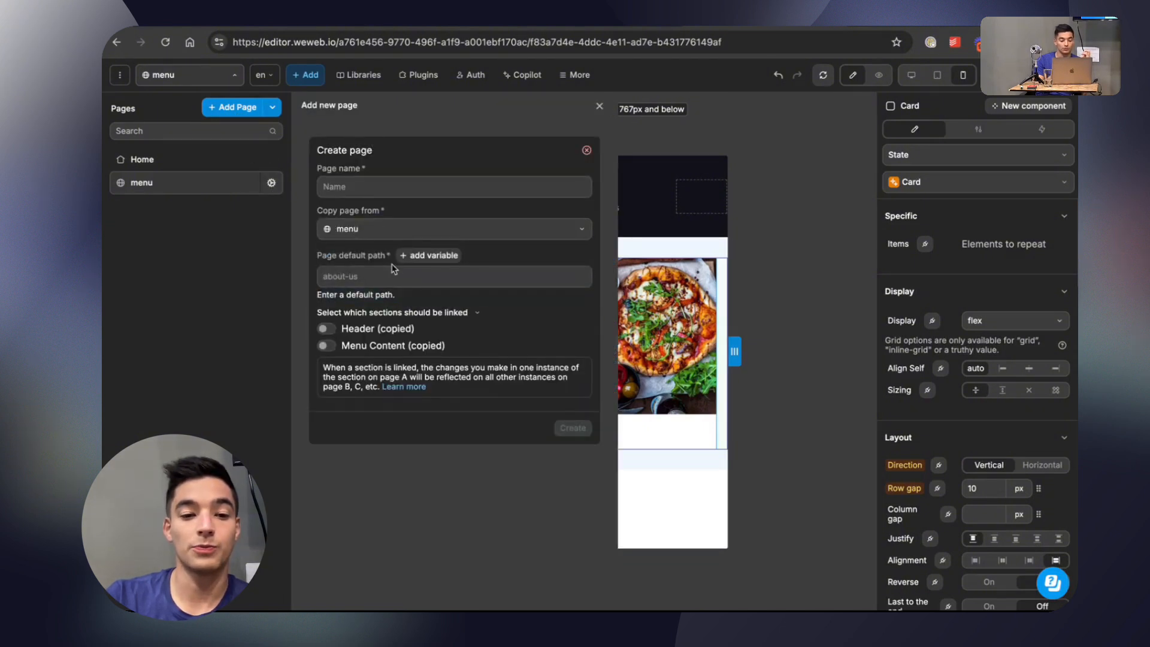
click(327, 329)
click(328, 345)
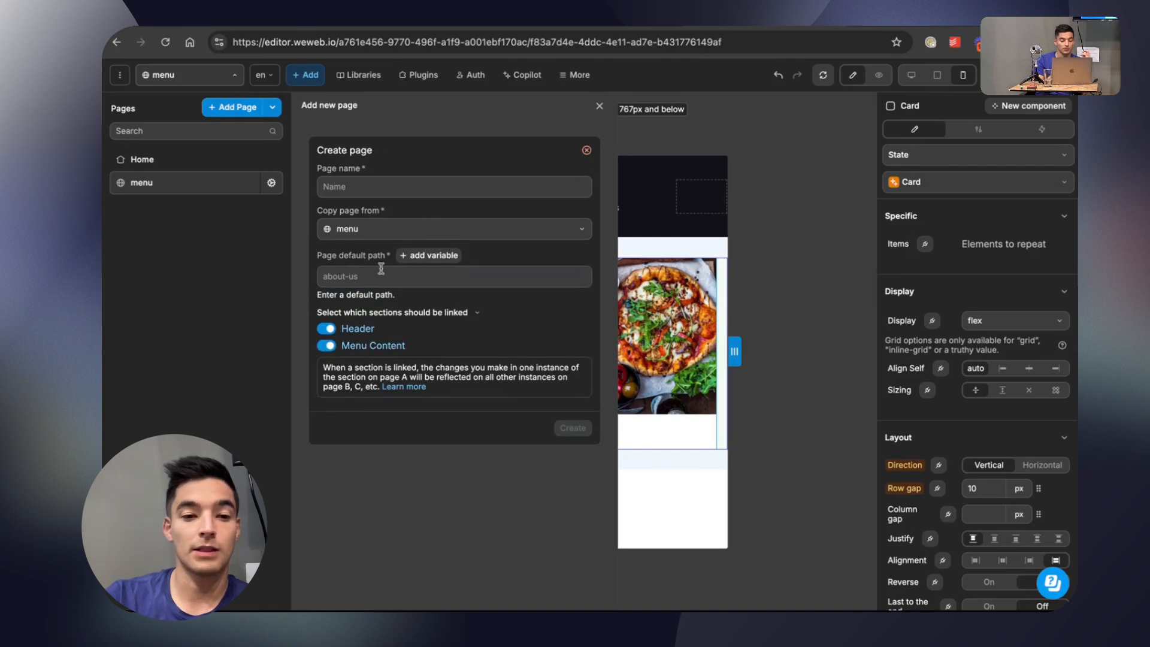
click(364, 186)
text(menu-2)
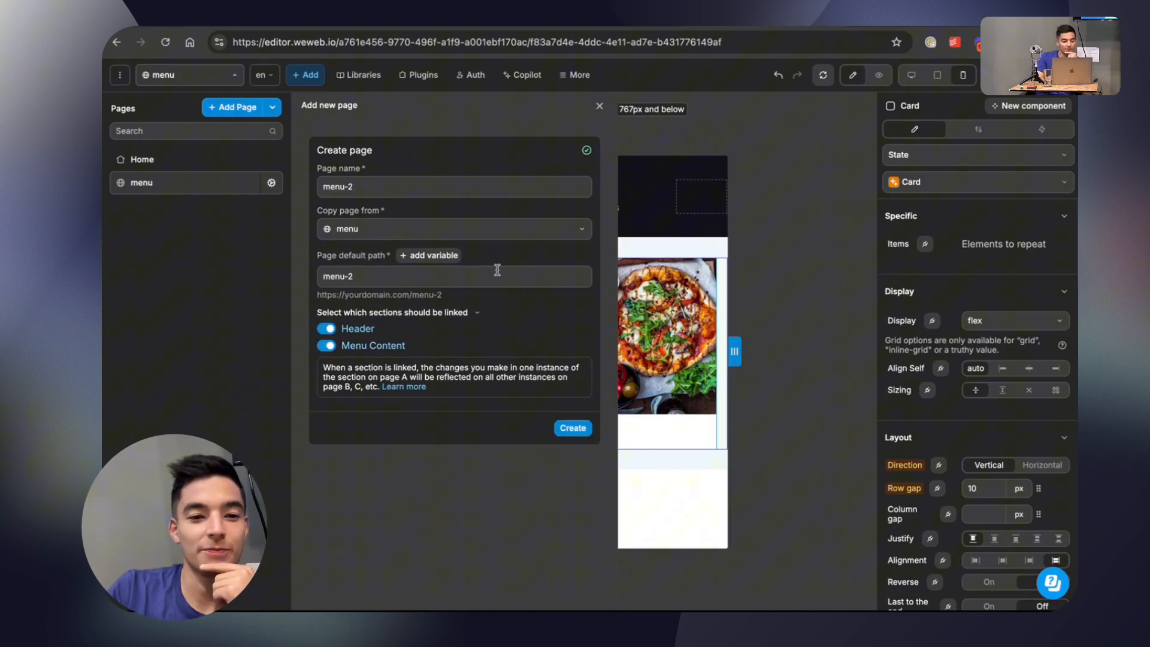
click(572, 428)
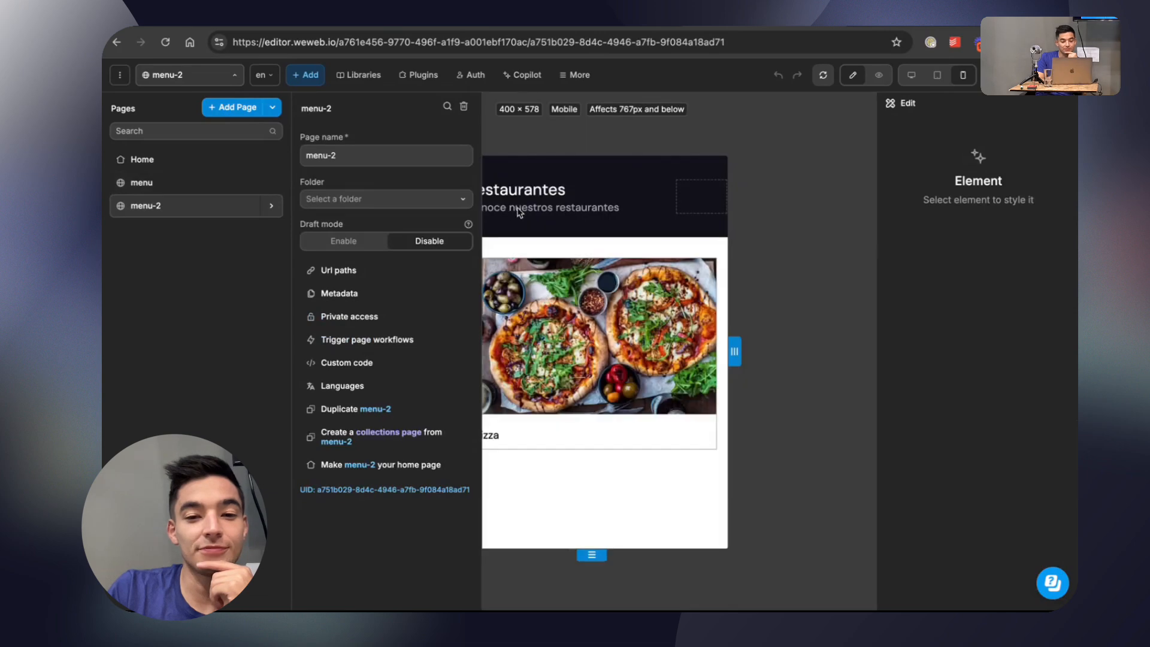
click(560, 150)
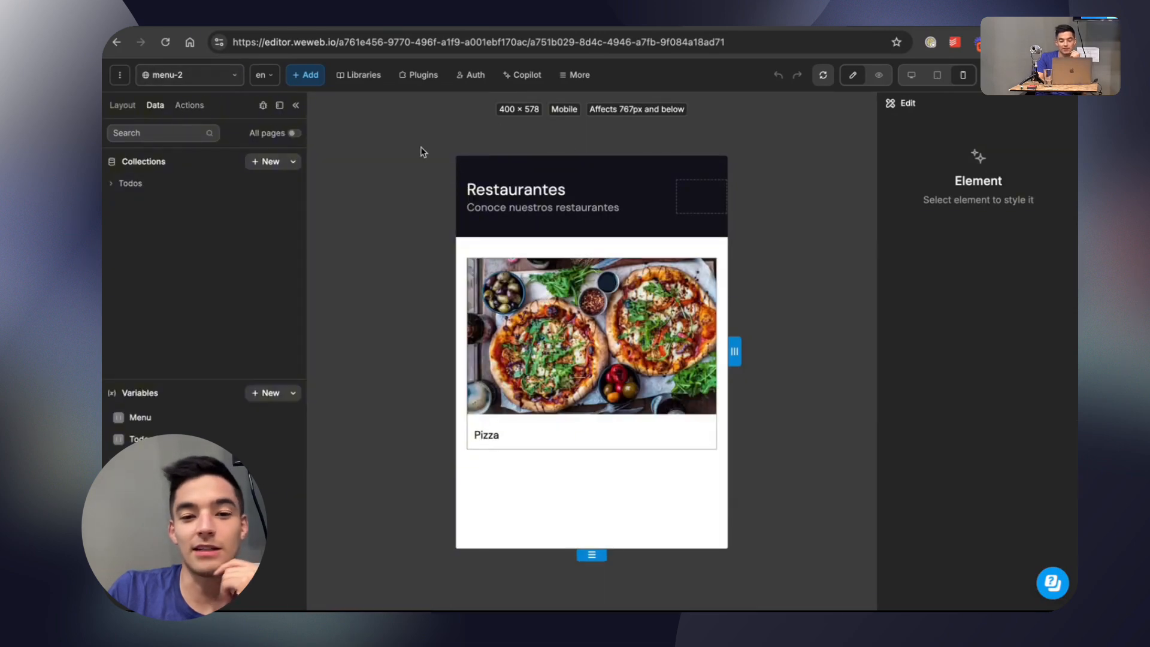
double_click(520, 185)
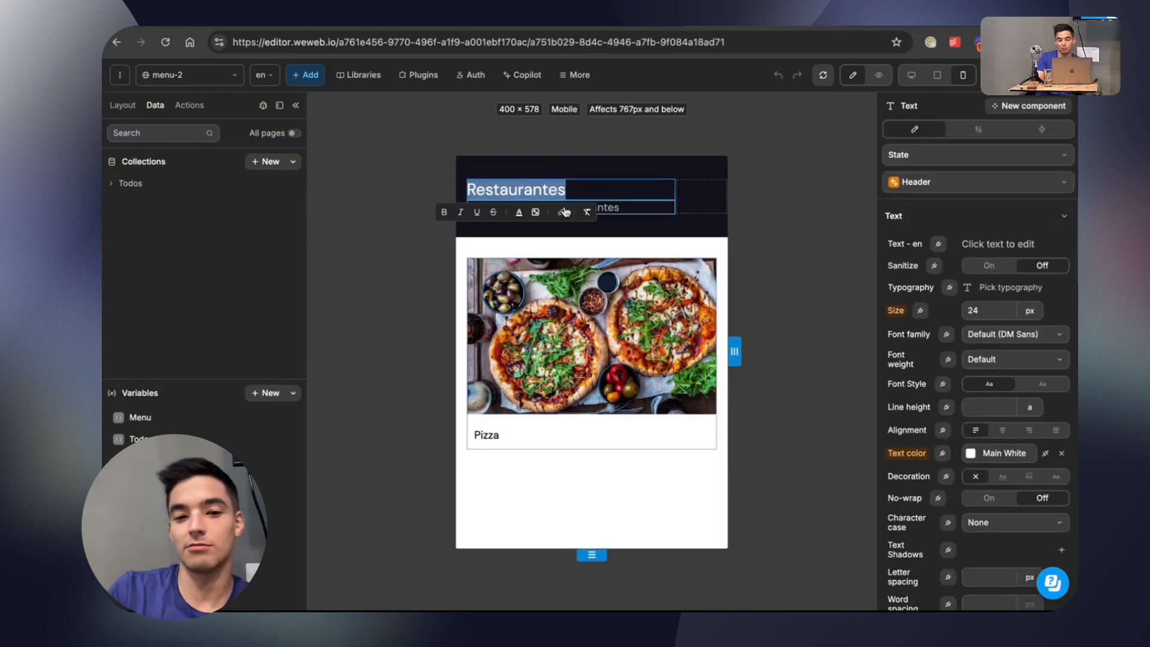
key(Right)
key(BackSpace)
key(BackSpace)
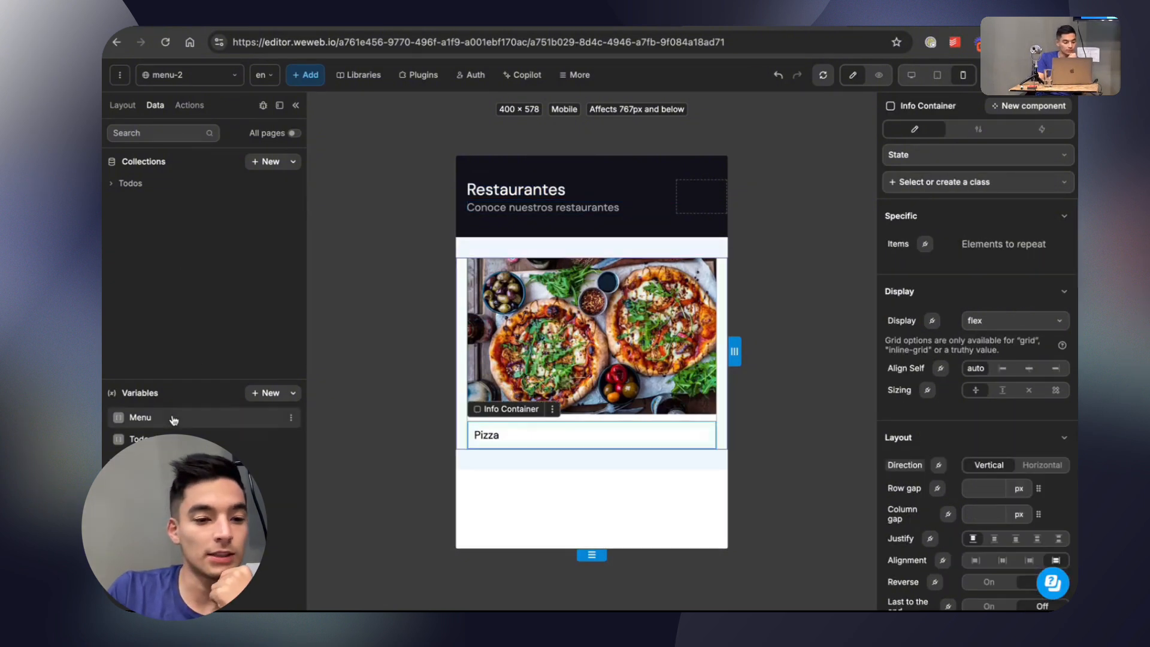
Duplicate the Menu variable and name the copy Menu 2.
click(144, 417)
click(291, 417)
click(321, 484)
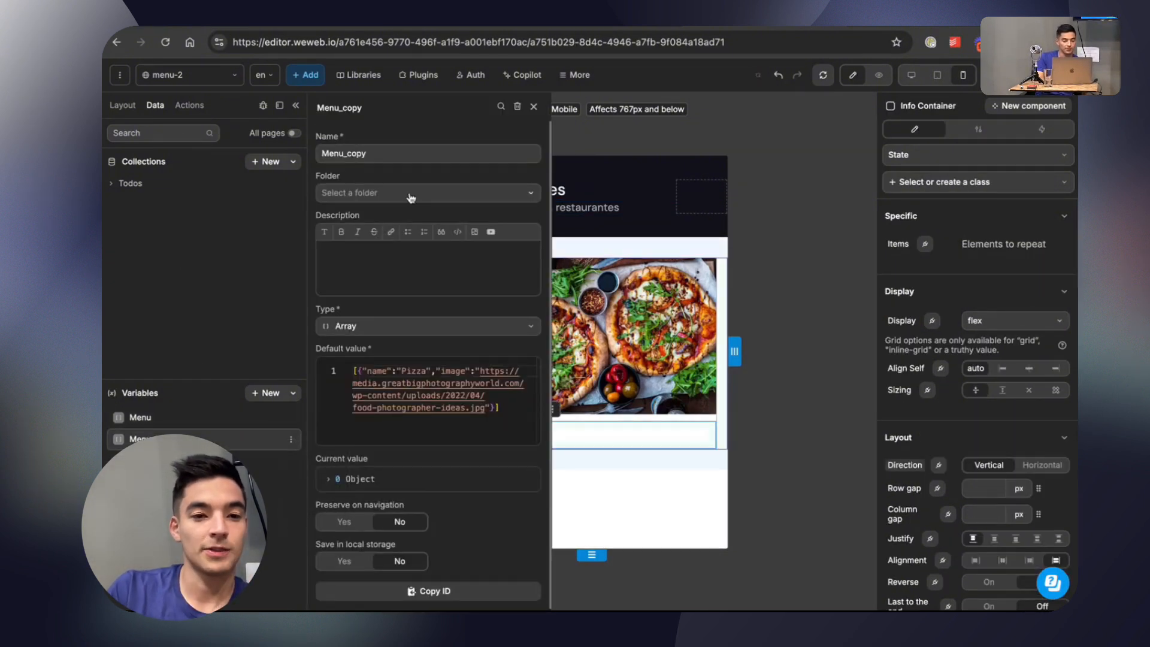
double_click(384, 152)
text(Menu 2)
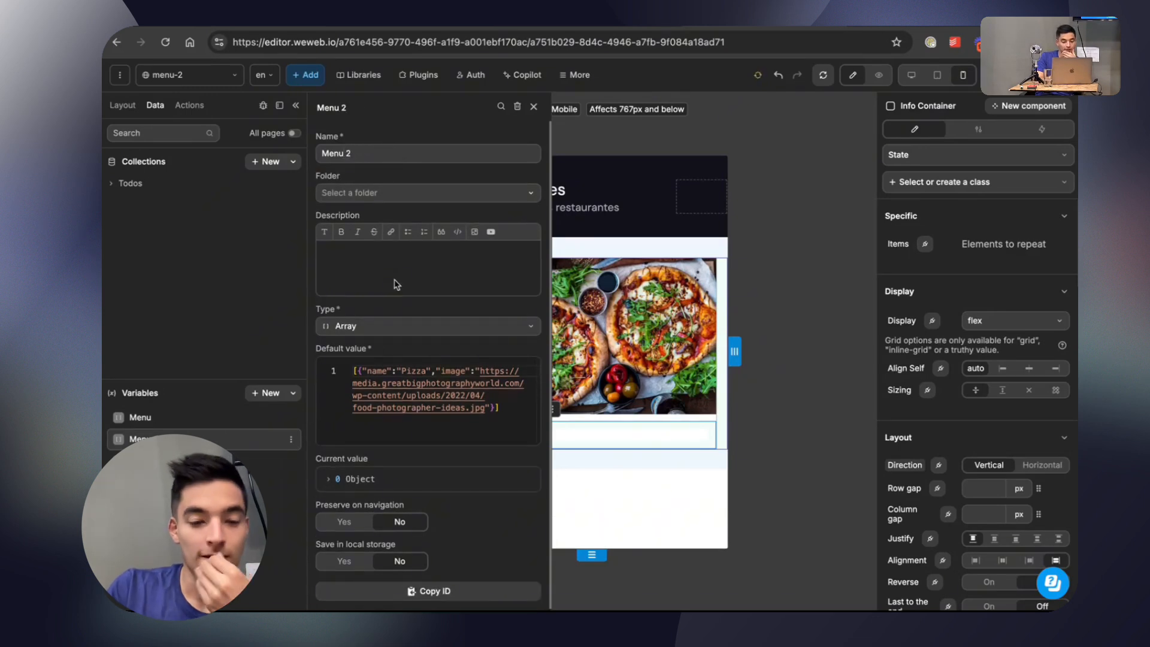
In Menu 2's default value, replace the image URL with the copied image address and set the name to Comida.
click(481, 369)
drag(481, 369, 485, 408)
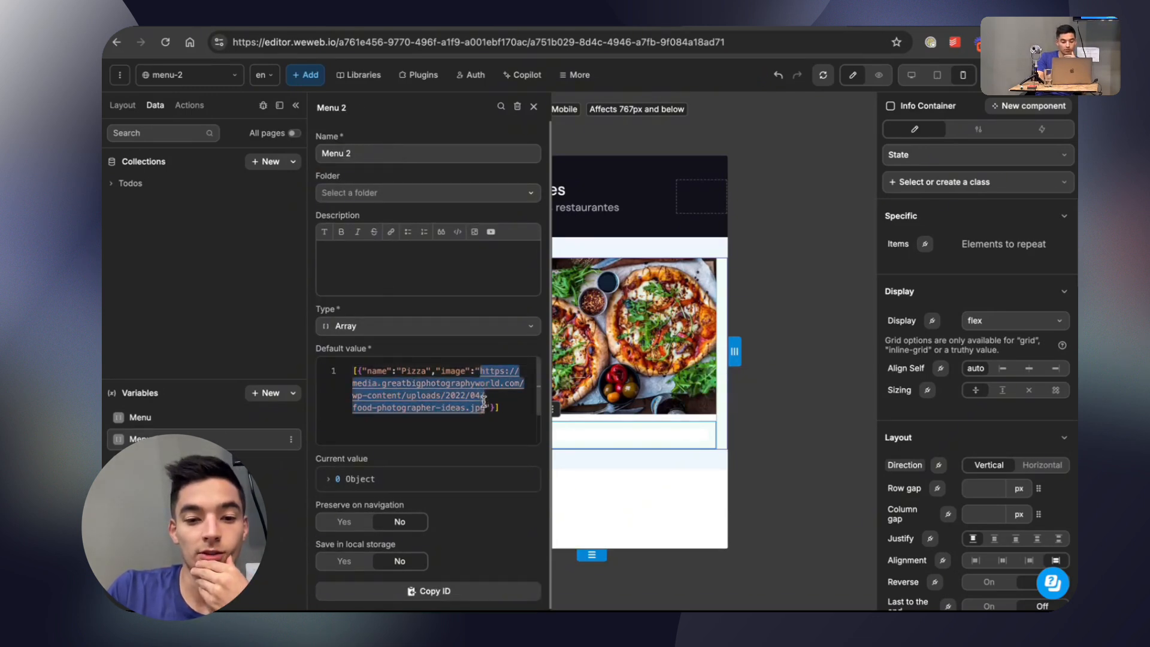
key(super+v)
double_click(407, 369)
text(Comida)
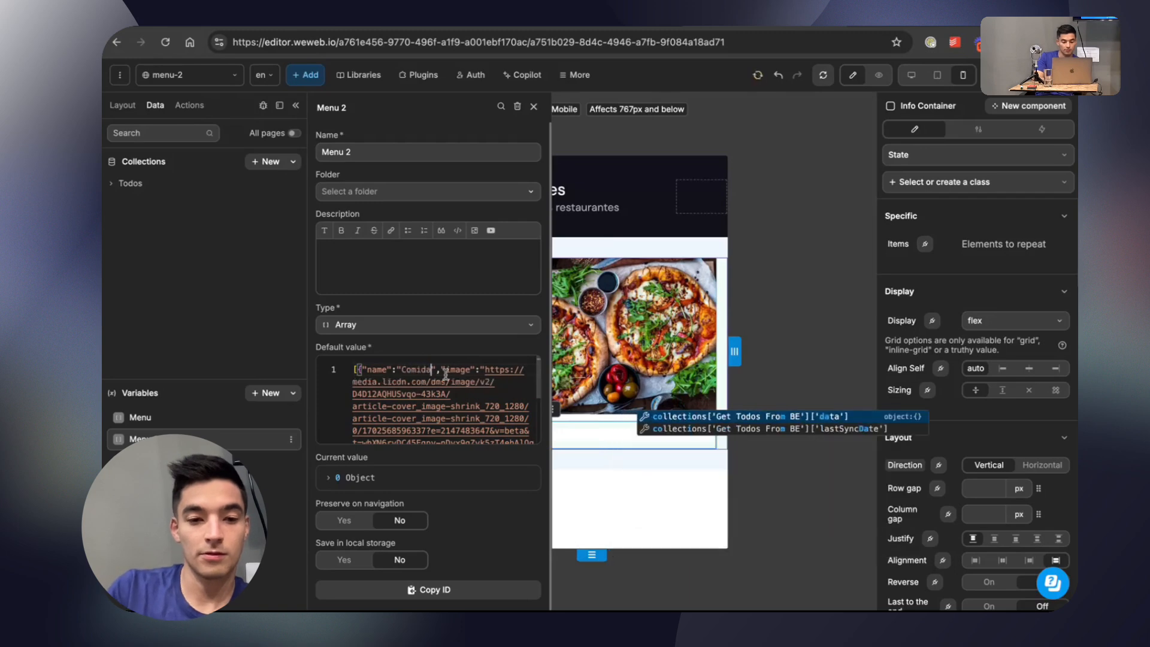
click(604, 344)
click(604, 329)
Bind the repeated items of the menu-2 page's Container to the Menu 2 variable and preview the page.
click(122, 105)
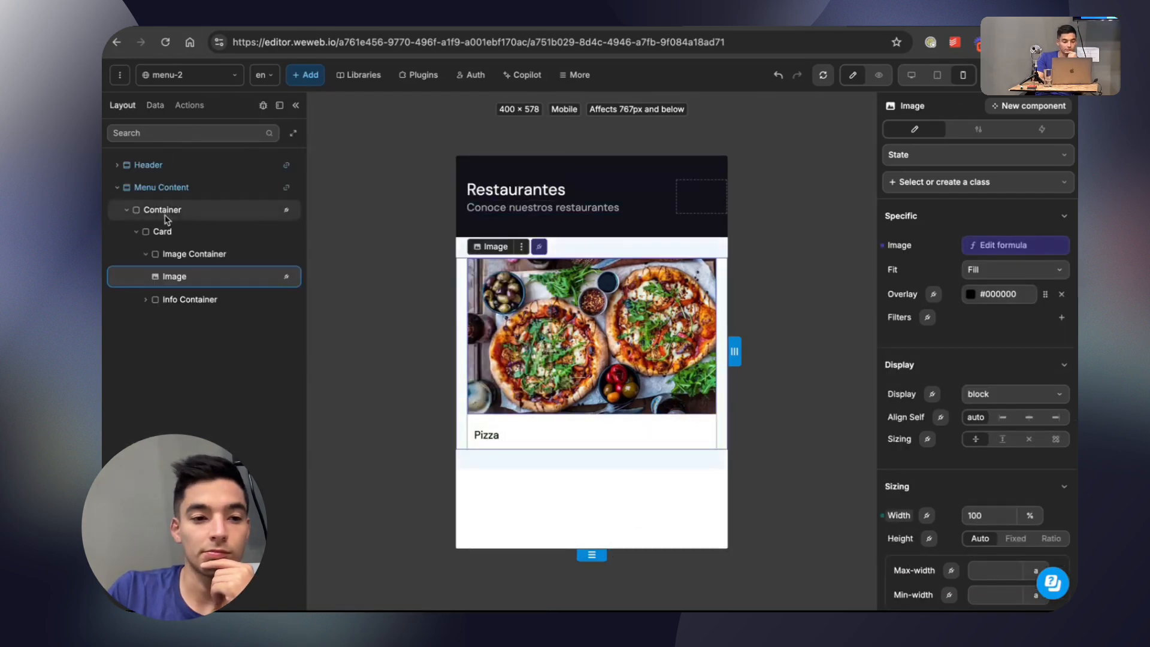
click(162, 209)
click(1011, 251)
click(731, 244)
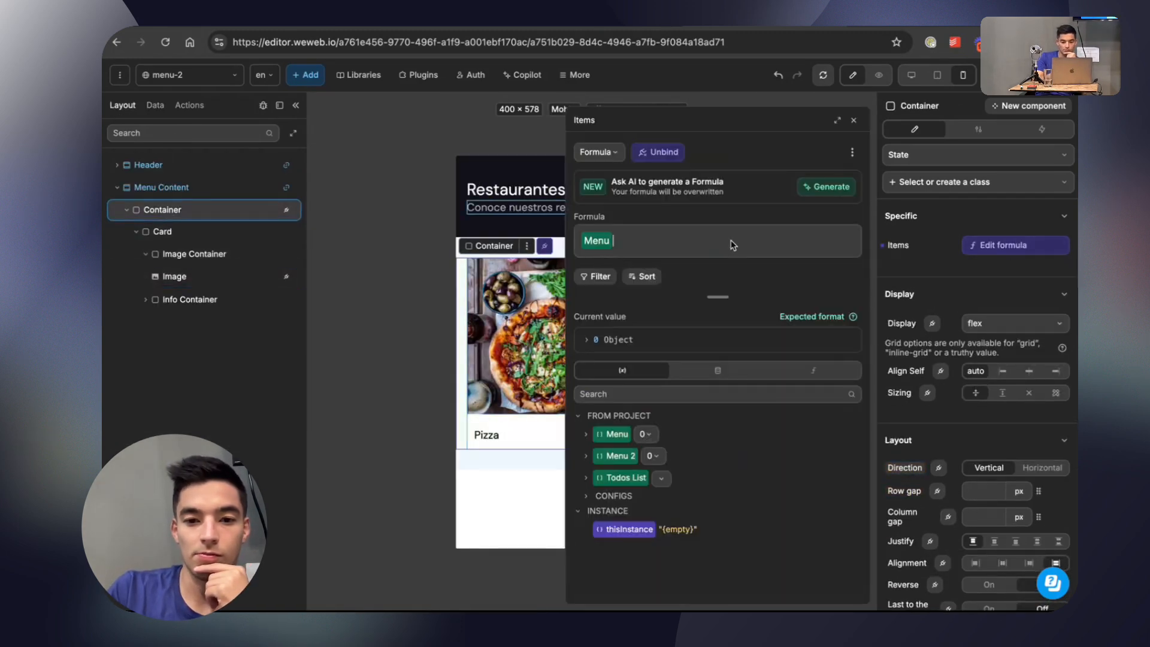
key(BackSpace)
click(617, 455)
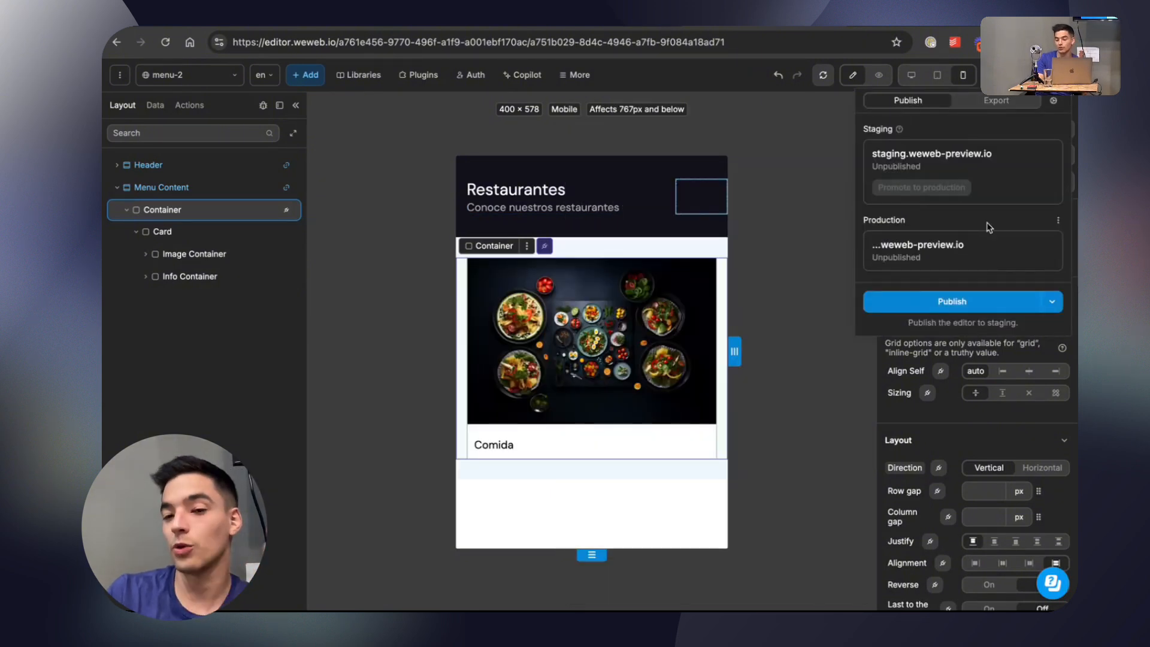
click(879, 75)
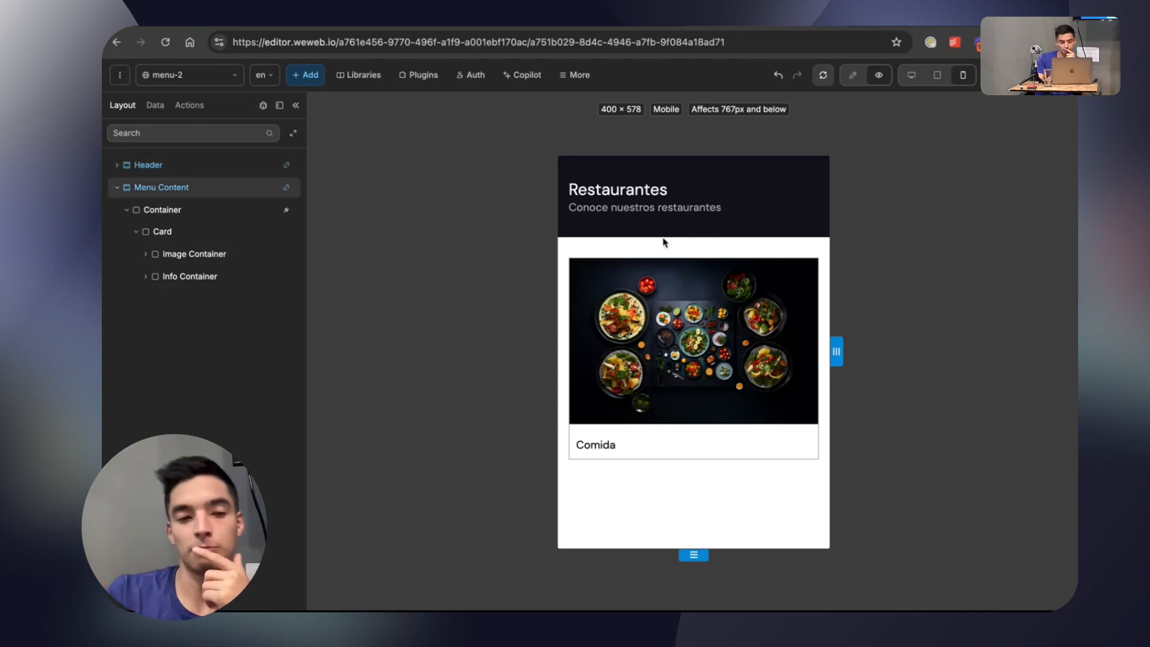
On the menu page, replace the linked Header and Menu Content sections with unlinked copies.
click(117, 188)
click(185, 168)
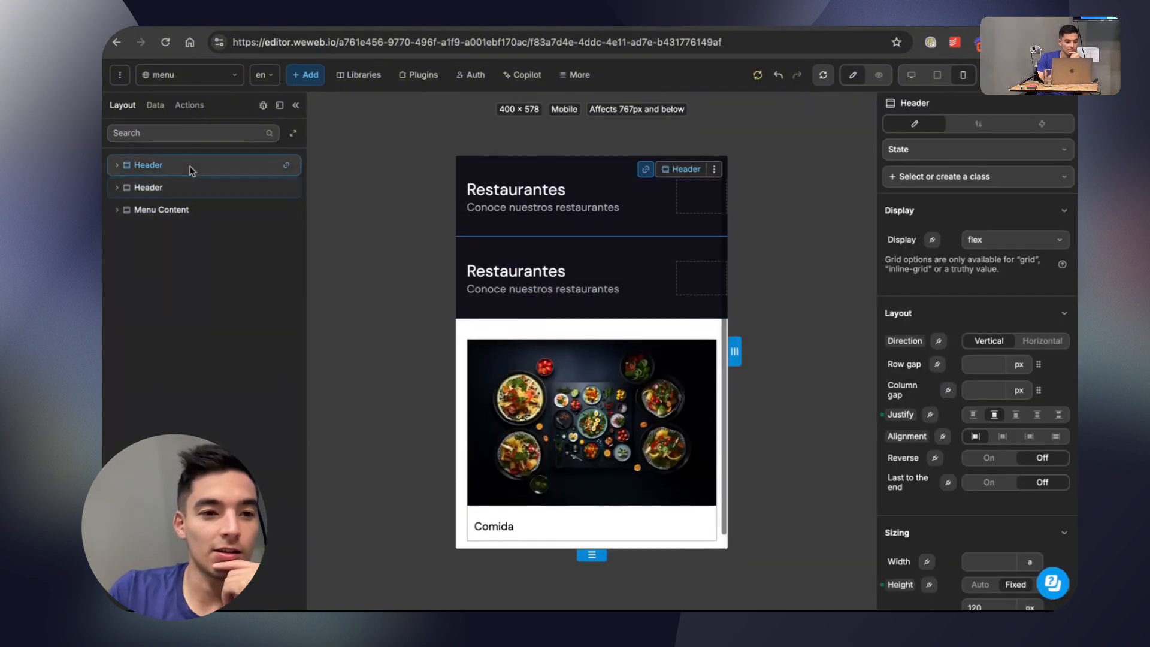
click(189, 187)
click(116, 187)
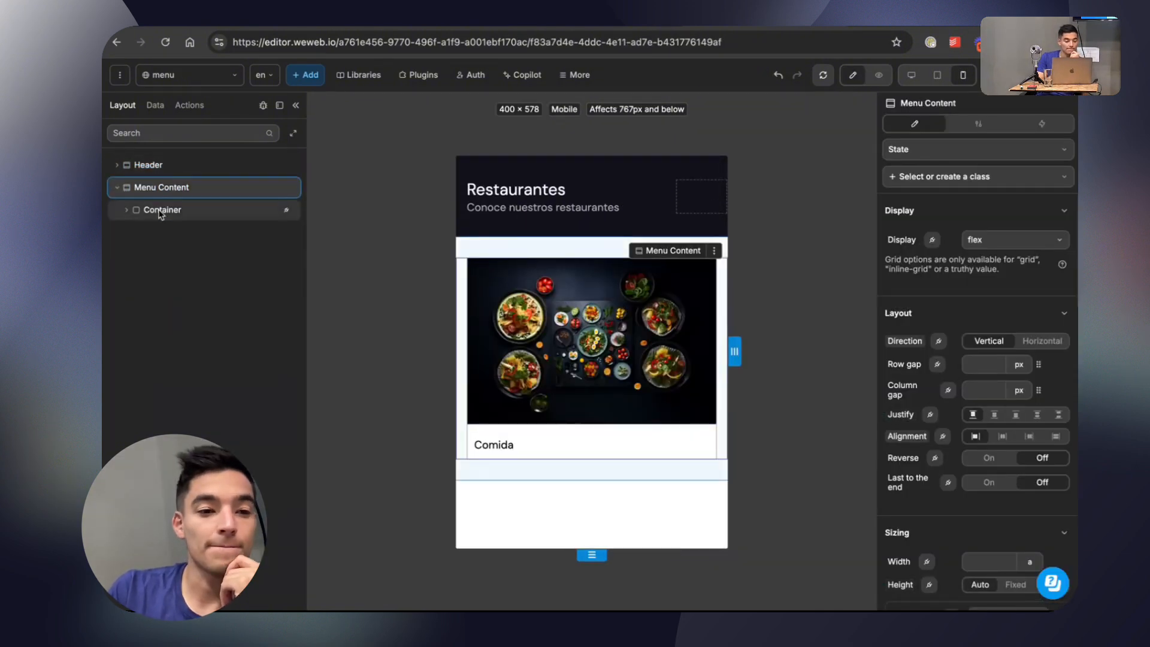
Bind the repeated items of the menu page's Container to the Menu variable.
click(160, 209)
click(1003, 244)
click(630, 253)
key(BackSpace)
click(618, 404)
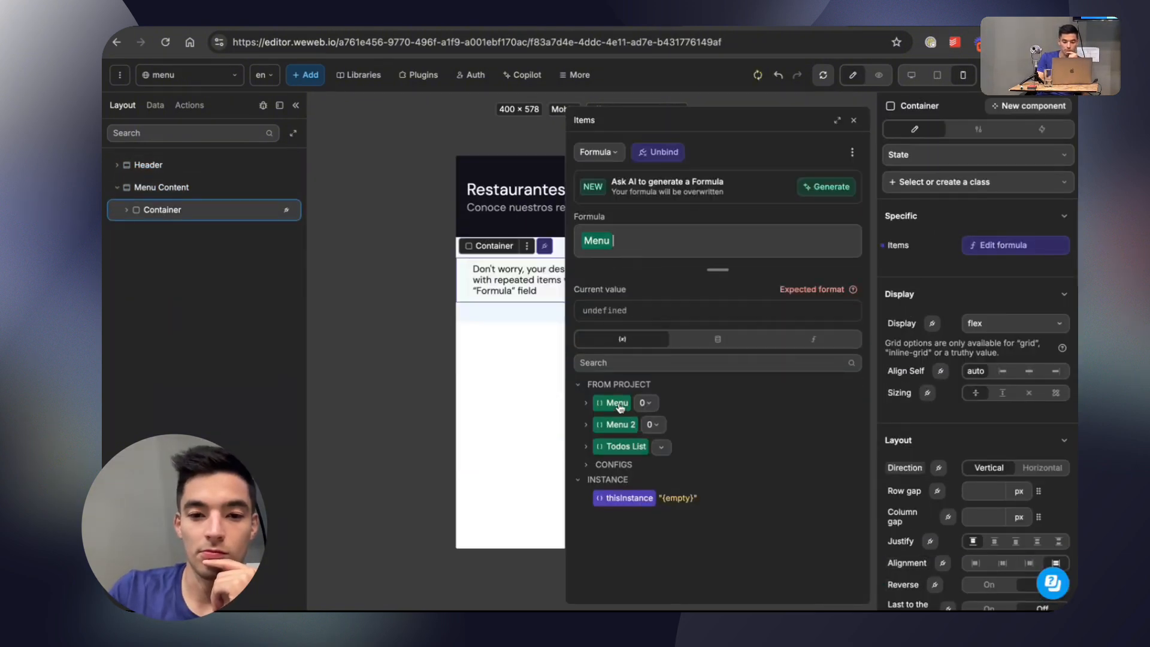
click(214, 264)
Preview the menu-2 and menu pages in turn to compare their content, ending on menu-2.
click(214, 75)
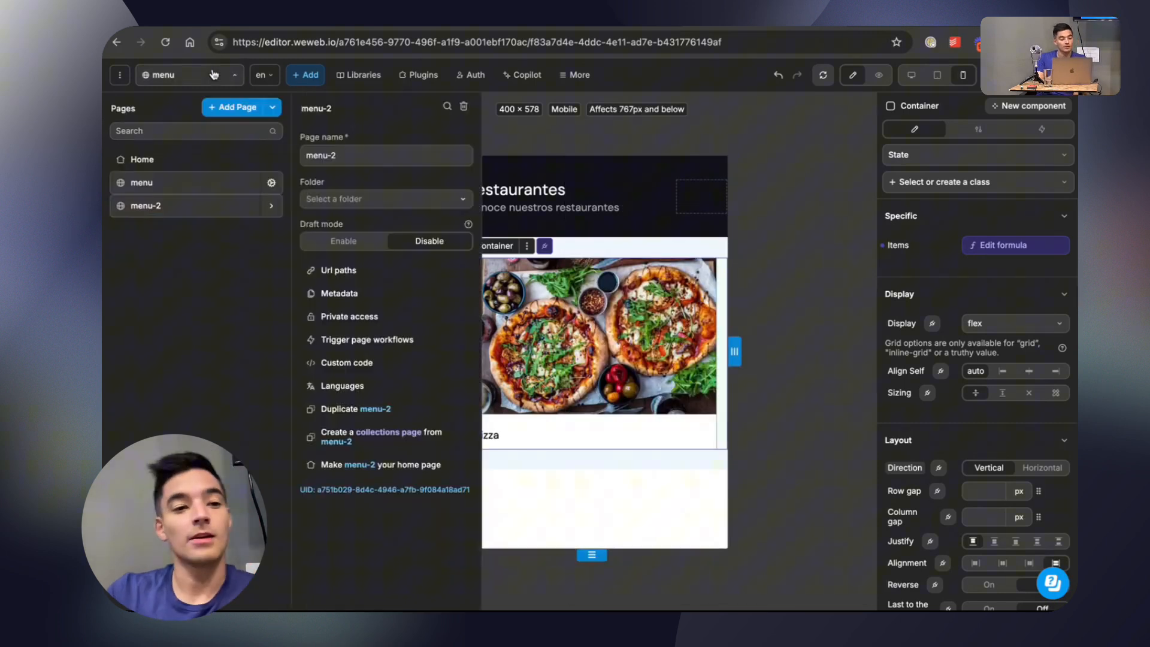
click(149, 206)
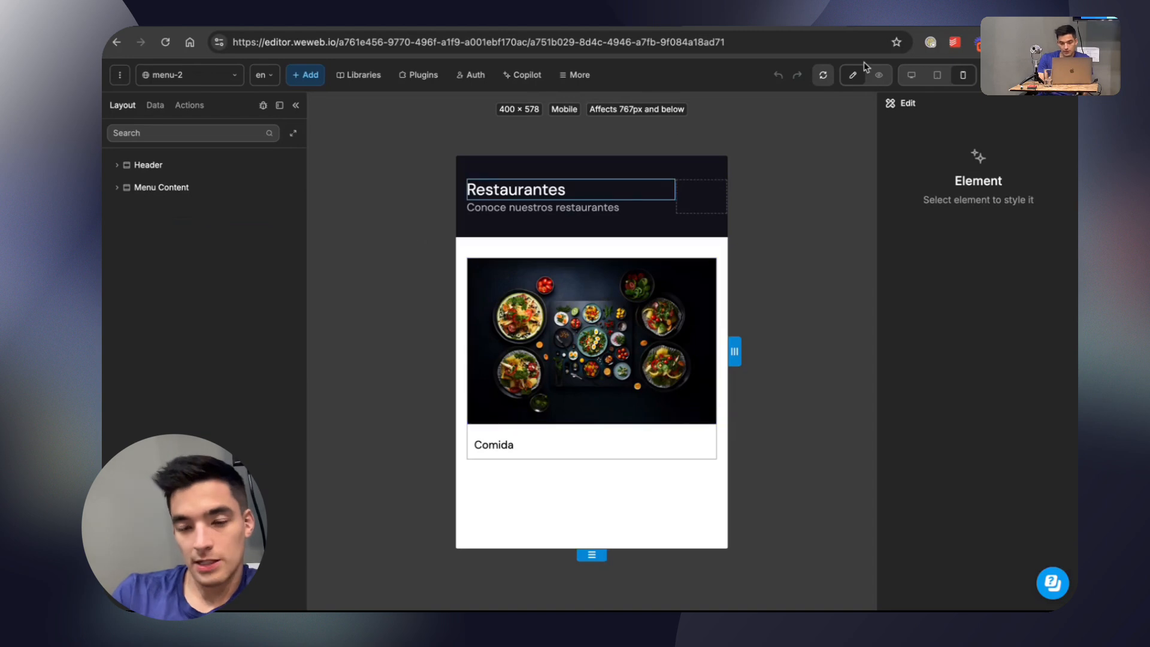
click(890, 74)
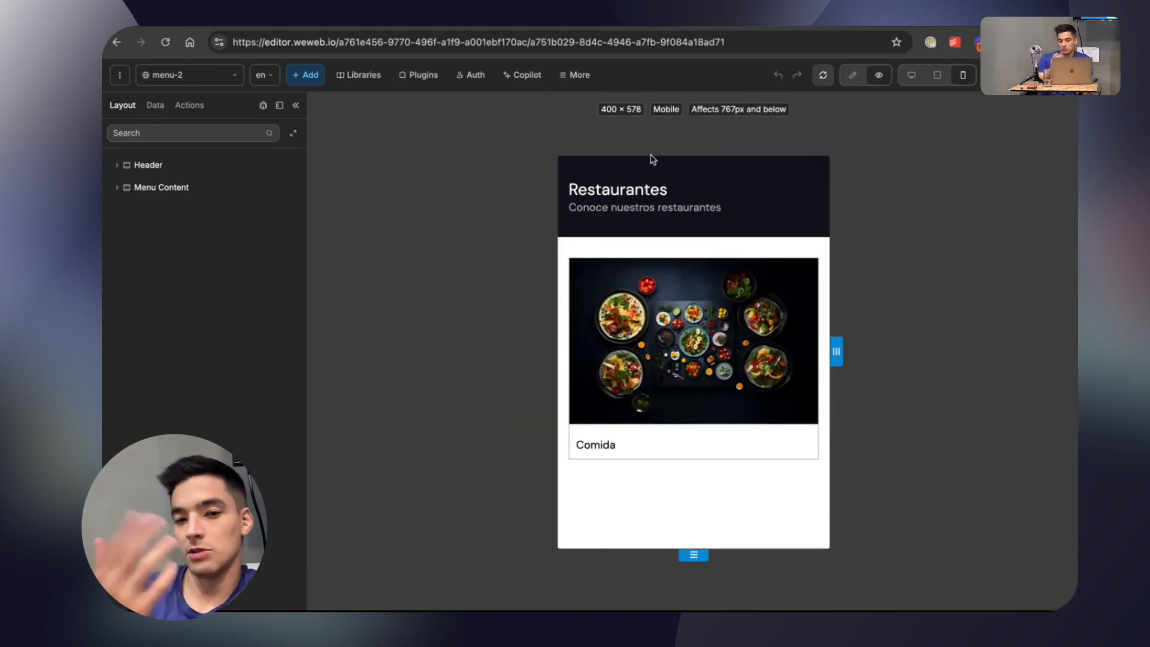
click(179, 75)
click(171, 184)
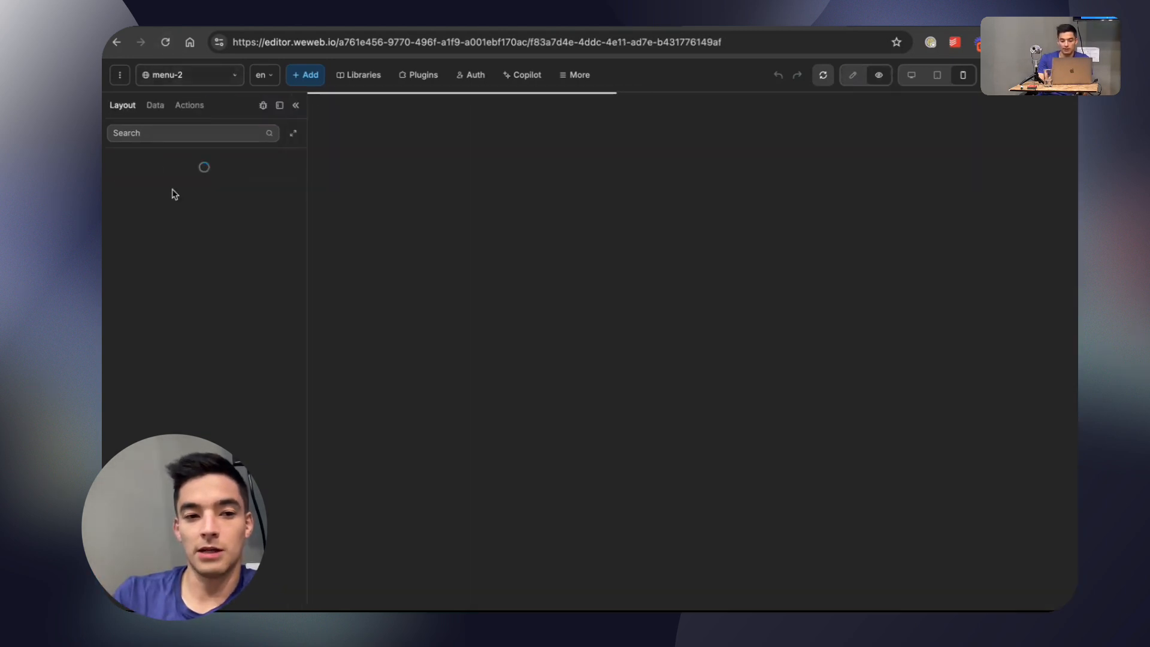
click(180, 75)
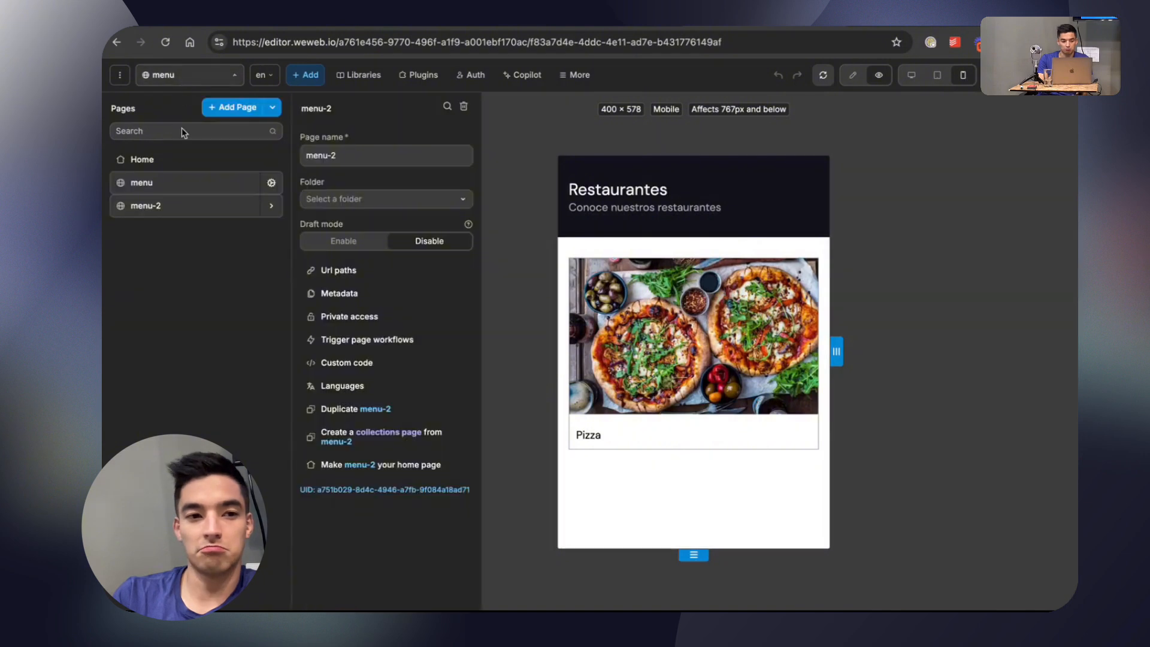
click(185, 207)
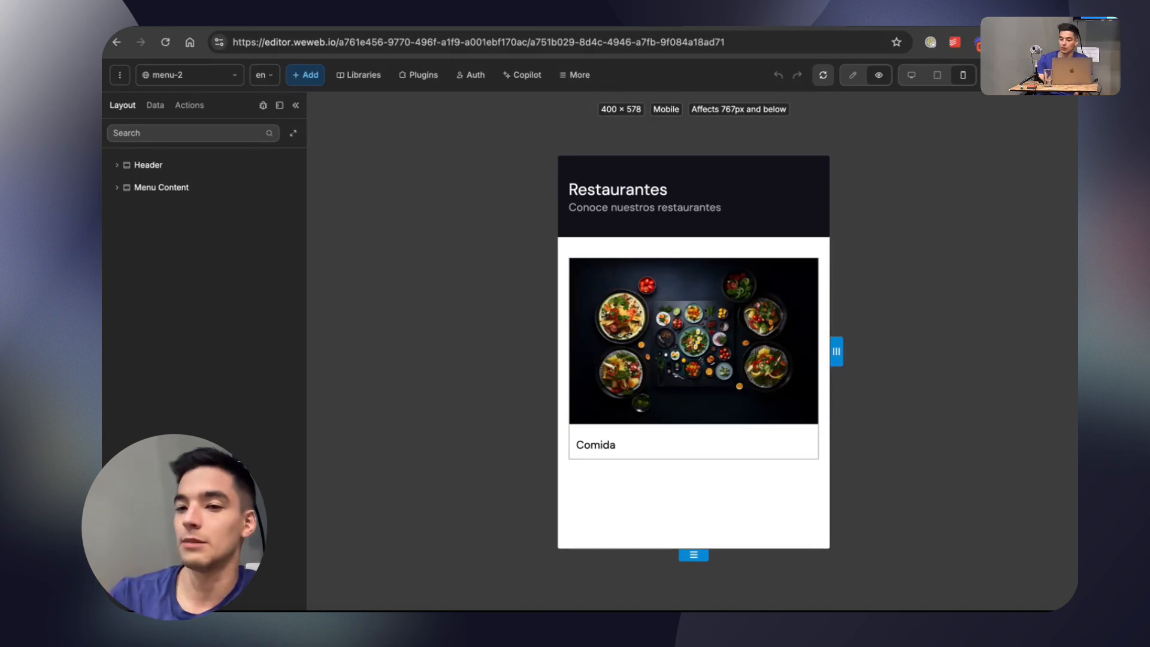
Publish the project to staging with the title Initial Test.
click(1042, 75)
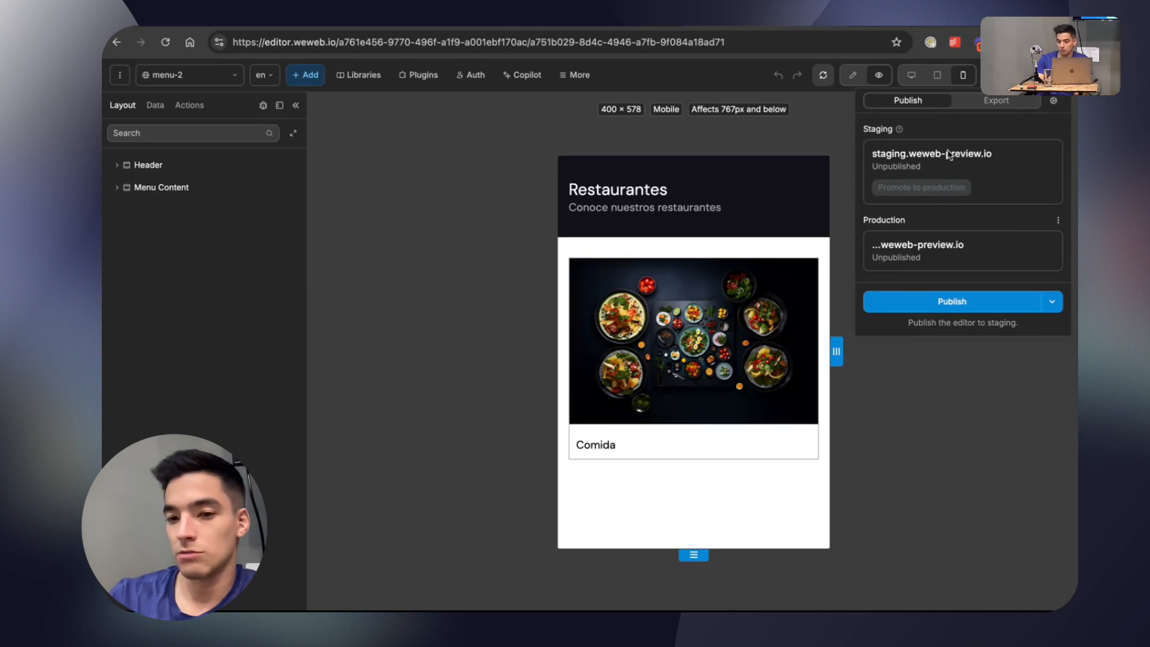
click(951, 301)
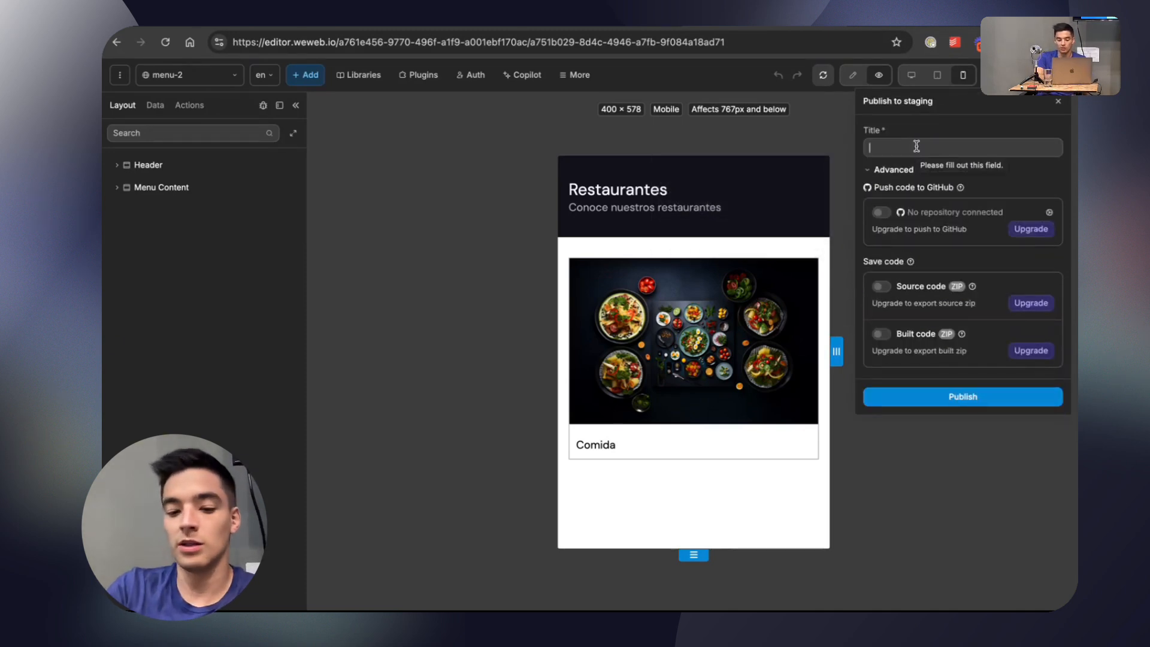
text(initial Test)
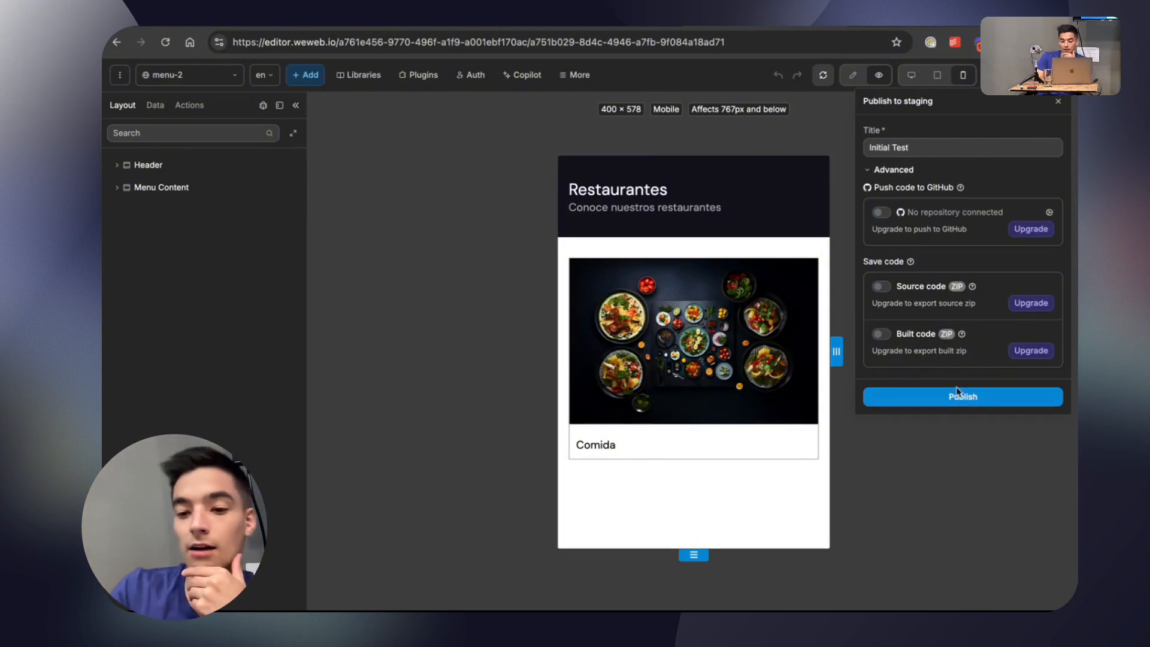
click(956, 394)
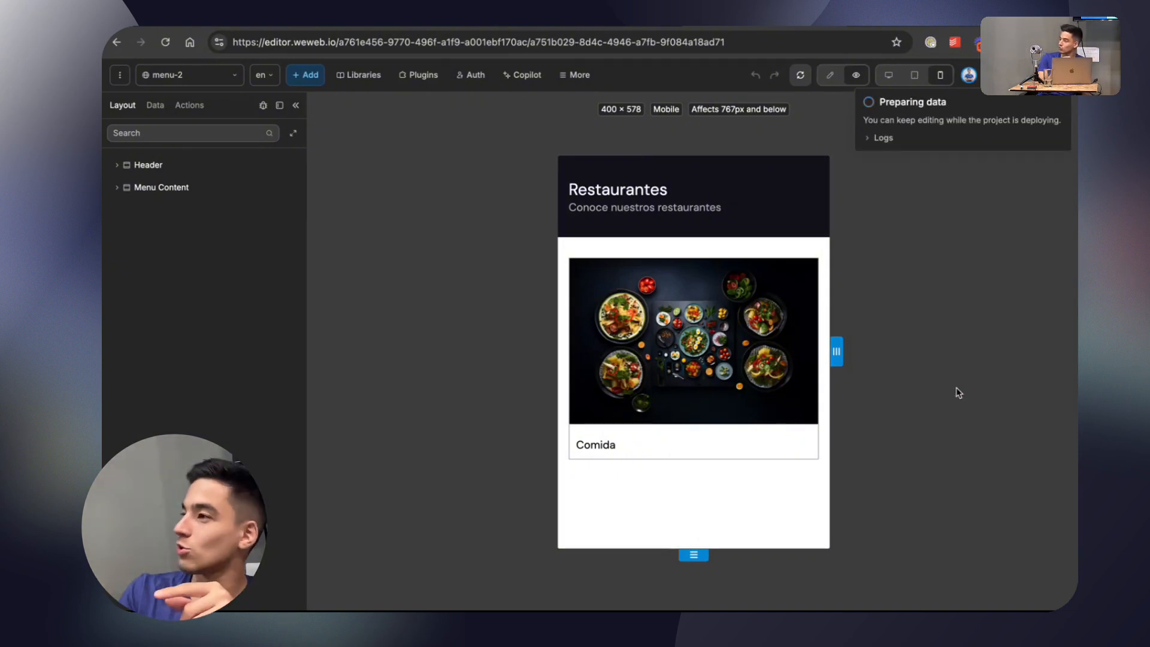
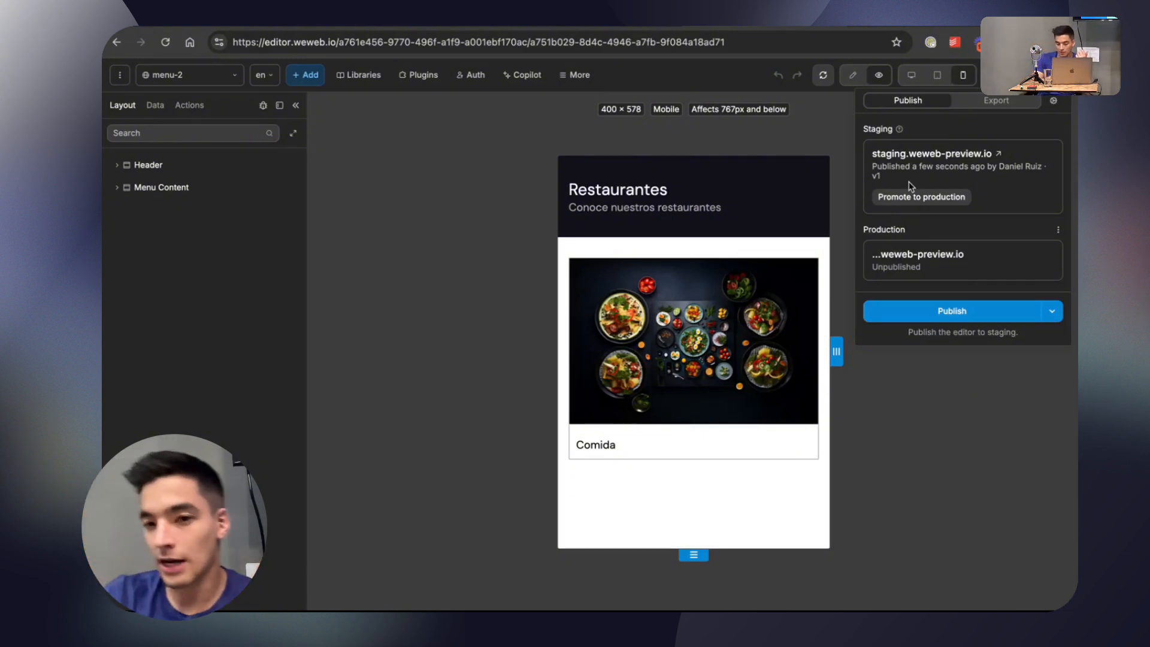
Open the published staging site and view its menu-2 page in an iPhone 12 Pro device emulation.
click(911, 154)
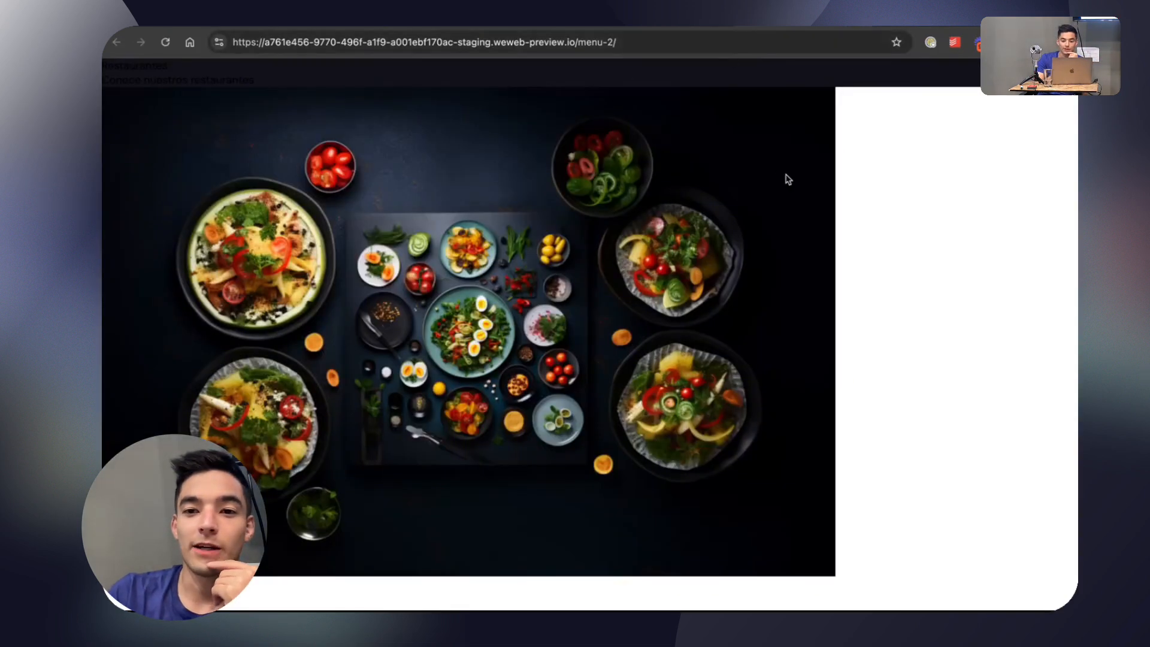
right_click(884, 195)
click(925, 481)
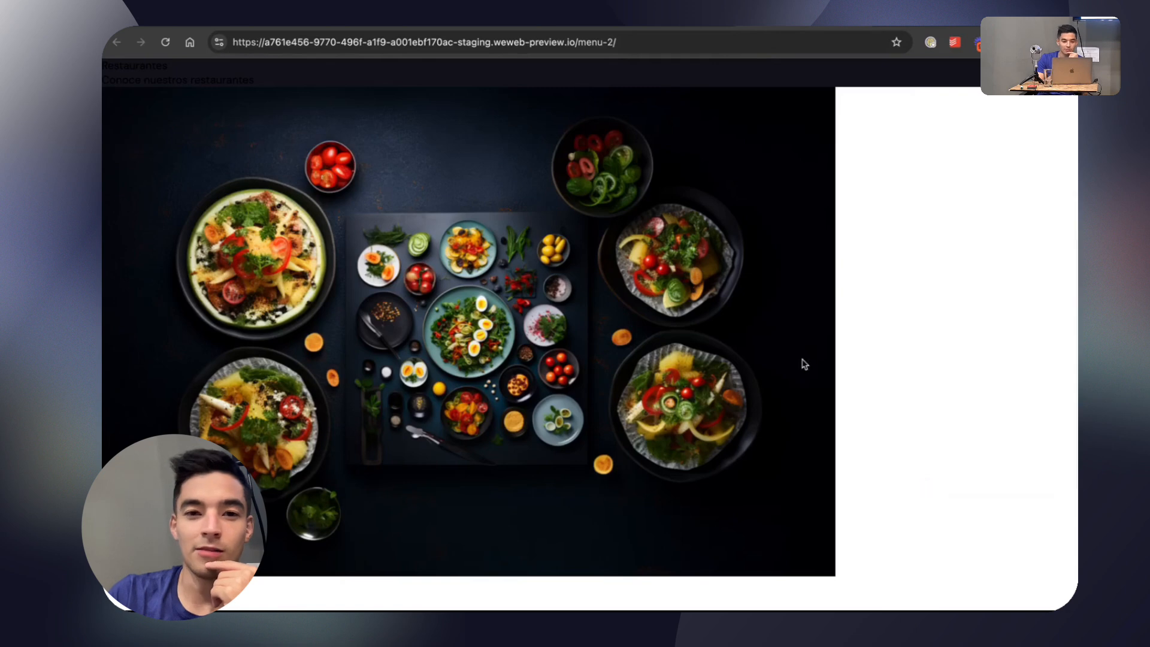
click(131, 407)
drag(716, 399, 718, 419)
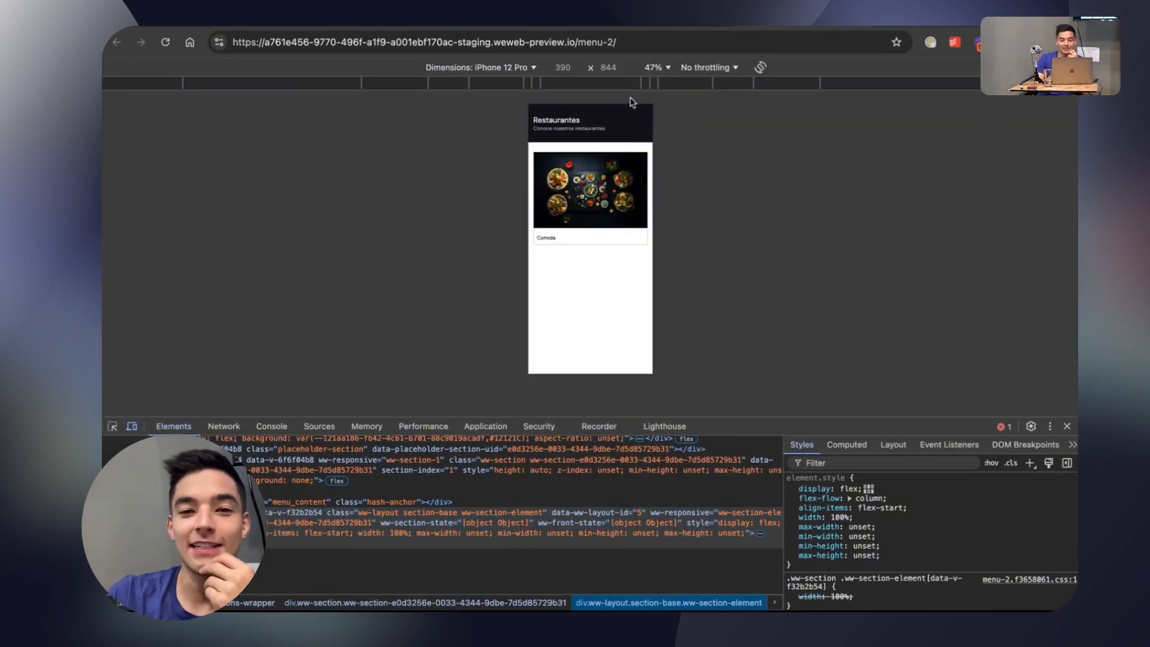
Reload the staging menu-2 page several times to check how it loads on the emulated phone.
click(171, 43)
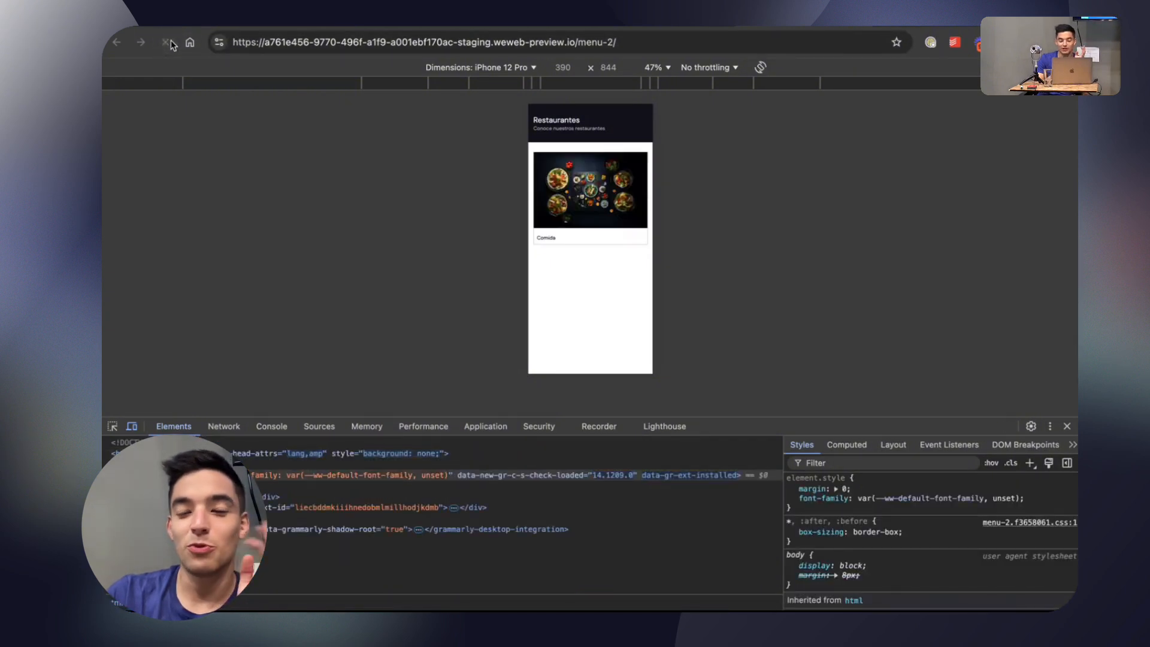
click(167, 42)
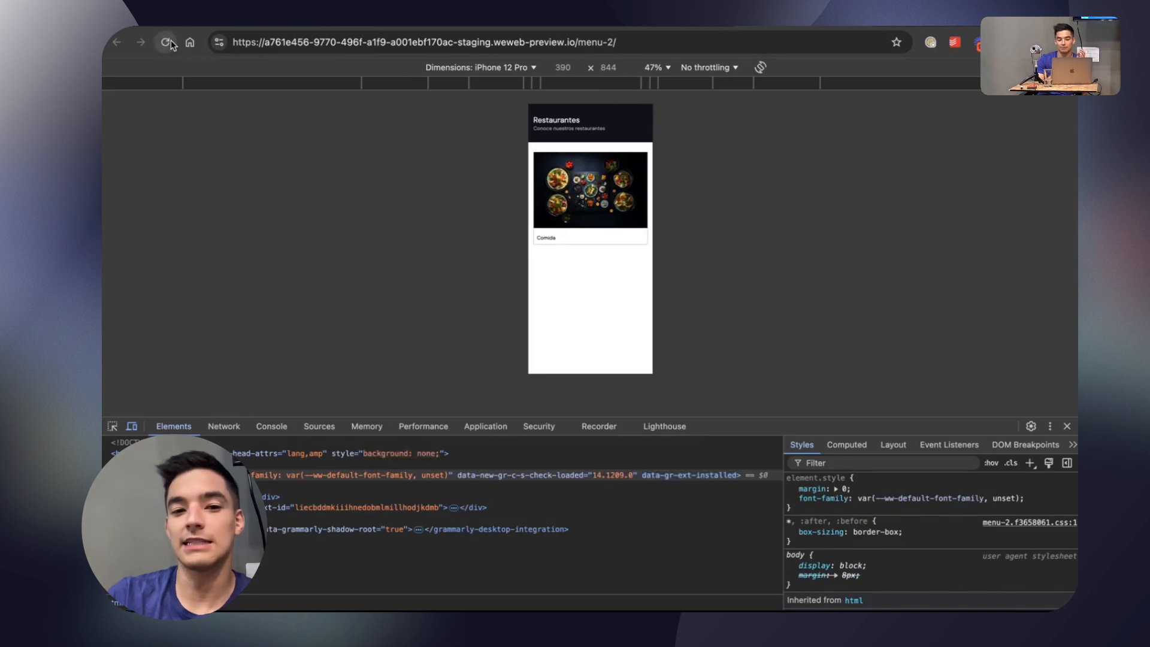
click(171, 45)
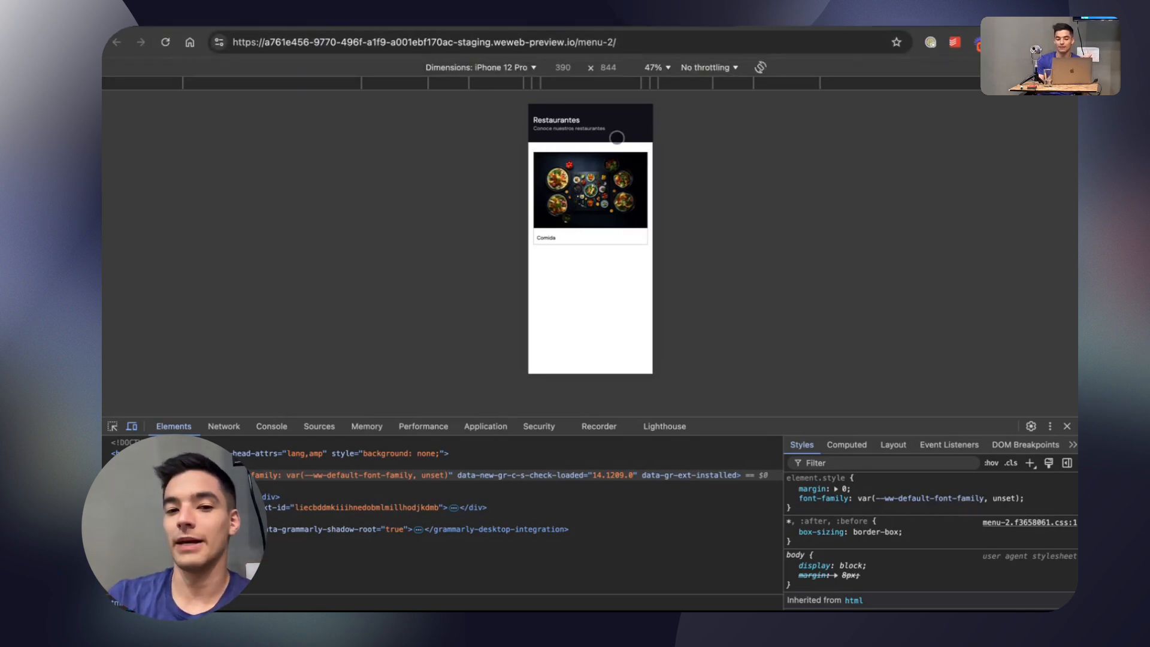
click(166, 41)
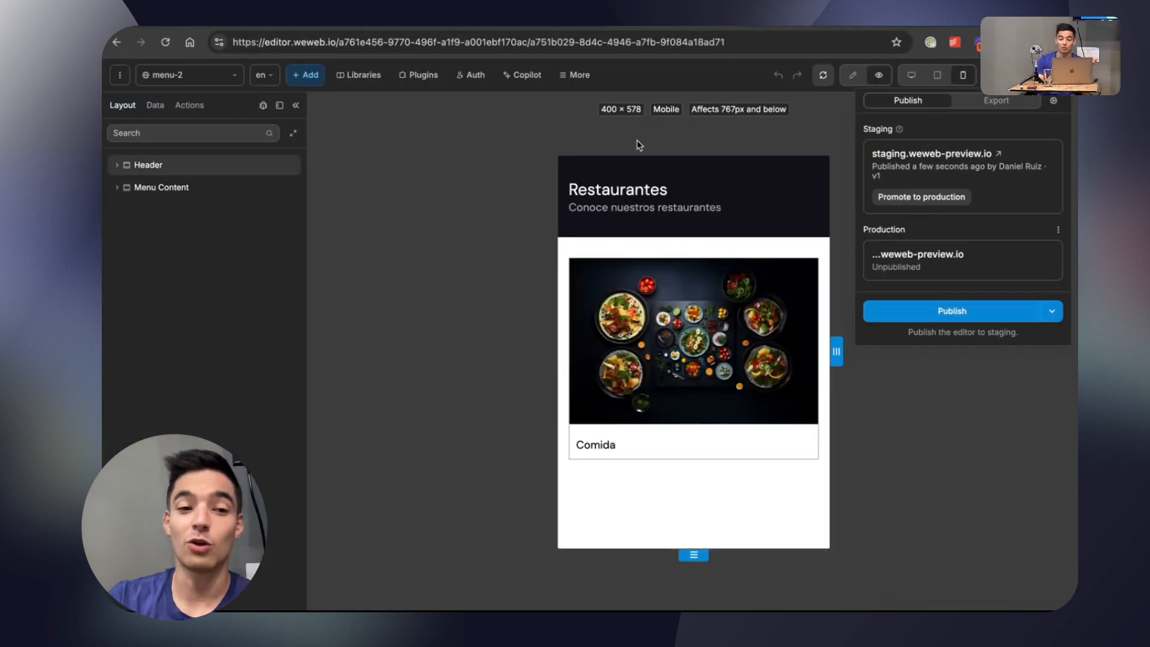
Return to the WeWeb editor in edit mode and duplicate the Row inside the Header section.
click(773, 168)
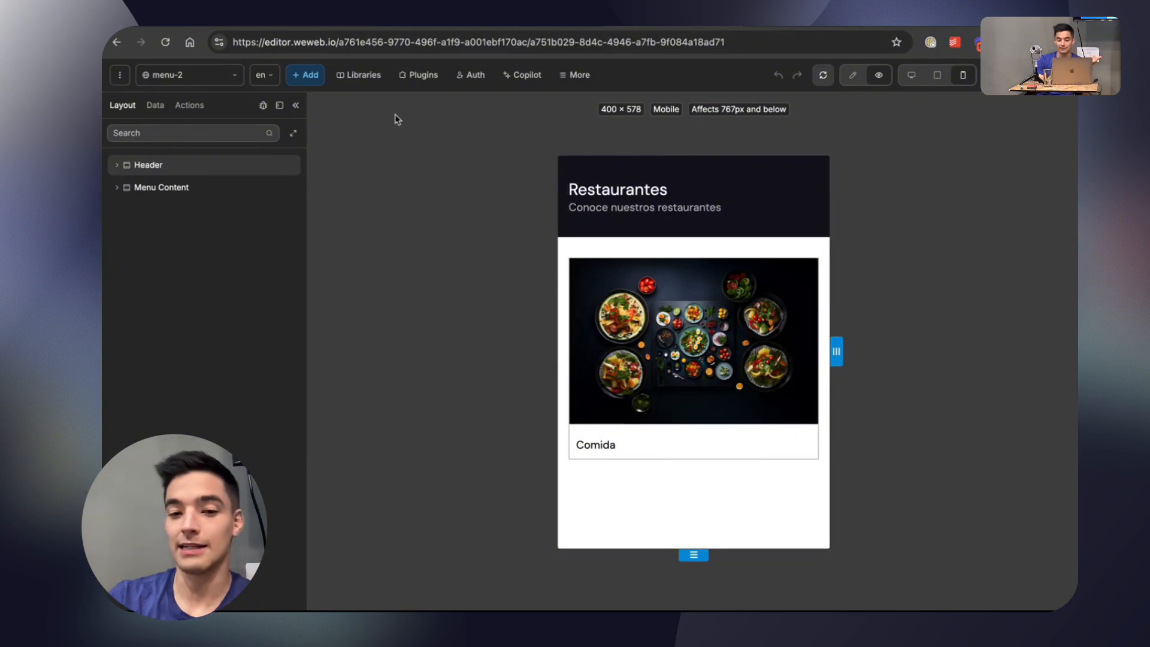
click(859, 81)
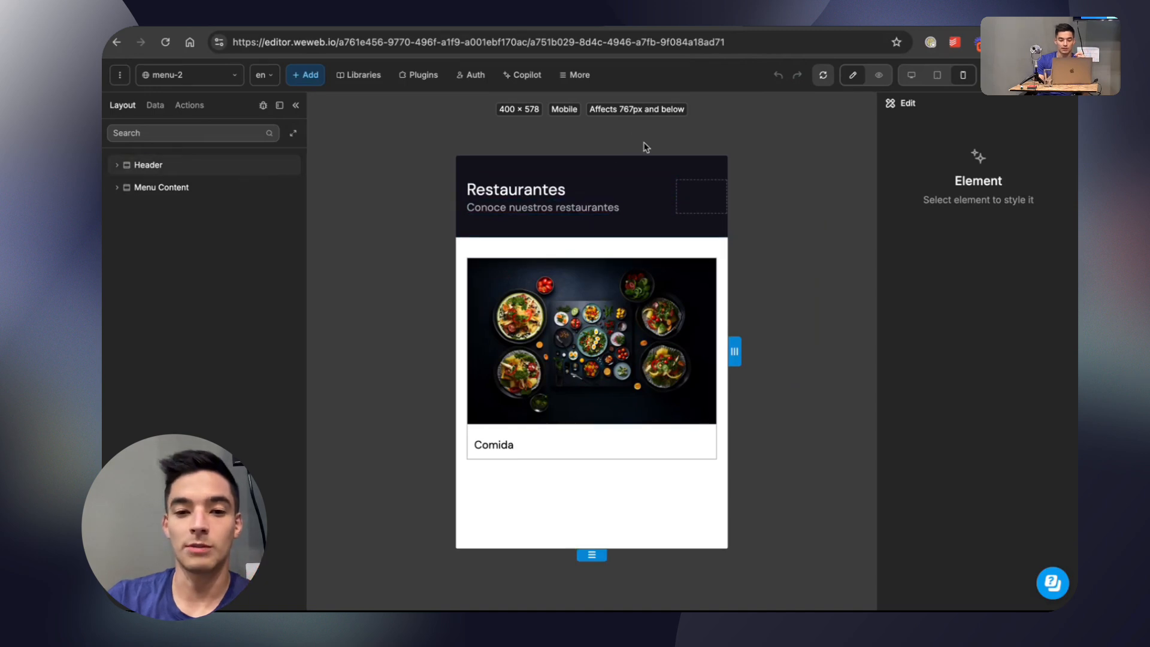
click(117, 165)
click(127, 189)
click(162, 188)
key(super+d)
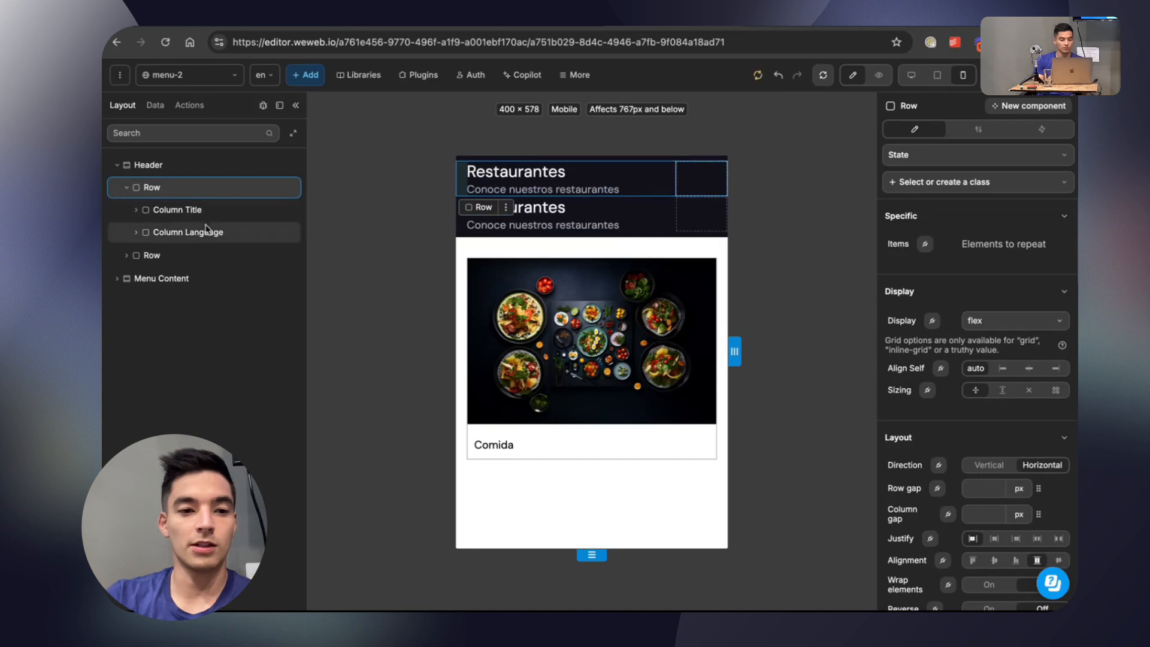
Rename the second Row in the Header to Navigation.
click(126, 189)
double_click(147, 210)
text(Navigation)
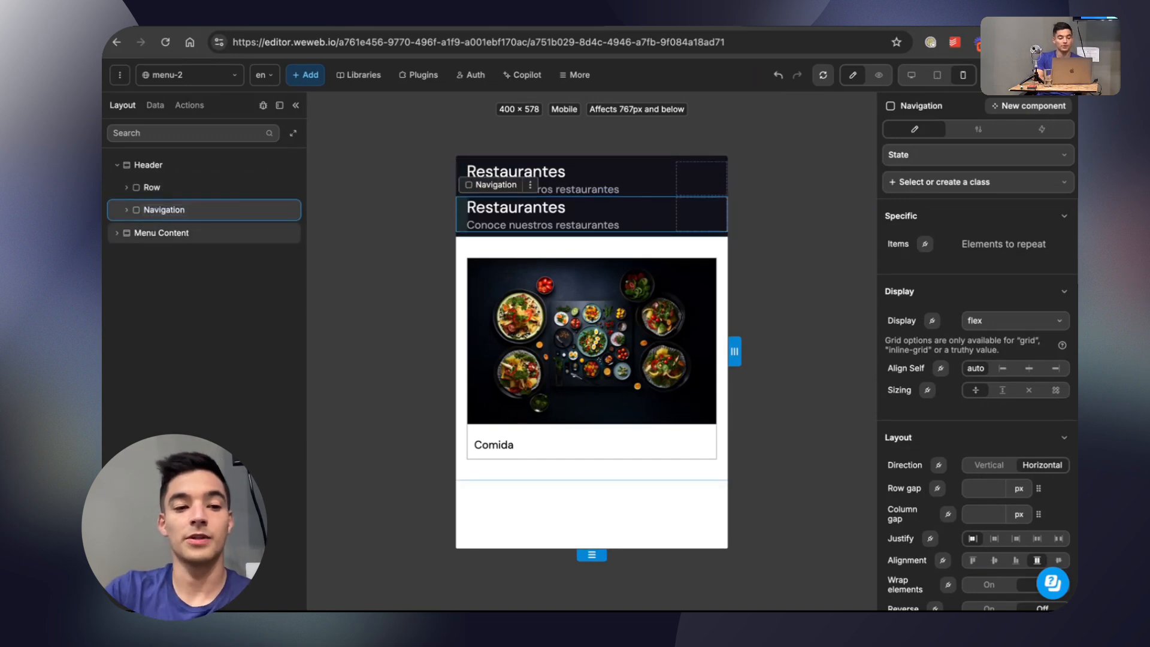
key(Return)
Delete the Restaurantes heading from the Navigation row and duplicate the subheading text beneath it.
click(533, 211)
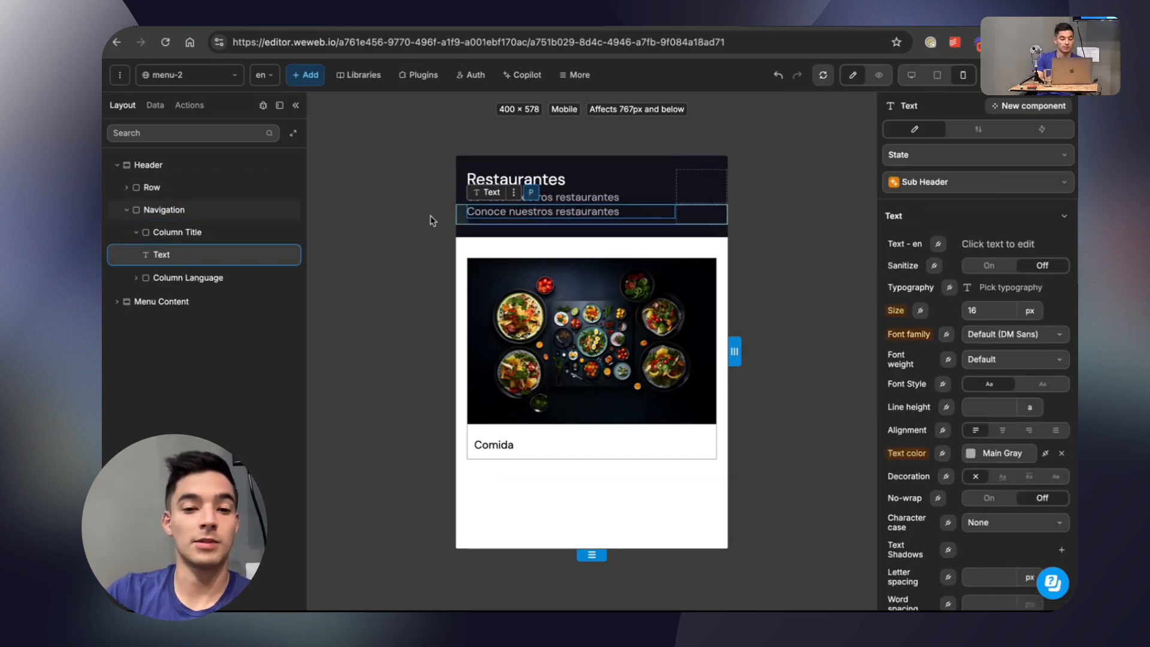
key(super+d)
Change the two subheading texts in the Navigation row to Menu 1 and Menu 2.
double_click(561, 210)
text(Menu 1)
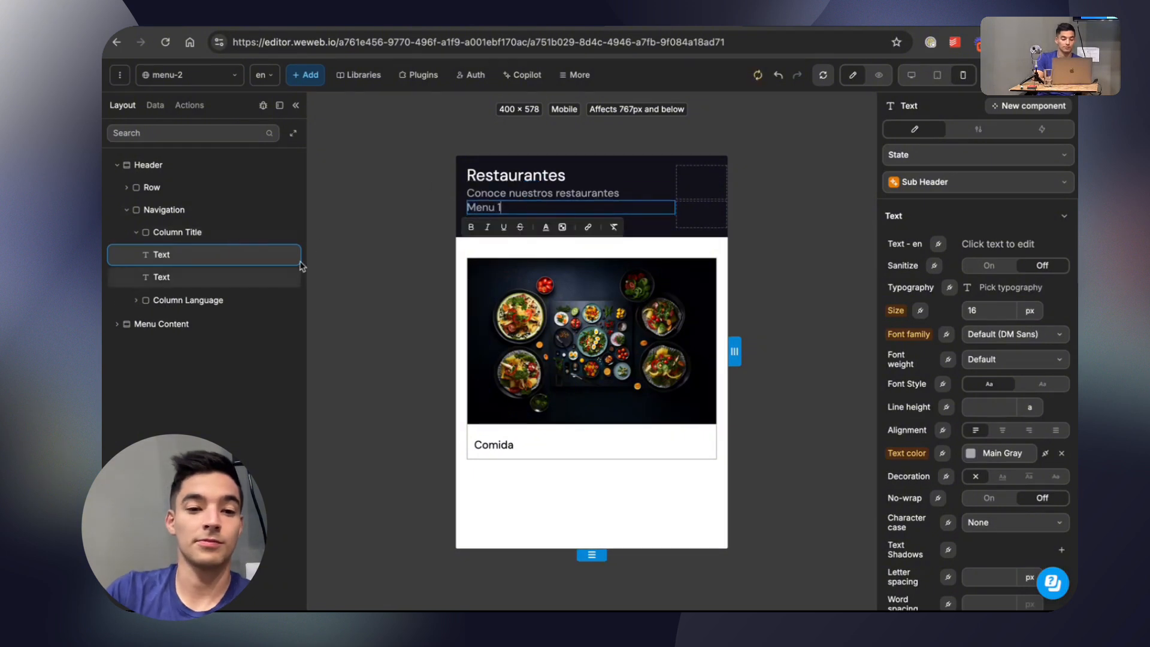
click(247, 270)
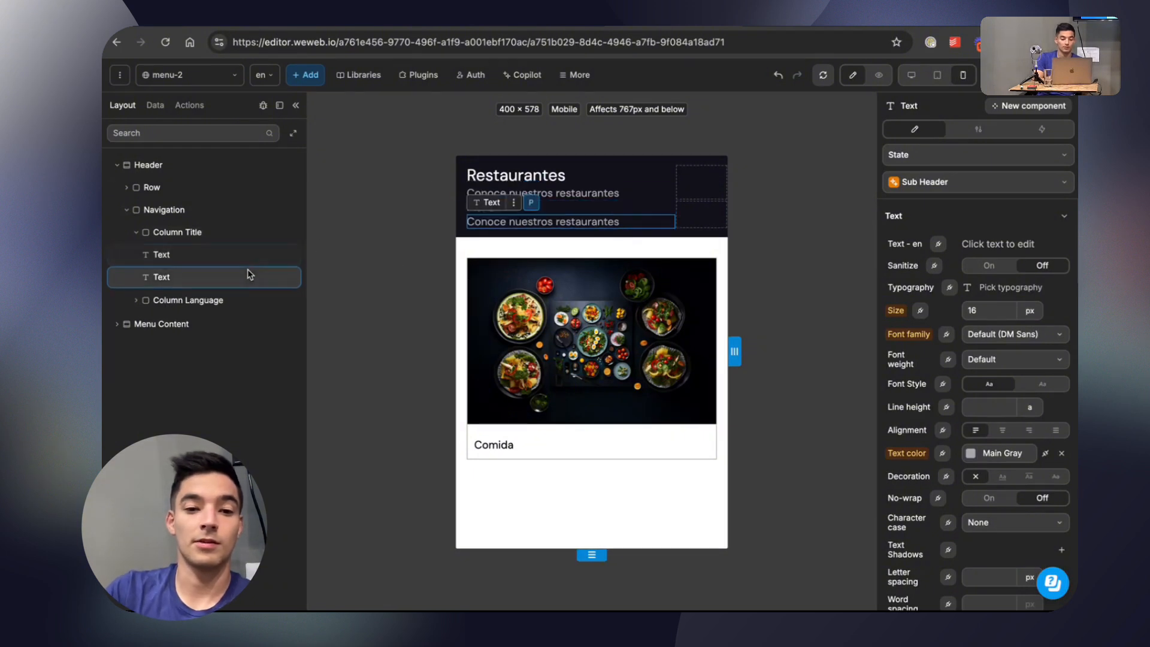
double_click(515, 221)
text(Menu 2)
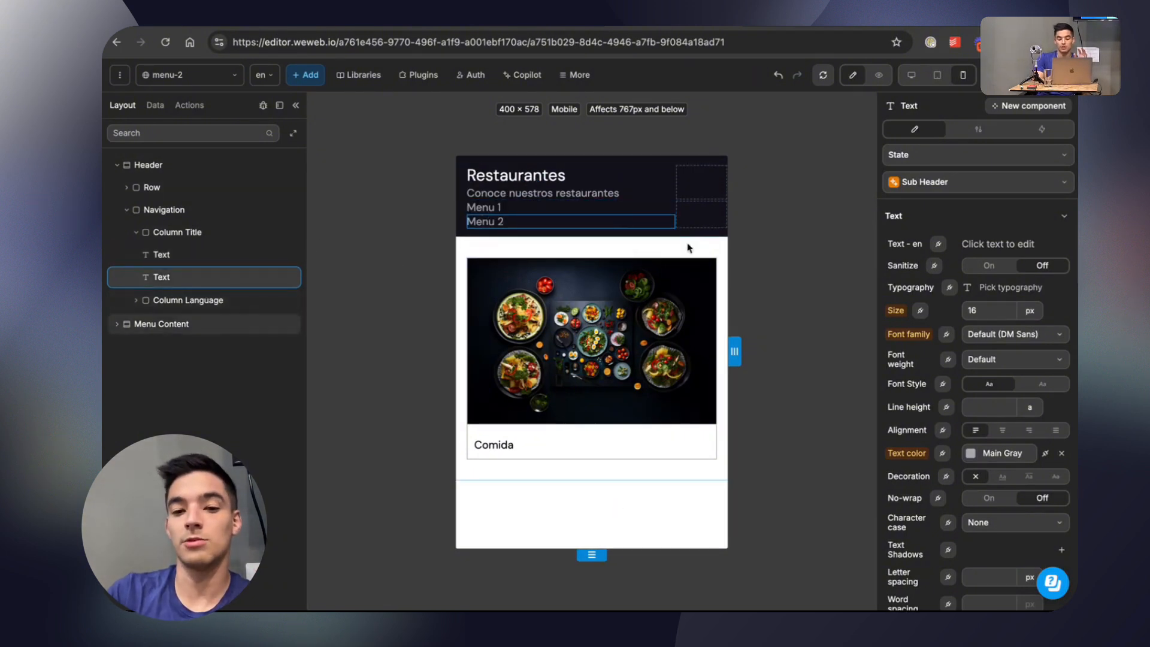
click(688, 247)
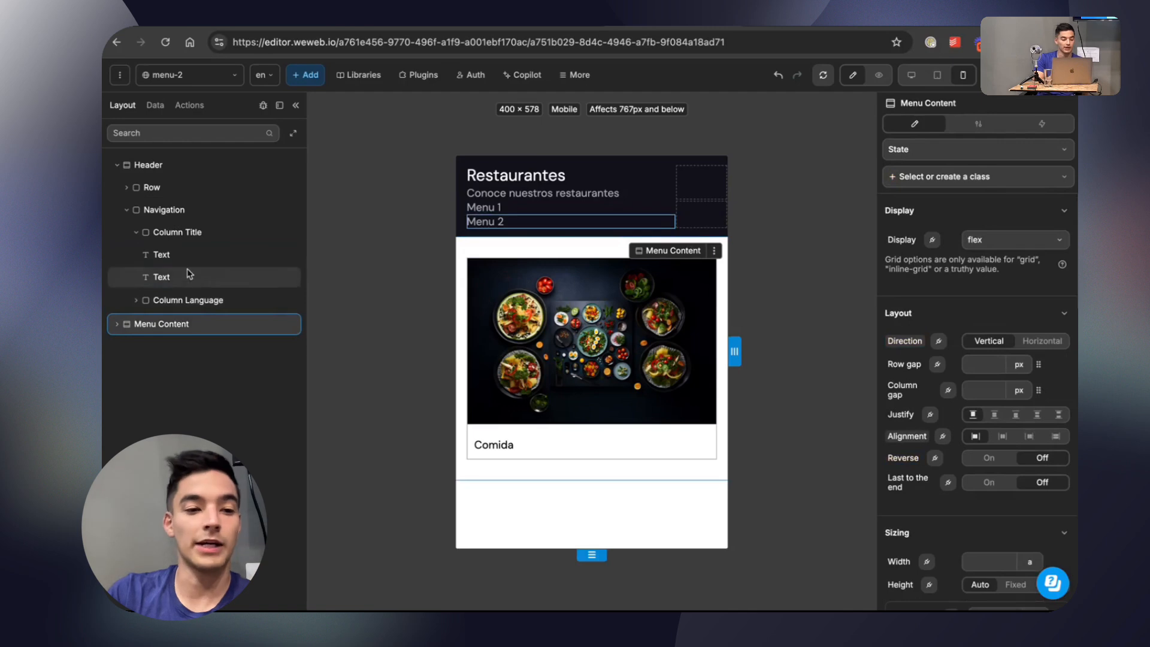
Add a custom state named Active Page to the Menu 1 text.
click(126, 209)
click(650, 211)
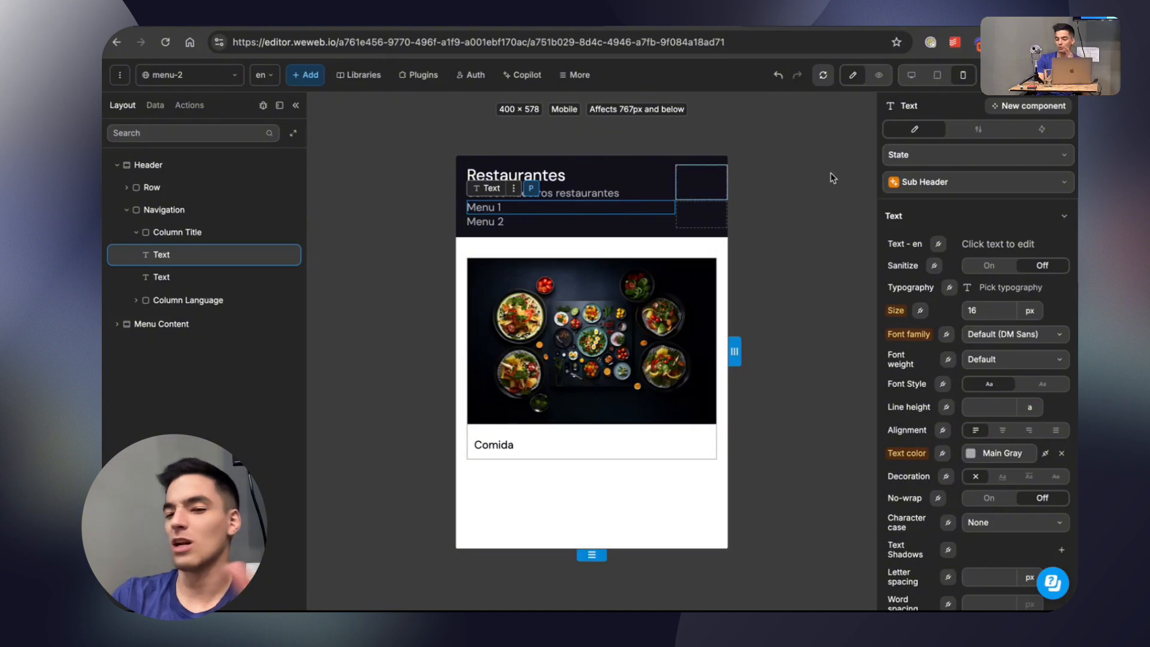
click(1063, 156)
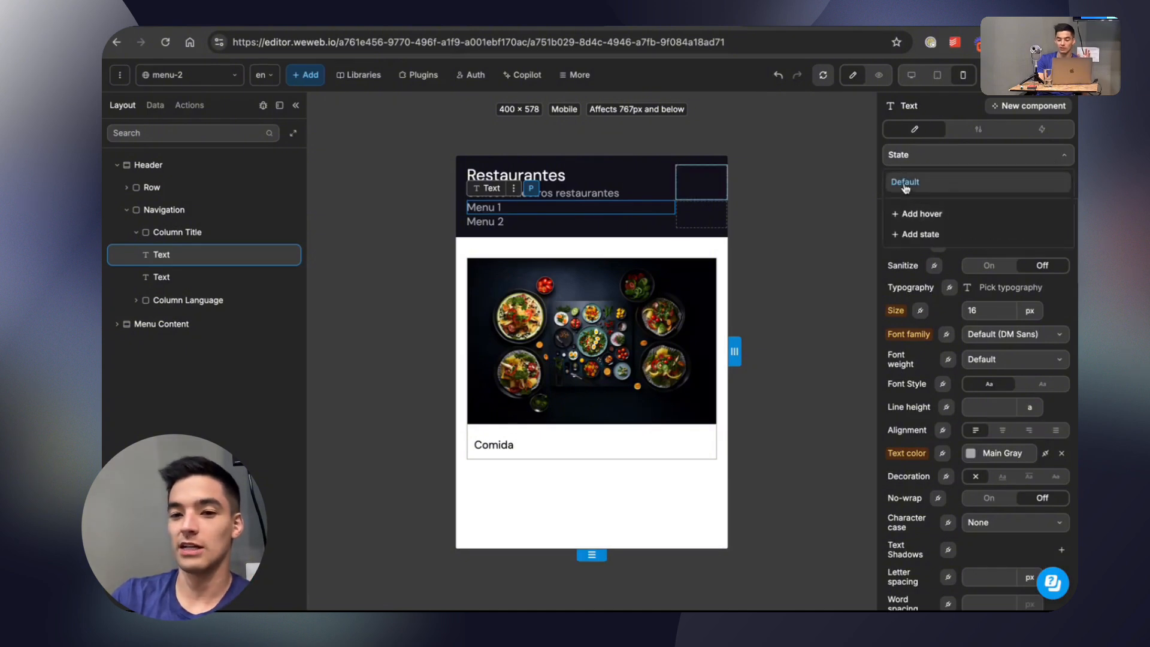
click(923, 235)
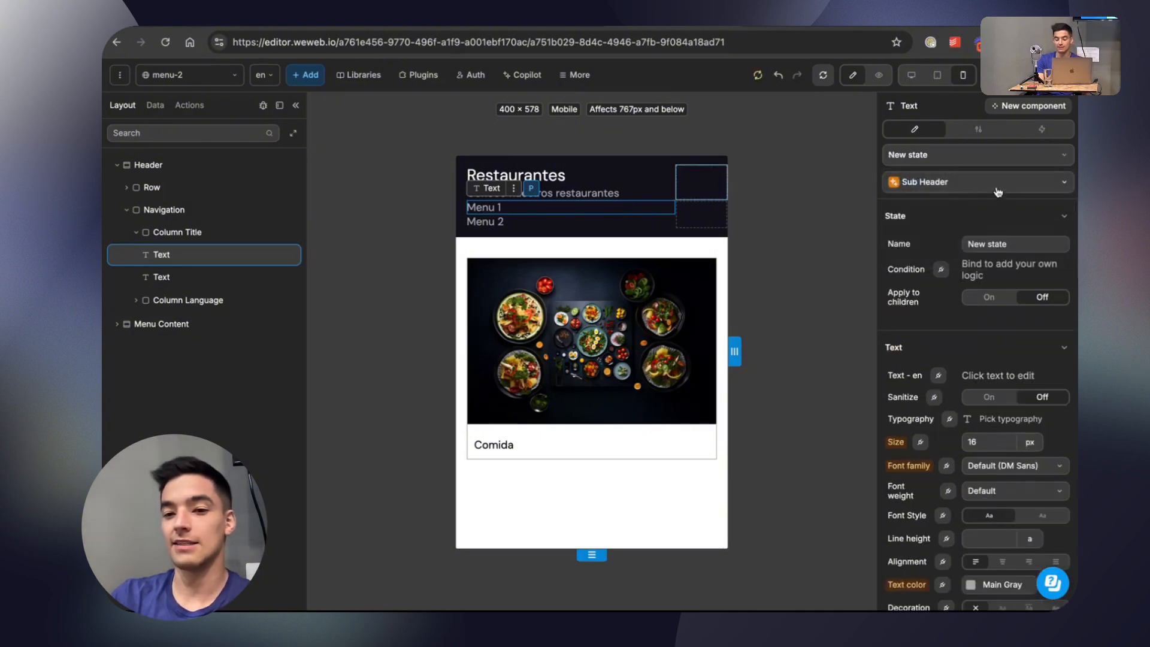
click(984, 240)
text(Active)
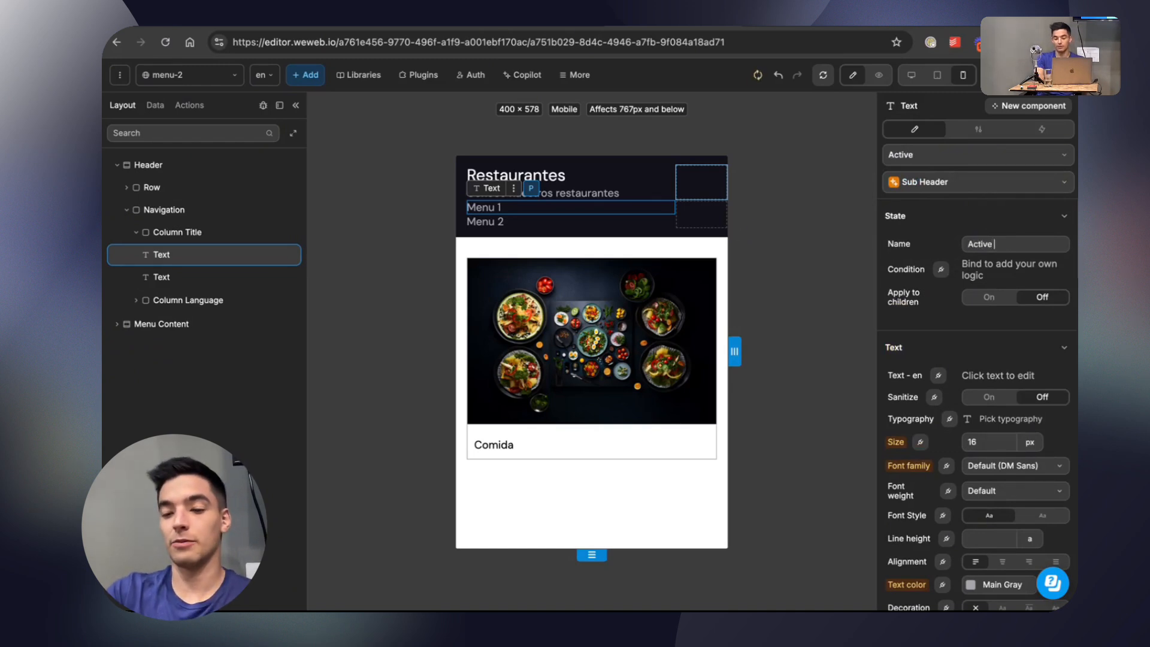
text( Page)
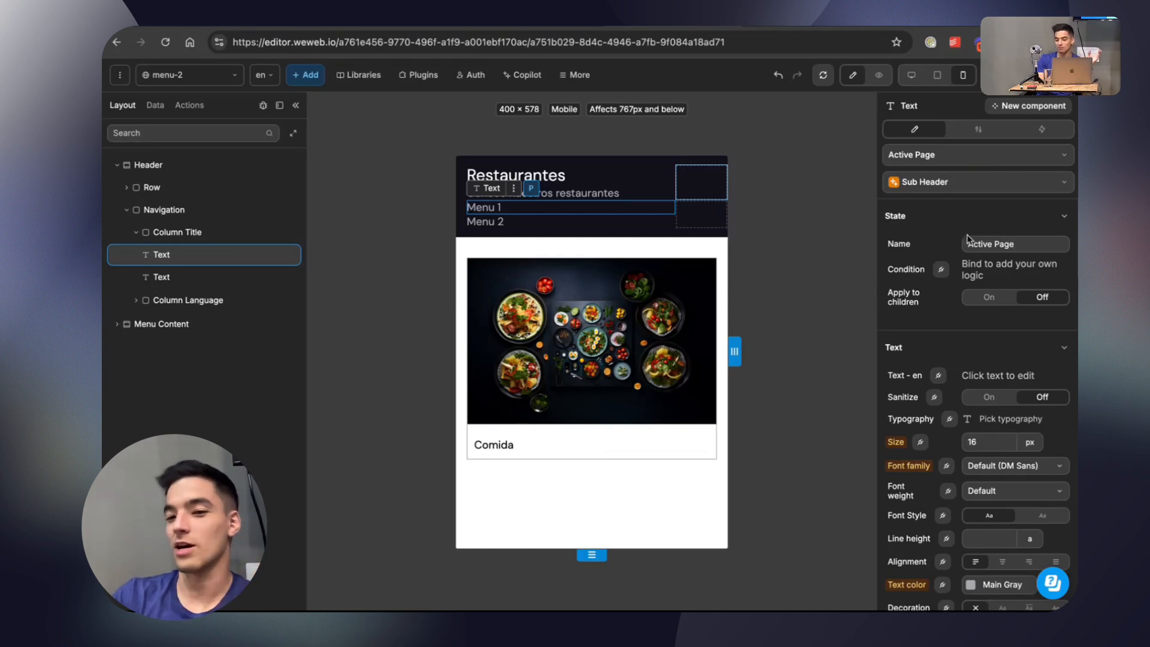
Open the condition formula of Menu 1's Active Page state and examine the current page's context data.
click(941, 270)
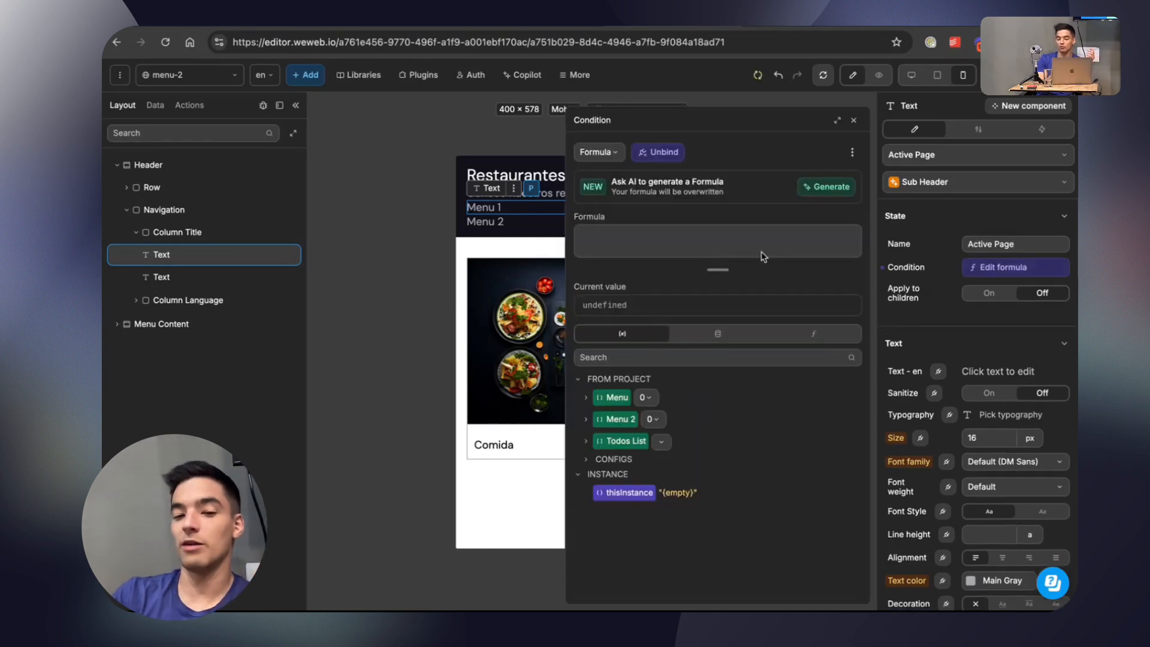
click(719, 333)
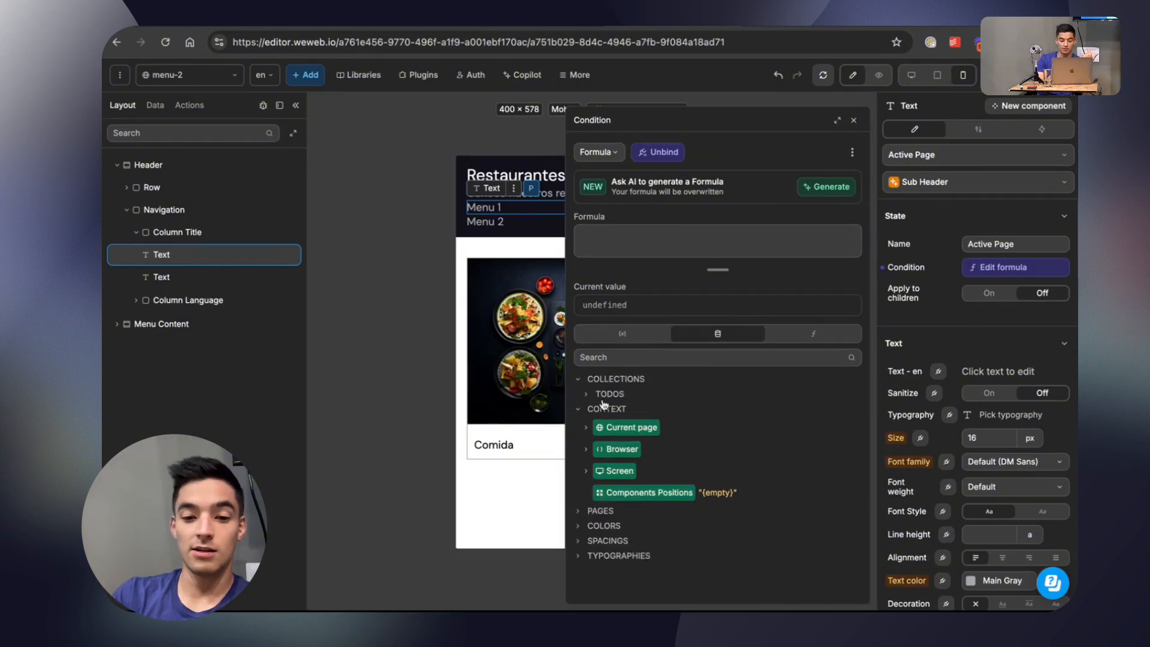
click(583, 429)
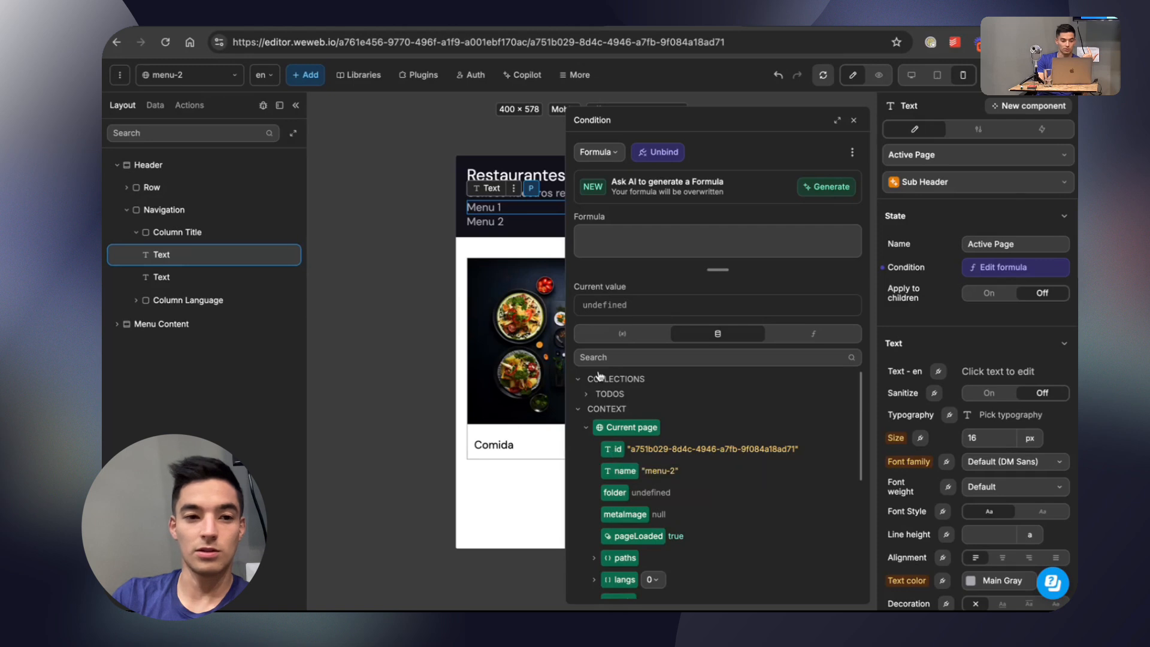
Add a custom state named Active Page to the Menu 2 text.
click(499, 223)
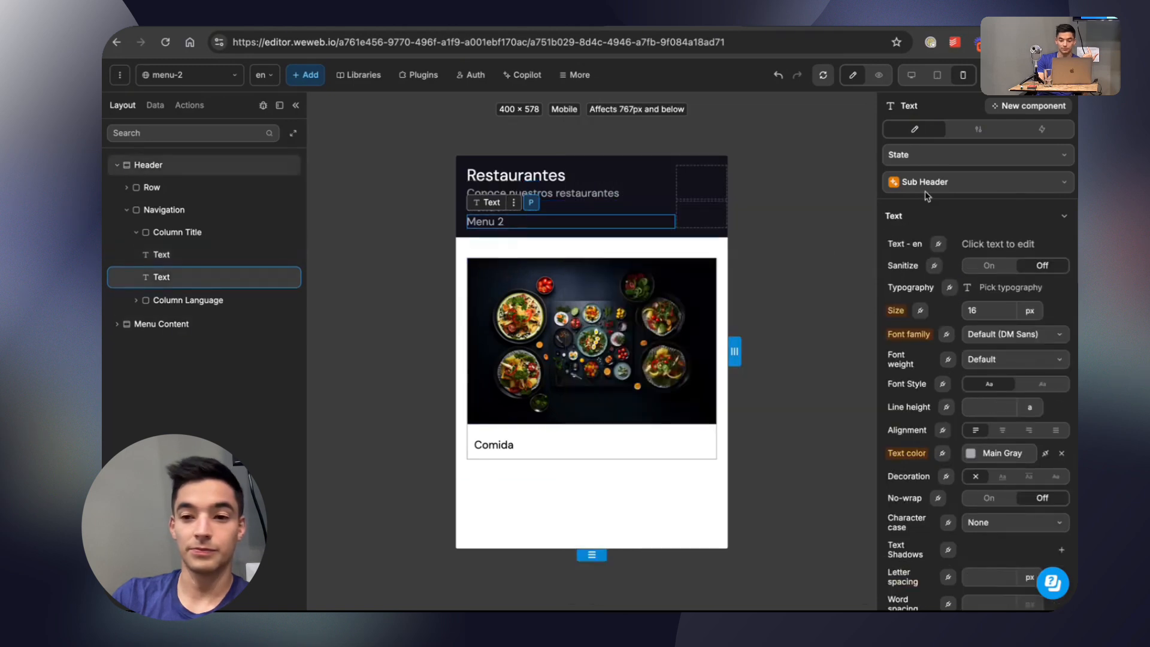
click(926, 157)
click(928, 236)
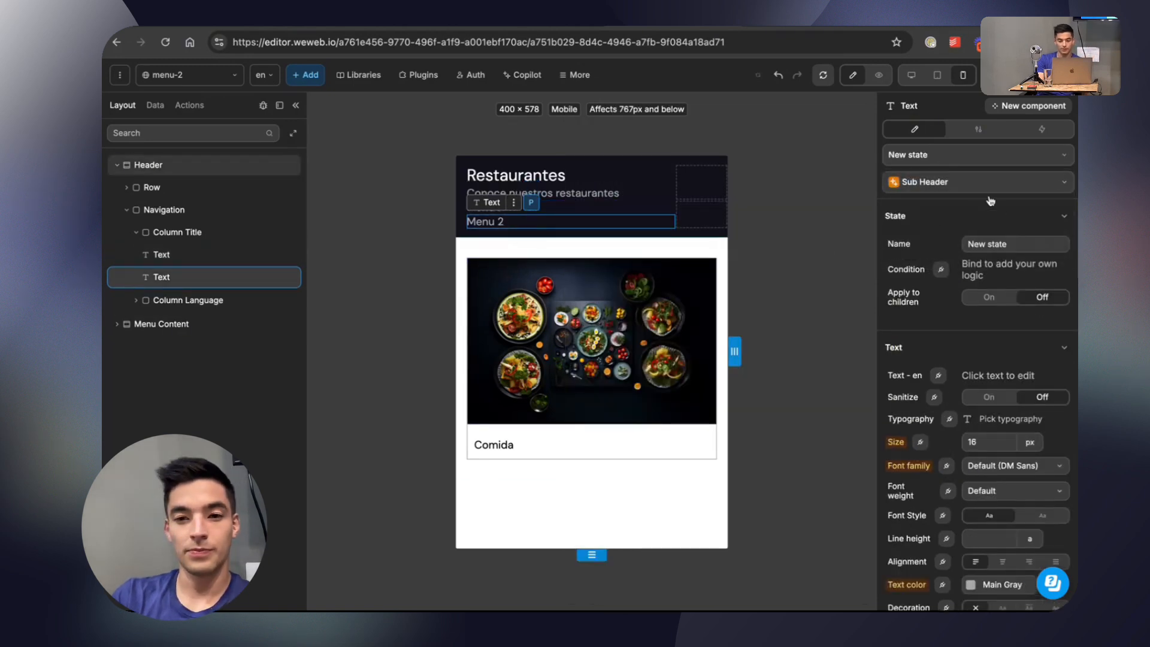
click(988, 242)
text(ACtotive Page)
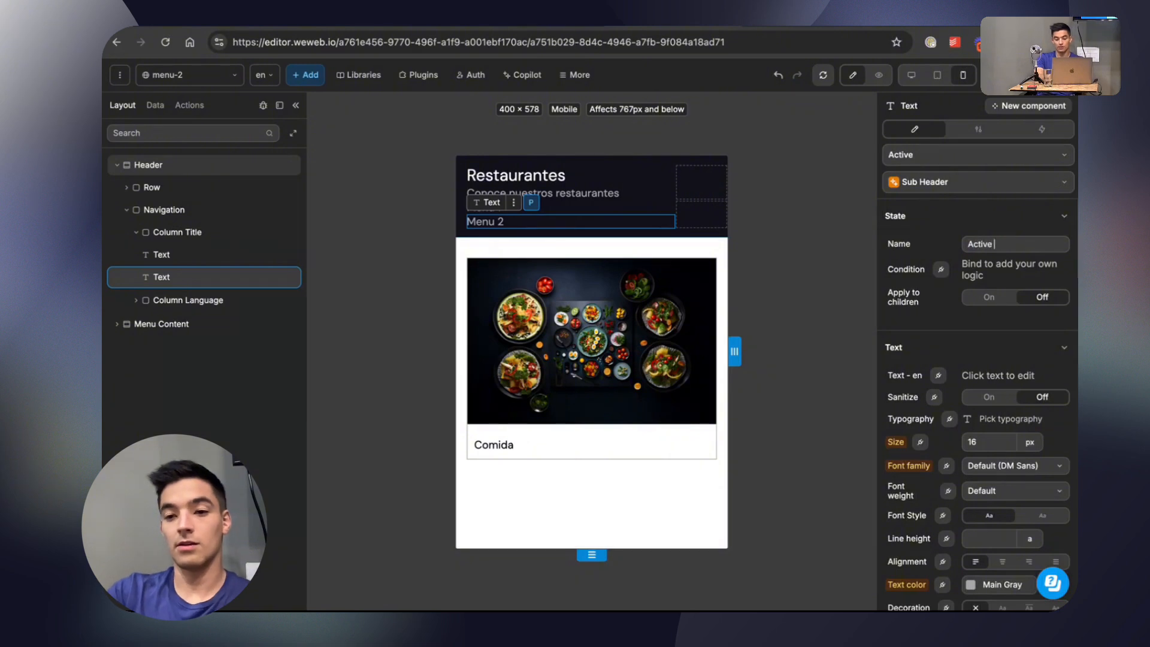
Bind the condition of Menu 2's Active Page state to the formula CurrentPage.name = "menu-2".
click(944, 270)
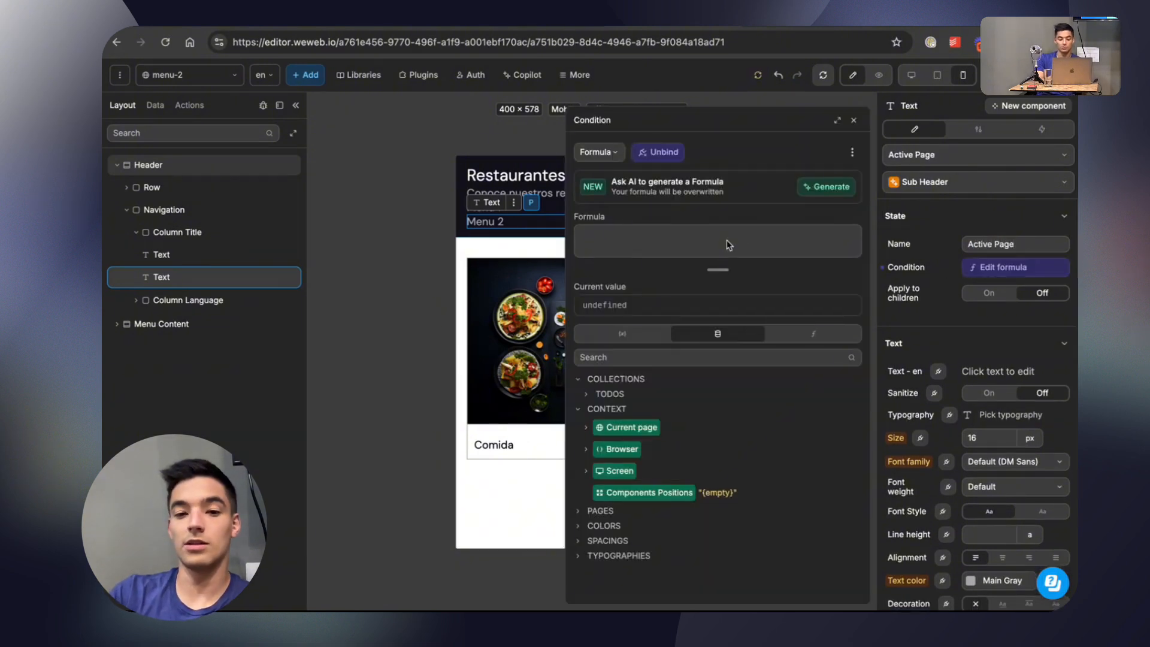
click(586, 427)
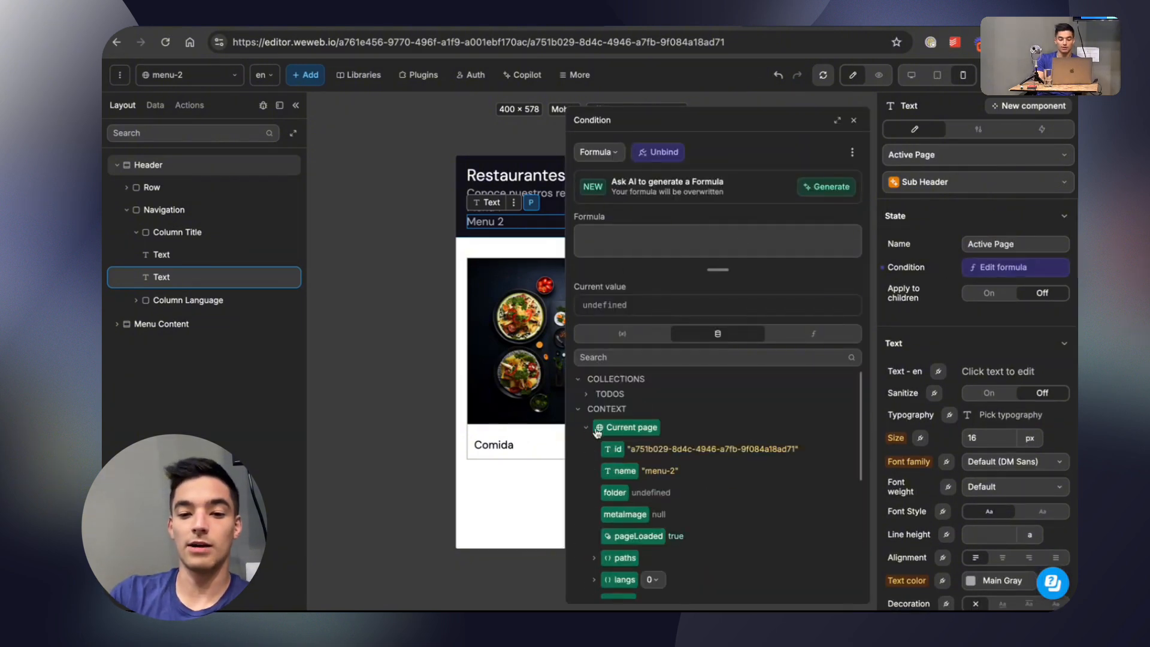
click(621, 471)
text(= "menu-2")
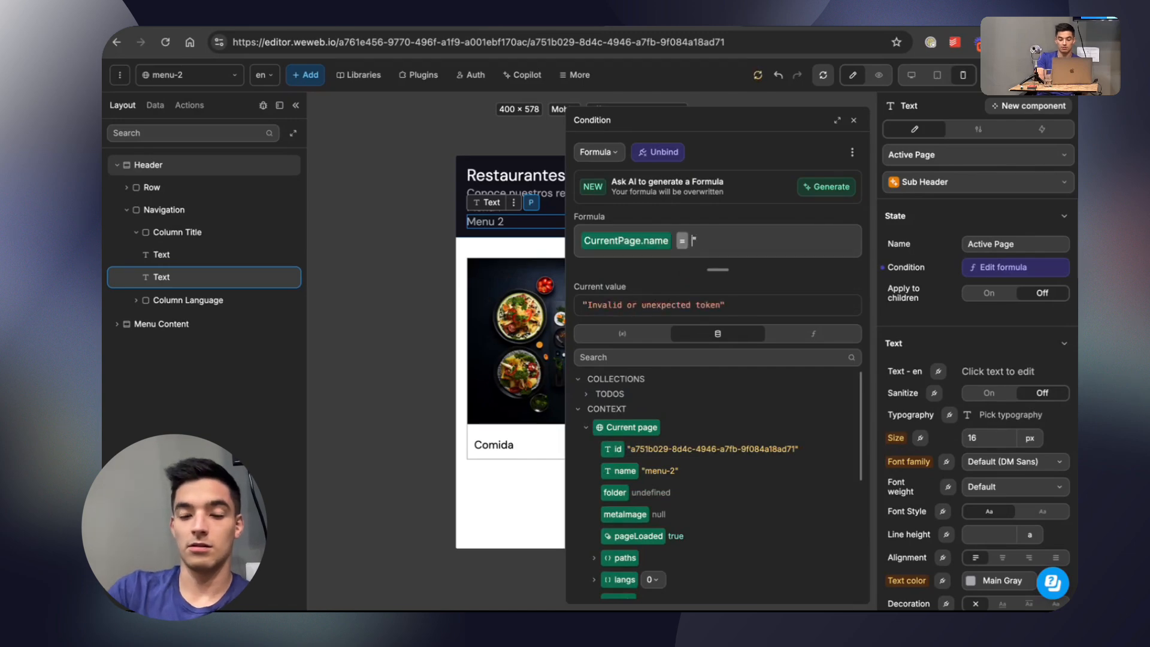
click(854, 120)
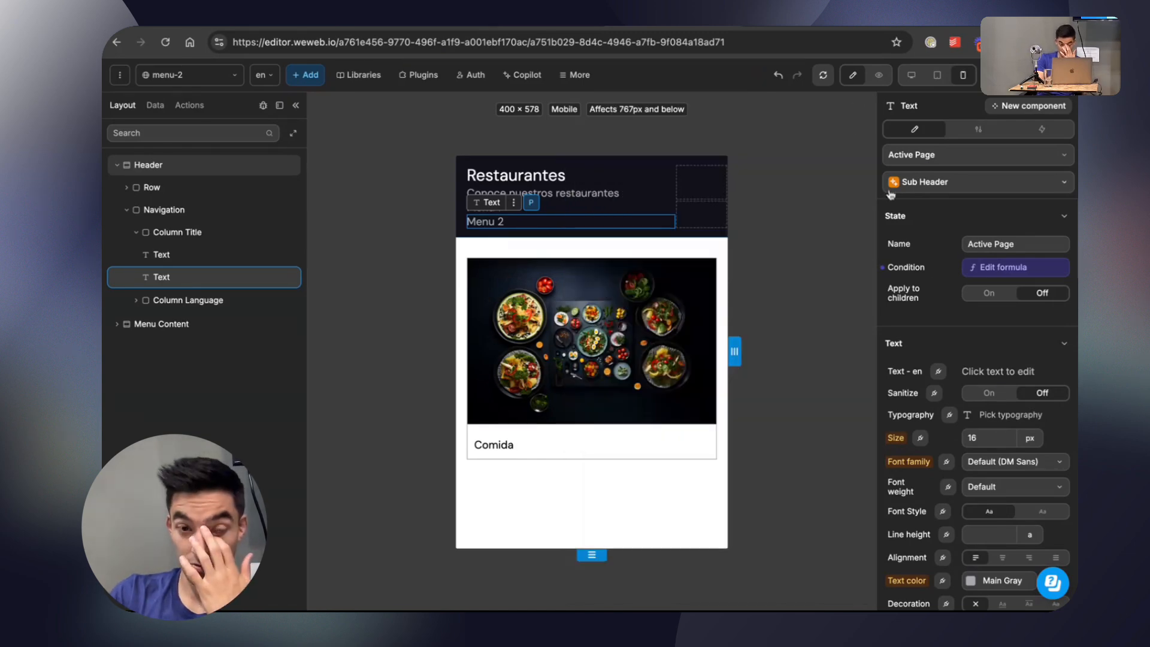
Unlink Menu 2's text color from Main Gray in its Active Page state and set it to red #D72323.
scroll(1018, 447, down, 5)
scroll(1018, 446, up, 3)
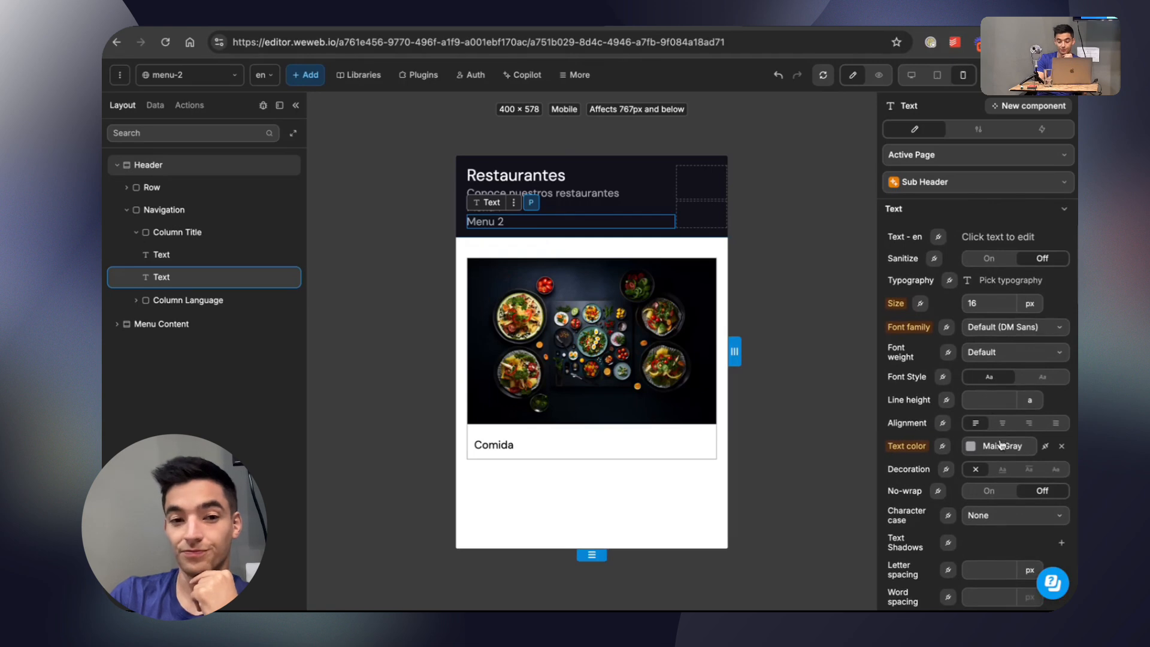
click(973, 449)
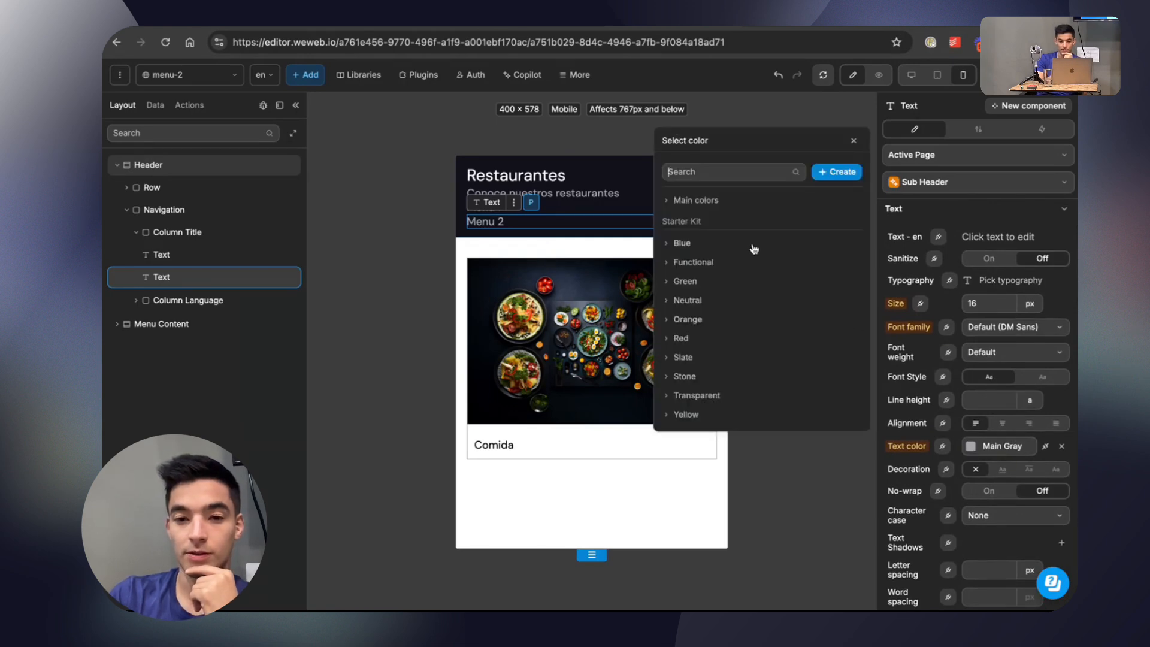
click(1045, 445)
click(970, 446)
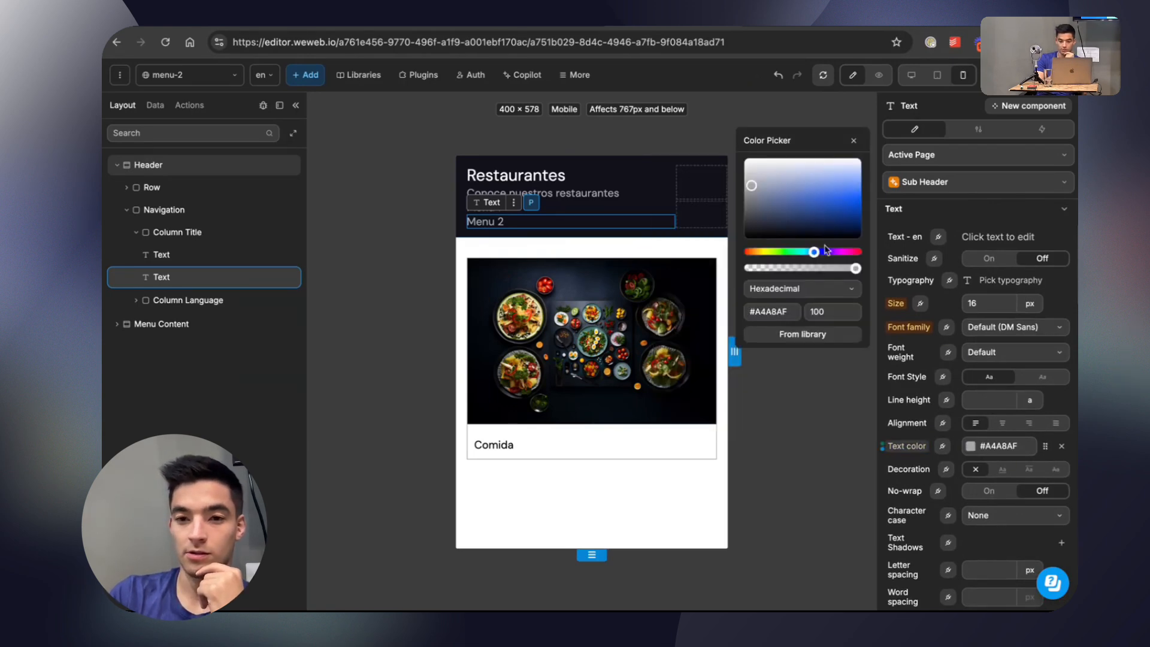
drag(824, 212, 829, 199)
click(599, 220)
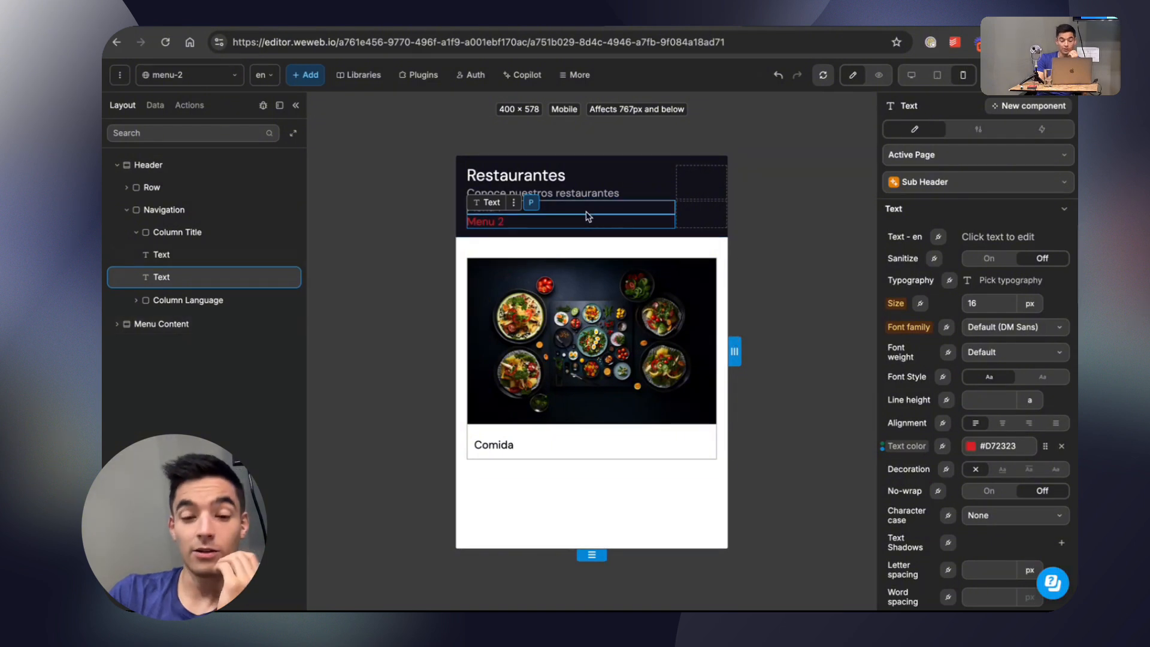
Bind the condition of Menu 1's Active Page state to the formula CurrentPage.name = "menu".
click(587, 215)
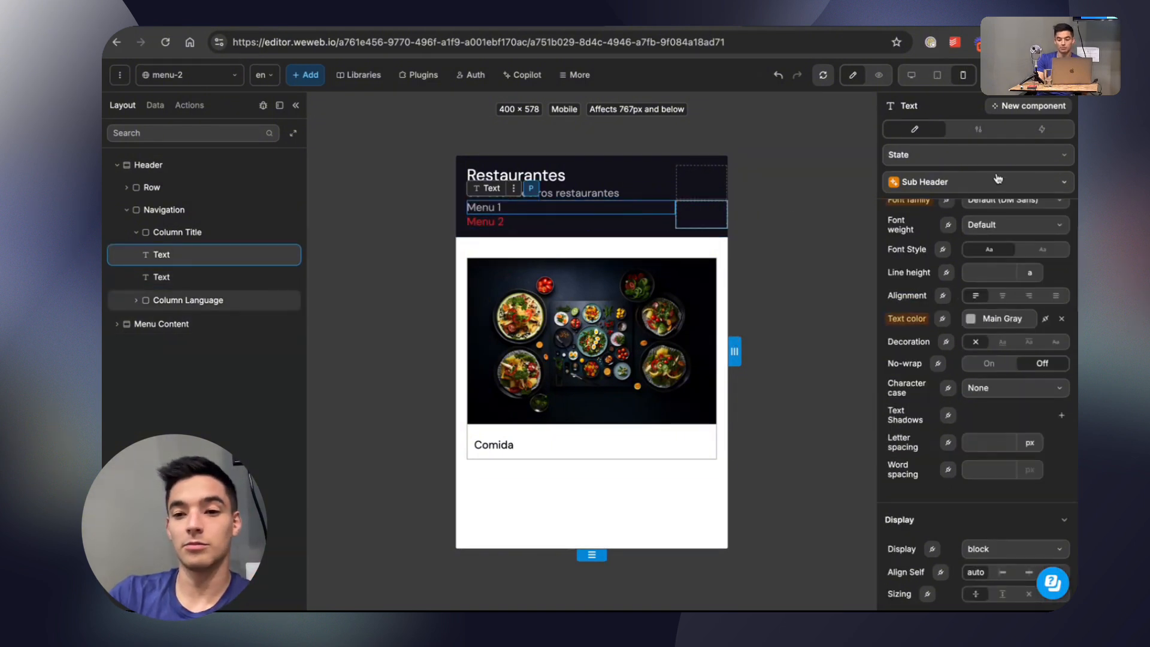
scroll(986, 274, up, 1)
scroll(987, 274, up, 3)
click(958, 133)
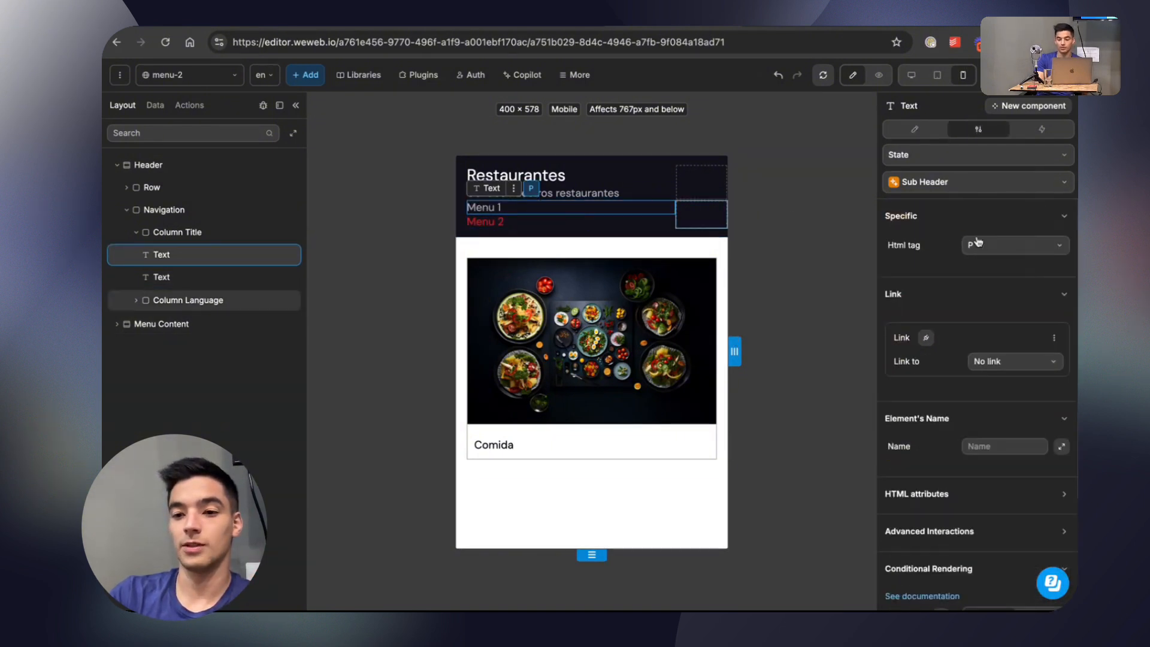
click(915, 128)
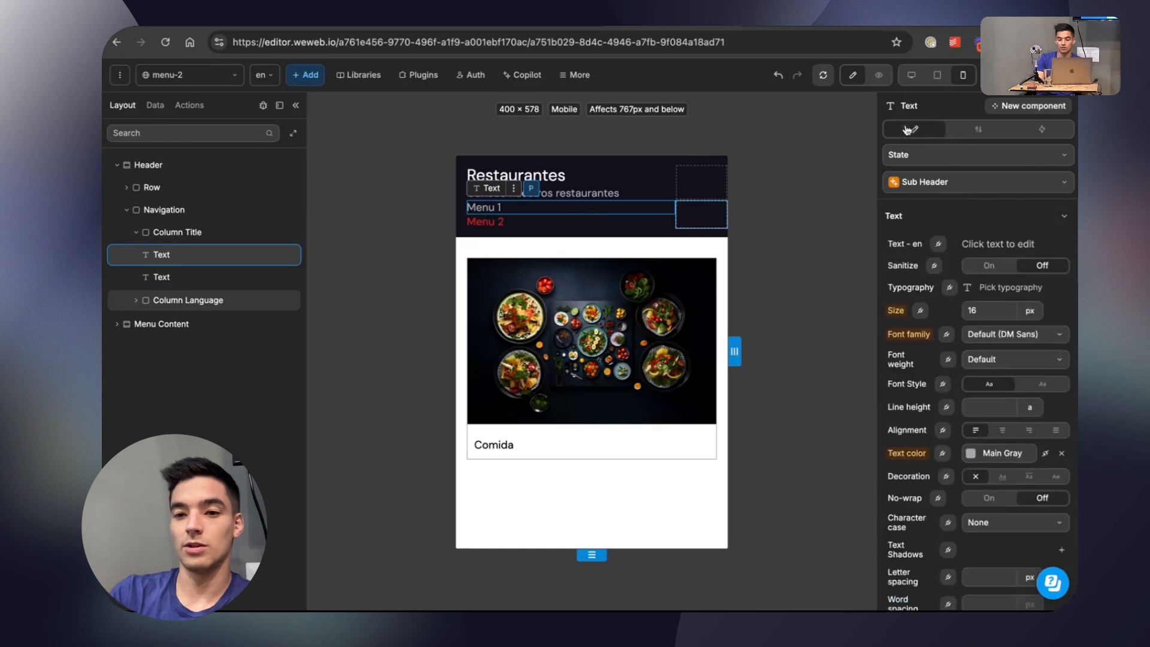
click(976, 155)
click(964, 201)
click(985, 268)
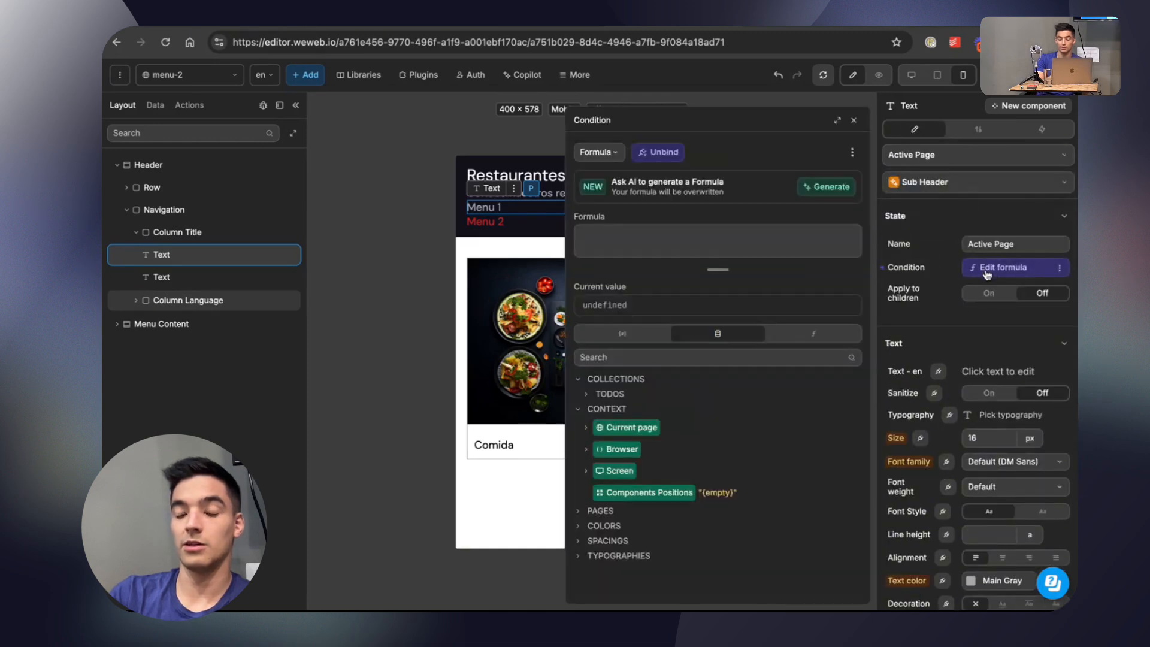
click(587, 428)
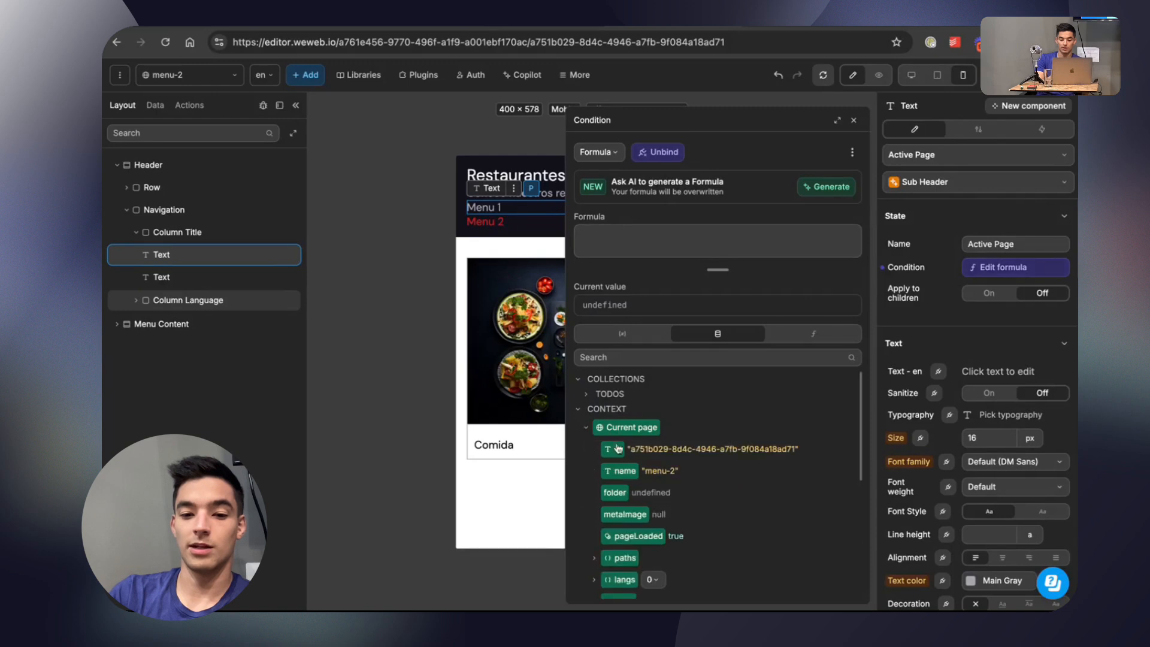
click(616, 473)
text(= )
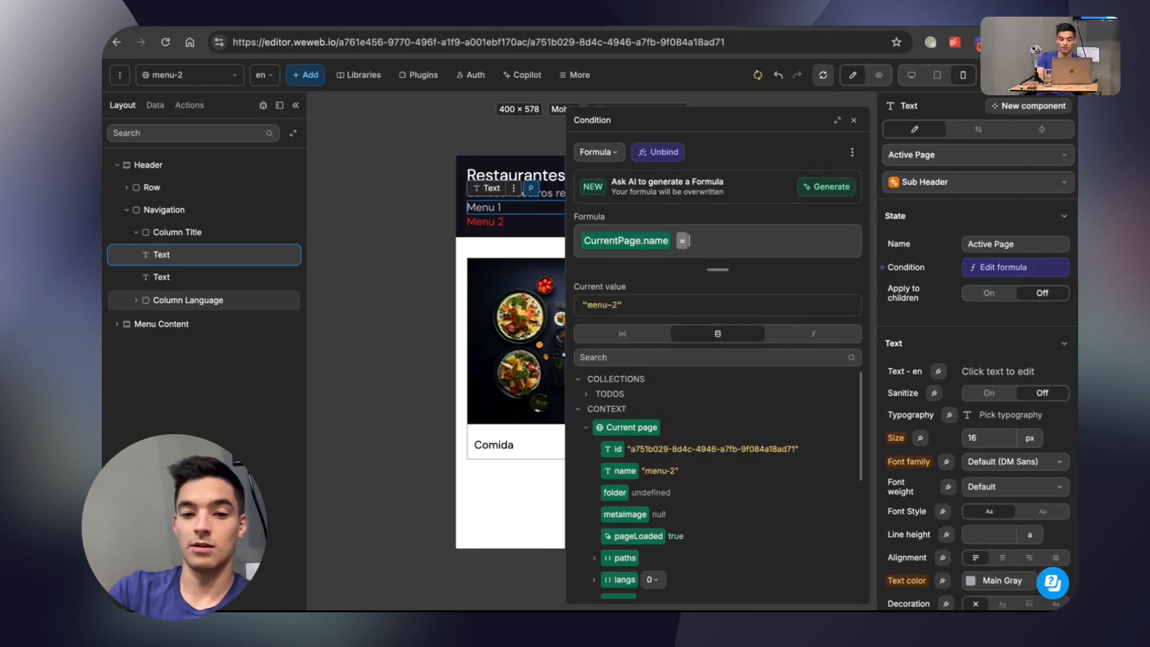
text("menu)
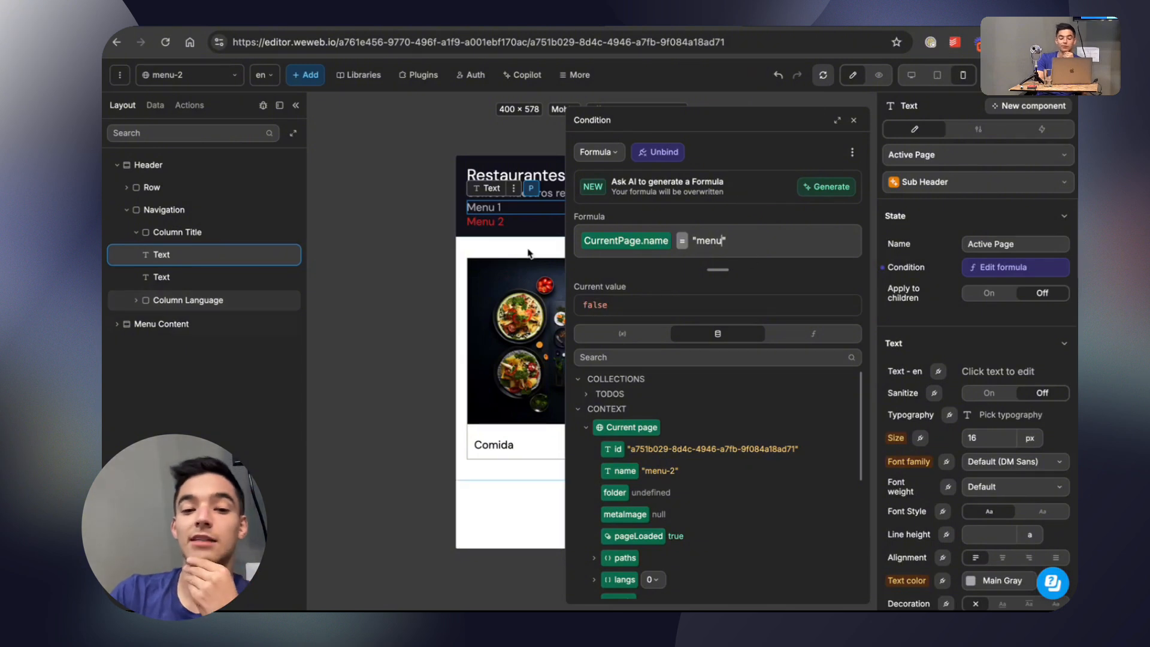
click(855, 123)
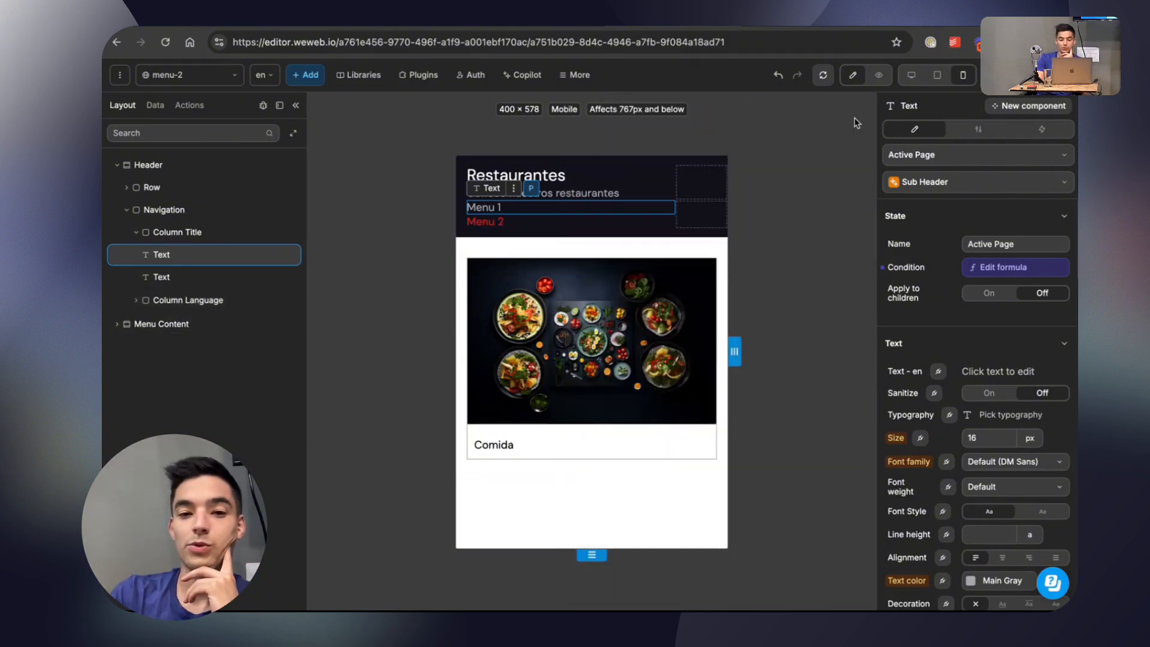
Copy the Navigation container from the menu-2 page and paste it below the Row in the menu page's Header.
click(182, 217)
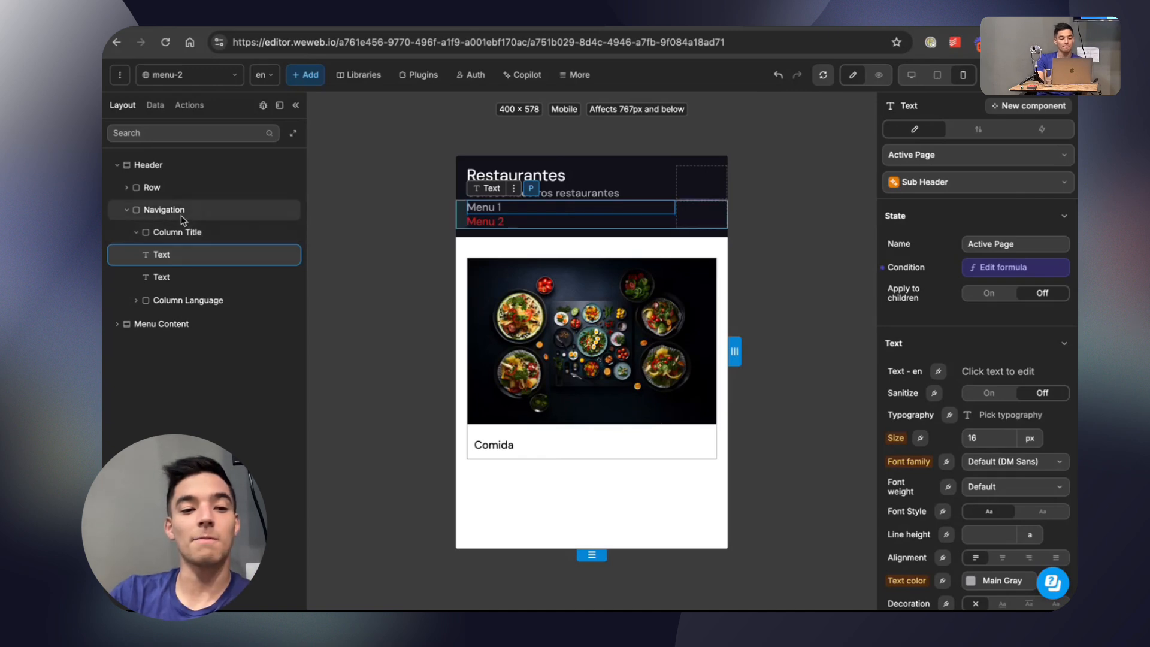
click(189, 75)
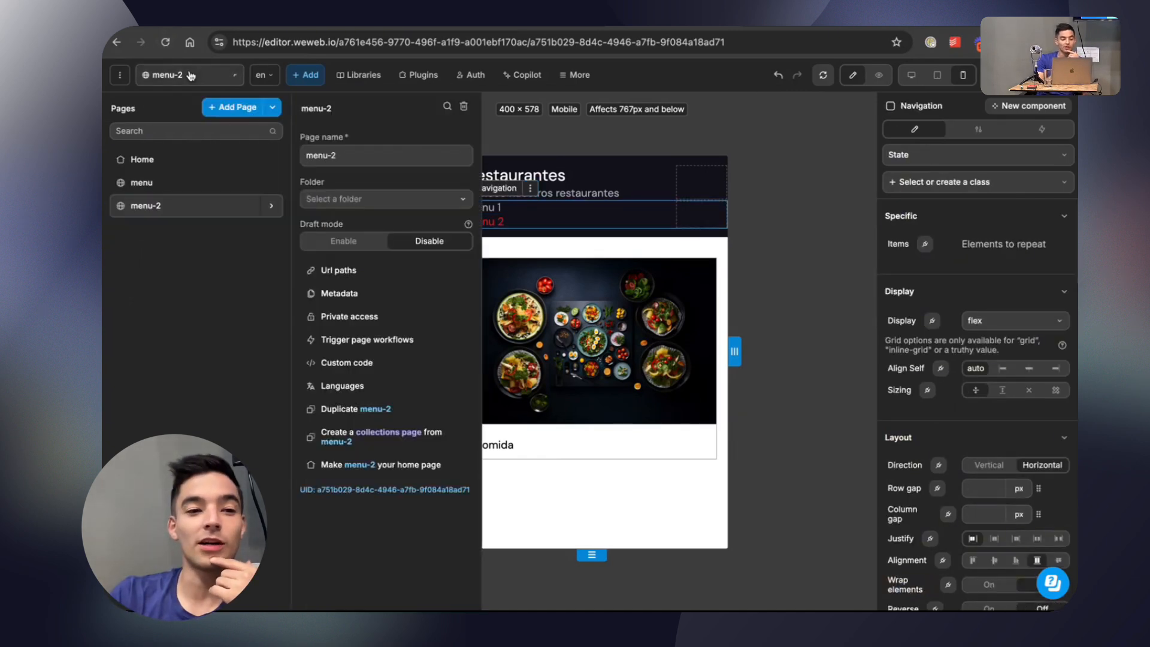
click(202, 182)
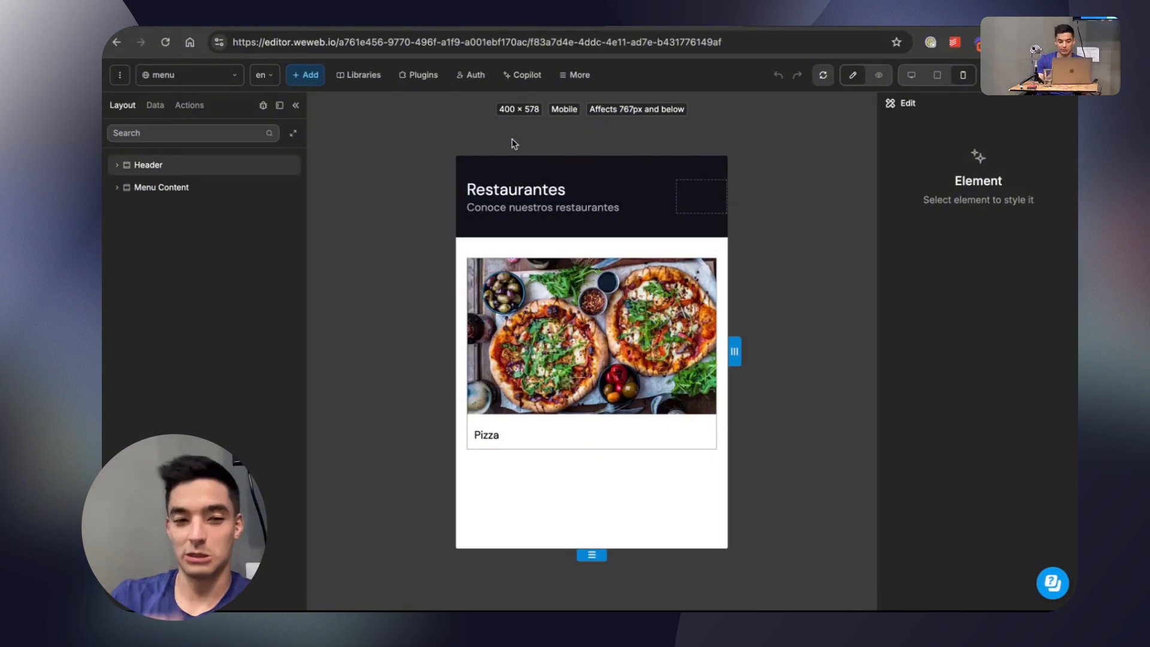
click(117, 165)
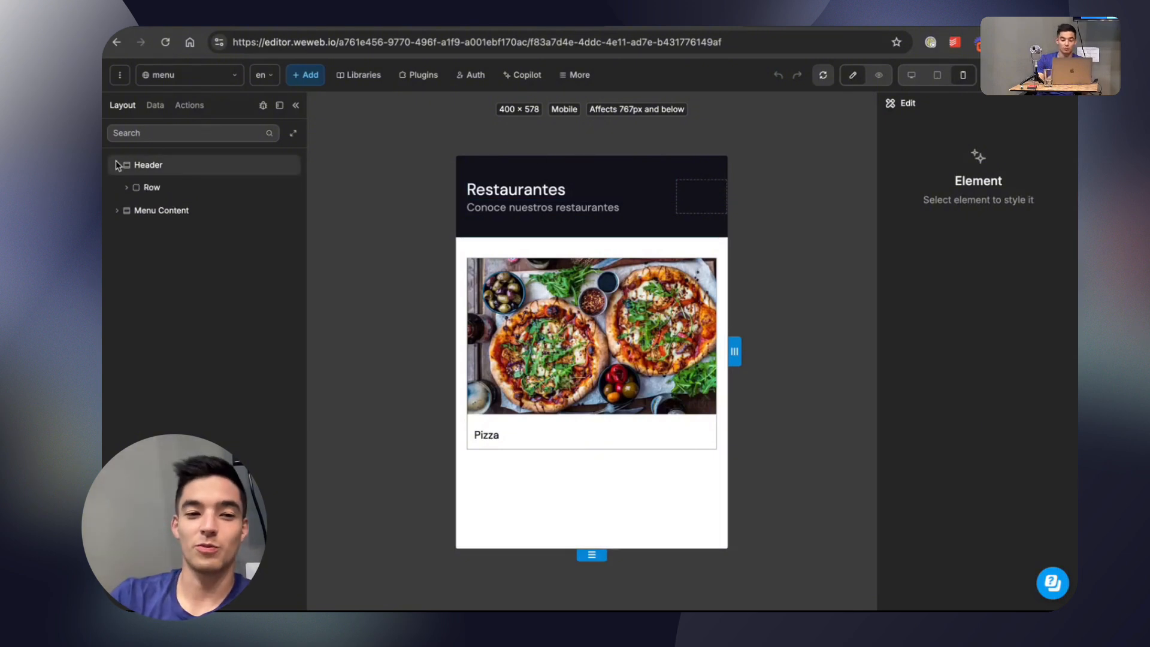
click(160, 170)
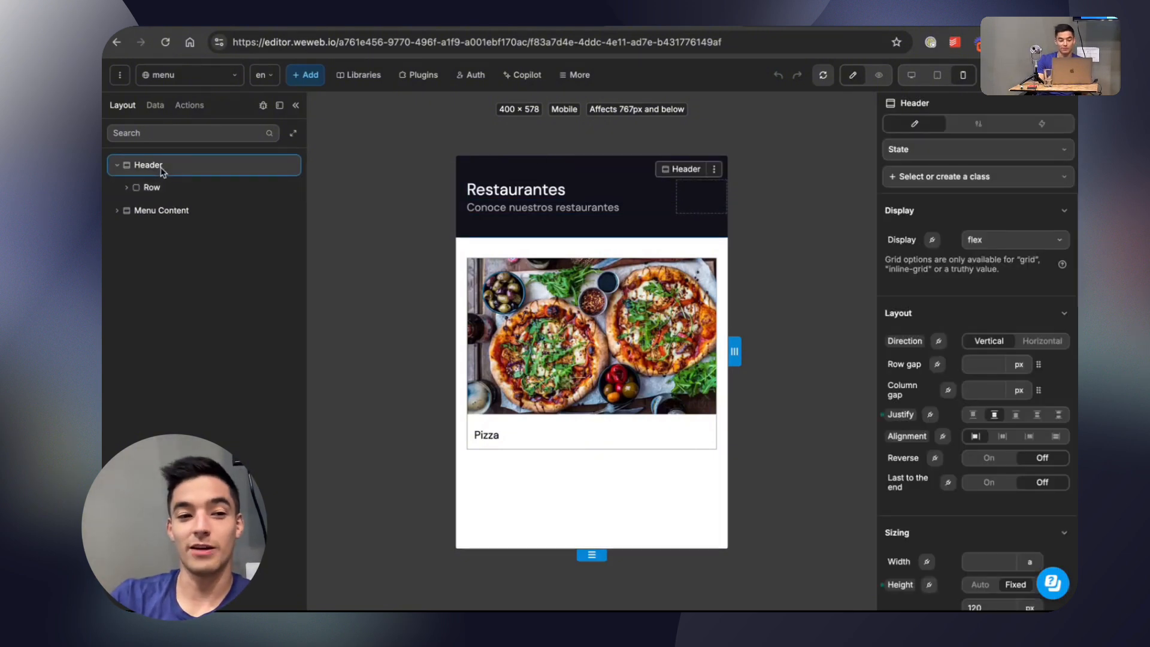
right_click(161, 171)
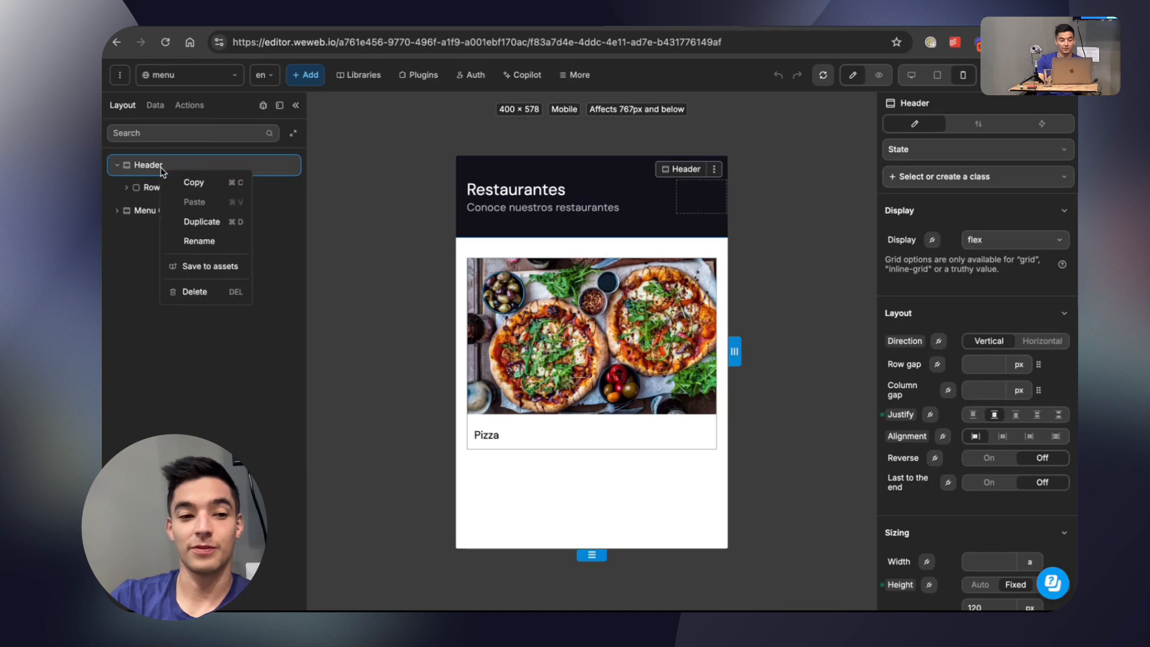
click(143, 195)
key(super+v)
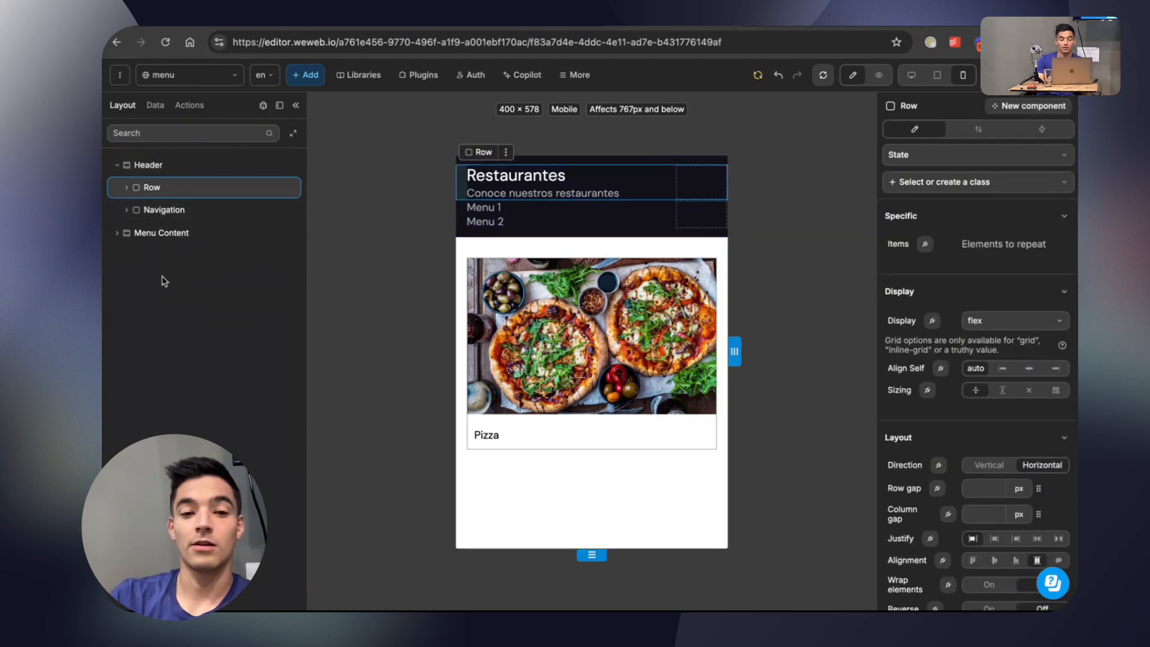
Check the condition formula of Menu 1's Active Page state on the menu page.
click(126, 210)
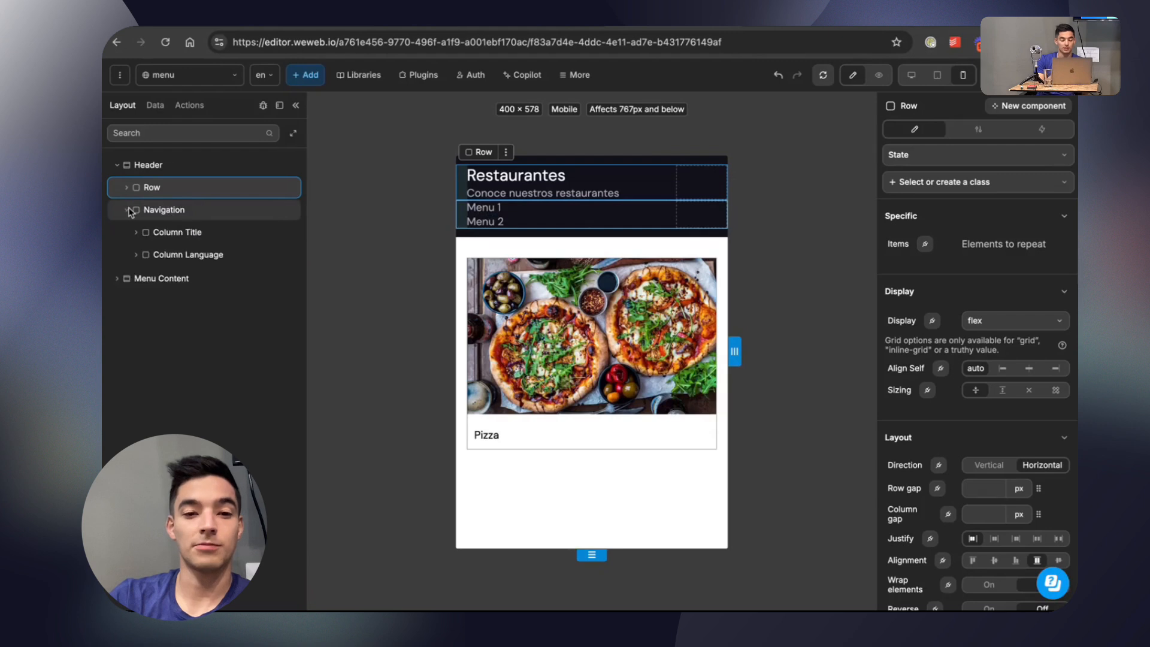
click(485, 209)
click(983, 129)
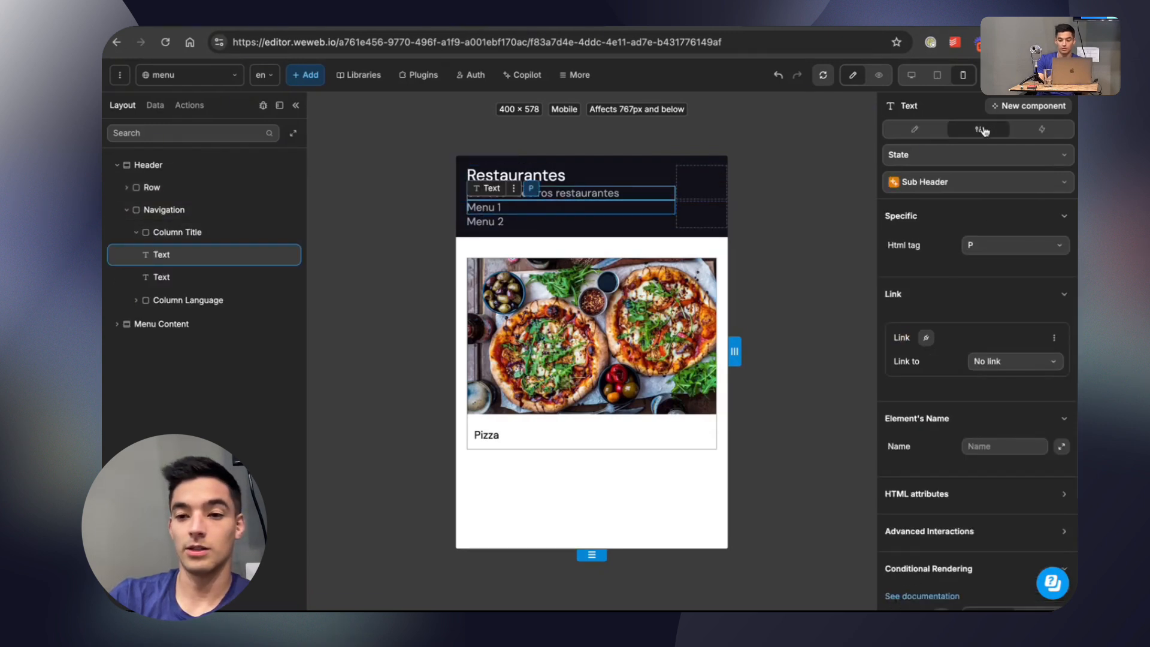
click(938, 132)
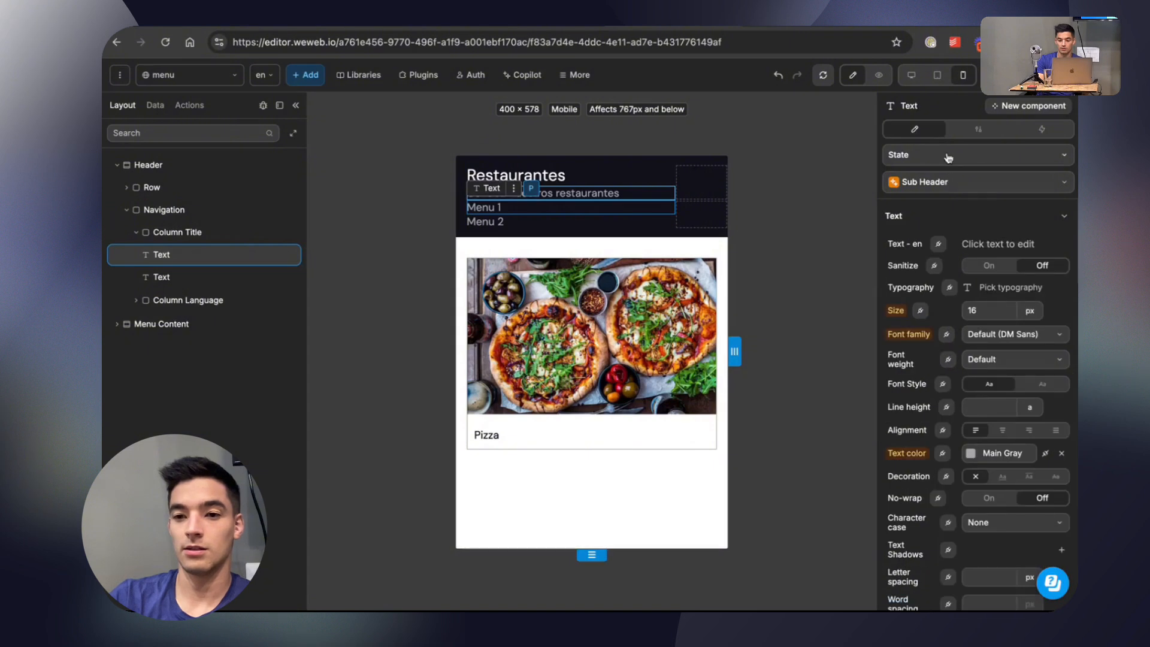
click(948, 157)
click(950, 201)
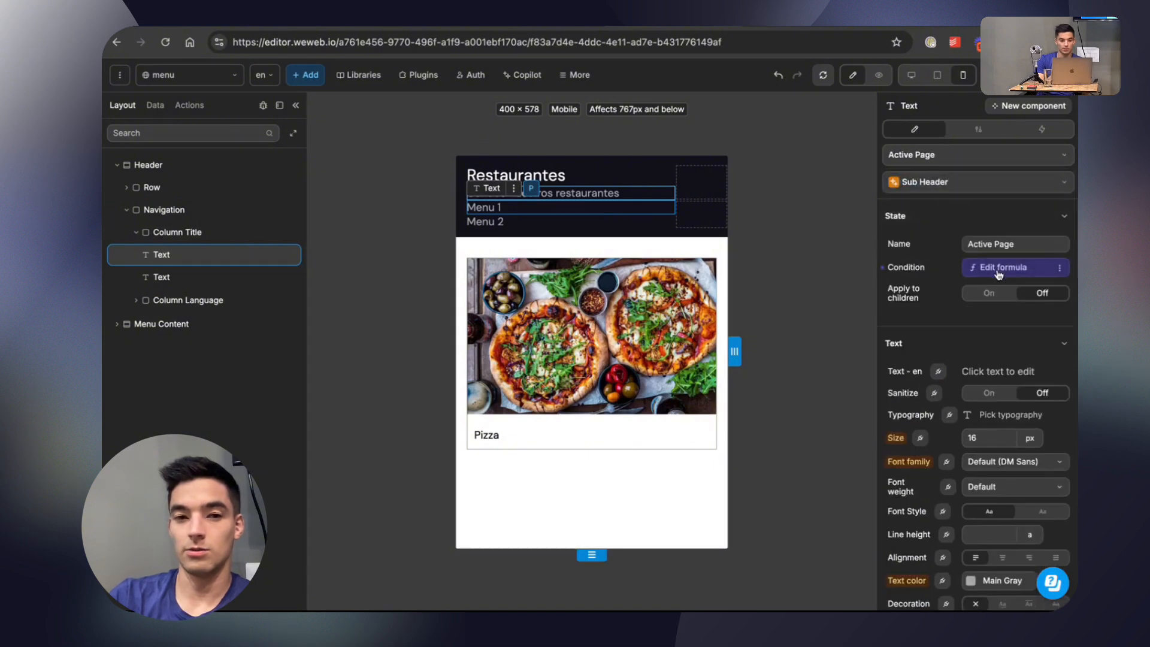
click(996, 270)
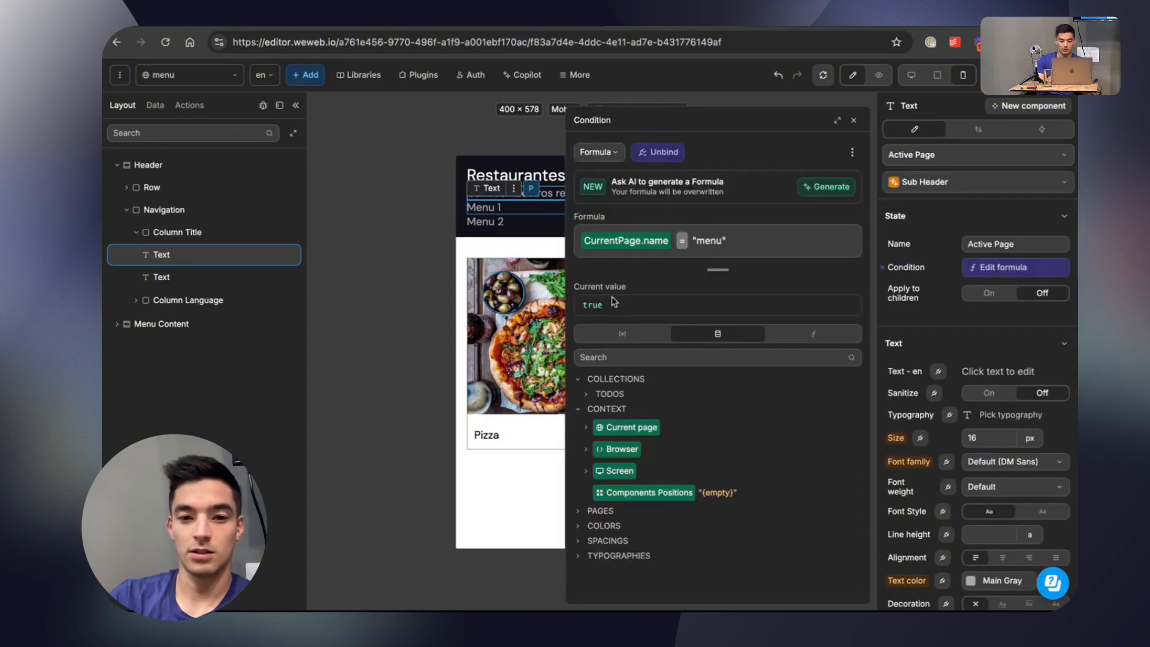
click(853, 123)
Unlink Menu 1's text color from Main Gray in its Active Page state on the menu page and set it to red #E72323.
scroll(1006, 431, down, 3)
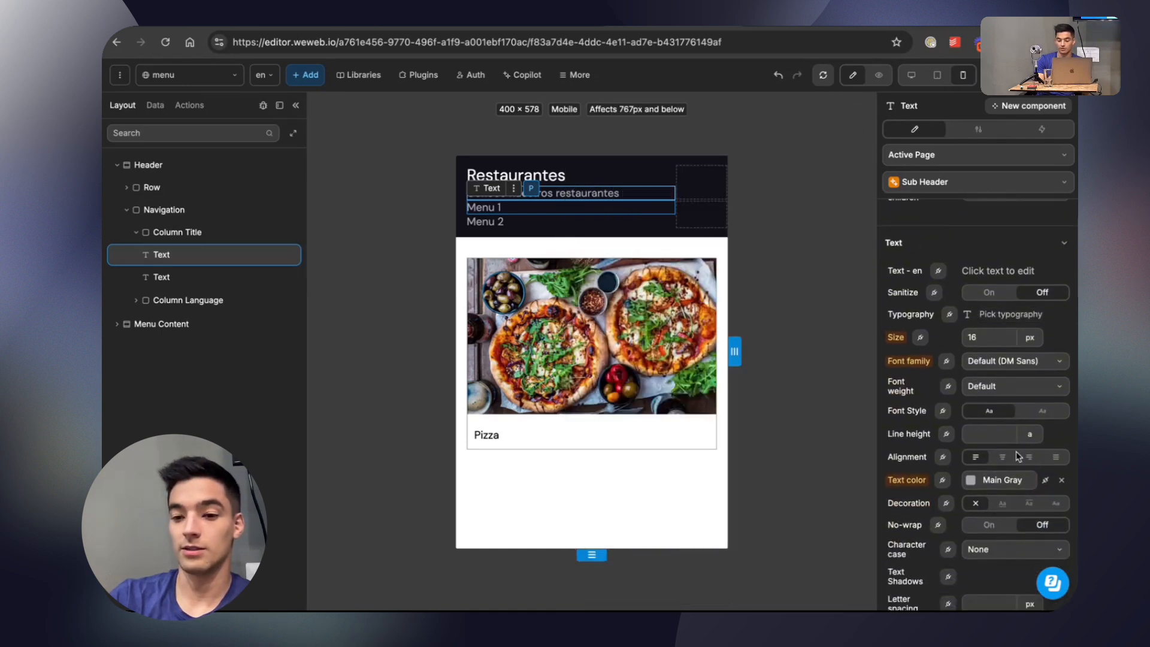
click(1044, 480)
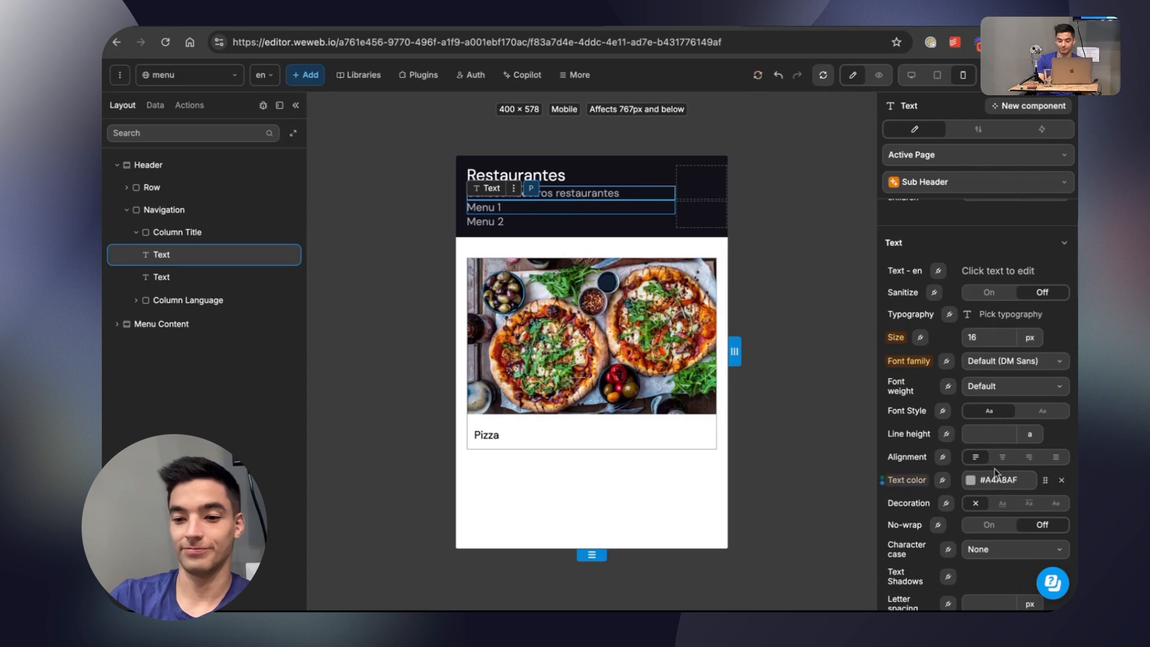
click(970, 480)
drag(813, 251, 732, 252)
drag(818, 209, 838, 196)
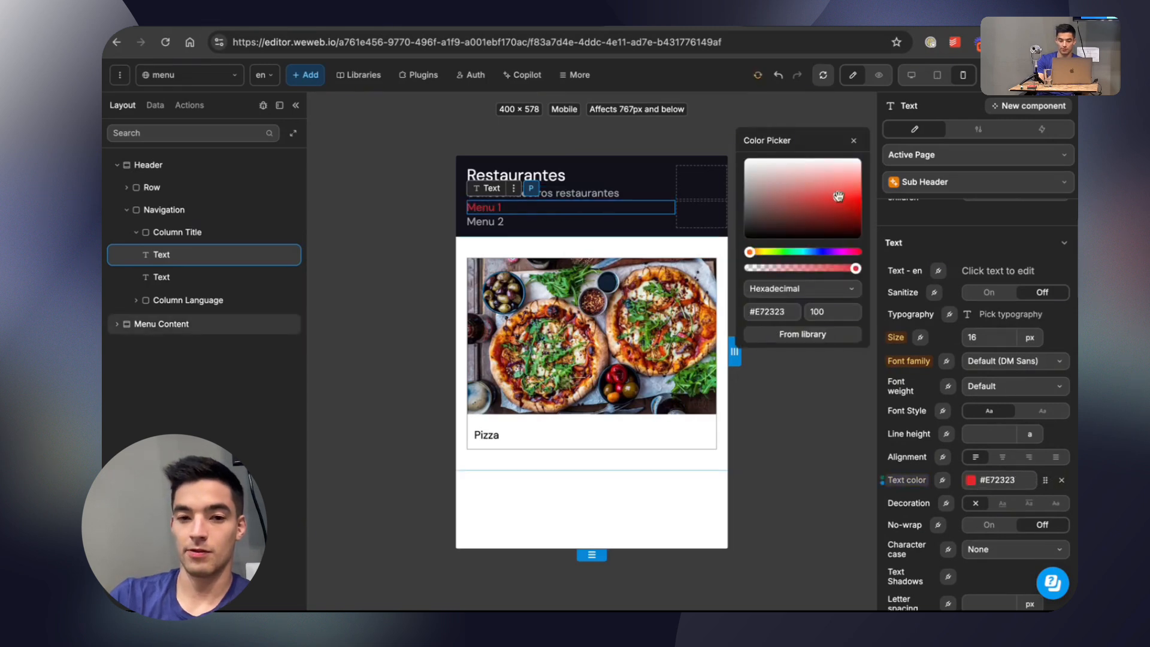
click(853, 140)
Copy the red color code to the menu-2 page and set Menu 1's Active Page text color to #E72323, unlinked from Main Gray.
click(996, 480)
key(super+c)
click(182, 75)
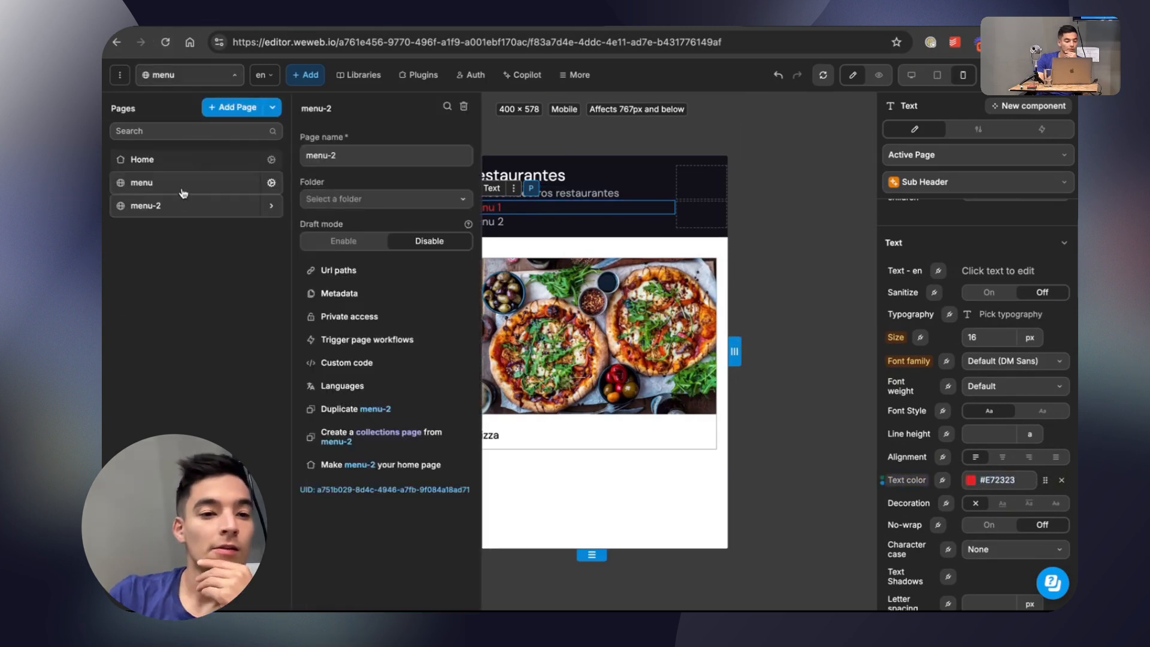
click(204, 206)
click(497, 207)
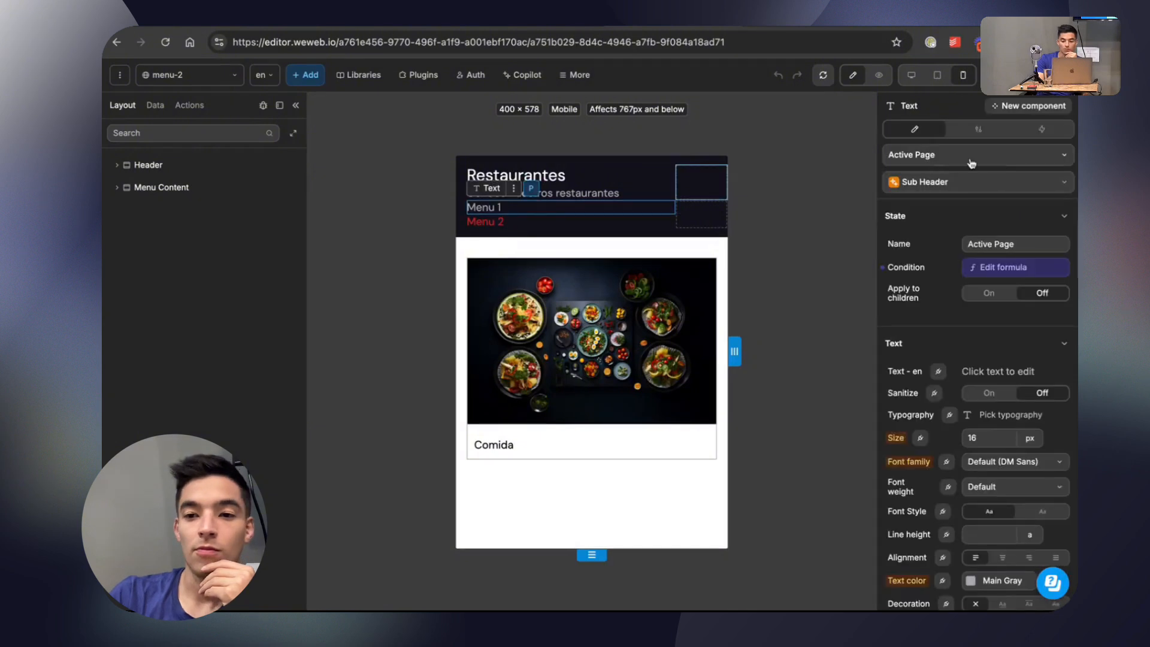
scroll(1018, 335, down, 5)
click(1045, 372)
click(997, 372)
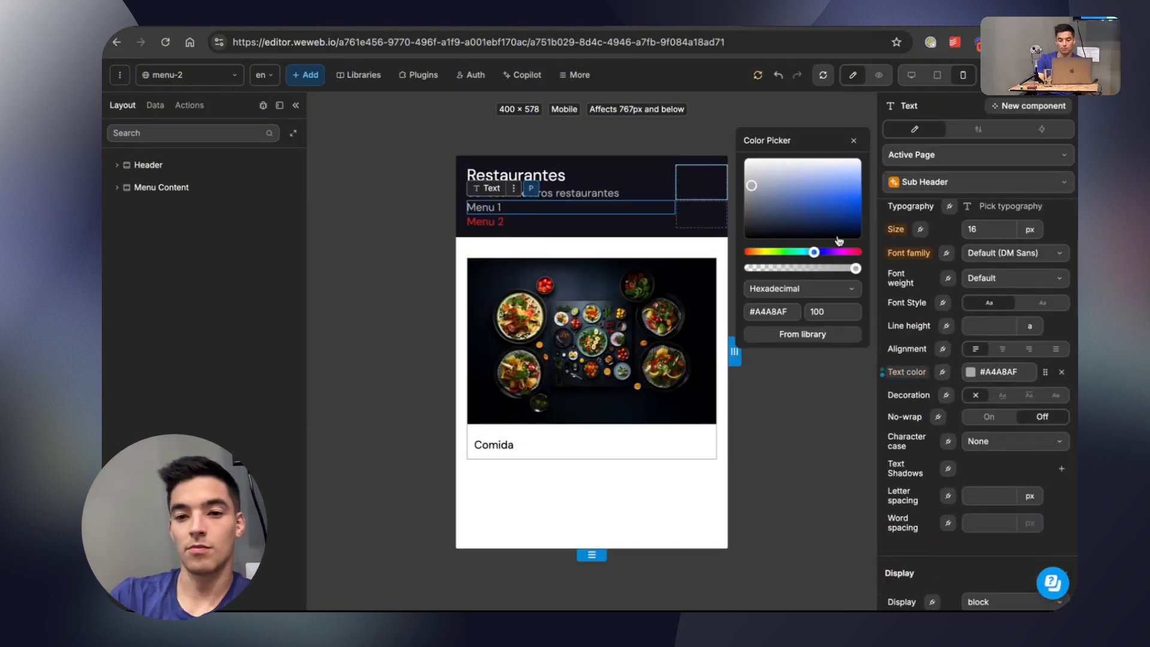
triple_click(785, 311)
key(super+v)
click(855, 141)
click(1044, 75)
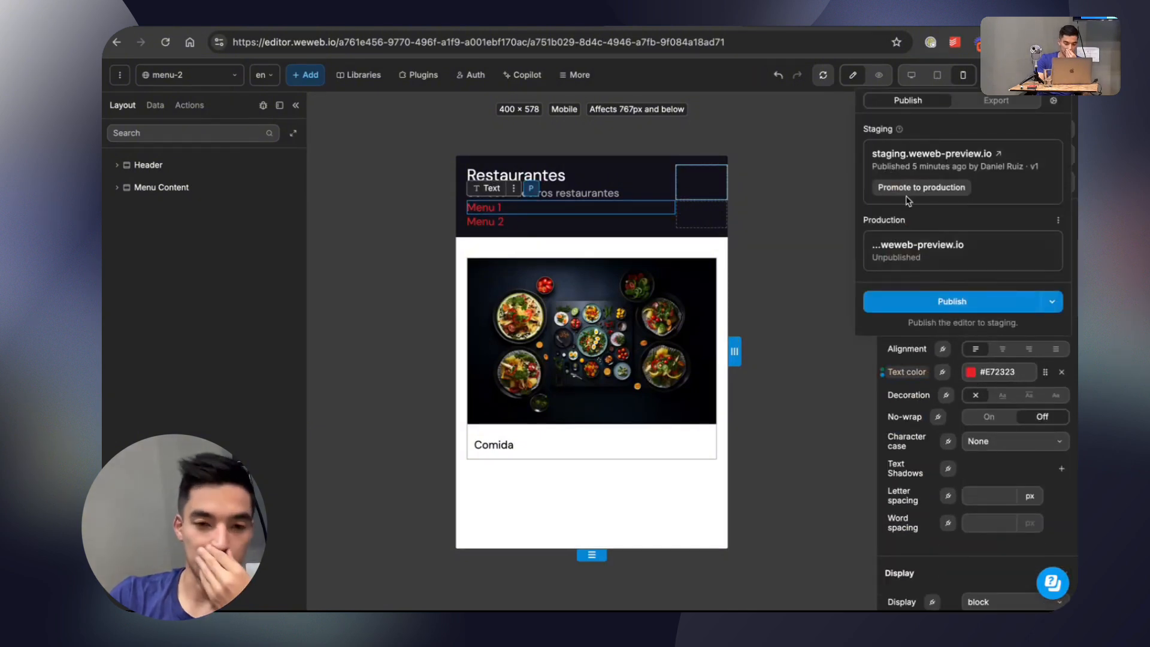
click(559, 236)
Create a workflow with the On click trigger for the Menu 1 text on the menu-2 page.
click(496, 208)
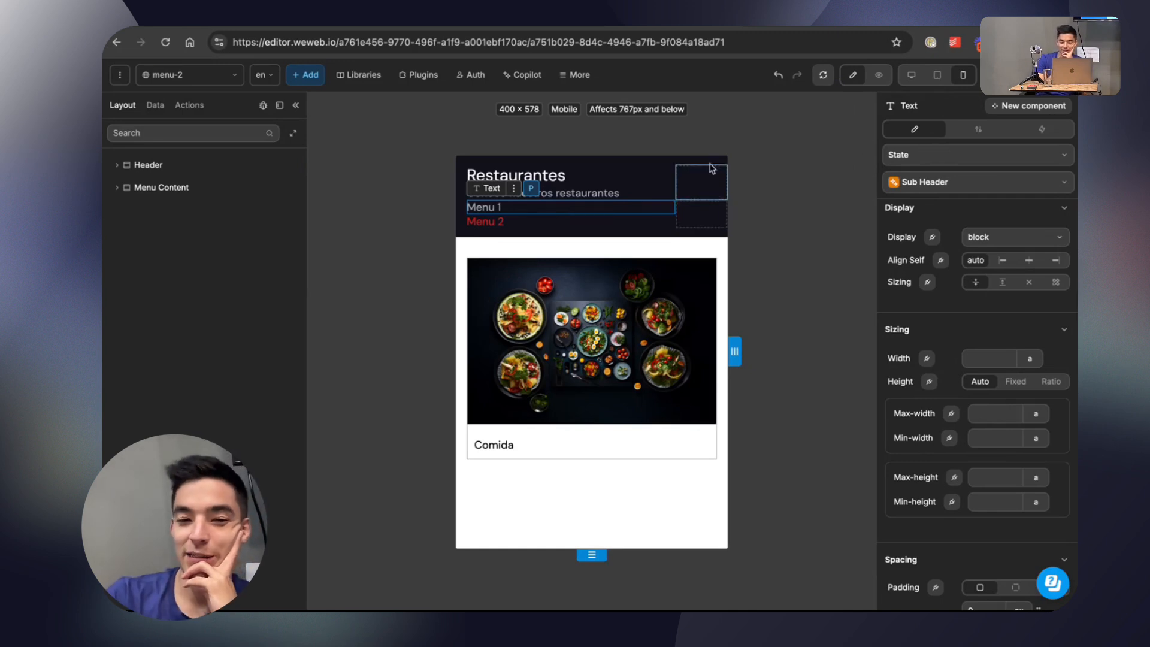
click(1042, 132)
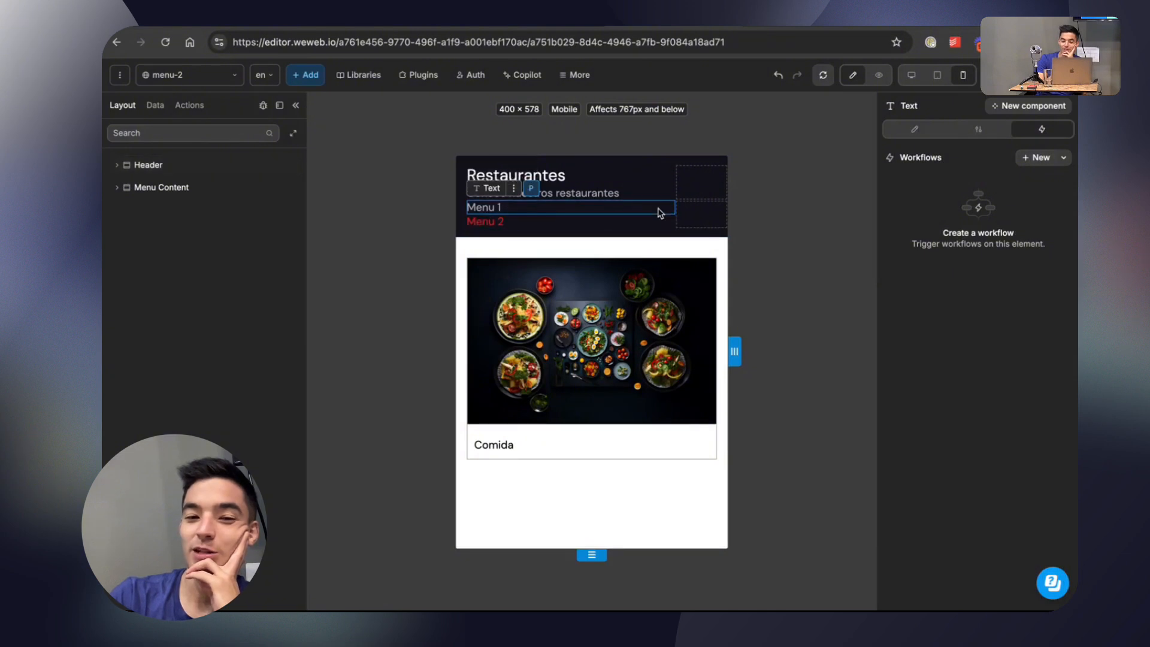
click(1036, 157)
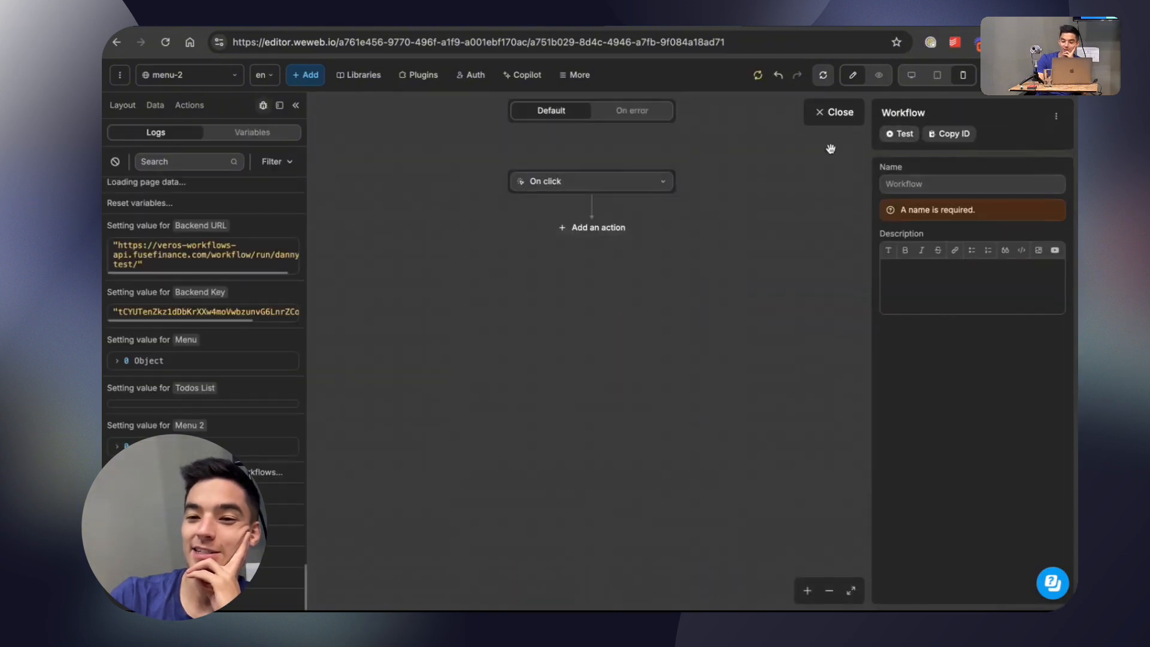
click(603, 183)
text(navig)
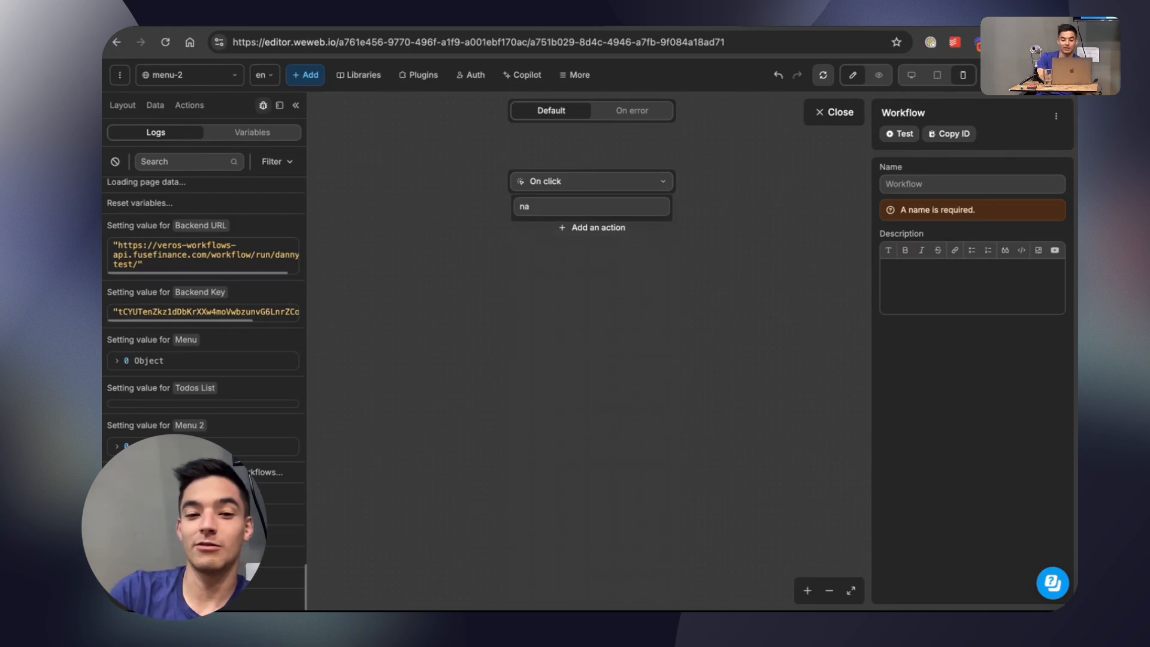
key(BackSpace)
key(BackSpace)
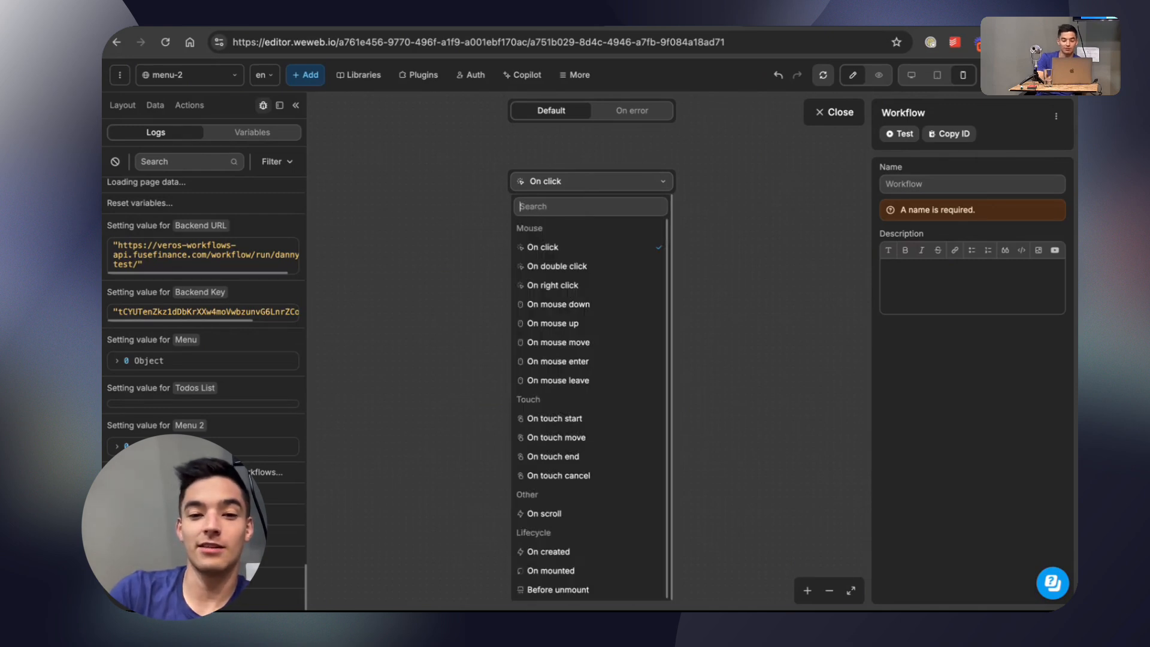
click(738, 263)
Add a Navigate to action to Menu 1's On click workflow and return to the page canvas.
click(597, 228)
text(na)
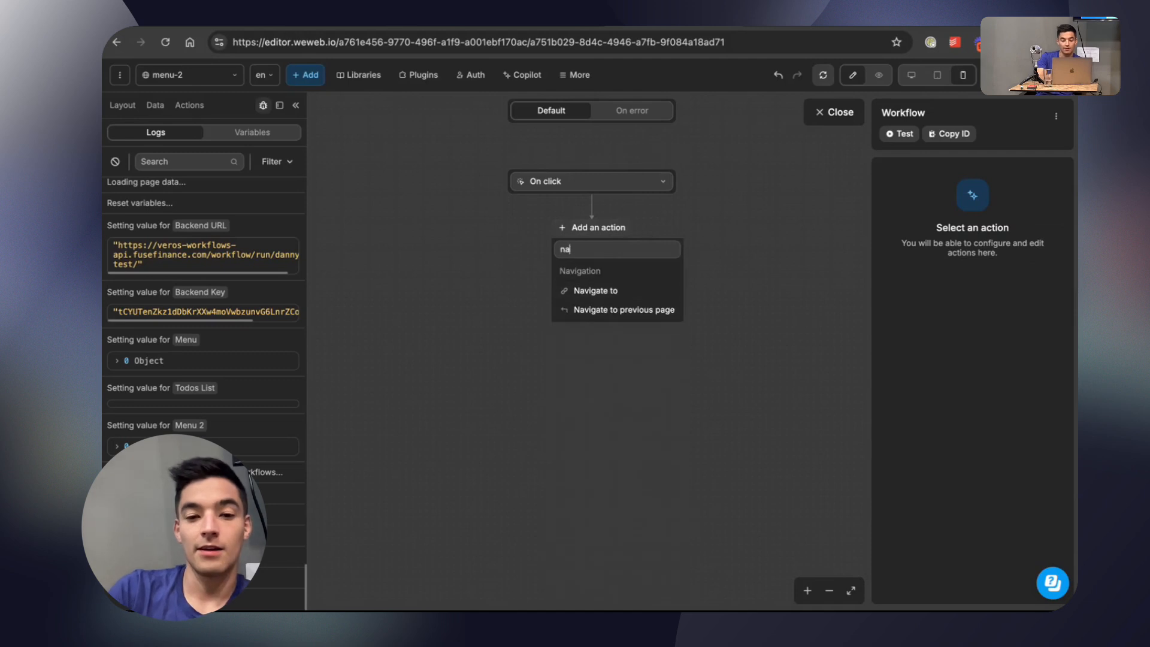
click(596, 291)
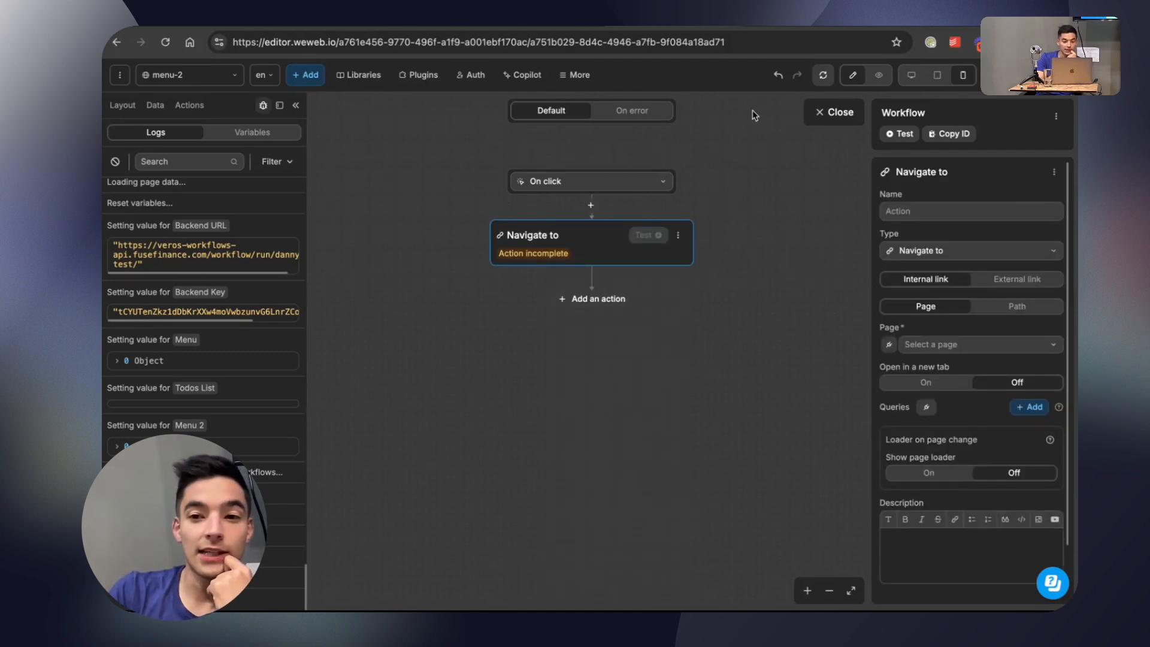
click(835, 122)
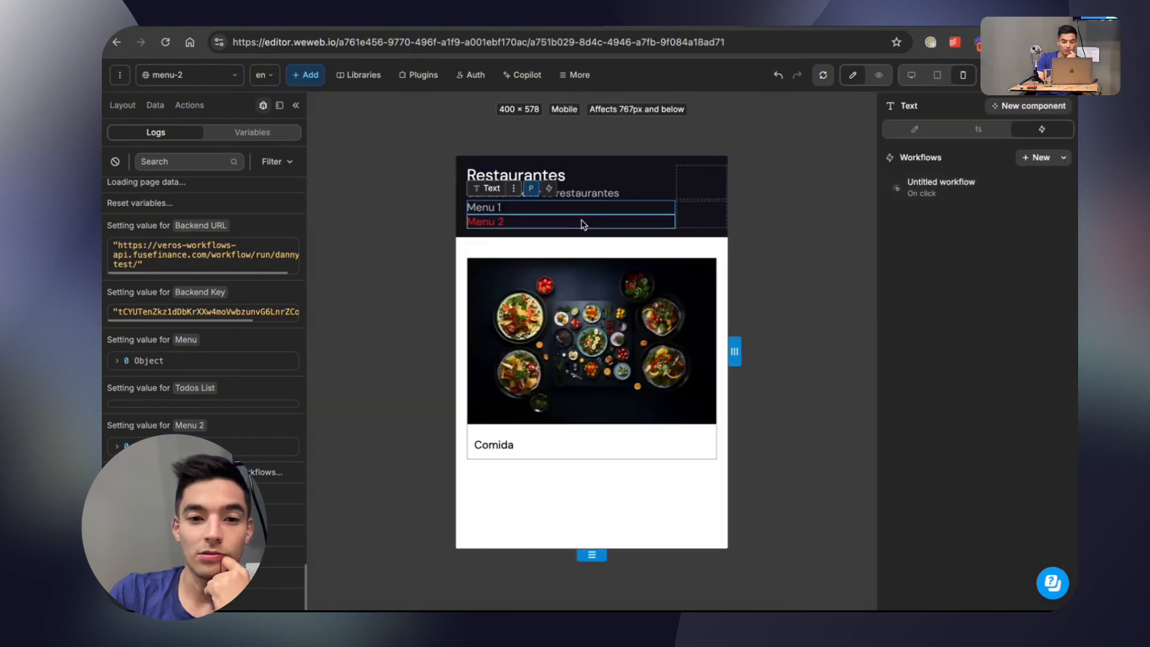
Try pointing the Navigate to action in Menu 1's On click workflow to the menu page.
click(937, 189)
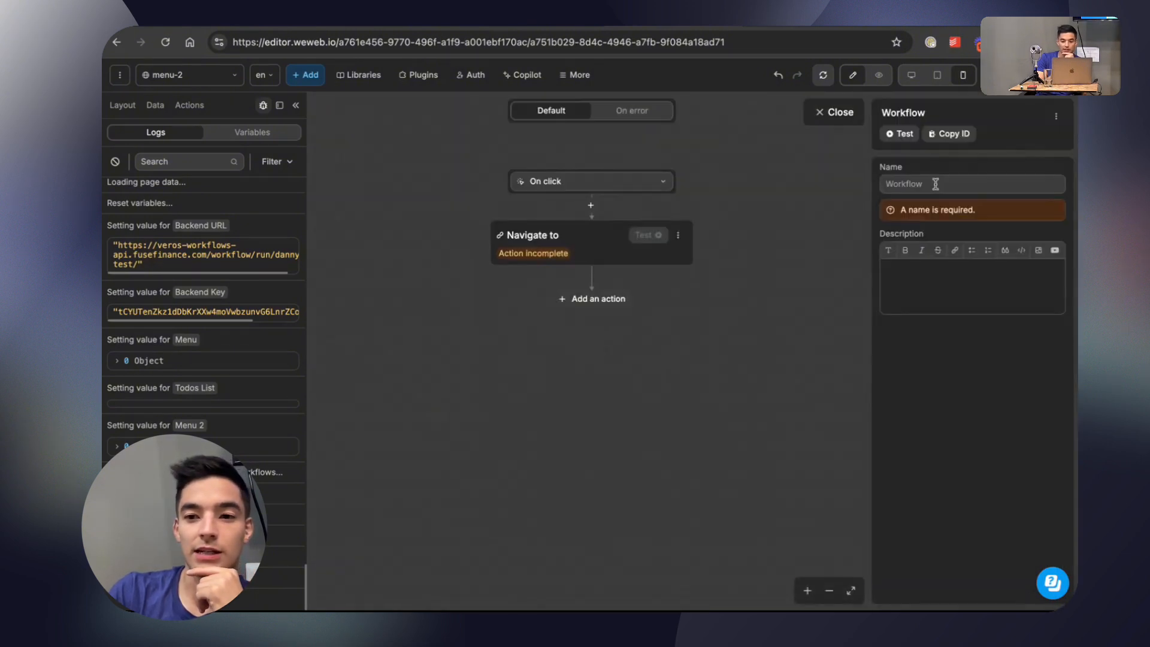
click(675, 244)
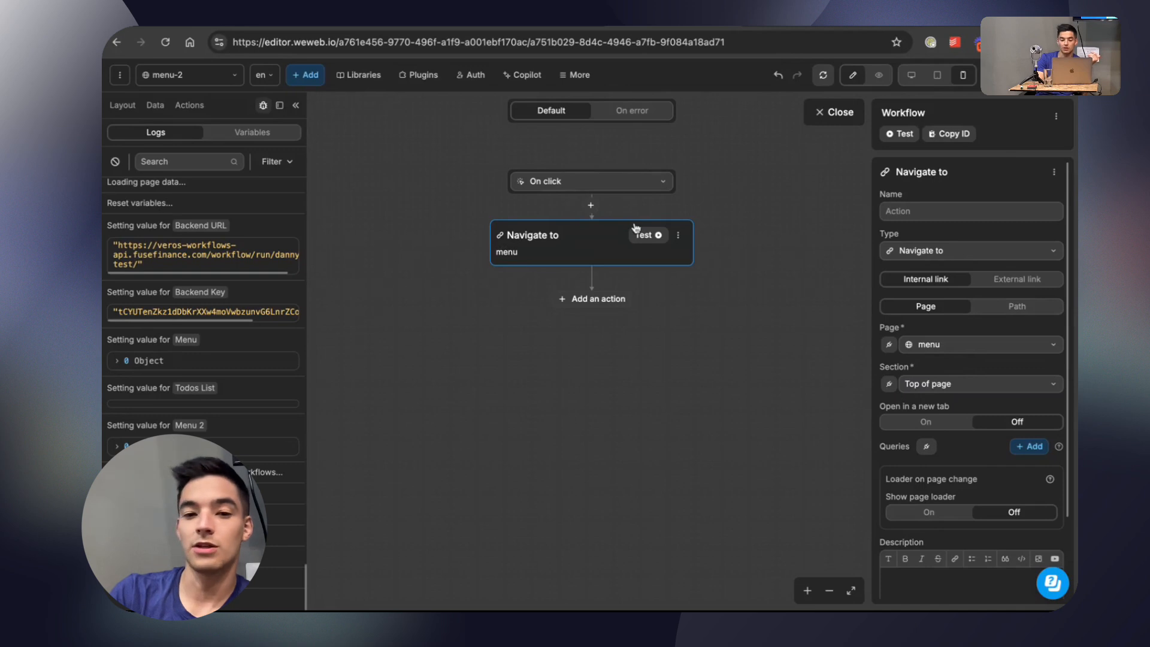
click(677, 235)
click(829, 114)
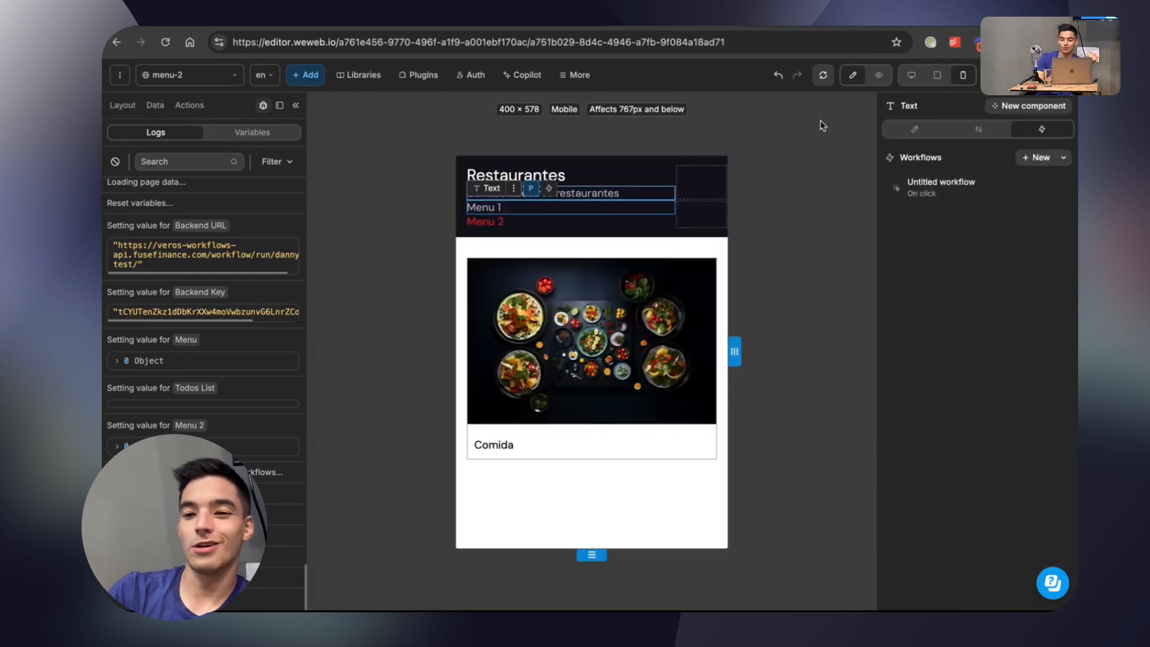
Delete the untitled On click workflow from the Menu 1 text on the menu-2 page.
click(1062, 192)
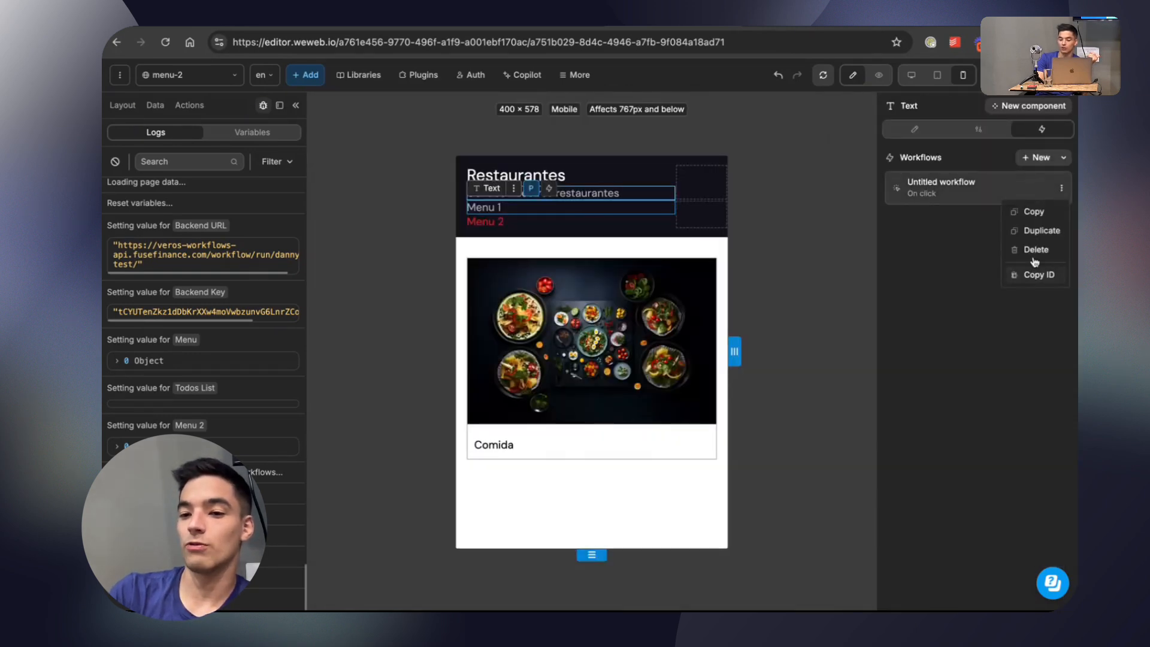
click(1033, 253)
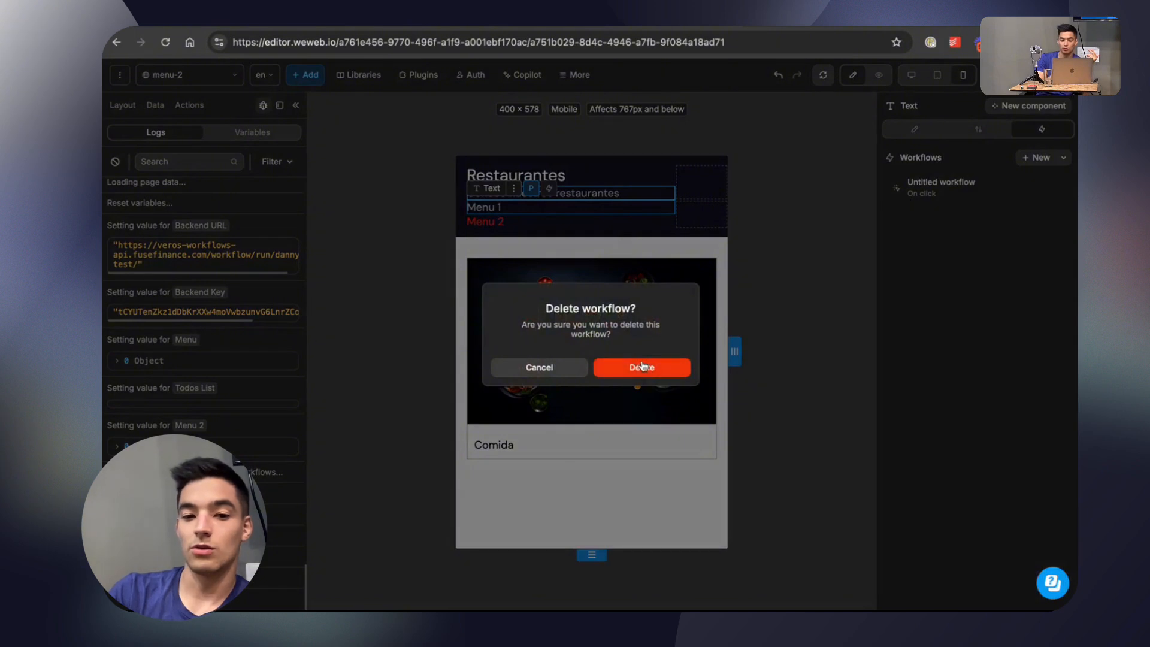
click(642, 366)
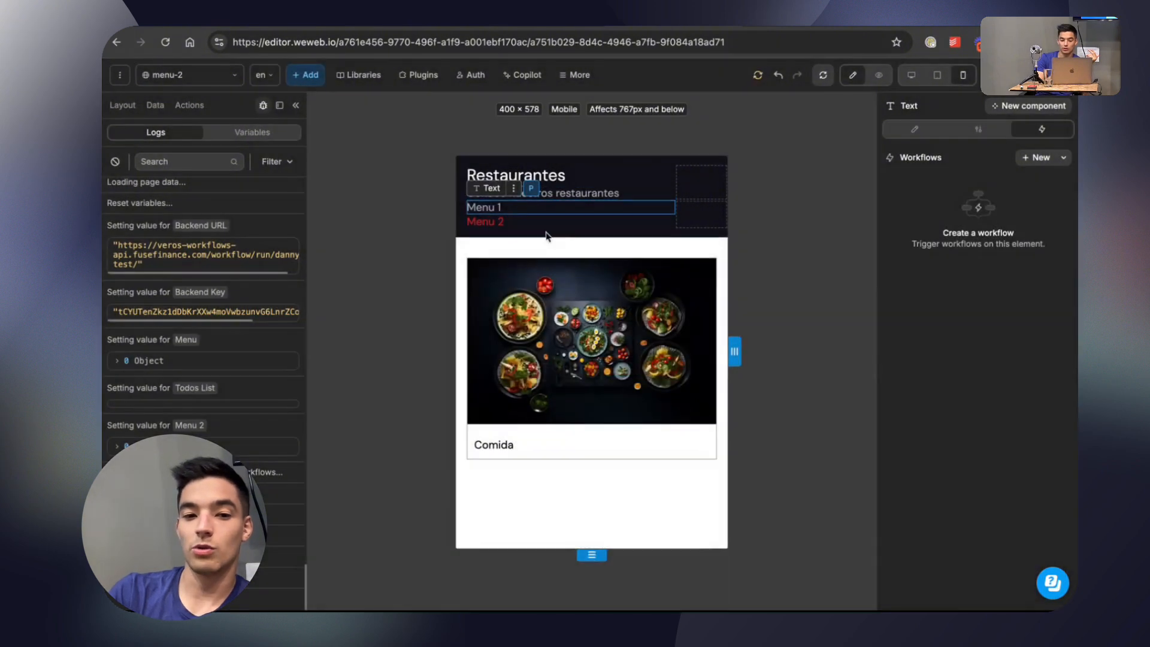
Link the Menu 1 text on the menu-2 page to the menu page in its link settings.
click(980, 131)
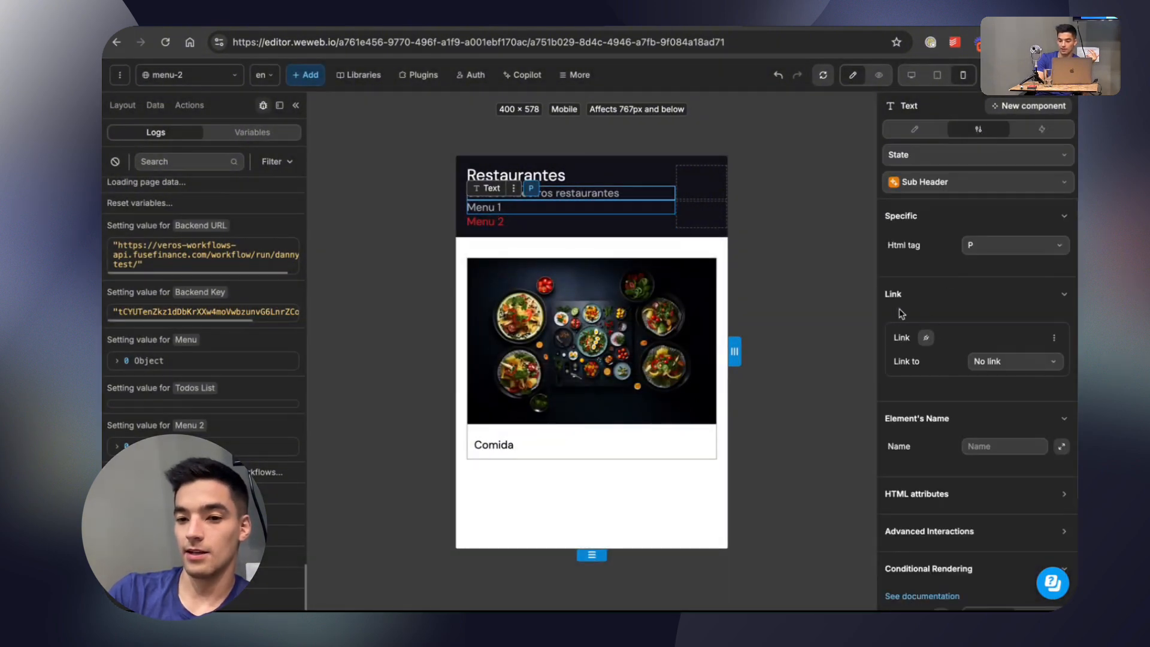
click(1022, 363)
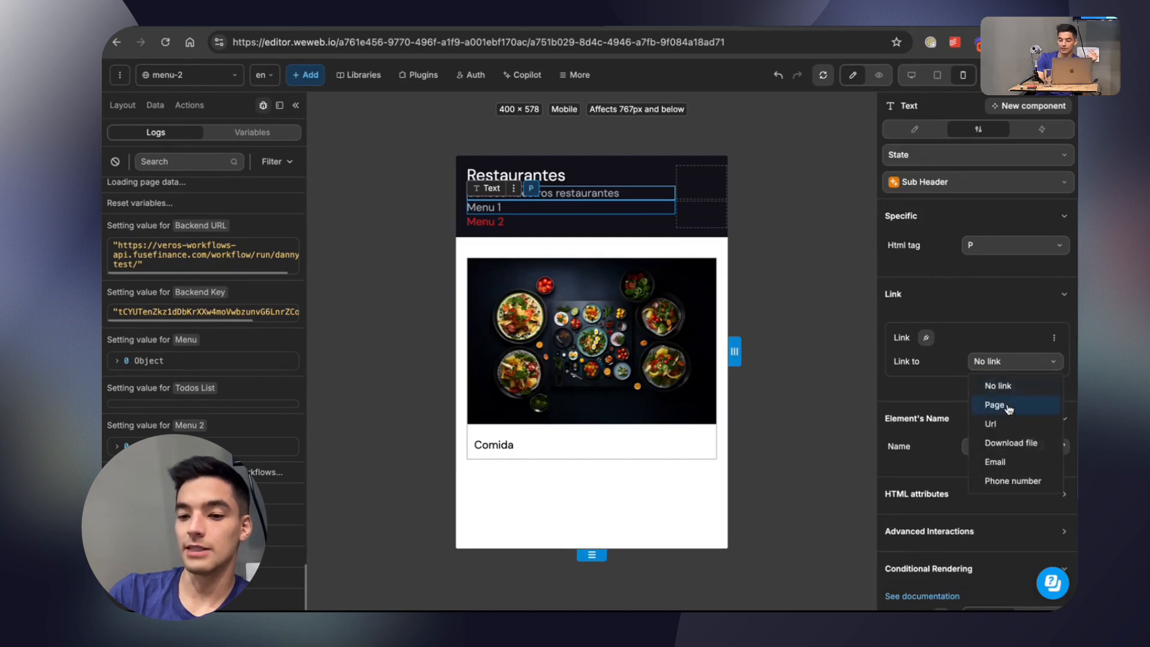
click(1007, 406)
click(994, 374)
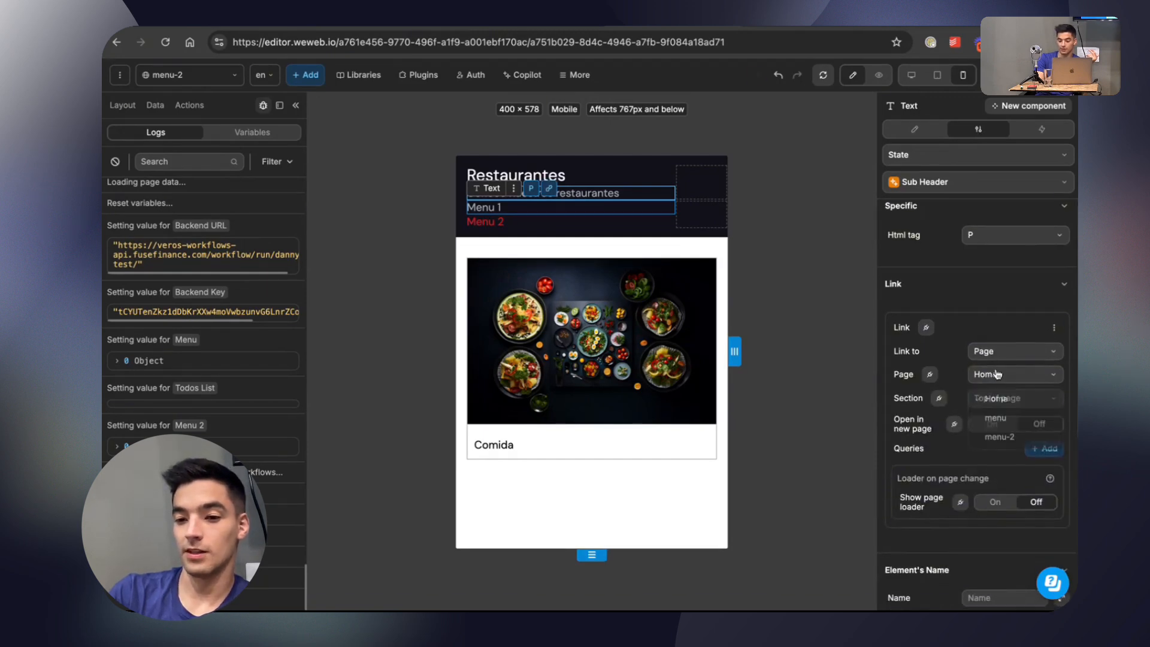
click(991, 400)
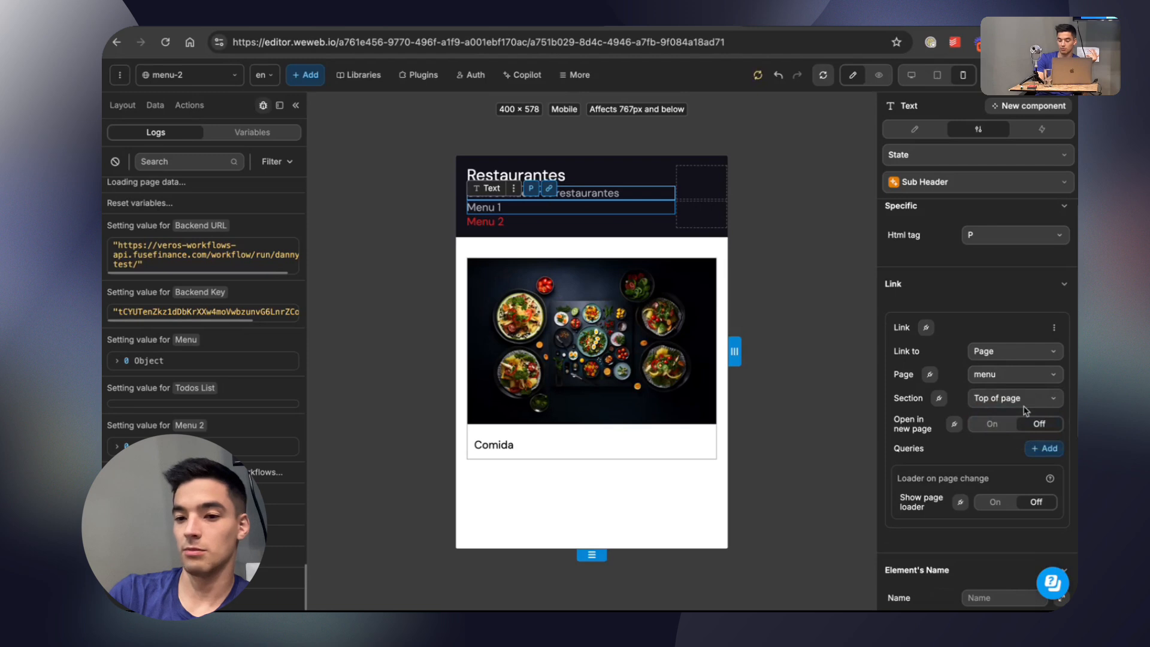
Turn on the page loader for Menu 1's link on the menu-2 page and make the loader color red.
scroll(999, 422, down, 1)
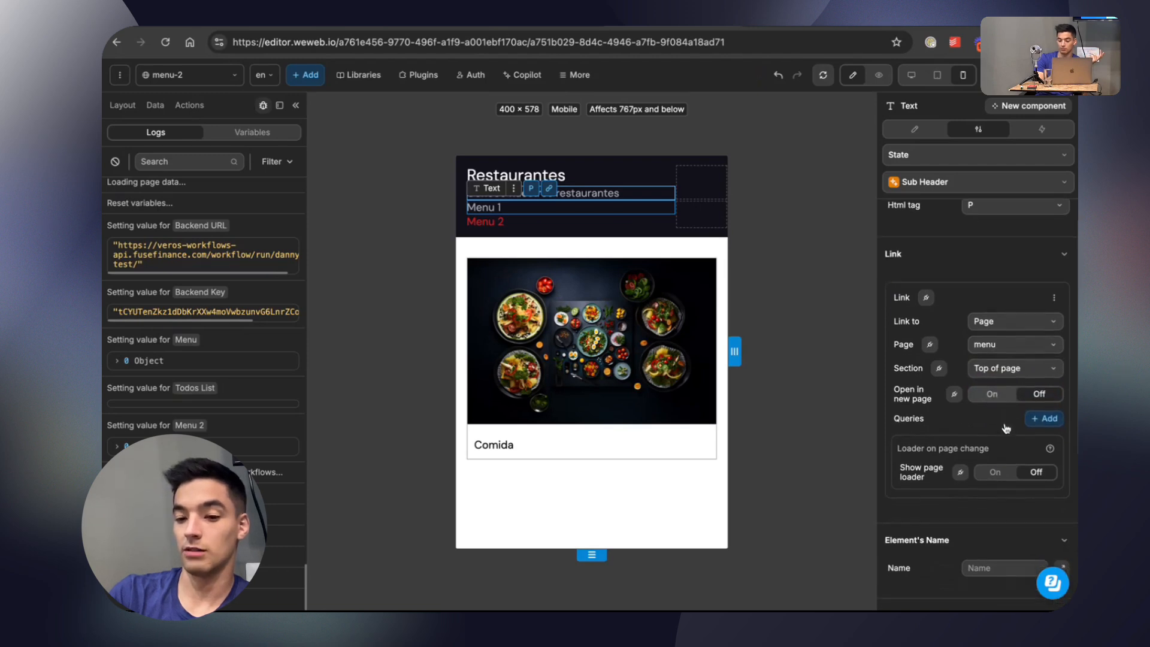
click(988, 471)
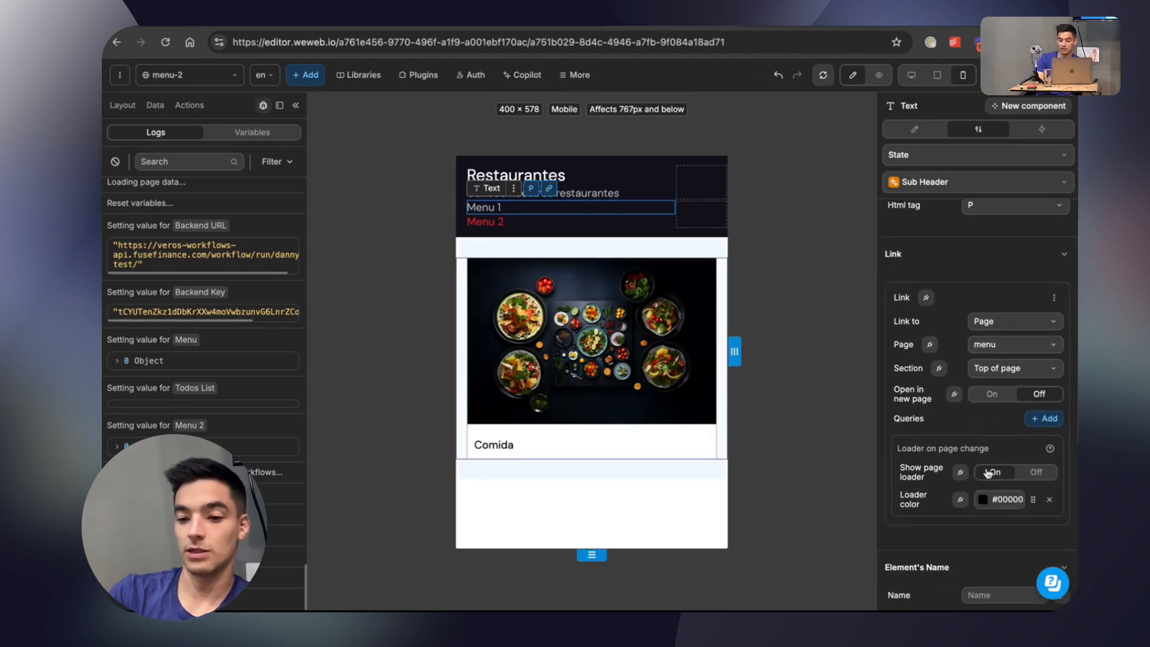
click(983, 498)
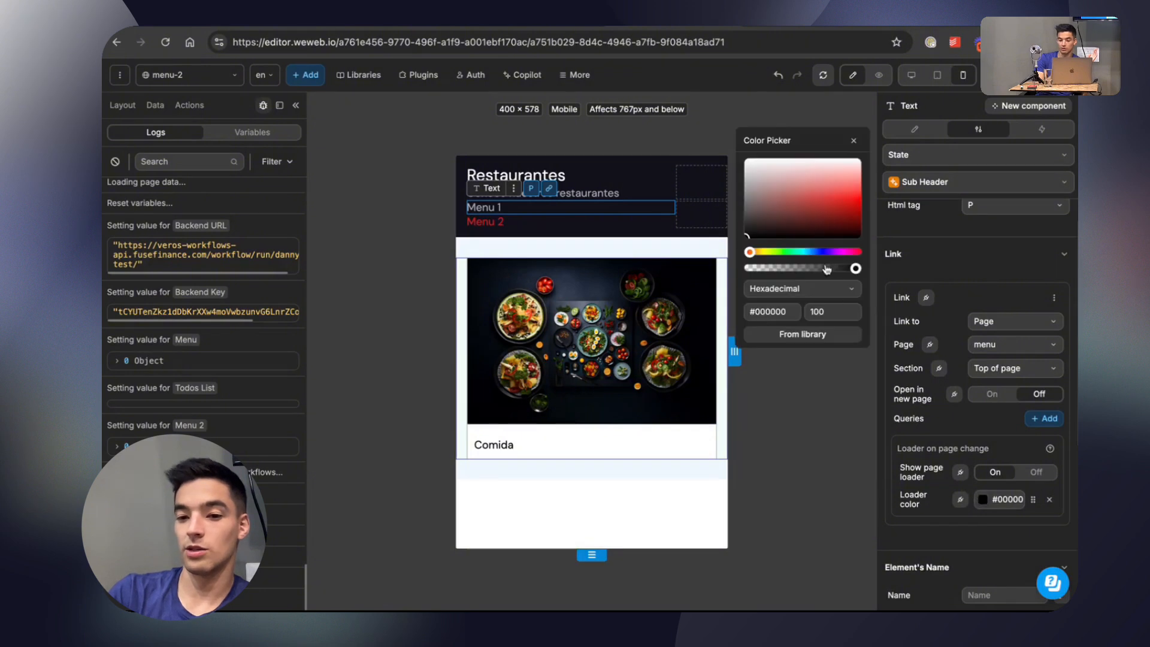
drag(805, 221, 839, 195)
click(854, 142)
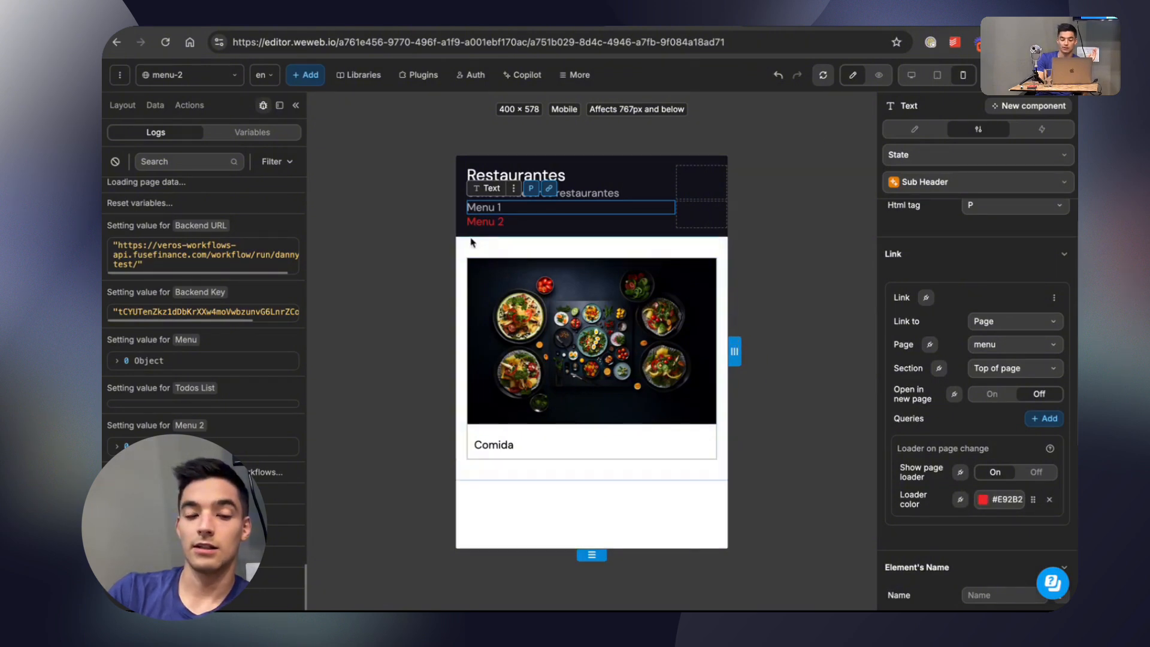
Link the Menu 2 text on the menu-2 page to the menu-2 page.
click(482, 221)
scroll(989, 268, up, 1)
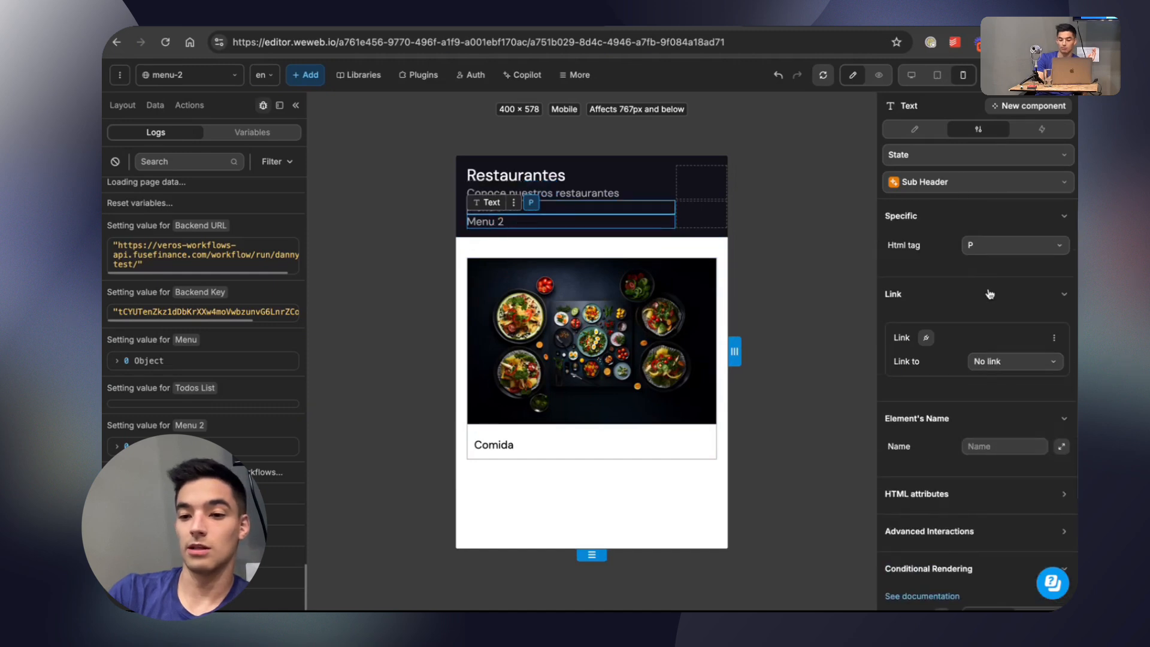
click(986, 362)
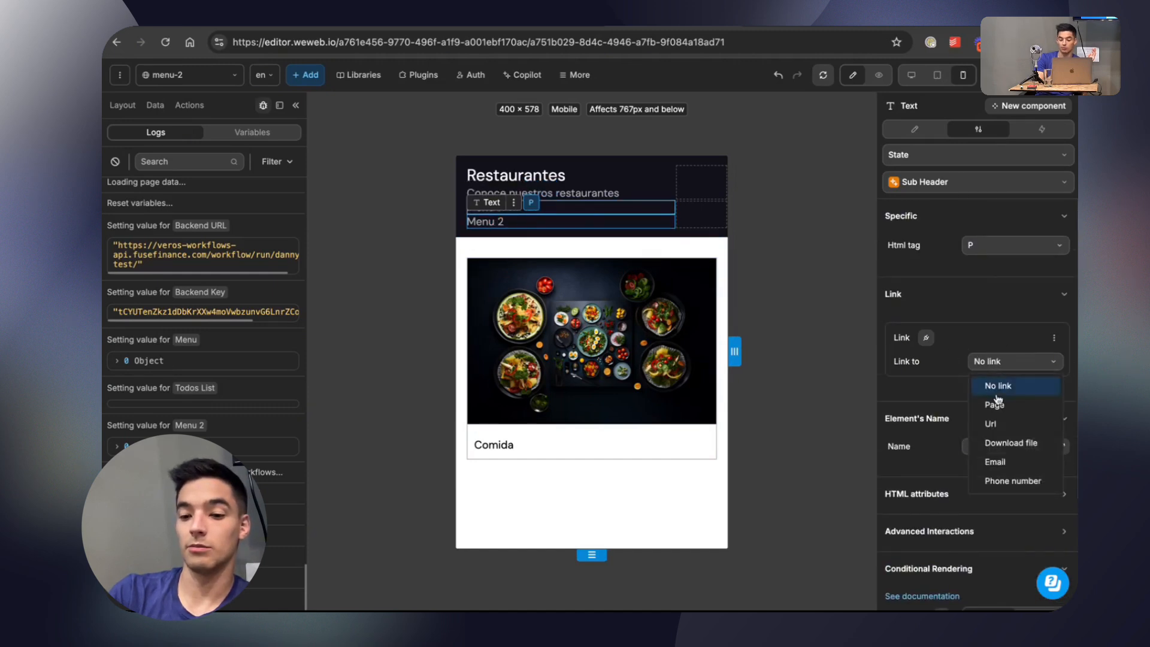
click(995, 403)
click(996, 396)
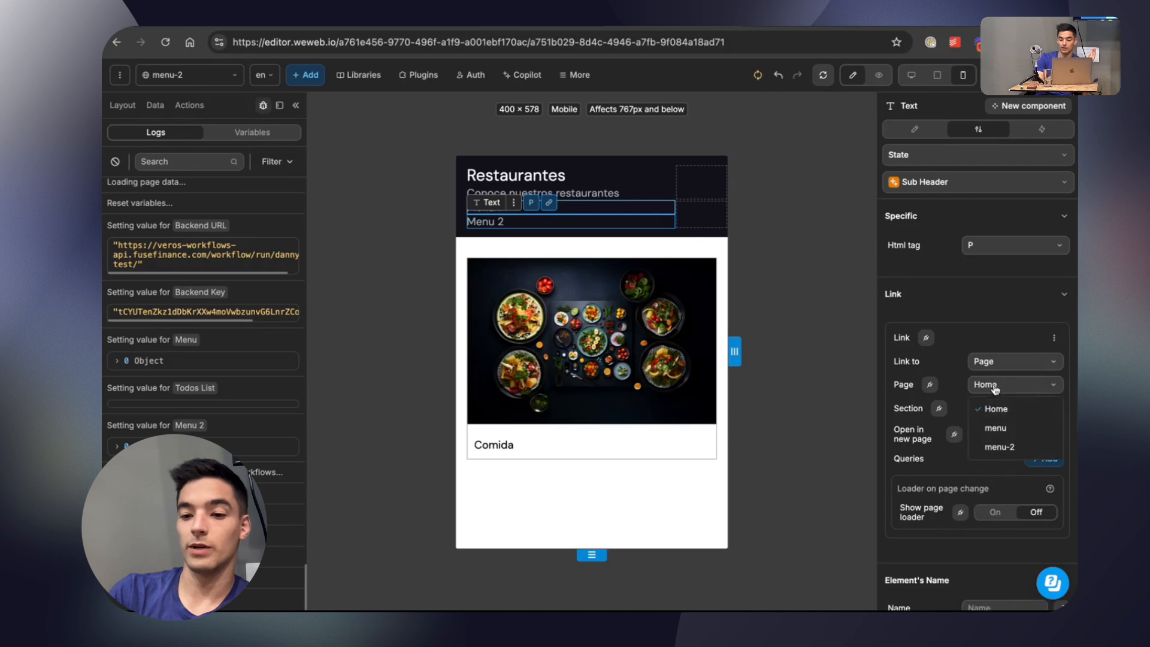
click(995, 446)
Show the page loader for Menu 2's link on the menu-2 page and choose a dark red loader color.
scroll(995, 445, down, 1)
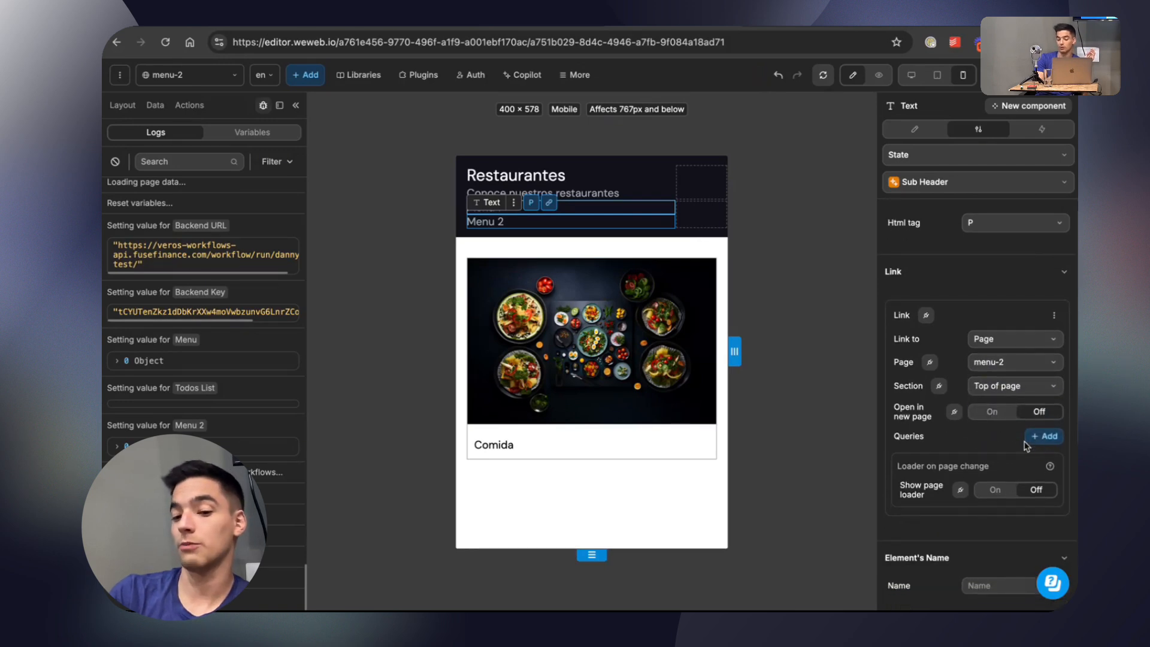
click(995, 490)
click(983, 518)
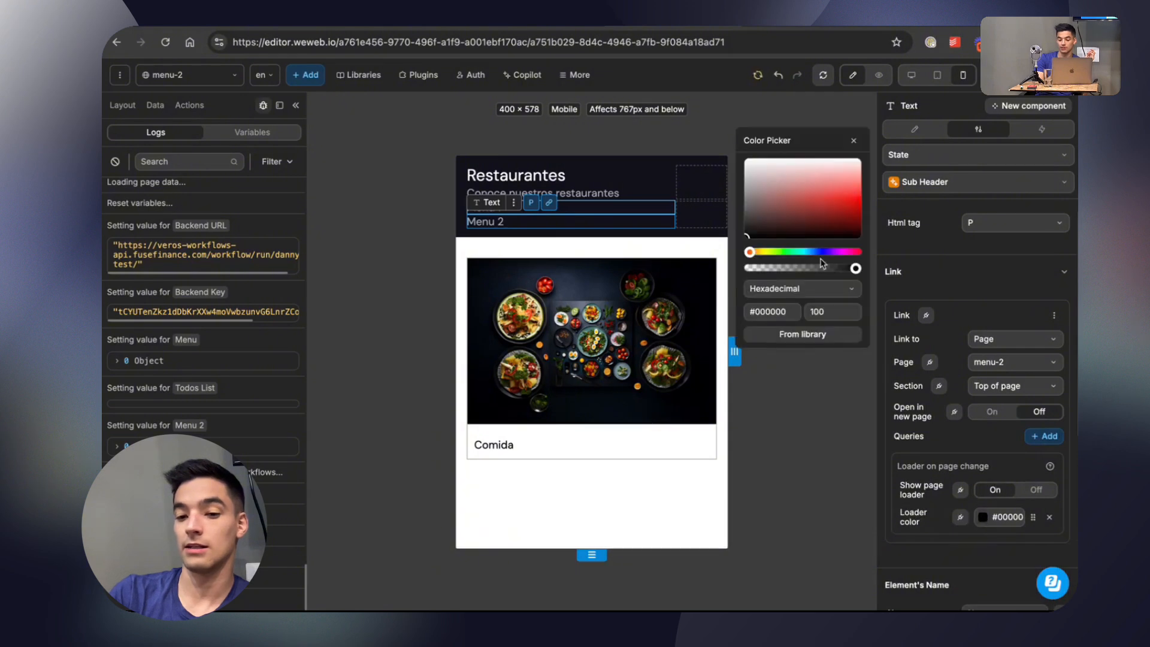
click(836, 203)
click(853, 140)
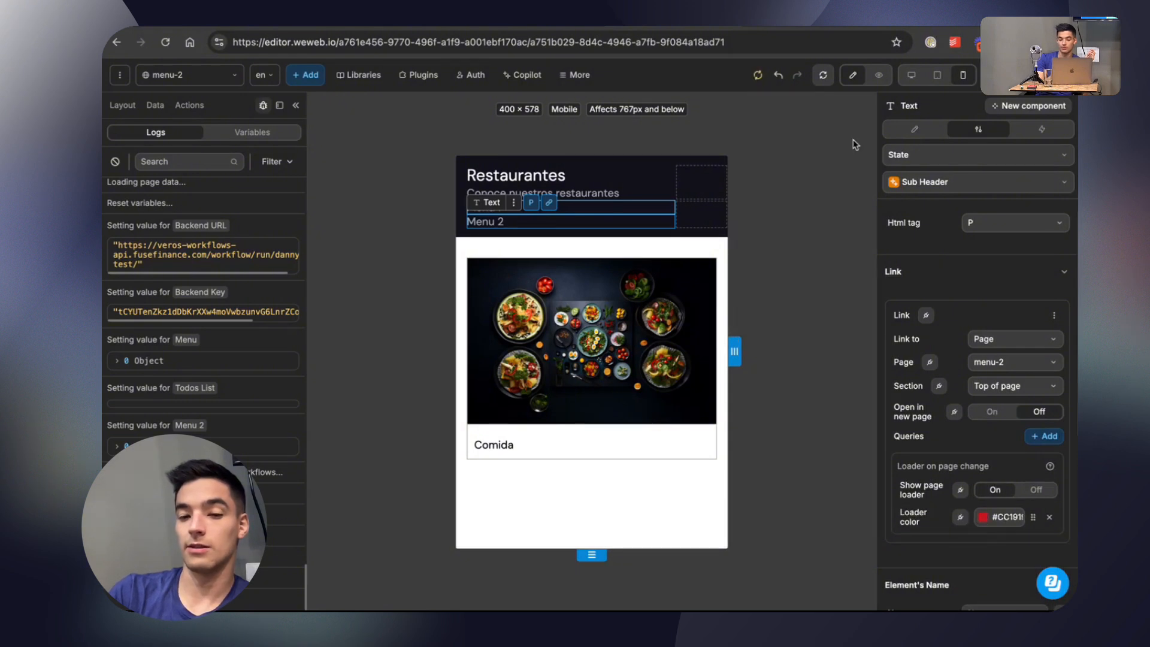
Switch to the menu page and link its Menu 1 text to the menu page.
click(203, 76)
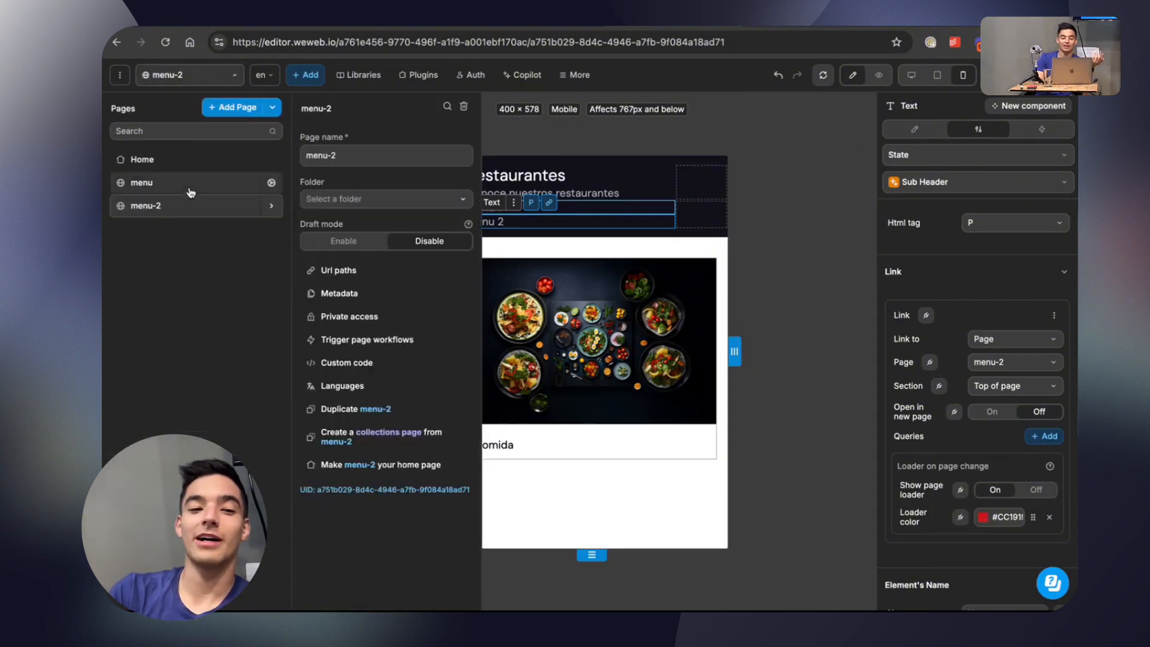
click(191, 183)
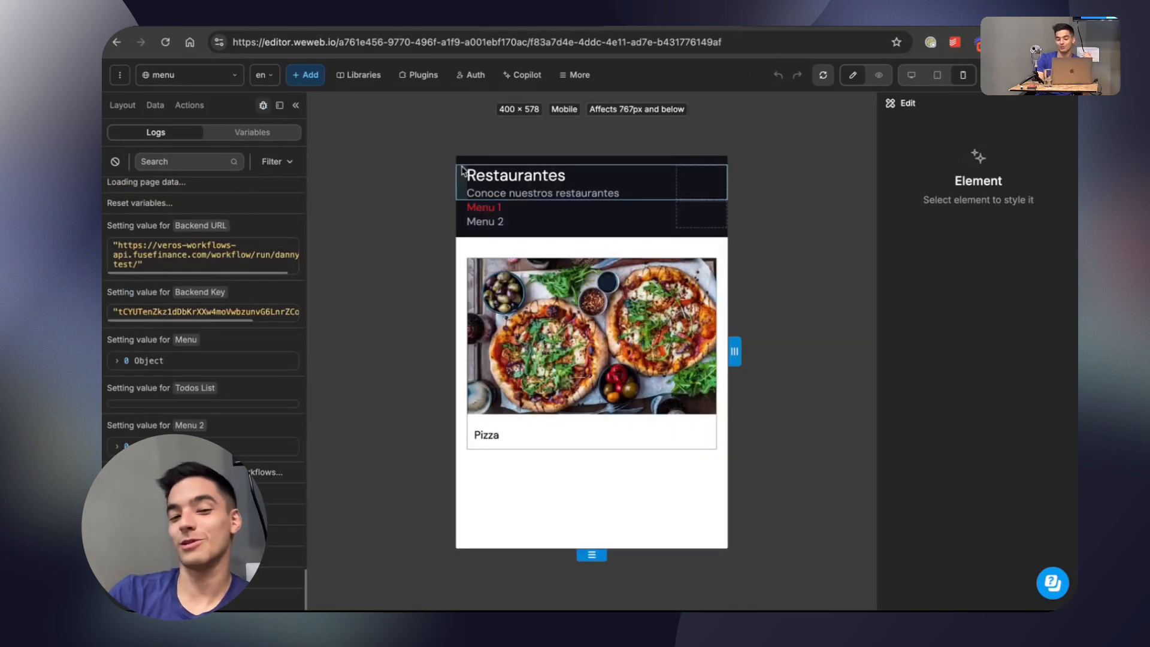
click(518, 208)
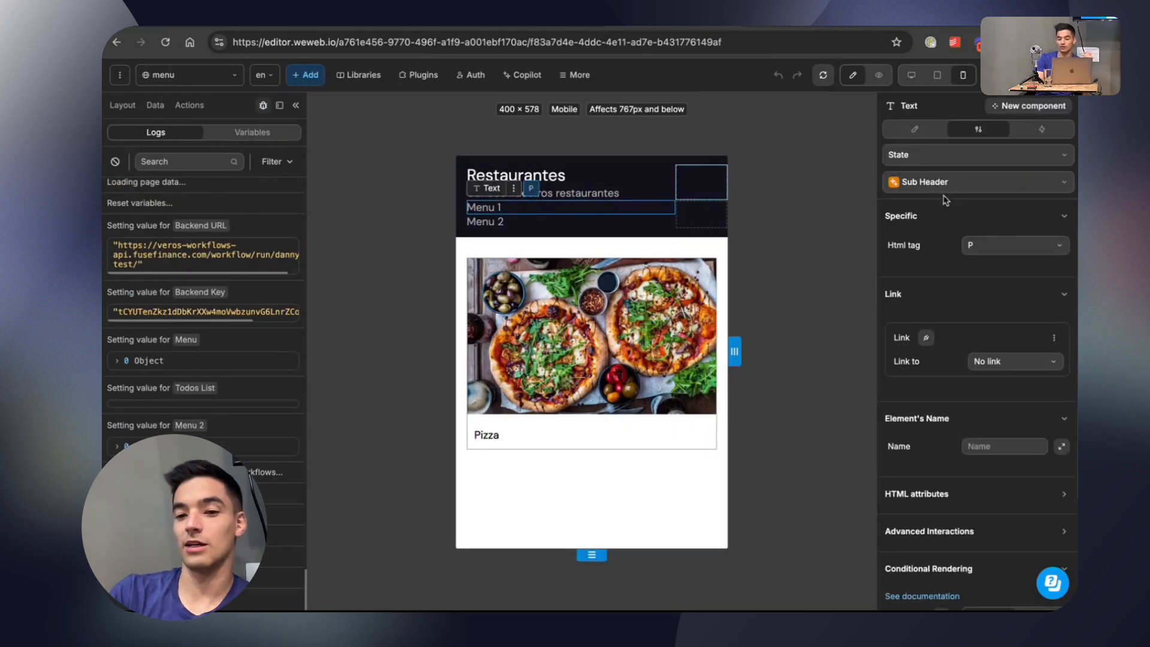
click(1039, 365)
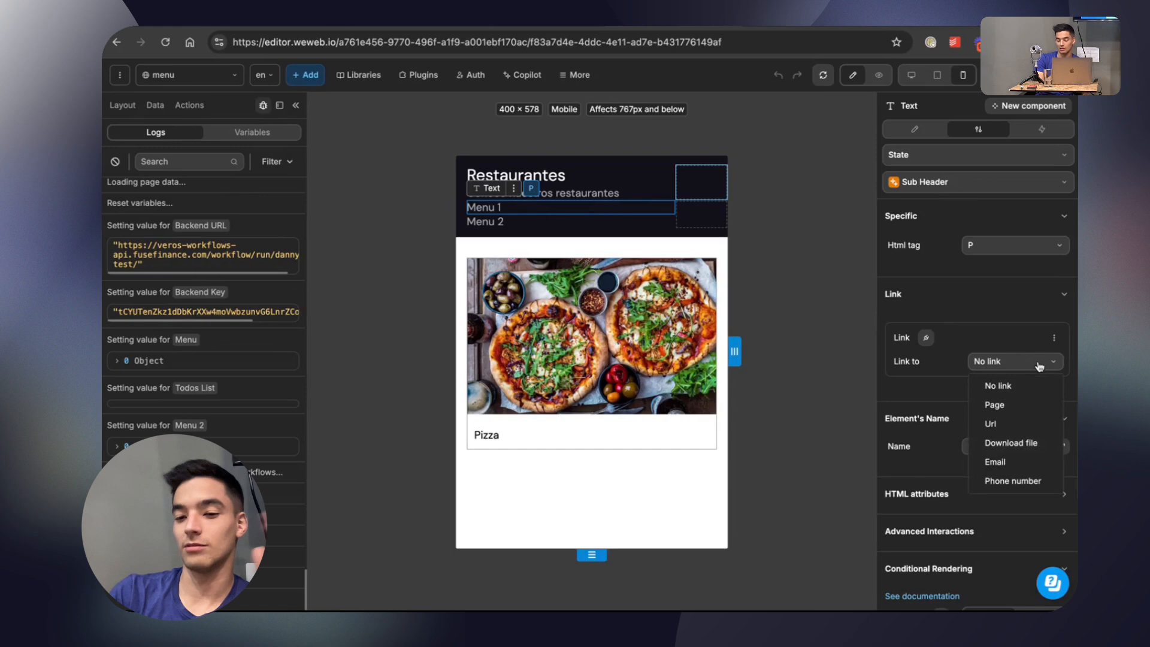
click(1029, 406)
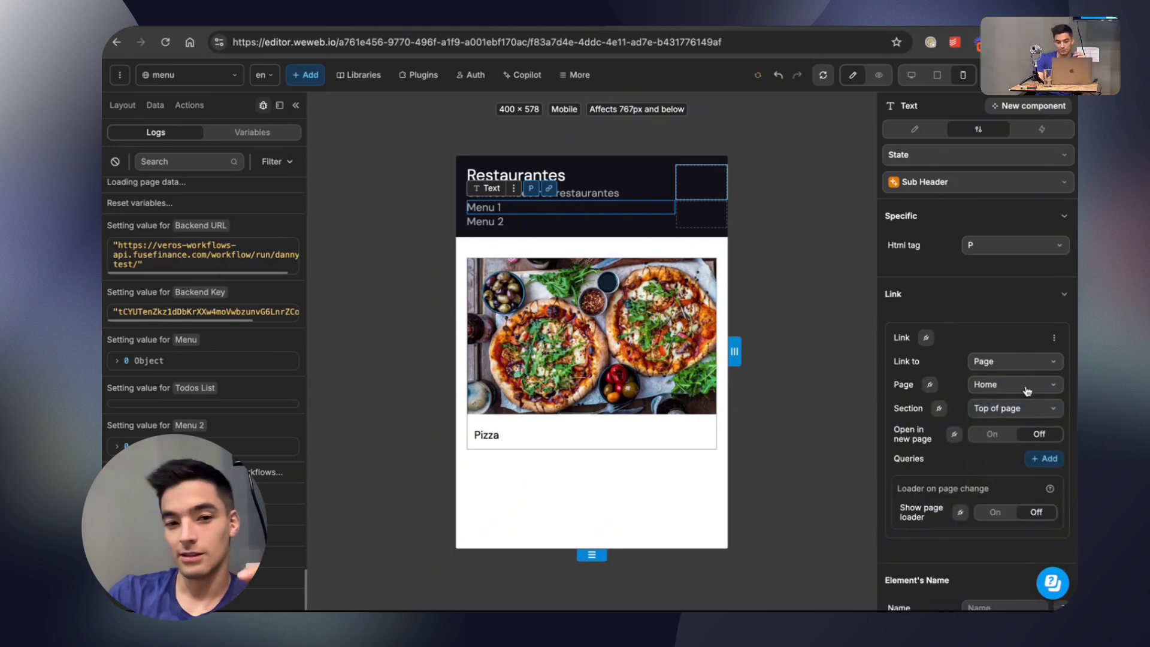
click(1022, 385)
click(1018, 430)
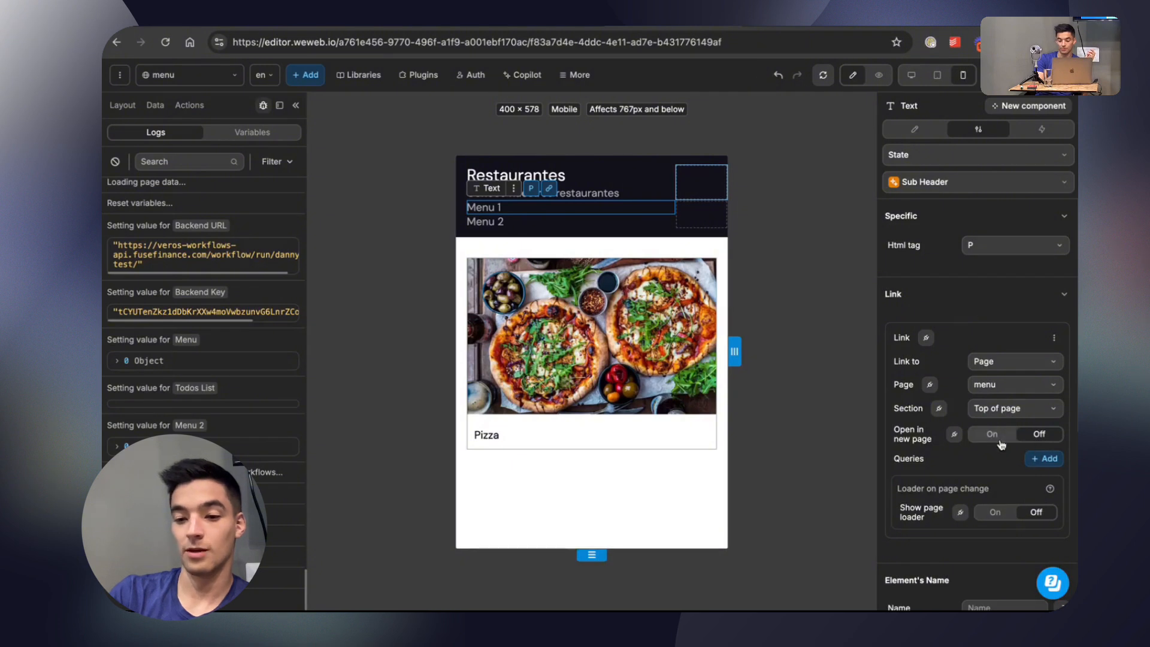
Enable the page loader for Menu 1's link on the menu page with the red loader color #D51010.
click(996, 514)
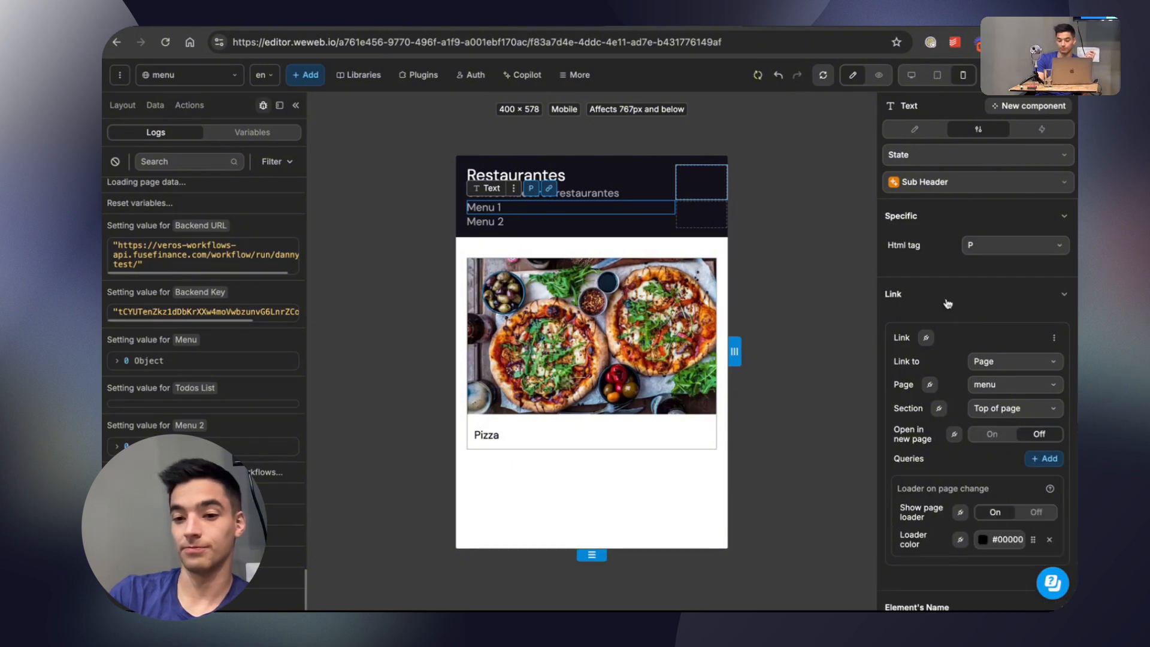
click(982, 539)
click(829, 206)
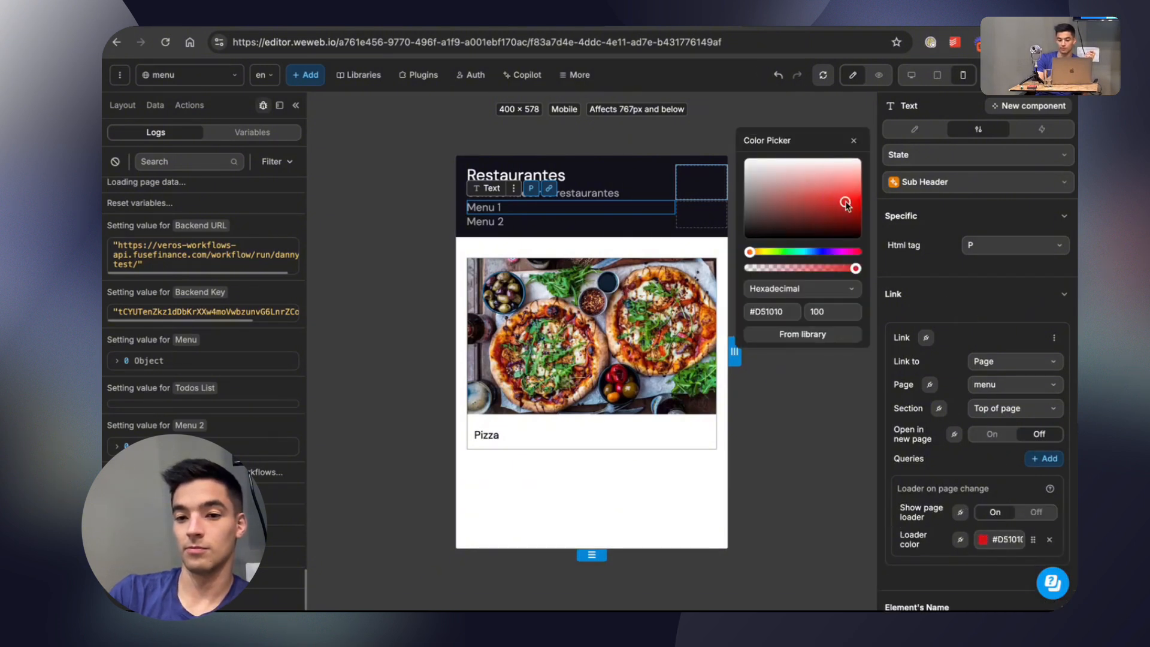
Link the Menu 2 text on the menu page to the menu-2 page.
click(512, 226)
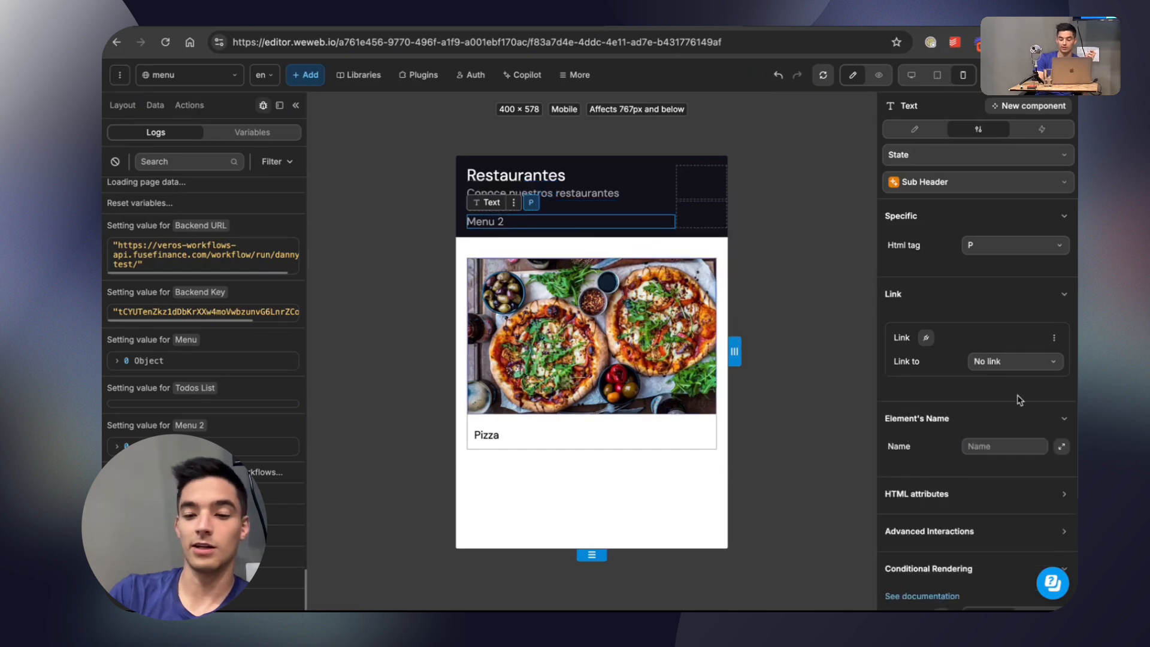
click(1039, 363)
click(994, 404)
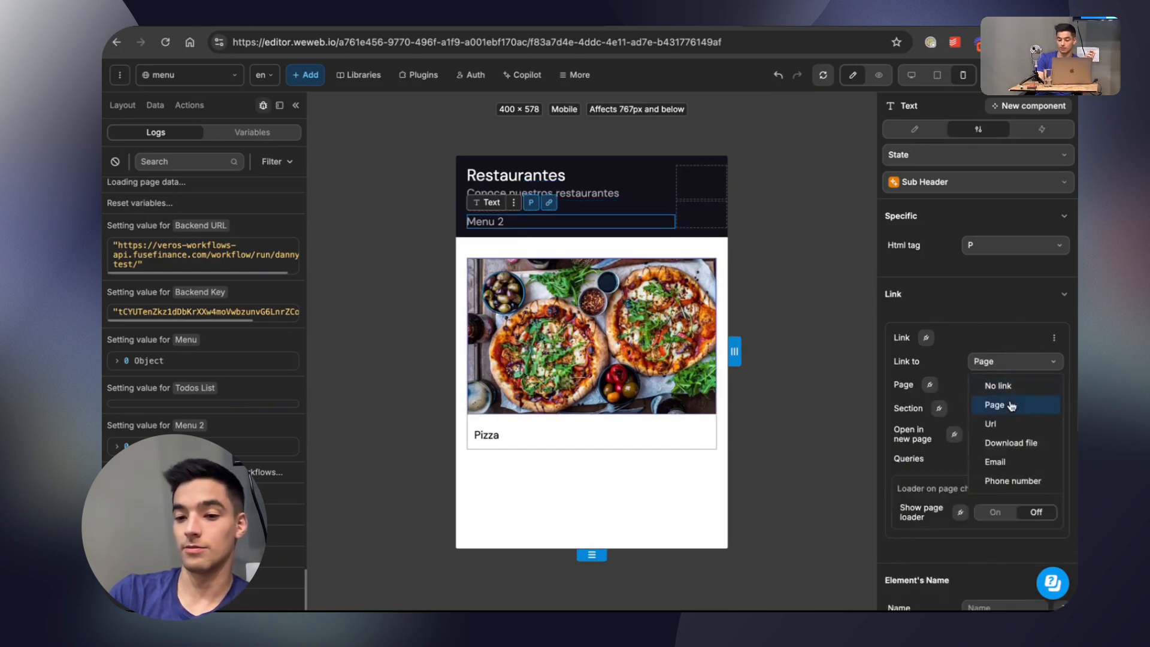
click(1015, 385)
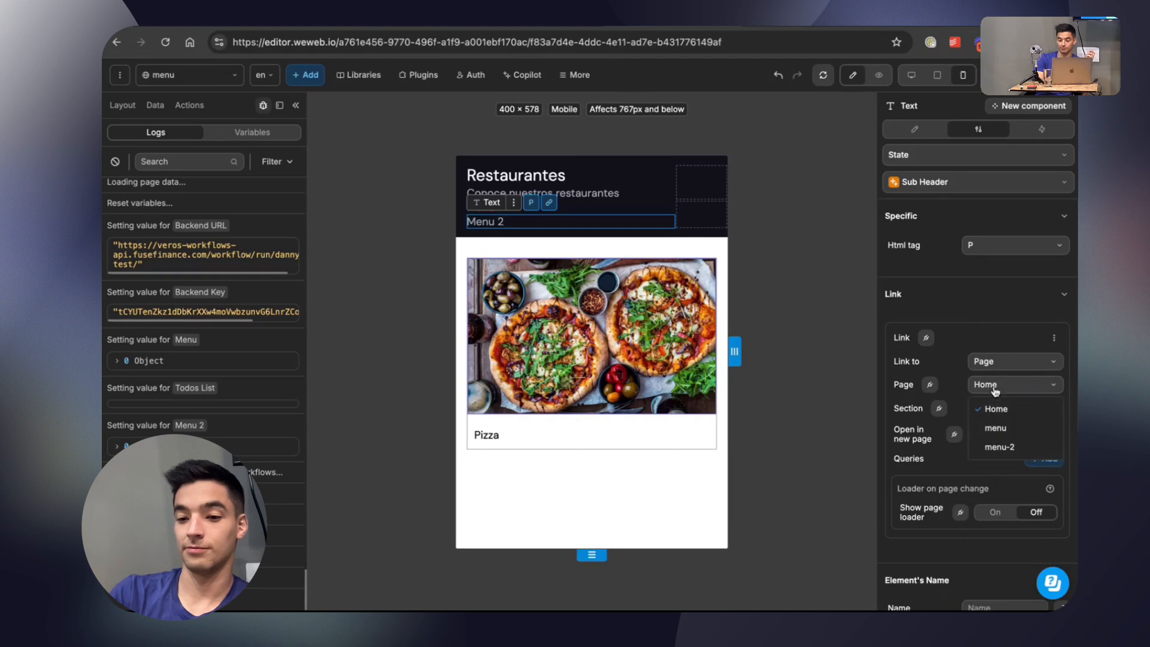
click(997, 449)
Turn on the page loader for Menu 2's link on the menu page, unbound from any formula, with loader color #D21414.
click(960, 512)
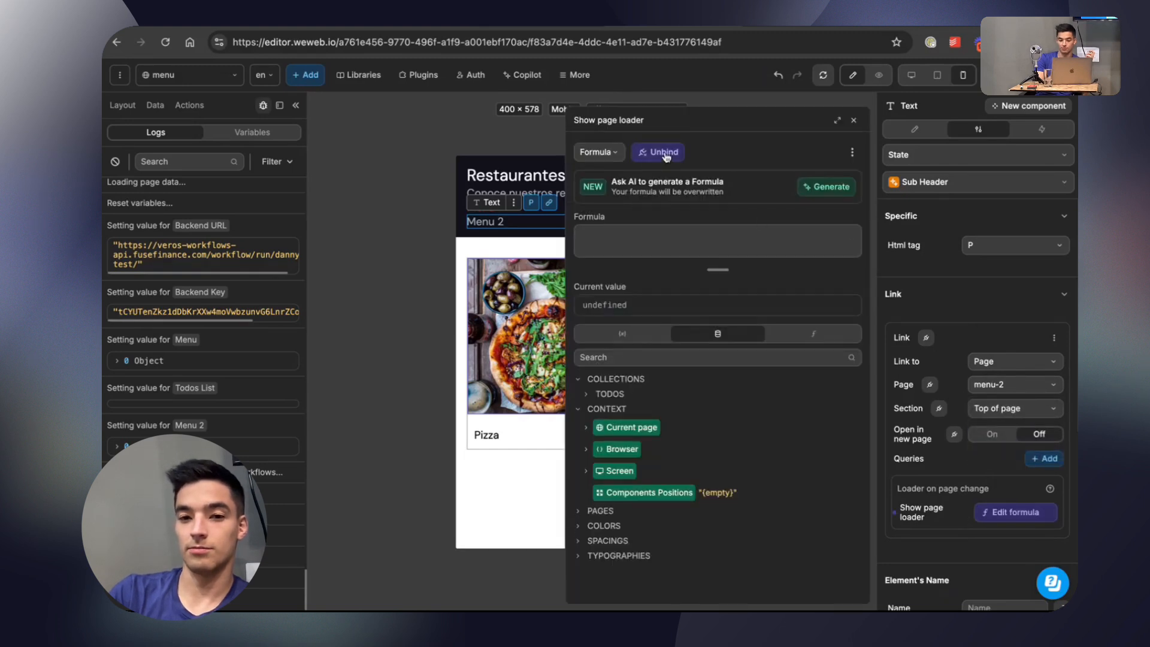
click(657, 152)
click(994, 512)
click(982, 539)
click(827, 209)
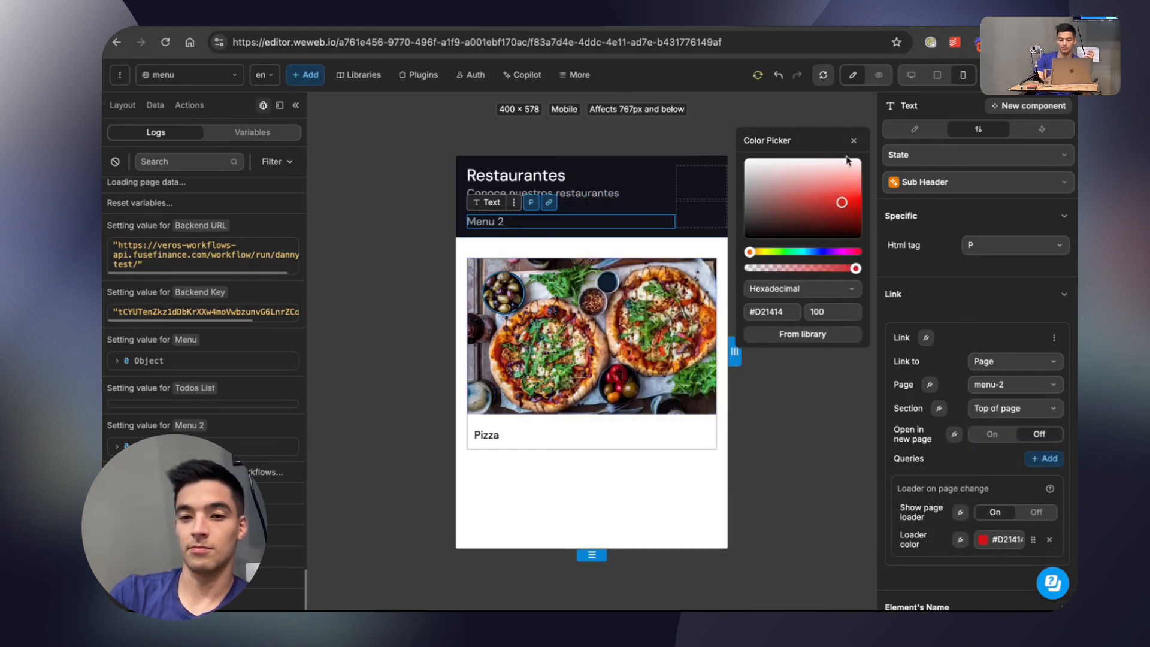
click(853, 140)
Preview the menu page and follow the Menu 2 link to test the header navigation.
click(879, 75)
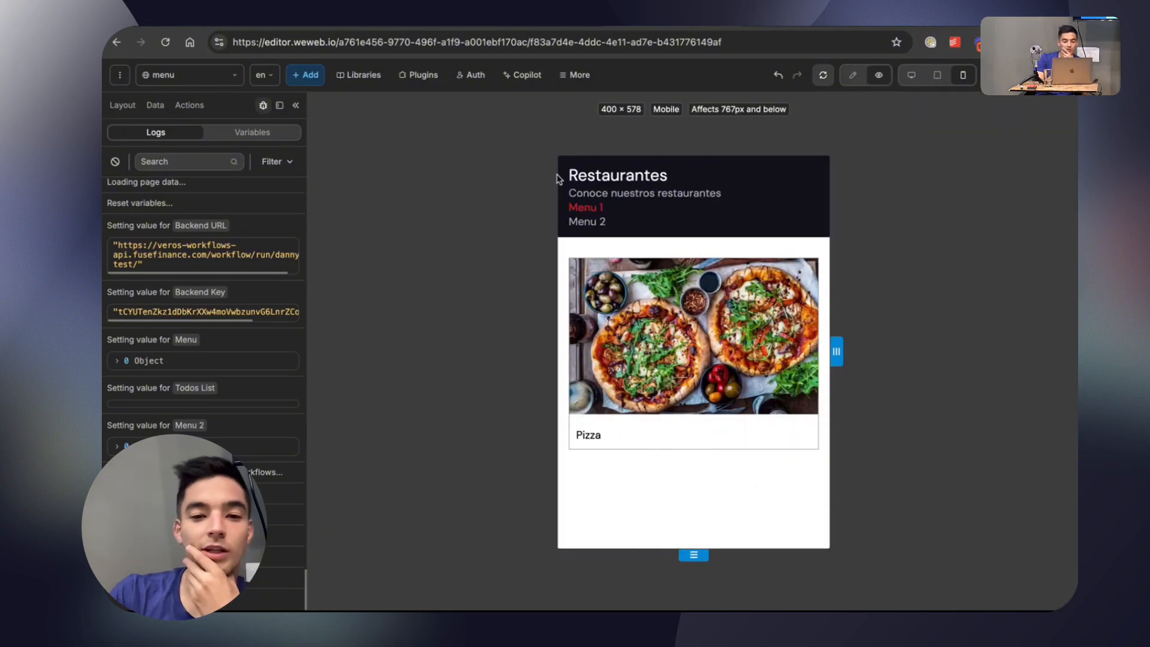
click(588, 224)
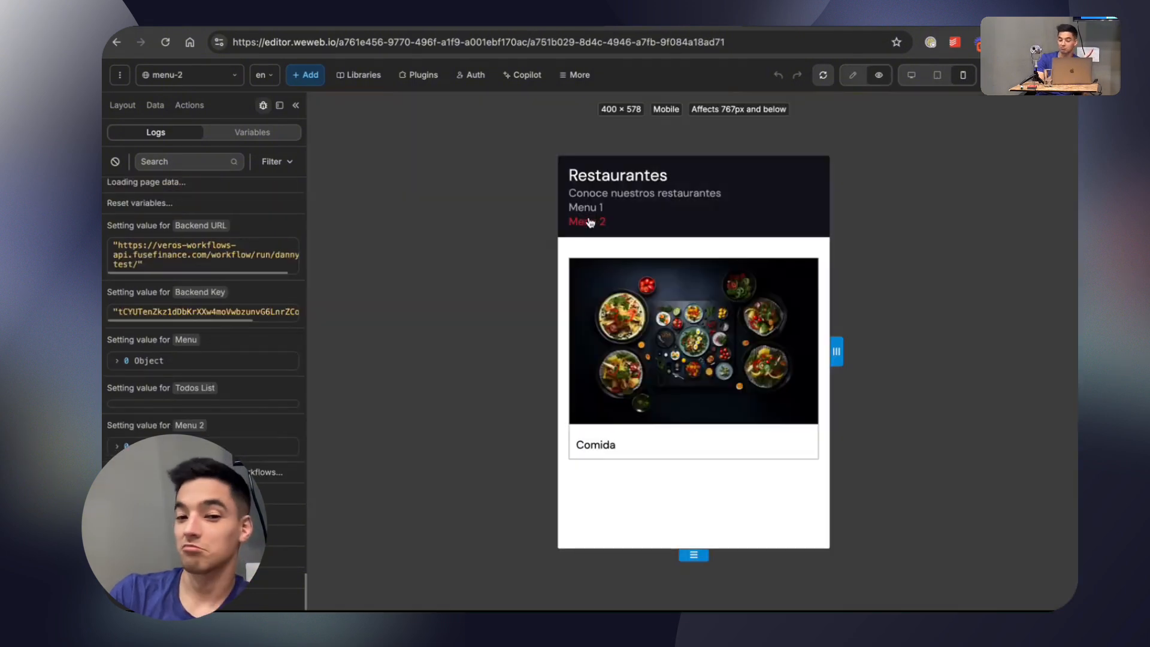
Switch between the Menu 1 and Menu 2 links in the page preview to test the navigation in both directions.
click(591, 211)
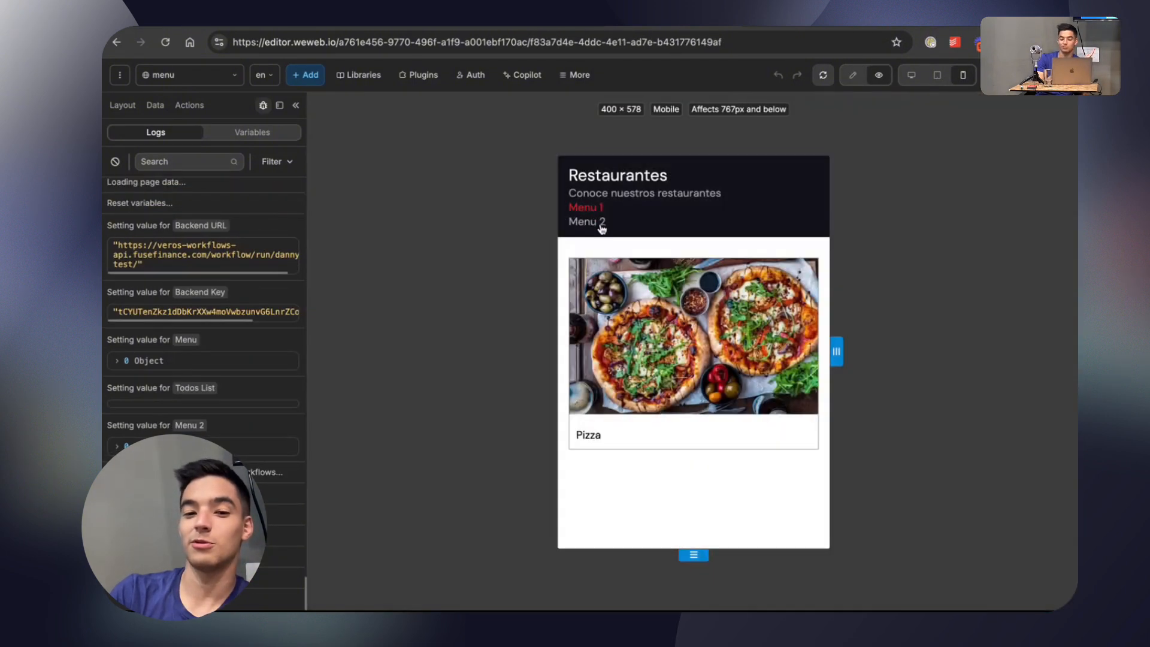
click(597, 221)
click(595, 214)
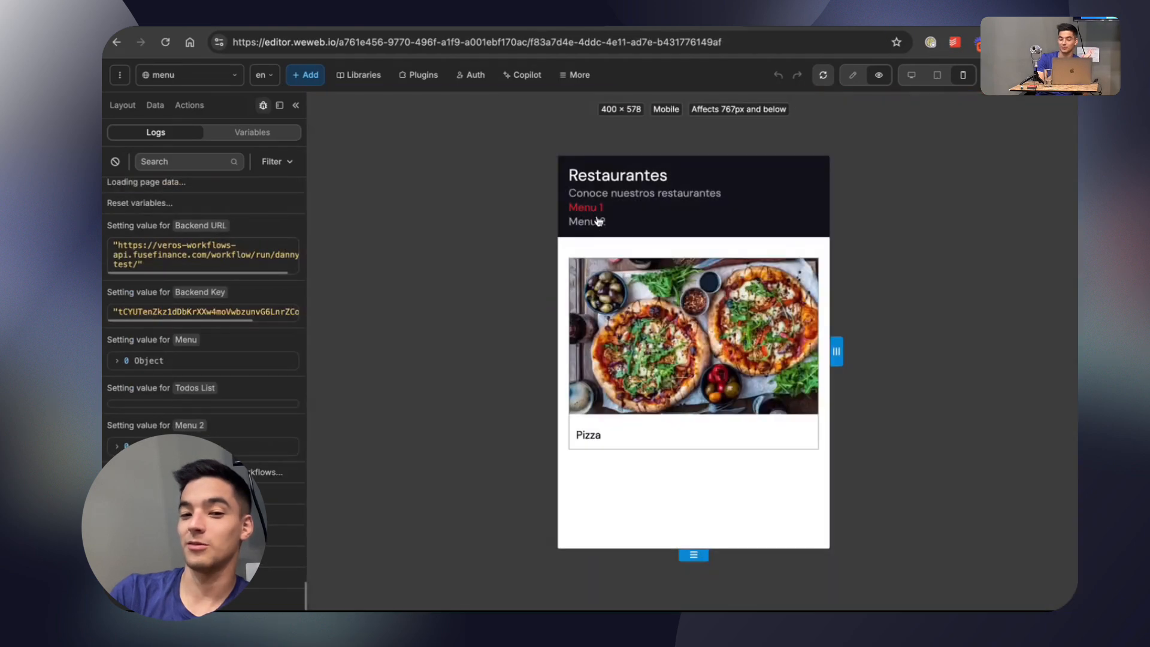
click(598, 221)
Publish the project to staging with the title "Navigation".
click(1044, 74)
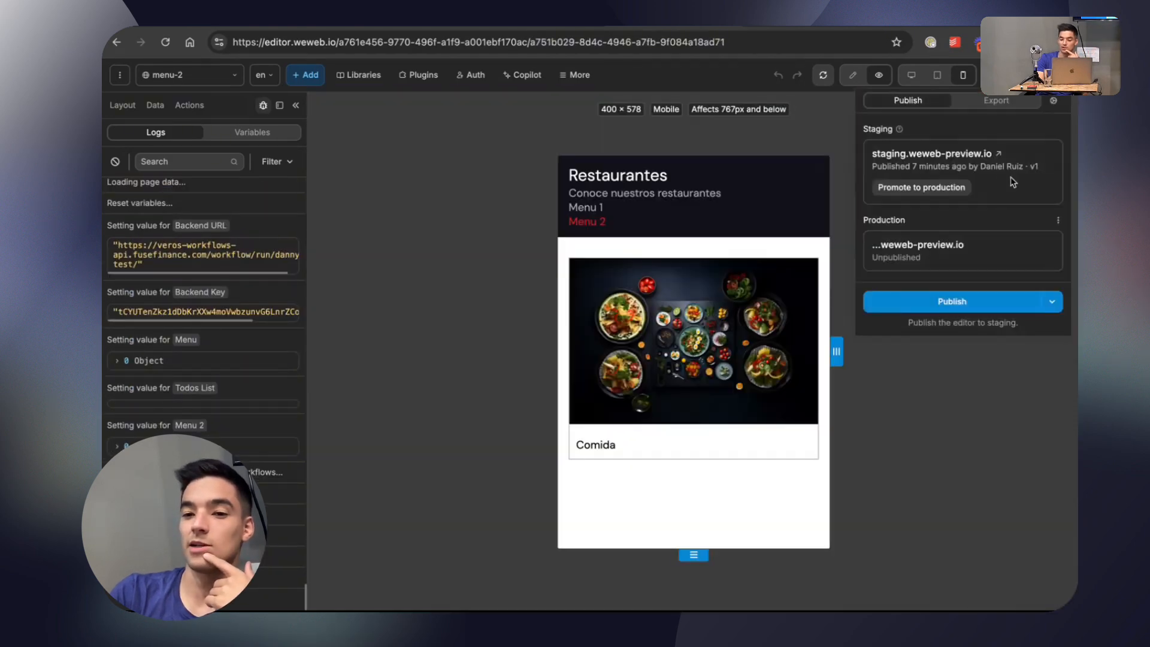
click(973, 301)
text(N)
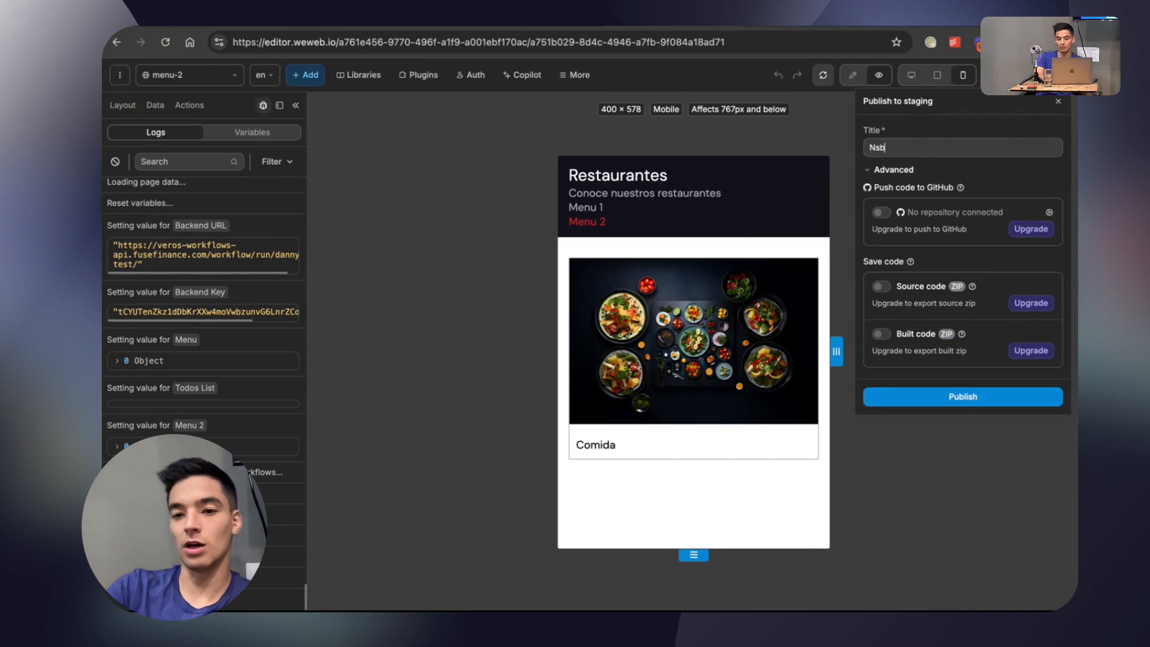
text(avigation)
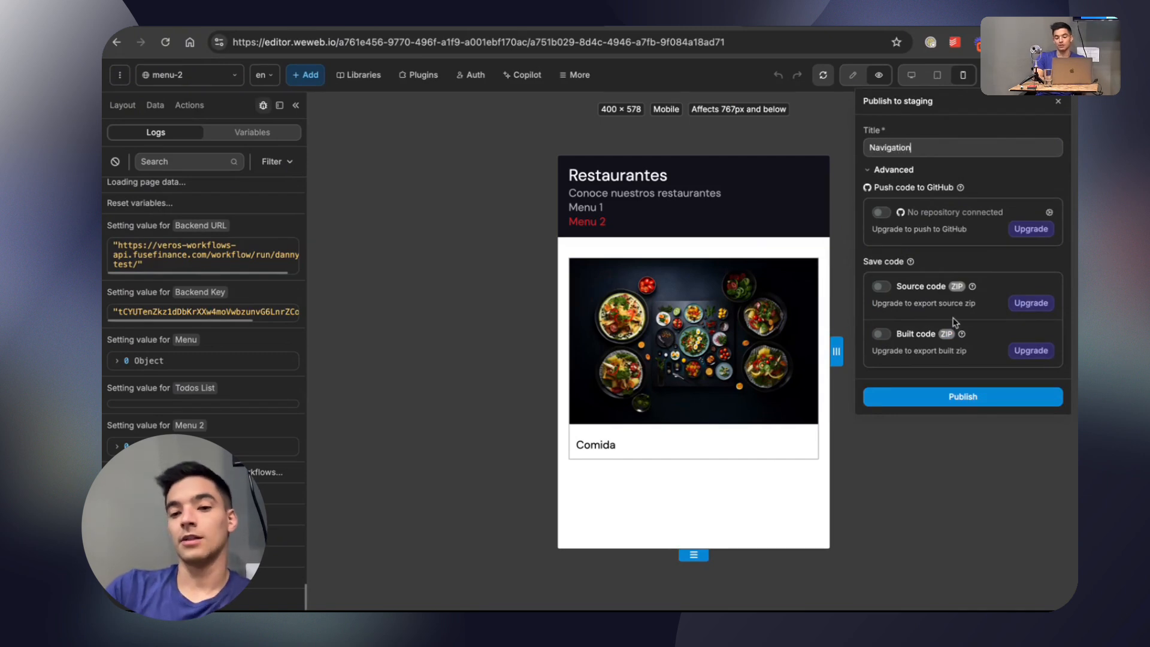
click(961, 397)
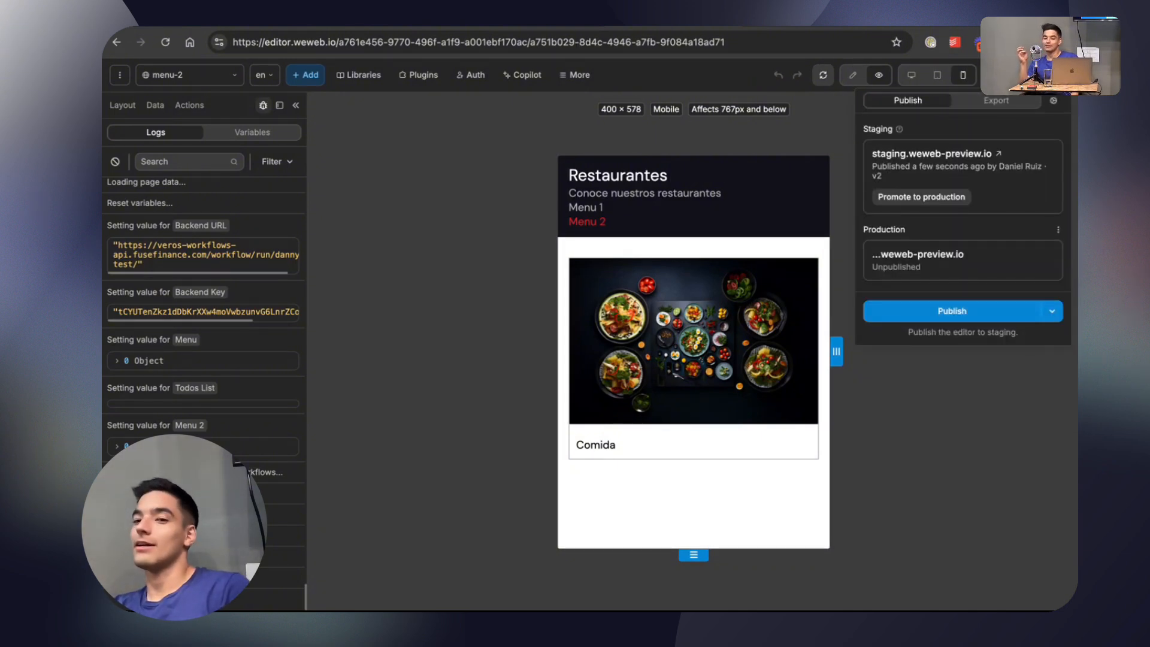
click(1006, 310)
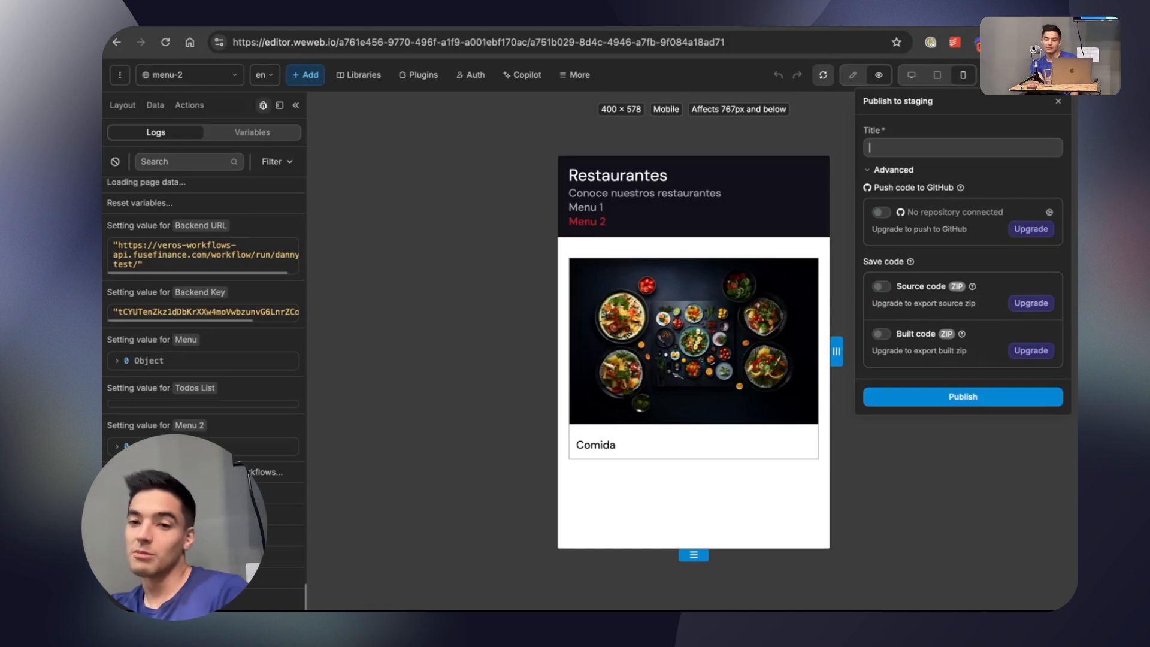
click(1059, 104)
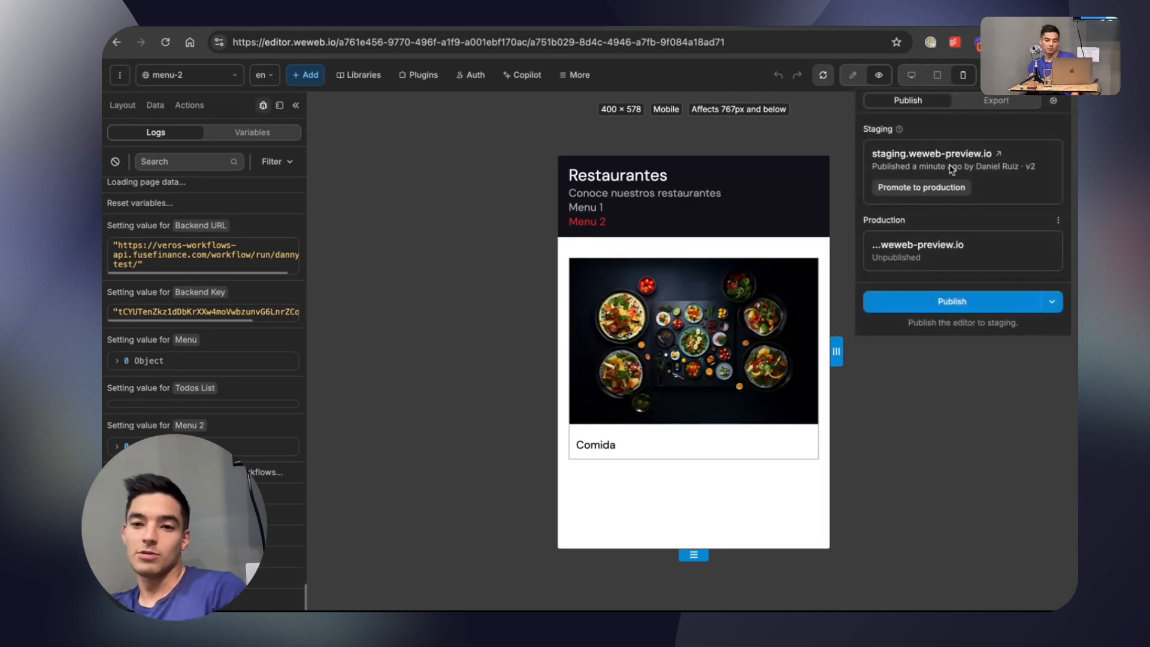
Switch to the published staging site and alternate repeatedly between the Menu 1 and Menu 2 links to test page navigation and active highlighting.
click(515, 143)
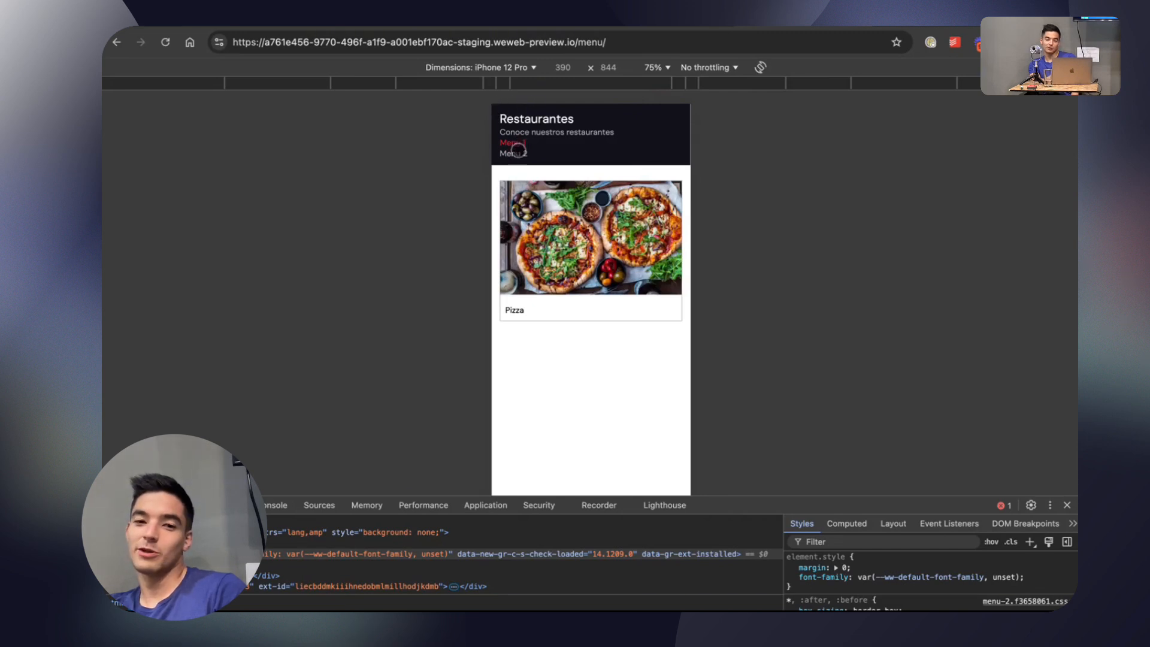
click(514, 153)
click(515, 143)
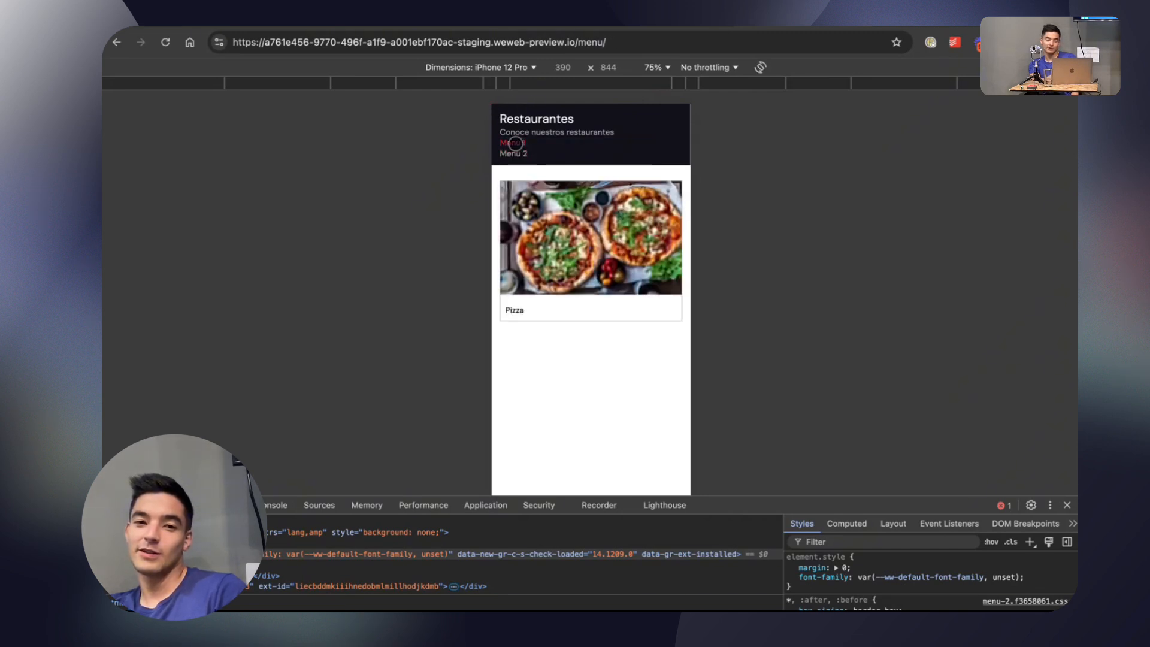
click(511, 152)
click(515, 143)
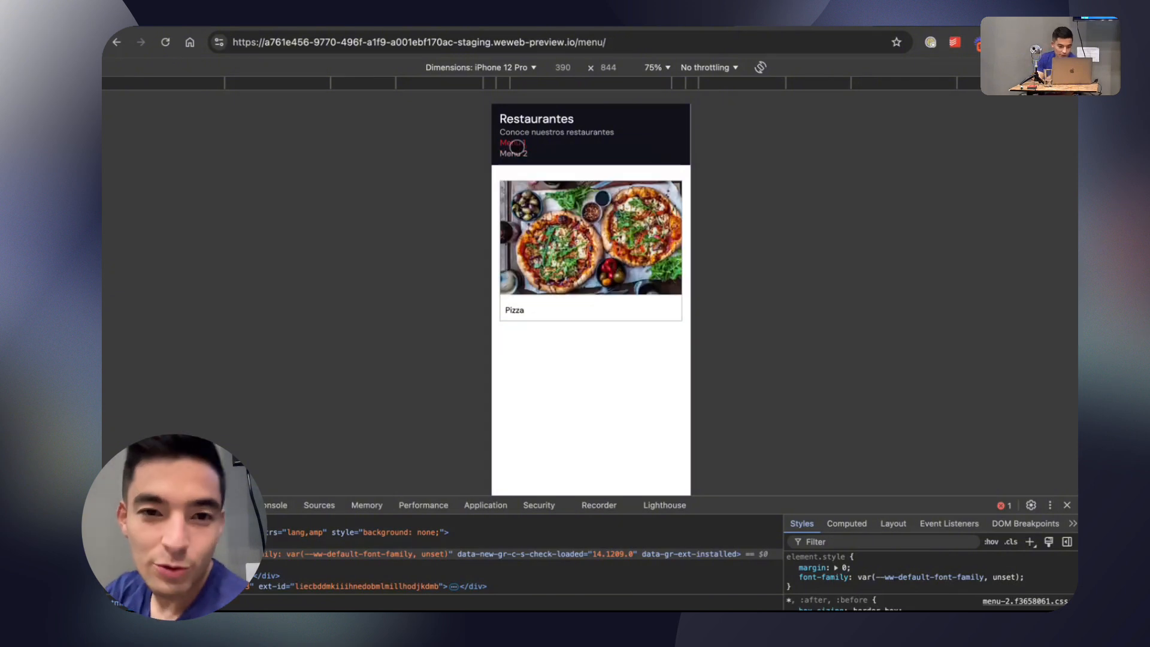
click(515, 153)
click(512, 143)
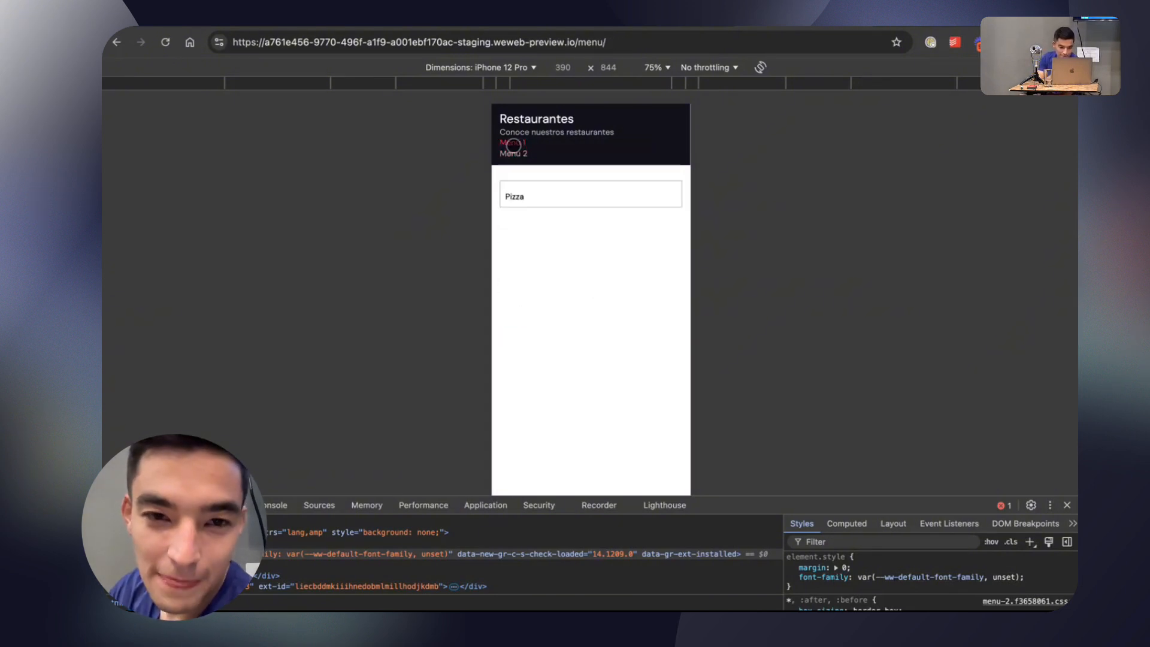
click(519, 156)
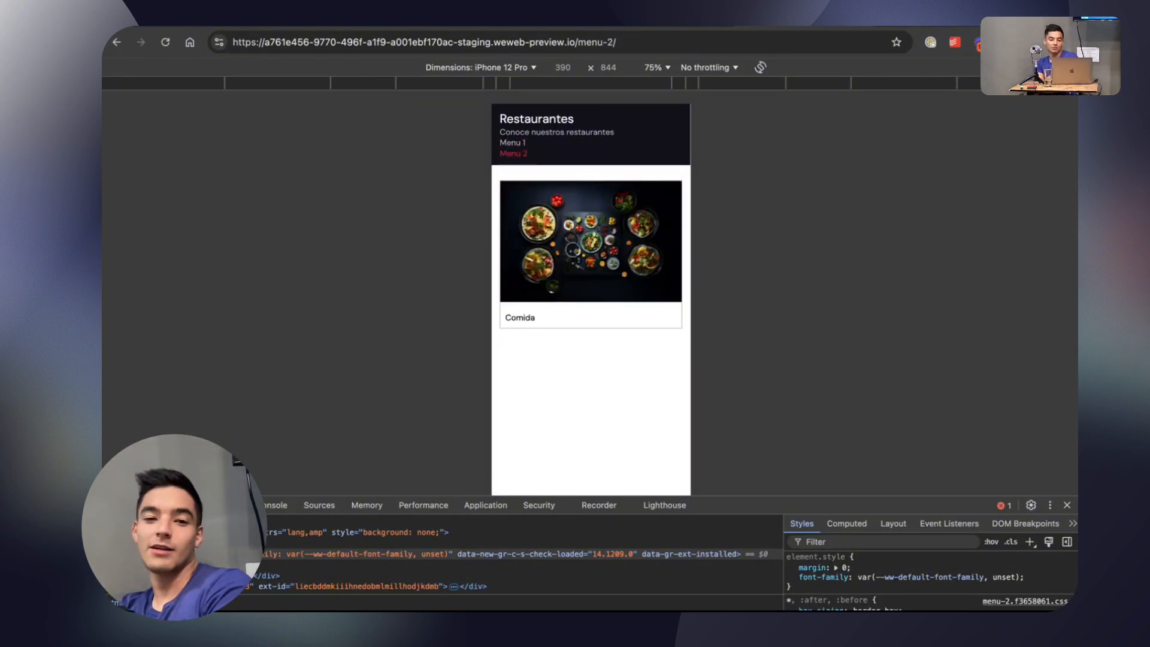
click(513, 144)
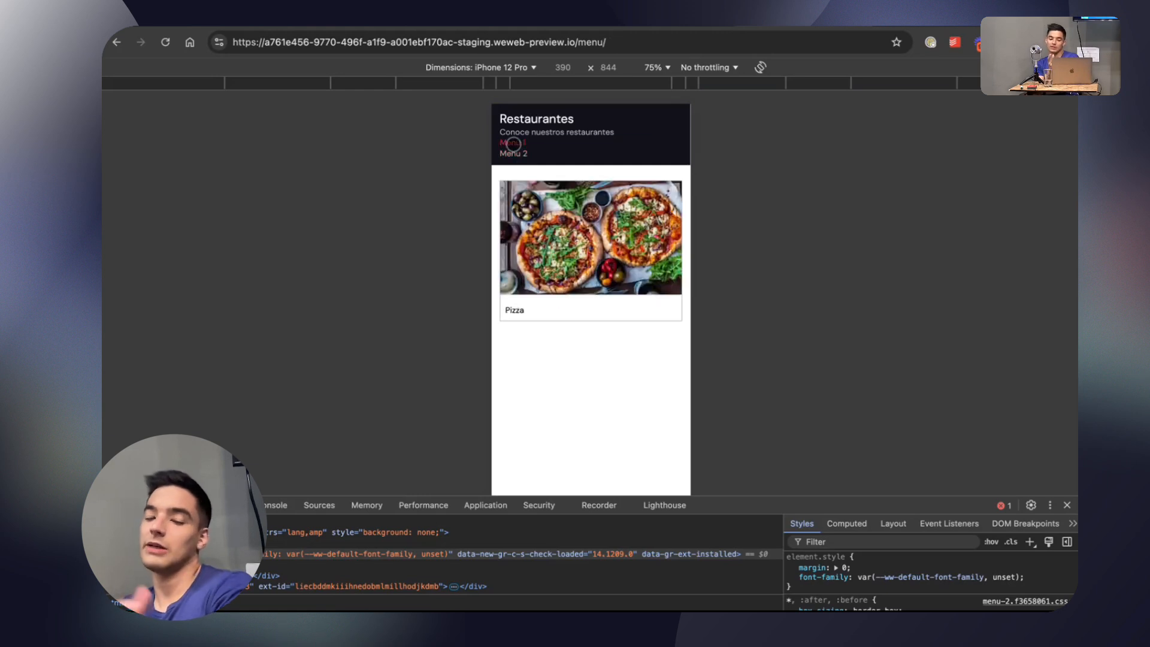
click(515, 153)
click(513, 143)
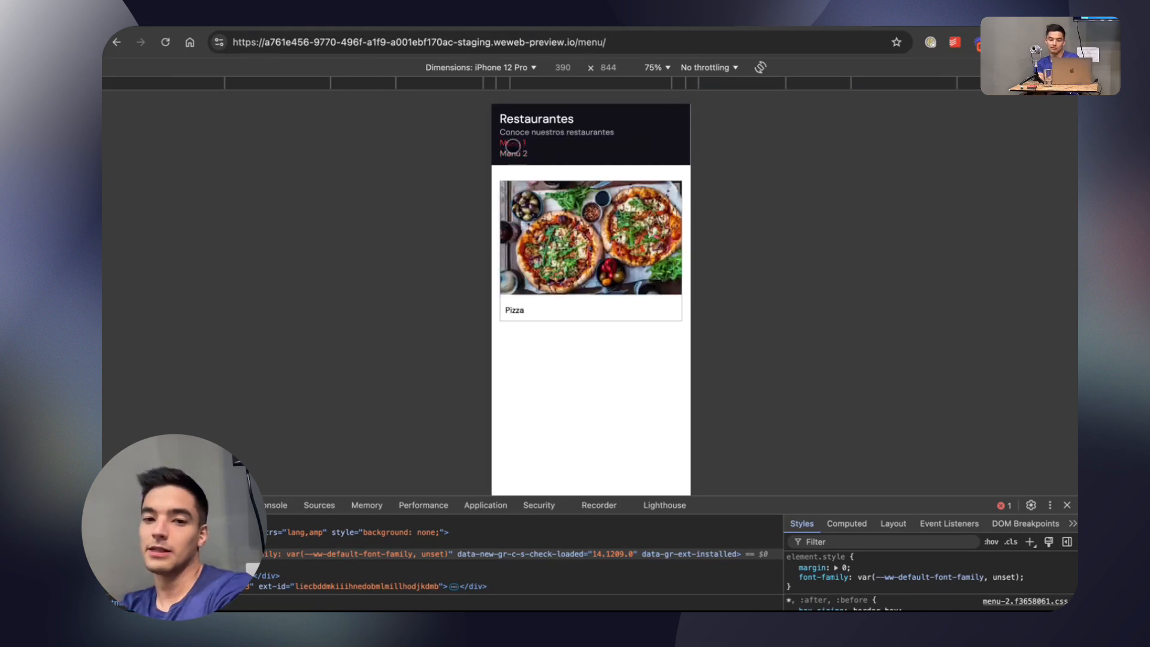
click(515, 153)
click(513, 143)
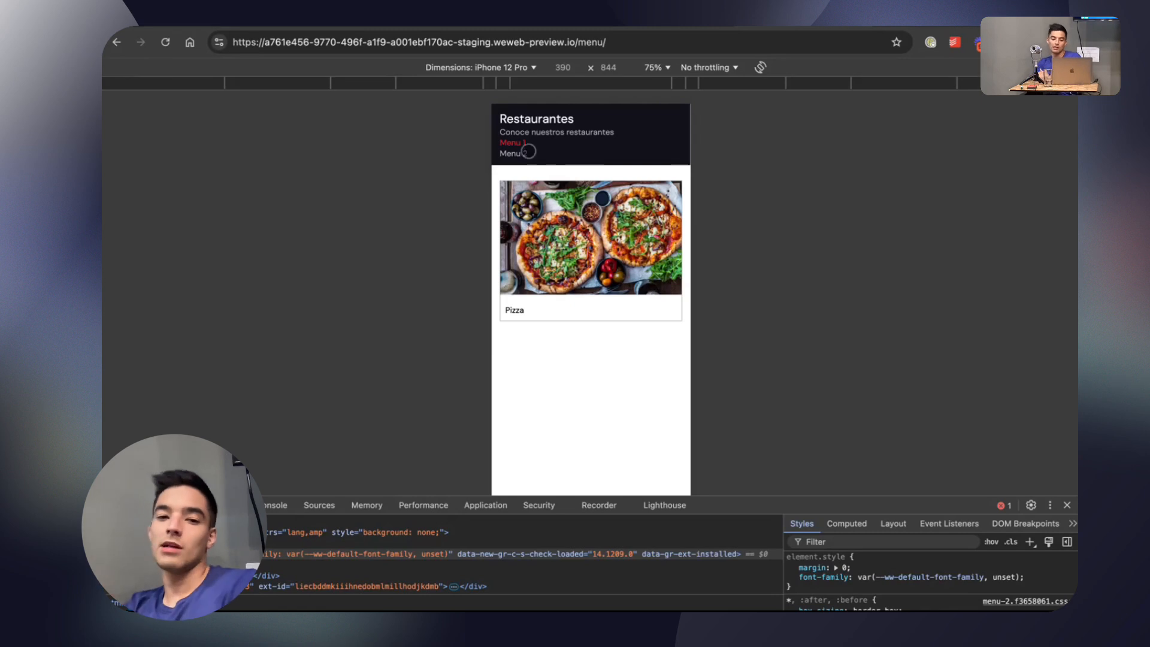
click(520, 153)
click(513, 143)
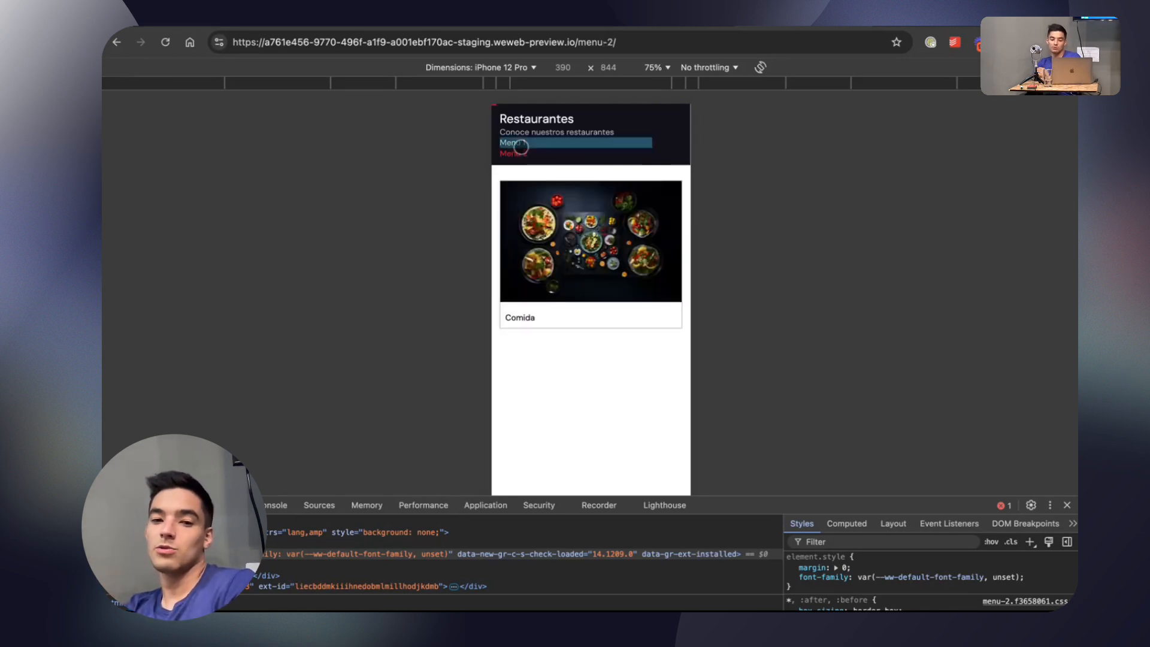
click(514, 153)
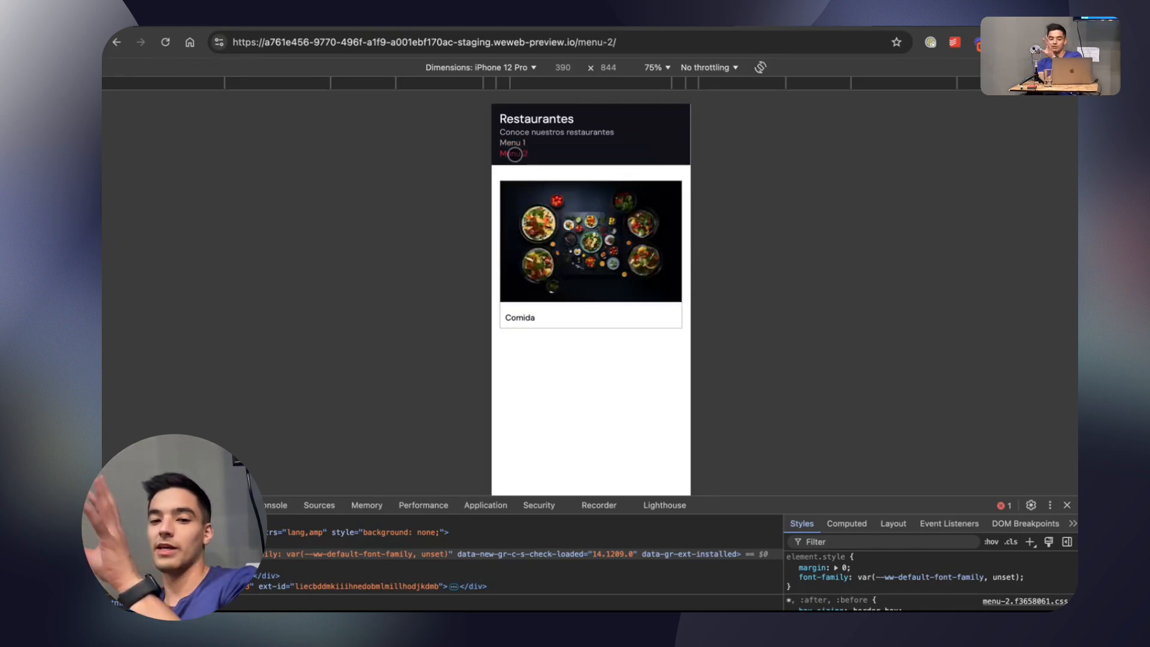
click(510, 144)
click(512, 153)
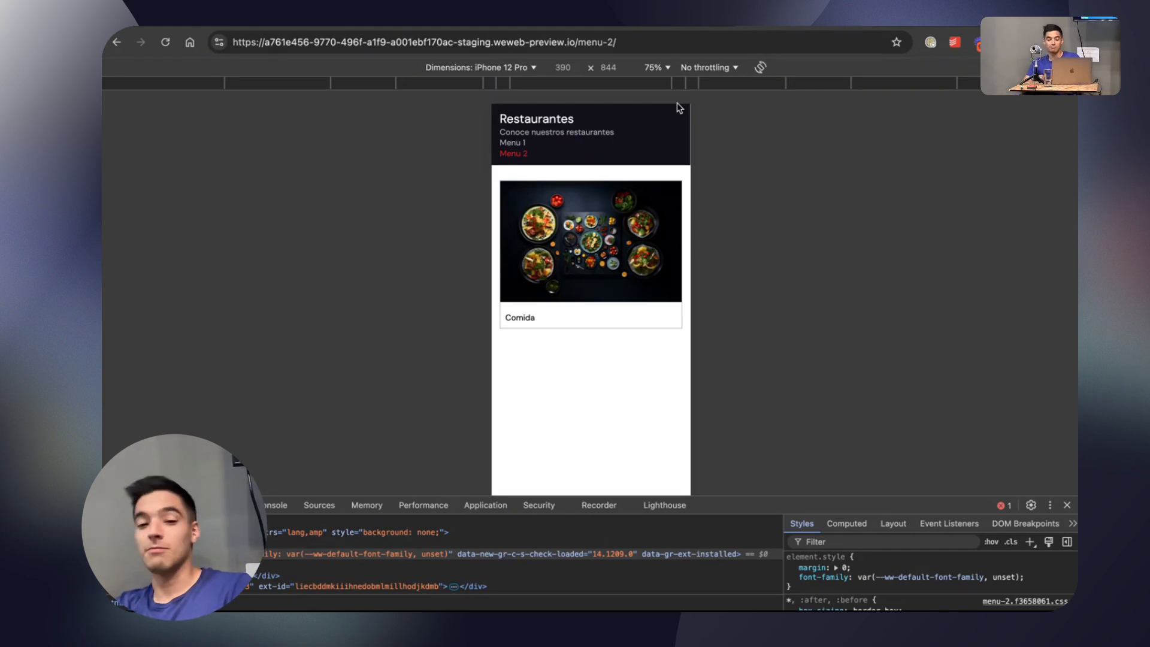
click(513, 143)
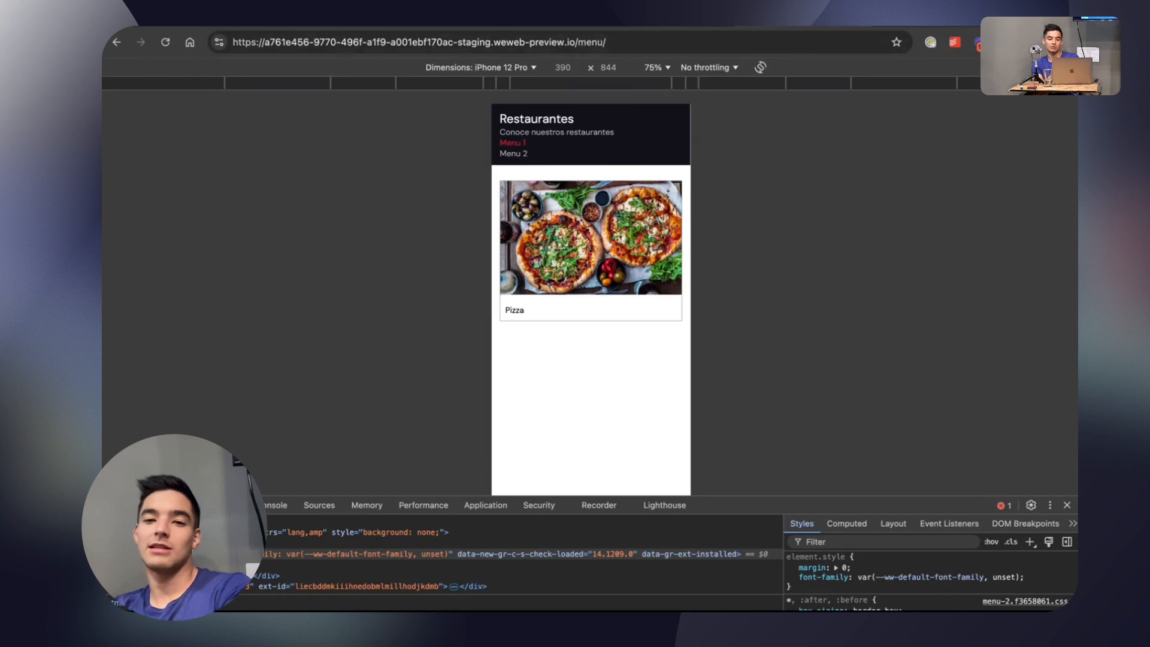
Switch back to the WeWeb editor and delete the Header section from the menu-2 page.
click(670, 18)
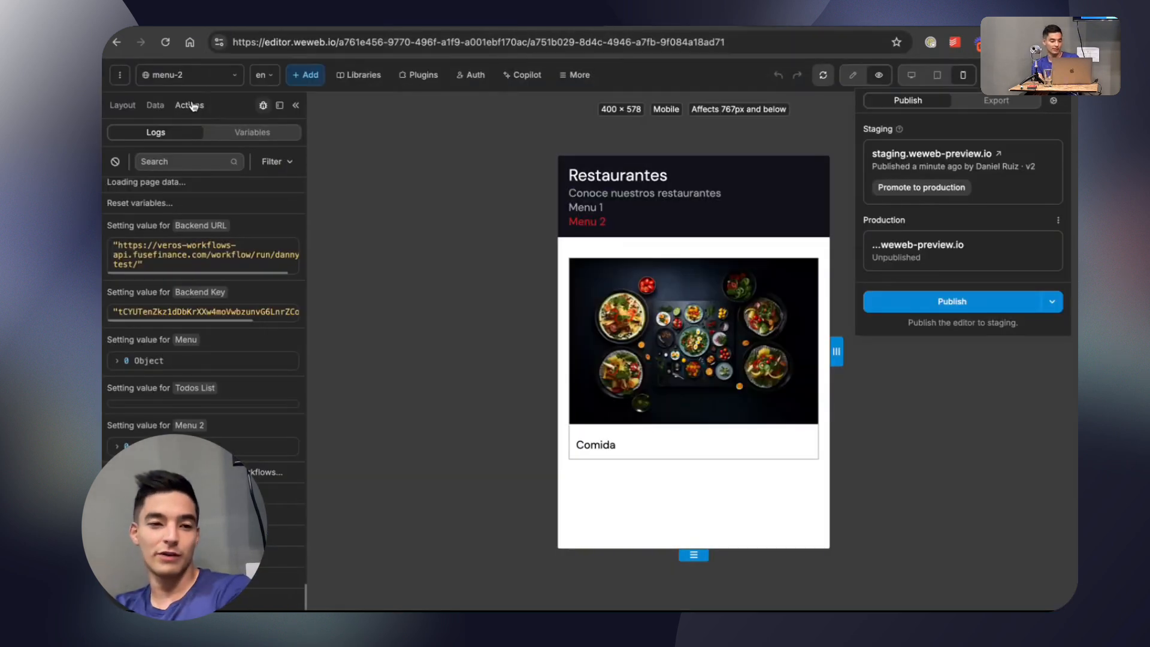
click(155, 106)
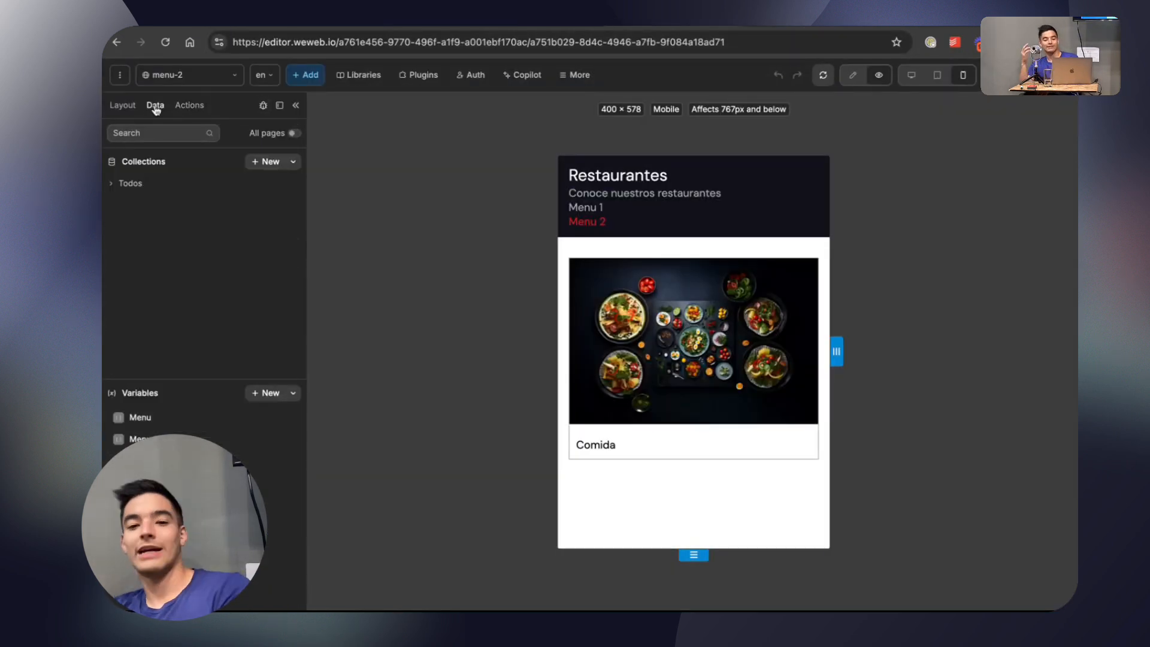
click(296, 105)
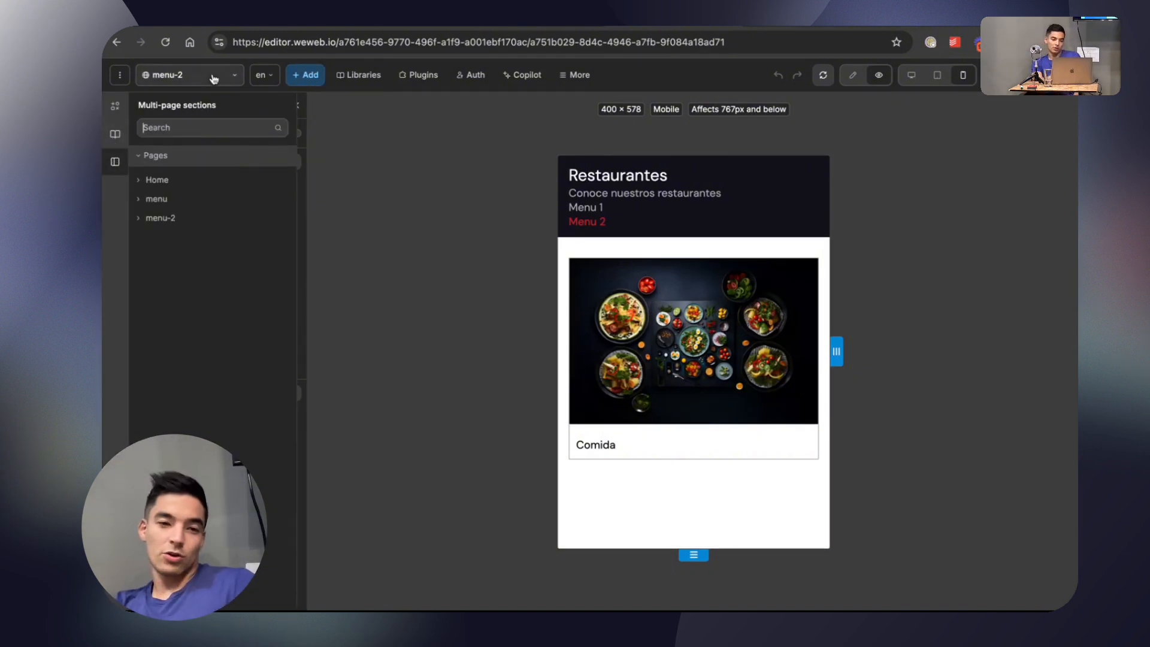
click(766, 235)
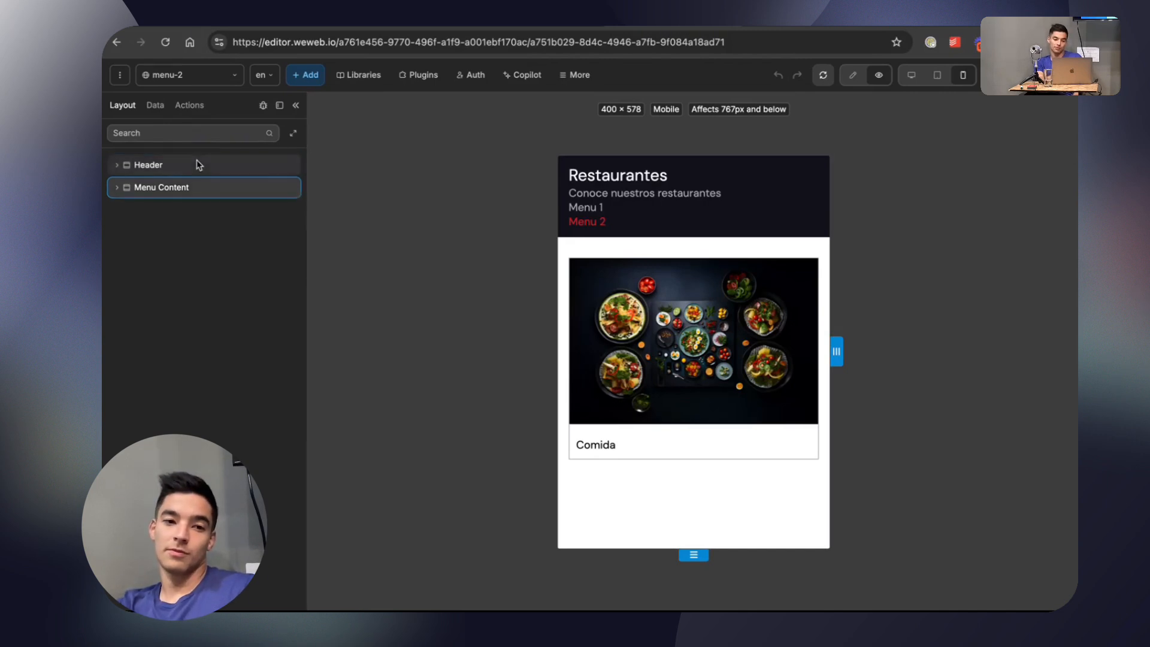
key(Delete)
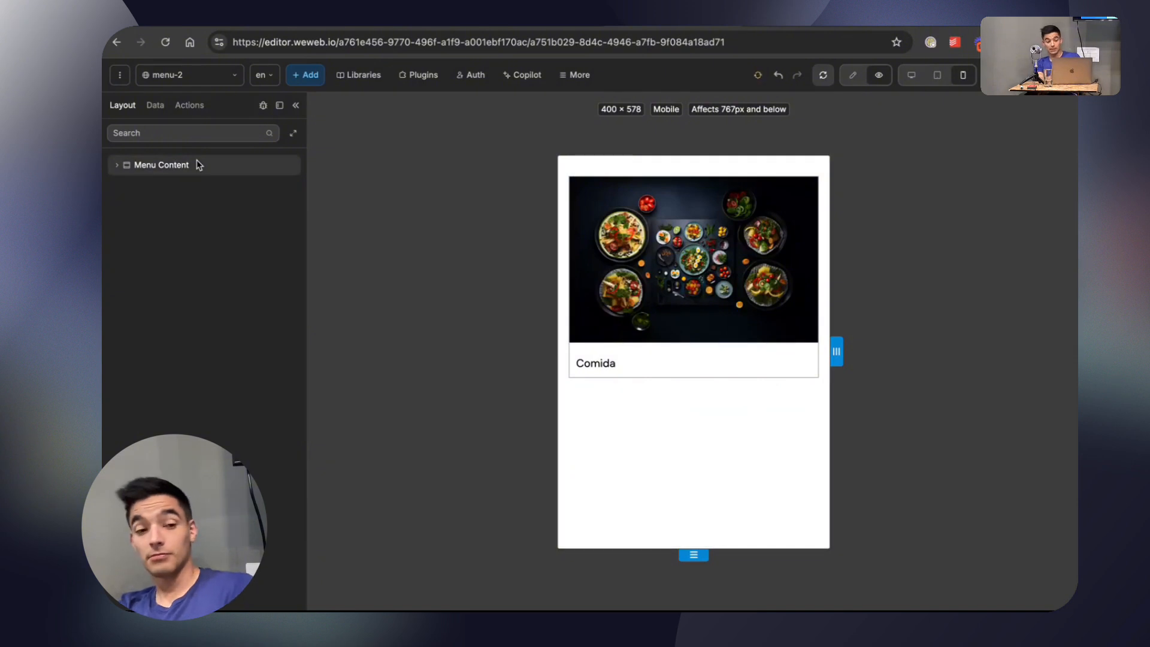
Add the menu page's Header section above Menu Content on the menu-2 page as a linked instance.
click(296, 79)
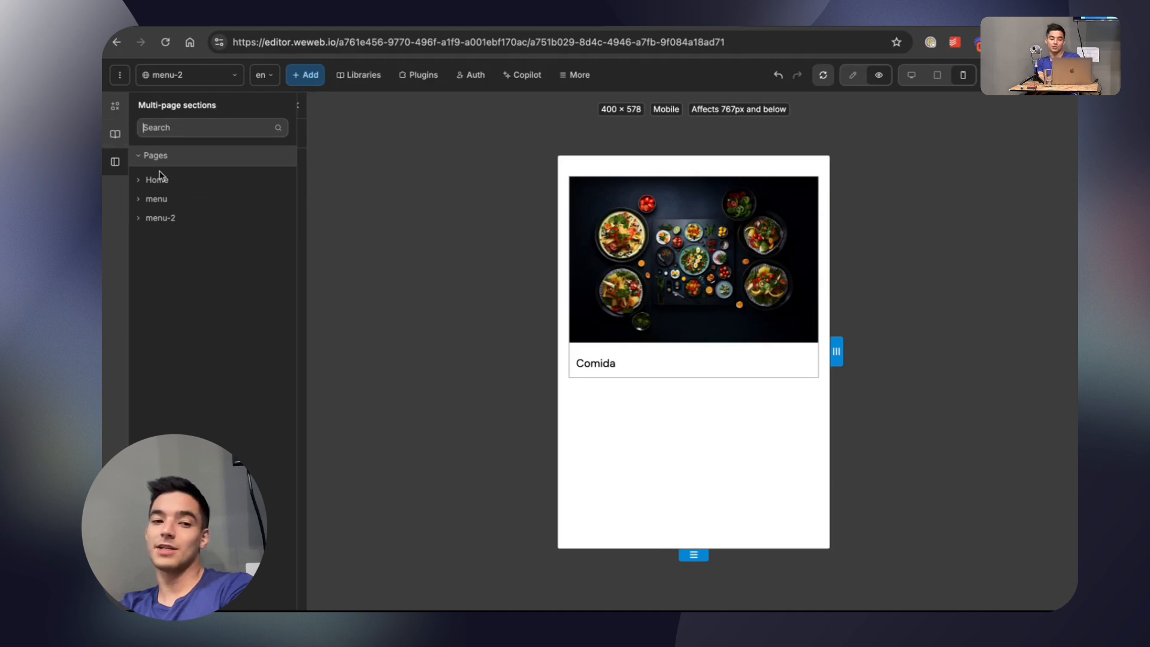
click(138, 199)
click(137, 199)
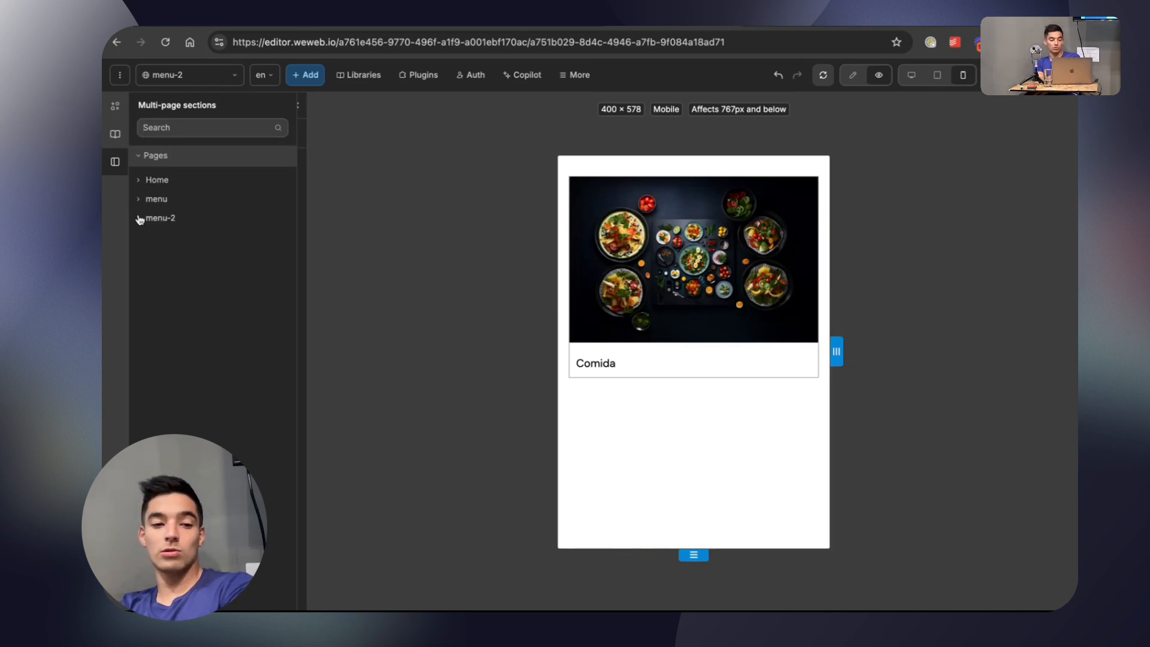
click(138, 218)
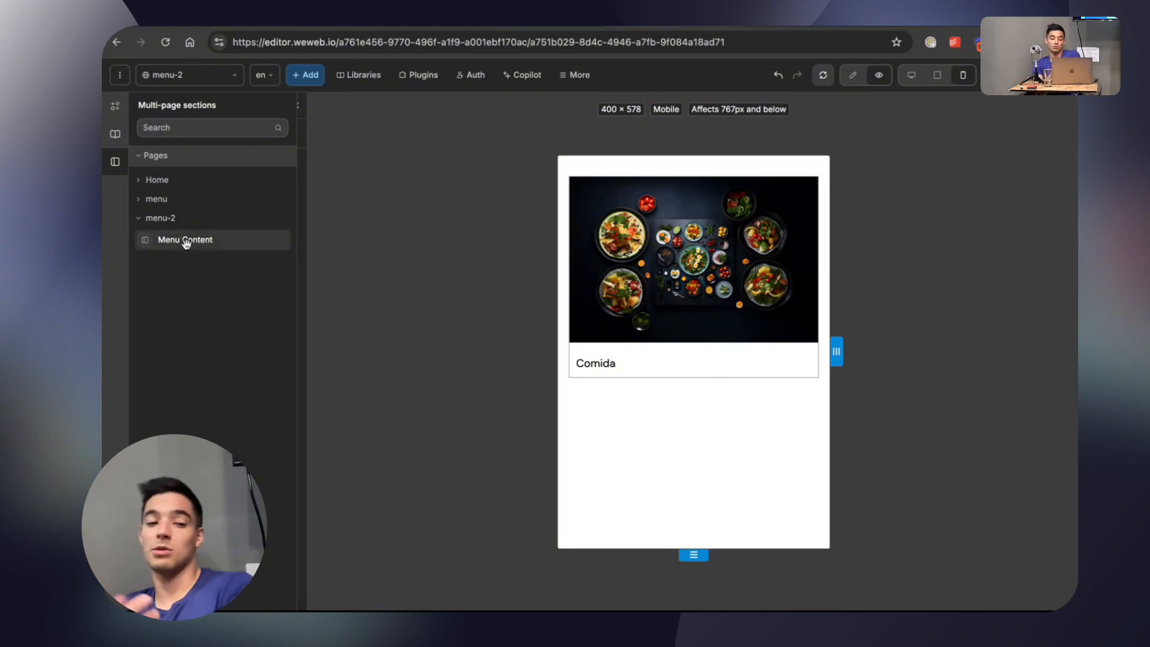
click(138, 219)
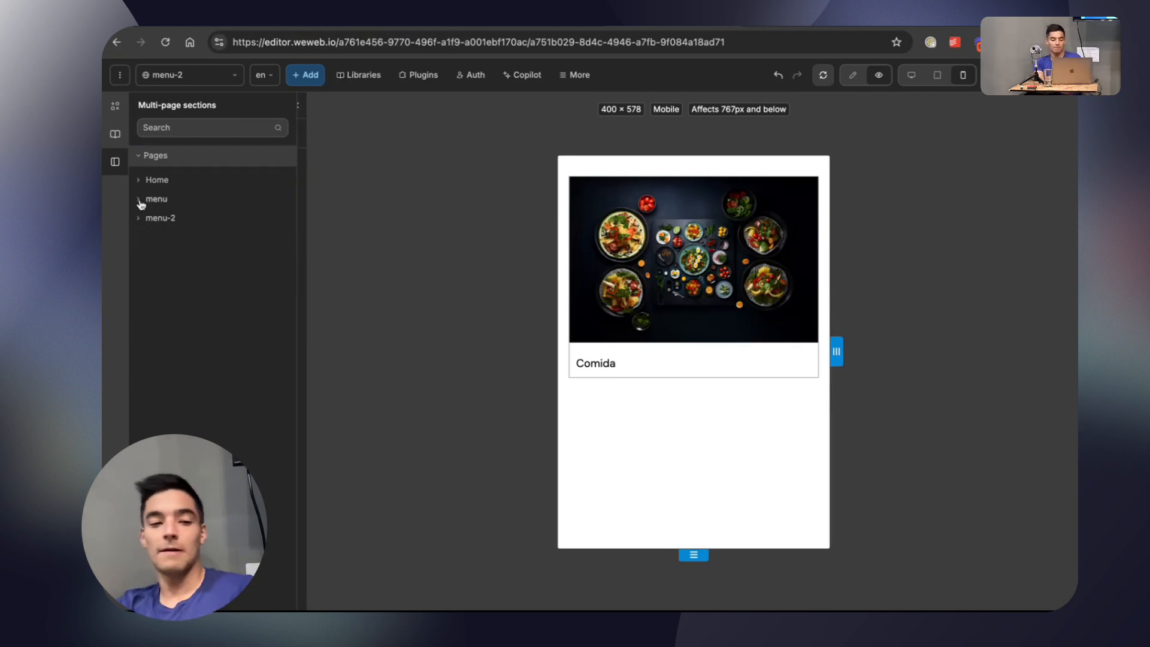
click(139, 199)
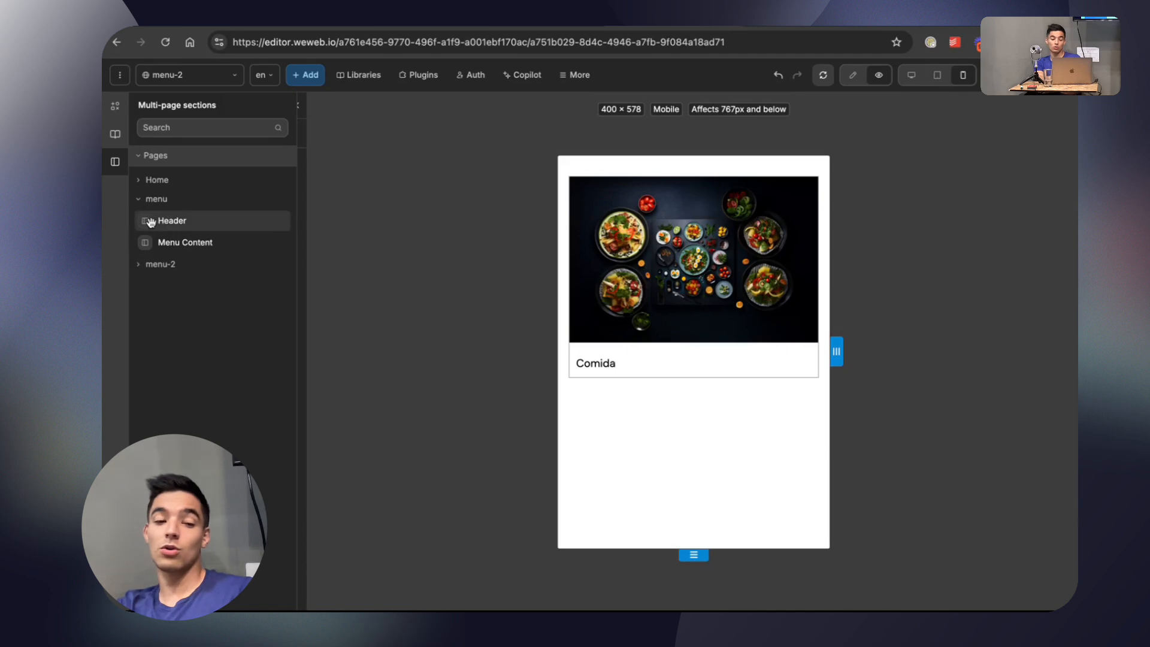
drag(262, 226, 257, 163)
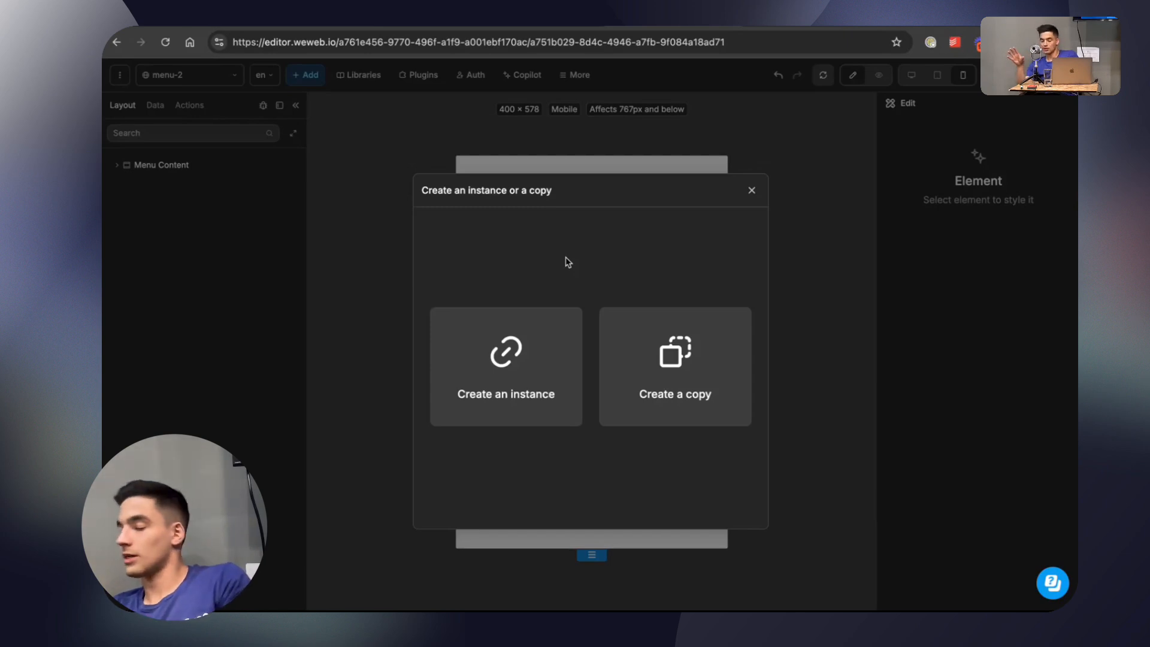
click(557, 336)
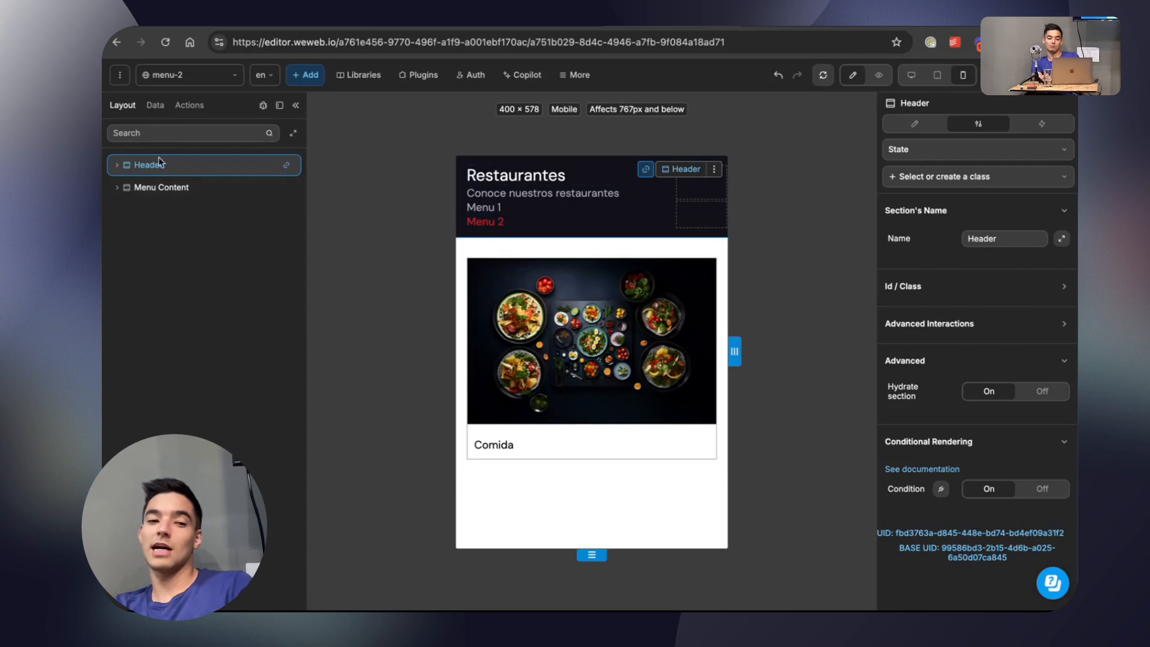
click(150, 186)
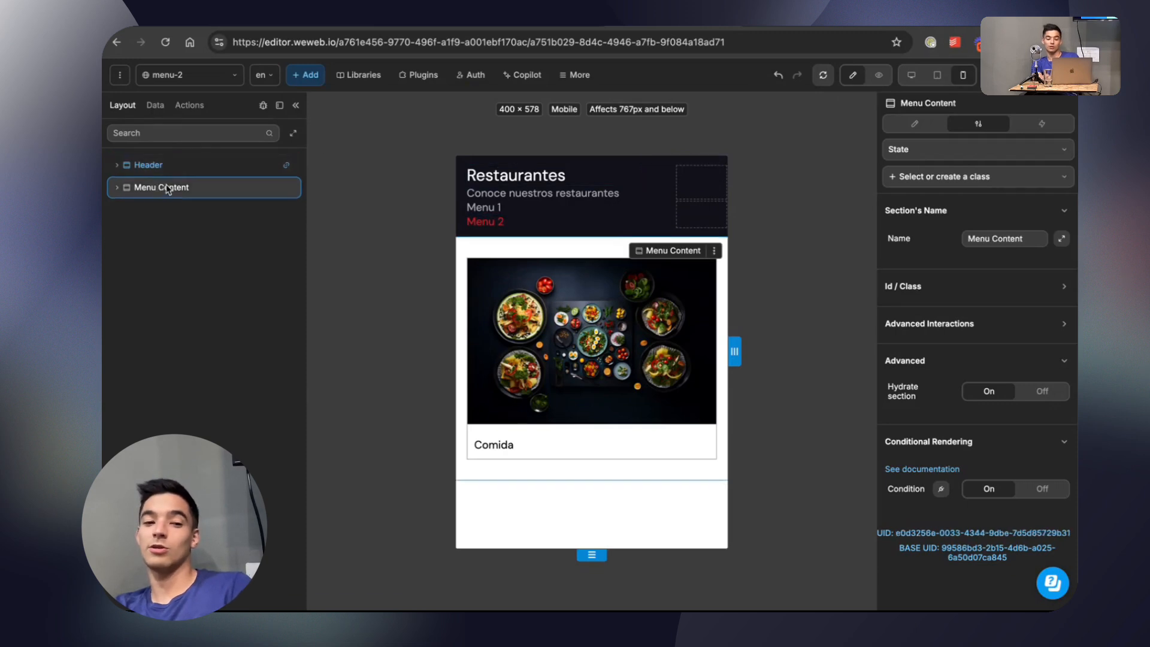
click(180, 165)
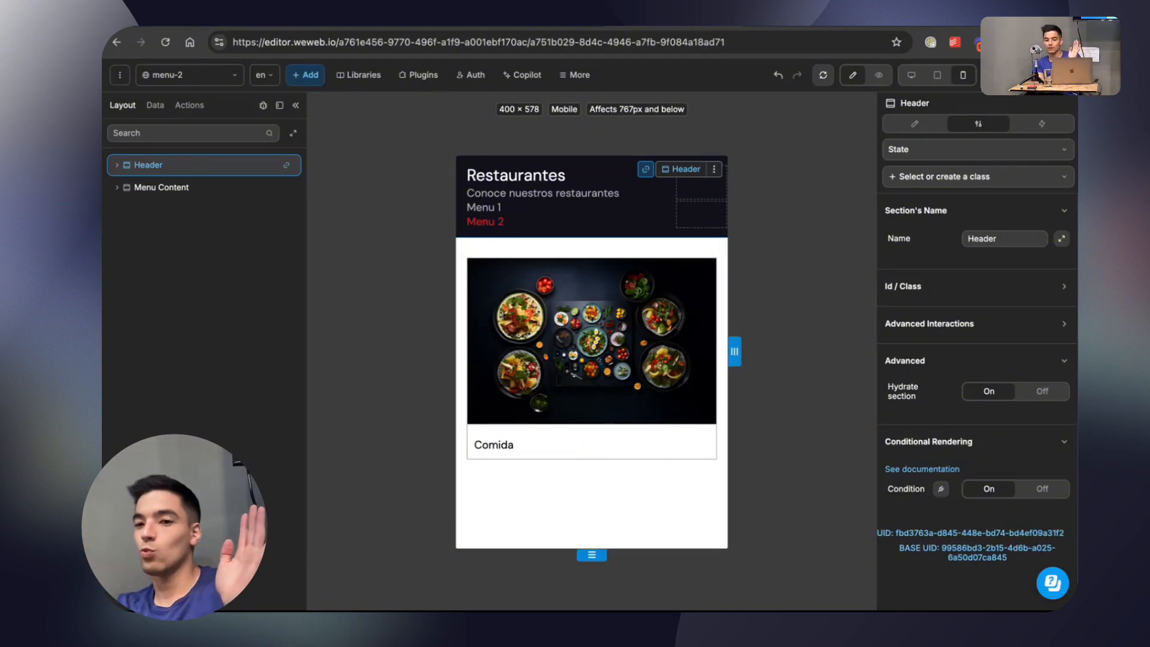
Publish the project to staging with the title "Multipage sections".
click(1006, 75)
click(951, 301)
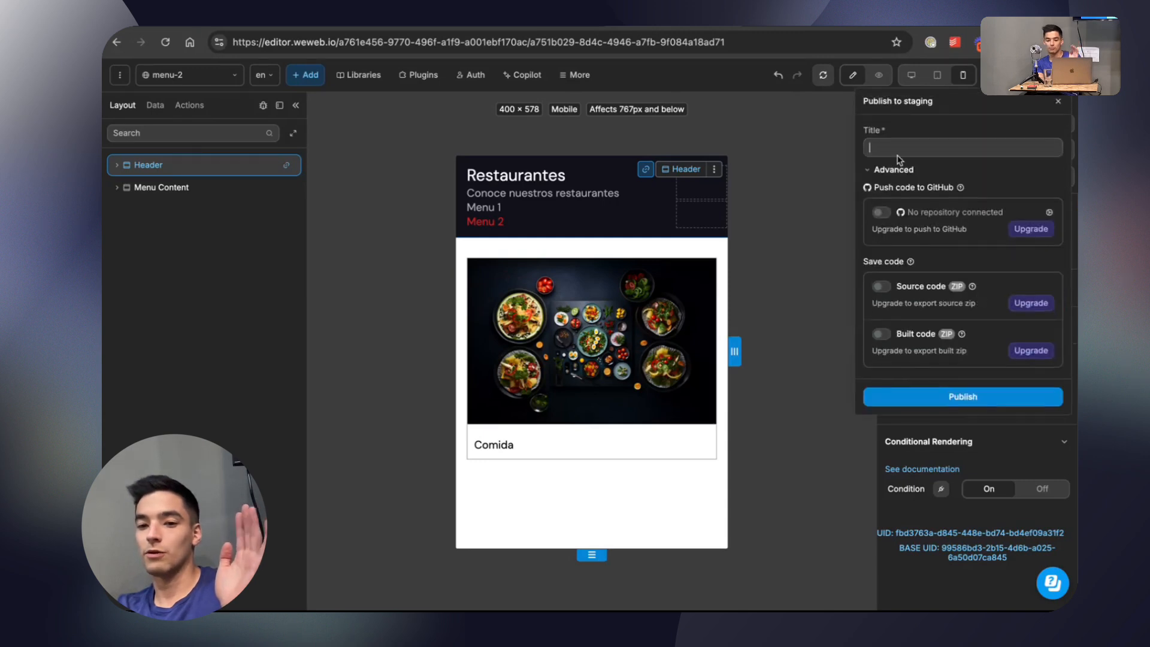
text(Multipa)
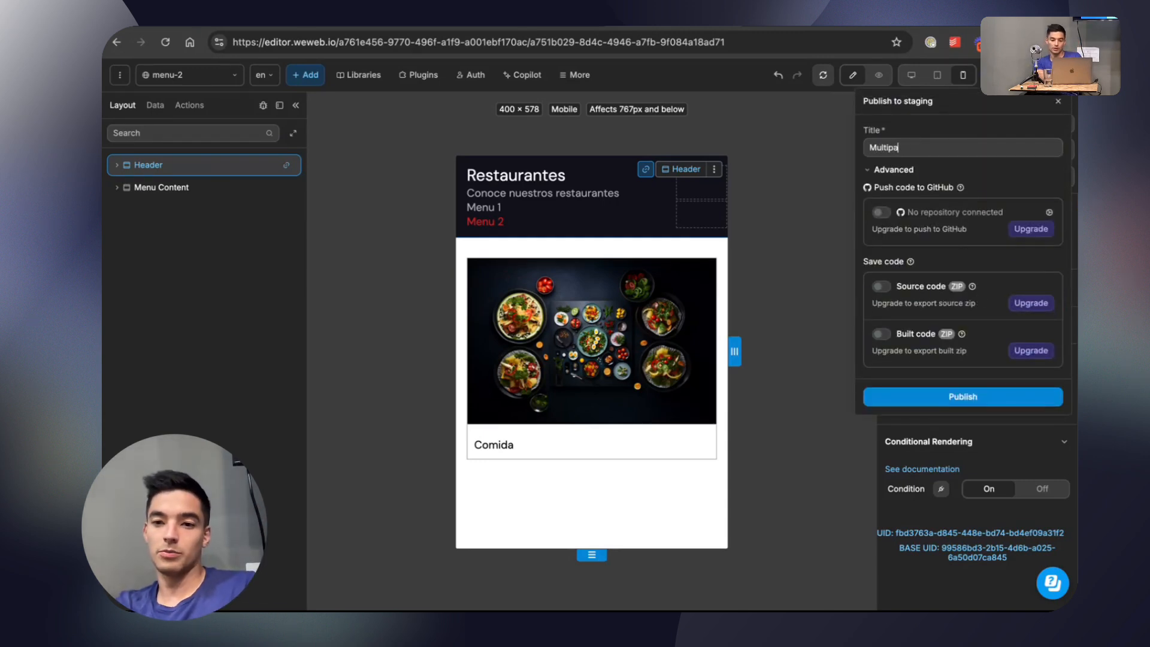
text(ge sections)
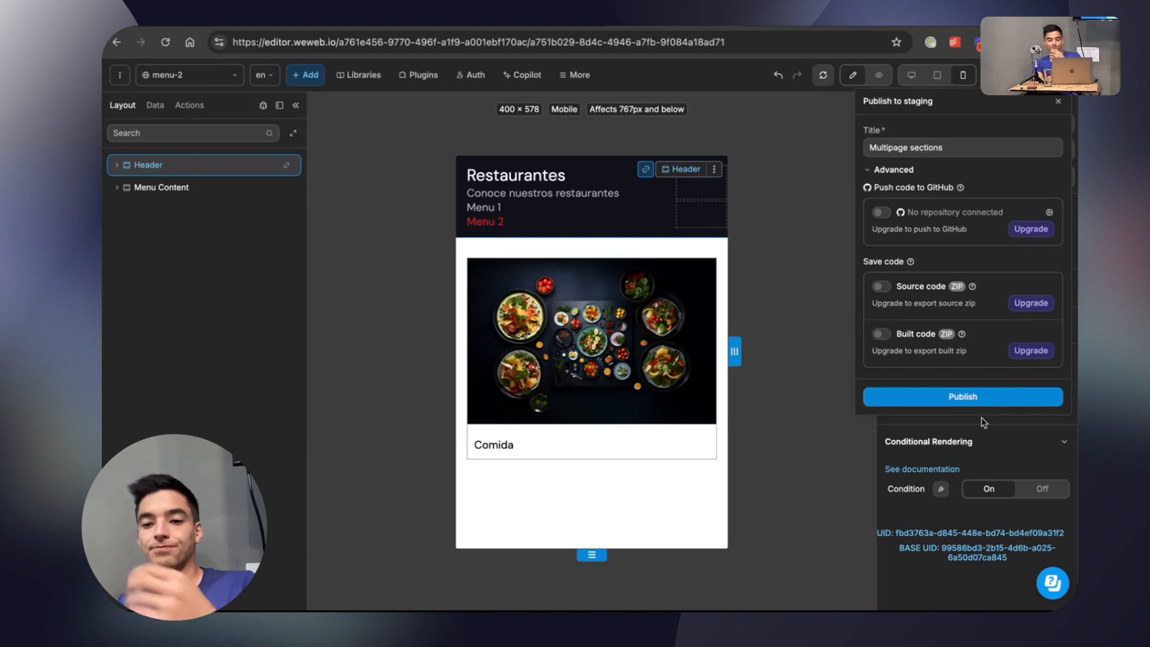
click(985, 396)
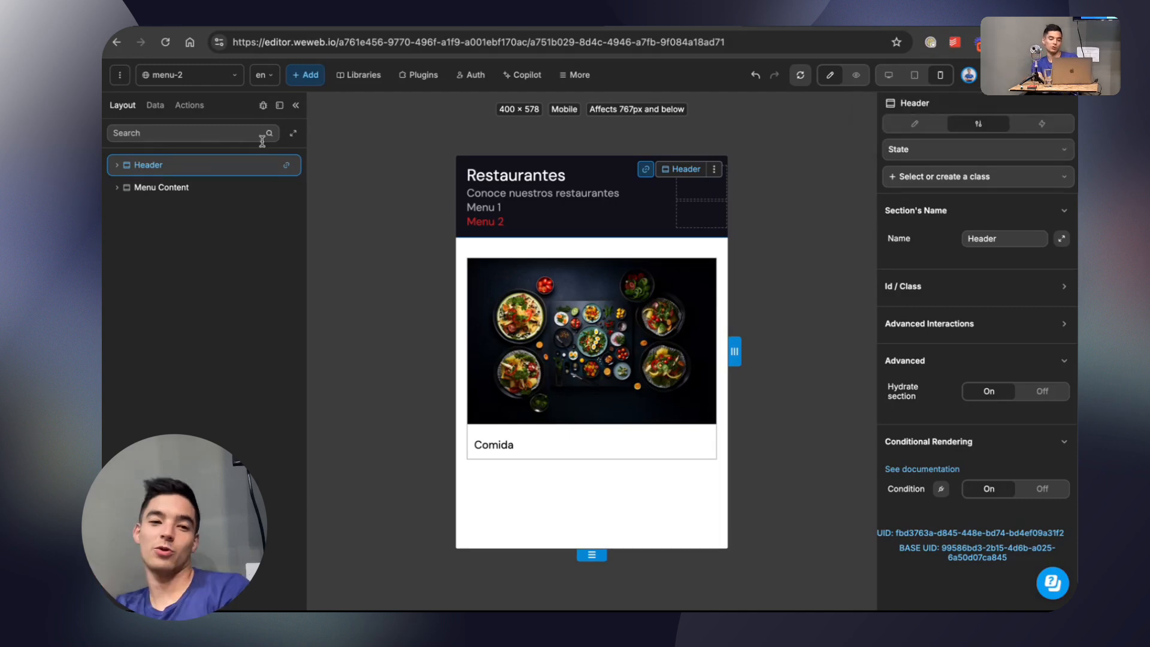
Detach the linked Header's background color from Main Blue on the menu-2 page and set it to the light red #ED6E6E.
click(915, 124)
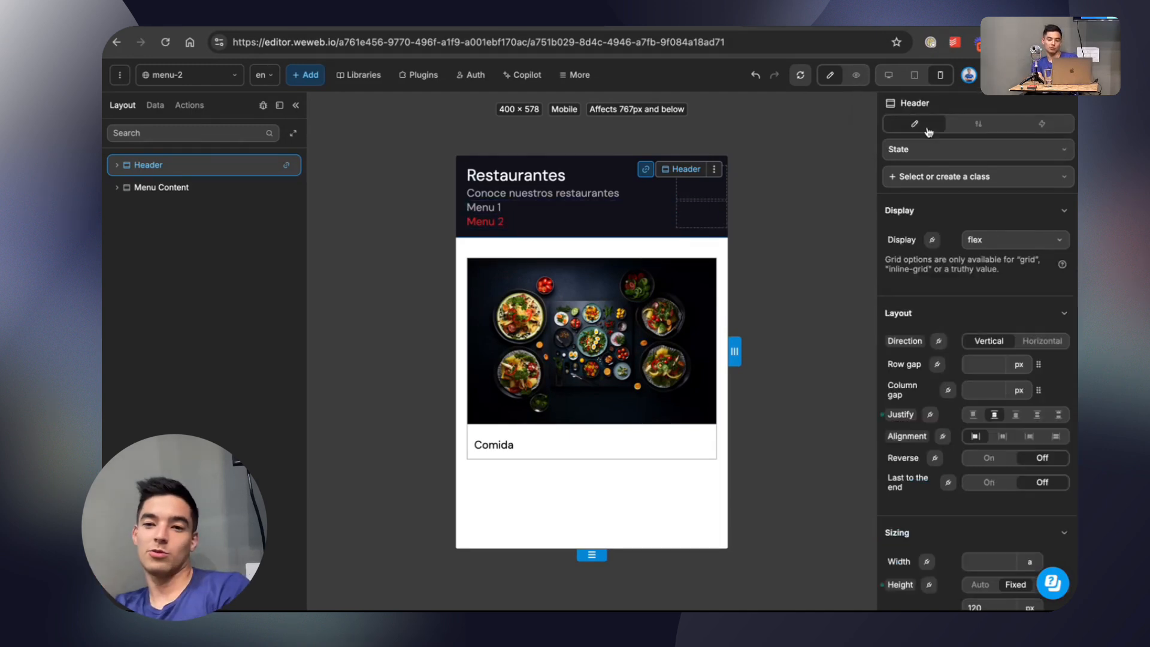
scroll(944, 353, down, 15)
scroll(945, 354, up, 15)
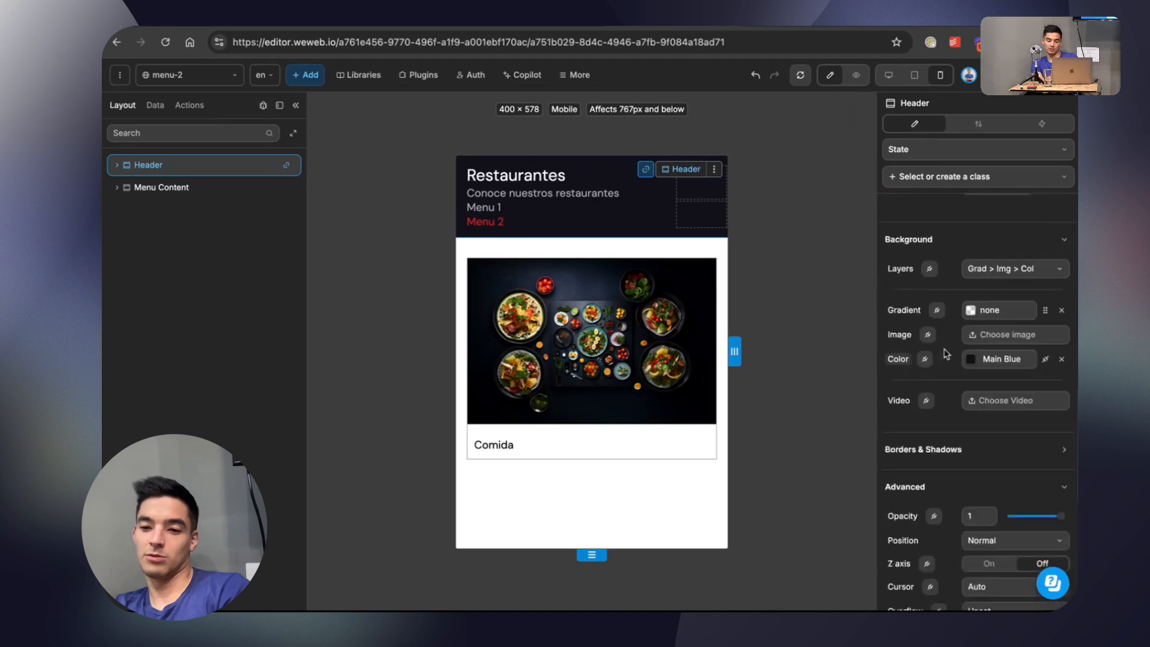
scroll(945, 353, down, 15)
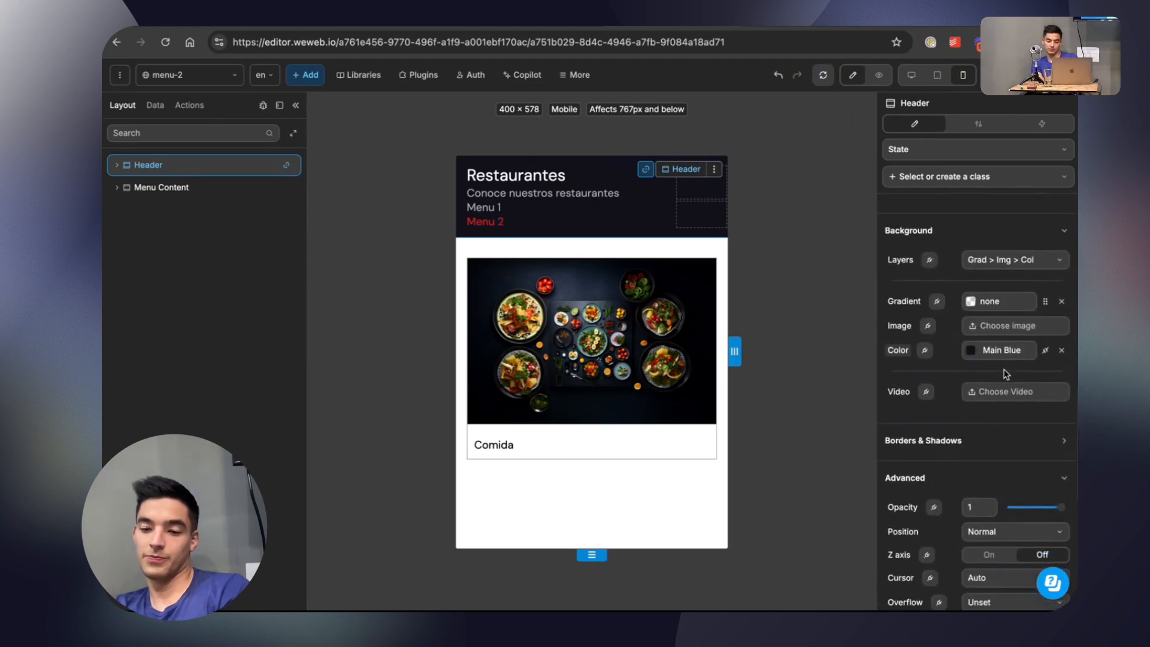
click(1045, 350)
click(967, 350)
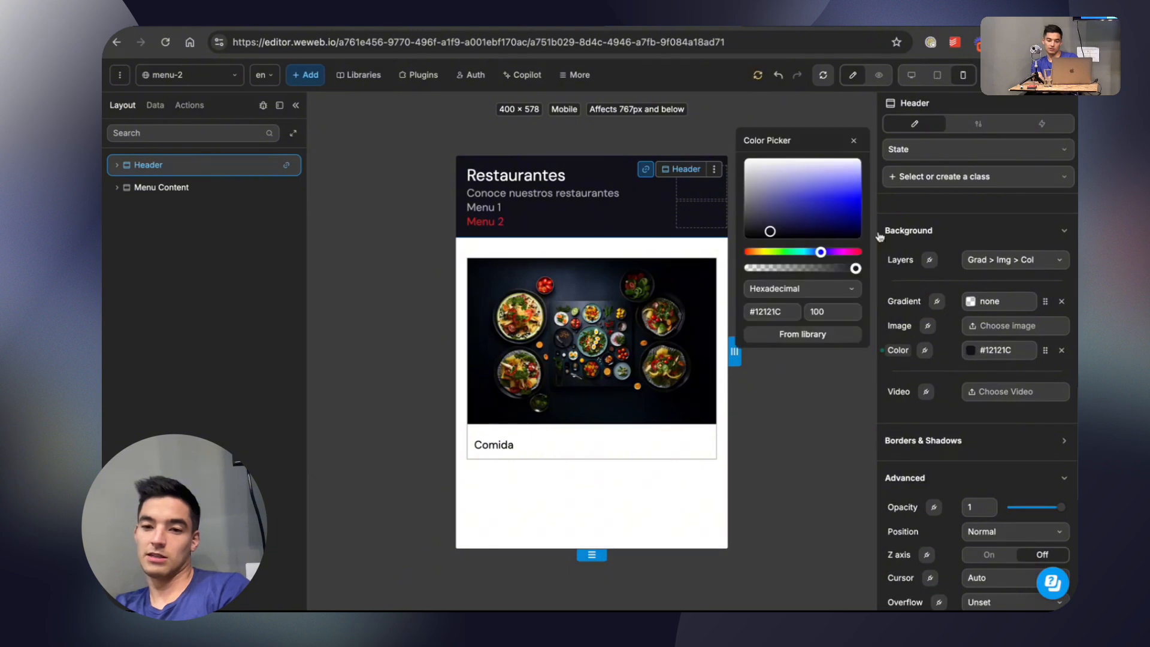
drag(767, 252, 716, 250)
drag(800, 209, 849, 204)
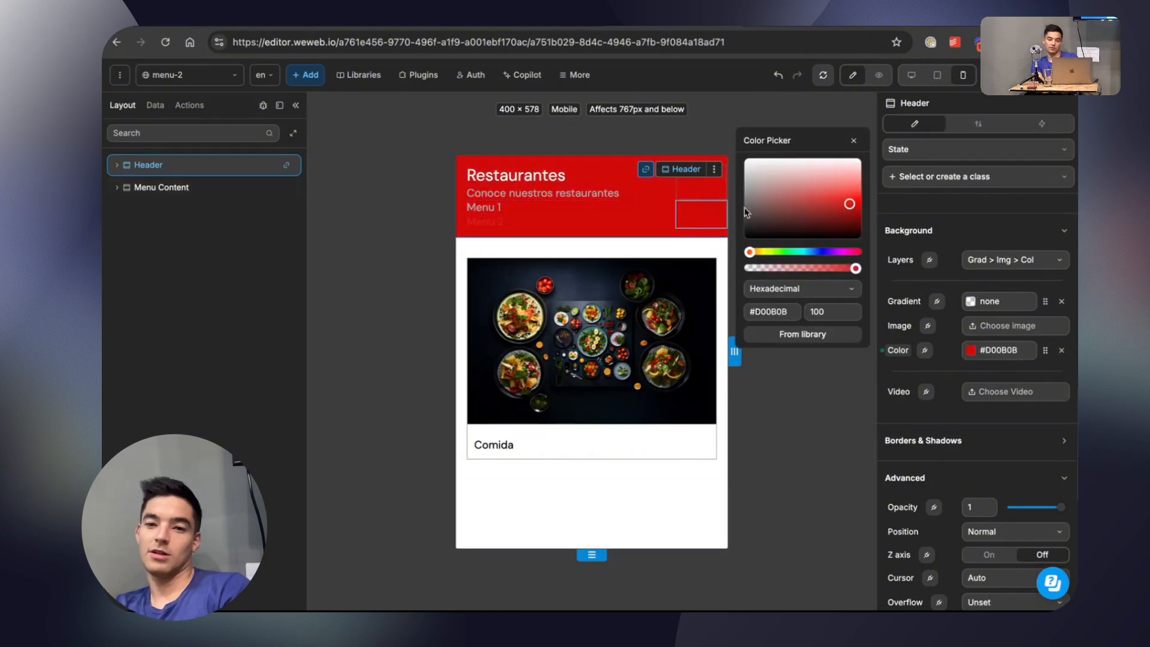
drag(848, 202, 836, 184)
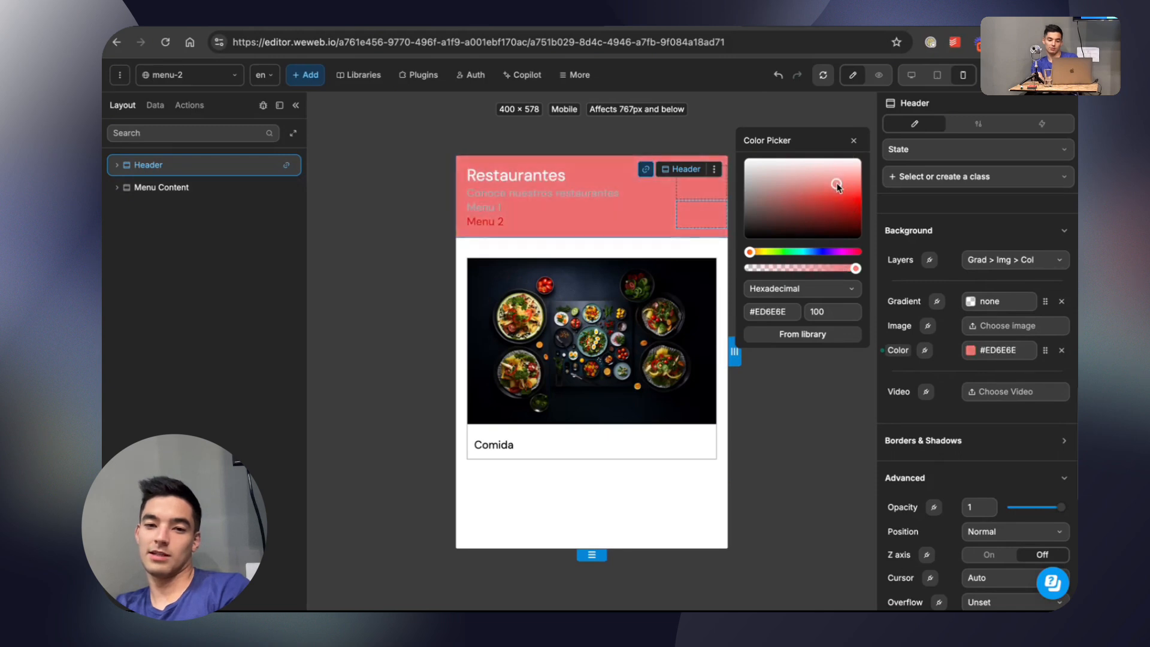
click(853, 140)
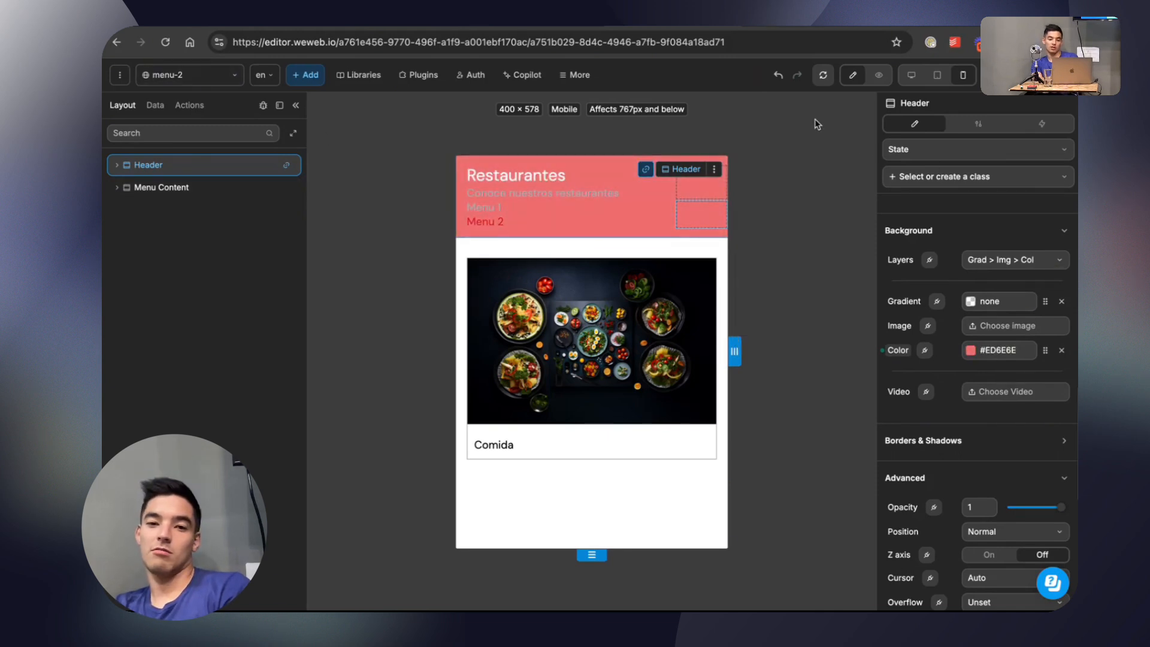
On the menu page, restore the linked Header's background color to Main Blue, and return to the menu-2 page.
click(179, 77)
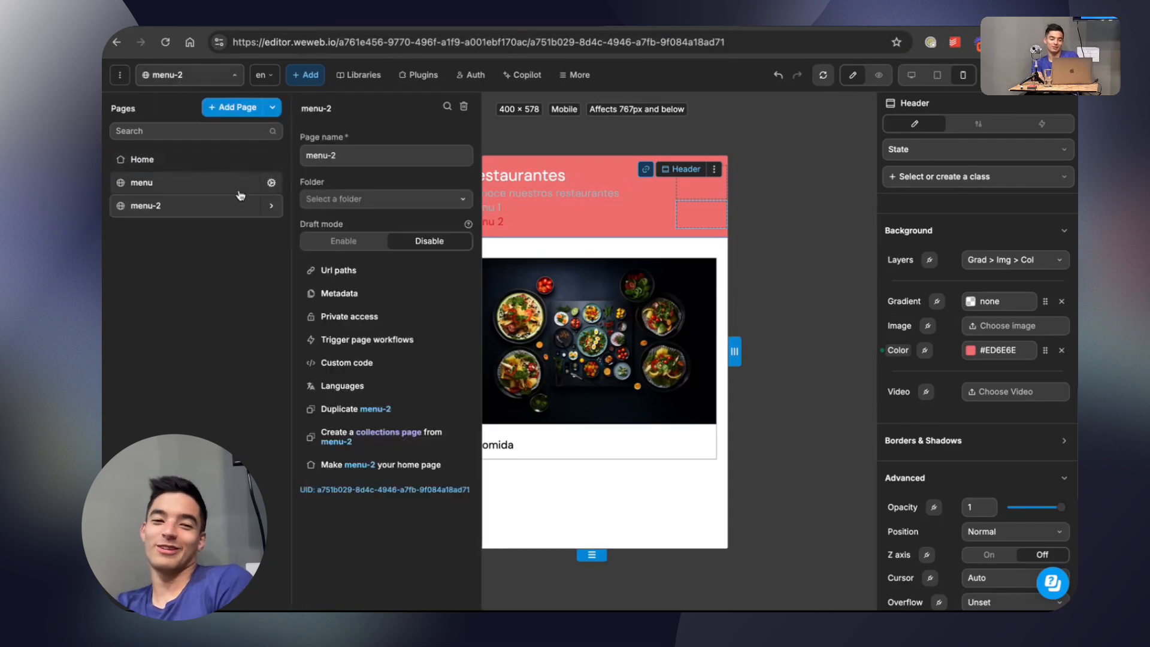
click(187, 189)
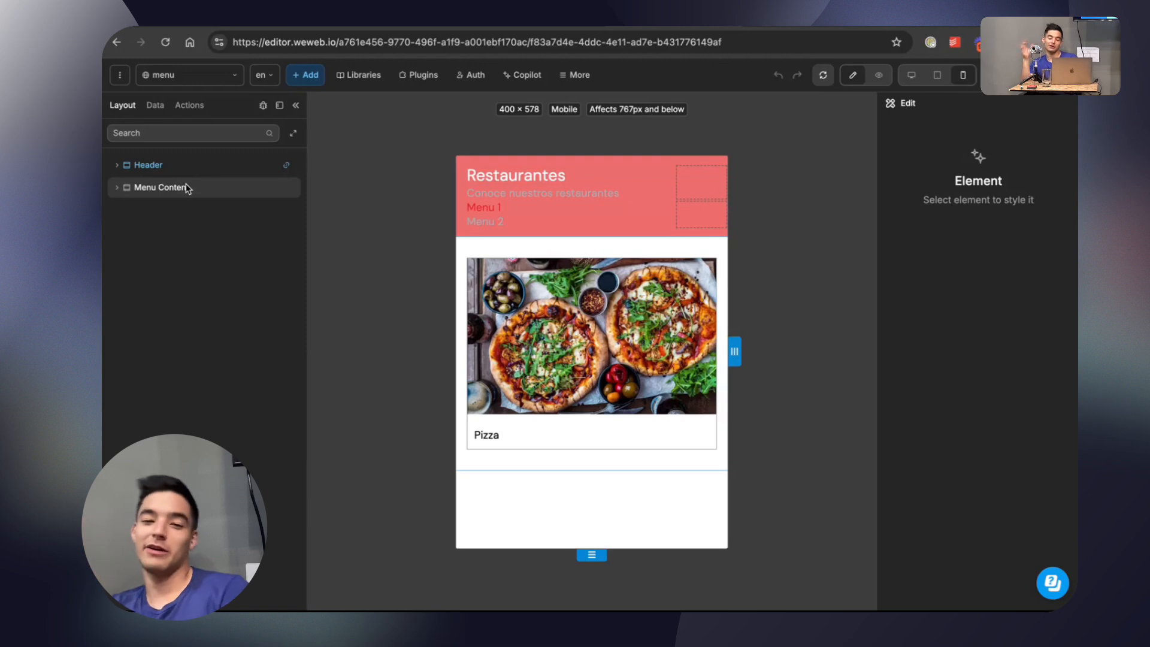
click(165, 171)
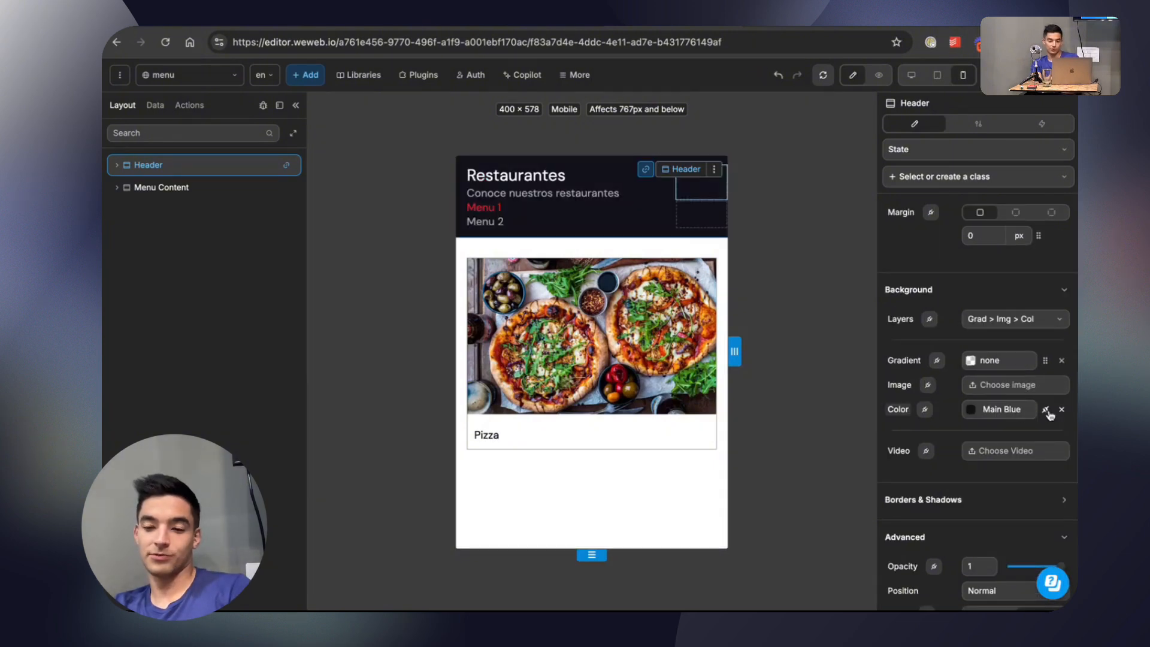
click(203, 75)
click(267, 195)
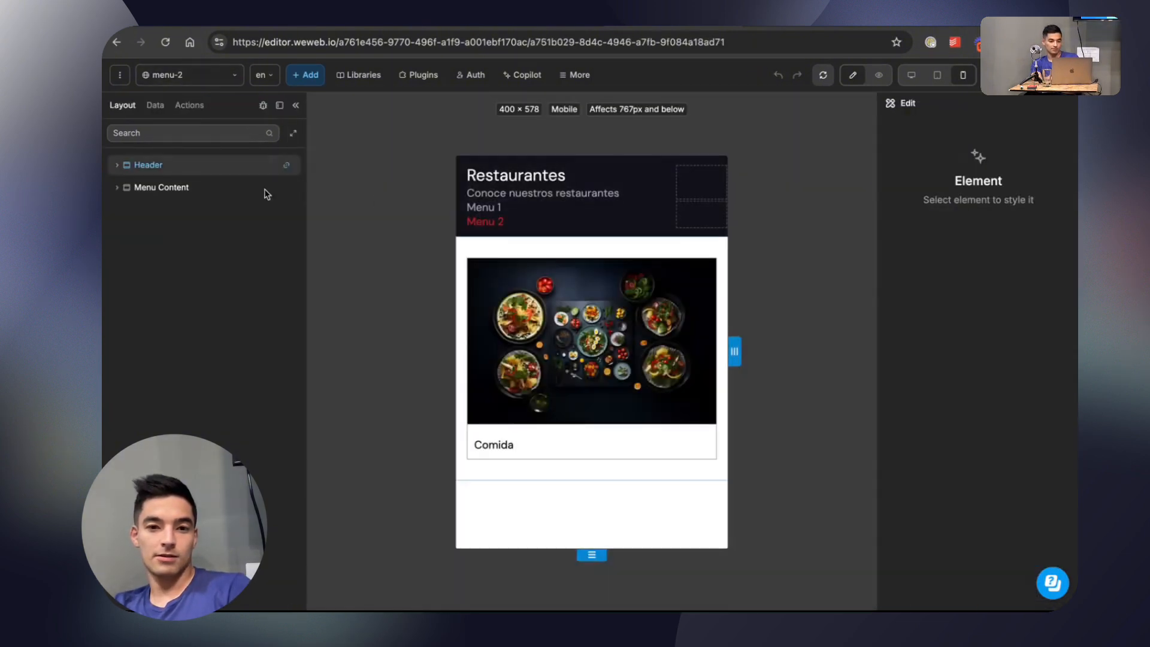
Switch to the published staging site, reload it and alternate between the Menu 1 and Menu 2 links to check the shared header.
click(801, 29)
click(157, 61)
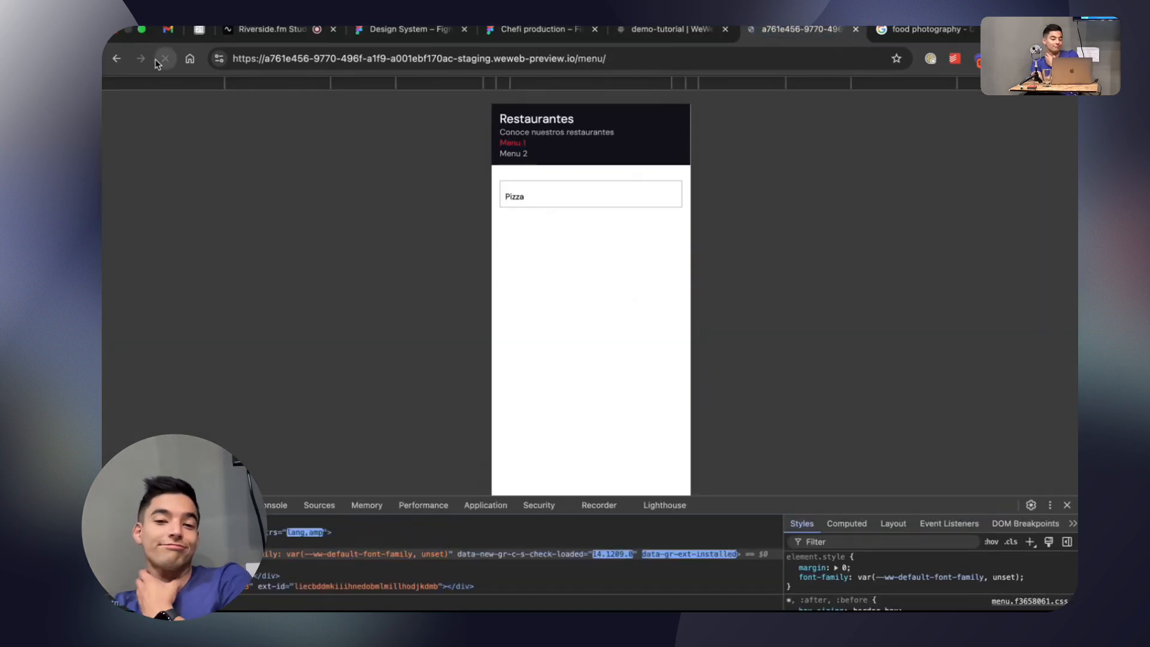
click(513, 152)
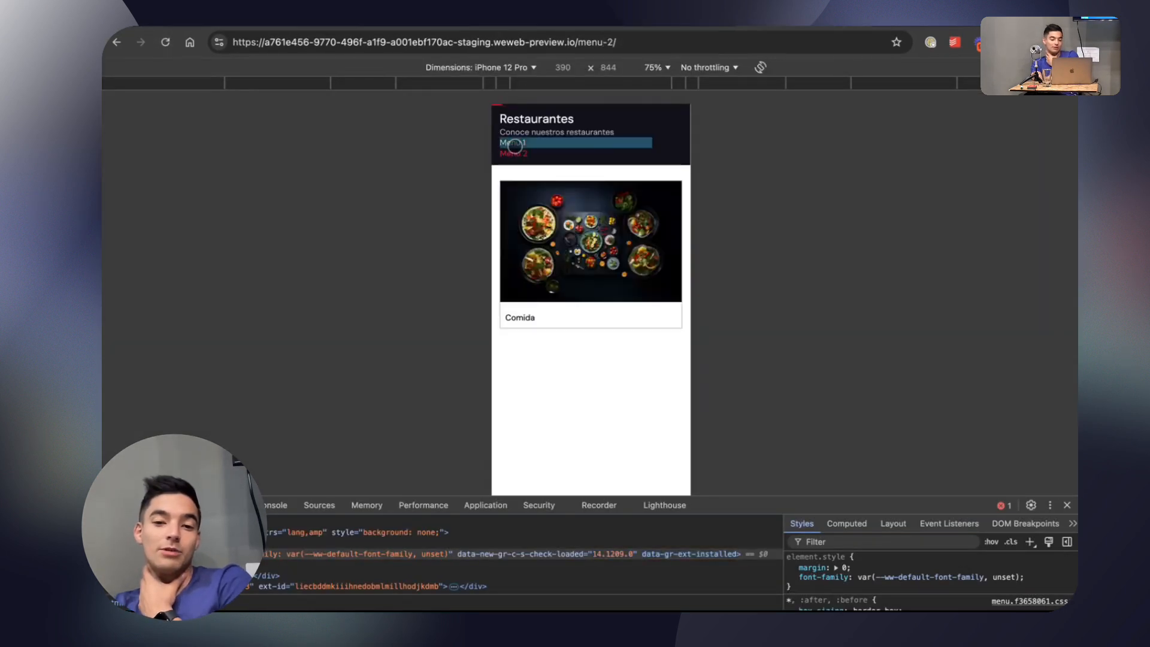
click(514, 143)
click(514, 154)
click(513, 144)
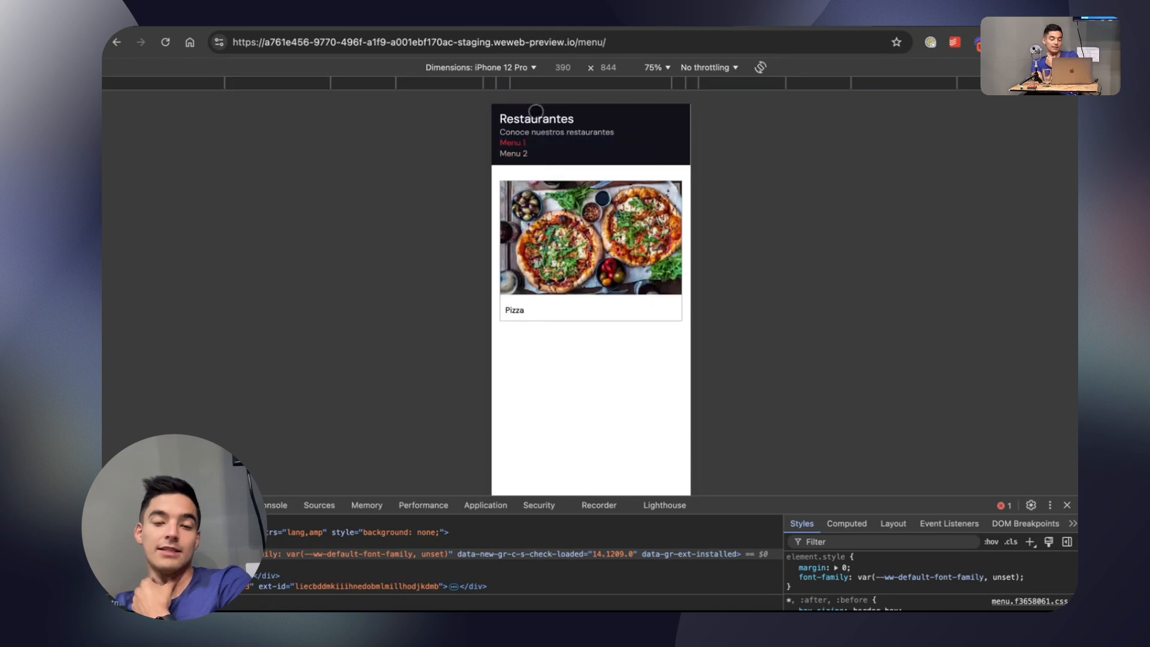
click(516, 154)
click(513, 143)
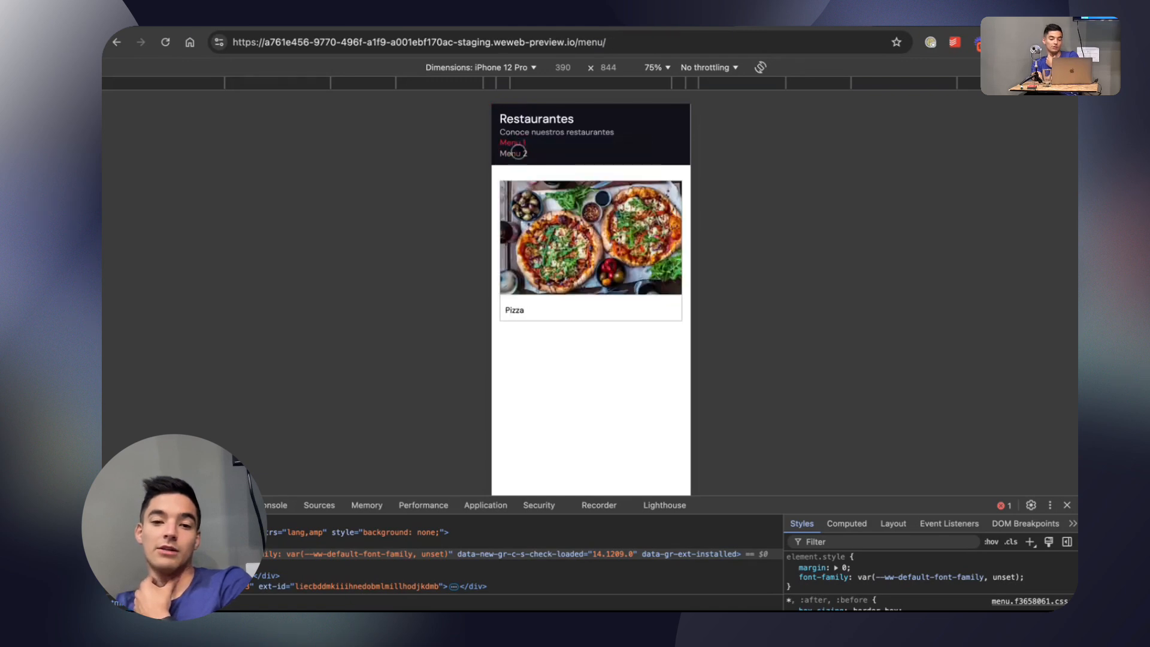
click(517, 153)
click(514, 143)
click(521, 154)
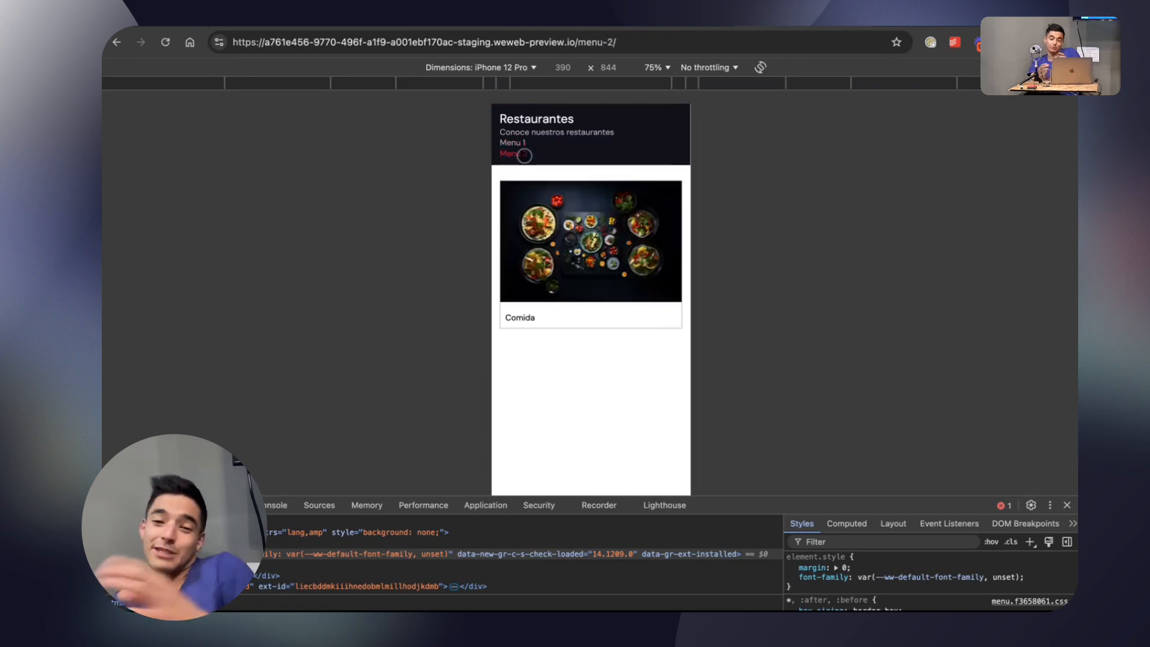
click(513, 143)
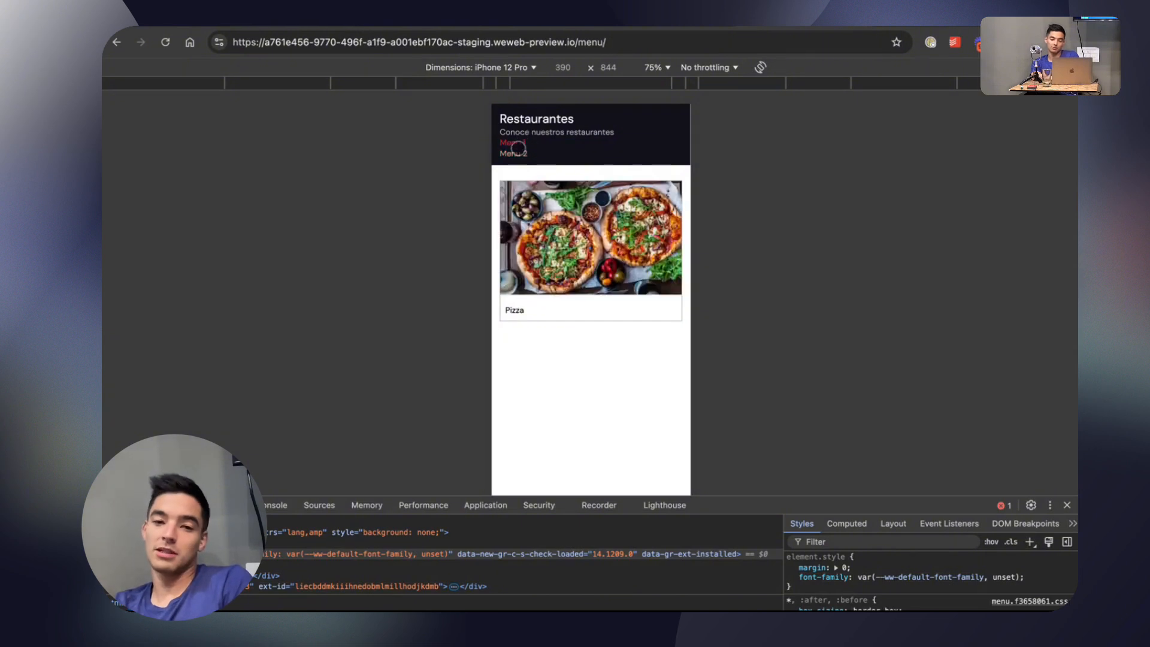
click(516, 153)
Open the multi-page sections list in the WeWeb editor, and switch to the Figma Chefi production file to examine the screens' navigation bars.
click(682, 23)
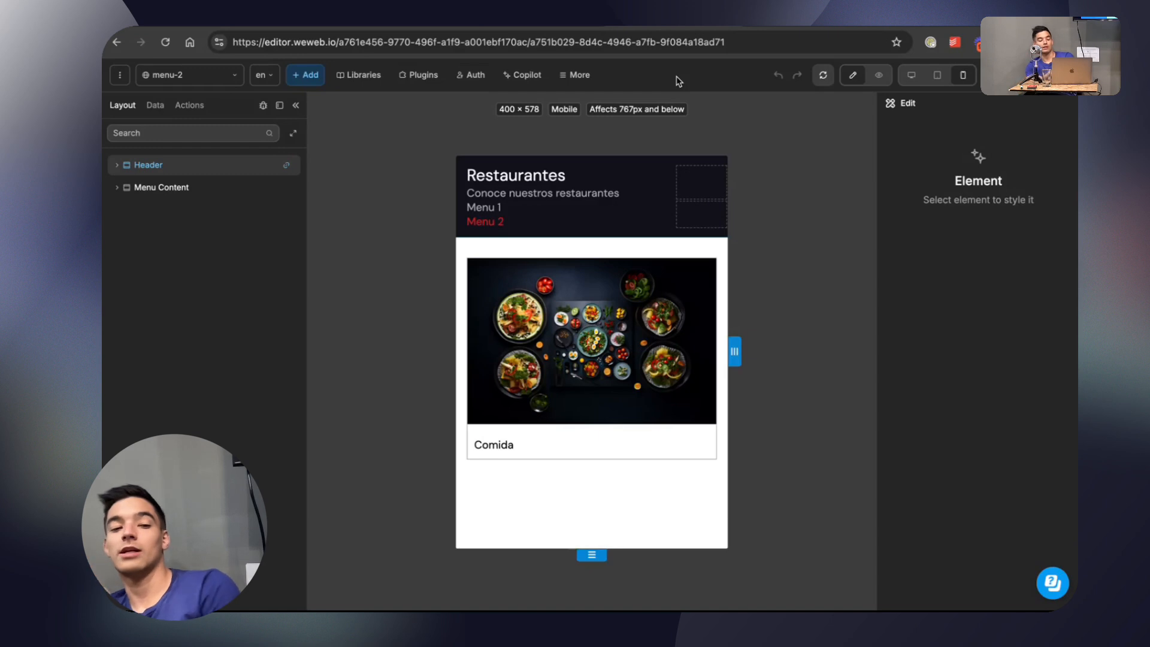
click(311, 76)
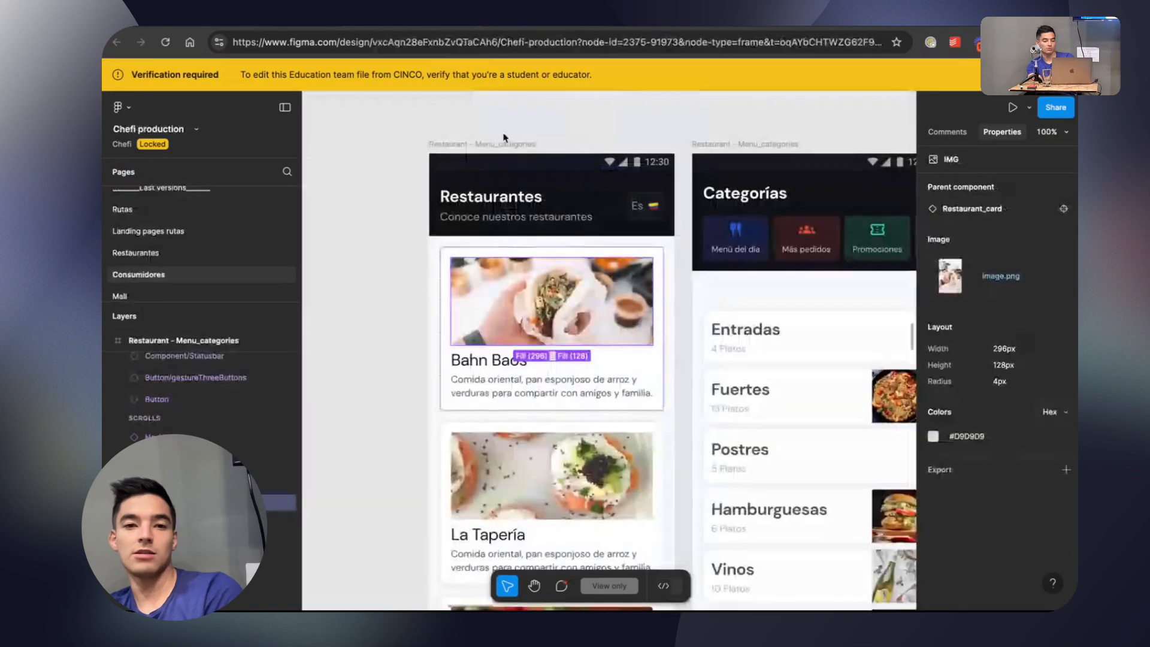
scroll(511, 407, down, 10)
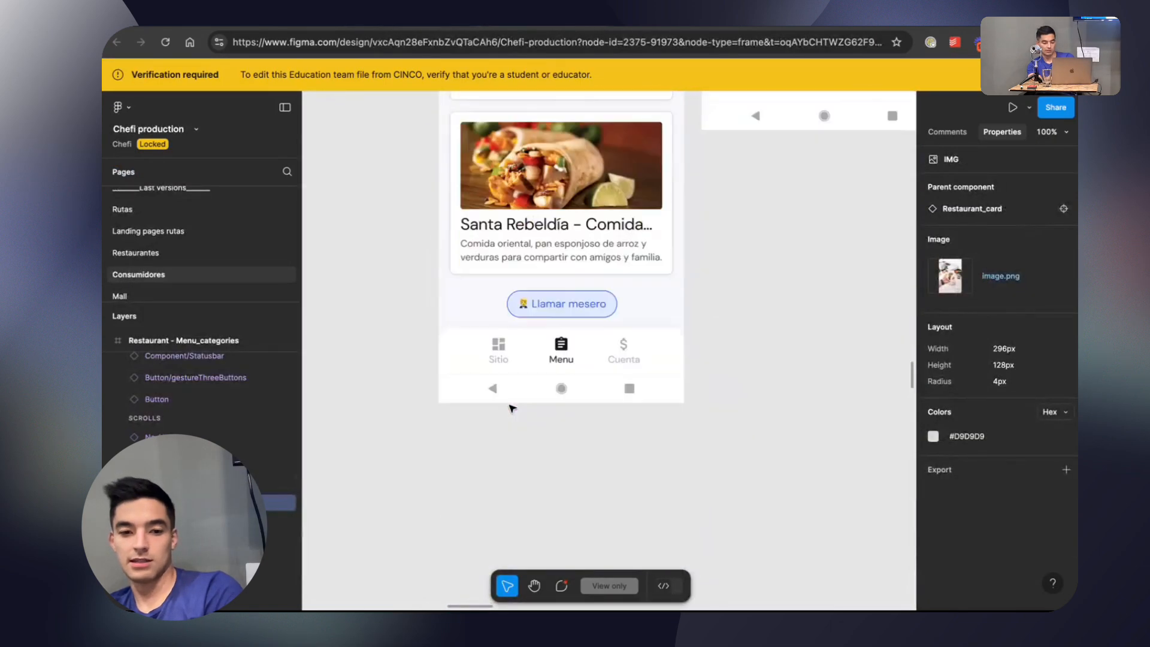
scroll(511, 408, down, 2)
scroll(657, 370, right, 10)
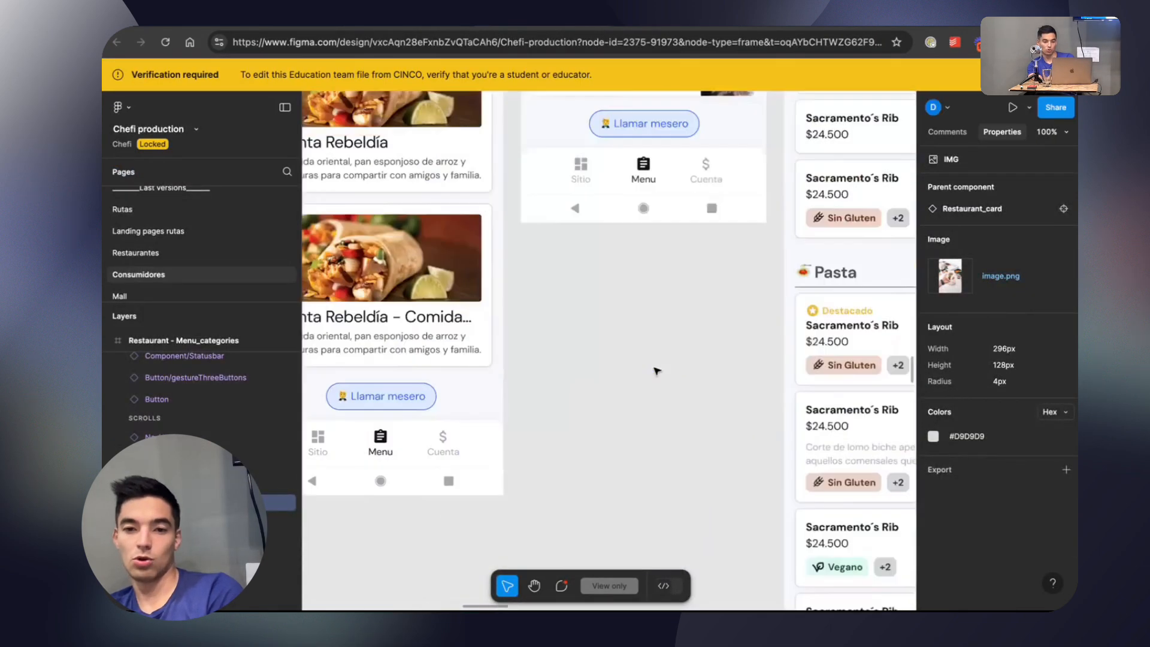
scroll(657, 369, down, 10)
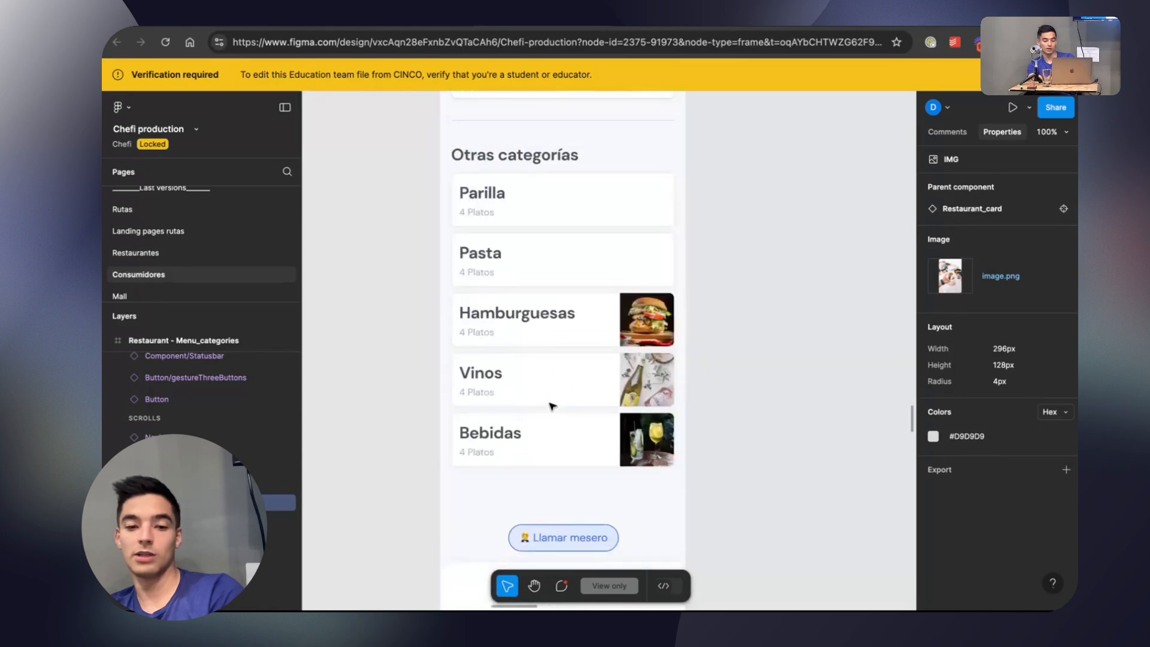
scroll(552, 407, right, 5)
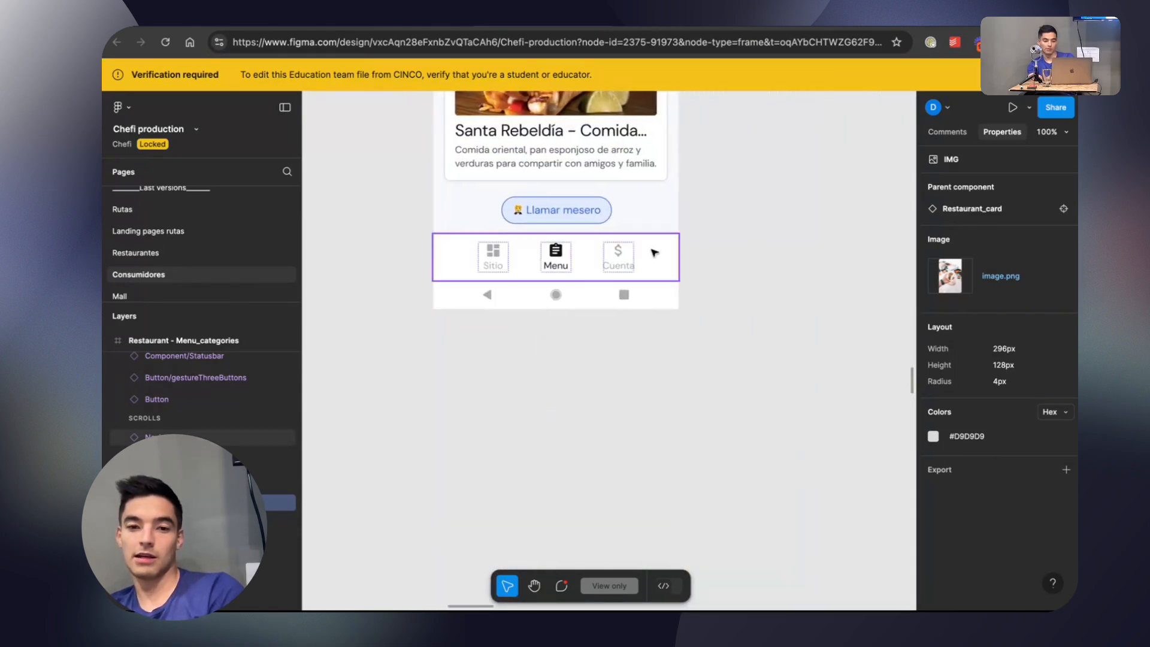
scroll(713, 288, down, 5)
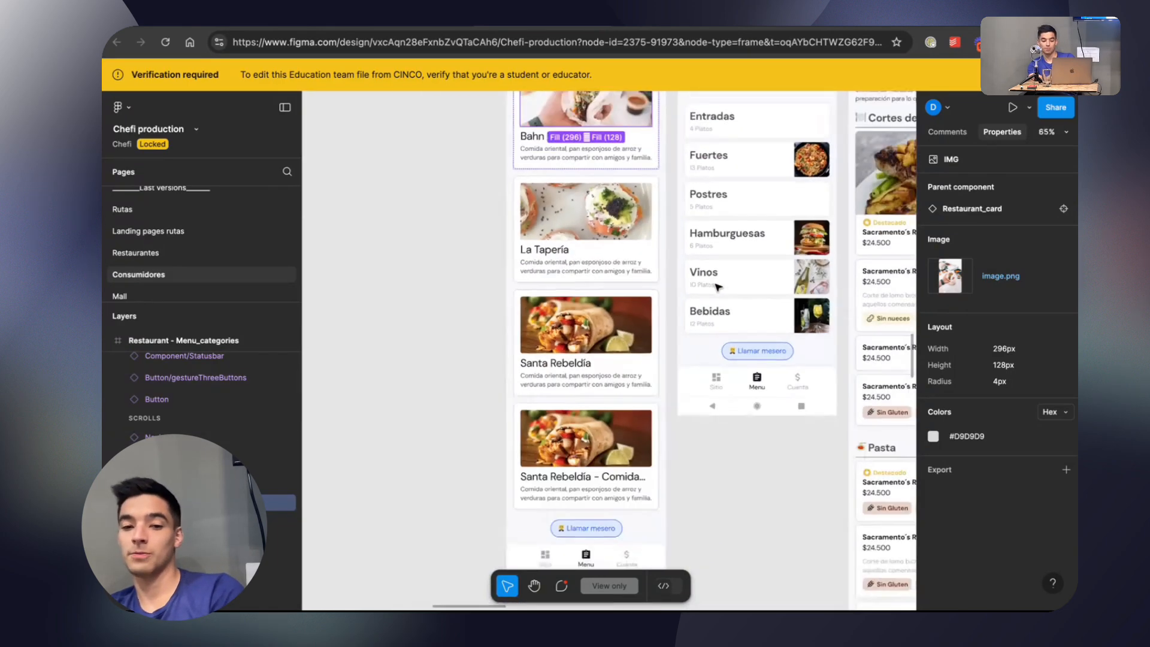
scroll(718, 286, right, 5)
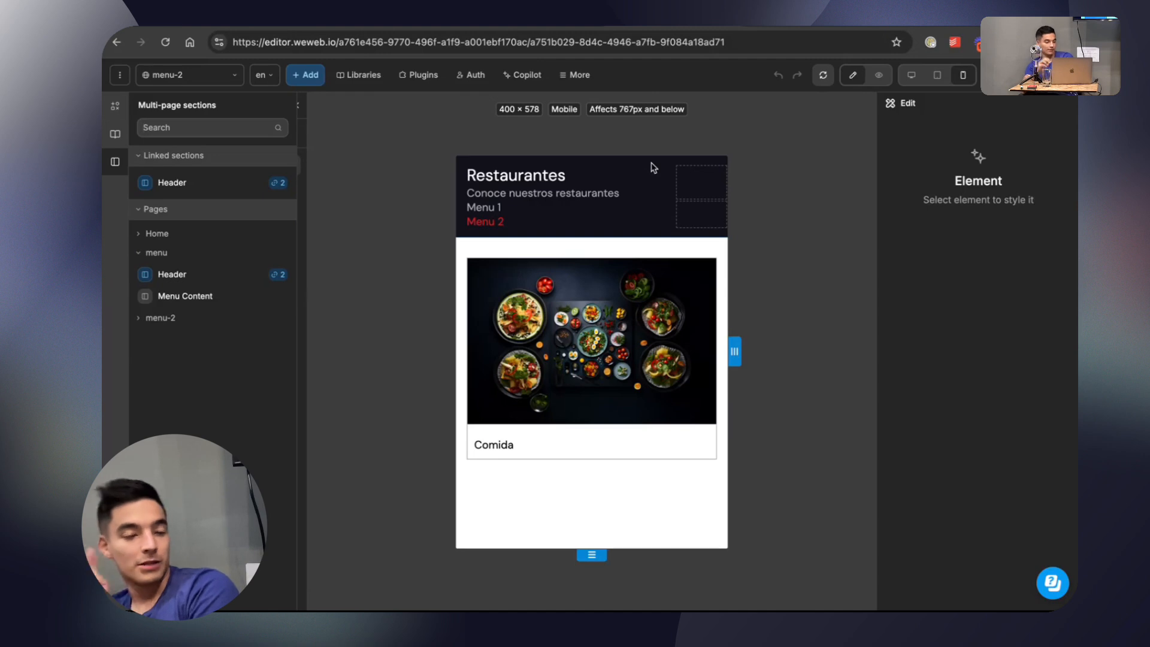
Switch back to the WeWeb editor and inspect the style settings of the menu-2 Card and its parent Container in Menu Content.
click(115, 106)
click(115, 133)
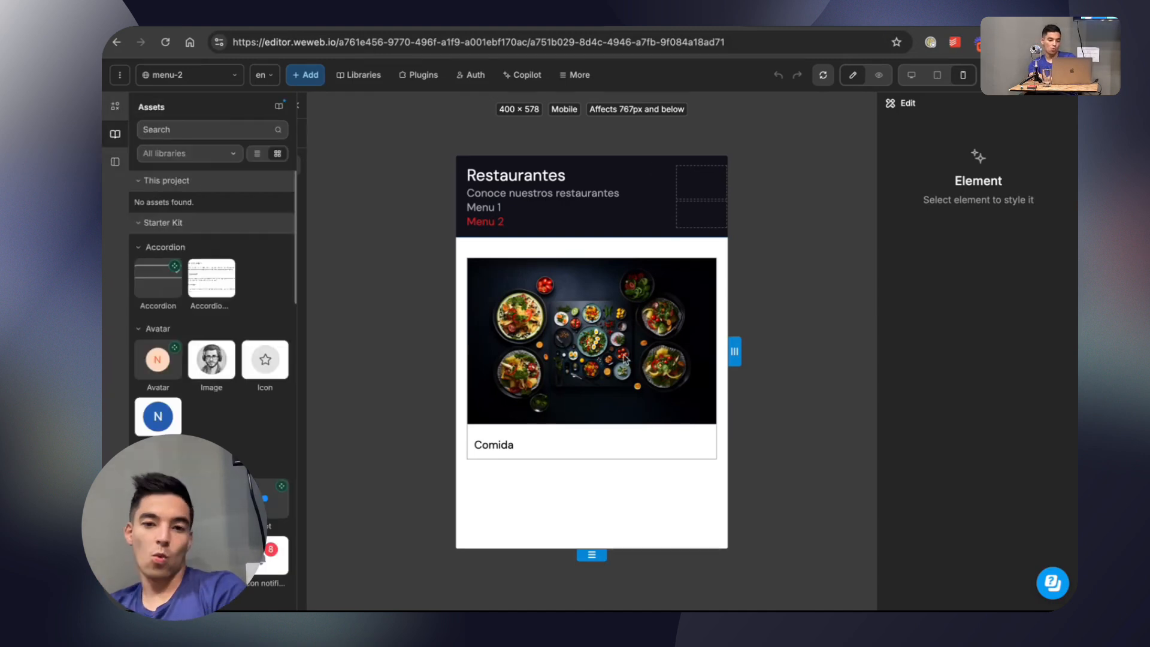
click(688, 291)
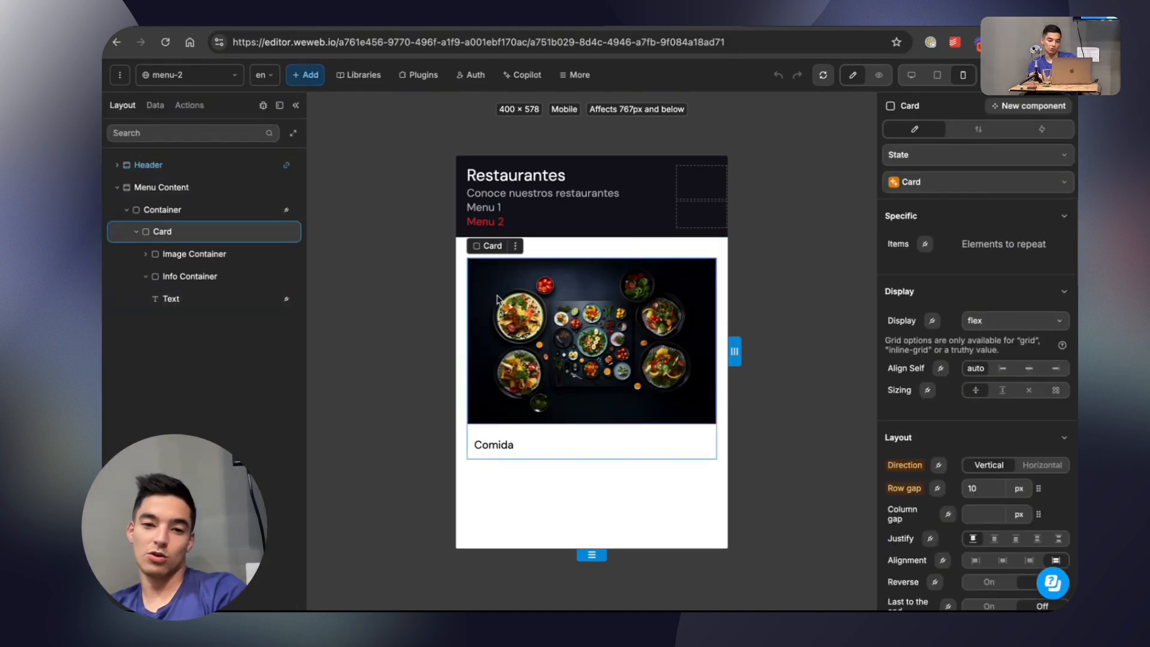
click(168, 215)
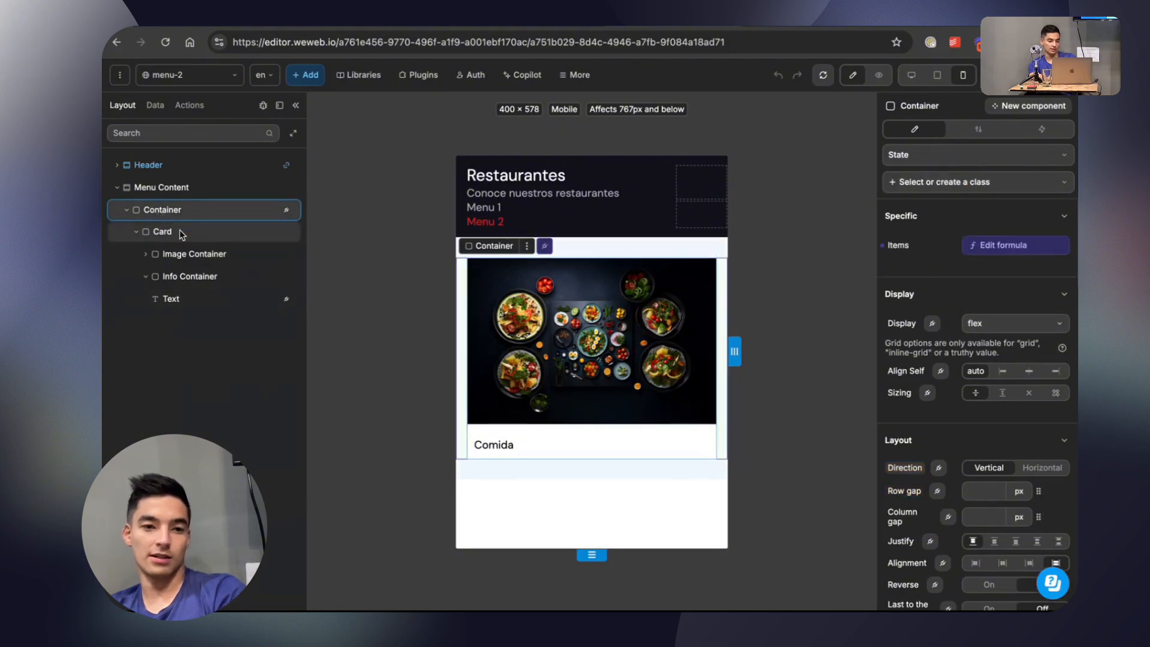
scroll(1012, 395, down, 20)
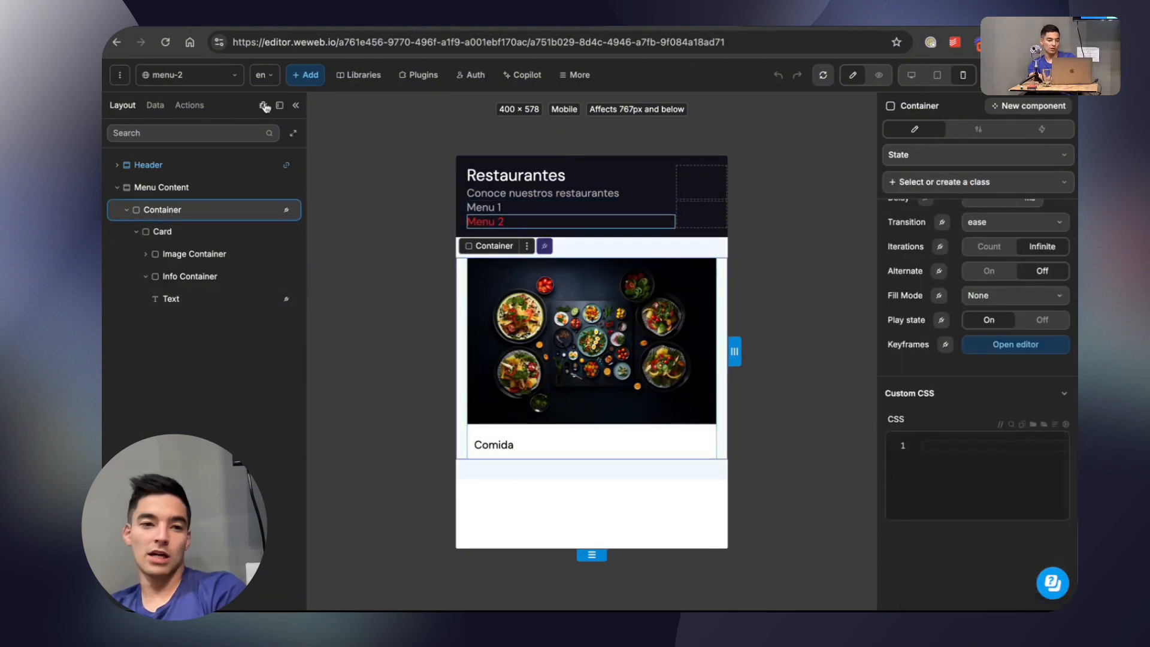
Create a new variable named Show Content and set its type to Boolean.
click(154, 108)
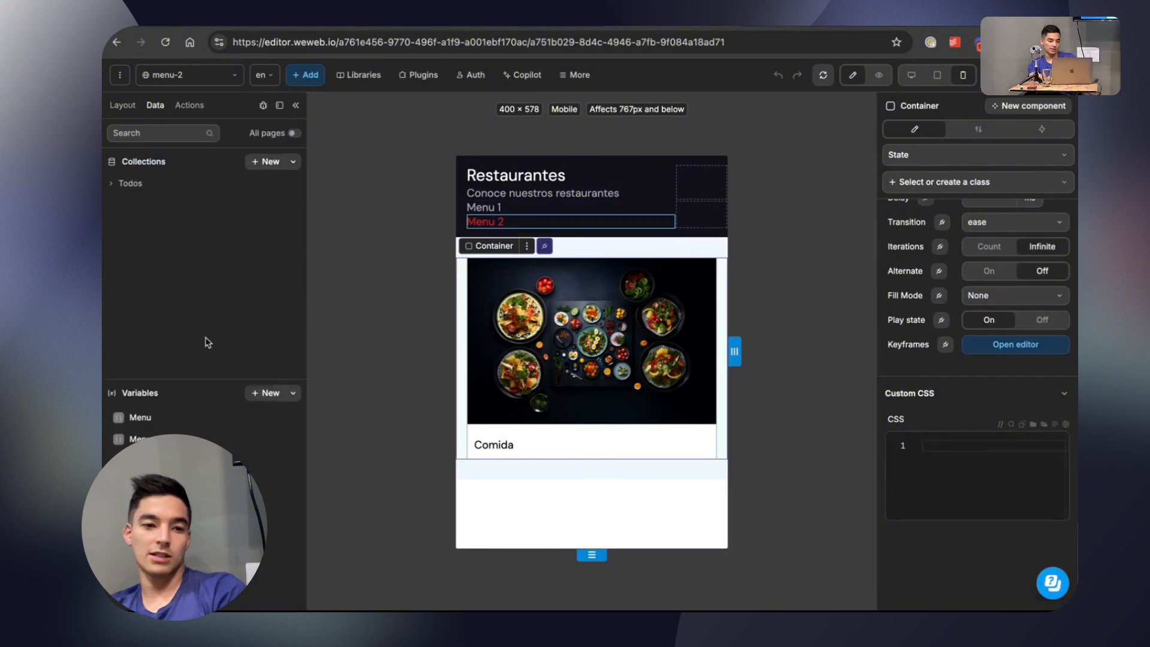
click(264, 393)
text(Show Content)
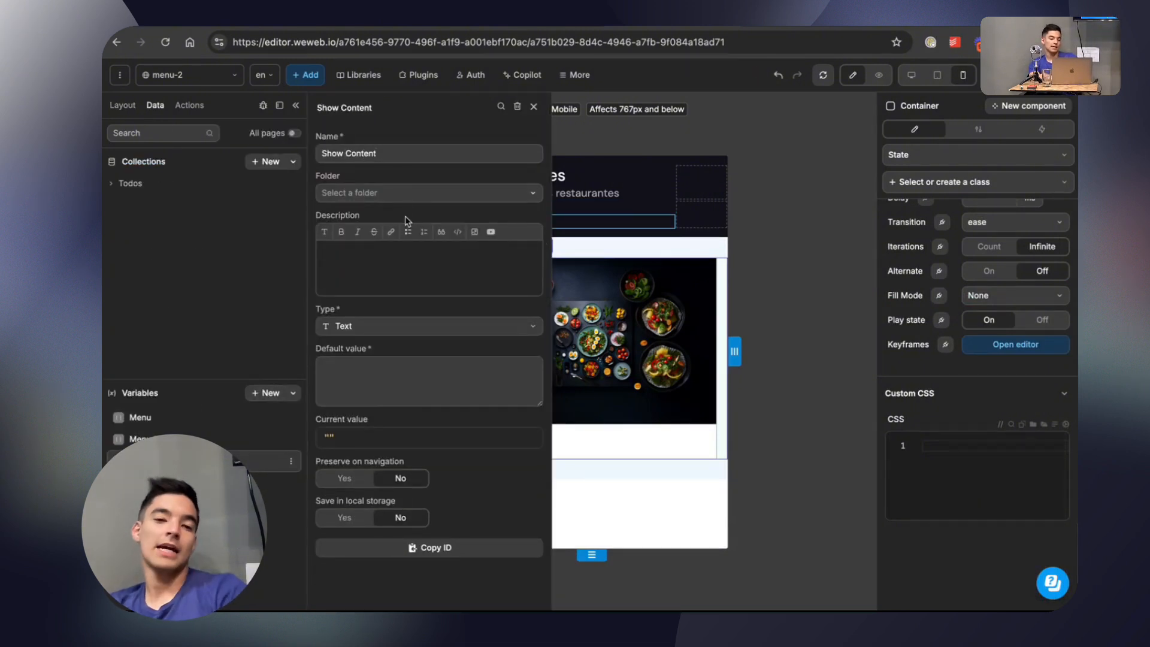
click(374, 326)
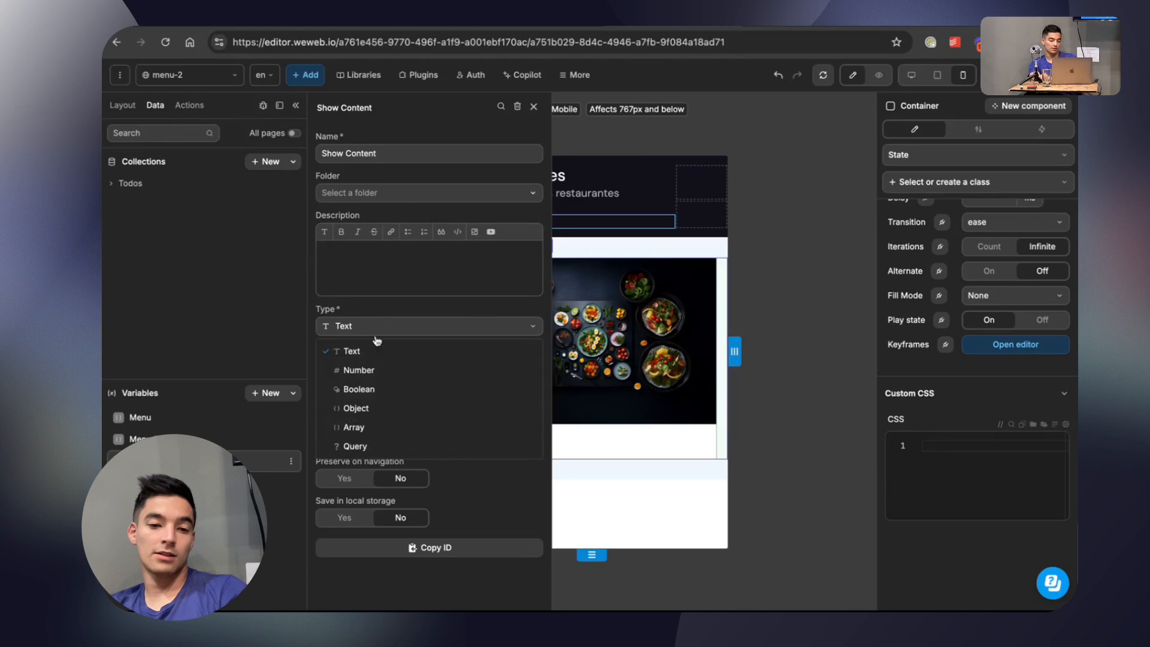
click(380, 390)
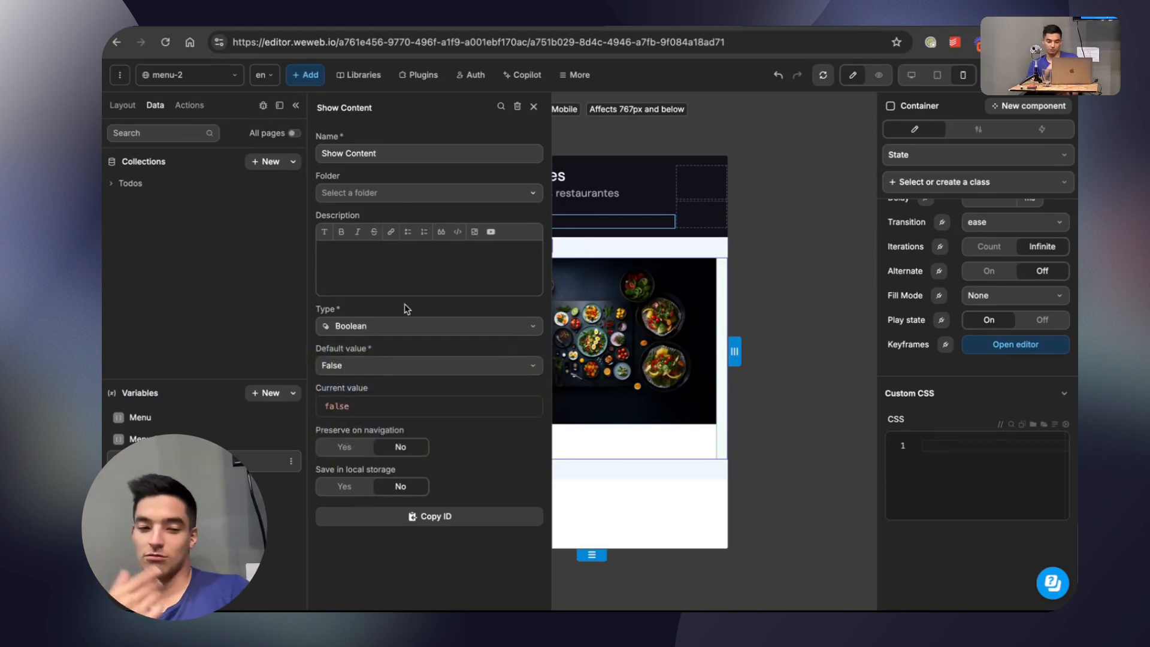
click(534, 107)
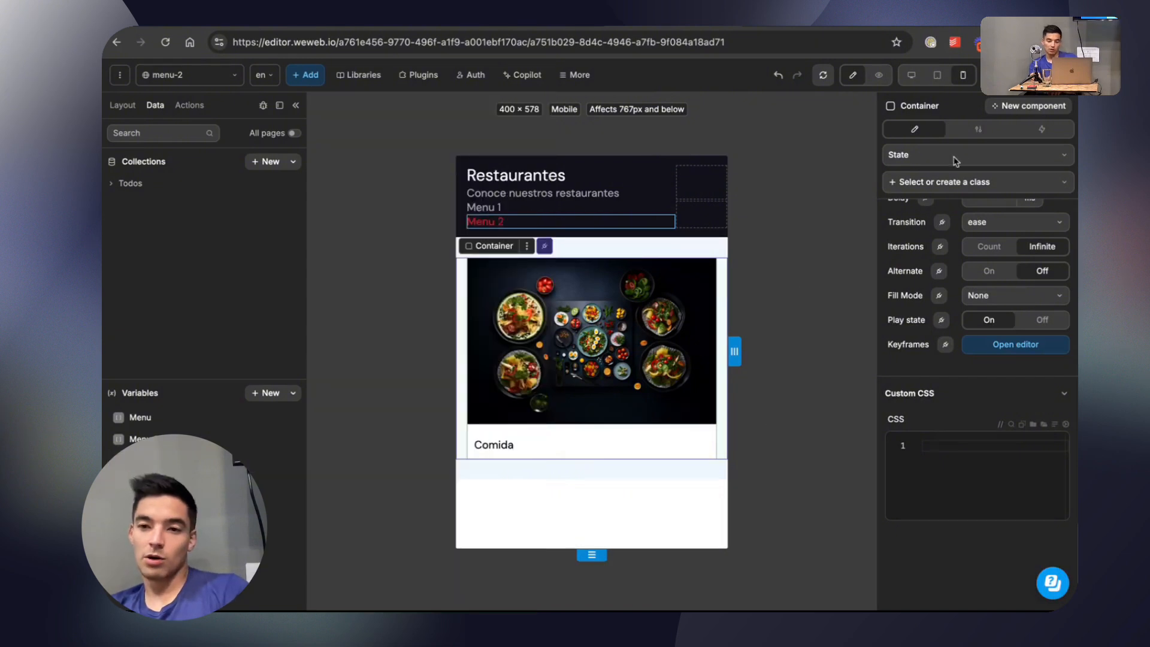
Bind the conditional rendering of the Container in Menu Content to the Show Content variable.
click(979, 132)
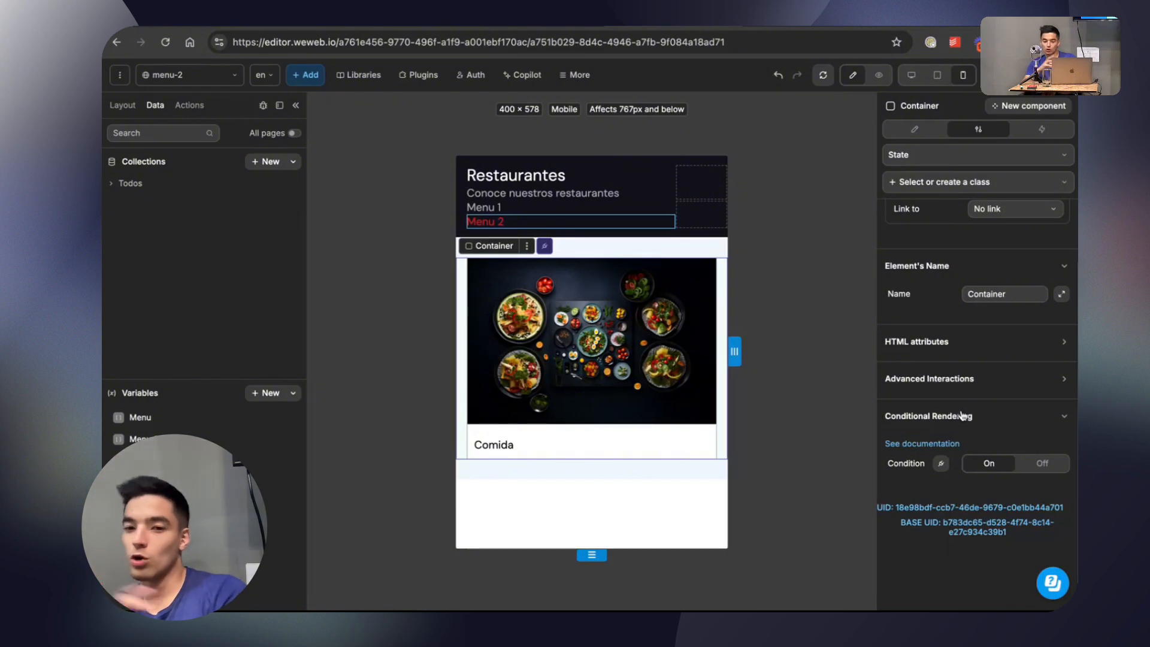
click(941, 463)
click(637, 331)
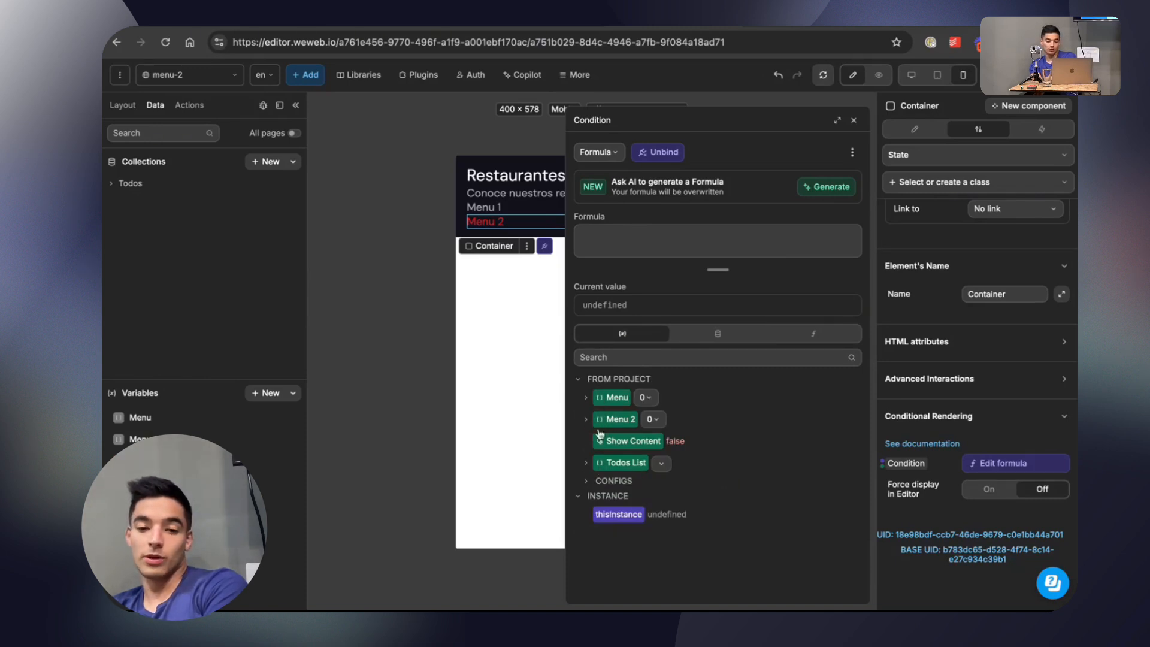
click(622, 443)
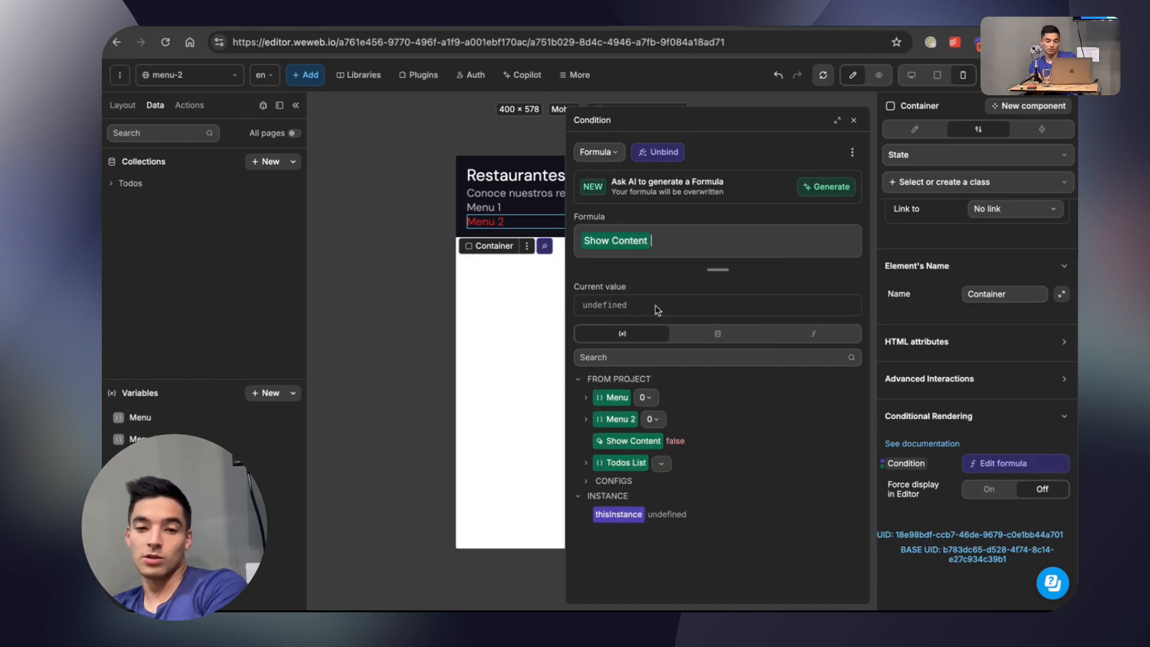
click(856, 122)
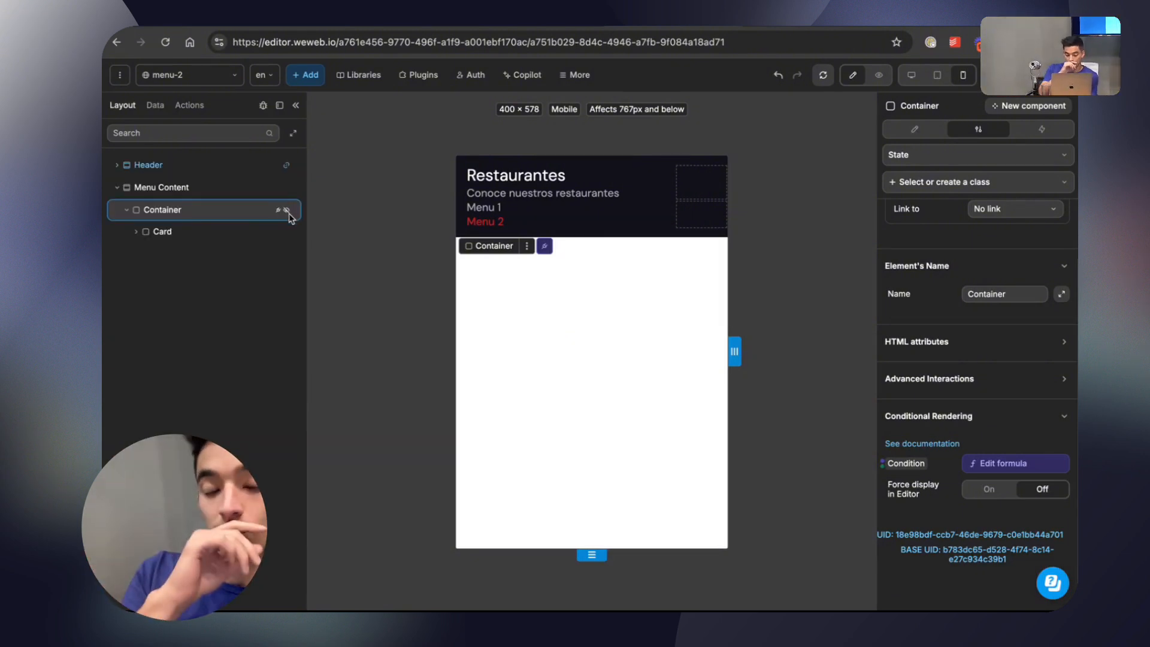
Add a workflow to the Menu Content section with the On mounted trigger.
click(228, 190)
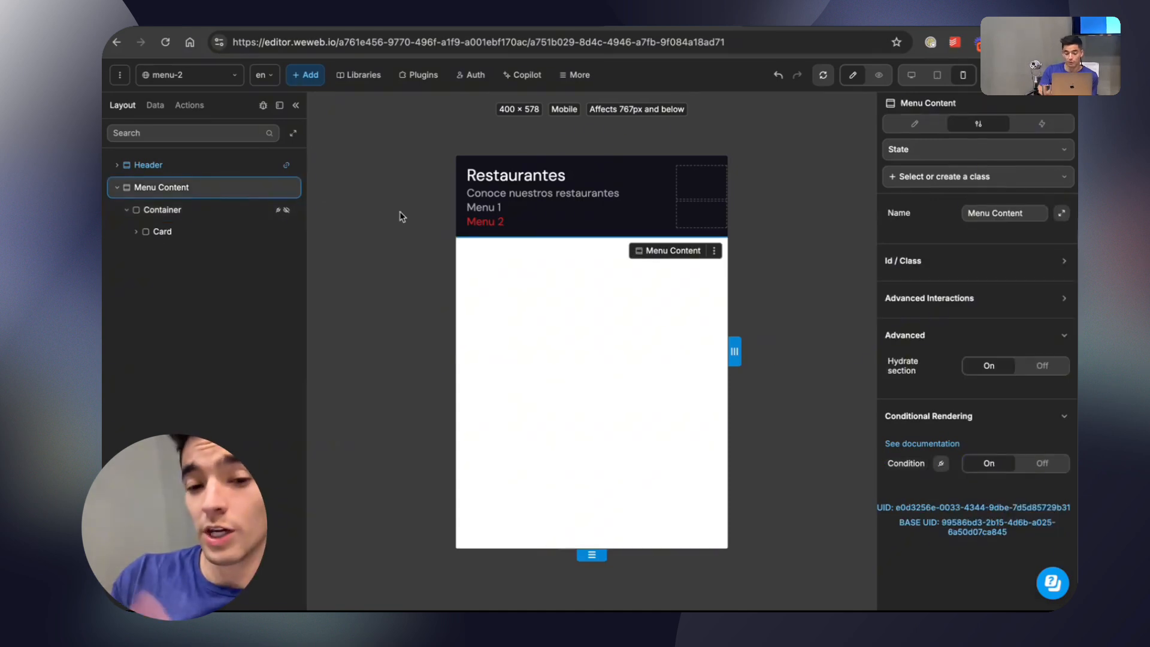
click(1042, 124)
click(1027, 159)
click(620, 182)
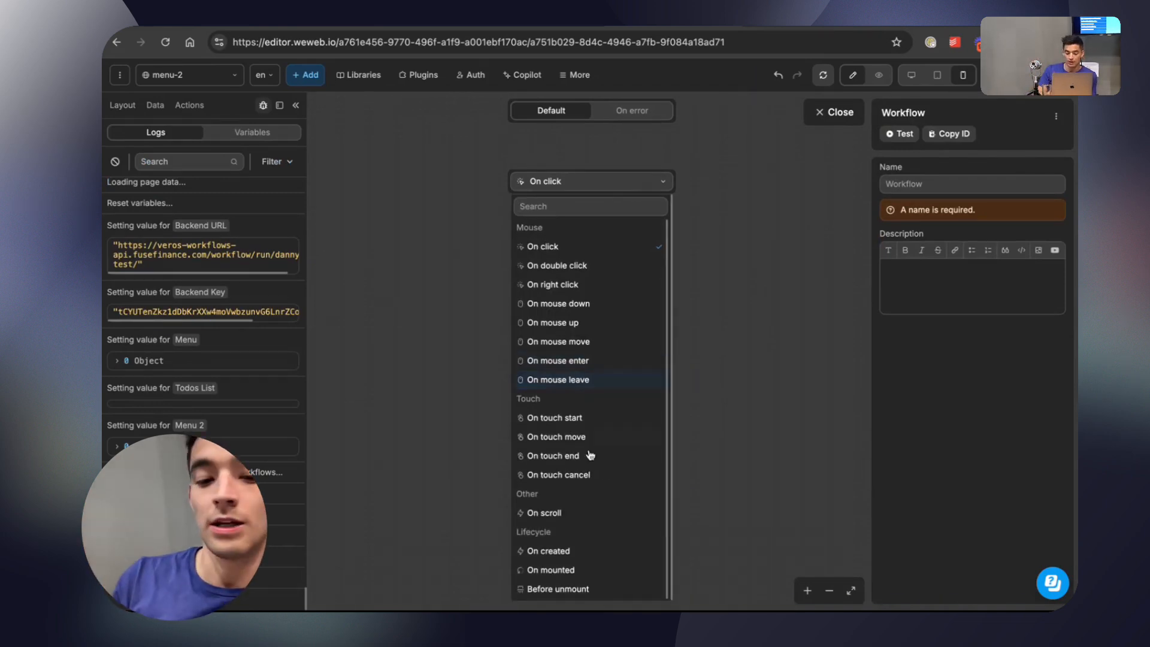
click(548, 570)
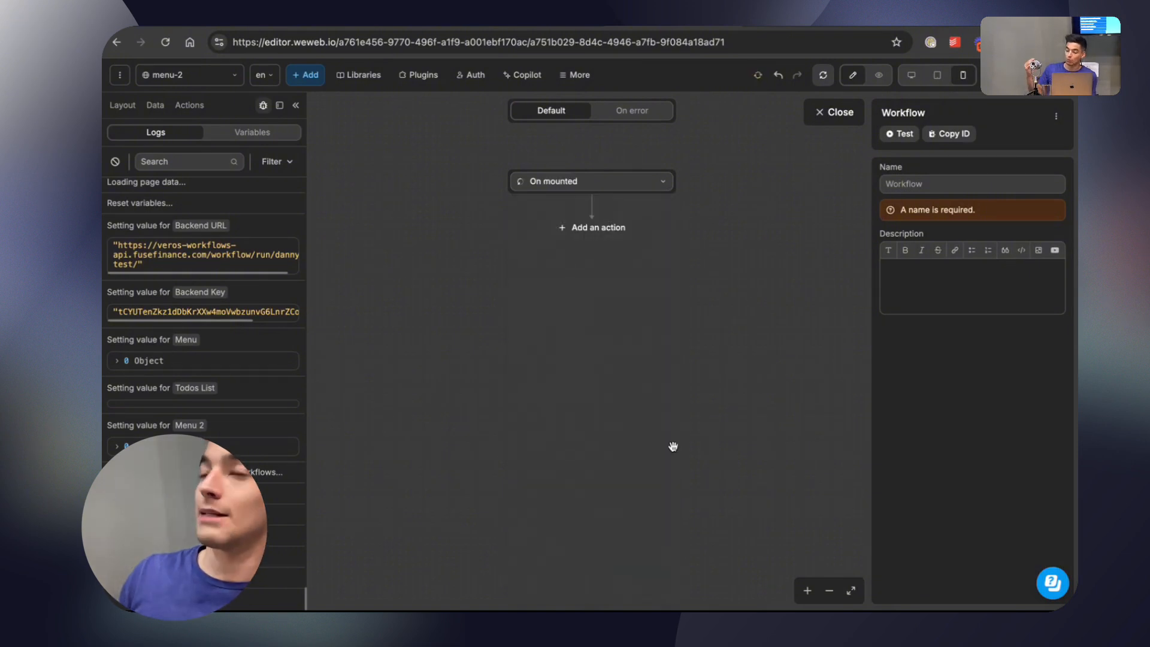
click(833, 113)
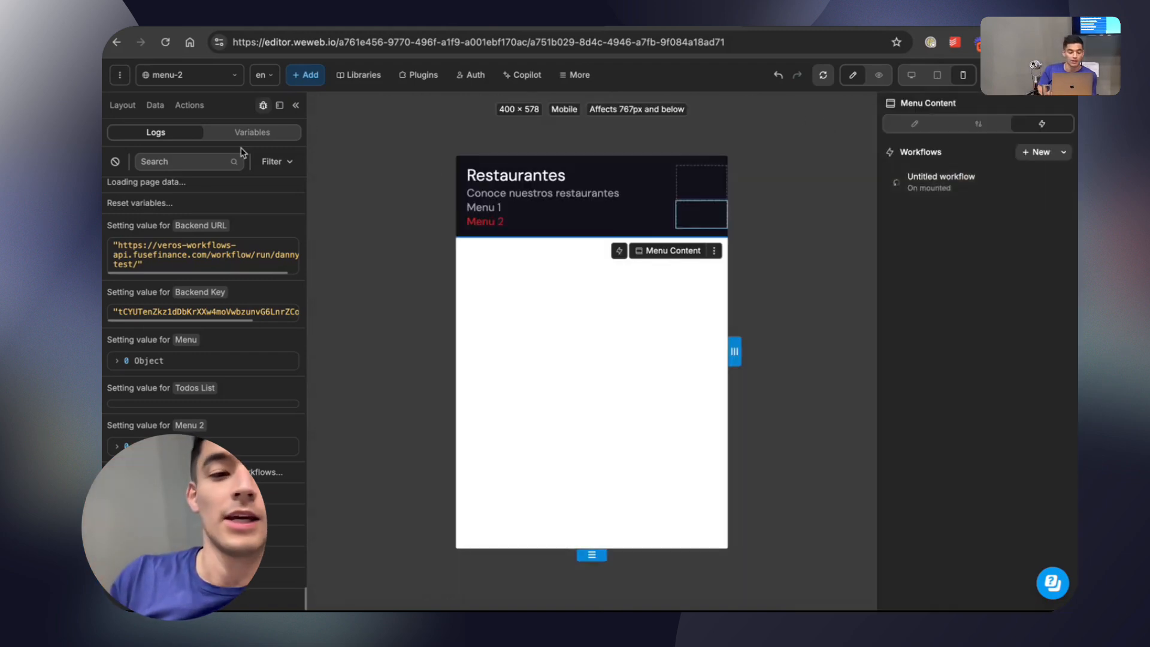
Reopen Menu Content's untitled On mounted workflow and name it "On mount show content".
click(155, 105)
click(122, 105)
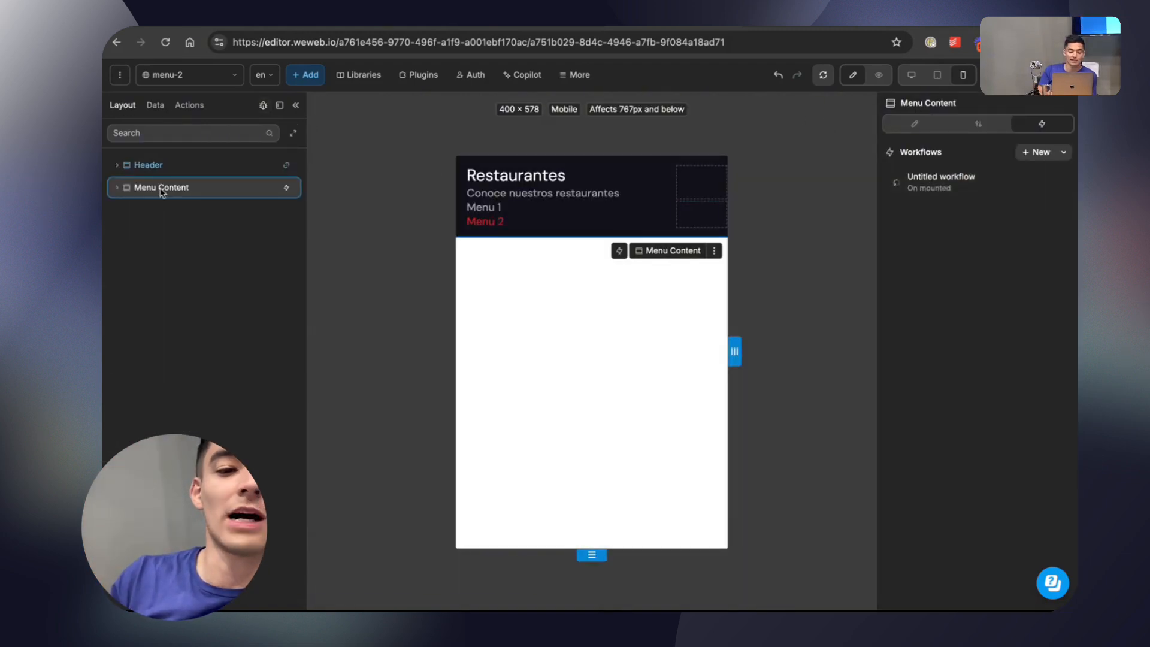
click(941, 183)
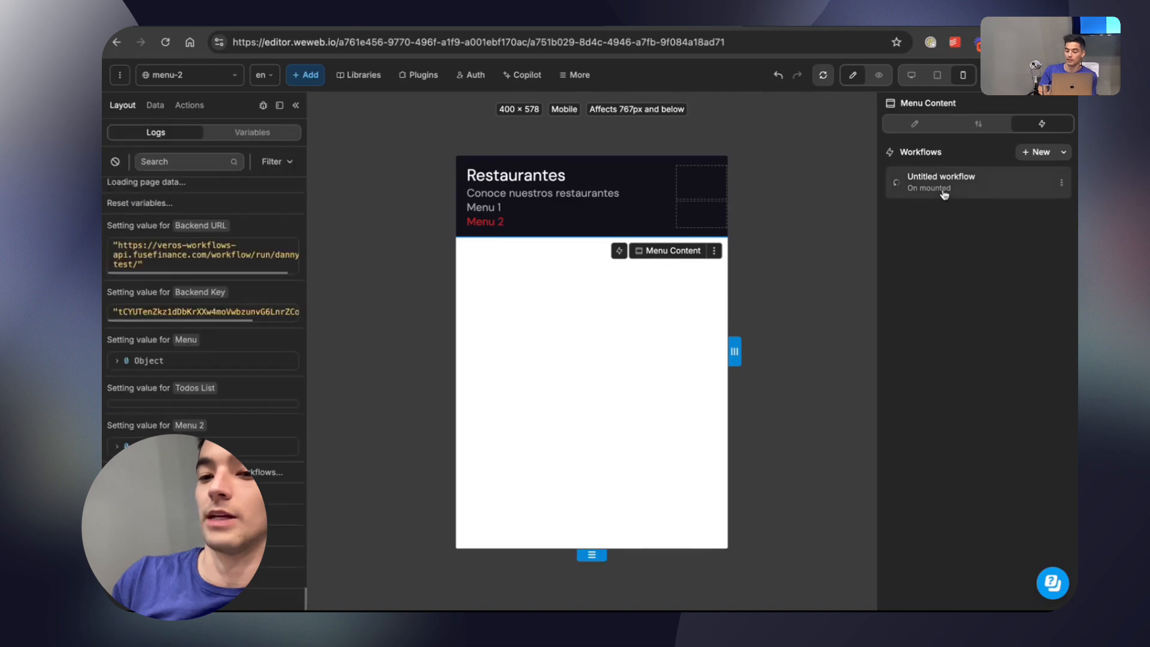
click(910, 115)
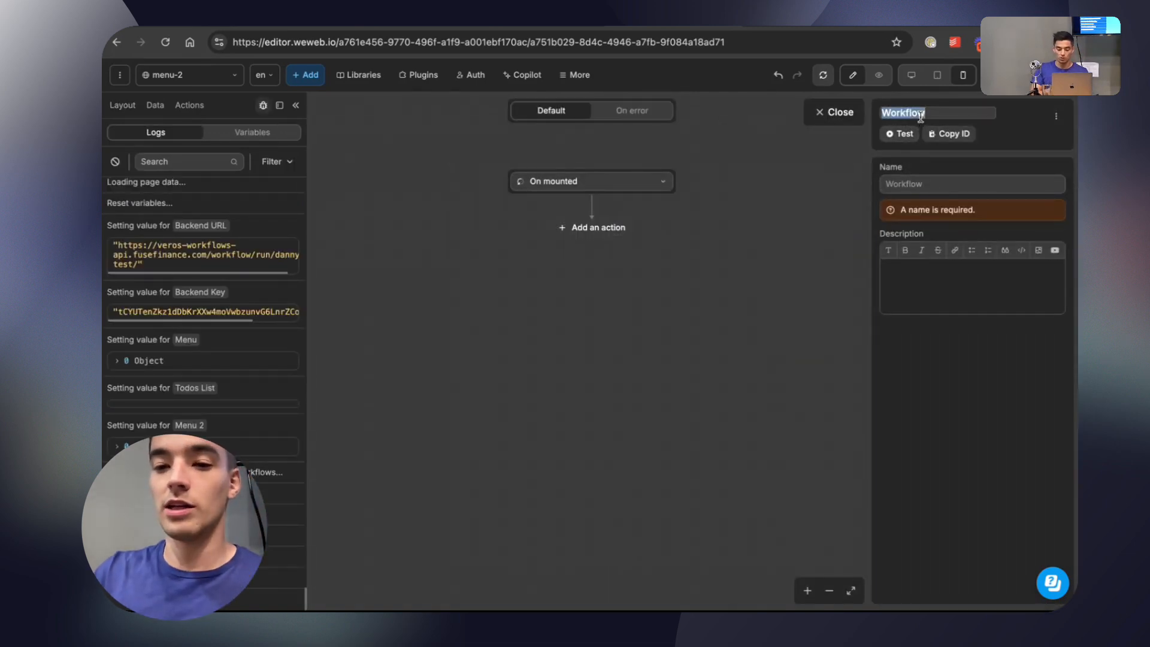
text(On mount show content)
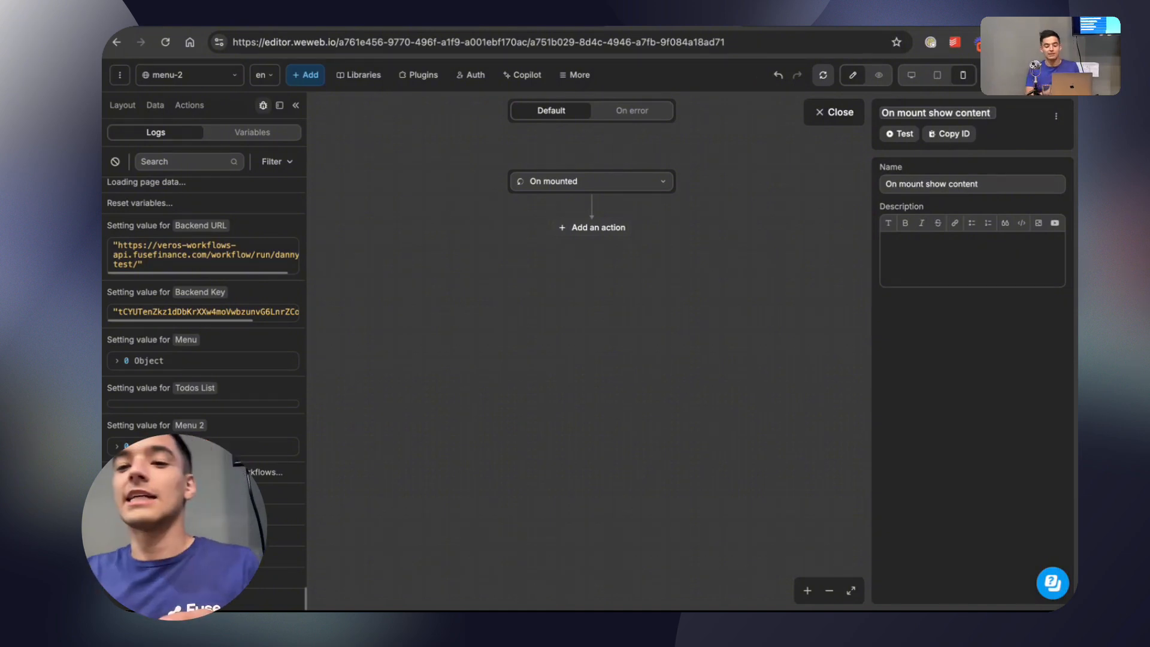
click(849, 114)
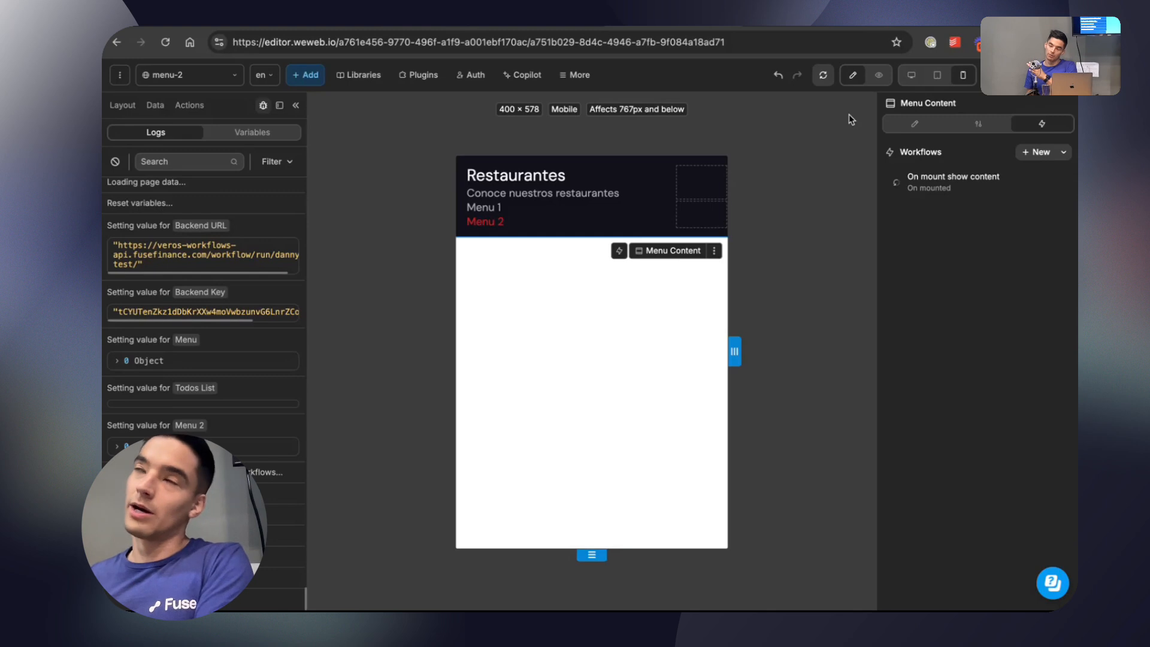
Add a Change variable value action targeting Show Content to the "On mount show content" workflow.
mouse_move(713, 27)
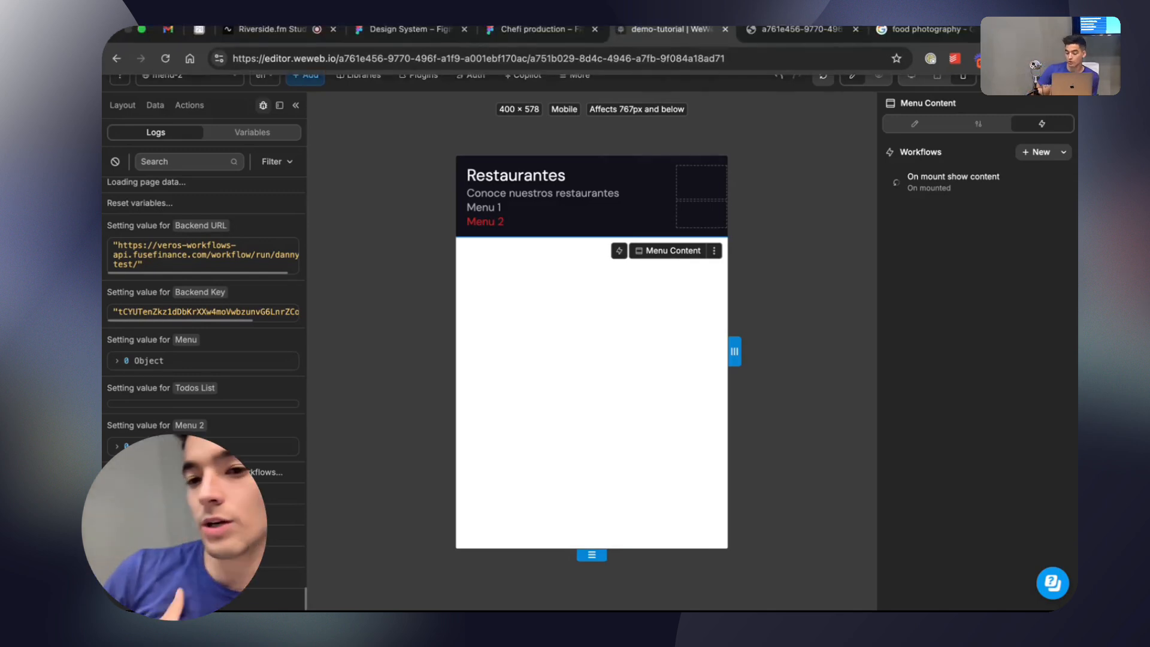
click(976, 183)
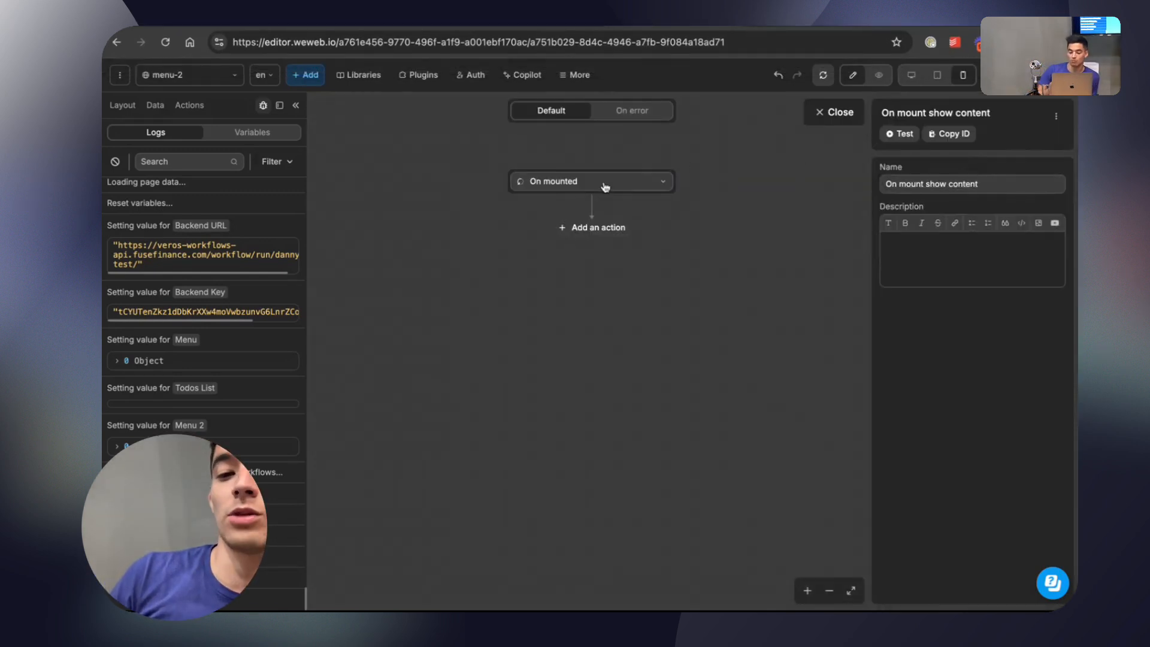
click(596, 227)
text(var)
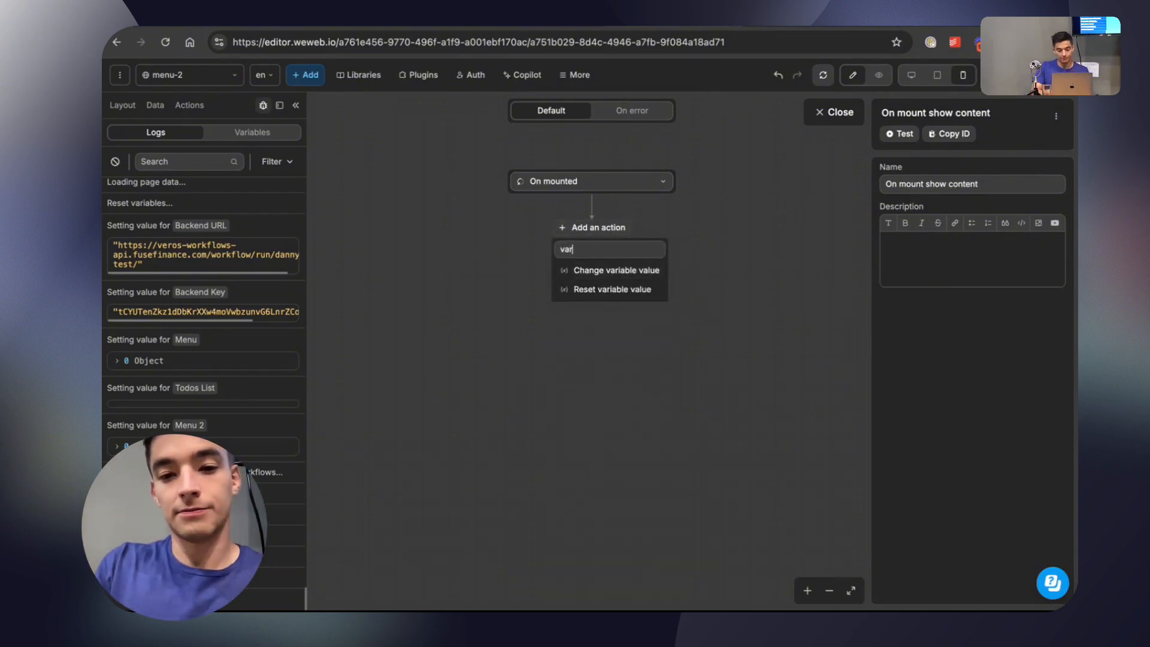
click(619, 271)
click(942, 291)
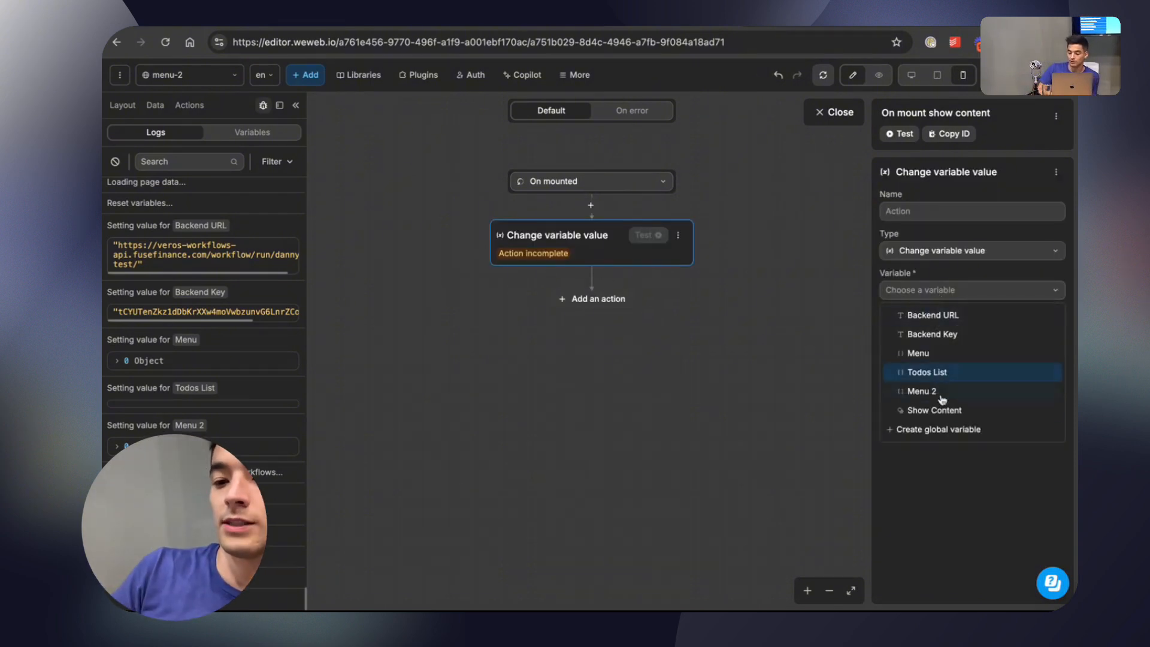
click(940, 406)
click(835, 112)
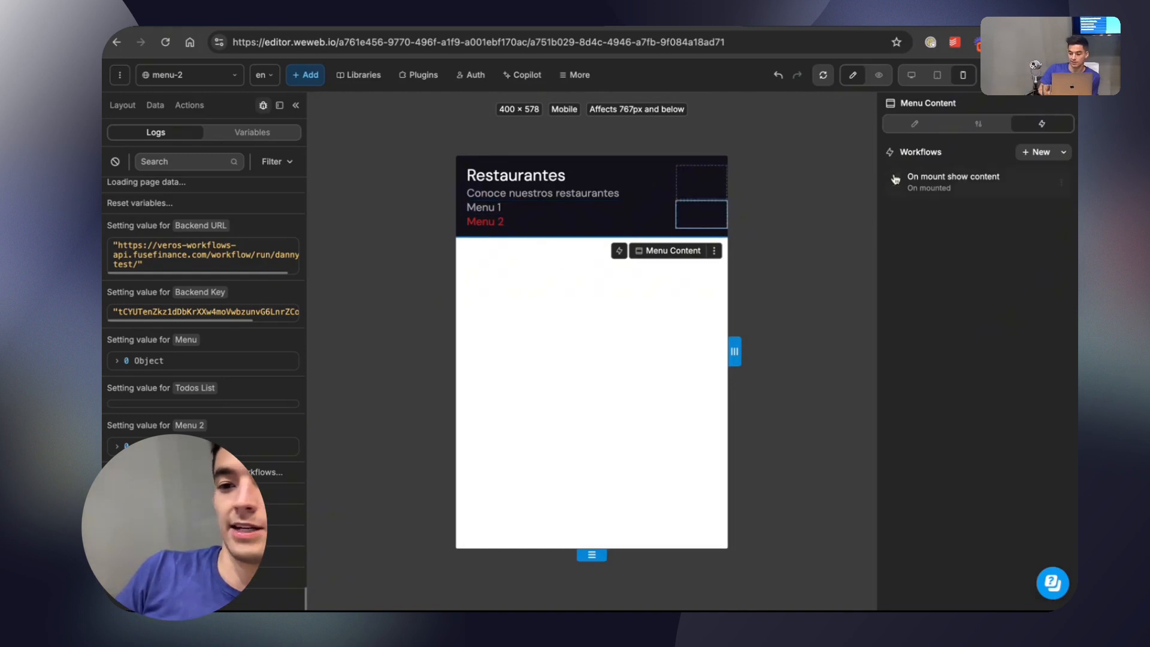
Insert a Time delay of 2000 ms before the Change variable value action in the "On mount show content" workflow.
click(952, 179)
click(590, 205)
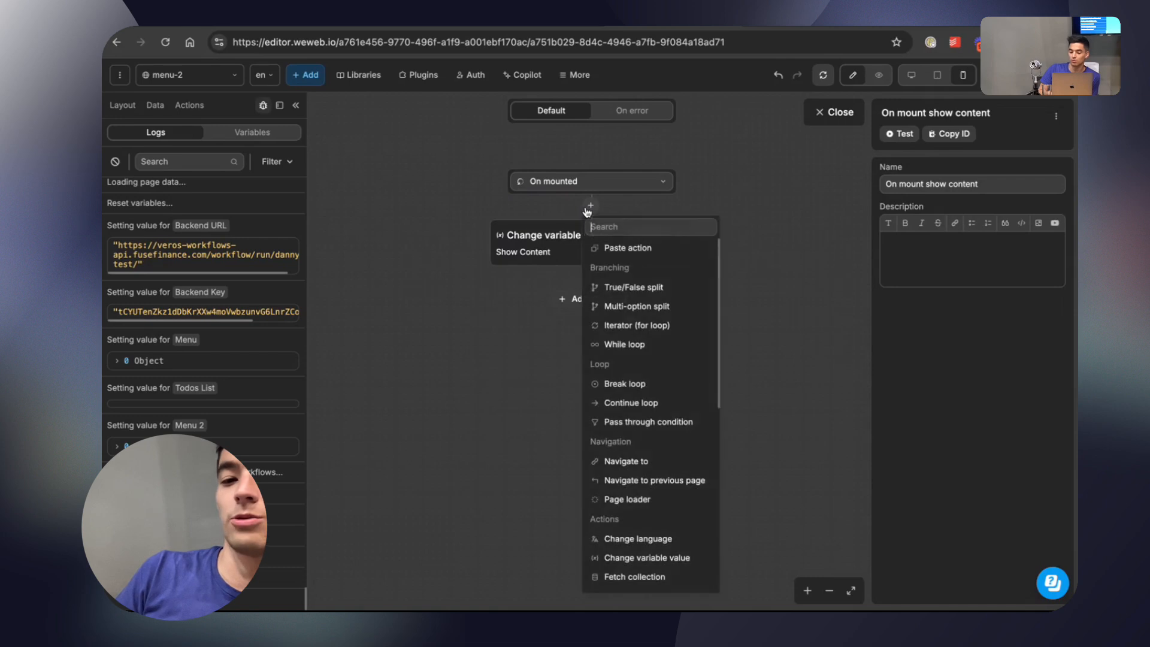
text(delay)
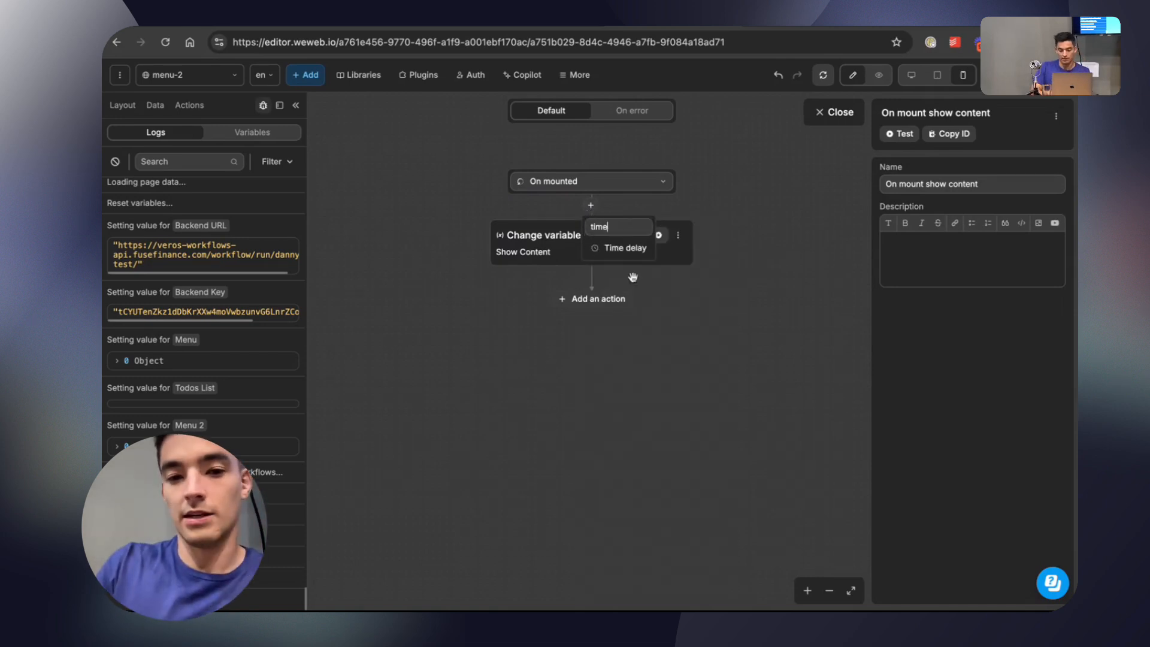
click(623, 249)
click(967, 292)
text(2000)
click(836, 114)
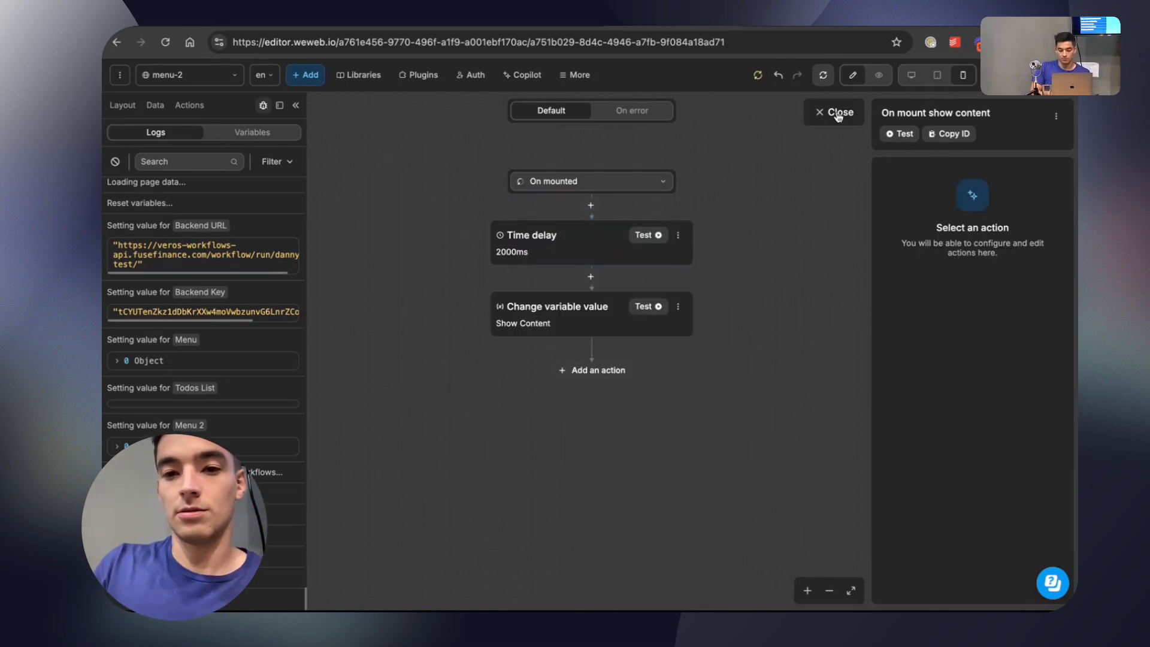
Publish the project to staging with the title "Conditional Rendering".
click(1042, 76)
click(952, 302)
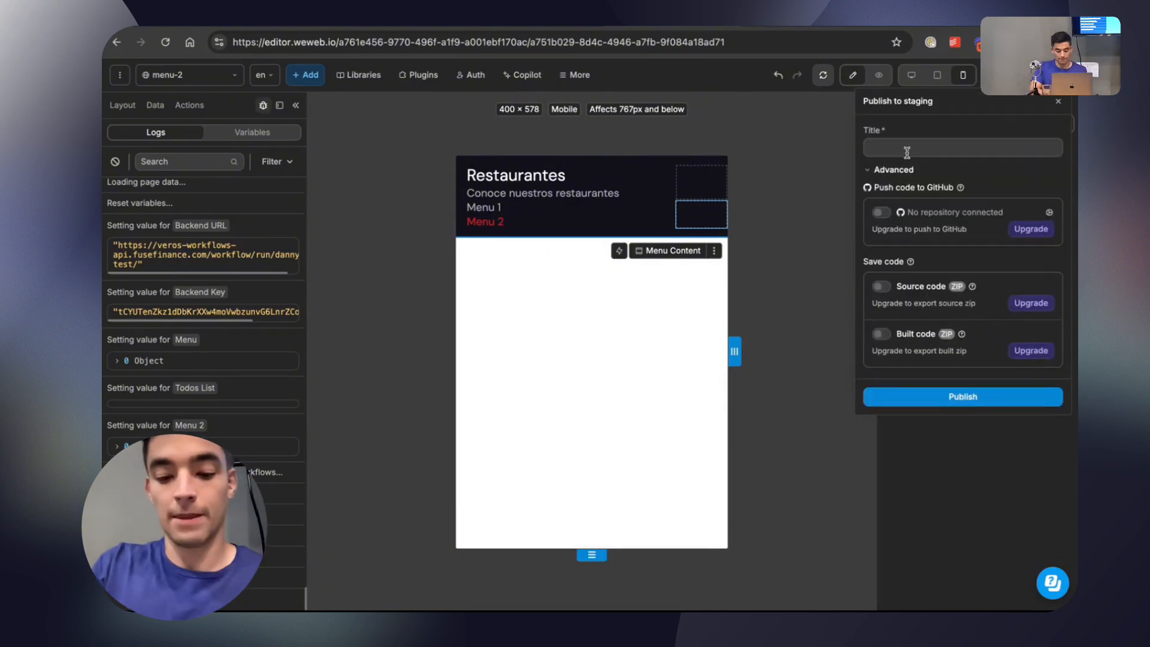
text(Conditional Rendering)
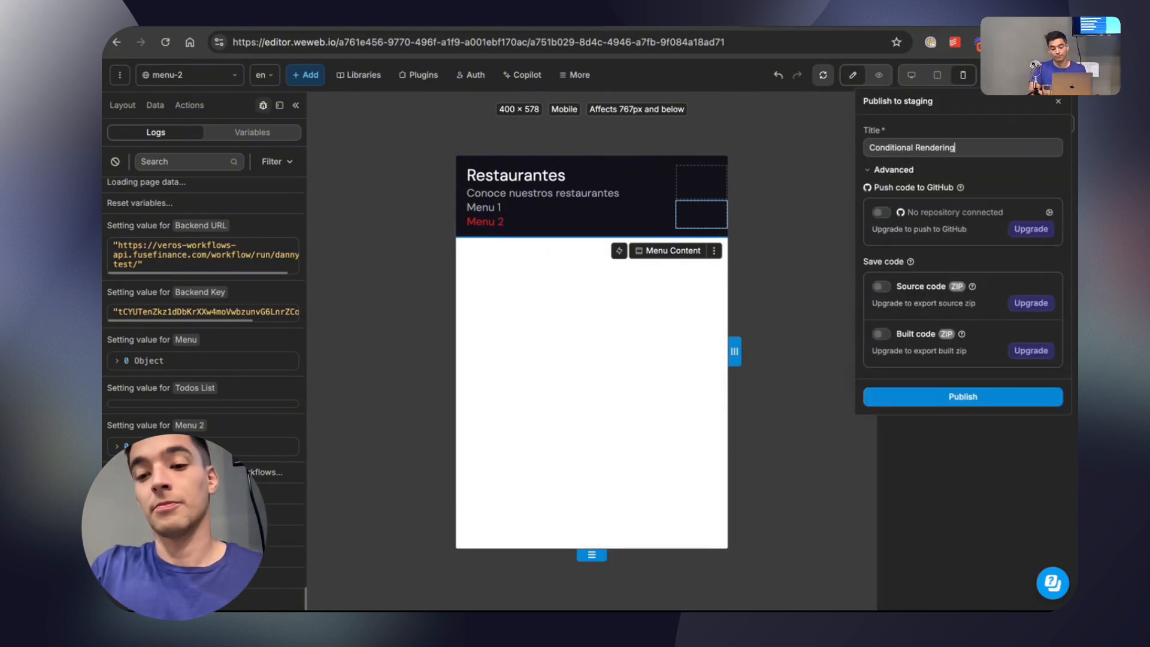
click(955, 396)
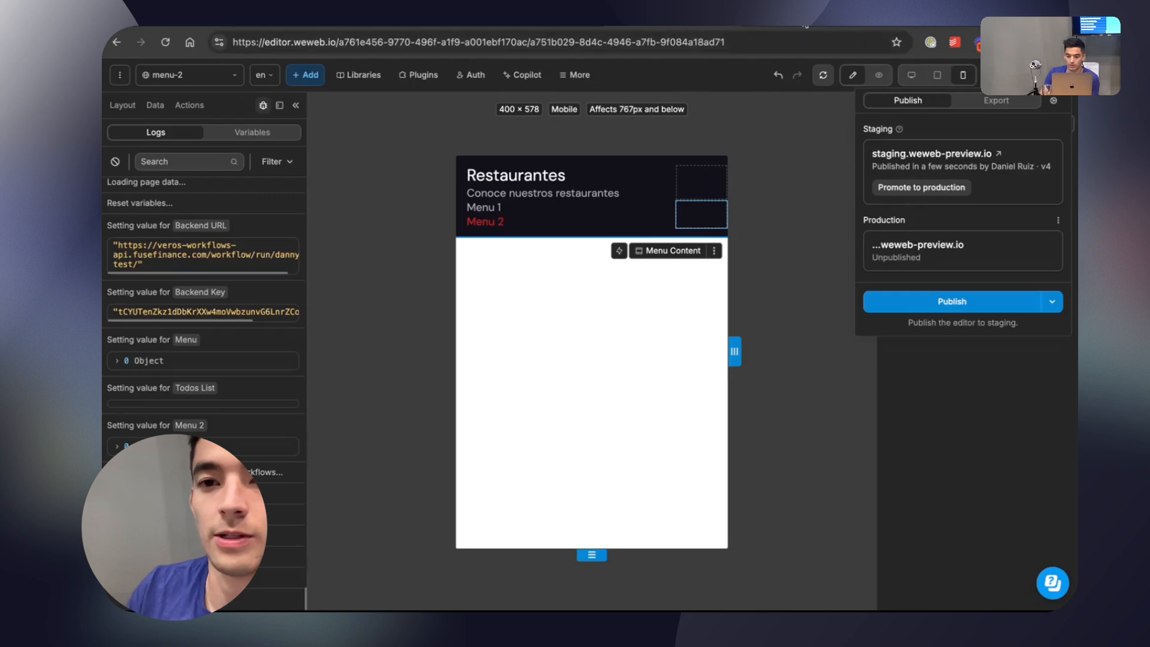
Switch to the published staging site, reload it and alternate between Menu 1 and Menu 2 to check the delayed content display.
click(378, 22)
click(166, 46)
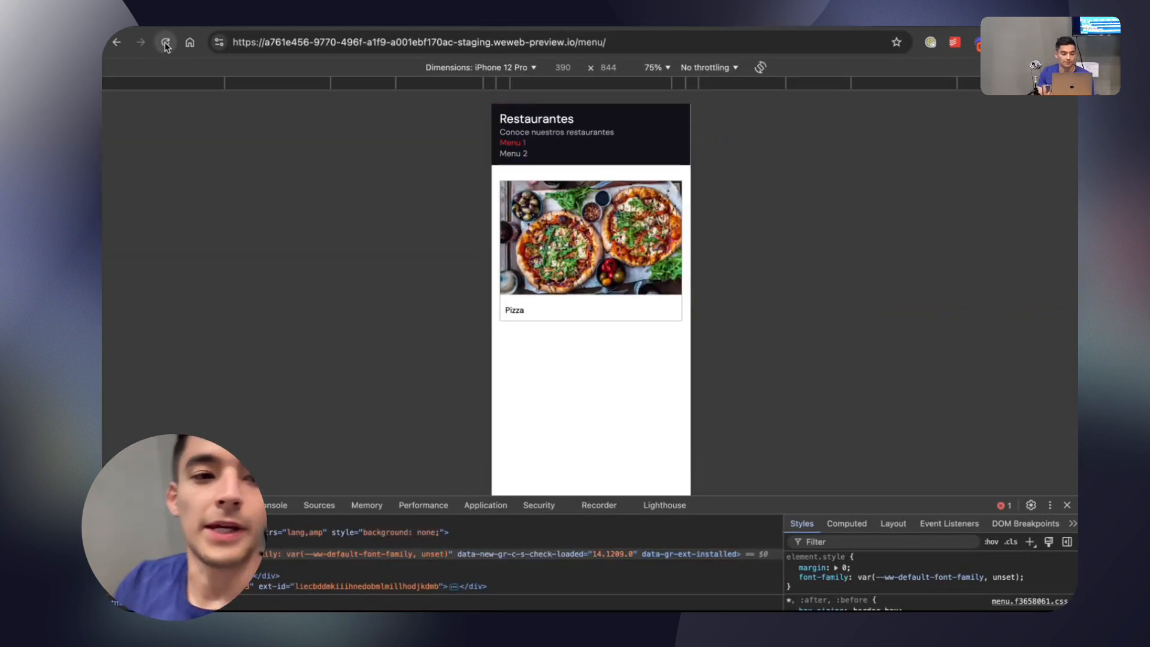
click(519, 154)
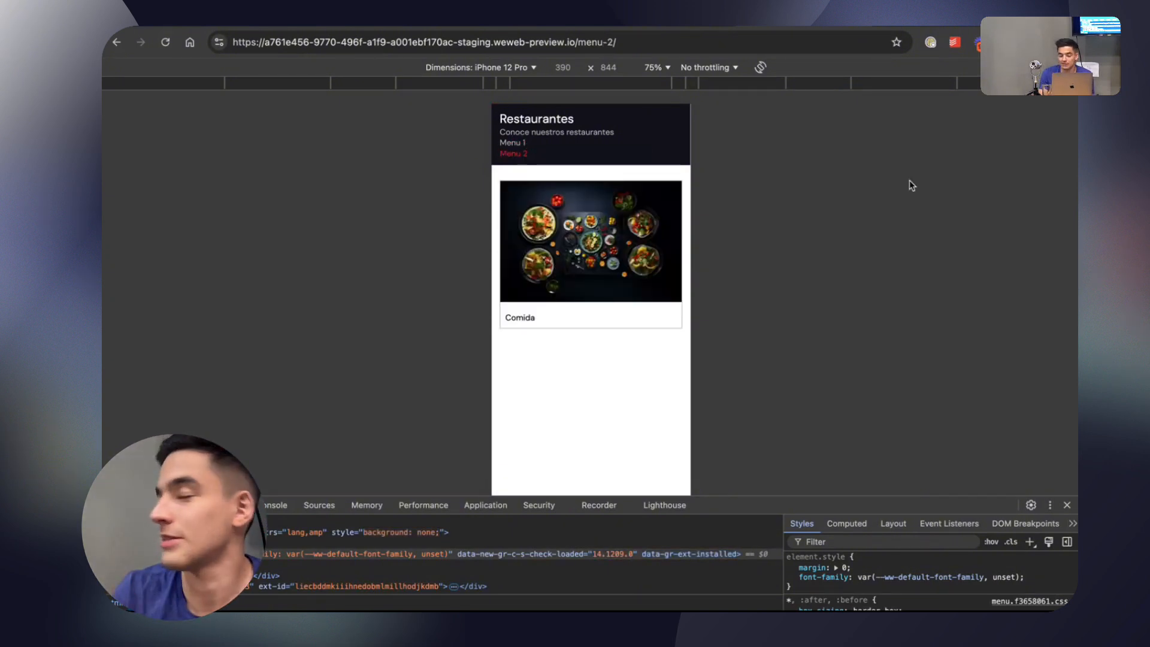
click(522, 143)
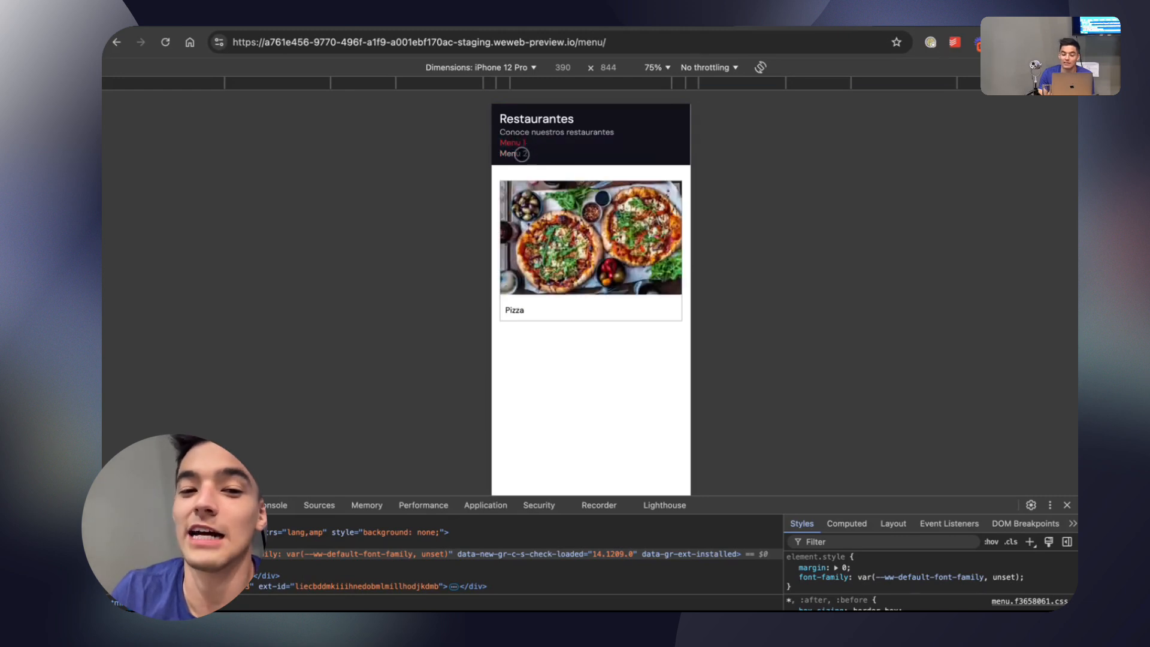
click(517, 154)
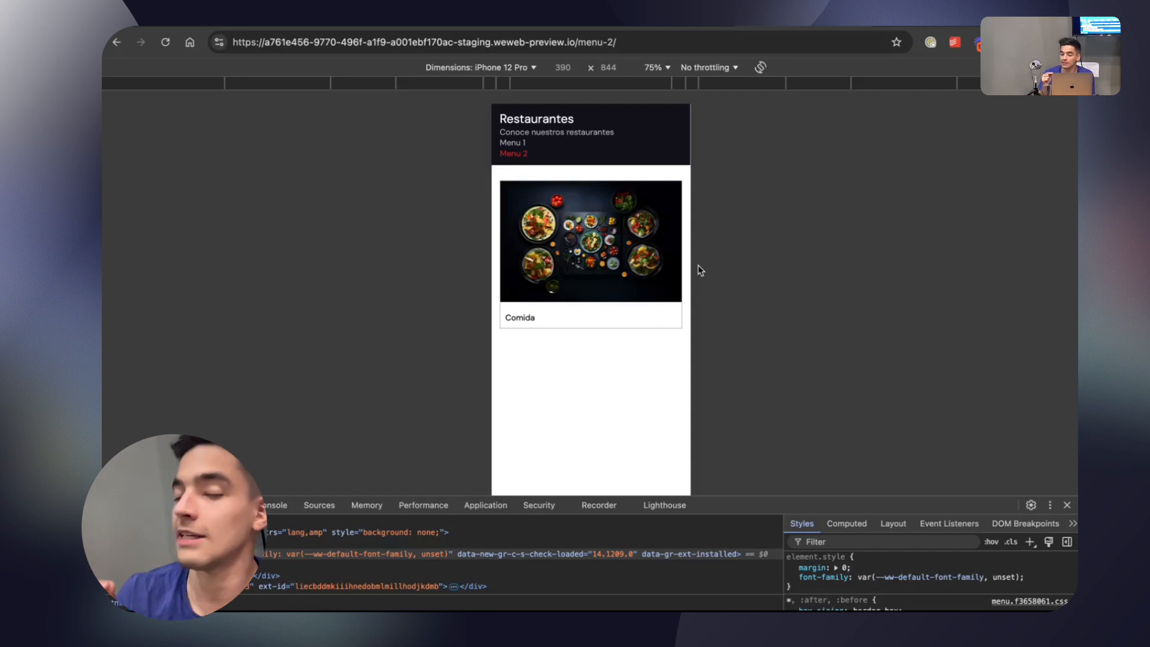
click(512, 142)
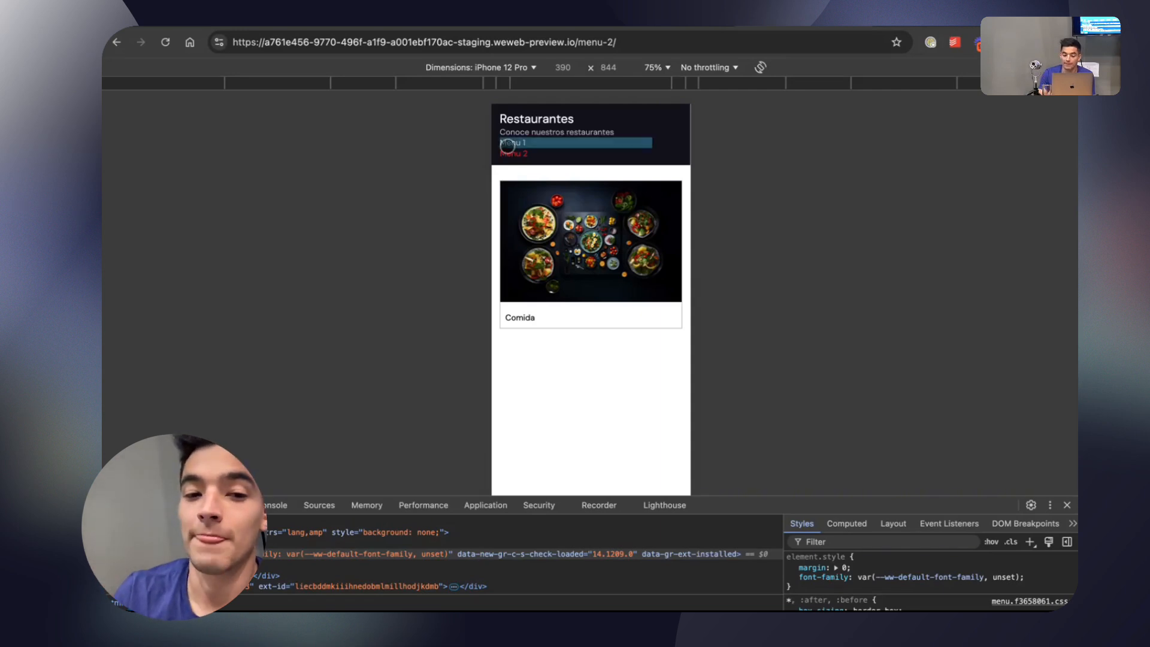
click(514, 152)
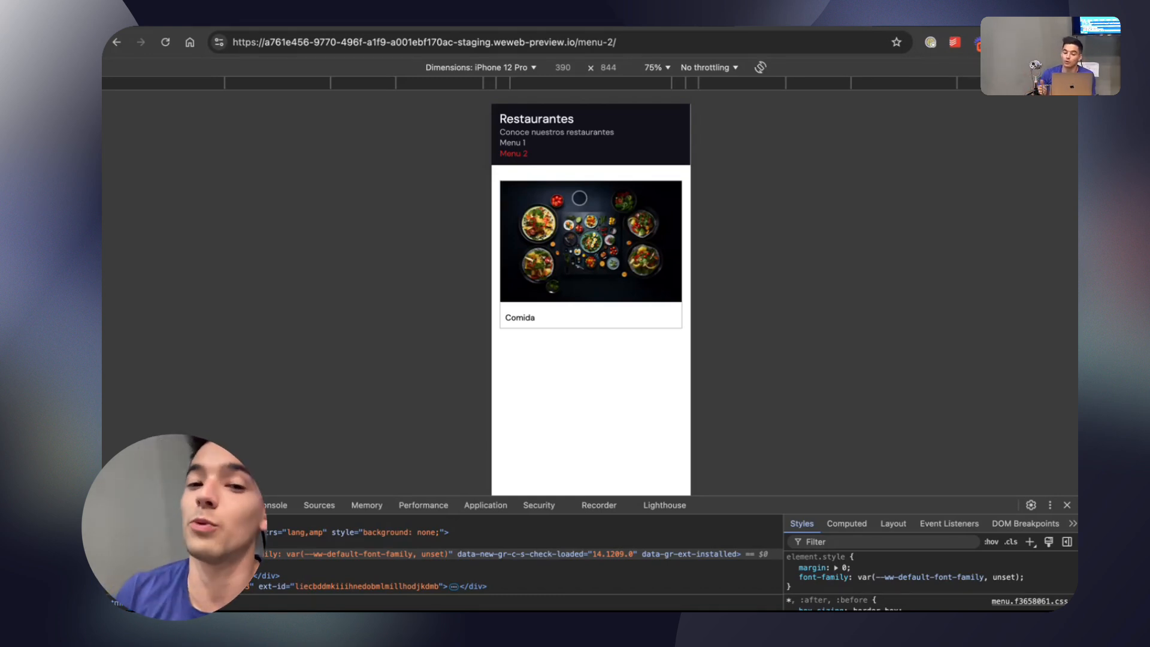
Return to the WeWeb editor and expand Menu Content and its Container in the menu-2 layout tree.
click(663, 30)
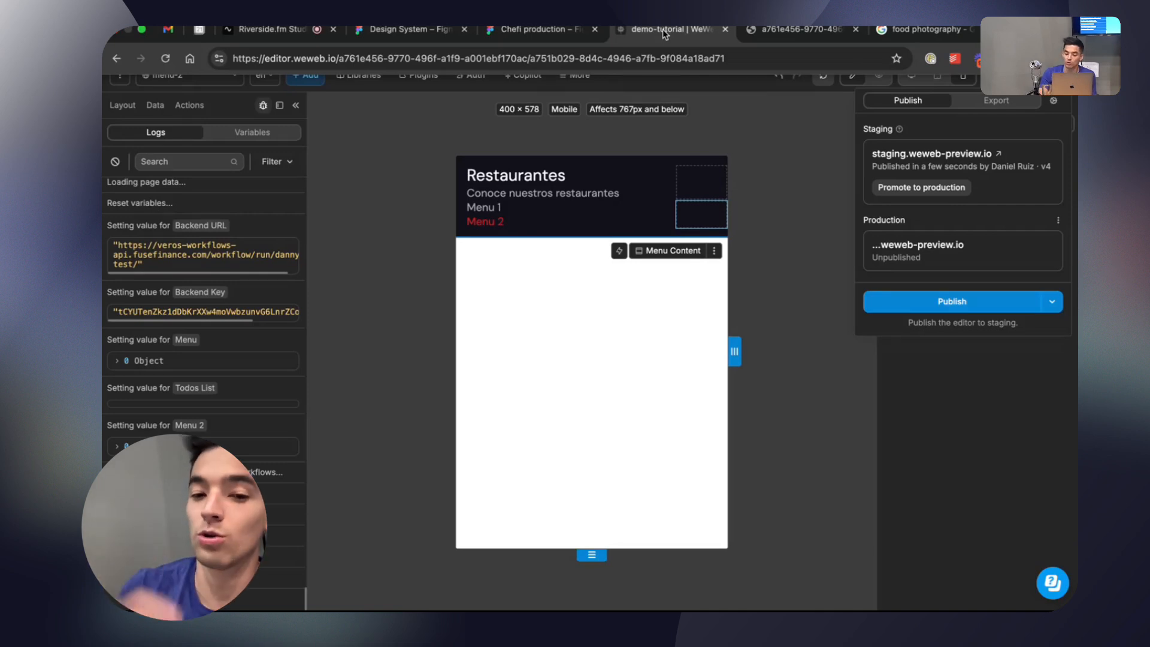
click(402, 215)
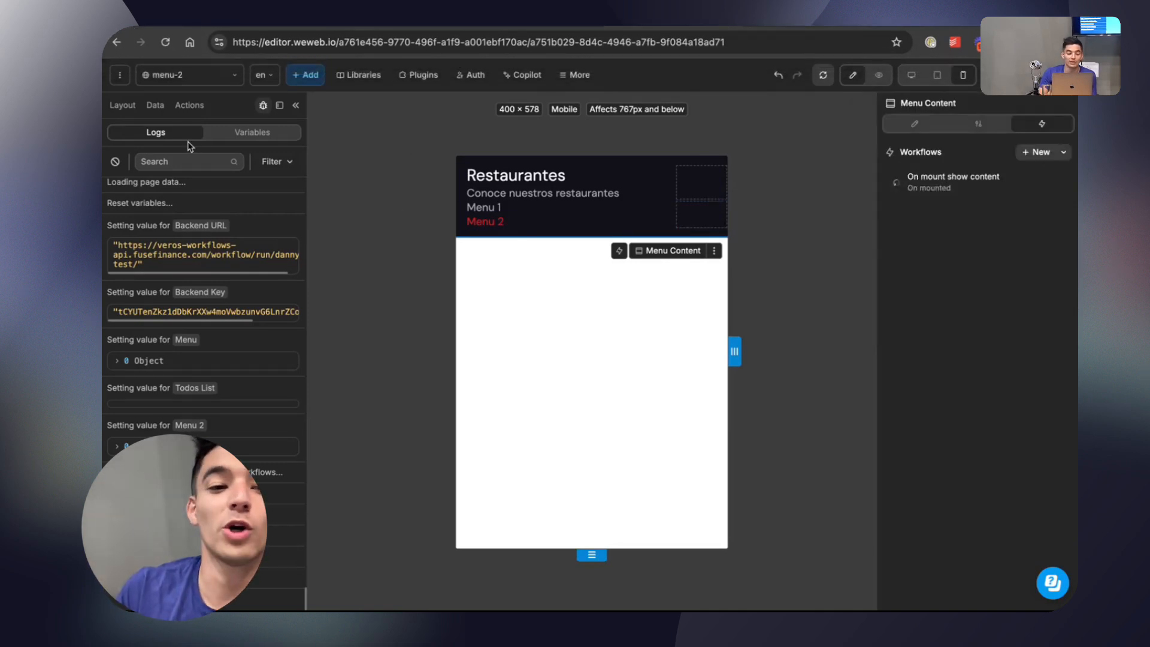
click(122, 105)
click(118, 187)
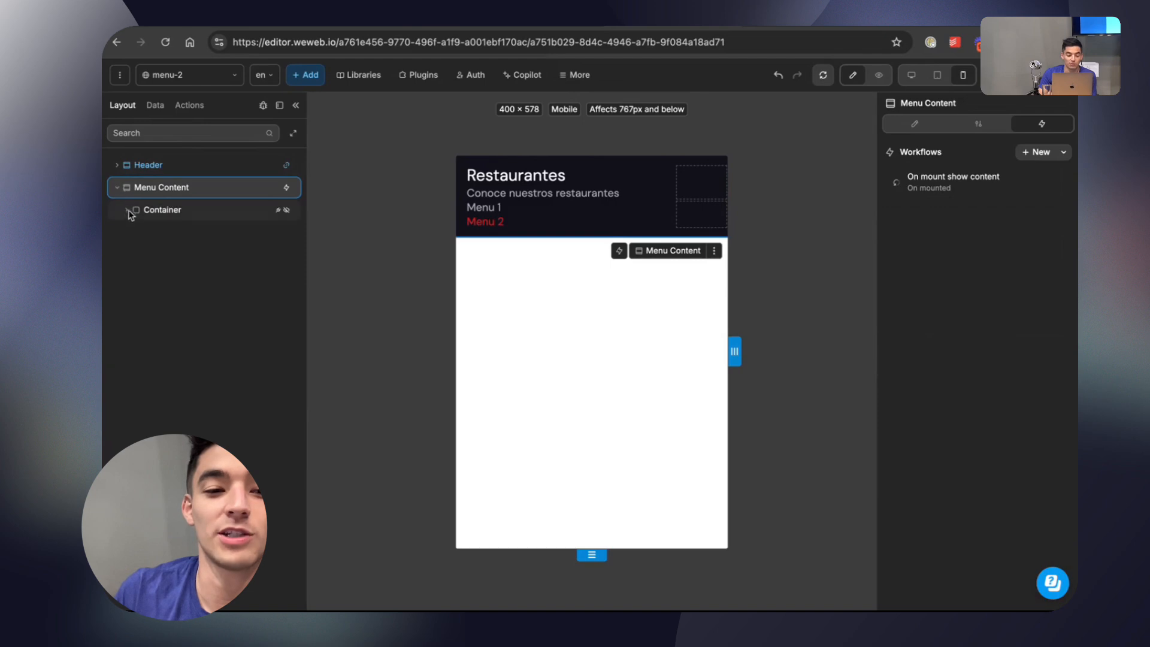
click(126, 209)
Try to add a text element to the menu-2 layout and select the Container inside Menu Content.
click(310, 83)
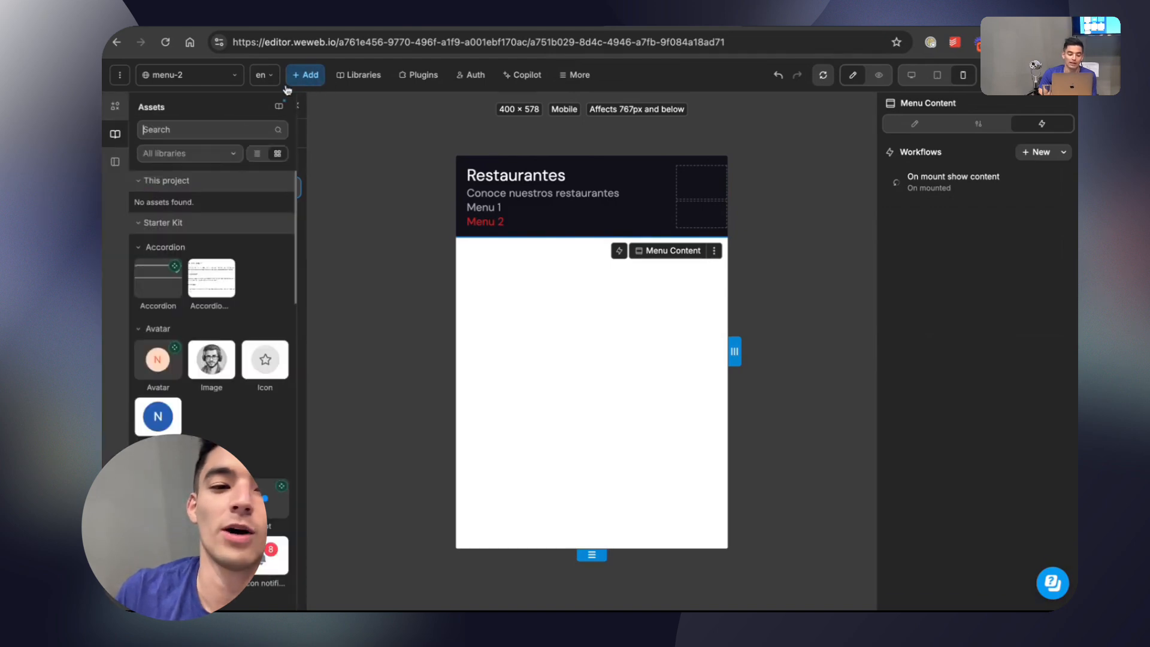
text(text)
drag(164, 186, 193, 281)
click(194, 210)
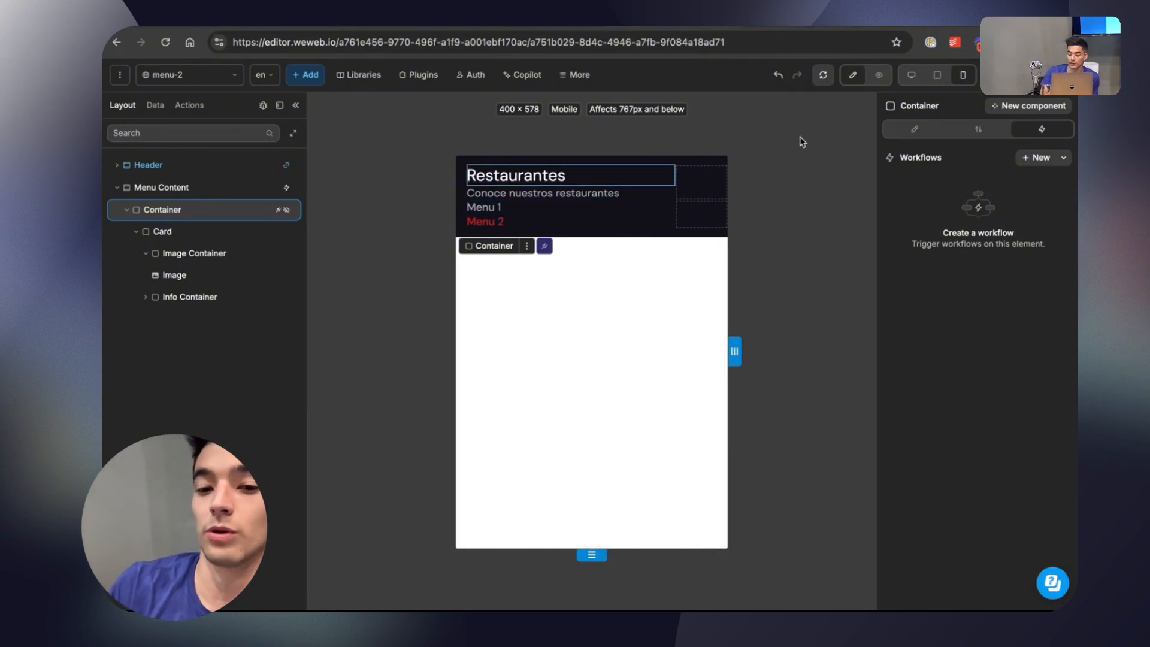
Enable automatic fetching and Preserve on navigation for the Get Todos From BE collection in the Todos folder.
click(154, 105)
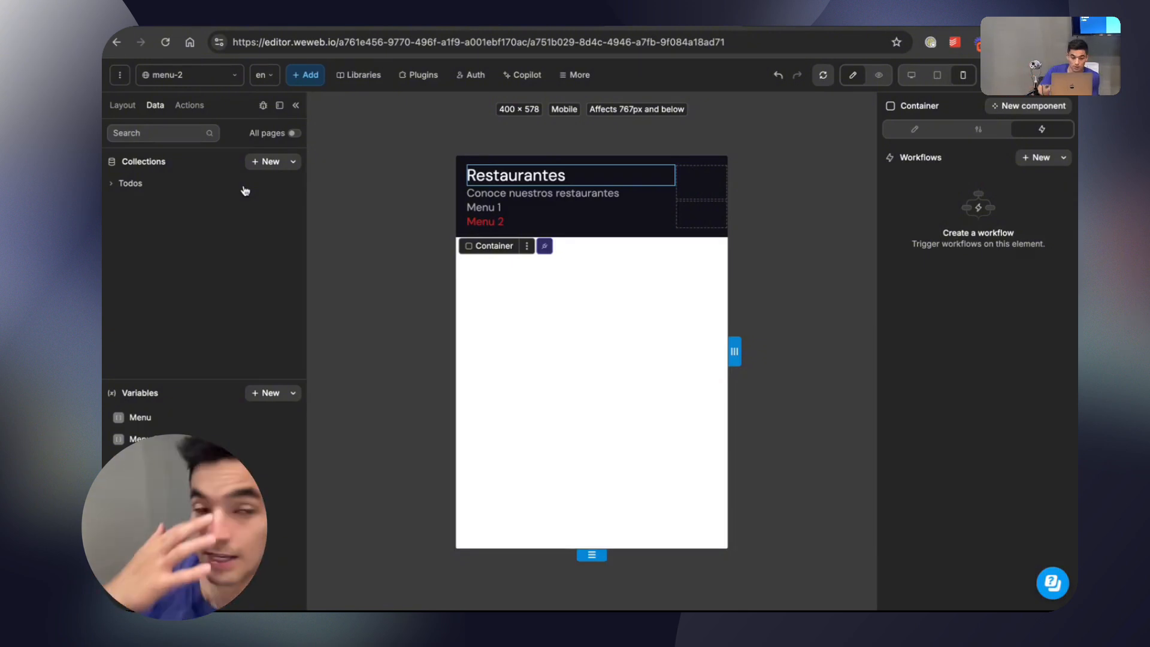
click(131, 183)
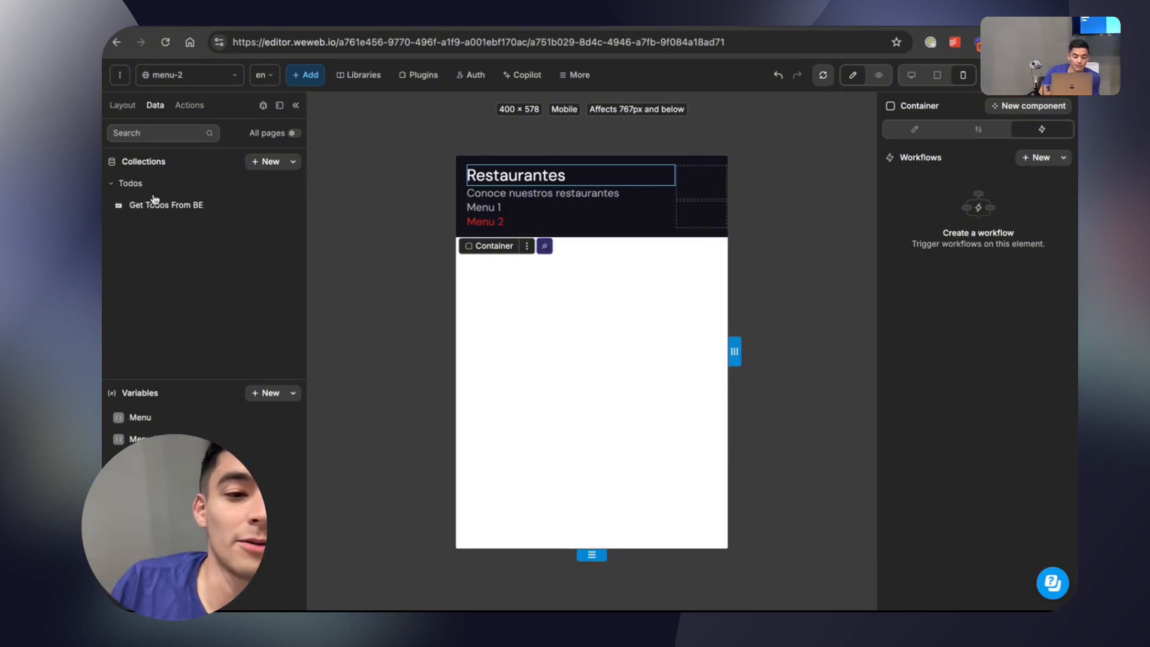
click(156, 205)
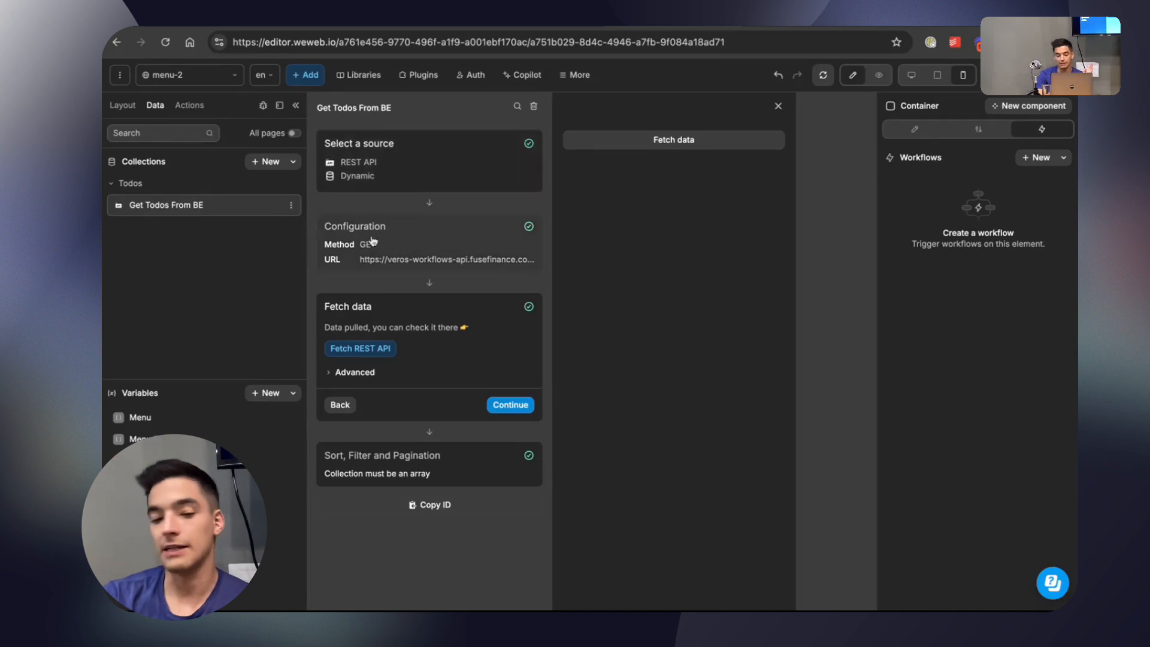
click(357, 372)
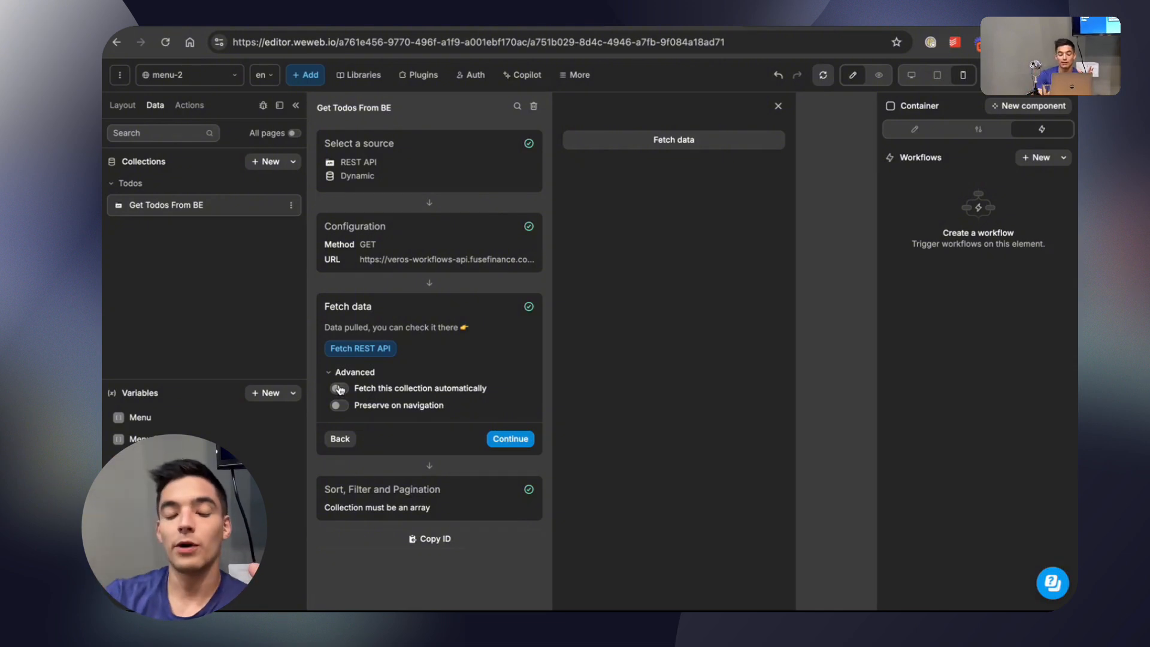
click(340, 389)
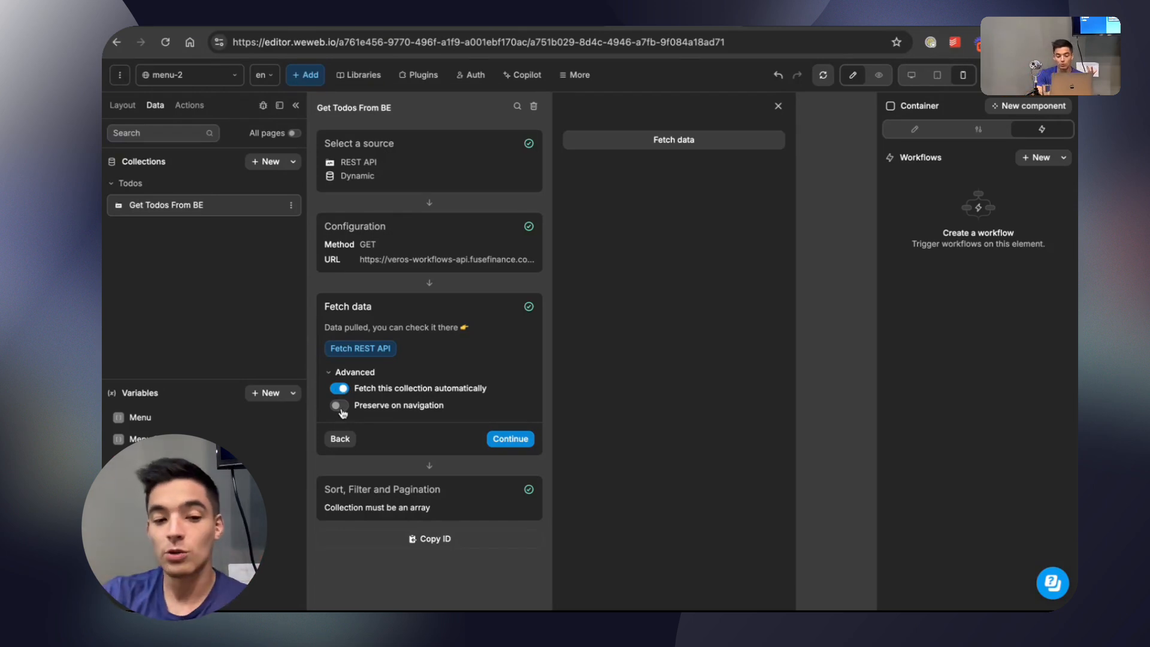
click(340, 407)
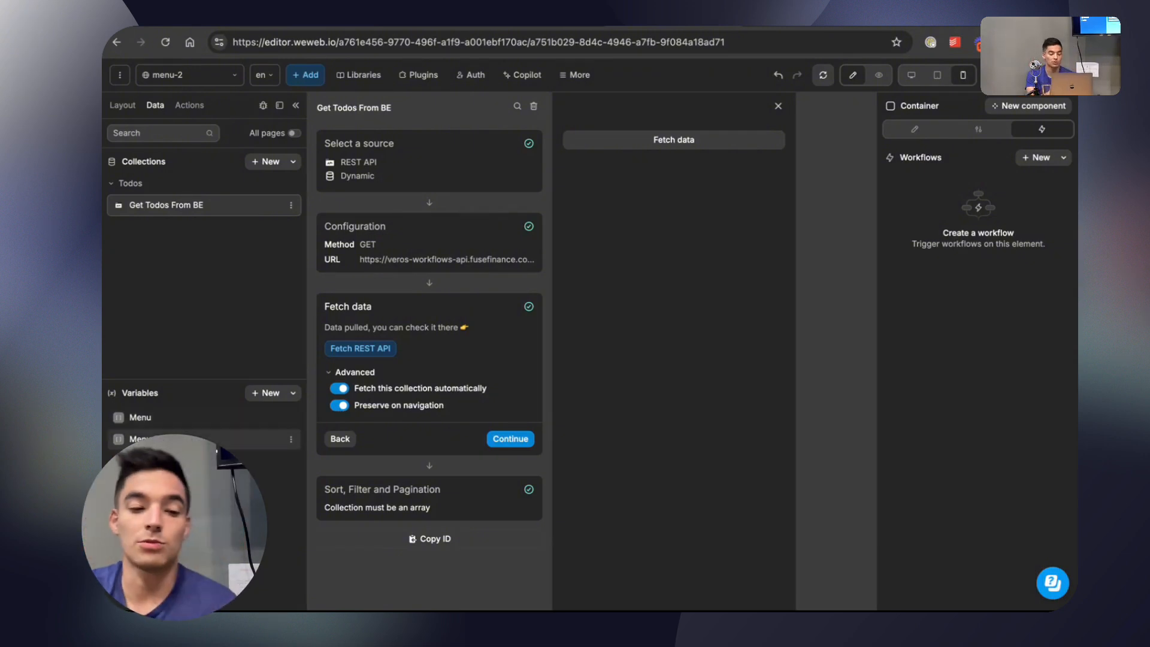
Set Preserve on navigation to Yes for the Menu 2 variable, return it to No and close the variable.
click(251, 438)
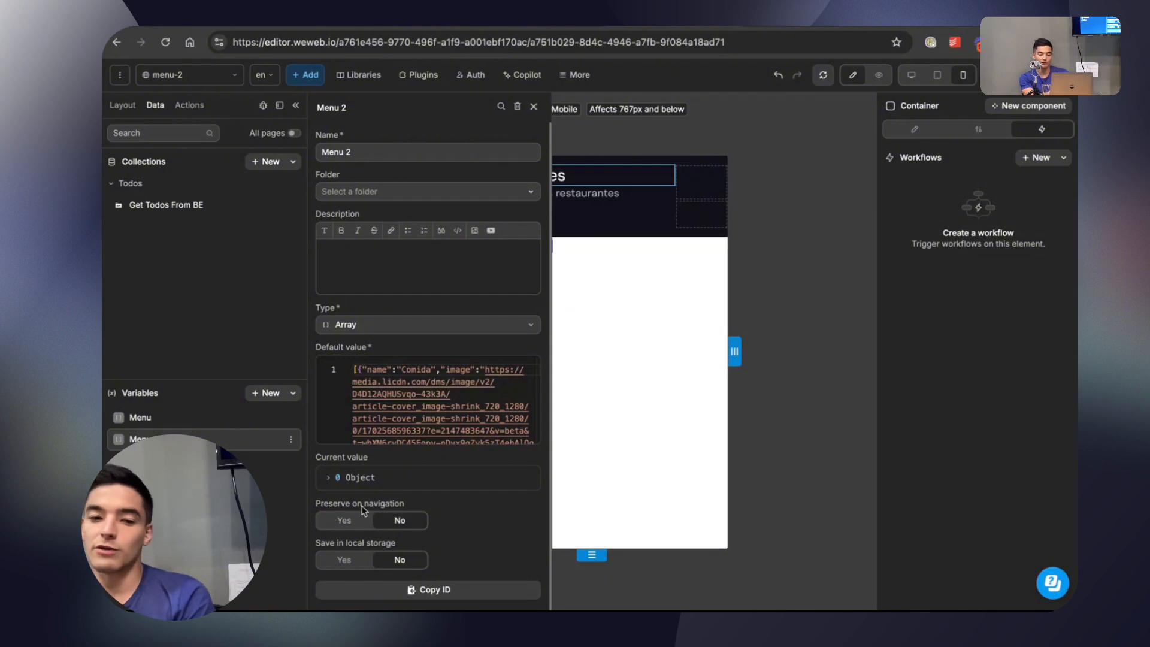
click(359, 520)
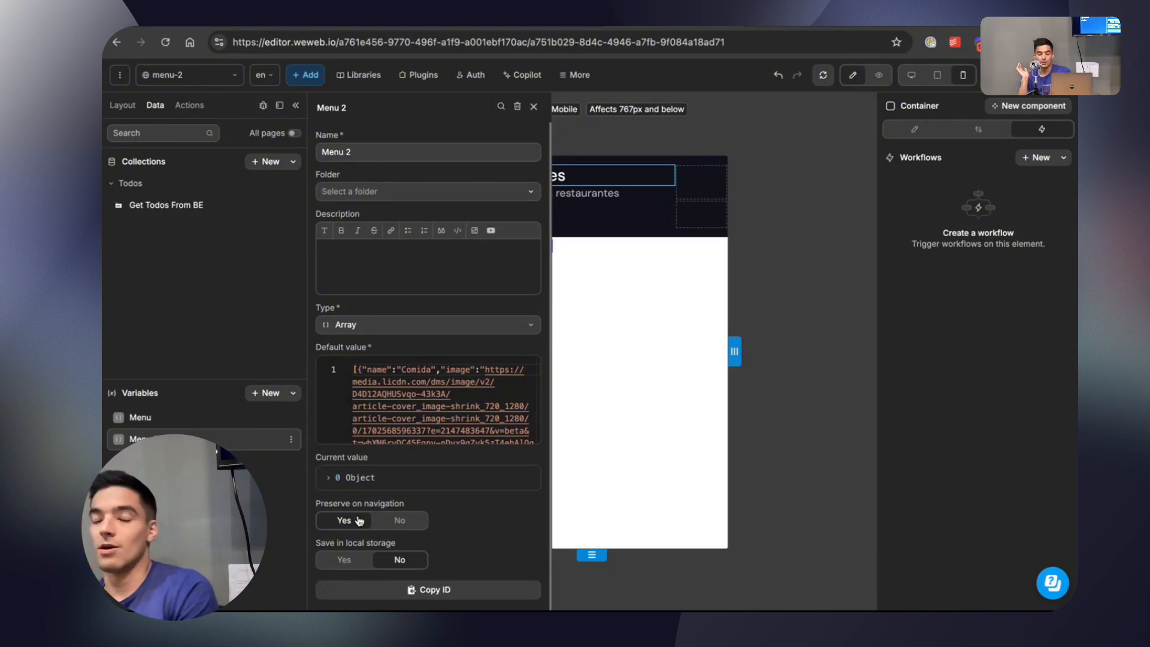
click(398, 521)
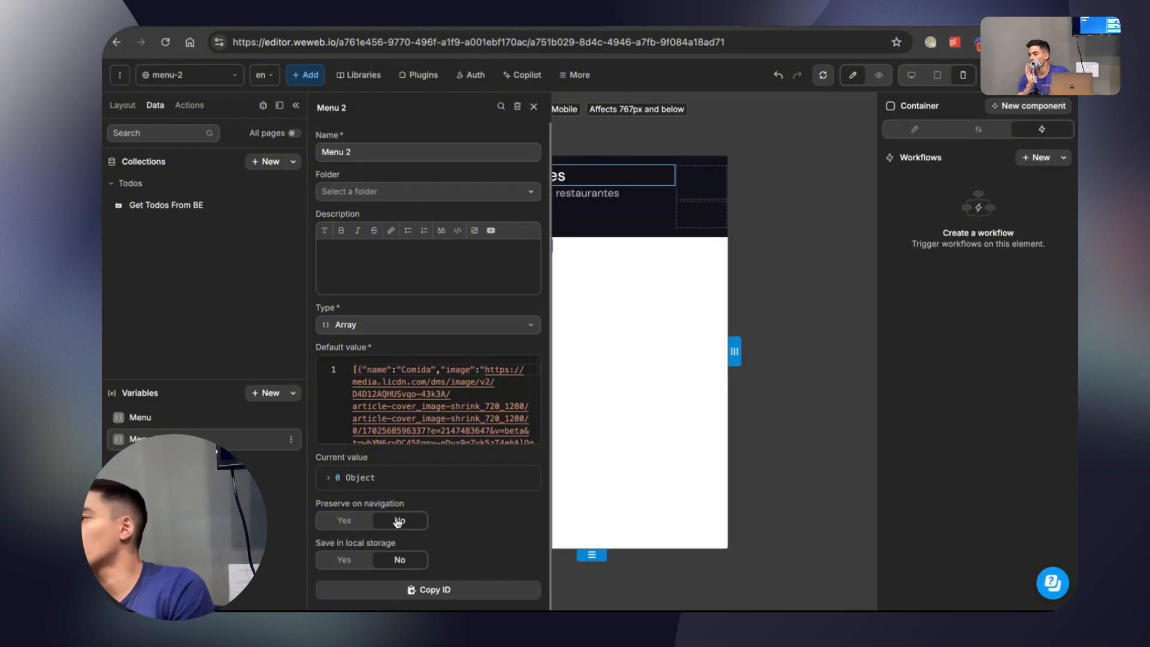
click(533, 106)
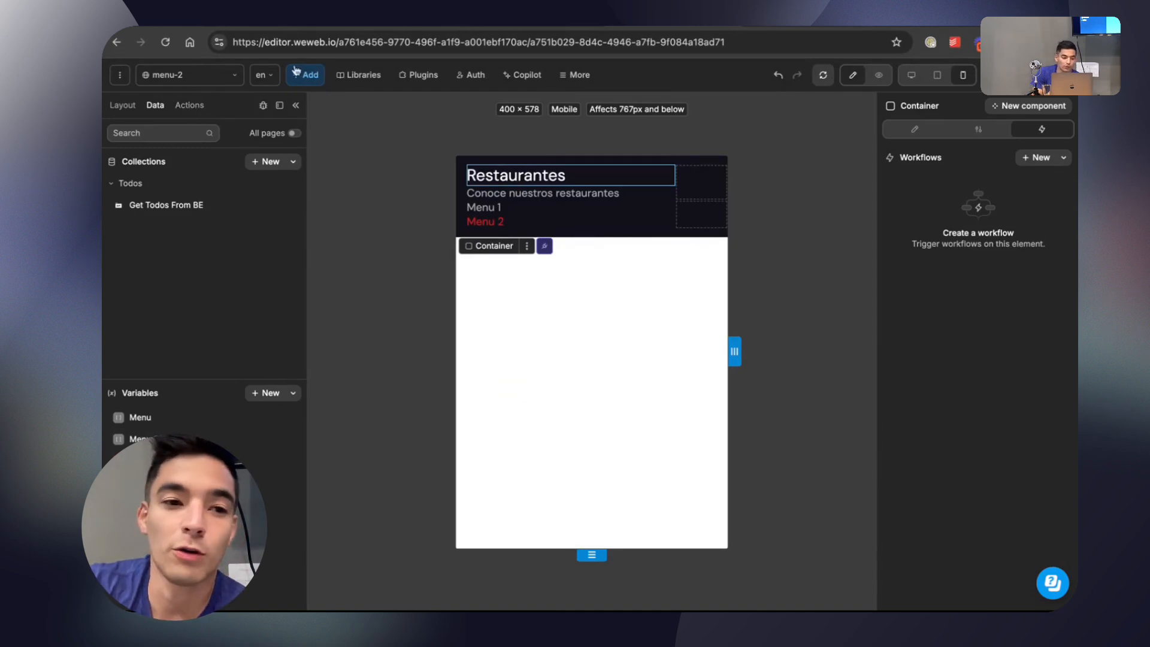
Create a page workflow for menu-2, review the available triggers and keep On page load.
click(207, 76)
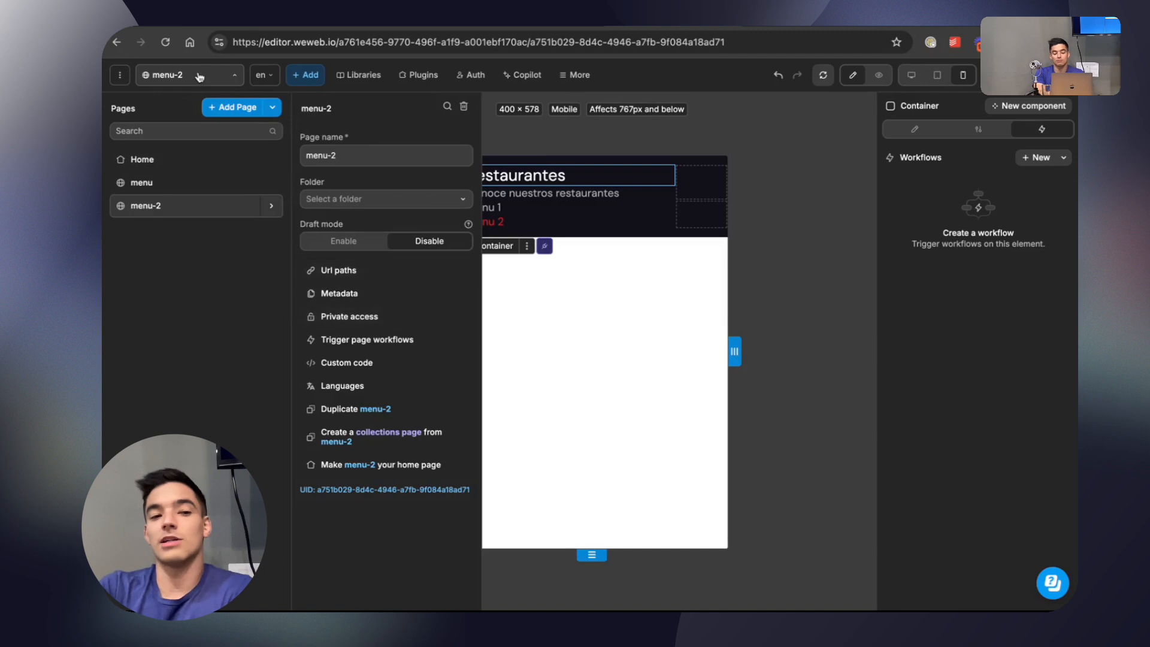
click(400, 343)
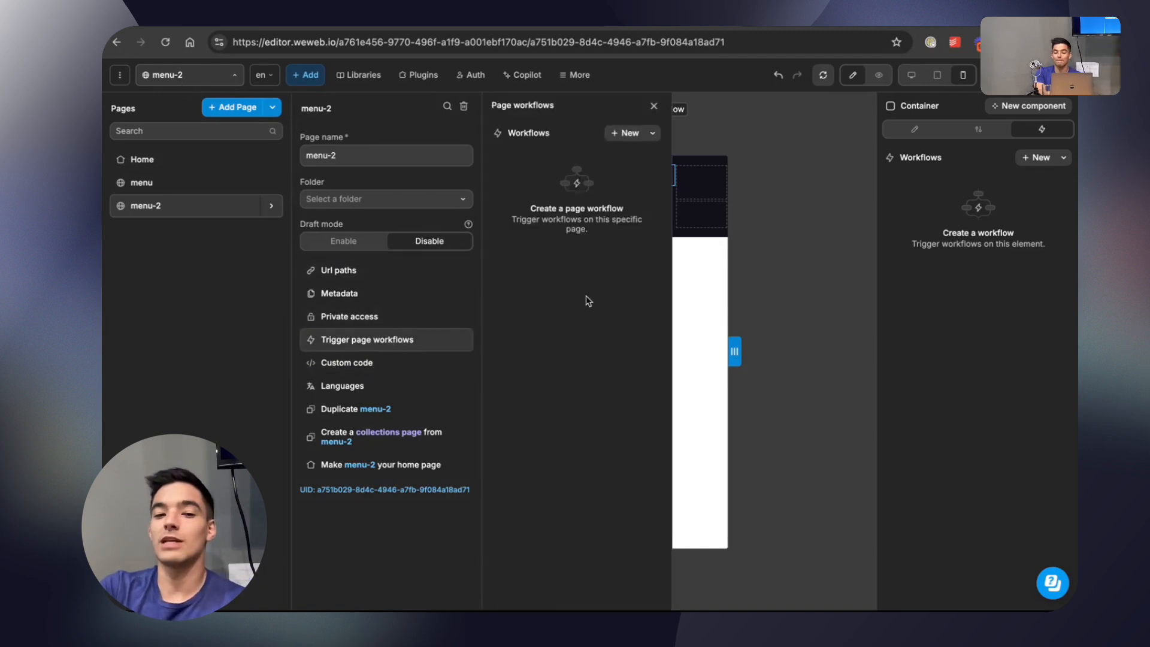
click(625, 133)
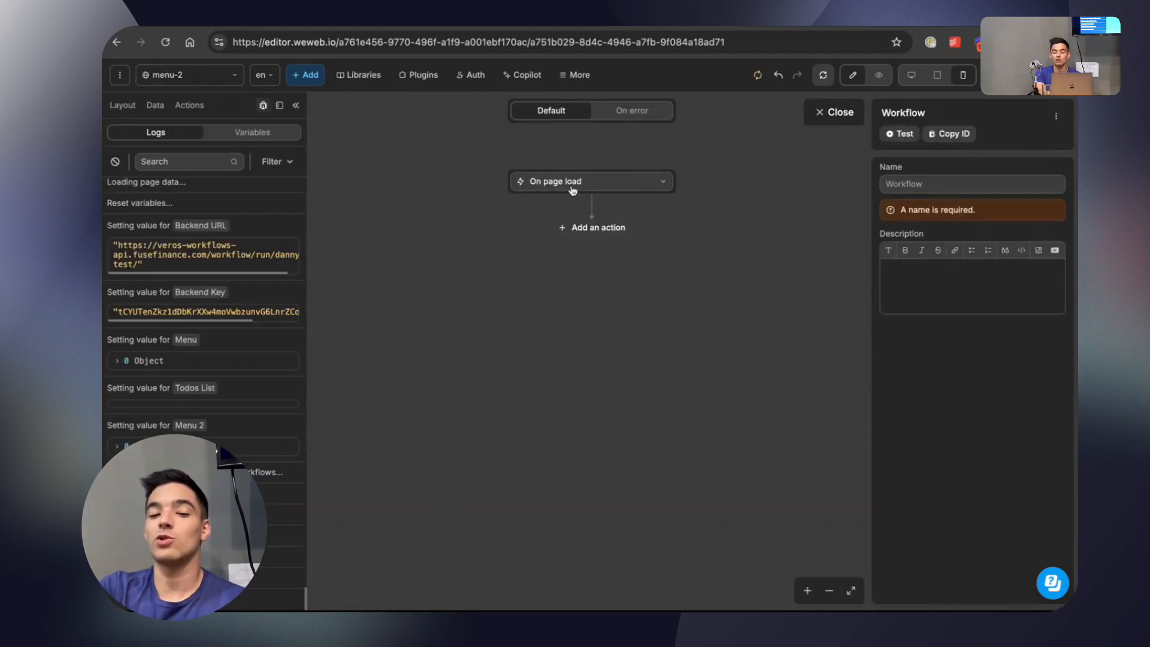
click(584, 190)
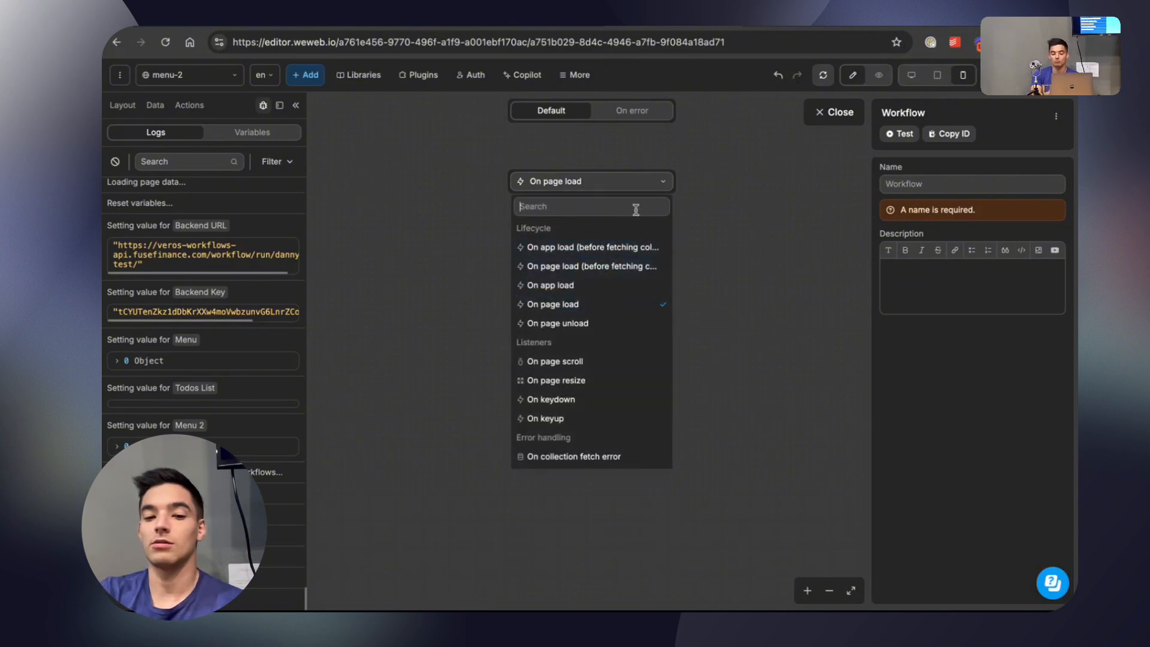
click(705, 223)
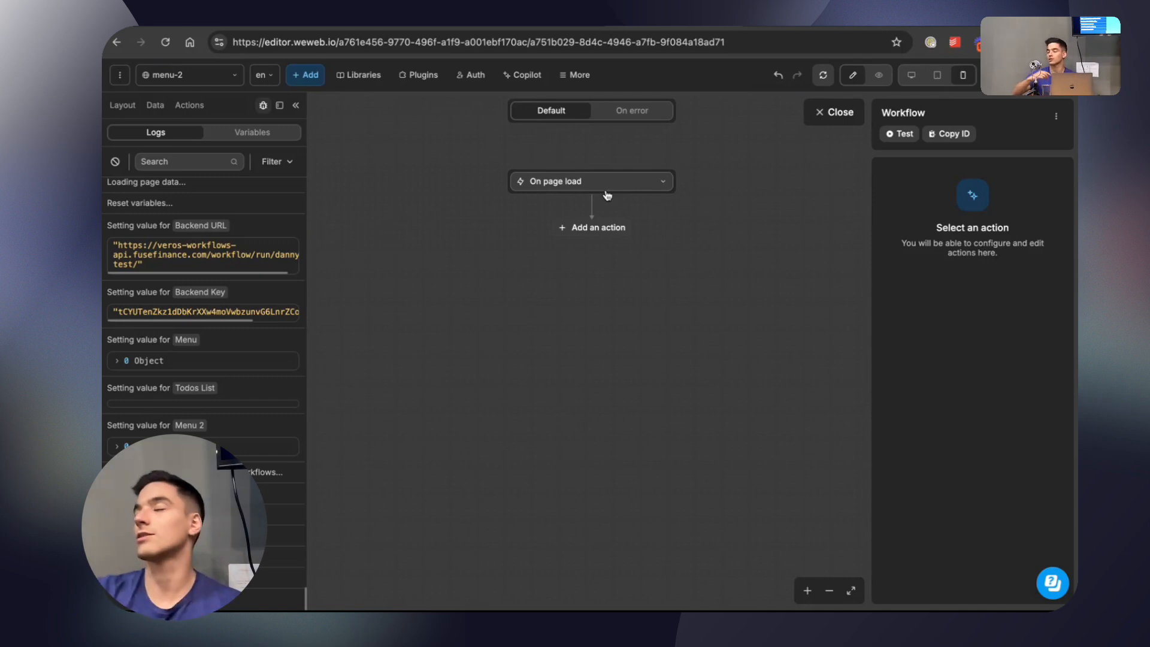
Add two consecutive Fetch collection actions for Get Todos From BE to the On page load workflow.
click(598, 229)
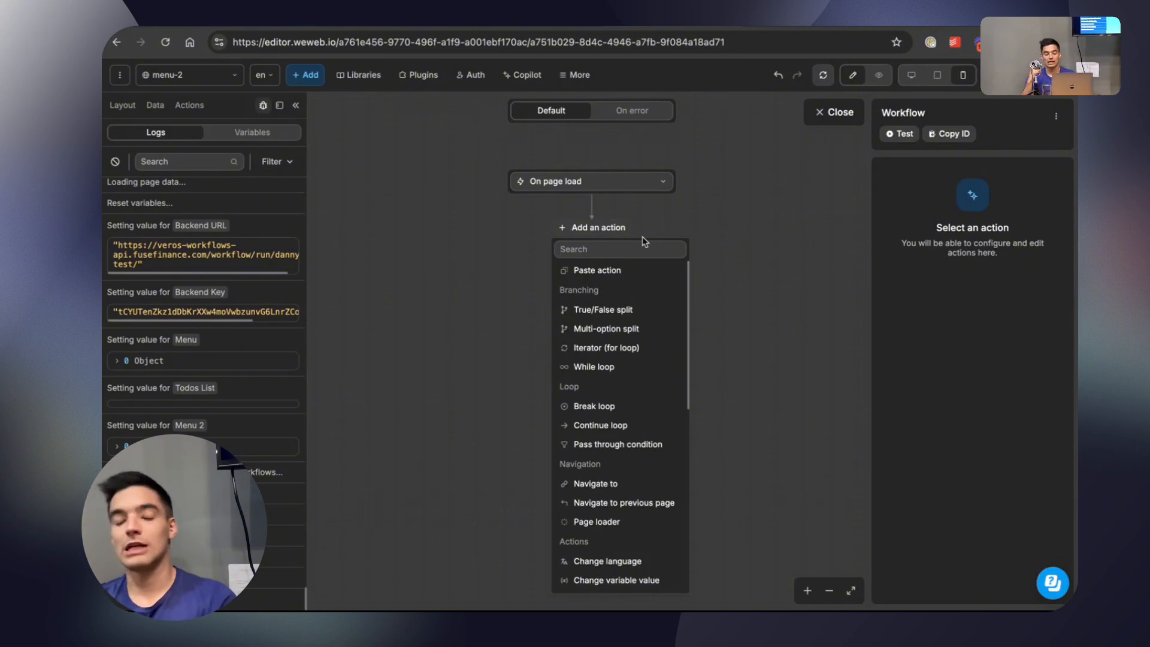
text(fet)
click(647, 269)
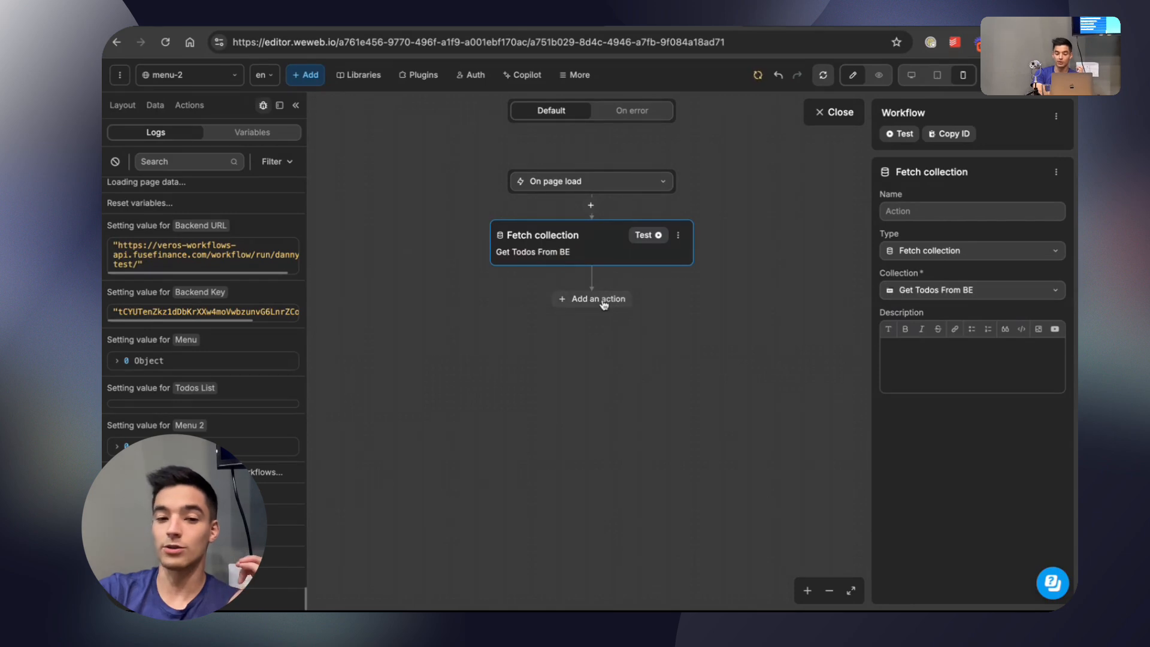
click(603, 301)
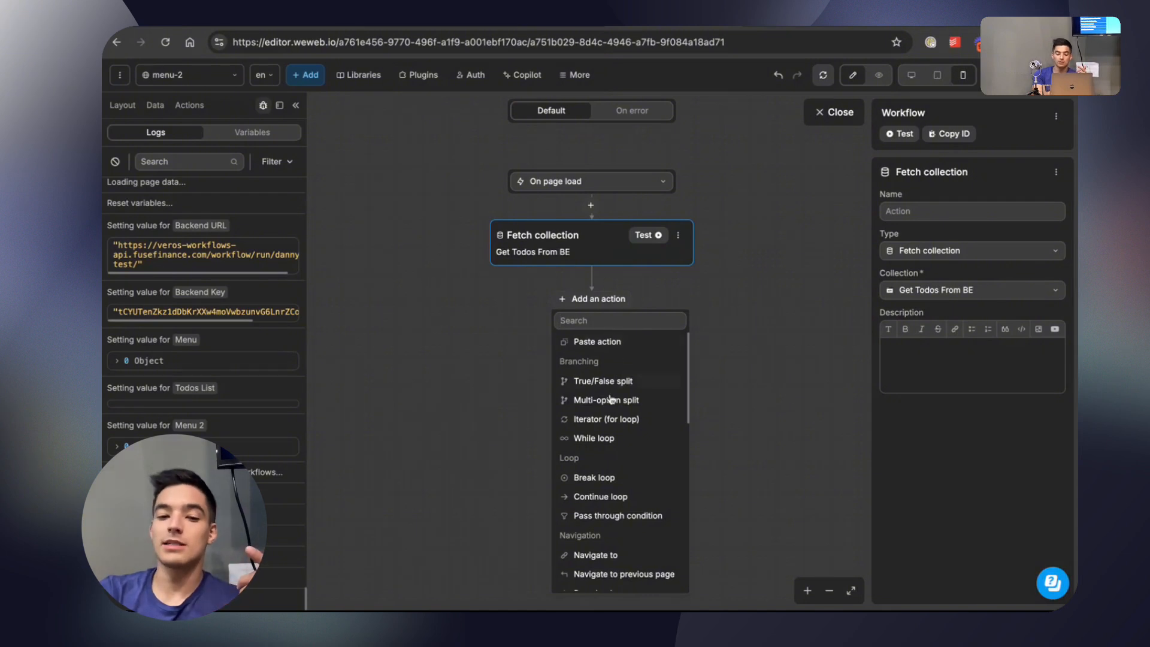
text(fet)
click(605, 342)
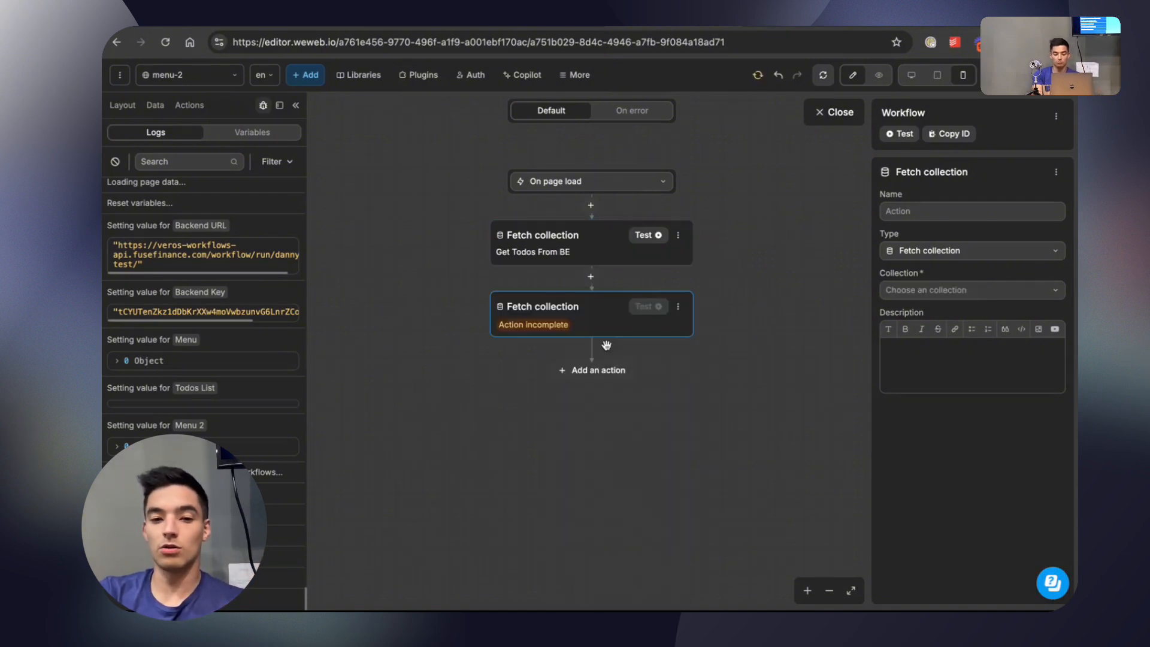
click(910, 295)
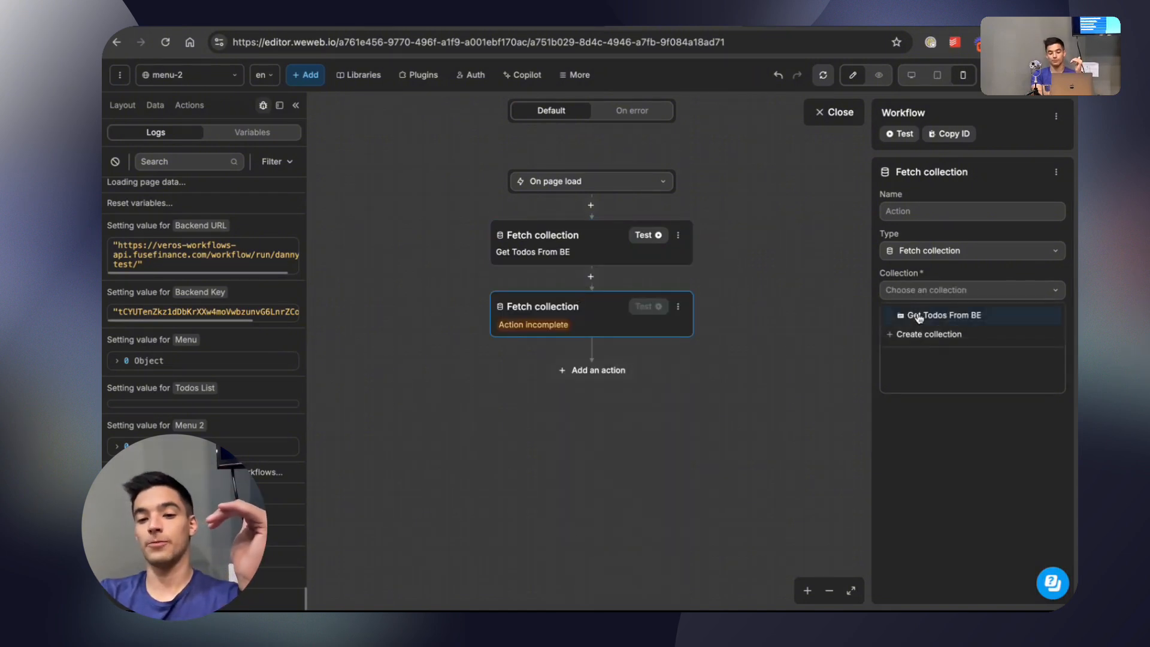
click(919, 317)
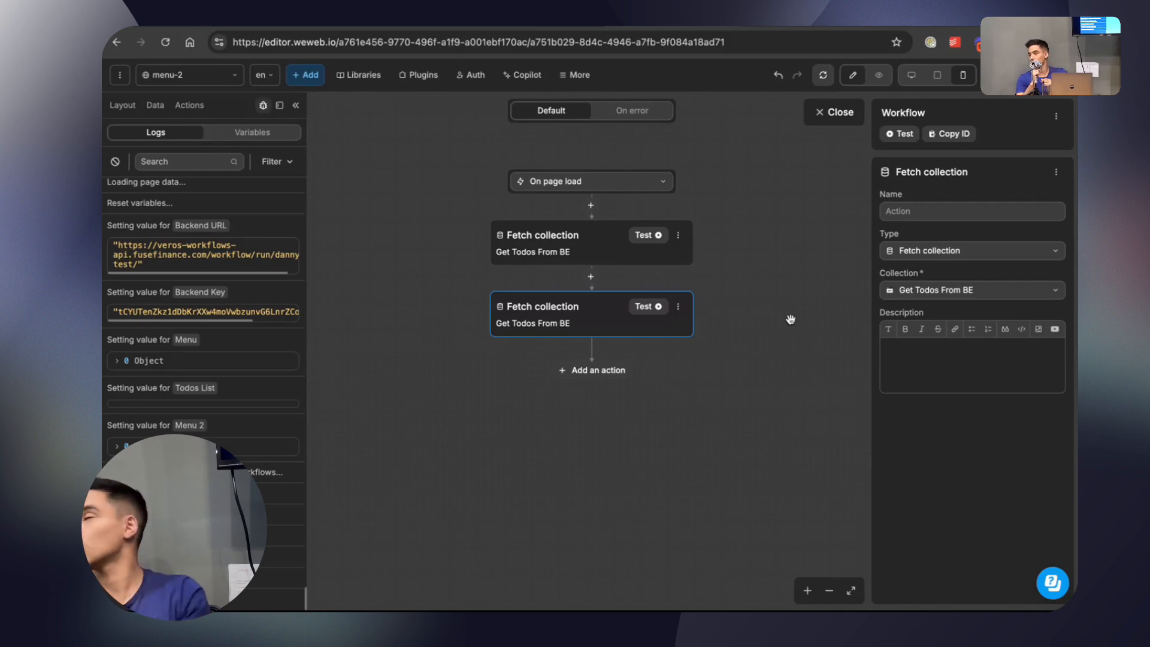
Insert a Fetch collections in parallel action directly after the On page load trigger.
click(591, 205)
text(fetch)
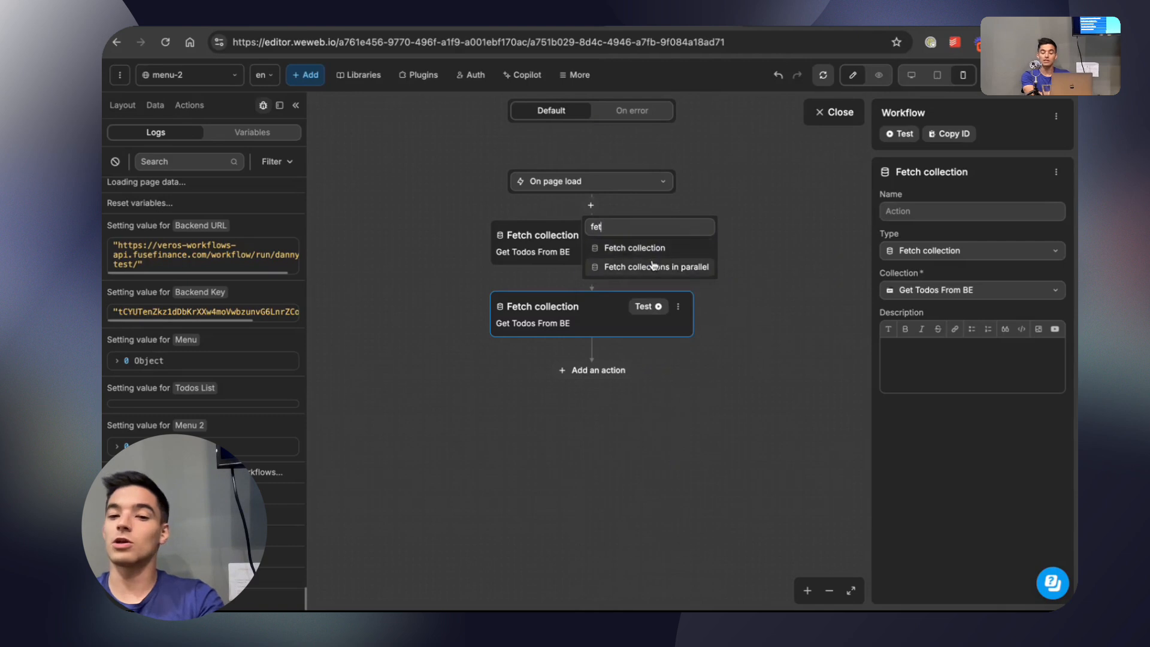
click(653, 264)
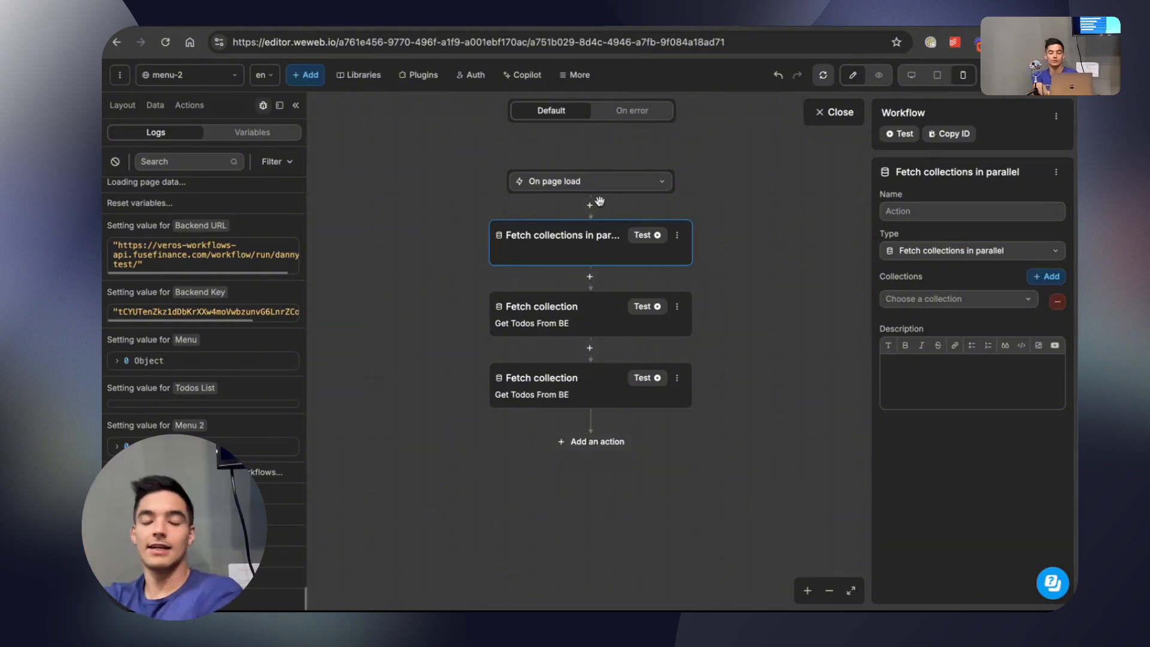
Delete the Fetch collections in parallel action and both Fetch collection actions from the On page load workflow.
click(677, 235)
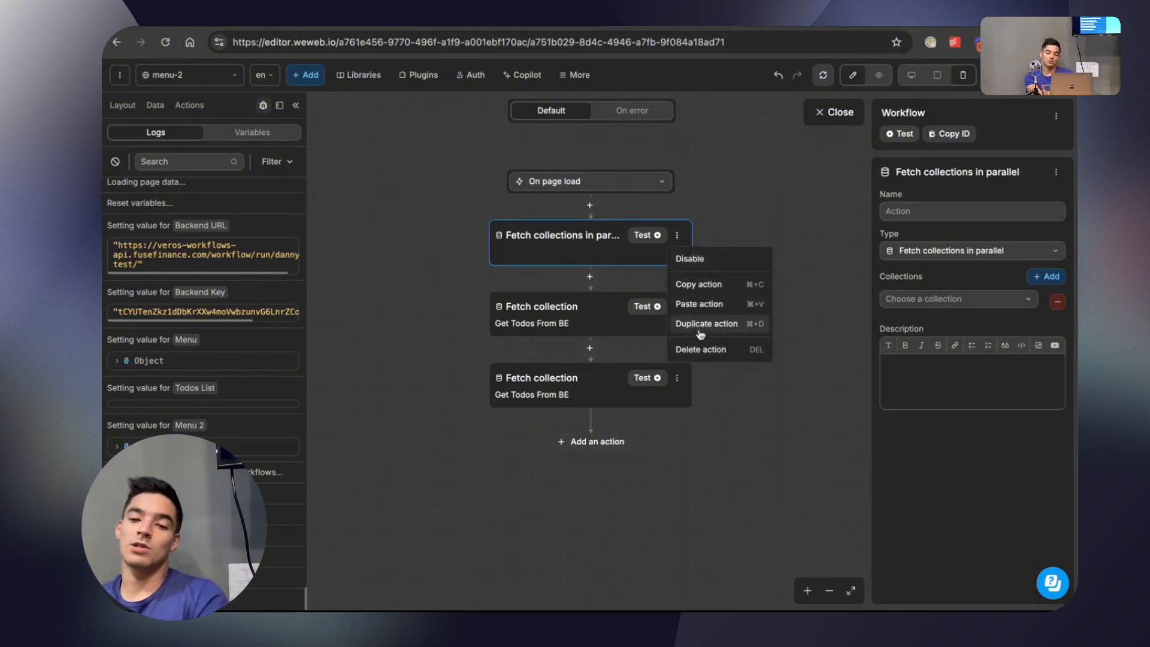
click(701, 349)
click(677, 235)
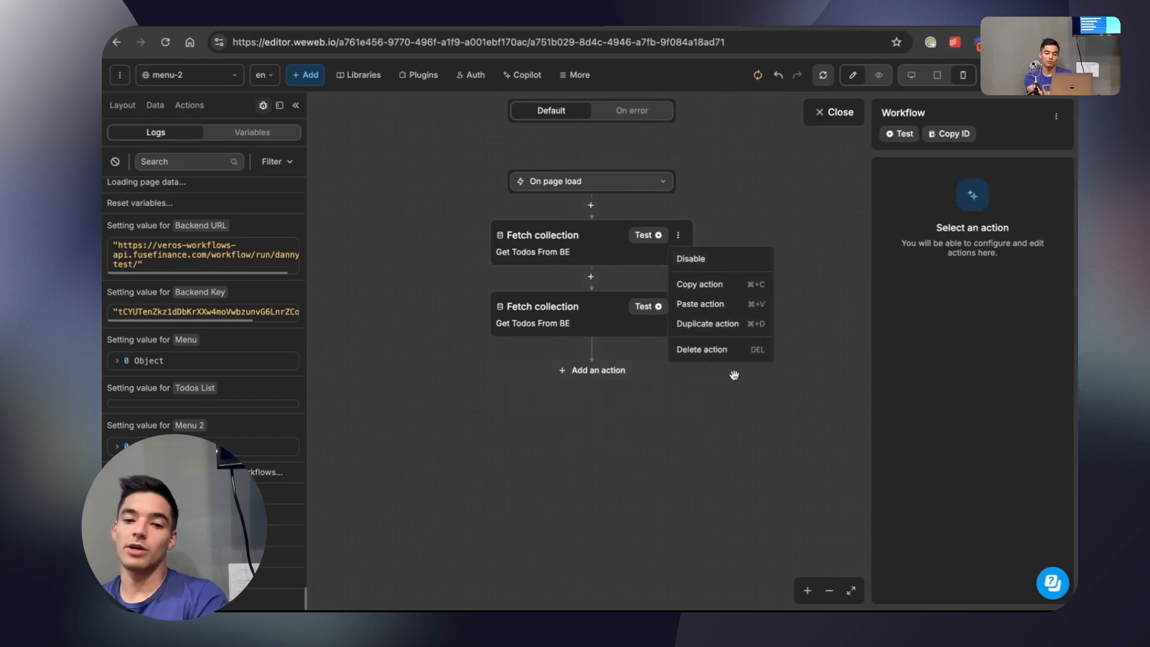
click(731, 351)
click(677, 235)
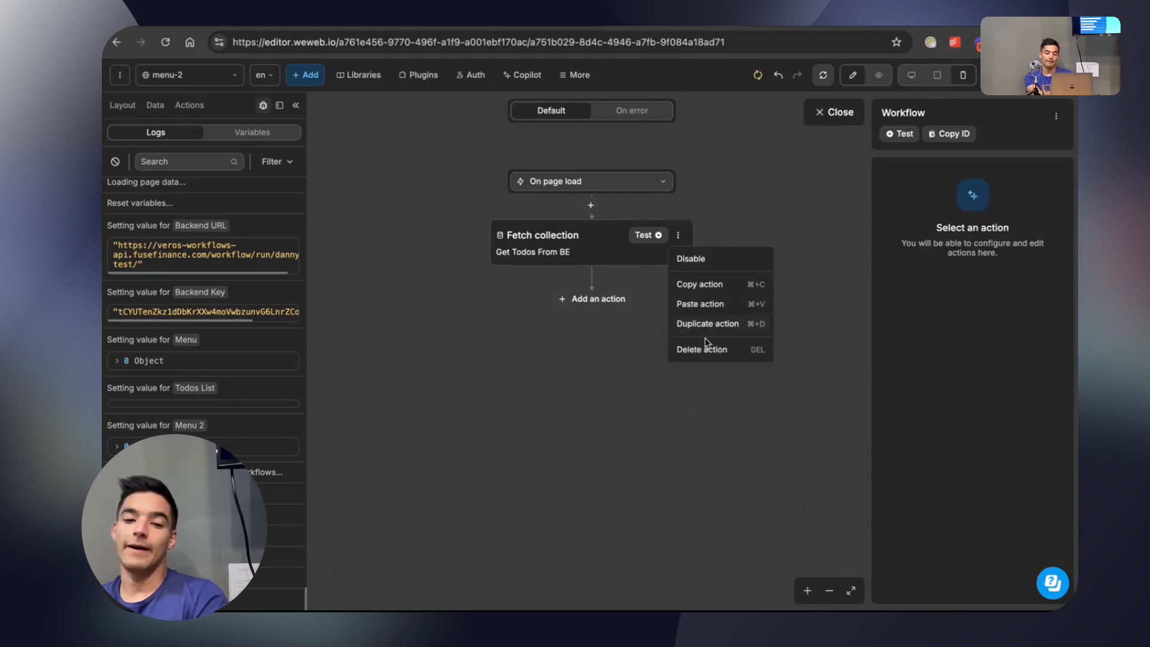
click(705, 349)
Add two consecutive REST API Request actions to the On page load workflow.
click(609, 230)
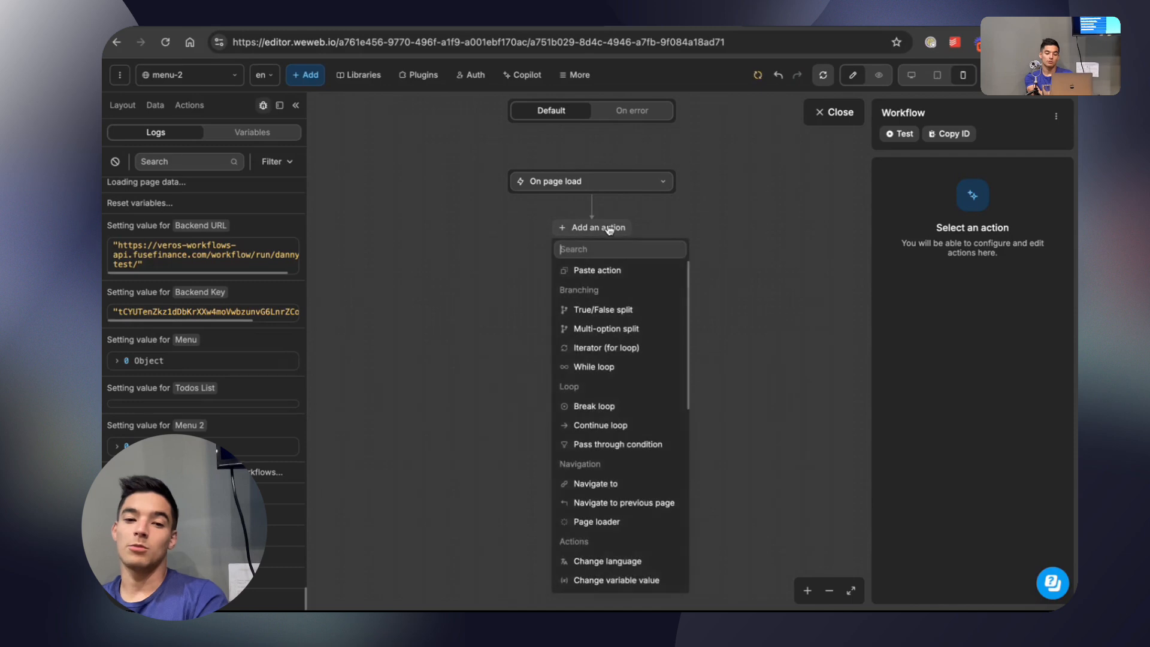
text(Res)
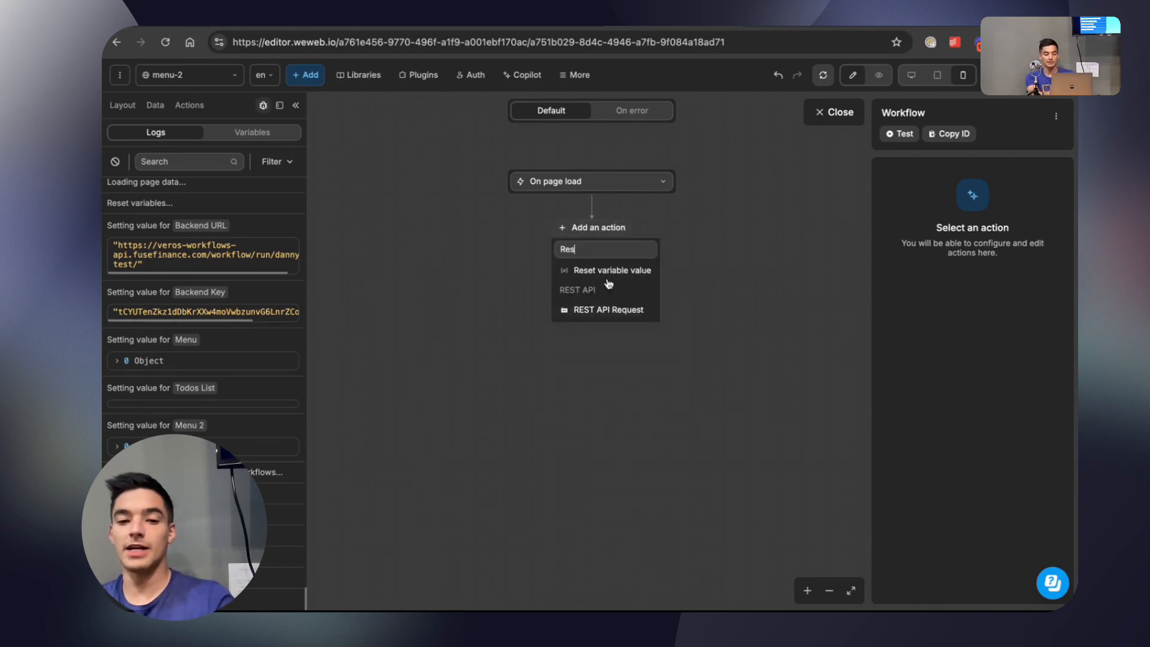
click(614, 312)
click(599, 297)
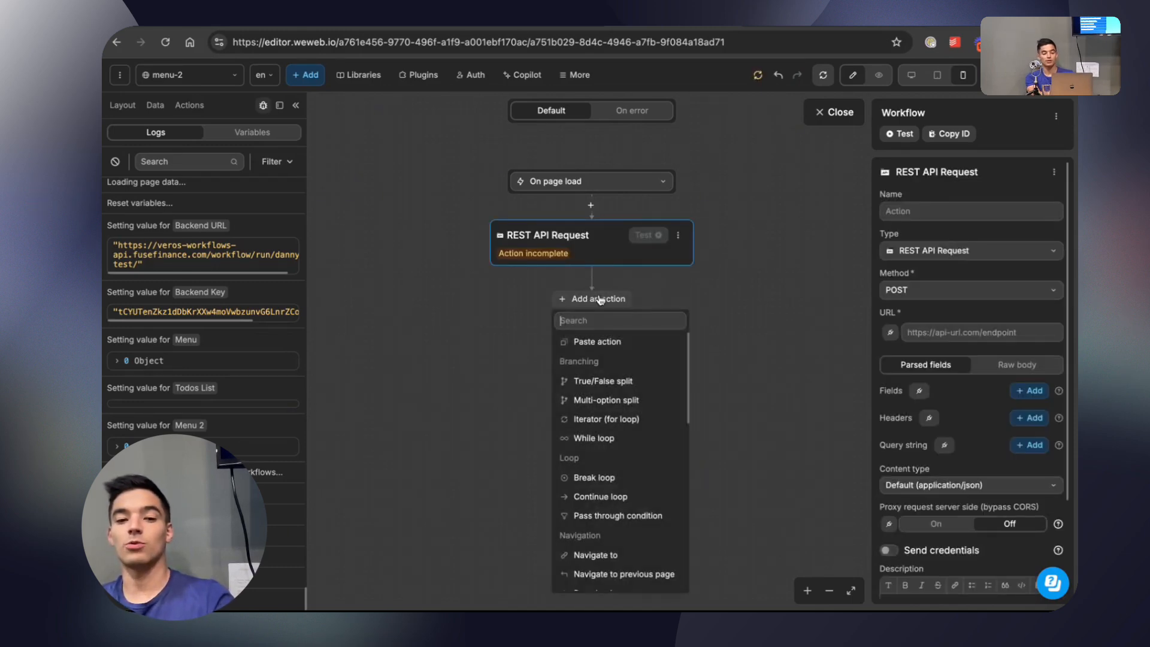
text(Rest)
click(612, 359)
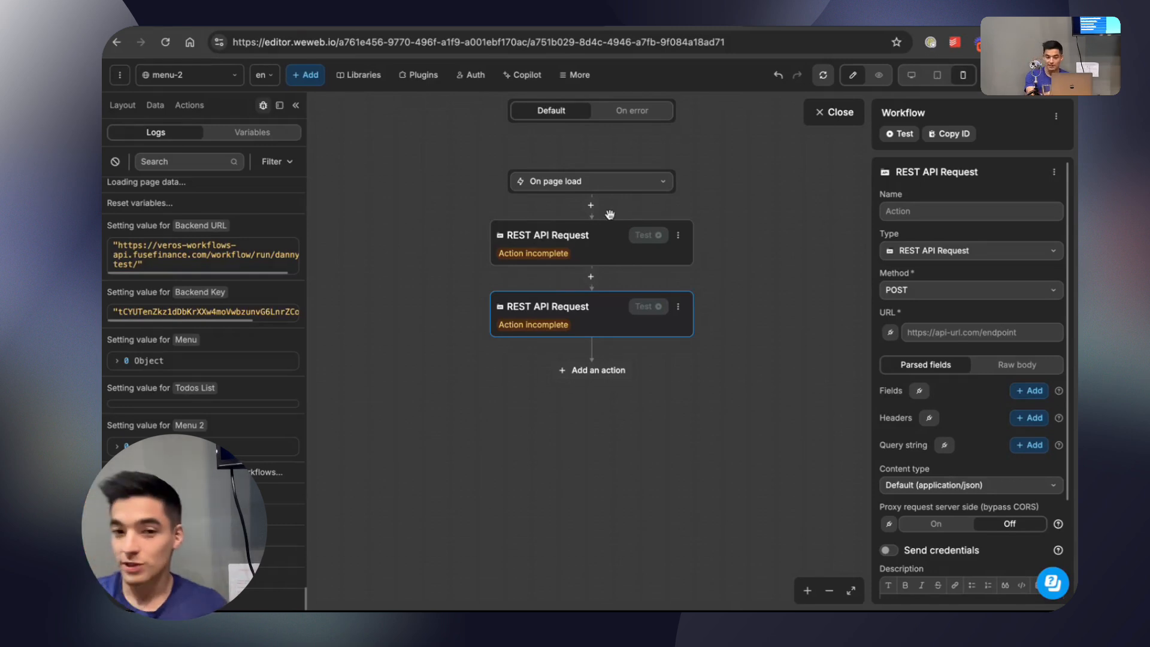
Delete the second REST API Request action and create another On page load workflow for the menu-2 page.
click(678, 306)
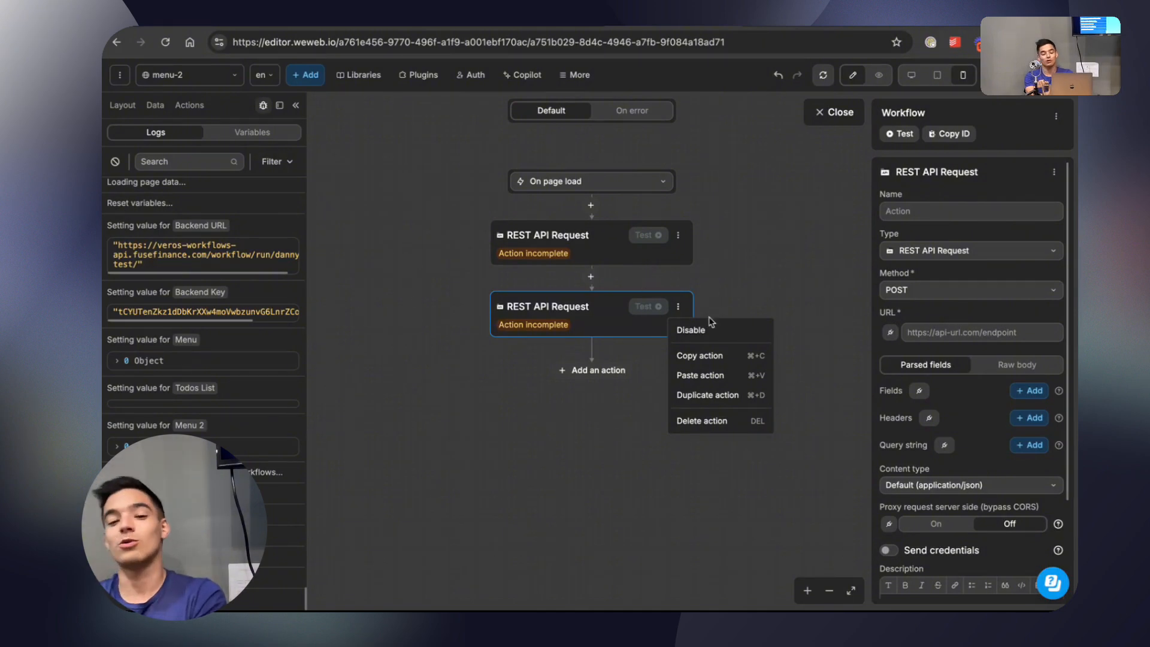
click(715, 420)
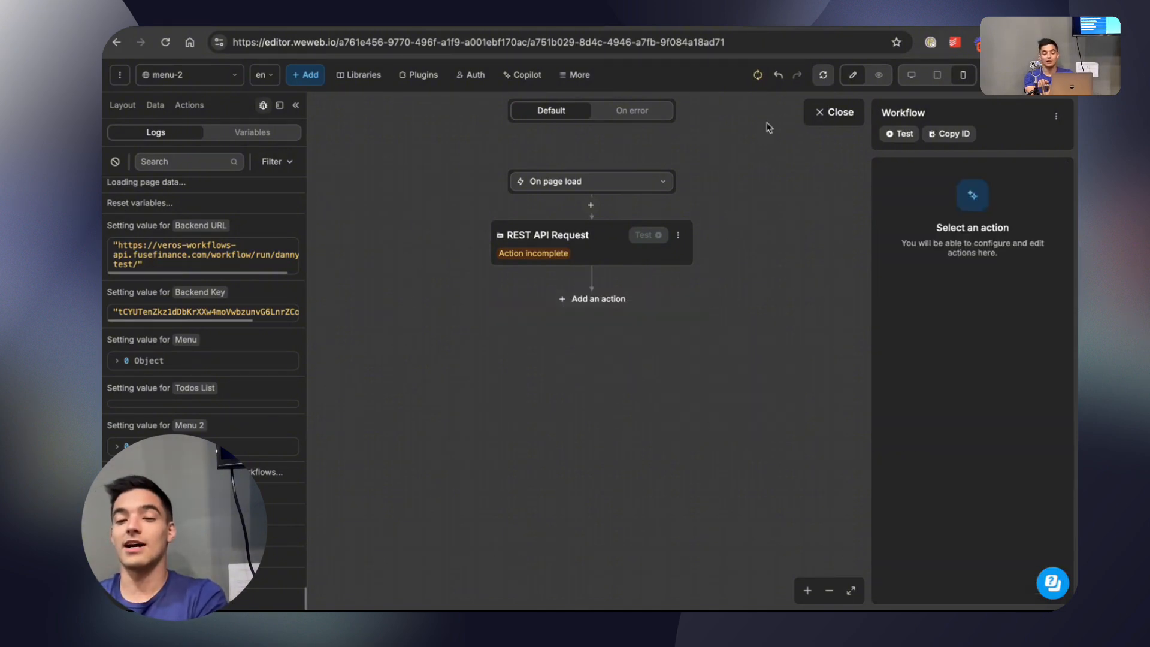
click(818, 113)
click(625, 133)
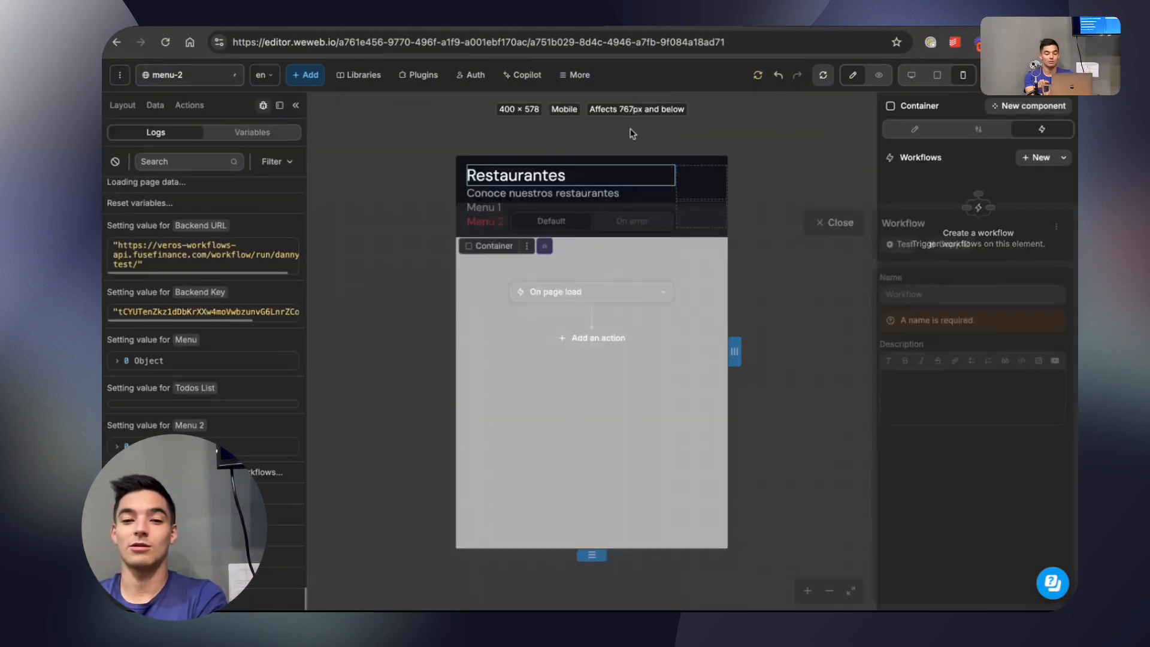
click(601, 229)
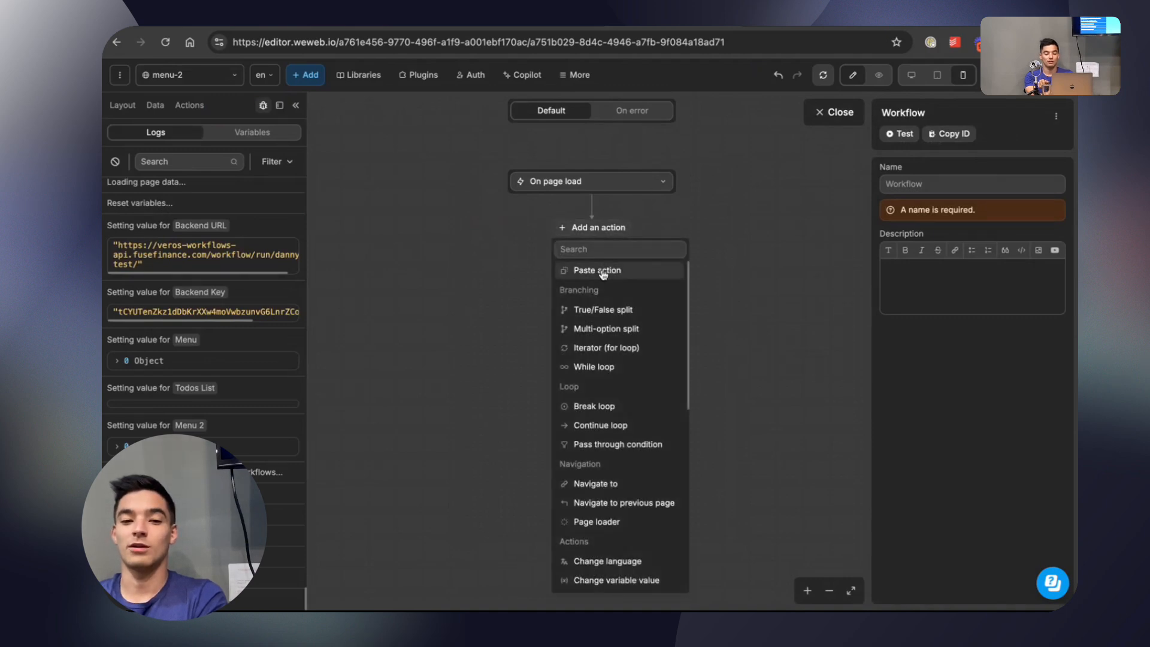
click(601, 270)
click(676, 235)
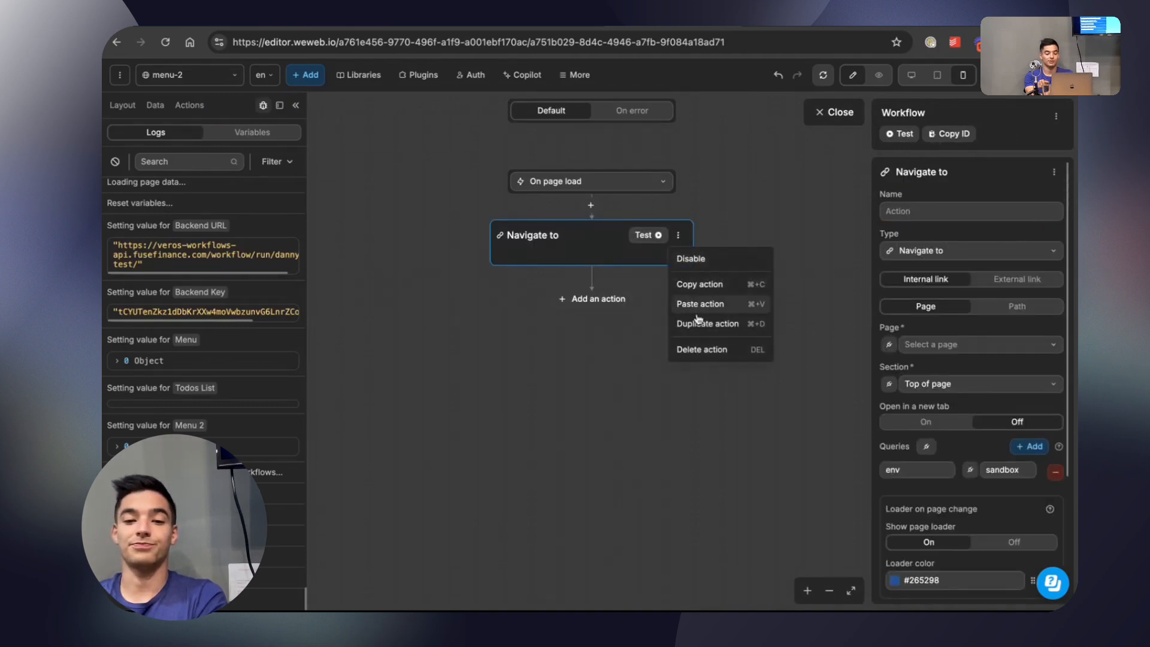
click(686, 345)
Add a REST API Request action to the second On page load workflow and close the workflow editor.
click(601, 229)
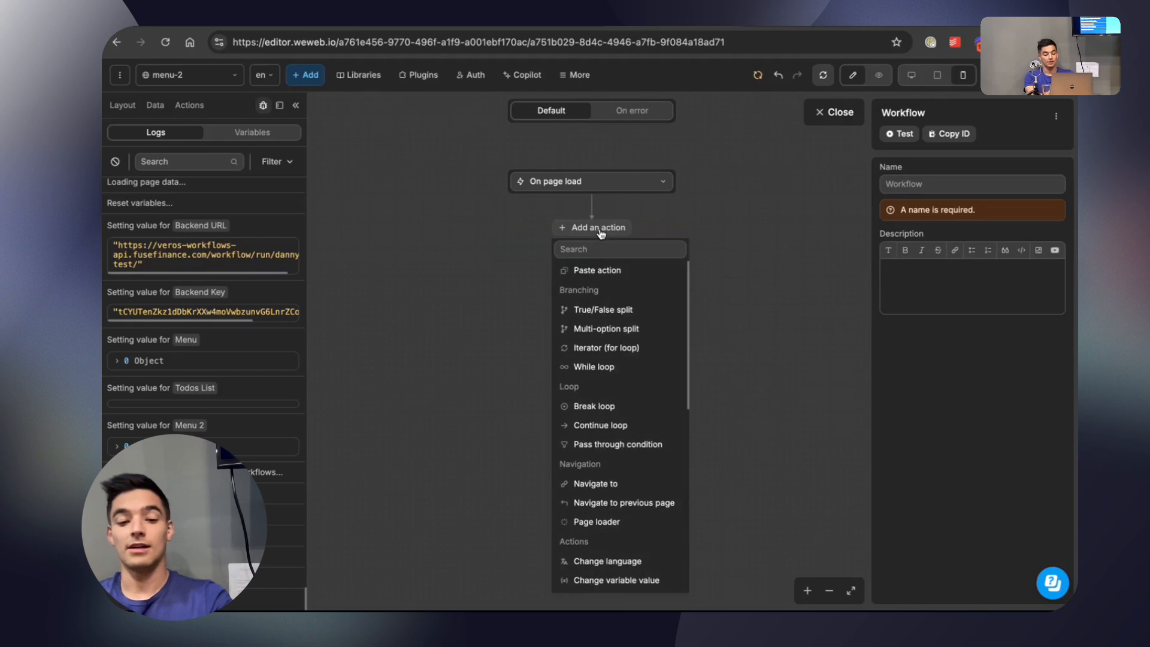
text(Res)
click(608, 310)
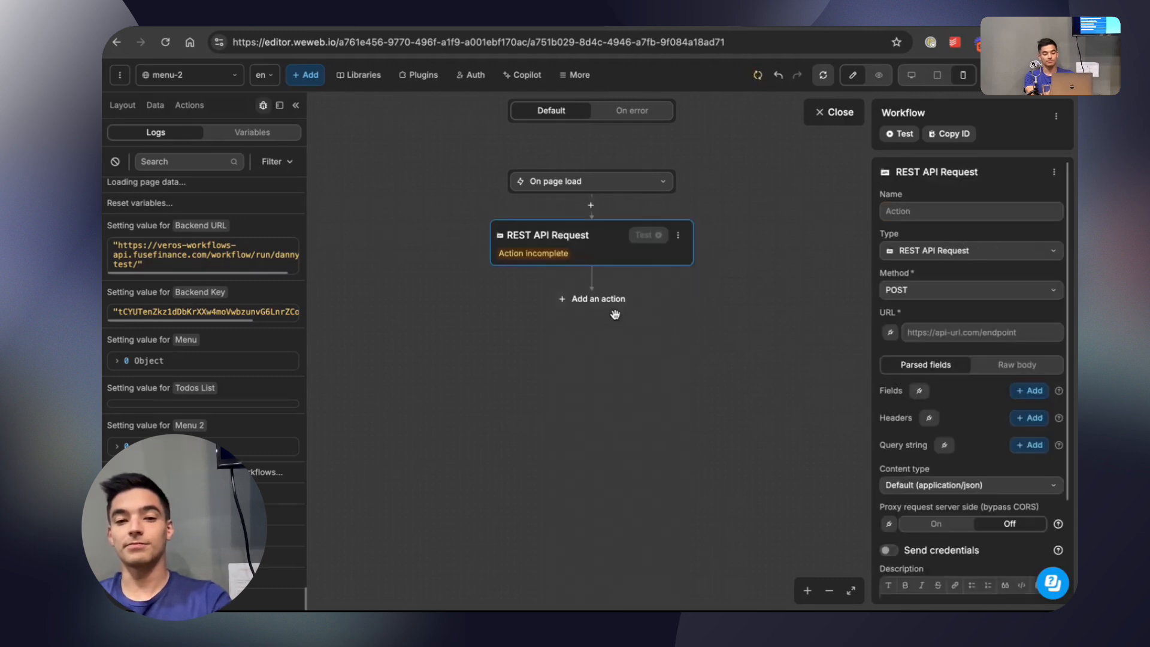
click(818, 116)
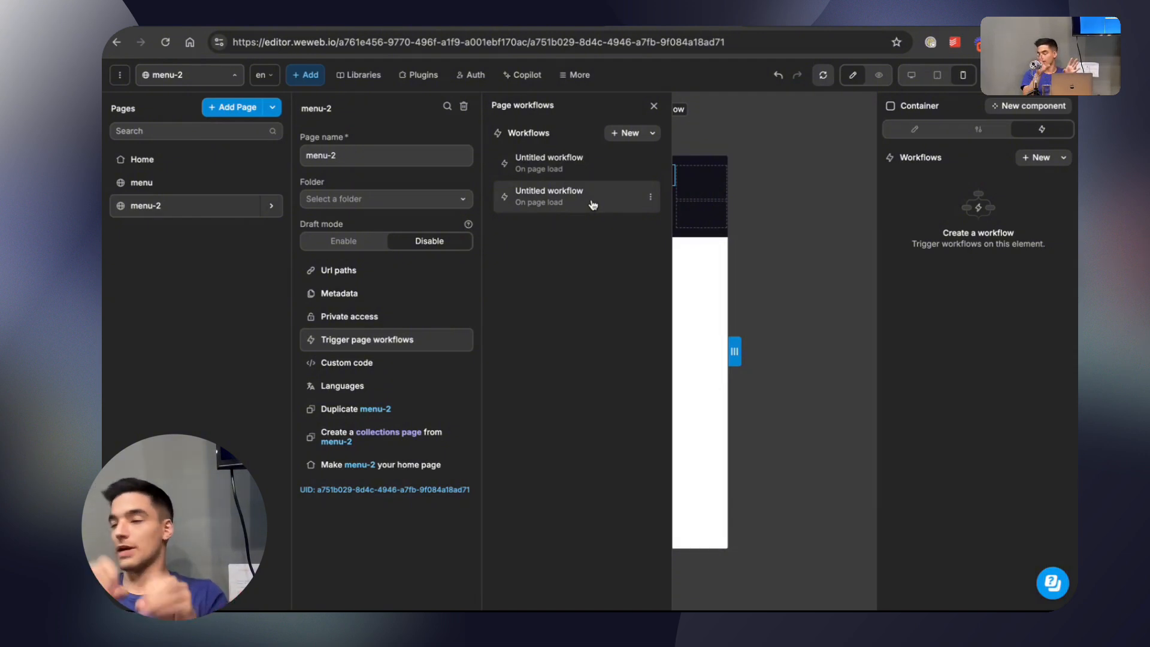
Review the first On page load workflow of menu-2, then return to the page canvas.
click(547, 162)
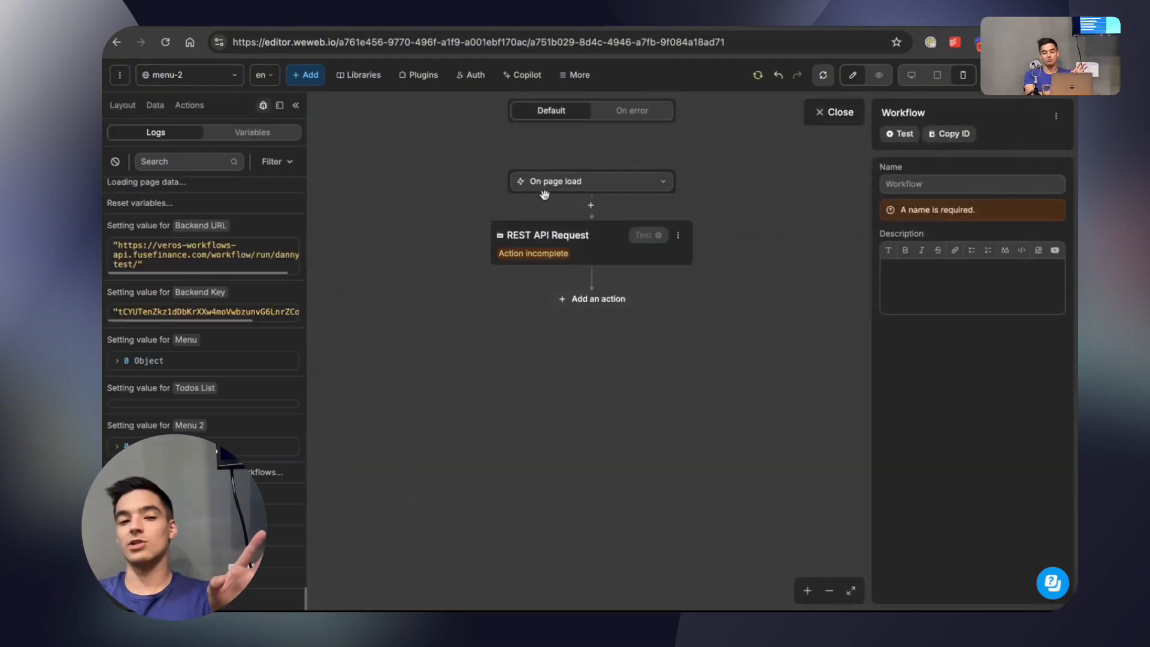
click(815, 110)
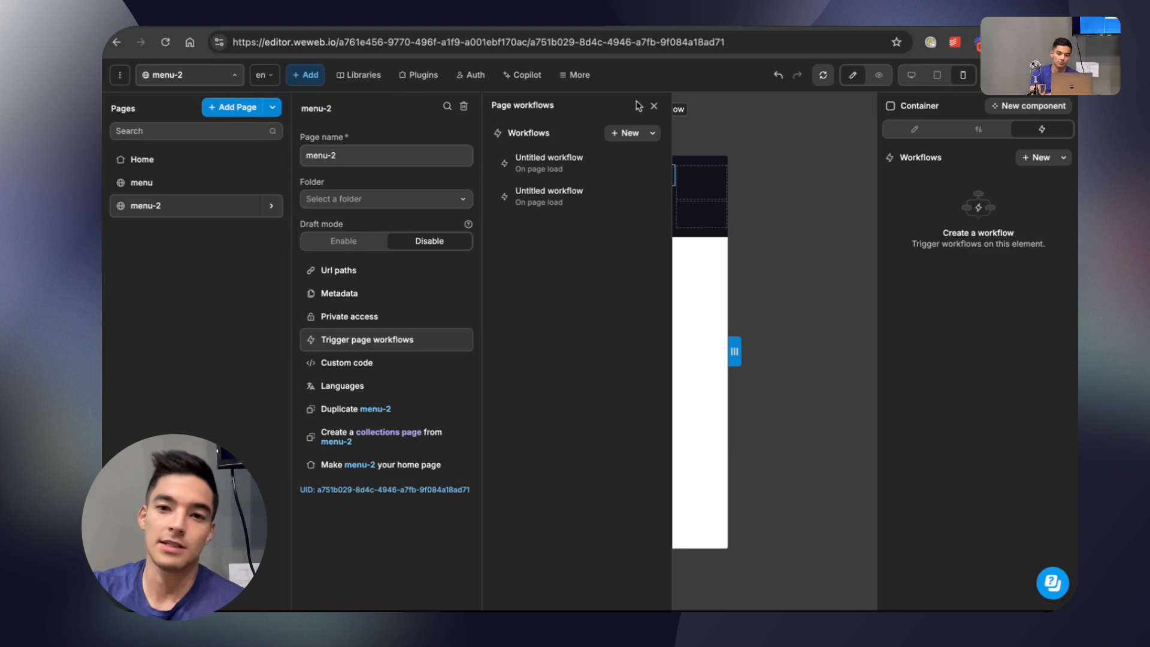
click(654, 106)
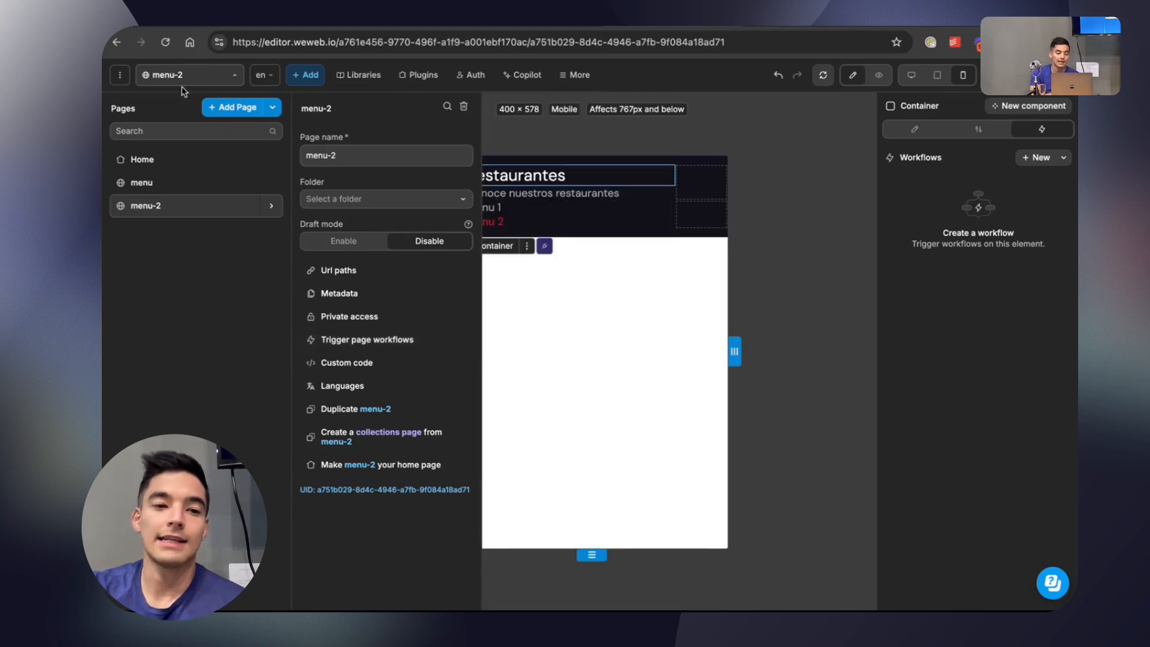
click(526, 141)
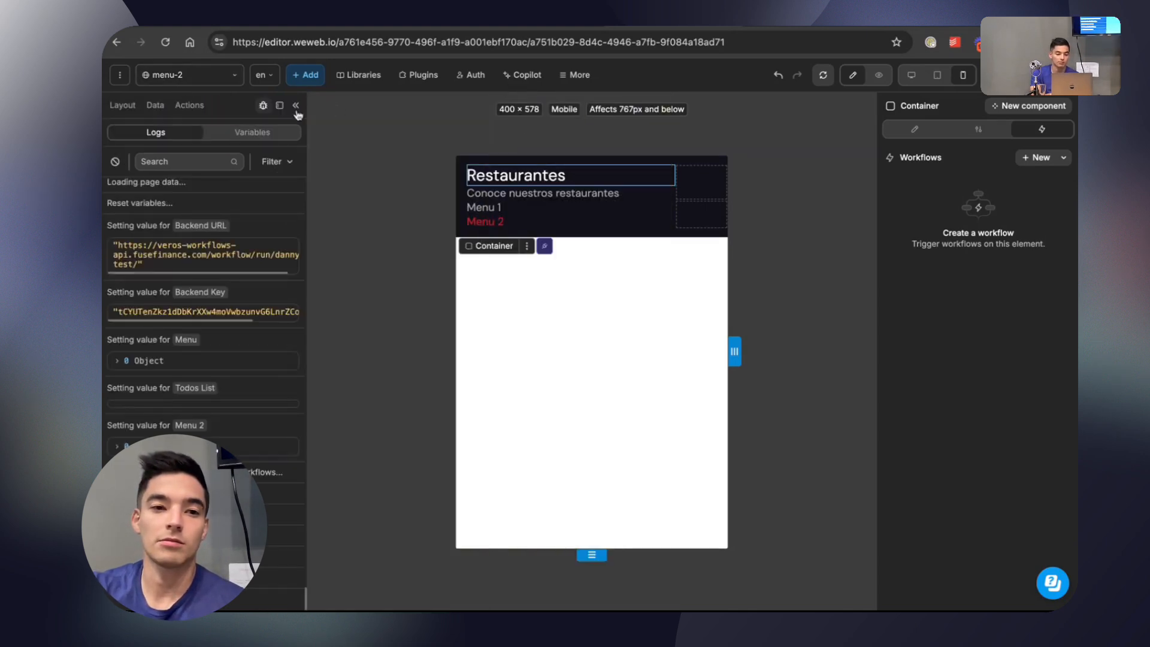
Examine the advanced fetch settings of the Get Todos From BE collection.
click(154, 106)
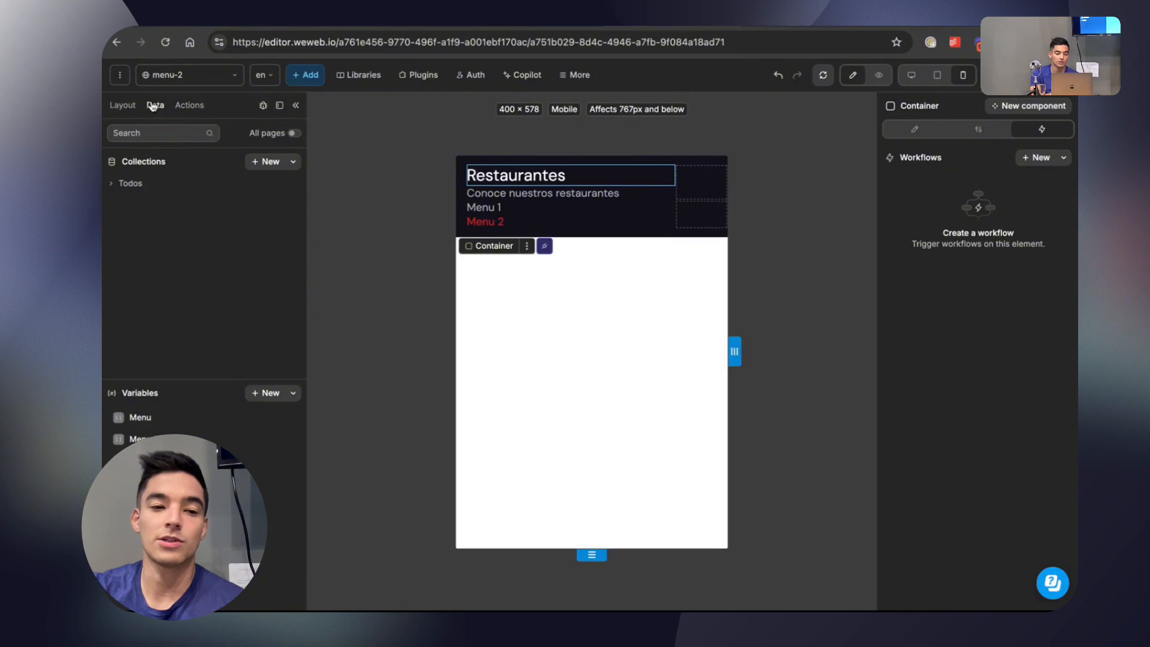
click(136, 184)
click(158, 209)
click(352, 374)
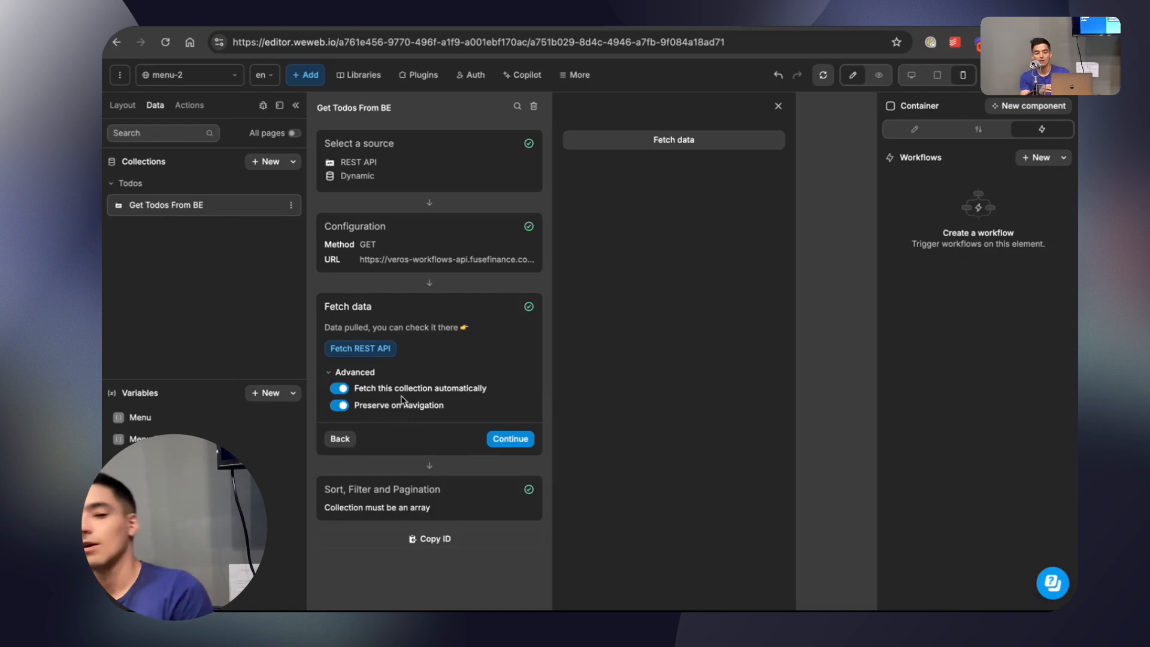
click(778, 106)
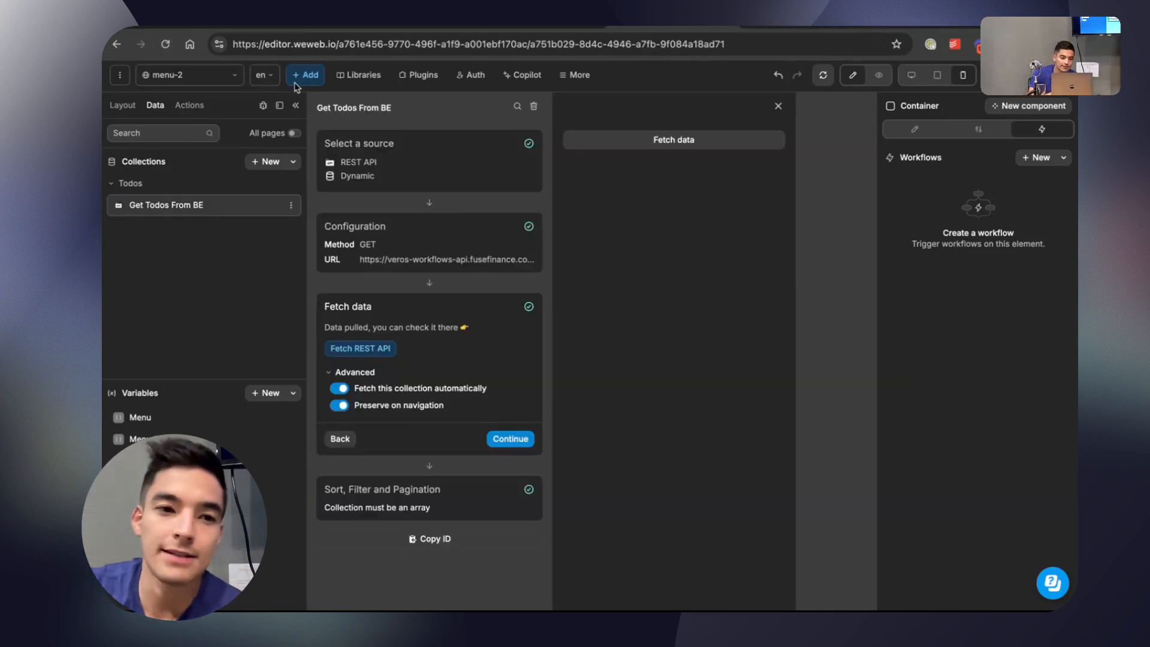
Revisit the menu-2 page workflows and inspect an On page load workflow.
click(235, 78)
click(443, 339)
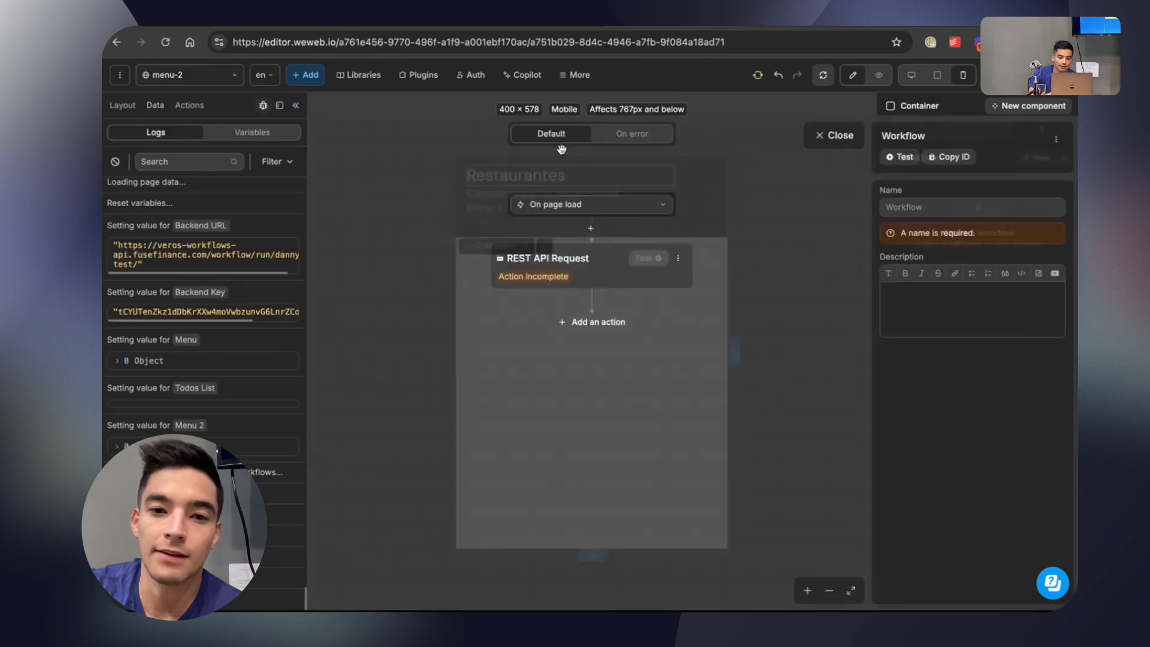
click(575, 181)
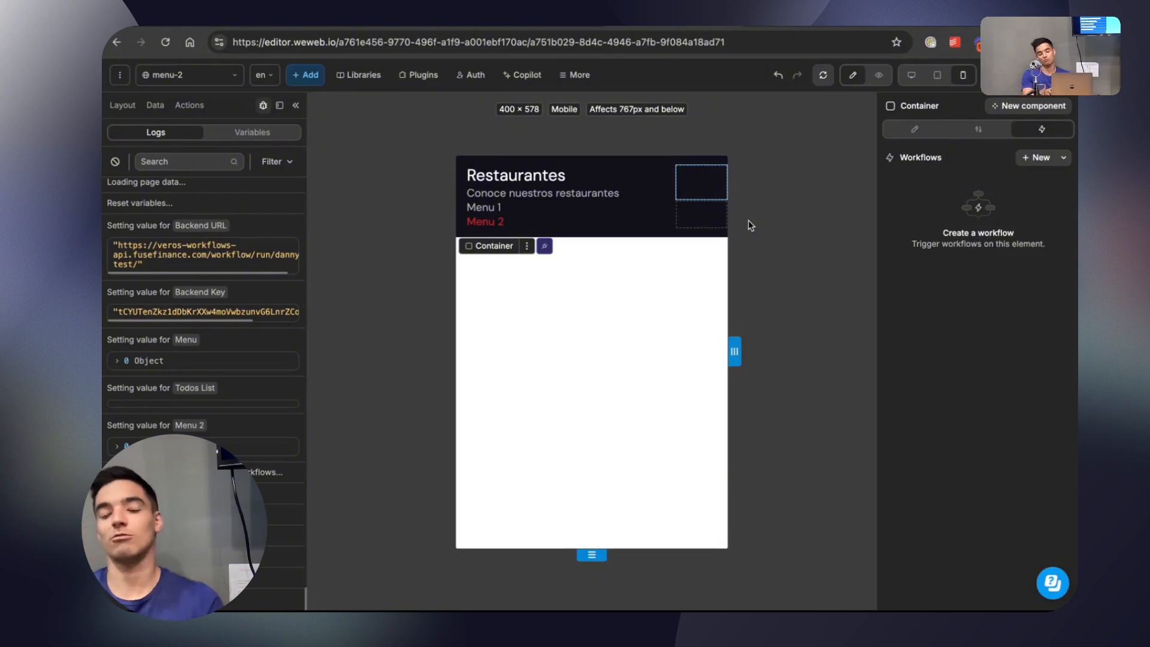
Add a new style state named "Menu2 State" to the Header.
click(609, 165)
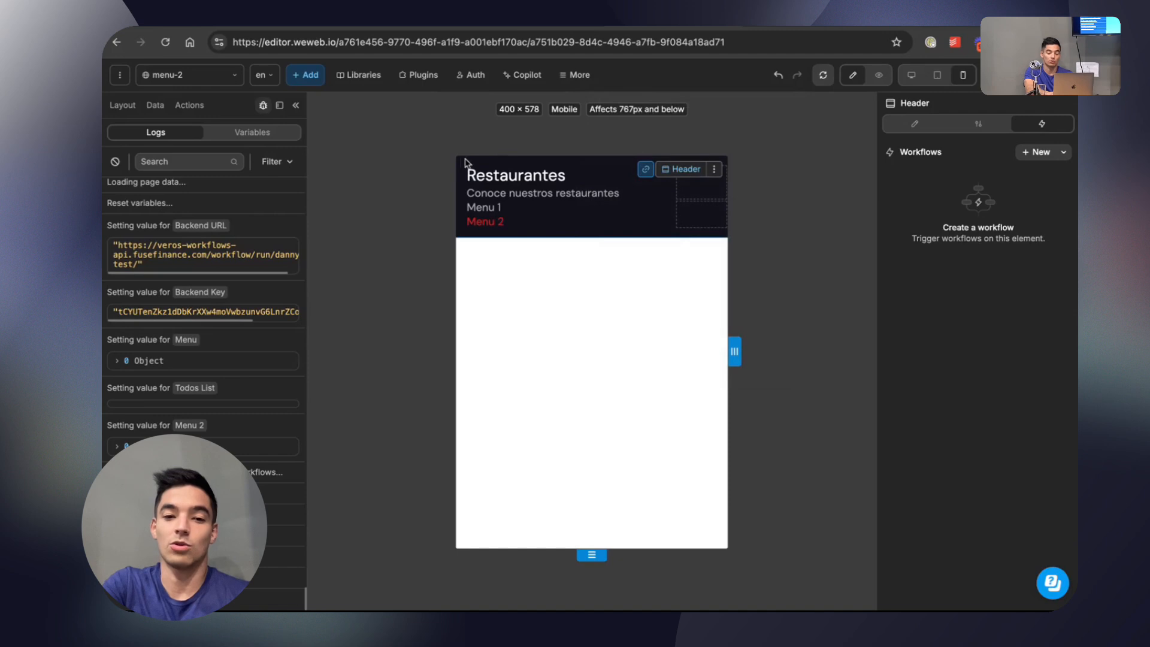
click(931, 128)
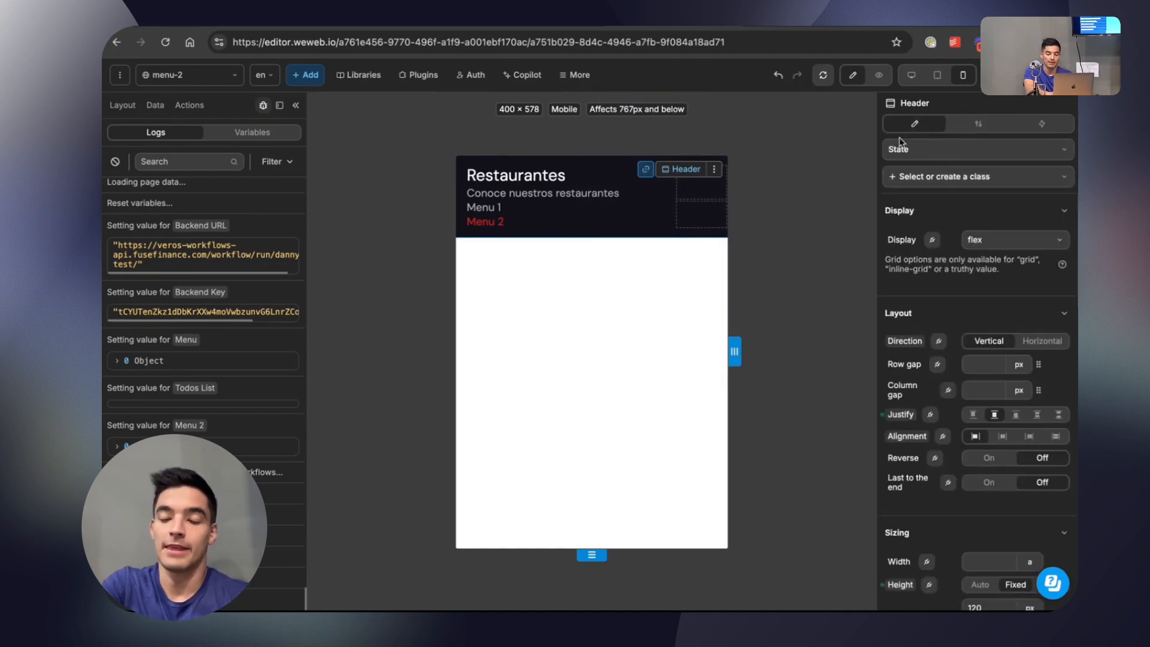
click(966, 162)
click(951, 229)
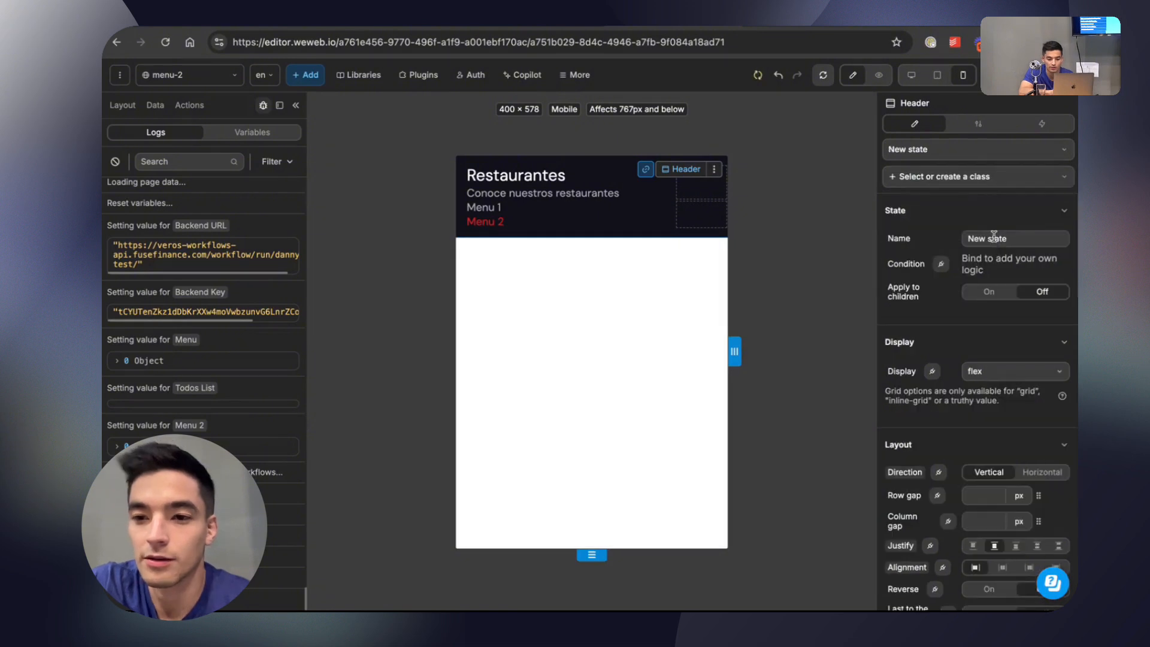
triple_click(993, 238)
text(Menu)
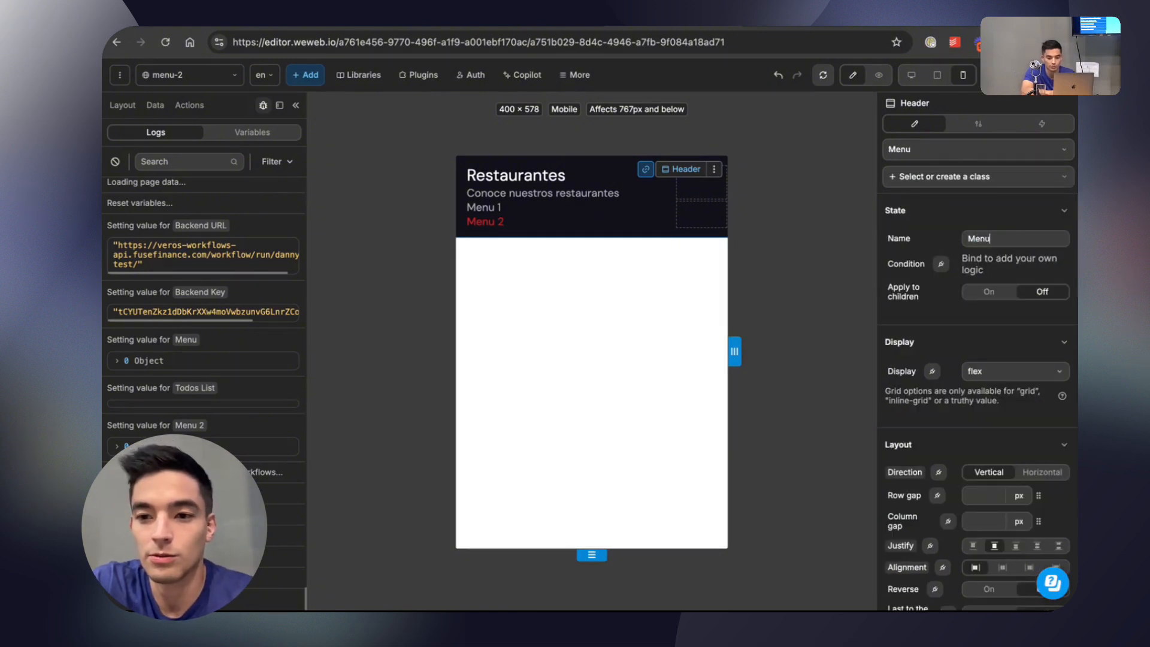
text(2 State)
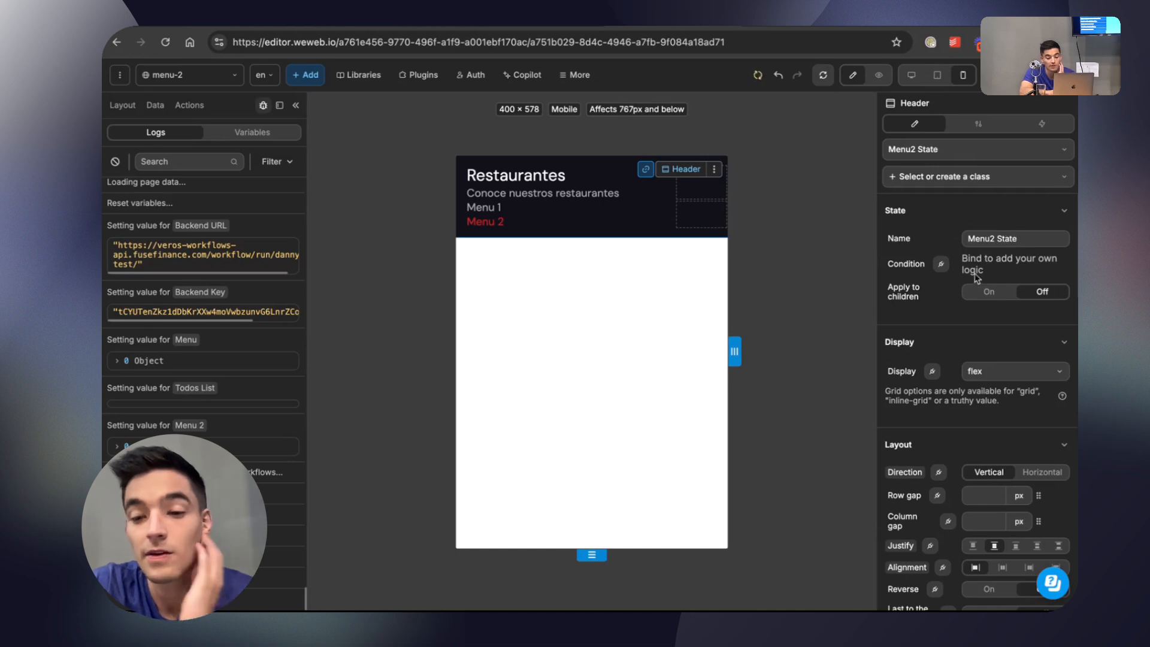
Bind the state's condition to the formula CurrentPage.name = "menu-2".
click(942, 265)
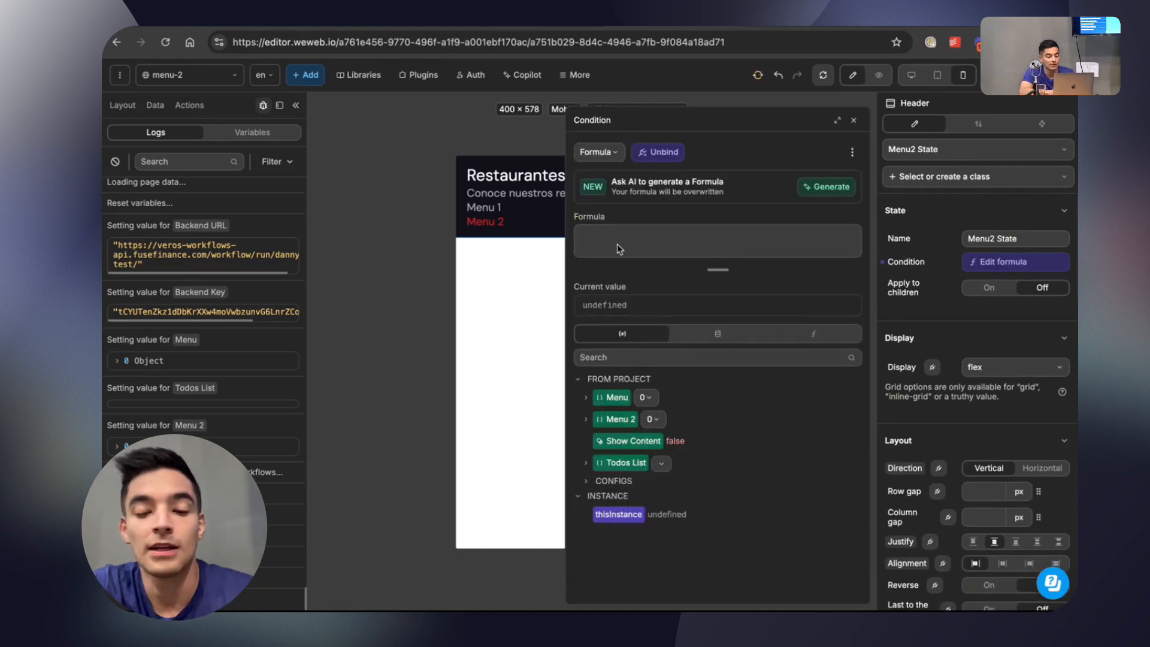
click(707, 338)
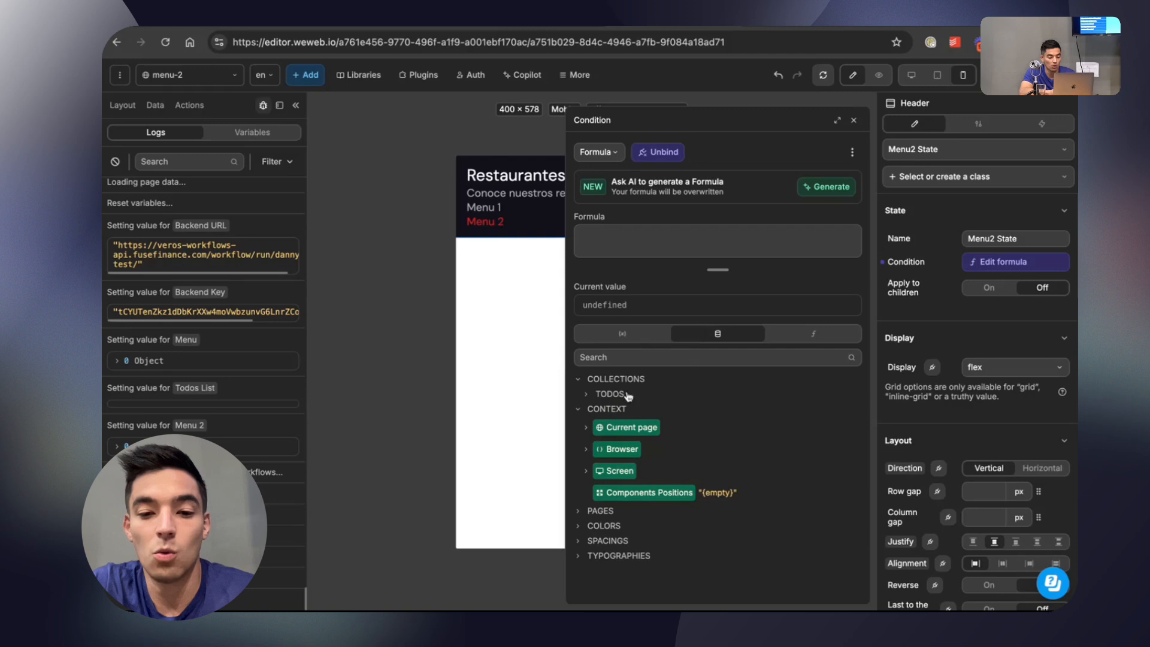
click(586, 427)
click(622, 470)
text(= ')
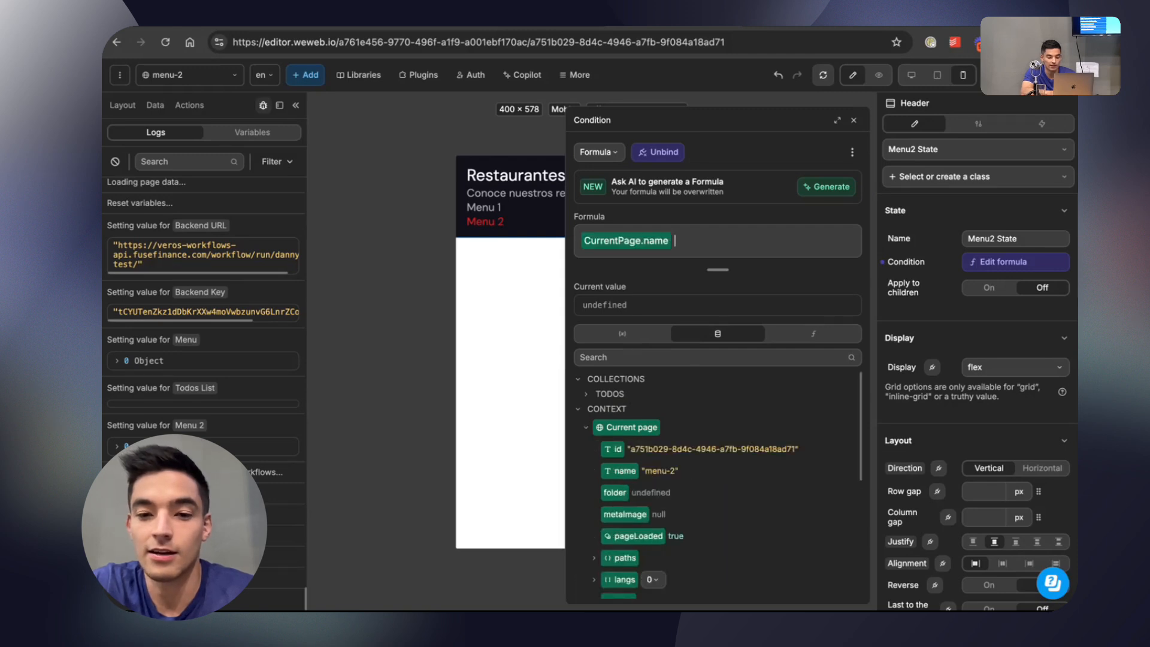
text(menu-2)
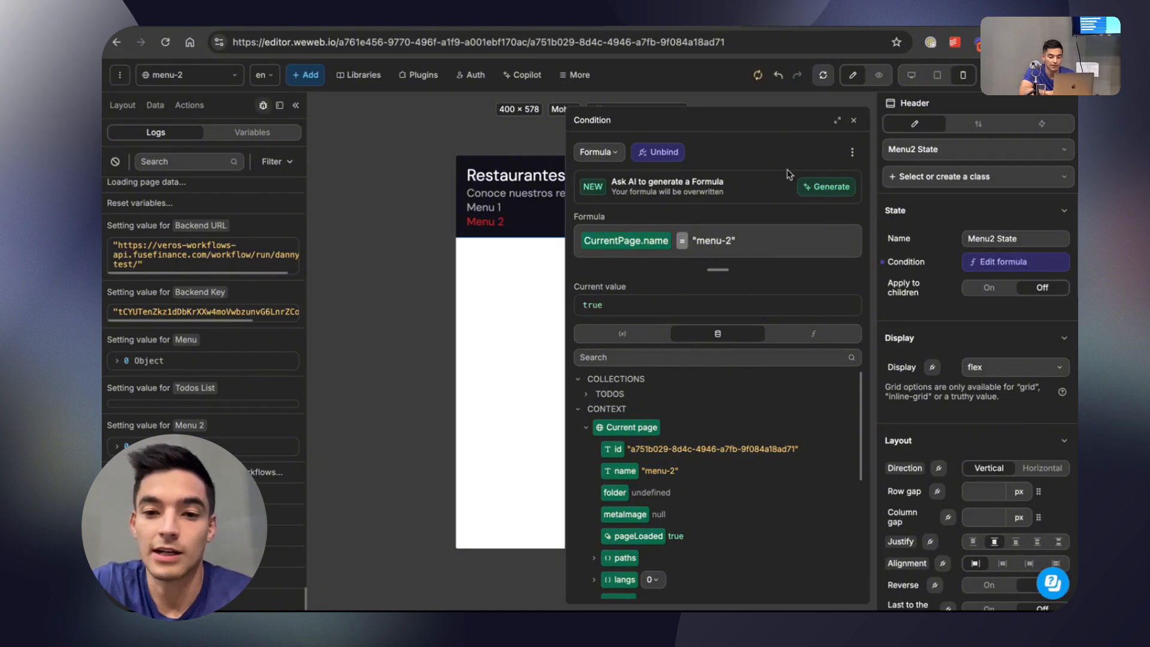
click(854, 120)
Set the Header's background color to dark green in Menu2 State.
scroll(937, 316, down, 6)
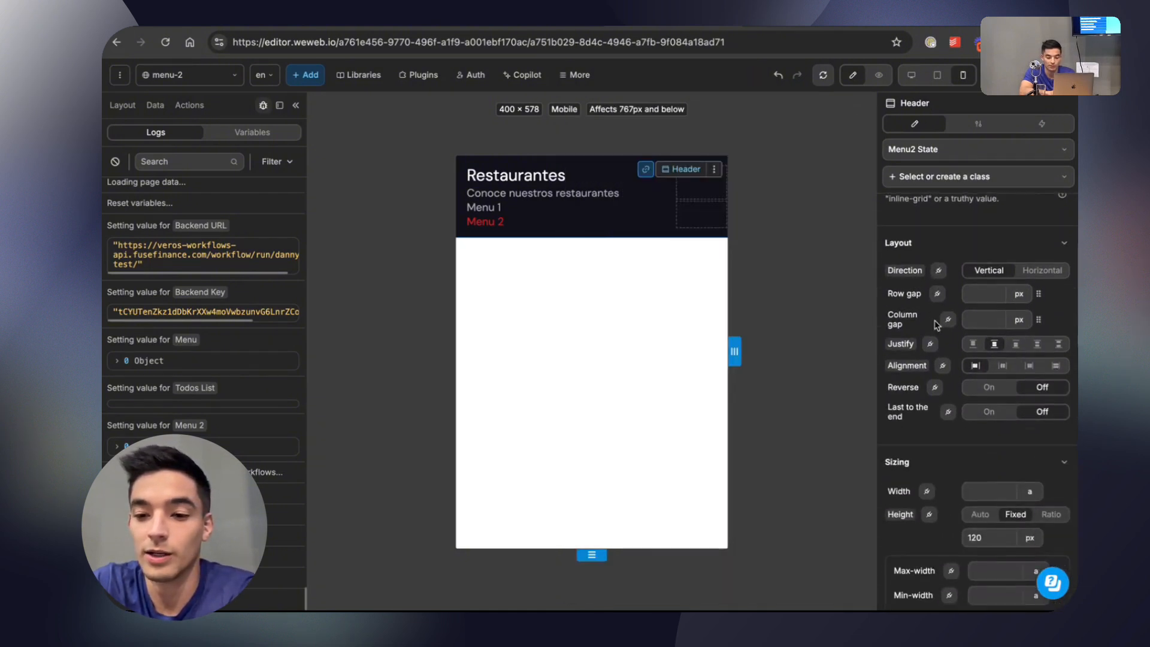
scroll(937, 324, down, 6)
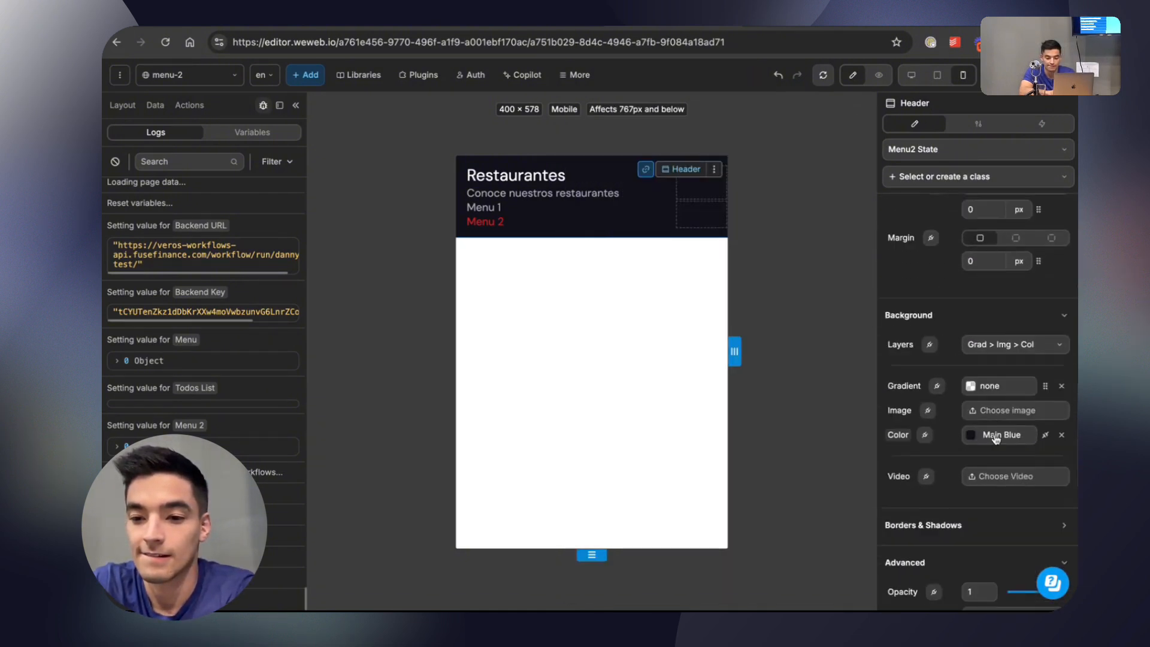
click(970, 435)
click(797, 252)
drag(825, 222, 854, 223)
click(810, 123)
Preview the page and test the Header by switching between Menu 1 and Menu 2.
click(876, 81)
click(591, 210)
click(592, 224)
Publish the project to staging with the title "Dynamic color".
click(1042, 75)
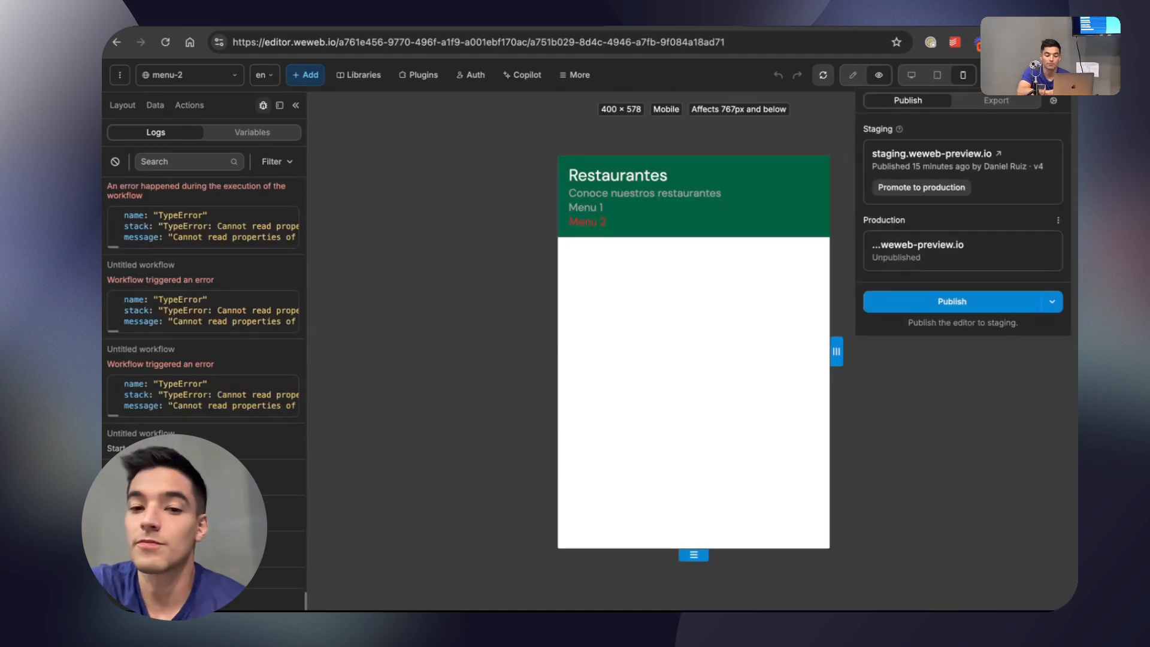
click(953, 301)
click(932, 144)
text(Dynamic color)
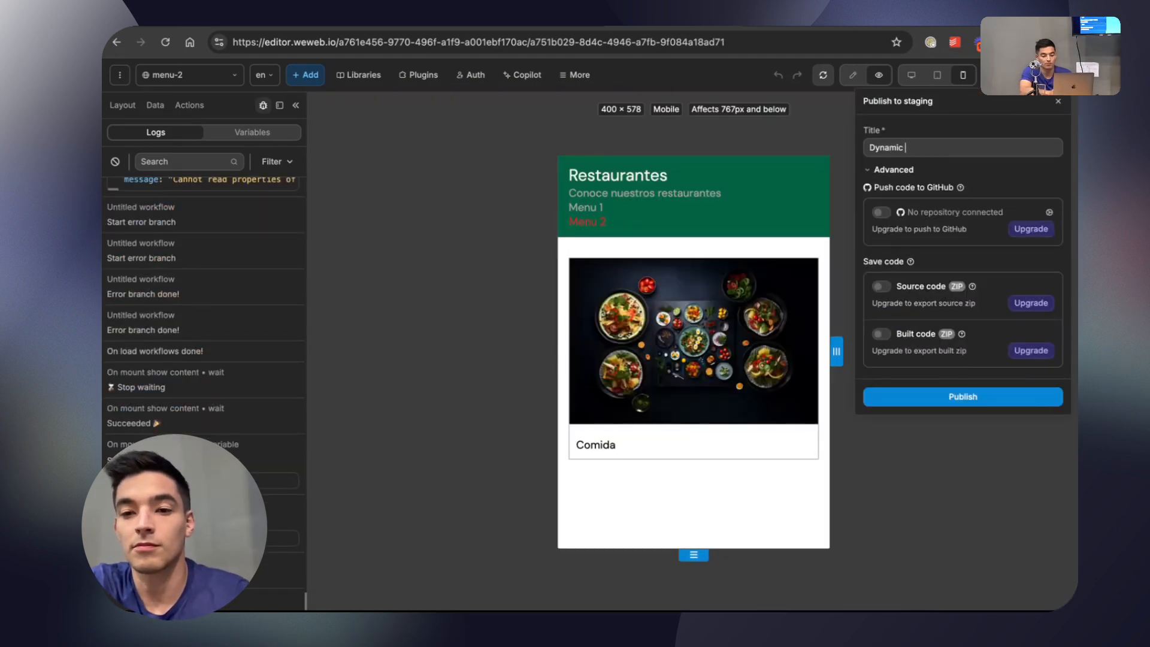
click(958, 397)
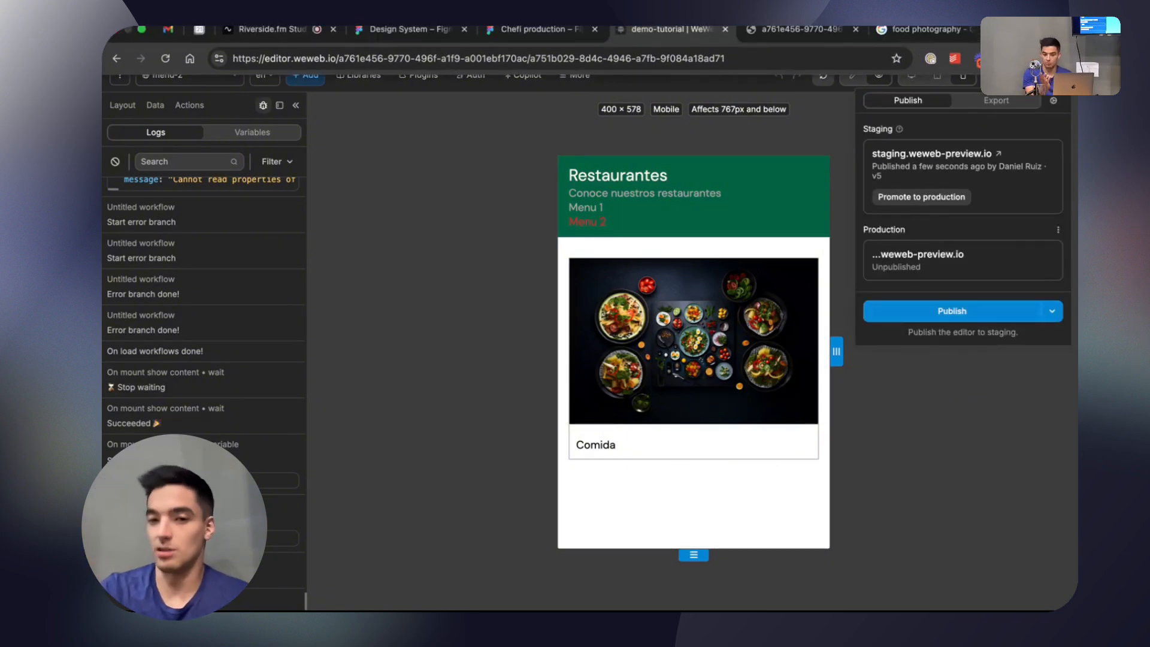
Reload the published staging site and switch between Menu 1 and Menu 2 to check the header color.
click(793, 36)
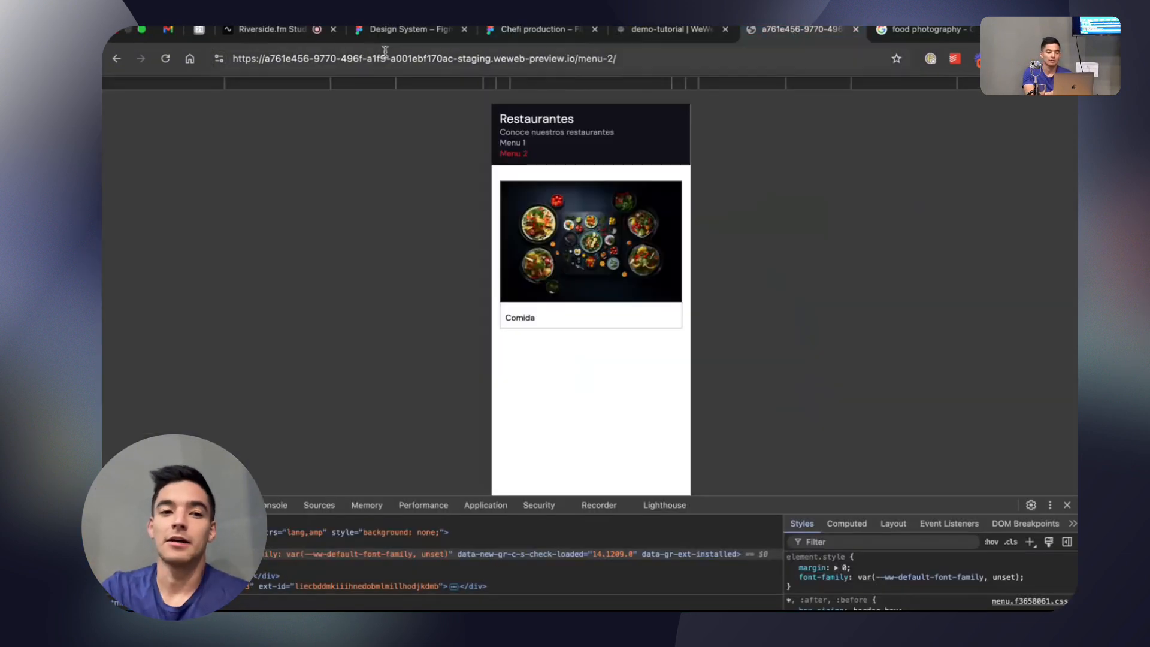
click(166, 58)
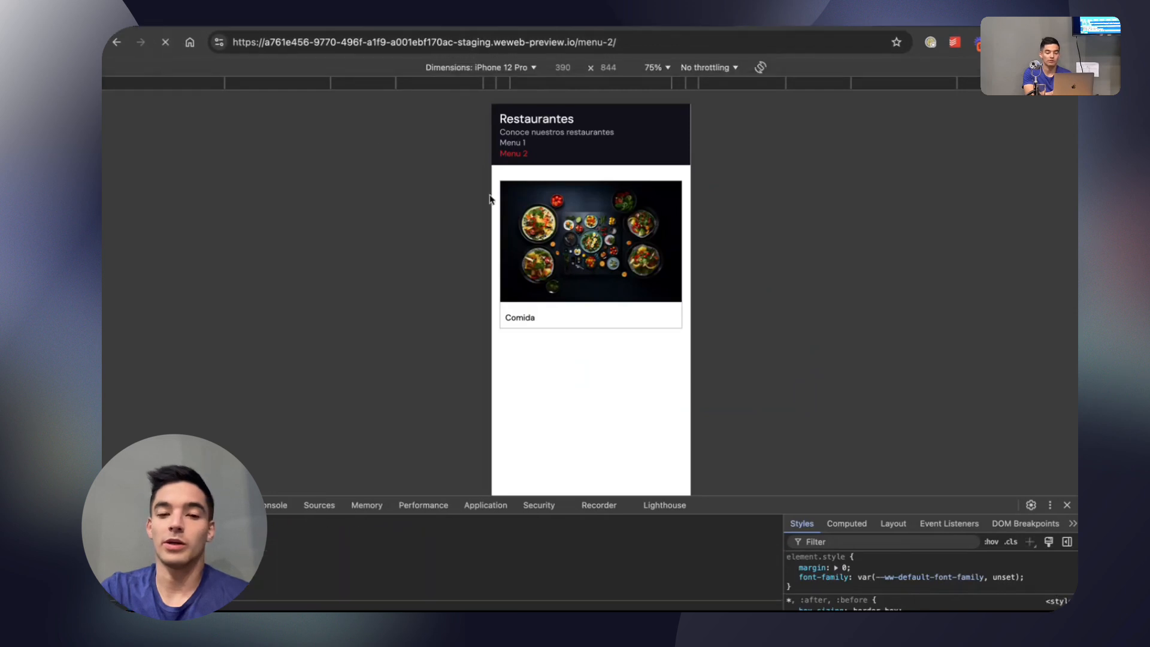
click(511, 143)
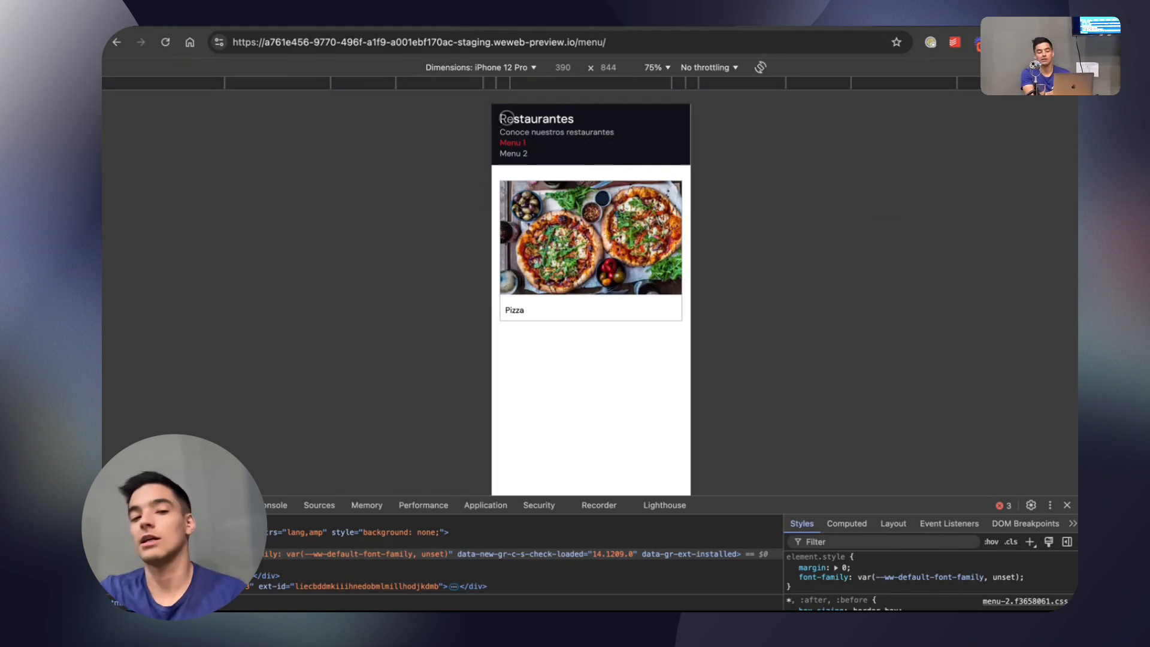
click(513, 154)
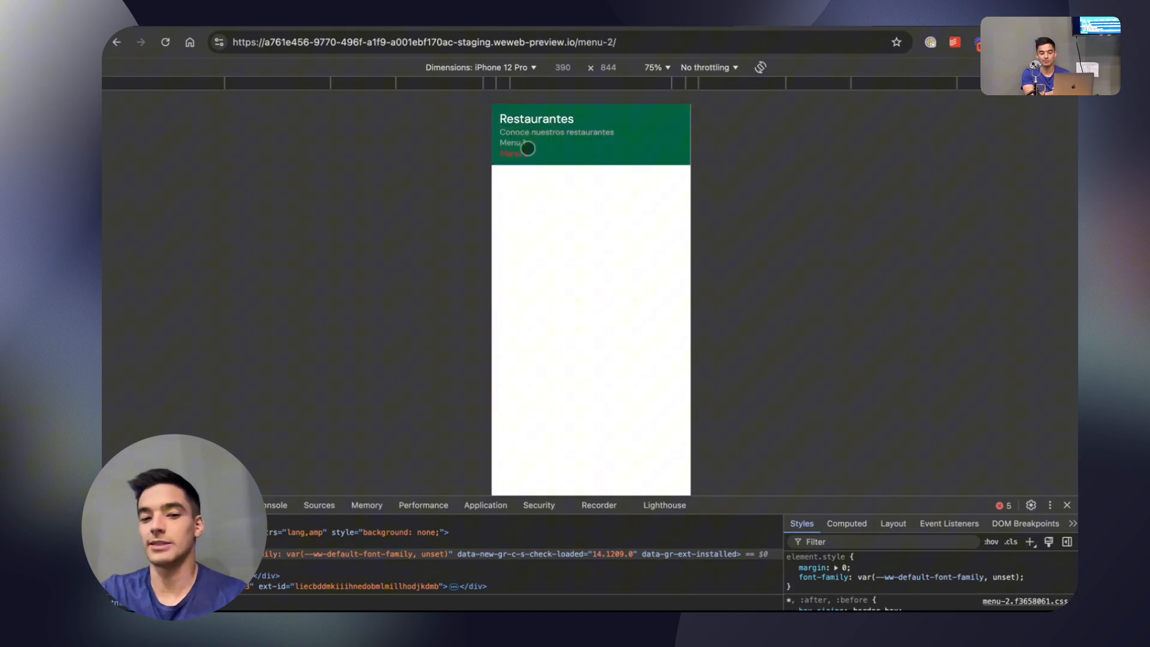